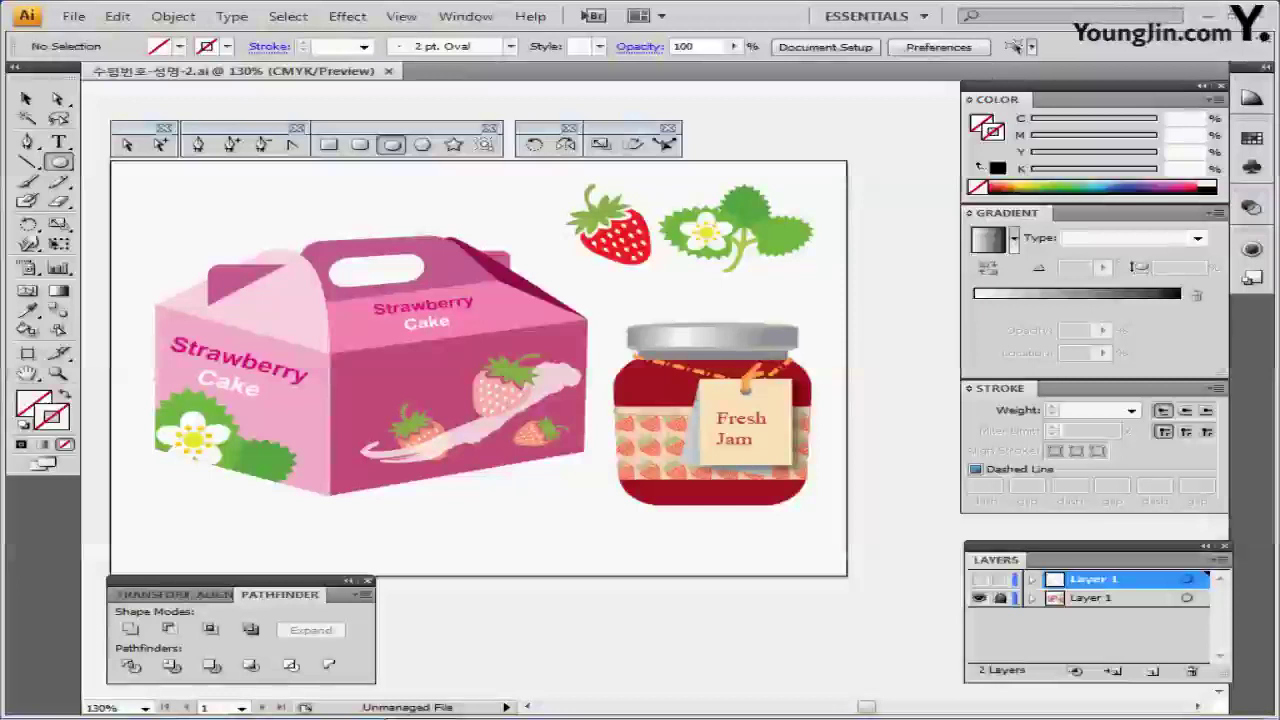
- Hide the finished artwork layer, show the empty working layer above it, and display the guides
{"action": "key", "text": "ctrl+y"}
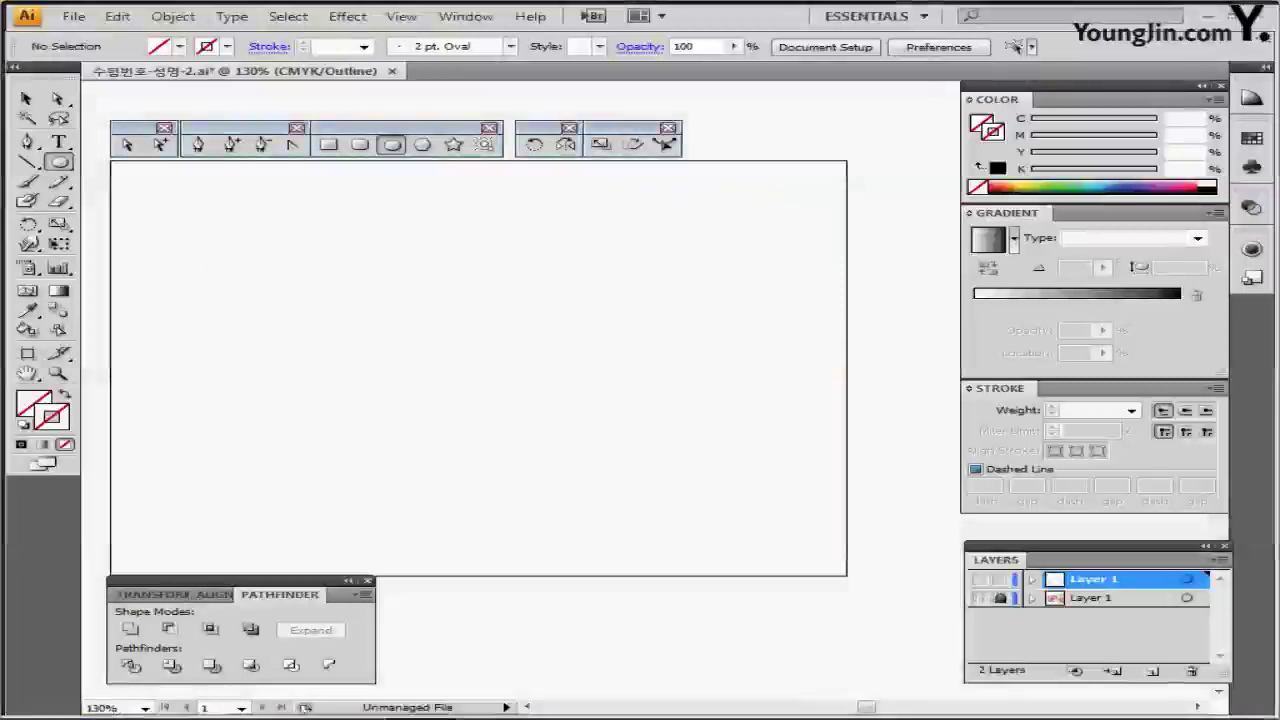
{"action": "key", "text": "ctrl+y"}
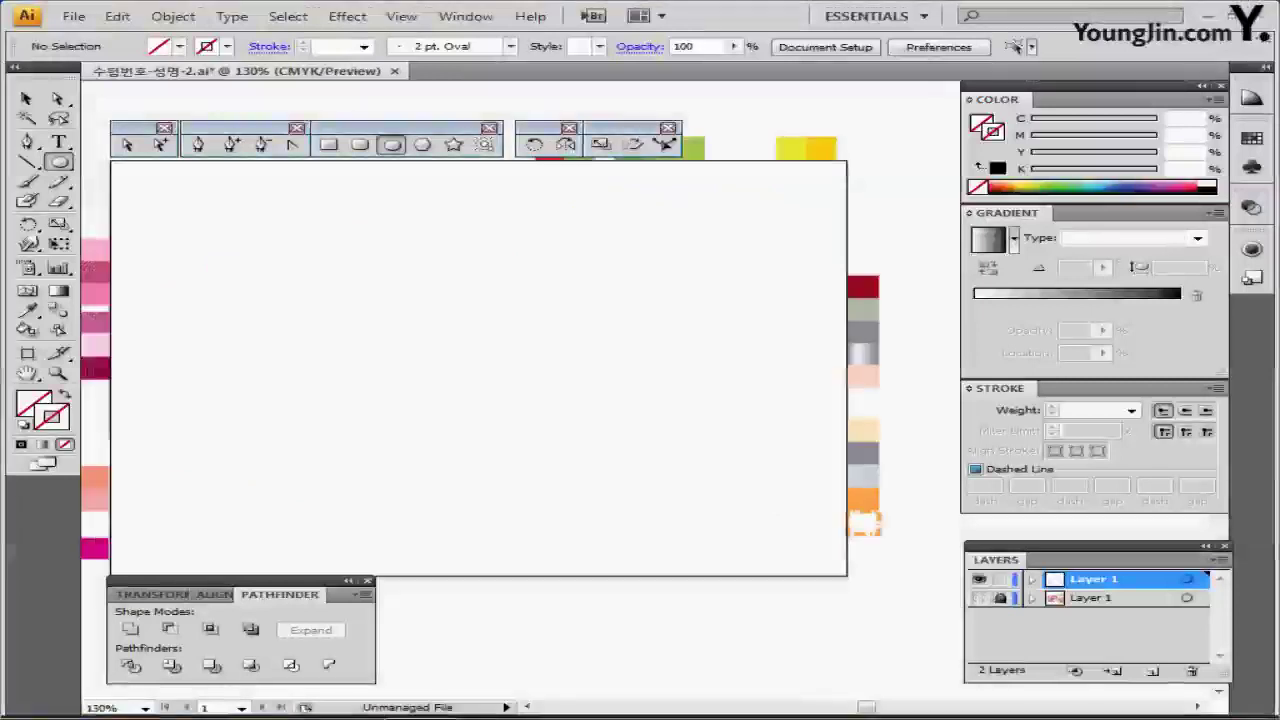
{"action": "key", "text": "ctrl+semicolon"}
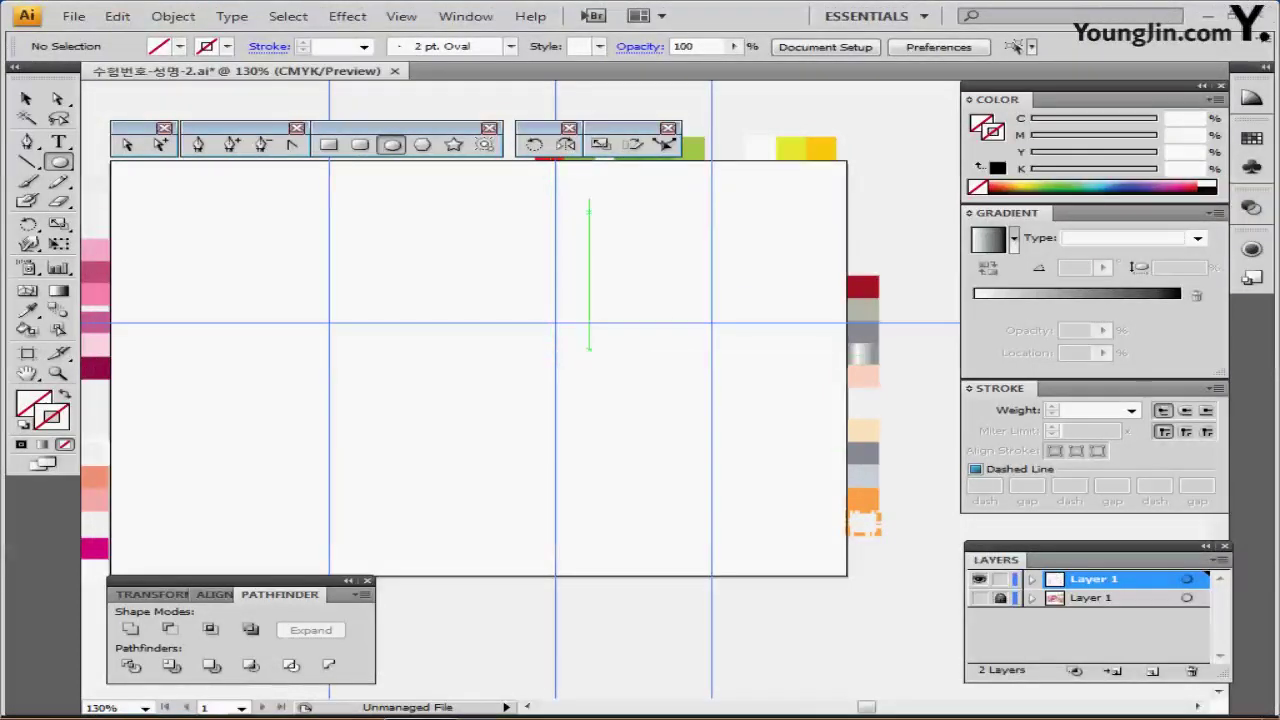
- Draw a 15 mm by 15 mm circle with the default white fill and black stroke near the artboard's upper edge
{"action": "left_click", "coordinate": [464, 326], "text": "ctrl"}
{"action": "left_click", "coordinate": [675, 322], "text": "ctrl"}
{"action": "left_click_drag", "start_coordinate": [858, 365], "coordinate": [552, 298]}
{"action": "left_click", "coordinate": [569, 317], "text": "ctrl"}
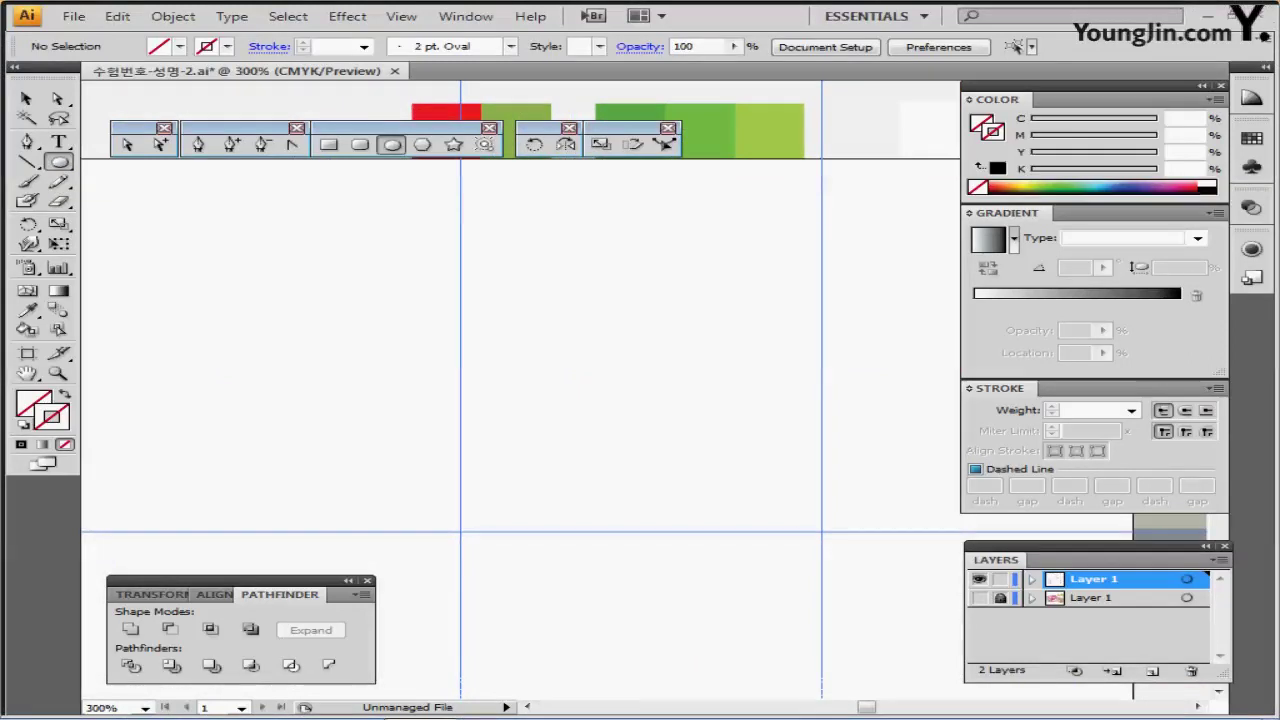
{"action": "key", "text": "d"}
{"action": "left_click", "coordinate": [413, 260]}
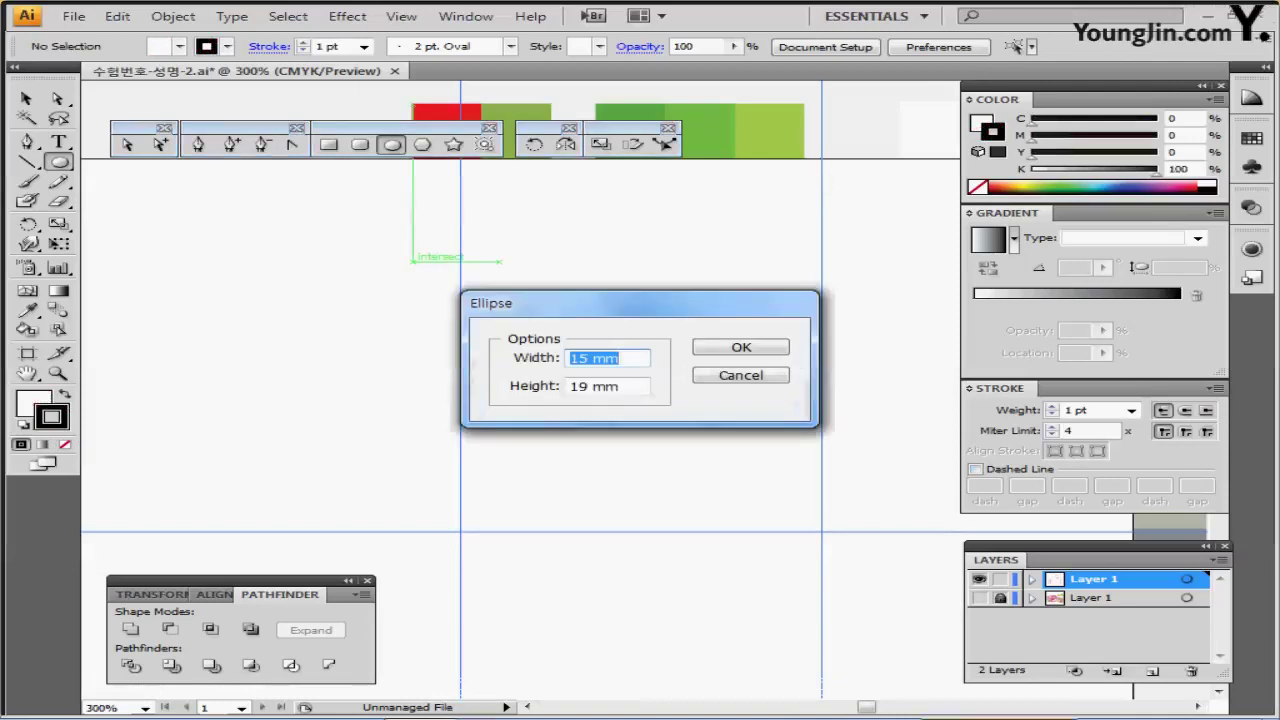
{"action": "key", "text": "Tab"}
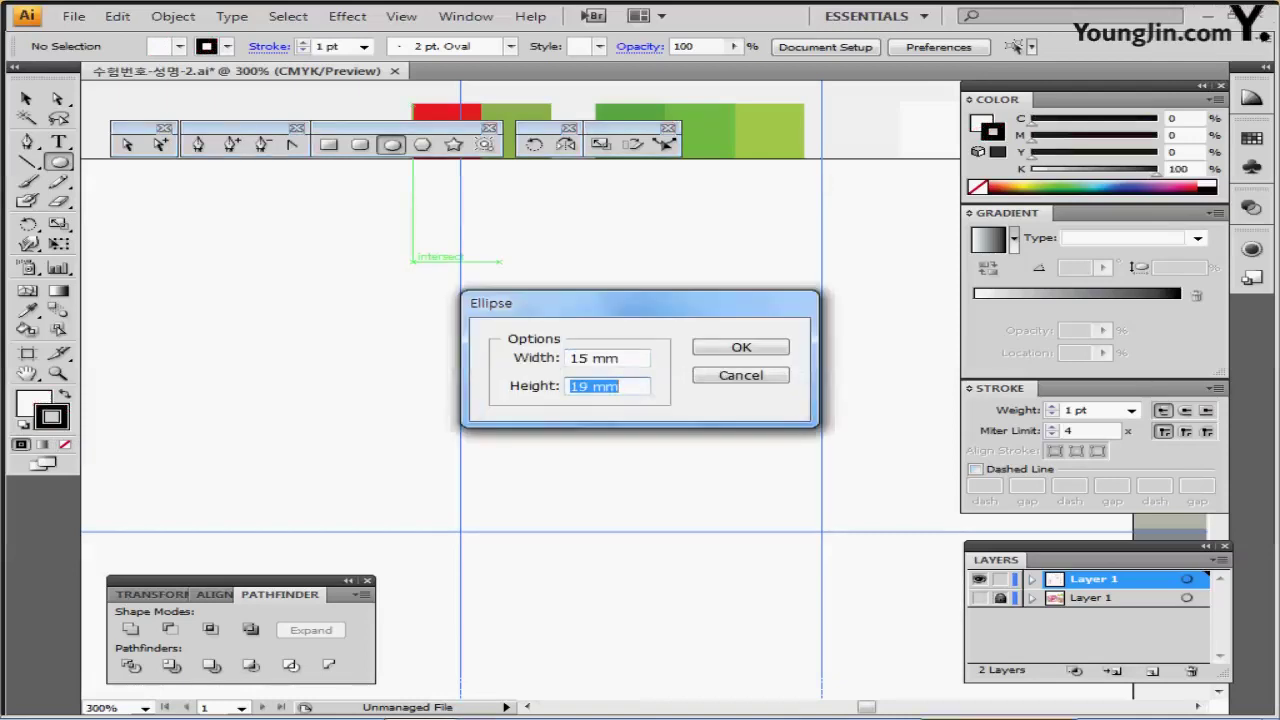
{"action": "type", "text": "15"}
{"action": "key", "text": "Return"}
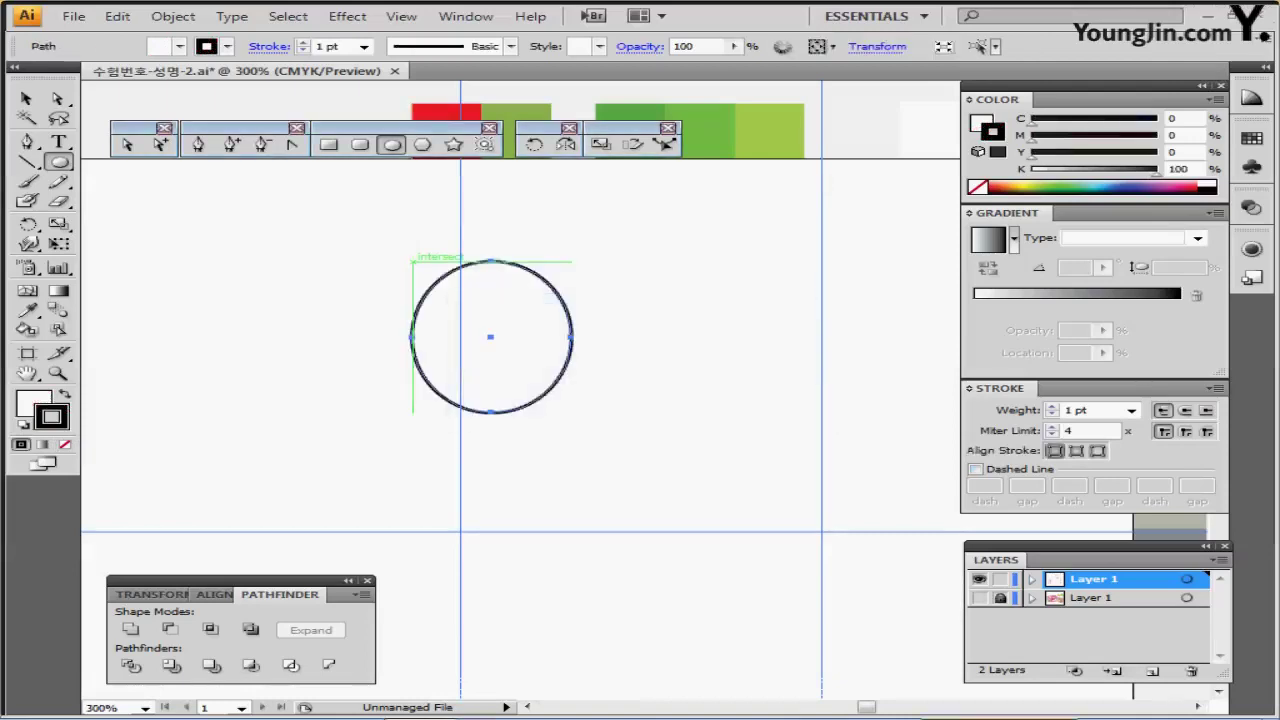
- Add an anchor point midway between each pair of existing anchor points on the circle with Add Anchor Points
{"action": "left_click", "coordinate": [551, 346], "text": "ctrl"}
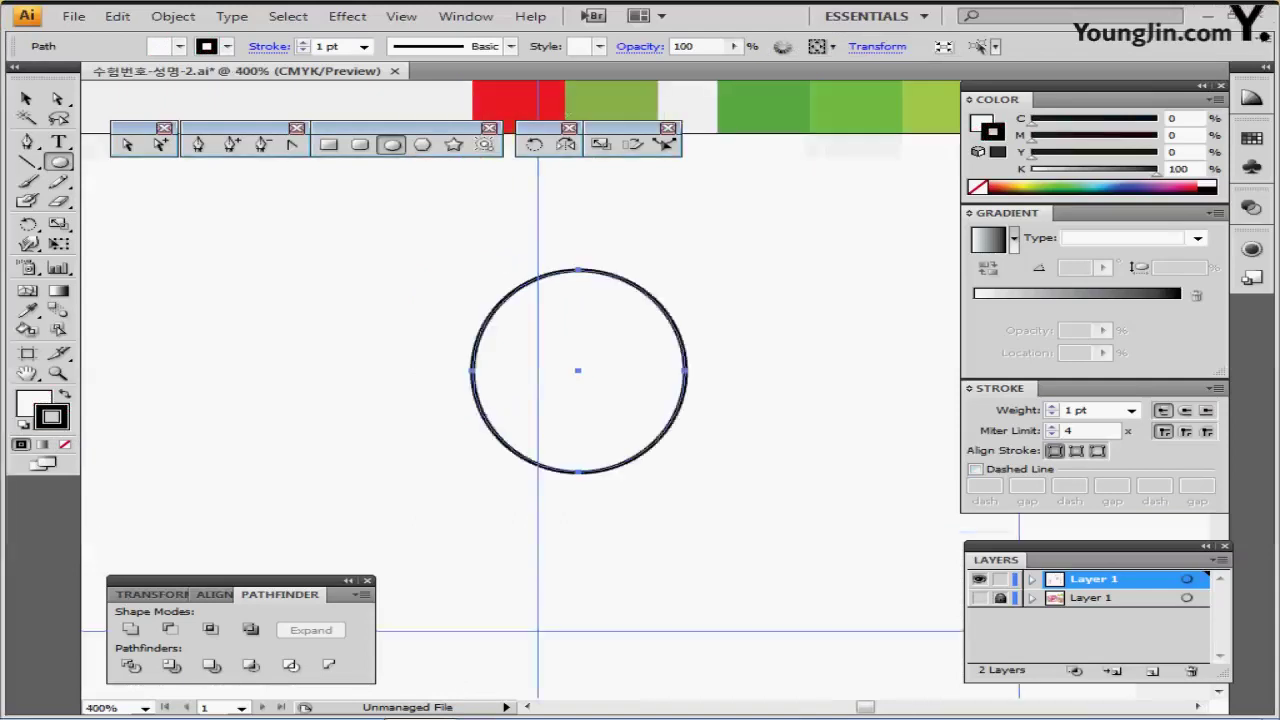
{"action": "left_click_drag", "start_coordinate": [551, 346], "coordinate": [546, 408]}
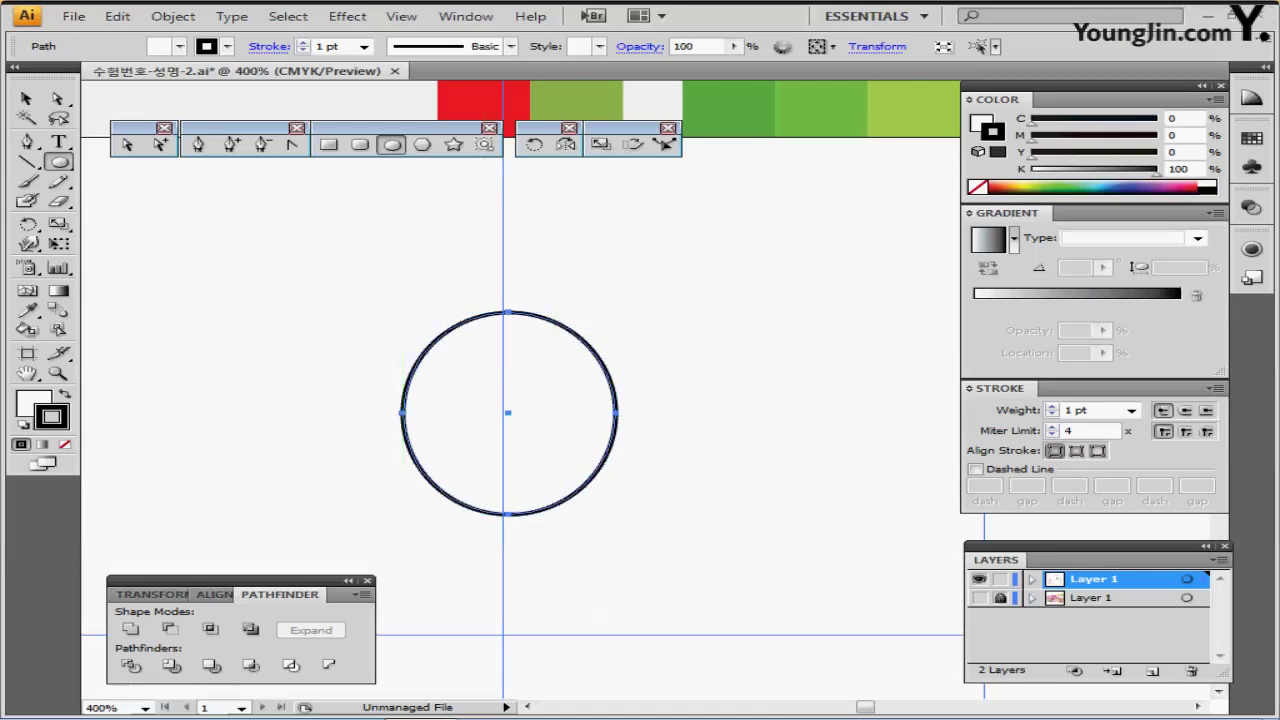
{"action": "left_click", "coordinate": [173, 16]}
{"action": "mouse_move", "coordinate": [300, 378]}
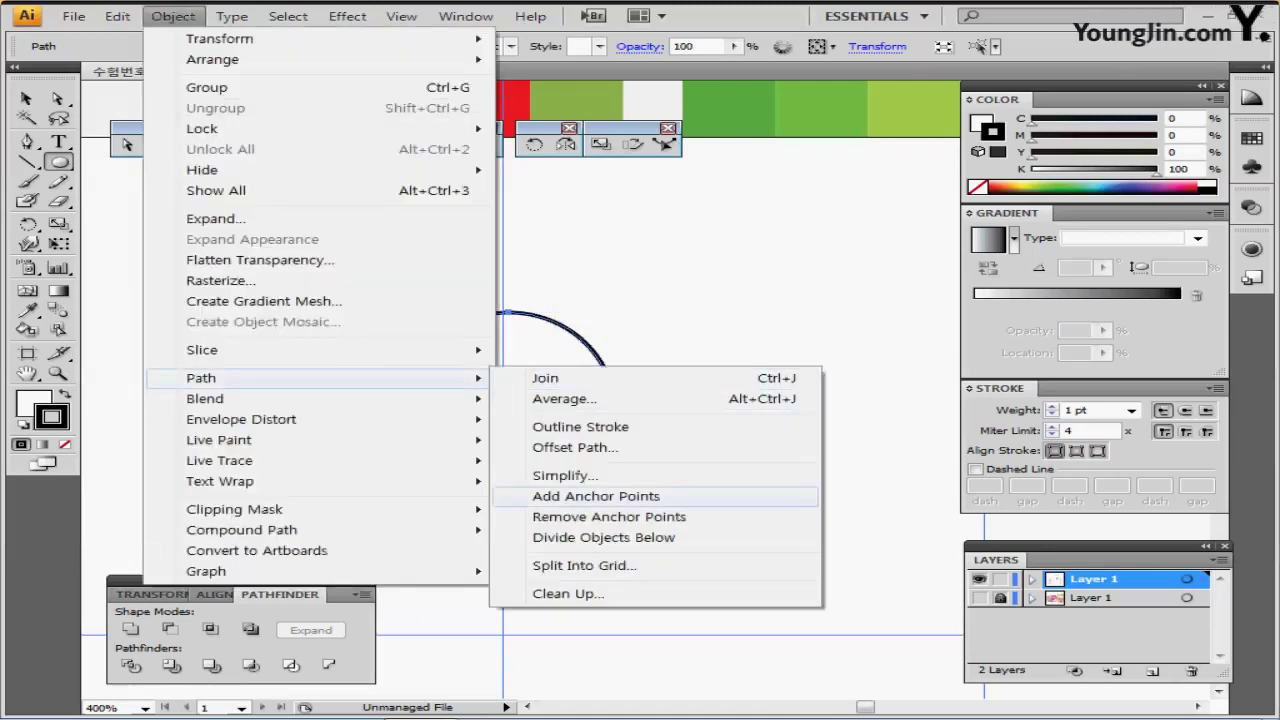
{"action": "left_click", "coordinate": [596, 496]}
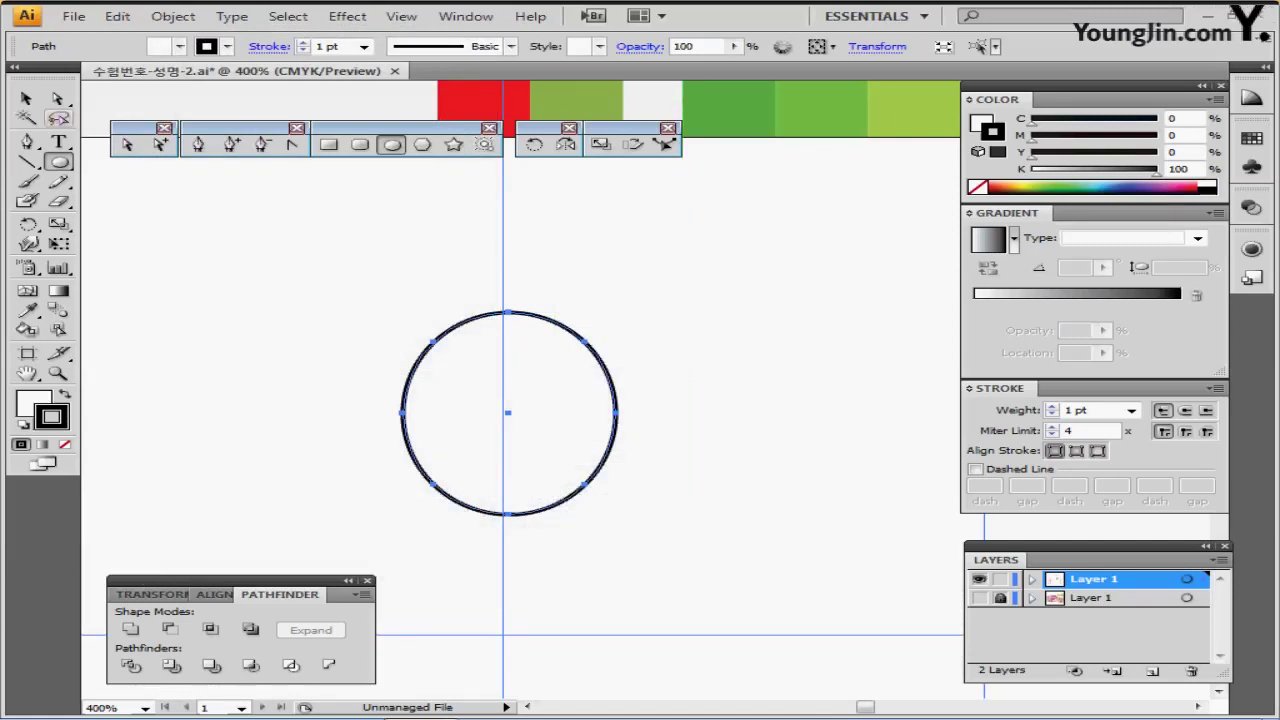
- Taper the circle into a strawberry body by scaling its three lower anchor points uniformly to 65% and raising the two side points
{"action": "key", "text": "a"}
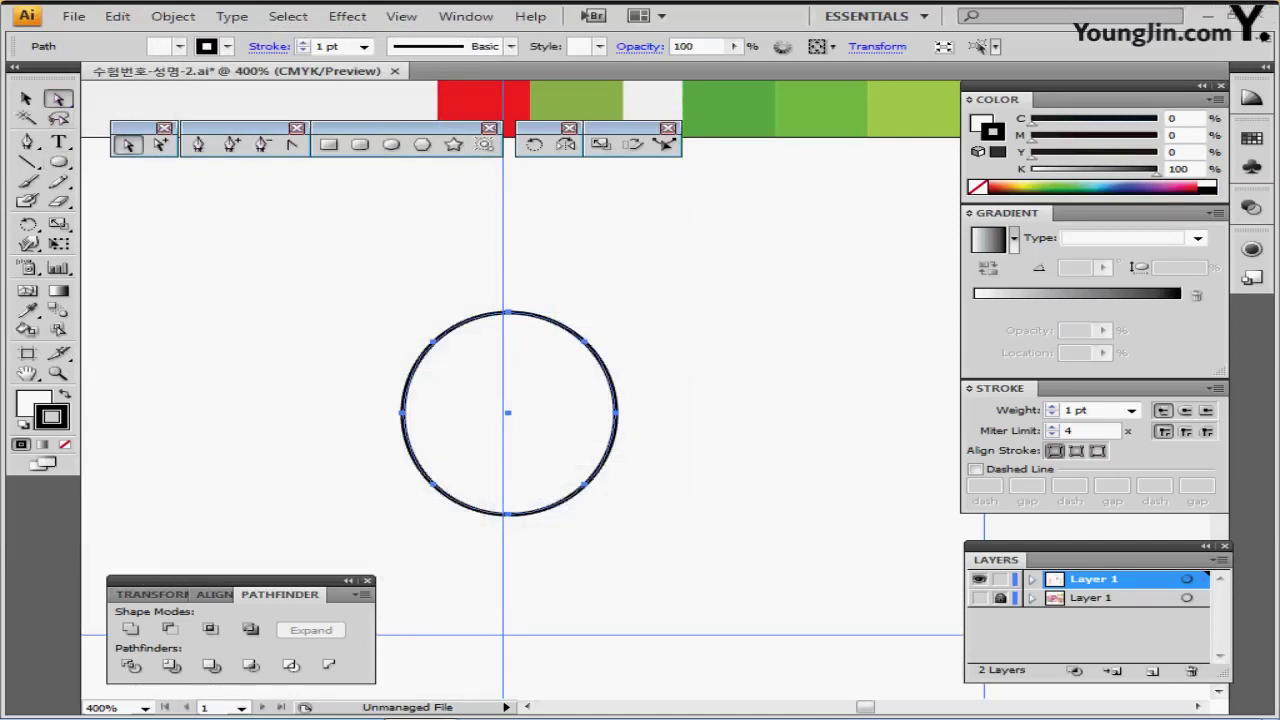
{"action": "left_click_drag", "start_coordinate": [387, 465], "coordinate": [649, 545]}
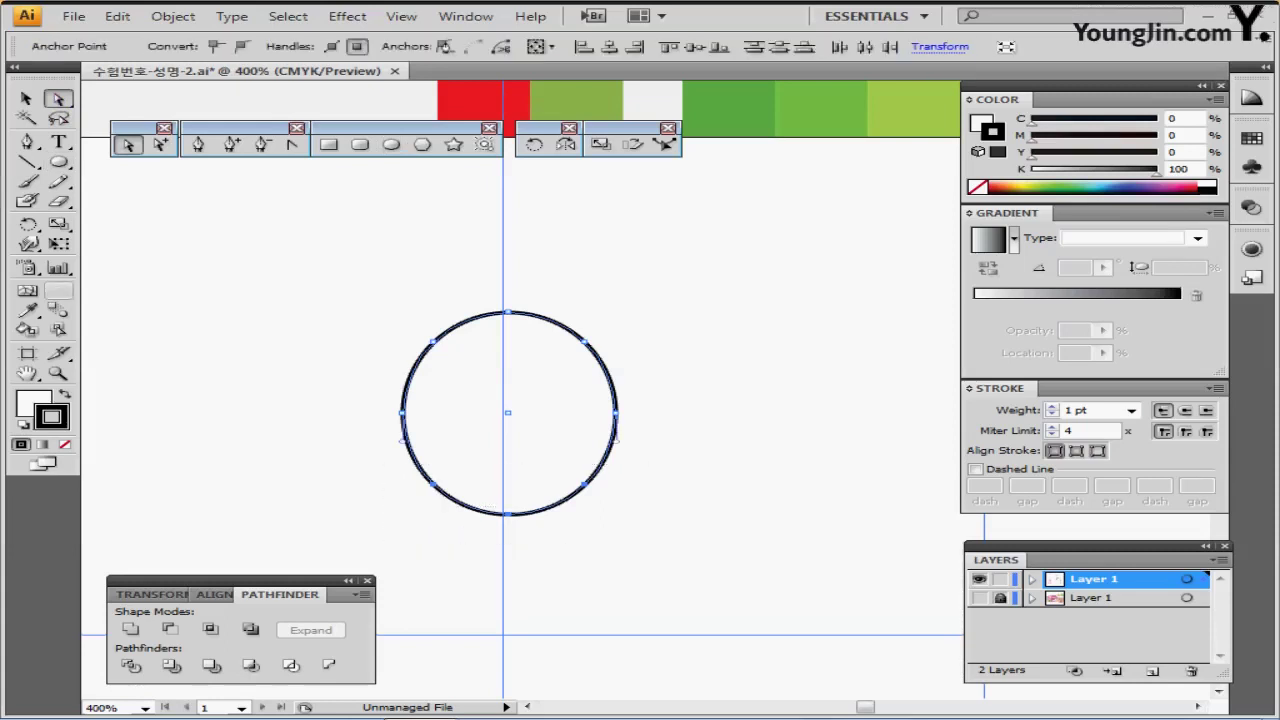
{"action": "double_click", "coordinate": [601, 145]}
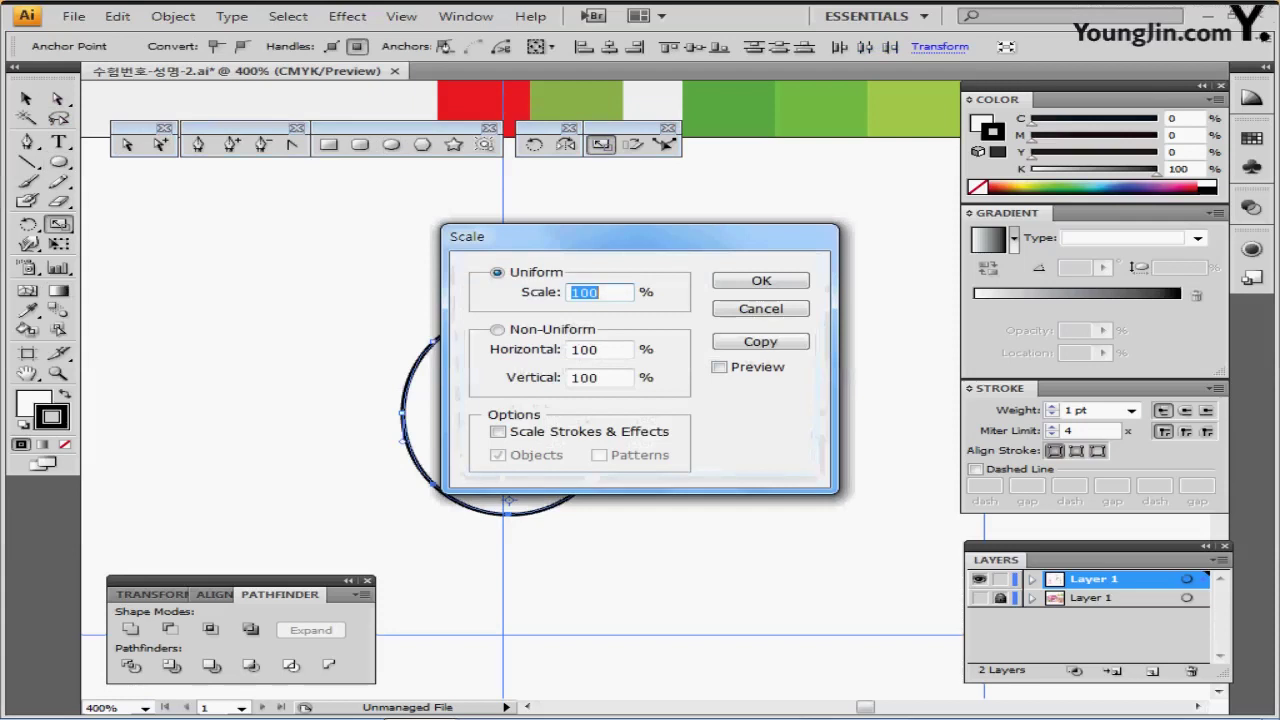
{"action": "type", "text": "65"}
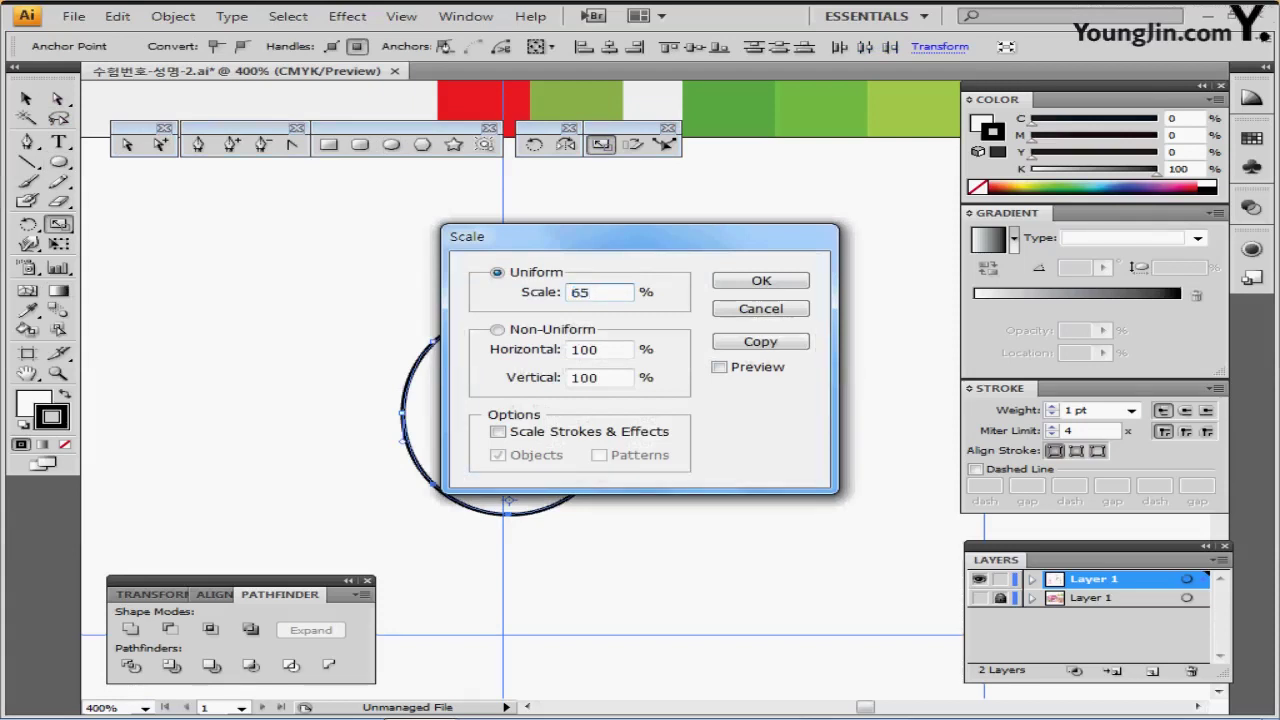
{"action": "key", "text": "Return"}
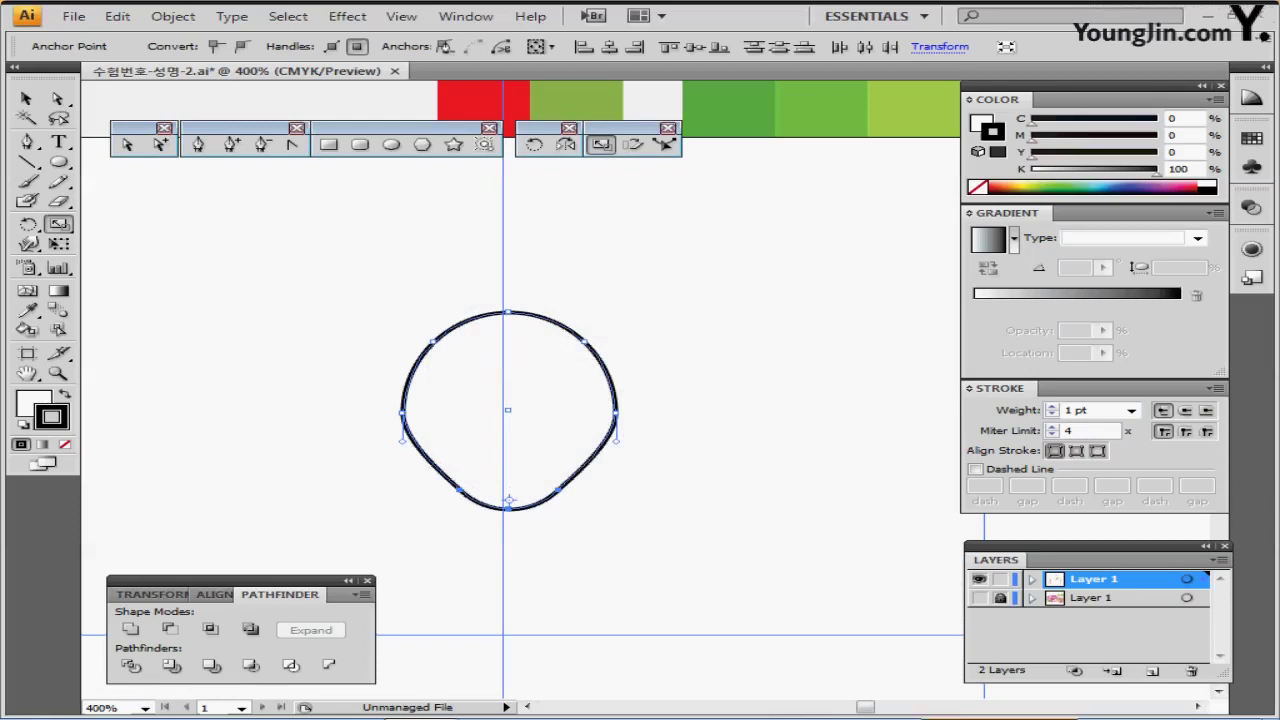
{"action": "left_click_drag", "start_coordinate": [372, 389], "coordinate": [617, 393]}
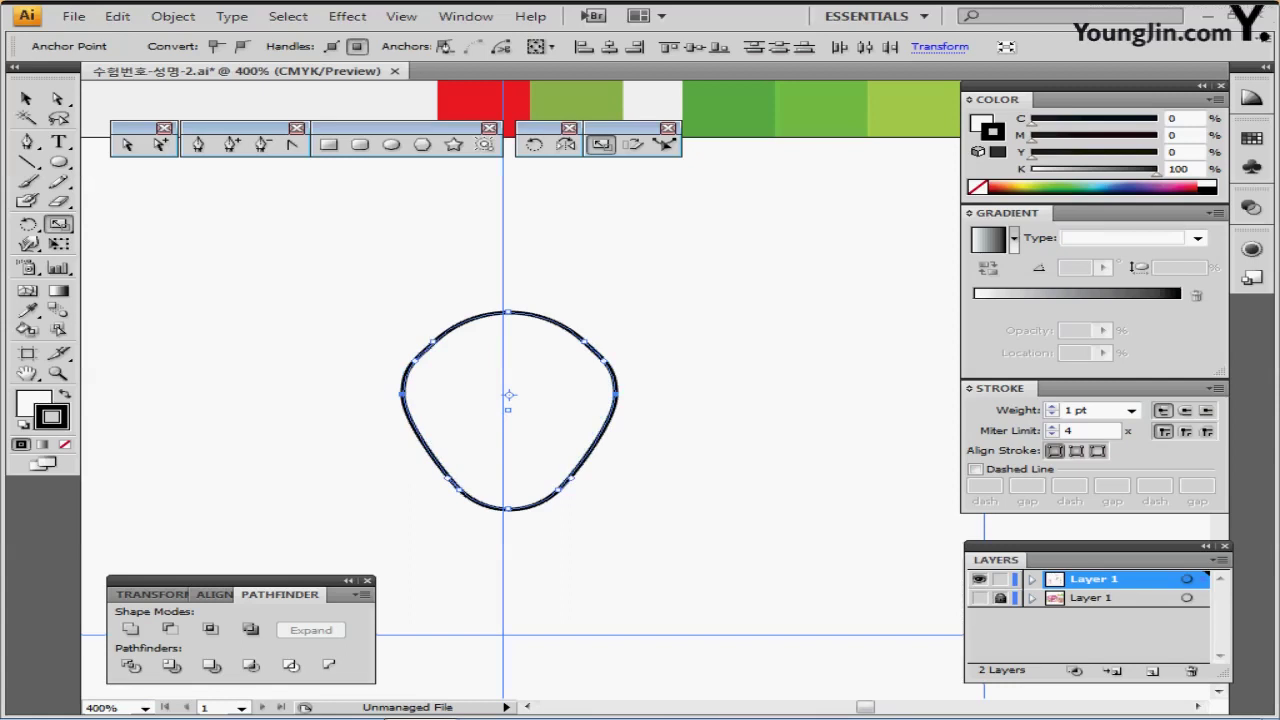
{"action": "left_click_drag", "start_coordinate": [617, 393], "coordinate": [599, 399]}
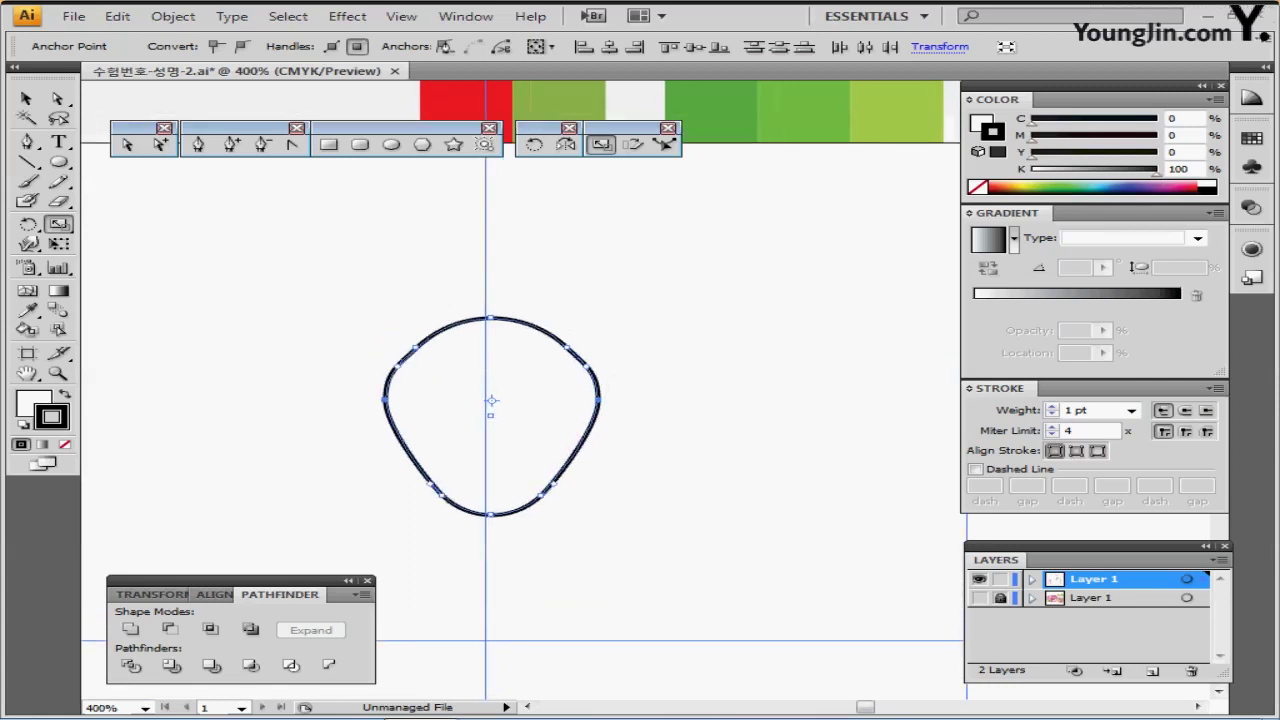
- Paste the half-leaf outline above the strawberry body and give it a black stroke and white fill
{"action": "key", "text": "ctrl+v"}
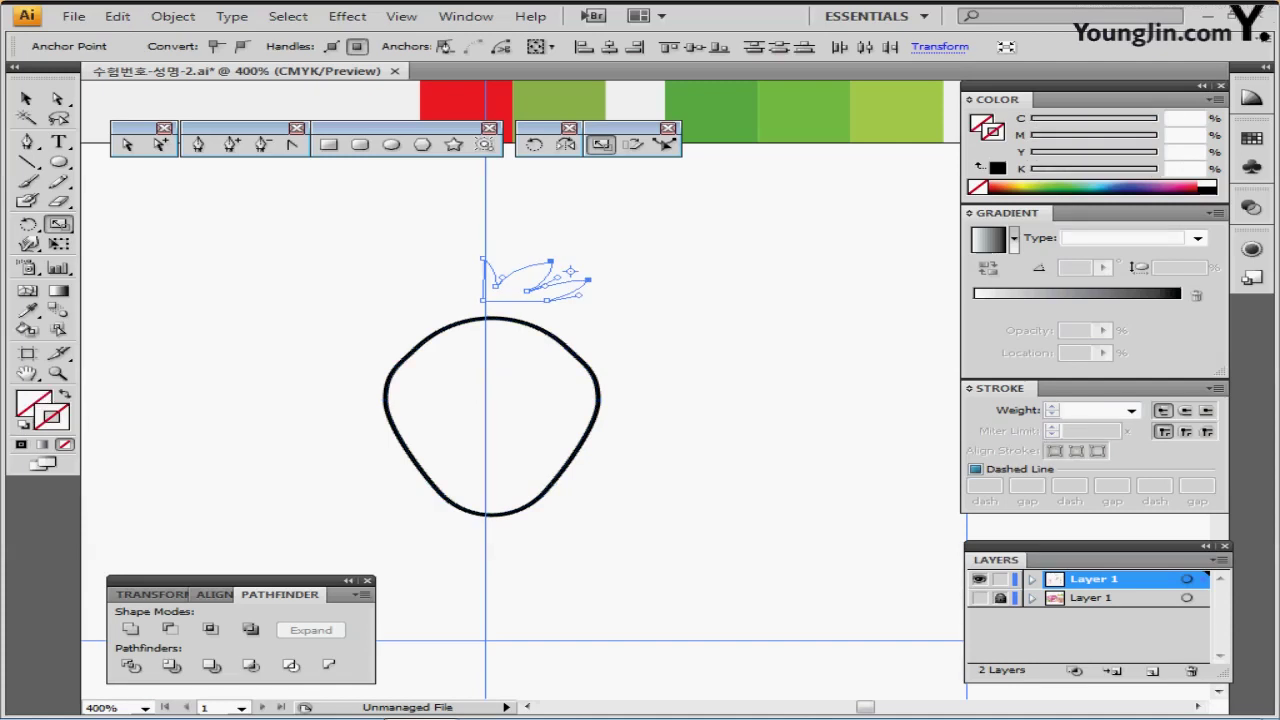
{"action": "left_click", "coordinate": [21, 444]}
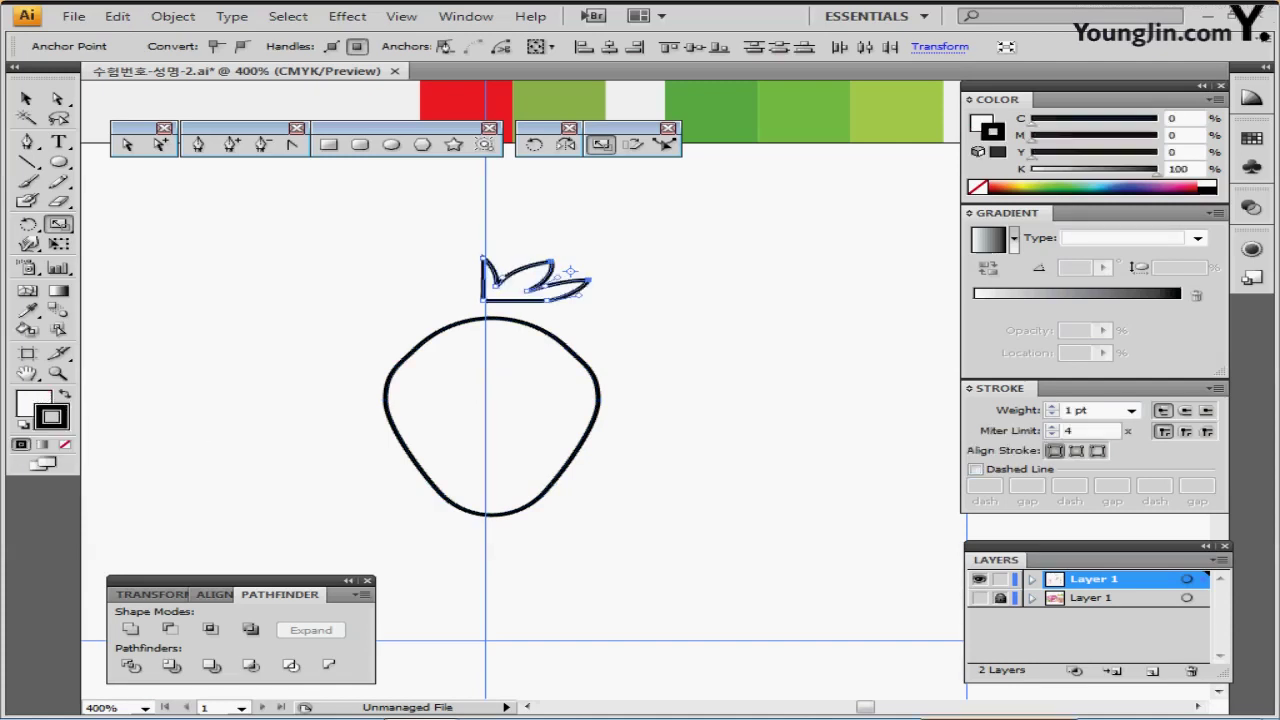
{"action": "key", "text": "ctrl+shift+a"}
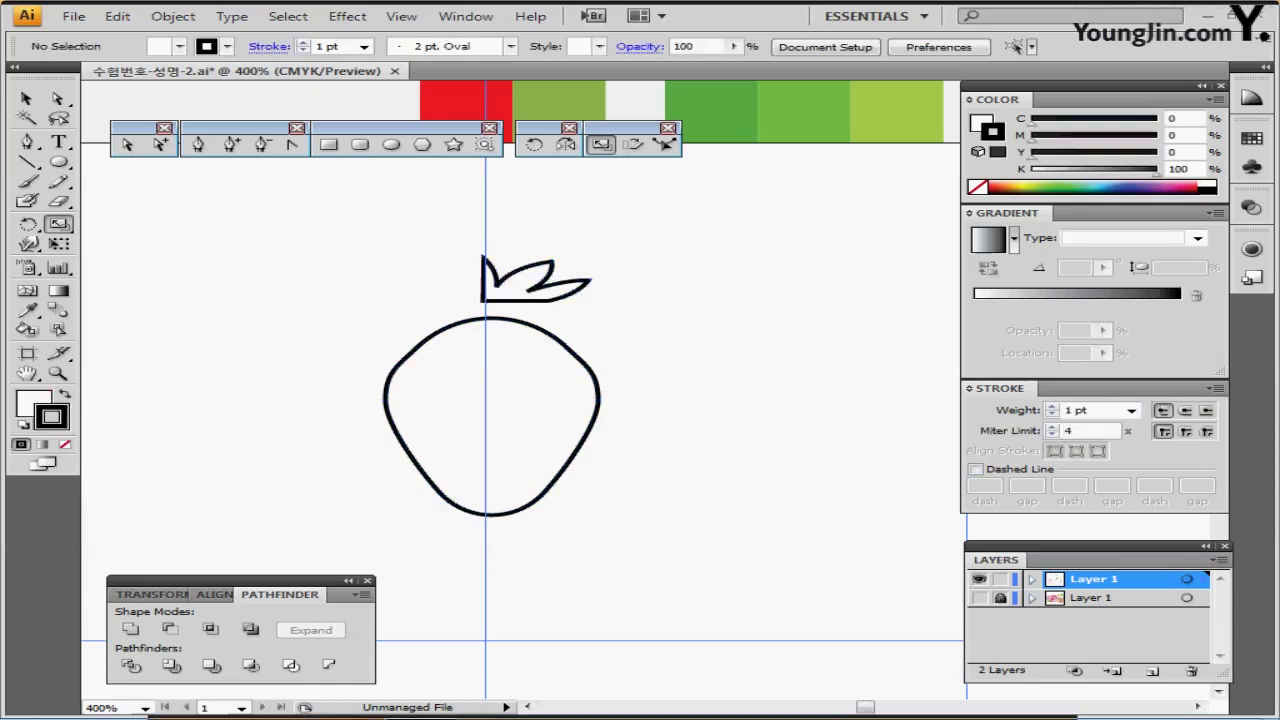
- Align the two anchor points on the half-leaf shape's straight vertical edge using Average
{"action": "left_click", "coordinate": [527, 353], "text": "ctrl"}
{"action": "left_click_drag", "start_coordinate": [694, 371], "coordinate": [619, 353]}
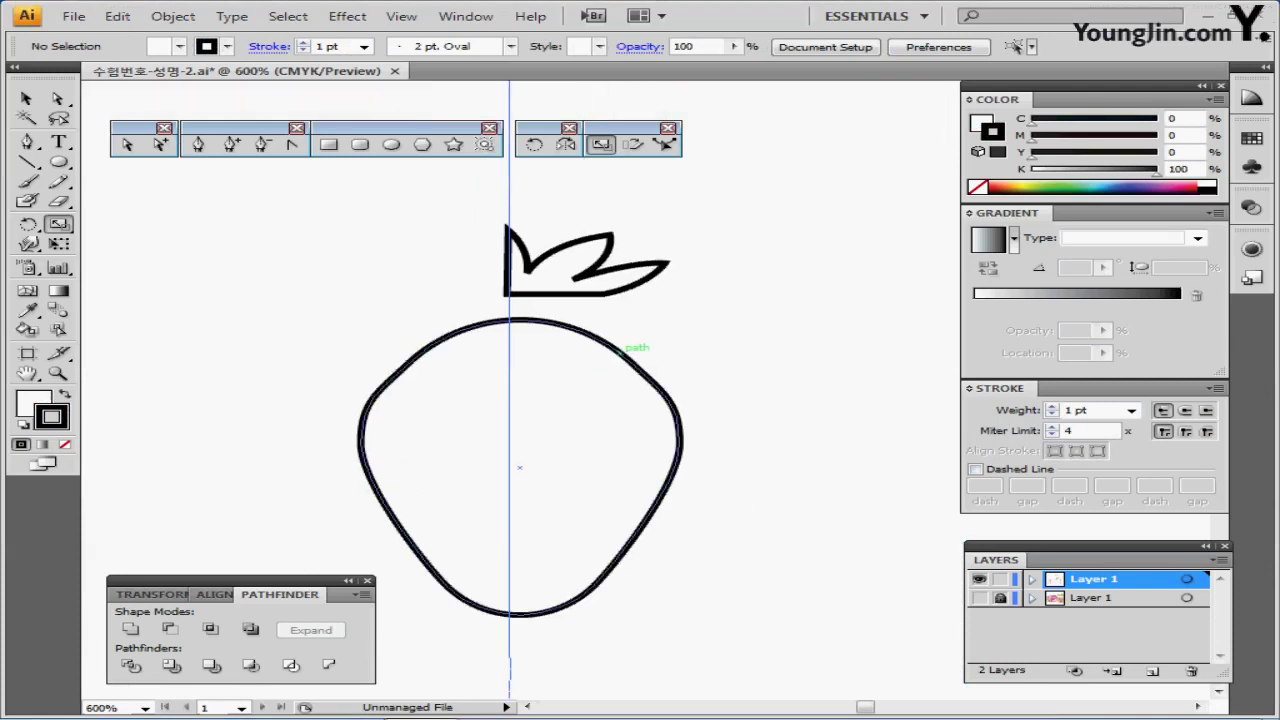
{"action": "key", "text": "a"}
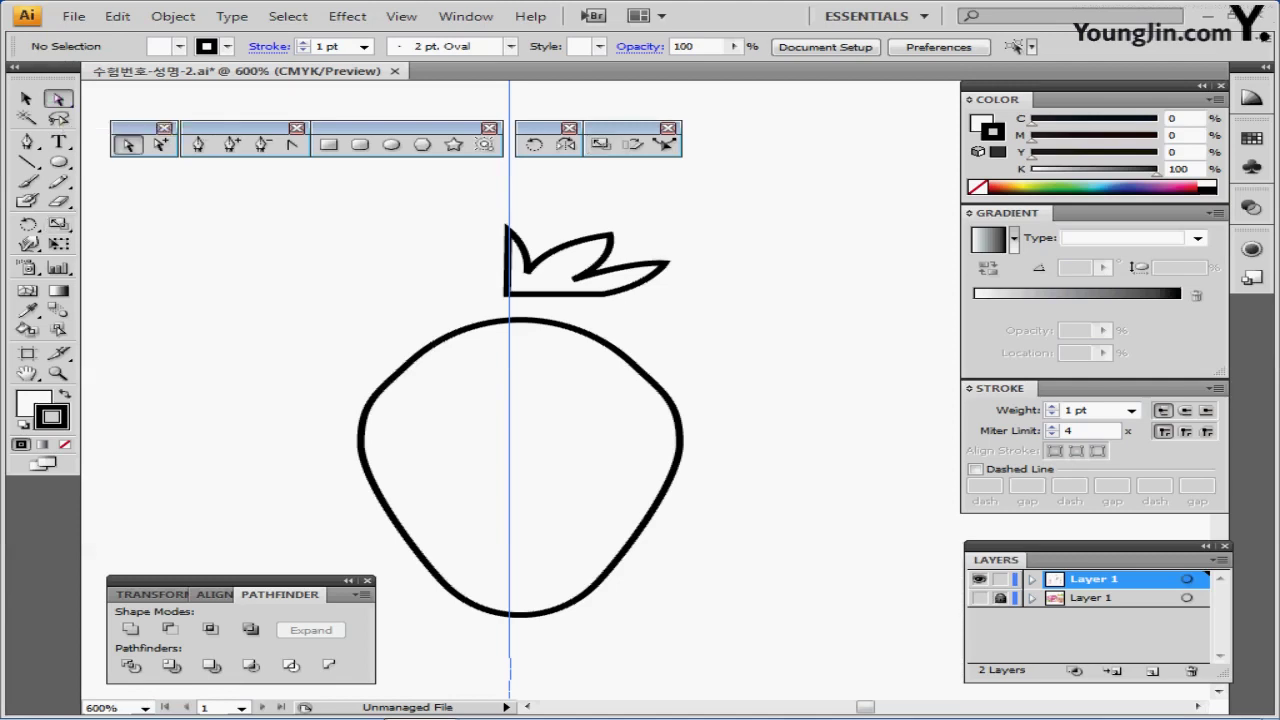
{"action": "left_click_drag", "start_coordinate": [476, 218], "coordinate": [519, 306]}
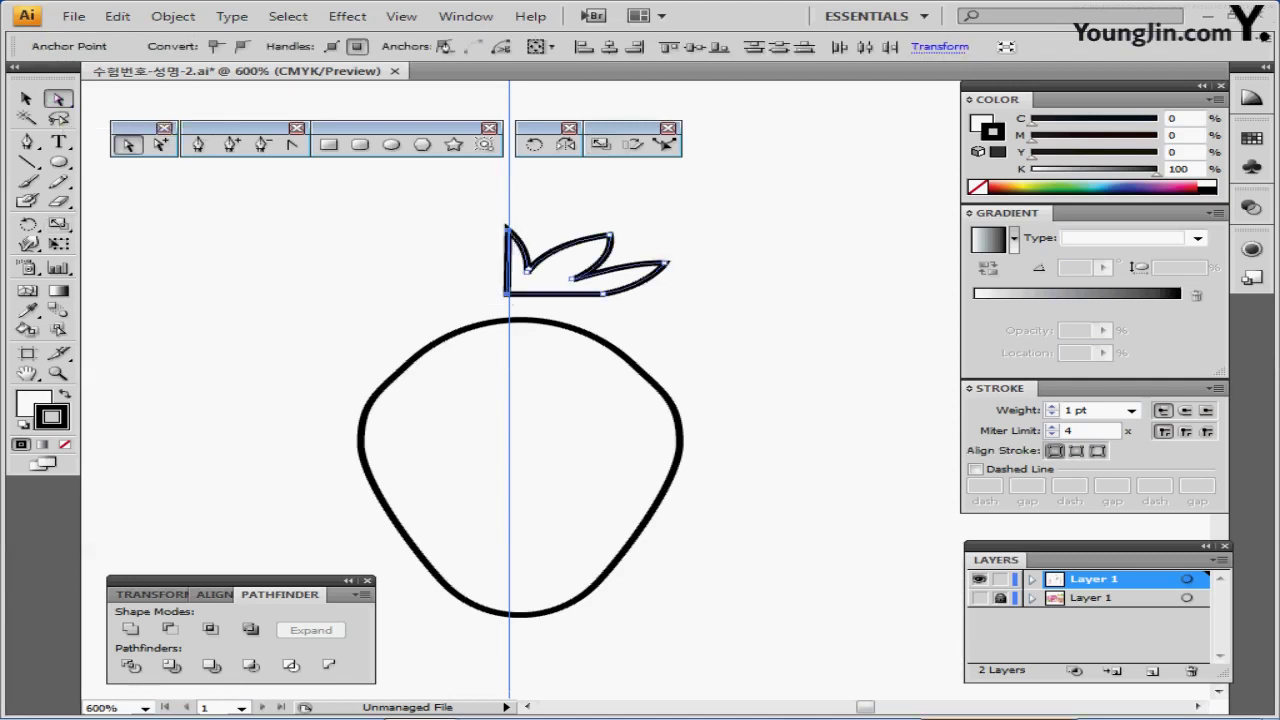
{"action": "left_click_drag", "start_coordinate": [476, 205], "coordinate": [514, 307]}
{"action": "right_click", "coordinate": [407, 213]}
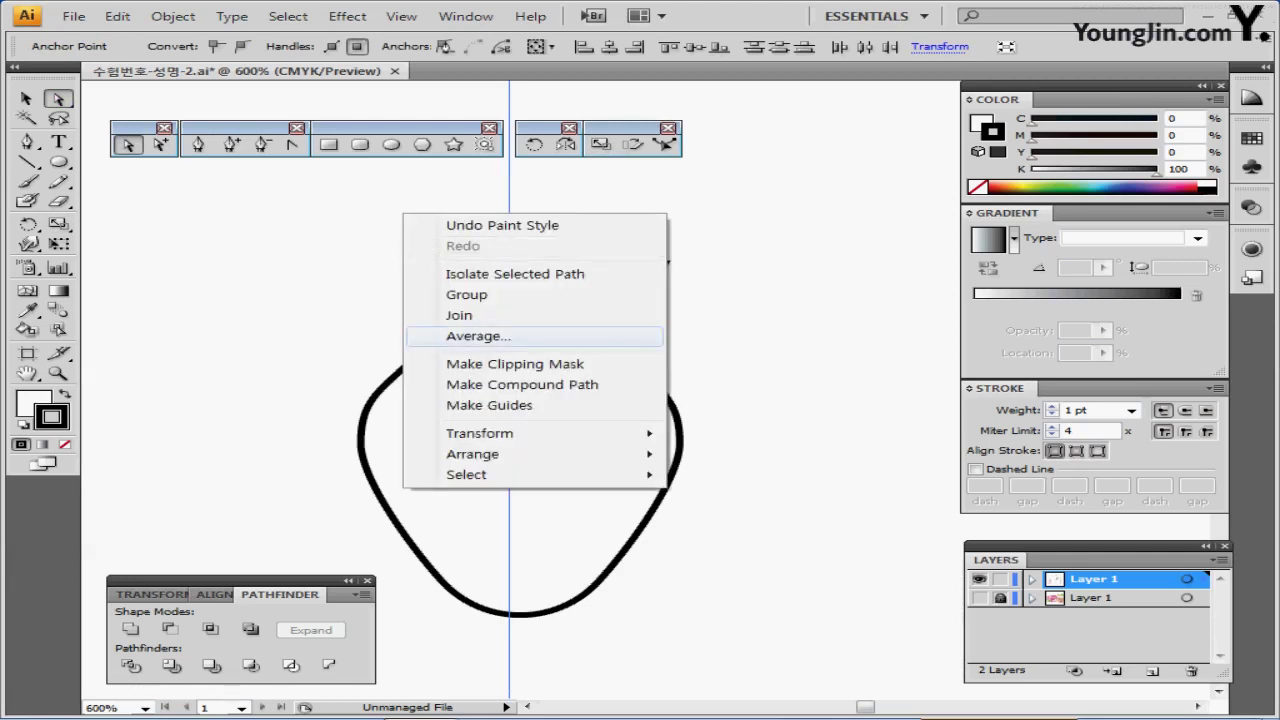
{"action": "left_click", "coordinate": [470, 333]}
{"action": "left_click", "coordinate": [544, 373]}
{"action": "left_click", "coordinate": [714, 341]}
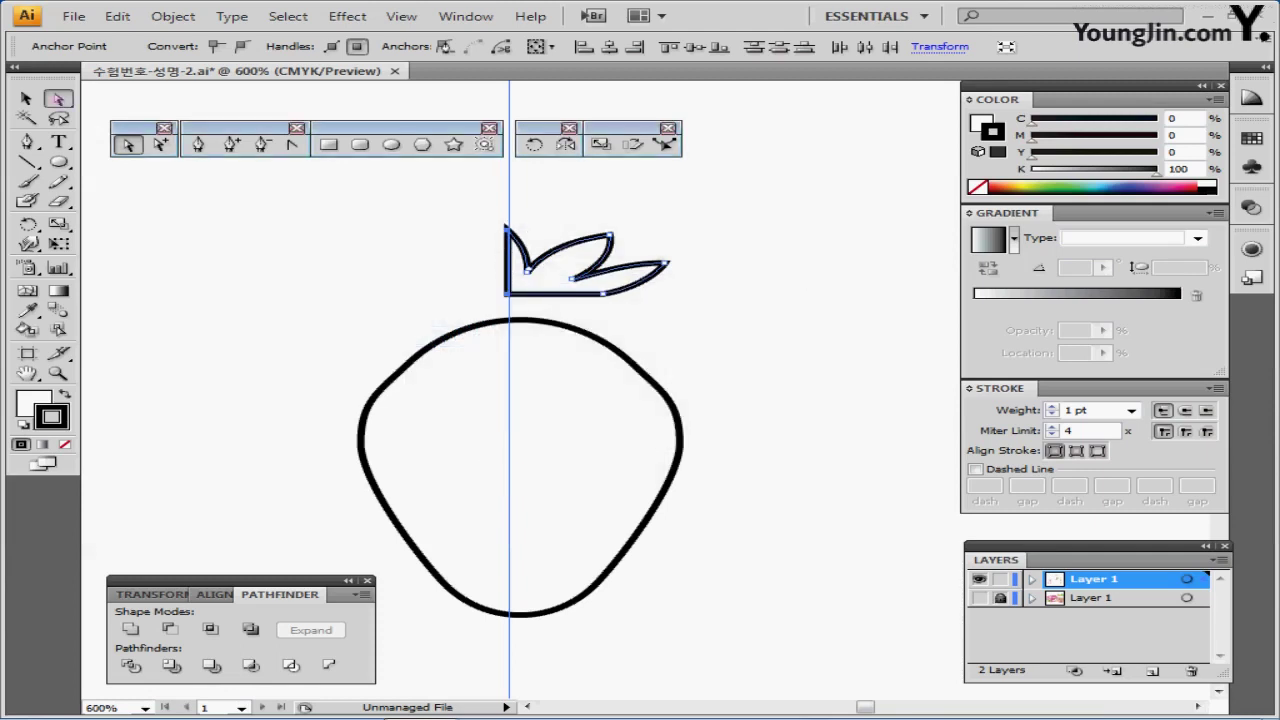
- Reflect a copy of the half-leaf shape across the vertical axis at its straight edge to complete the leaf crown
{"action": "key", "text": "v"}
{"action": "left_click", "coordinate": [714, 215]}
{"action": "left_click", "coordinate": [585, 245]}
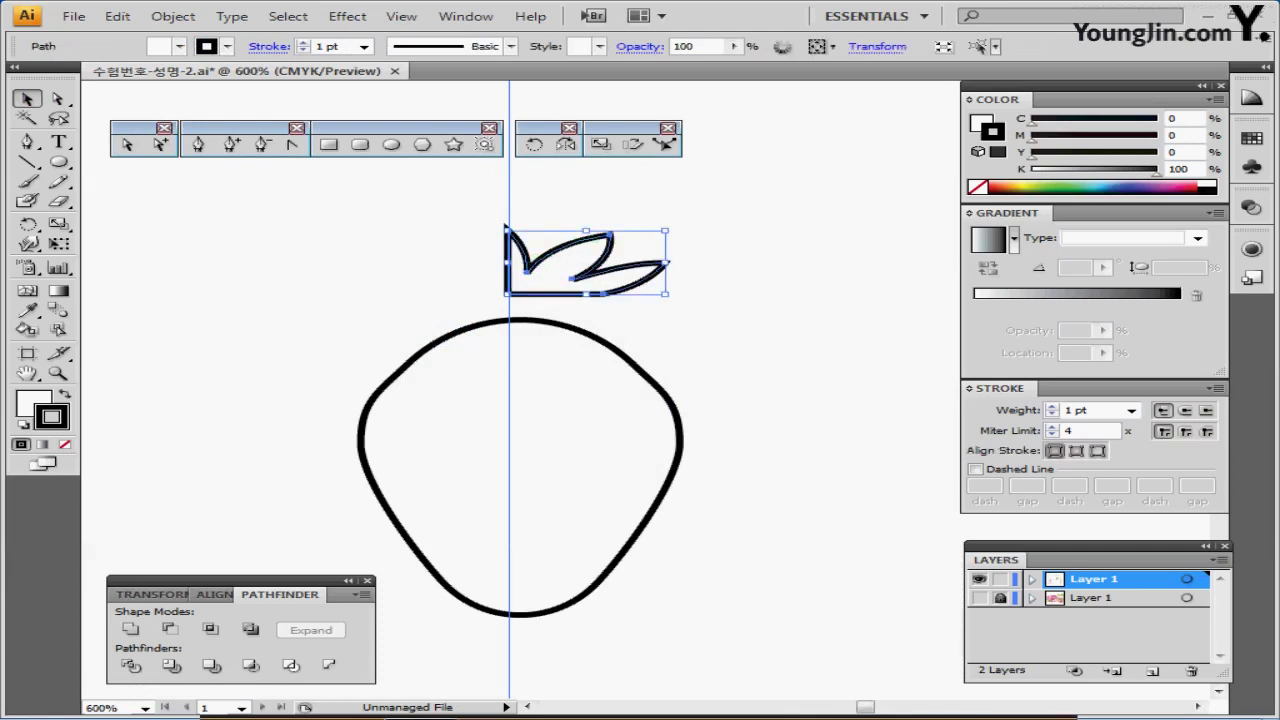
{"action": "left_click", "coordinate": [565, 144]}
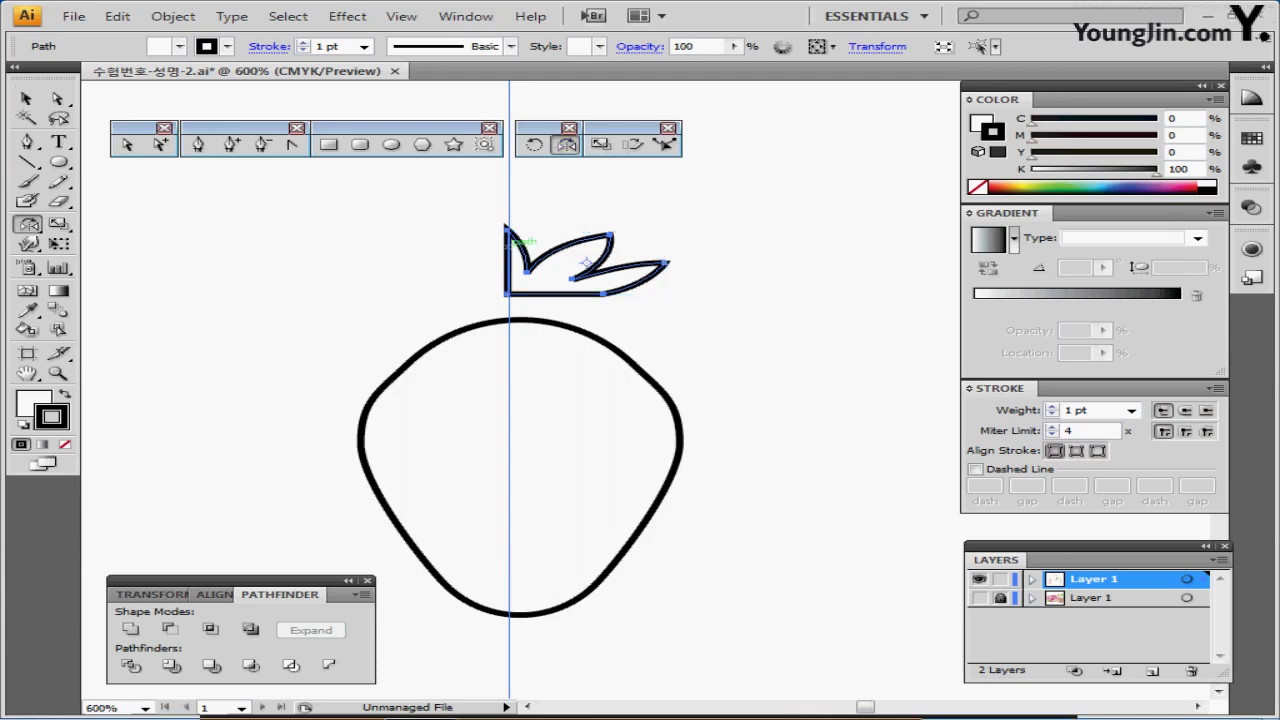
{"action": "left_click", "coordinate": [506, 230], "text": "alt"}
{"action": "left_click_drag", "start_coordinate": [480, 262], "coordinate": [730, 241]}
{"action": "left_click", "coordinate": [963, 376]}
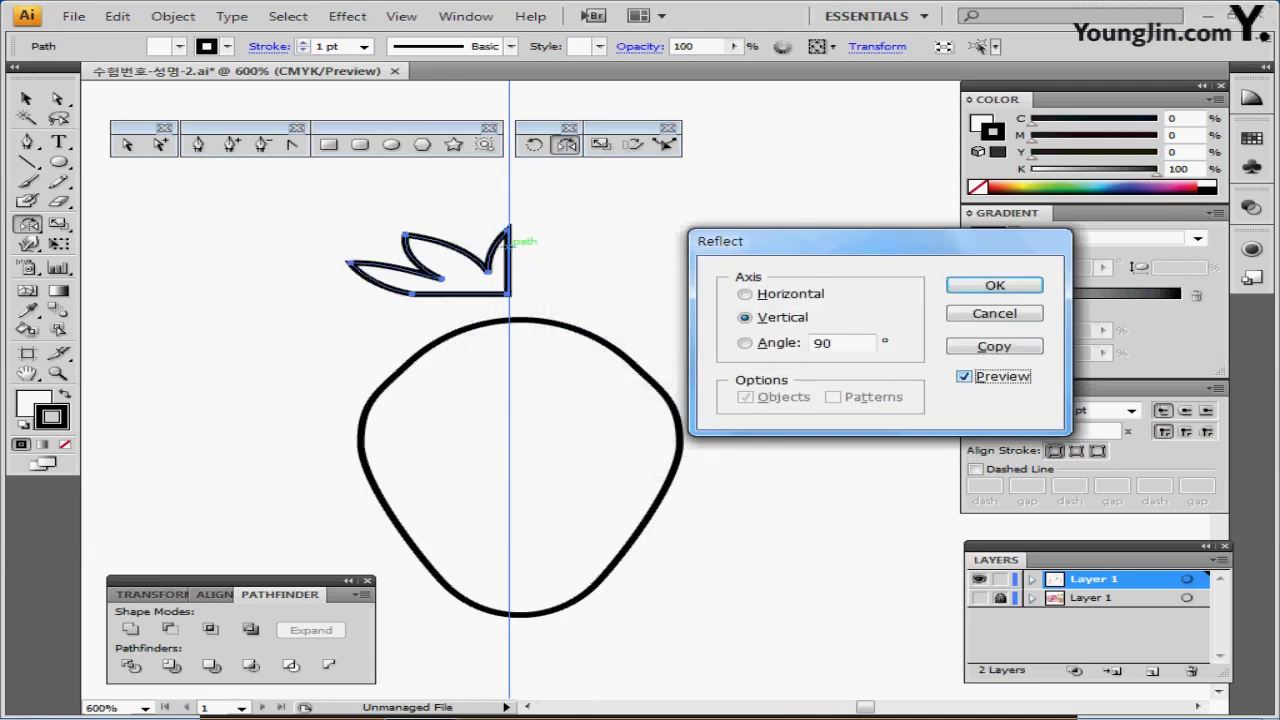
{"action": "left_click", "coordinate": [994, 346]}
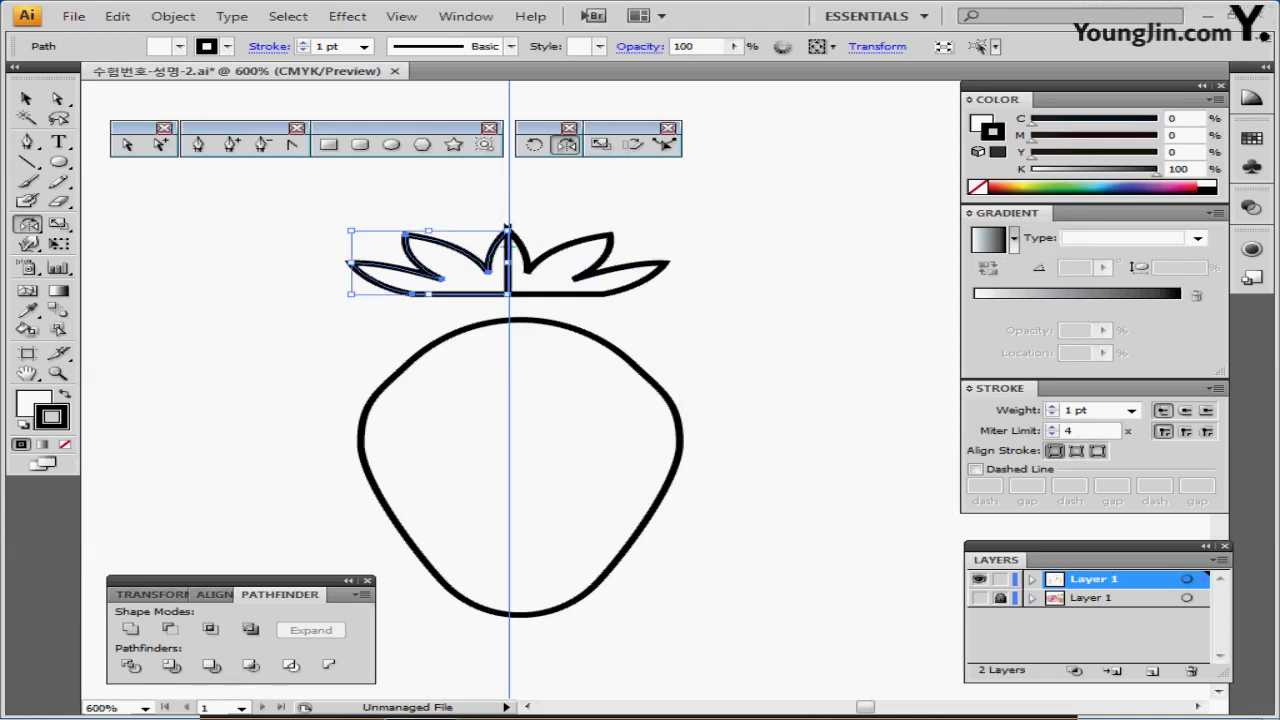
- Reflect a copy of both leaf halves across the horizontal axis along their flat base
{"action": "left_click_drag", "start_coordinate": [461, 199], "coordinate": [570, 256]}
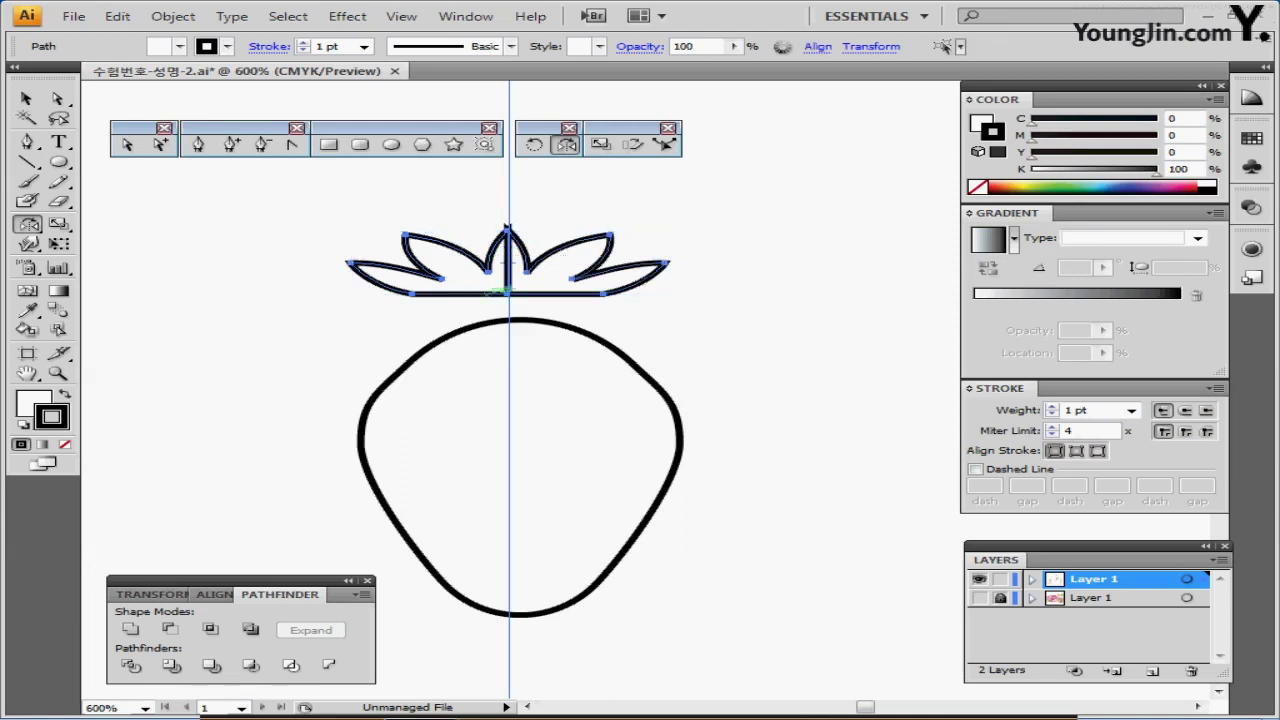
{"action": "left_click", "coordinate": [486, 290], "text": "alt"}
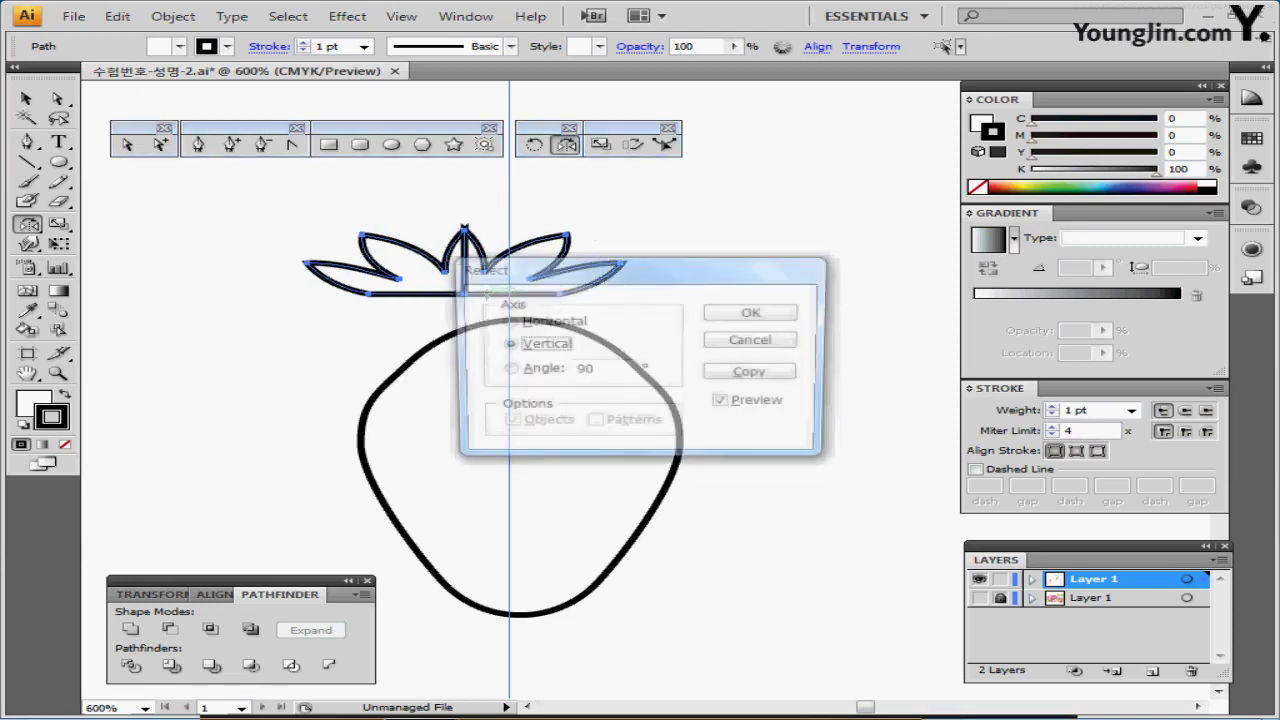
{"action": "left_click", "coordinate": [718, 227]}
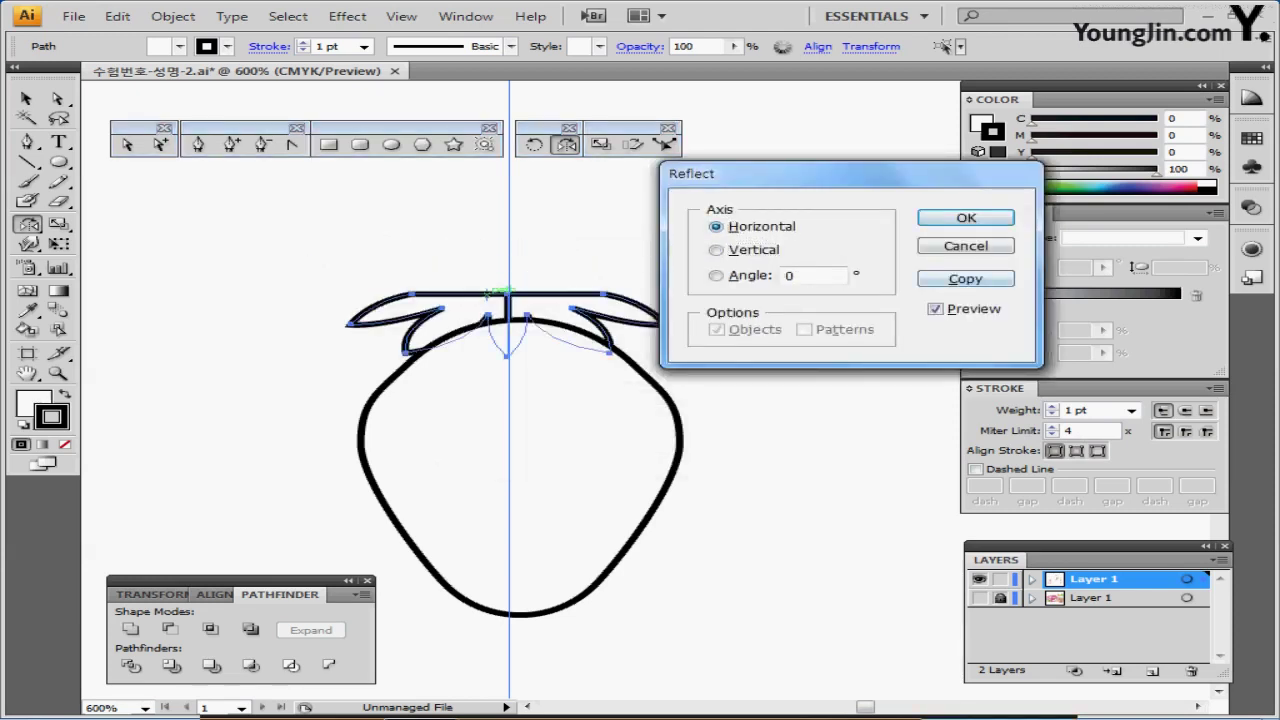
{"action": "left_click", "coordinate": [965, 278]}
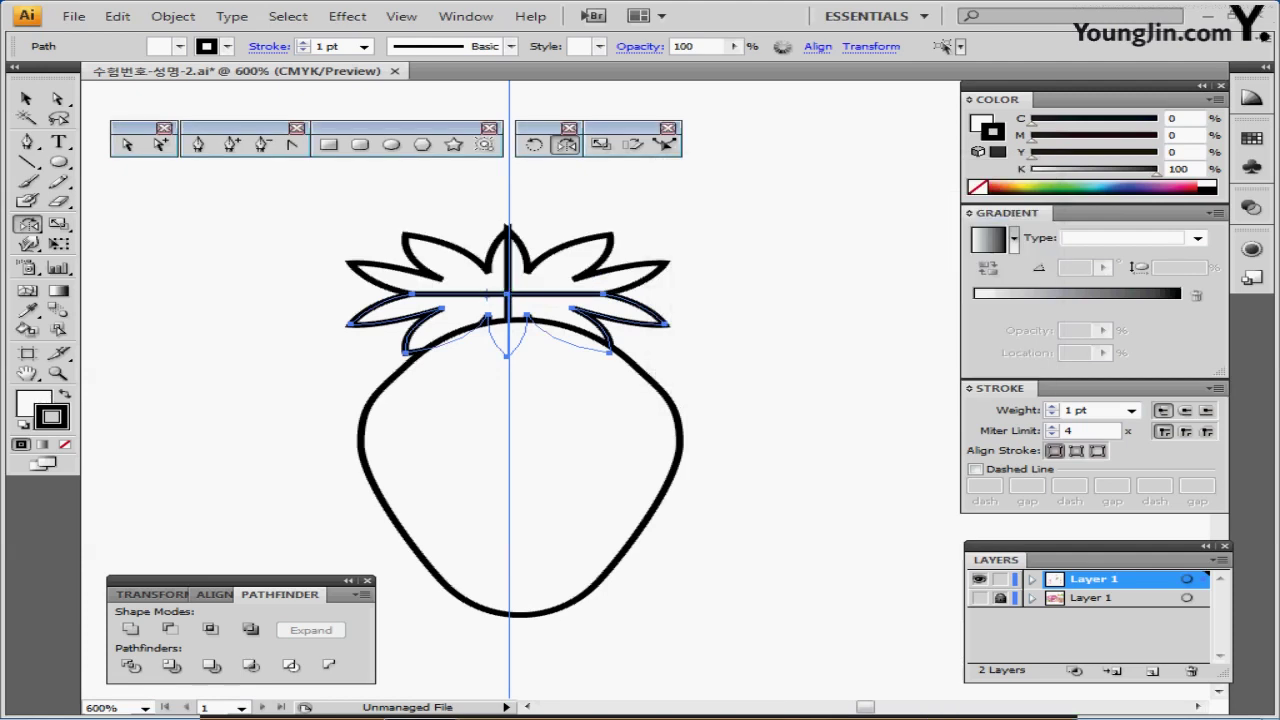
- Move the strawberry body slightly down so its top edge meets the lower leaf tips
{"action": "left_click_drag", "start_coordinate": [521, 440], "coordinate": [520, 494]}
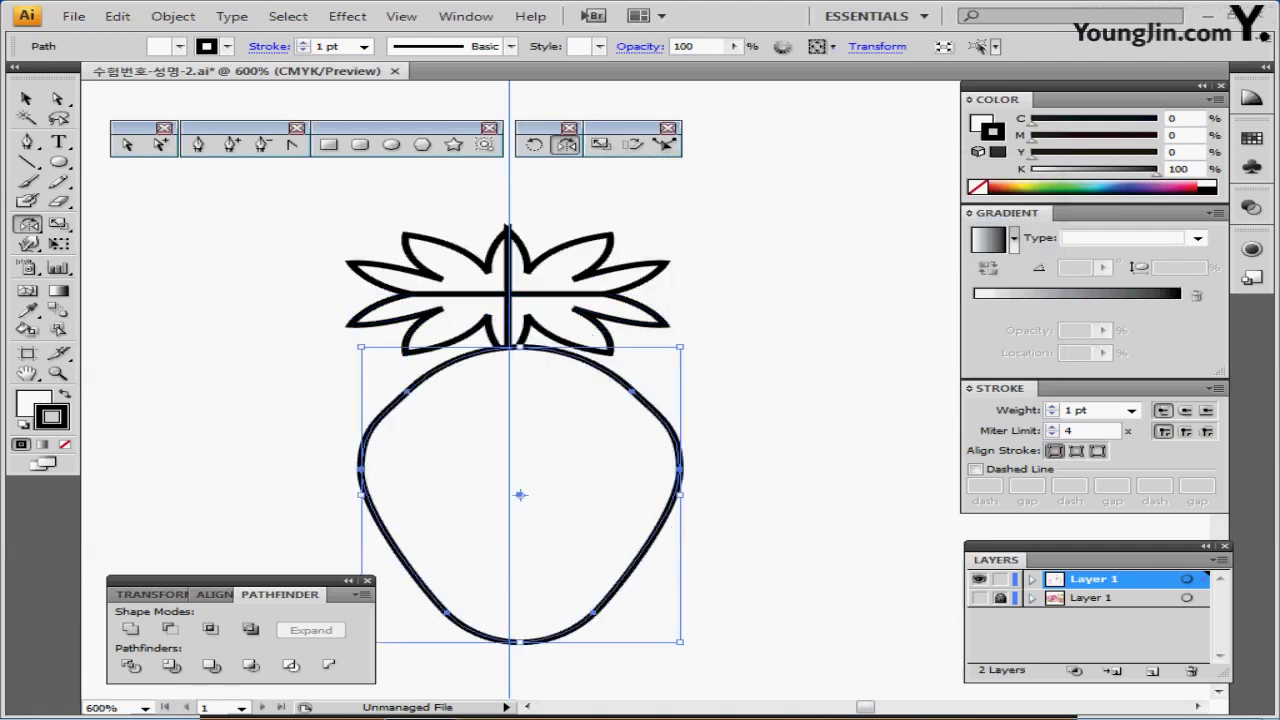
- Unite the four mirrored leaf pieces above the strawberry body into a single leaf crown shape
{"action": "key", "text": "ctrl+shift+a"}
{"action": "left_click_drag", "start_coordinate": [753, 219], "coordinate": [437, 303]}
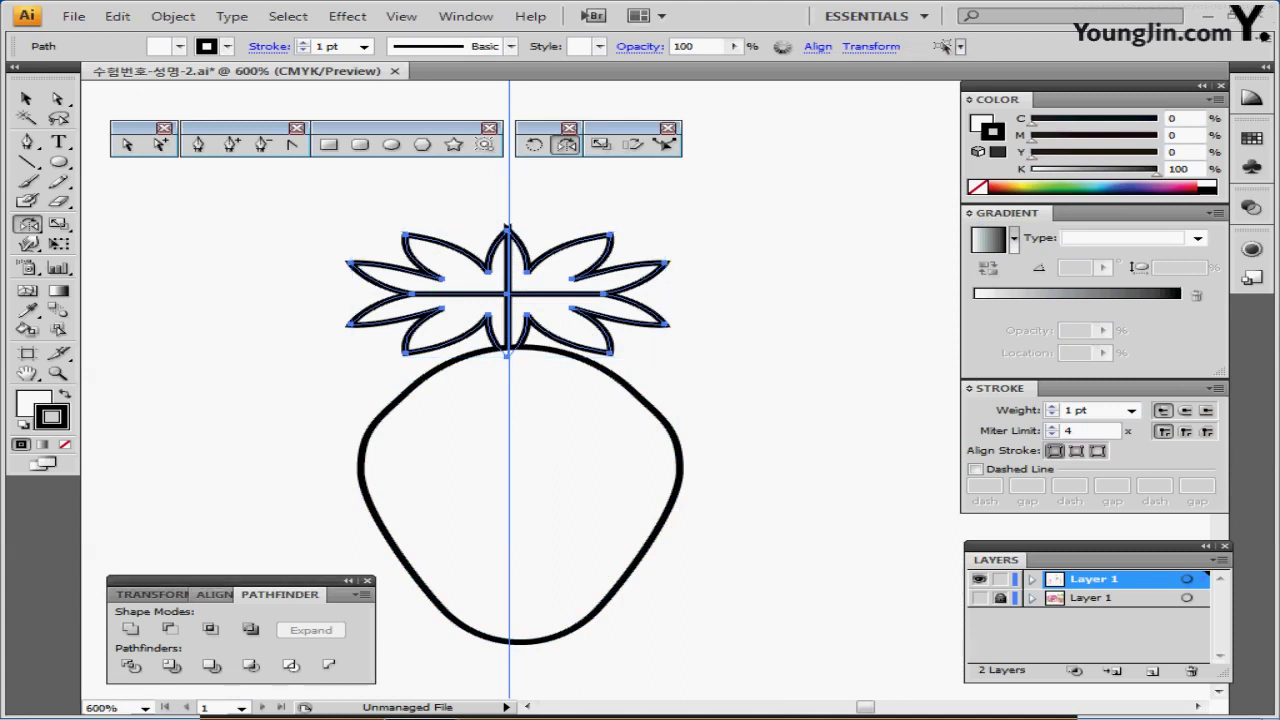
{"action": "left_click", "coordinate": [130, 628]}
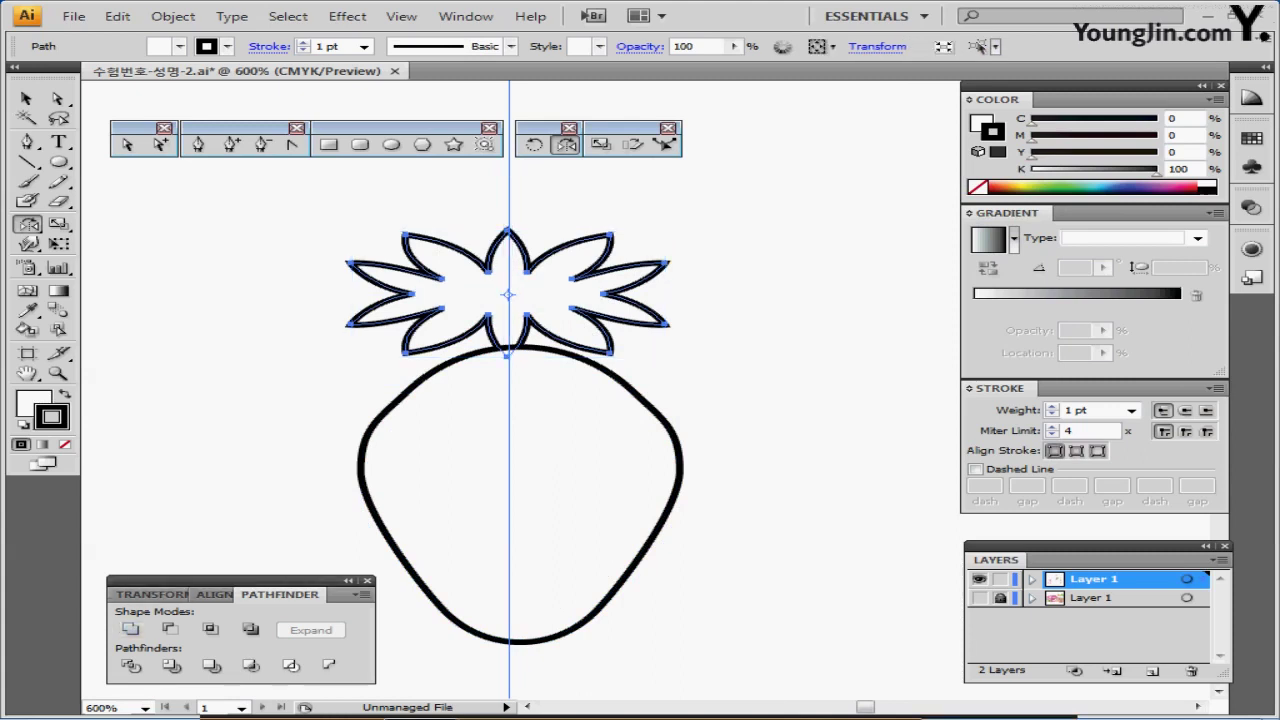
- Colour the leaf crown with the olive green C50 M10 Y90 K0 and no stroke, sampling it from the reference swatch with the Eyedropper
{"action": "scroll", "coordinate": [520, 400], "scroll_direction": "up", "scroll_amount": 2}
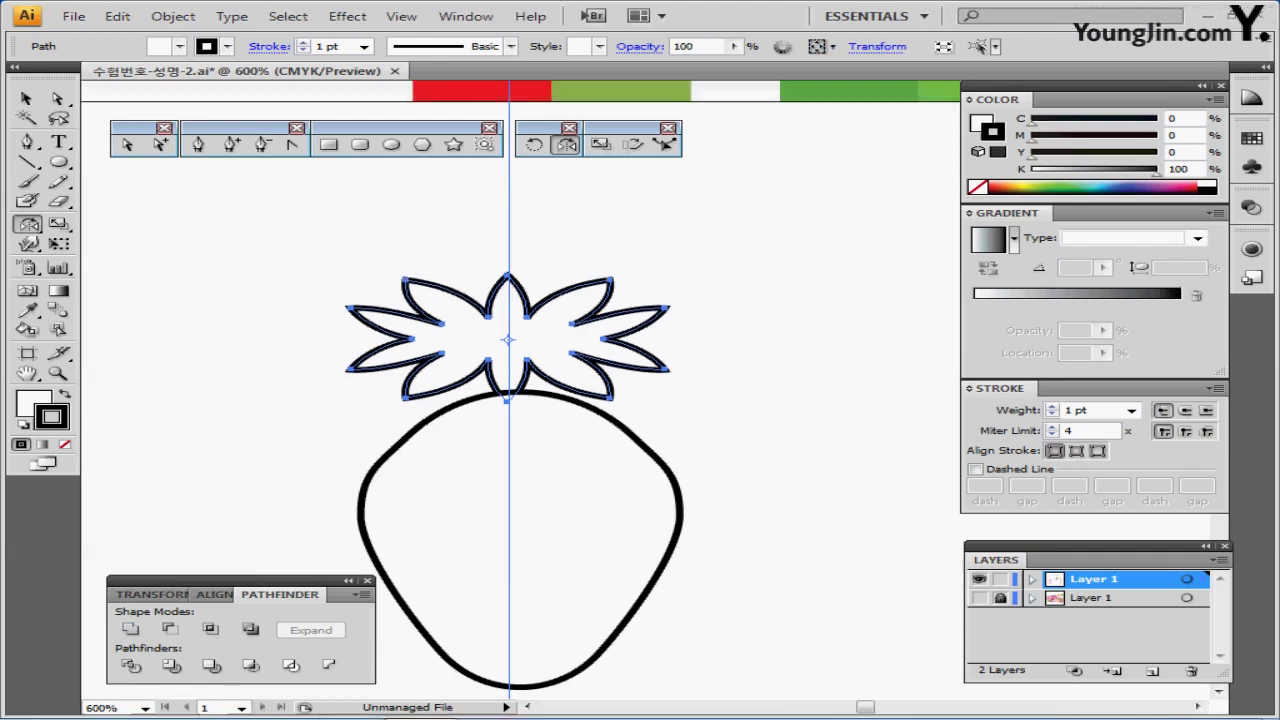
{"action": "left_click_drag", "start_coordinate": [520, 400], "coordinate": [535, 411]}
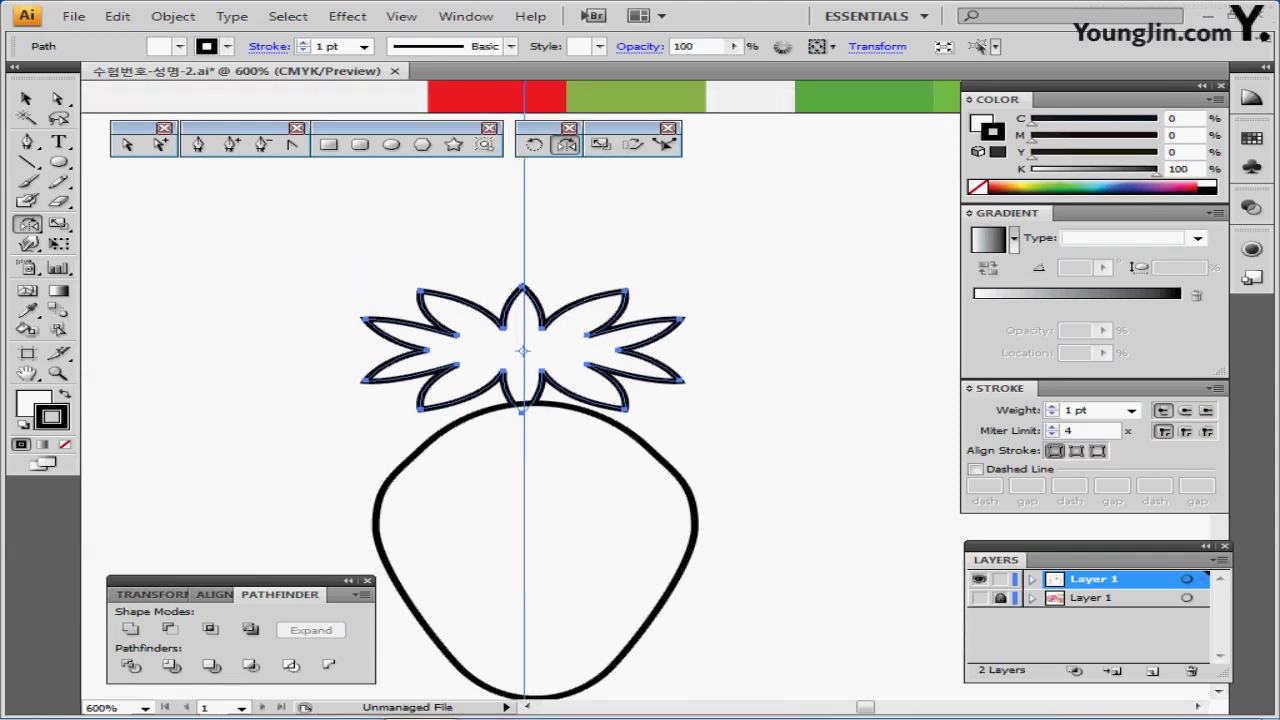
{"action": "scroll", "coordinate": [520, 400], "scroll_direction": "up", "scroll_amount": 2}
{"action": "scroll", "coordinate": [520, 400], "scroll_direction": "up", "scroll_amount": 1}
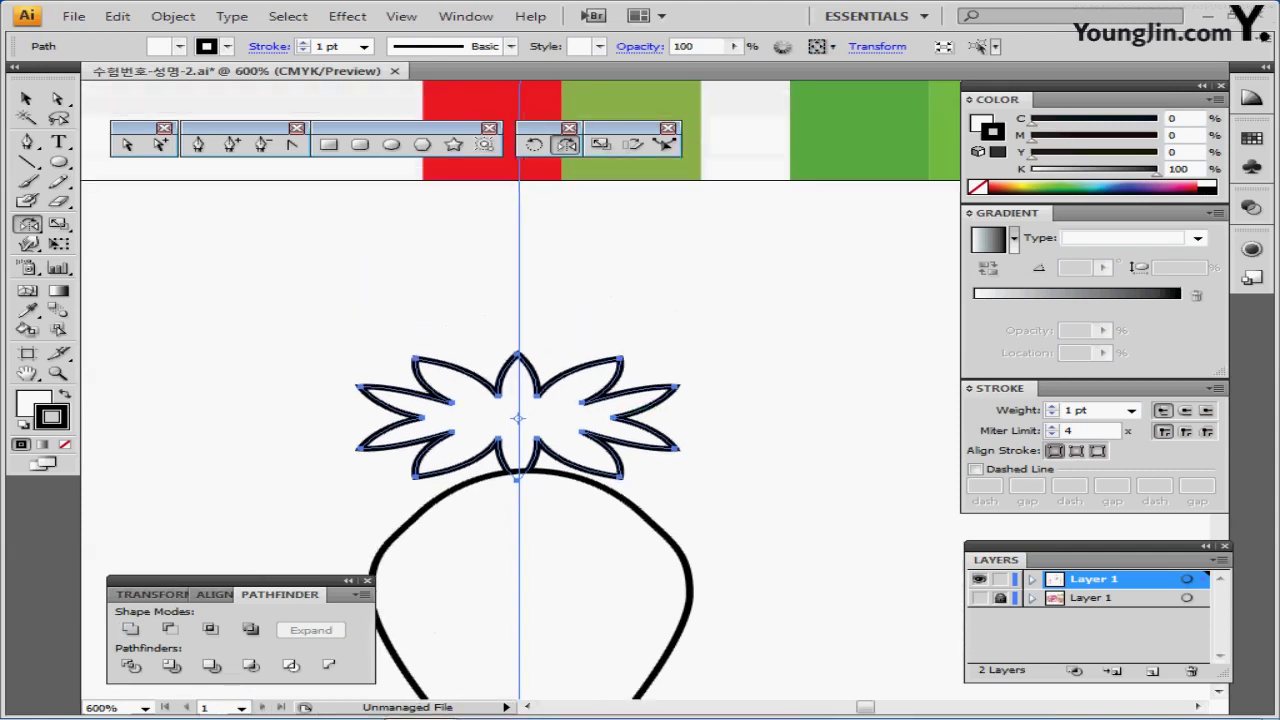
{"action": "key", "text": "i"}
{"action": "left_click", "coordinate": [632, 104]}
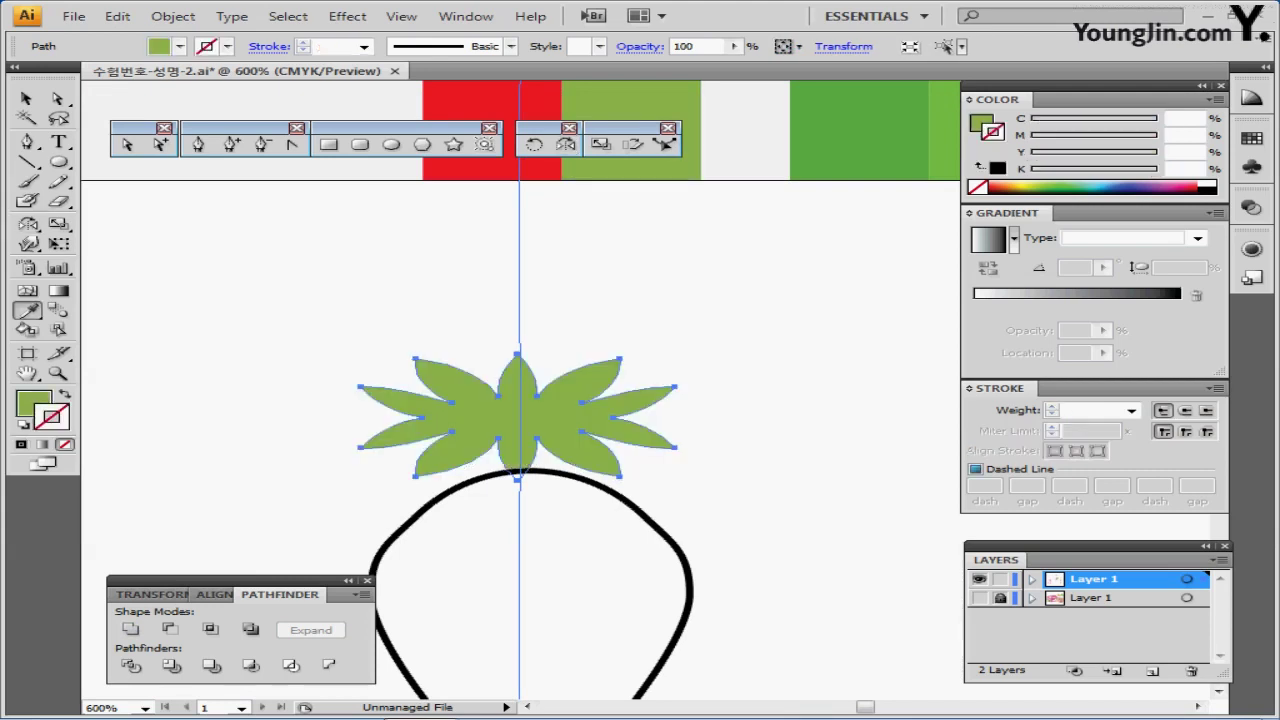
- Draw a curved stem rising from the crown's centre leaf with the Arc tool and give it the olive green as stroke with no fill
{"action": "left_click_drag", "start_coordinate": [600, 300], "coordinate": [630, 277]}
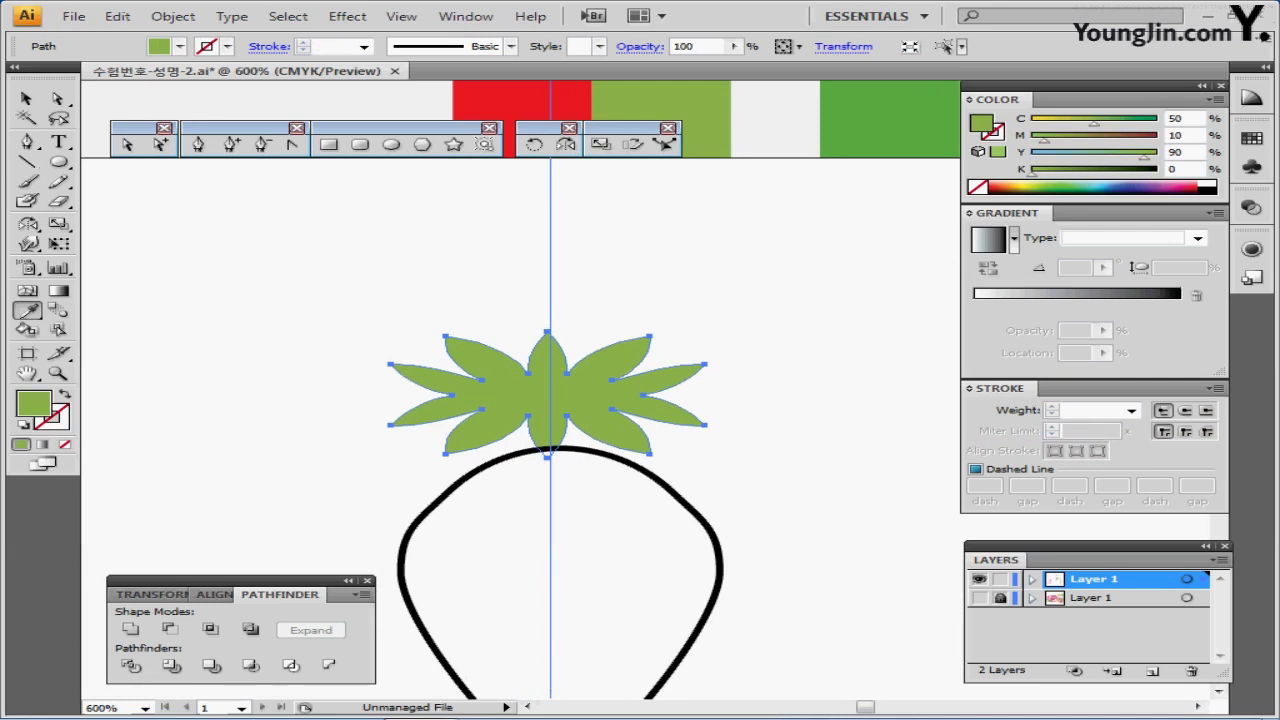
{"action": "left_click", "coordinate": [28, 162]}
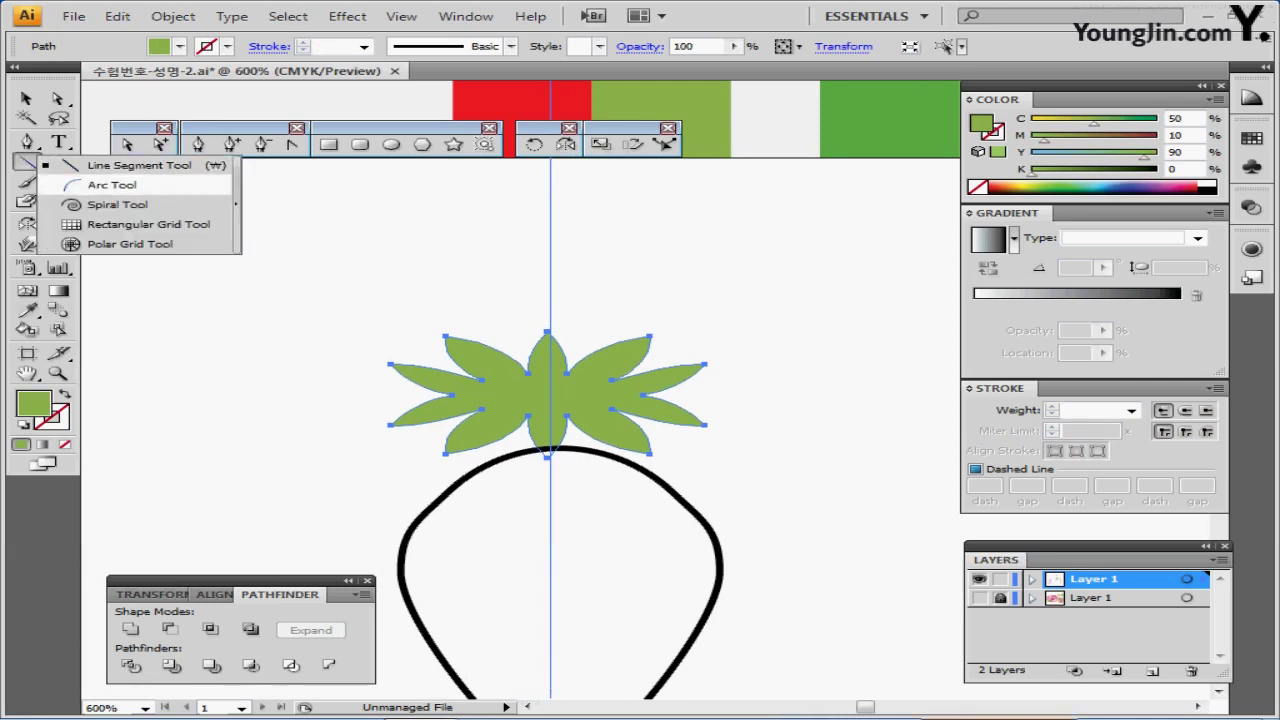
{"action": "left_click", "coordinate": [110, 185]}
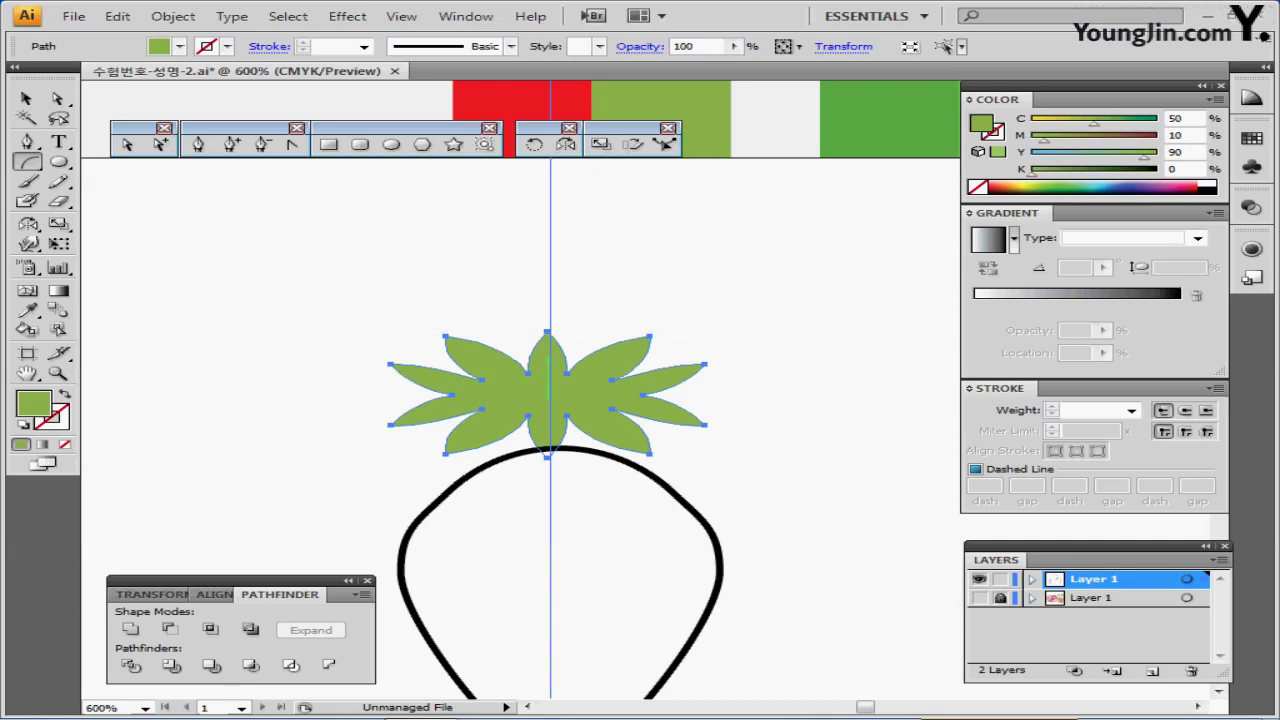
{"action": "left_click_drag", "start_coordinate": [550, 331], "coordinate": [644, 270]}
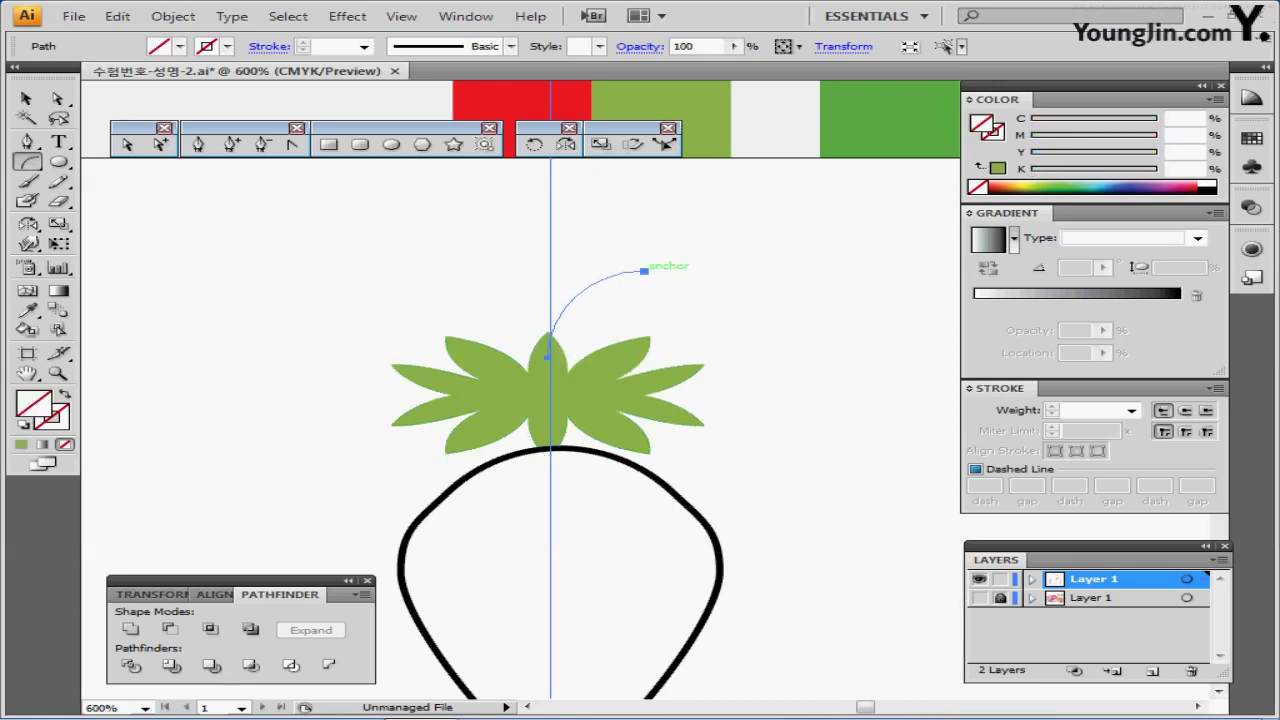
{"action": "key", "text": "i"}
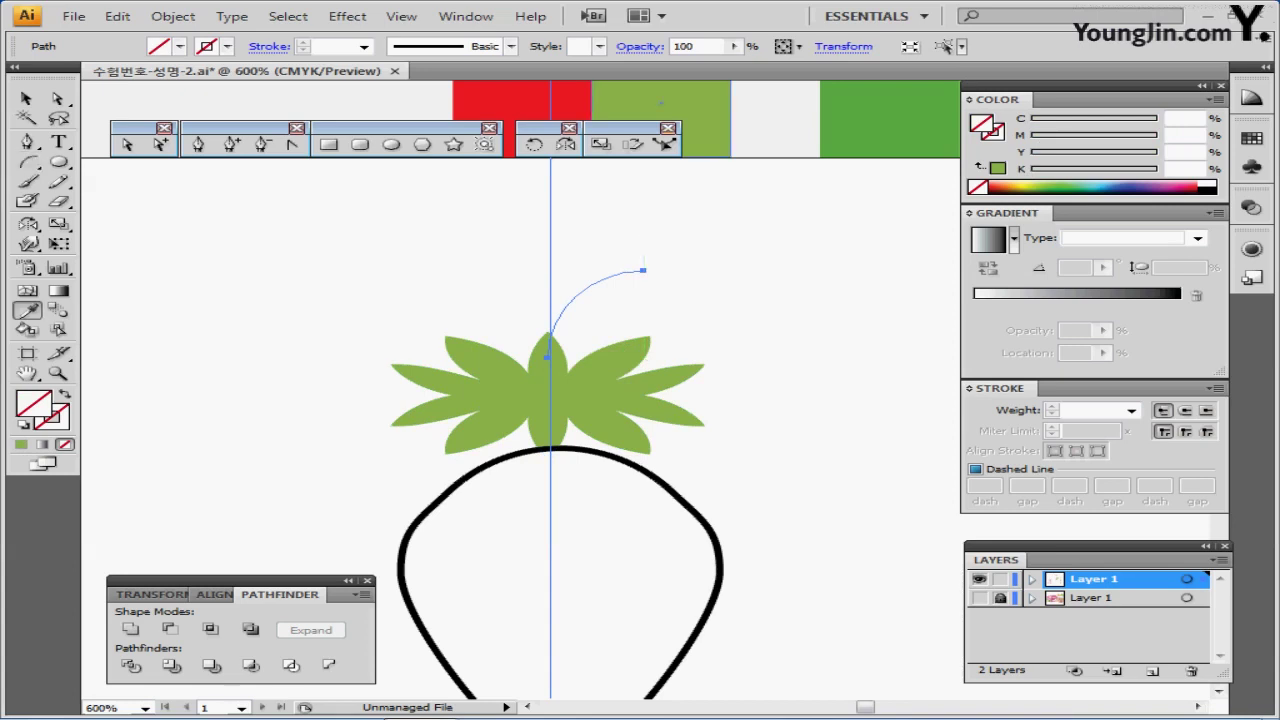
{"action": "left_click", "coordinate": [690, 112]}
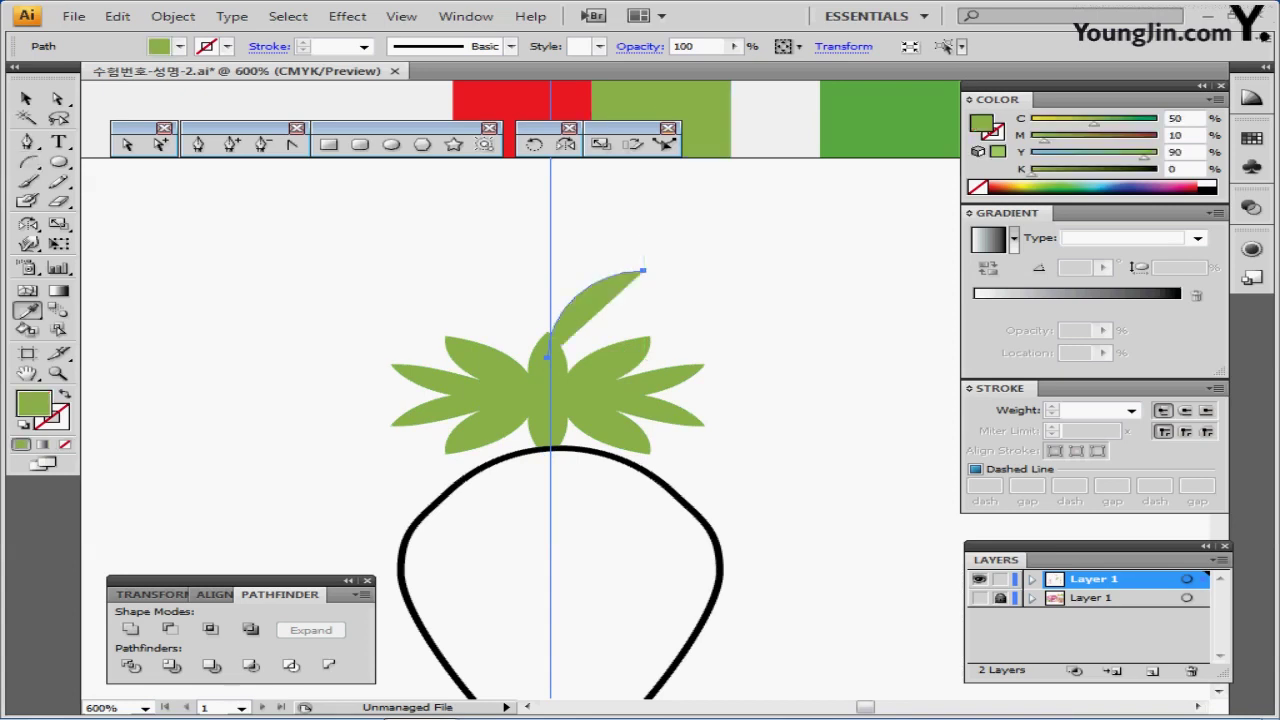
{"action": "key", "text": "shift+x"}
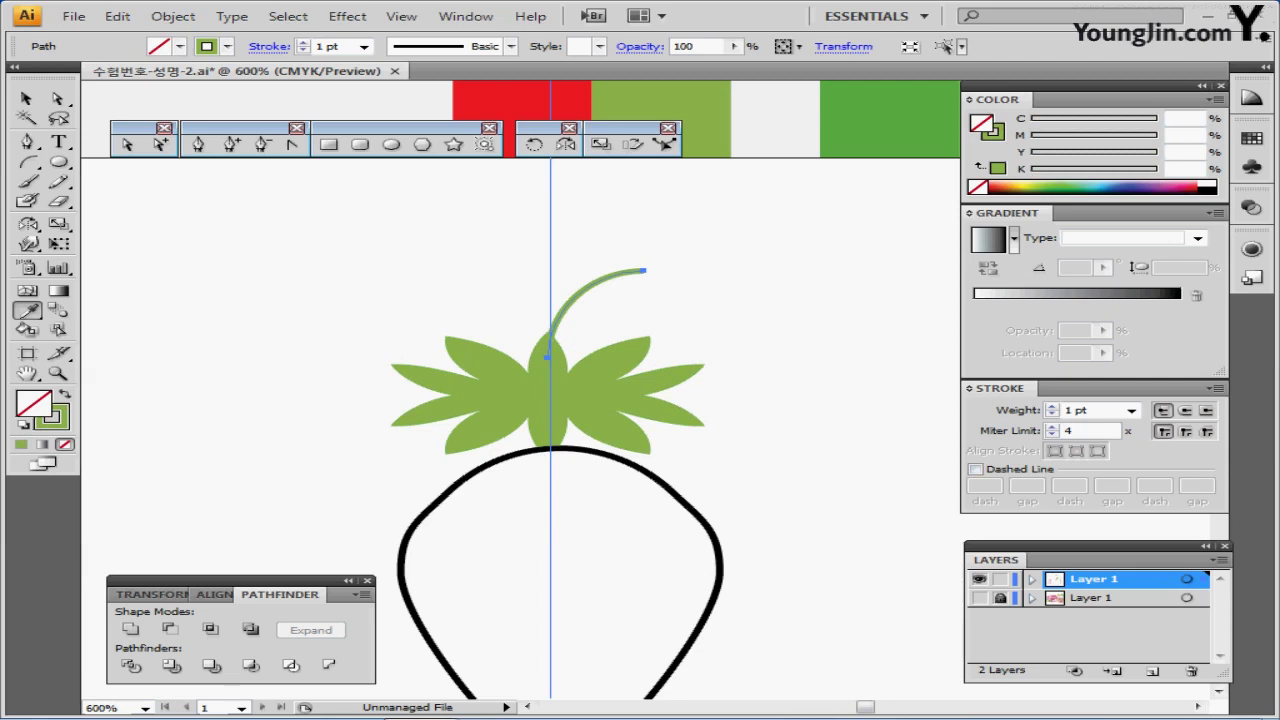
- Set the stem's stroke weight to 2 pt with round caps
{"action": "left_click", "coordinate": [970, 213]}
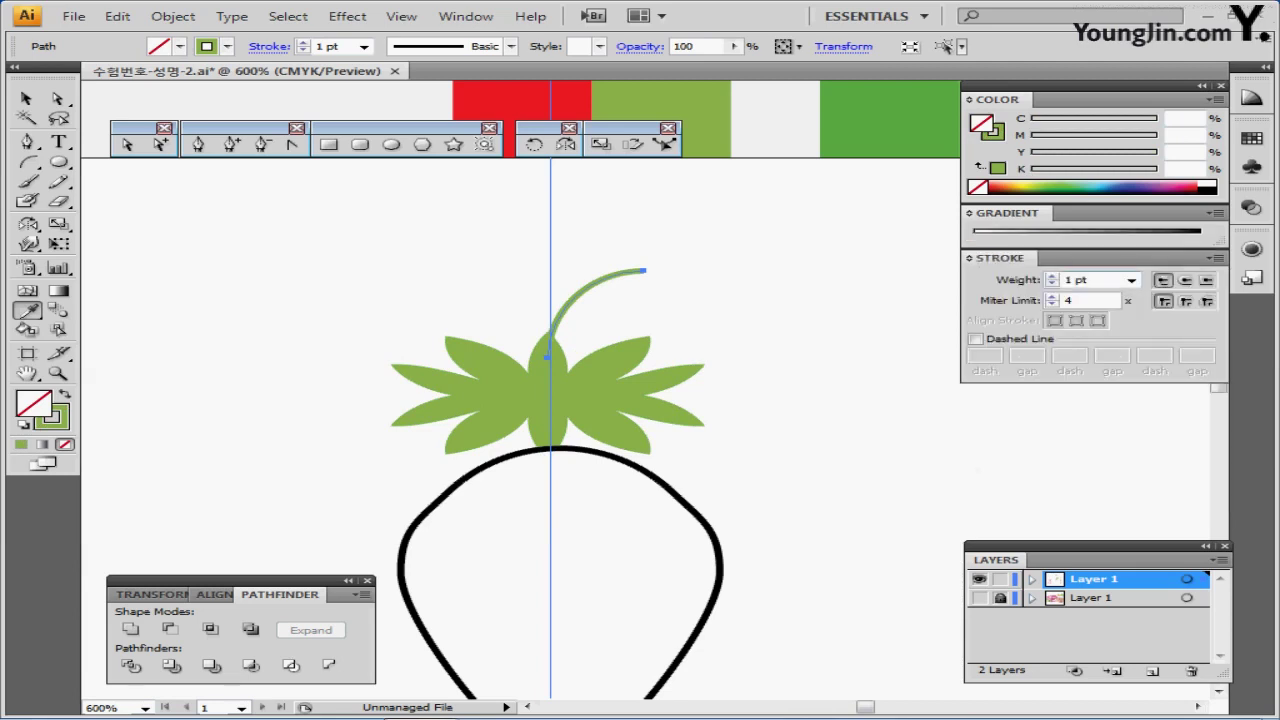
{"action": "left_click", "coordinate": [1051, 276]}
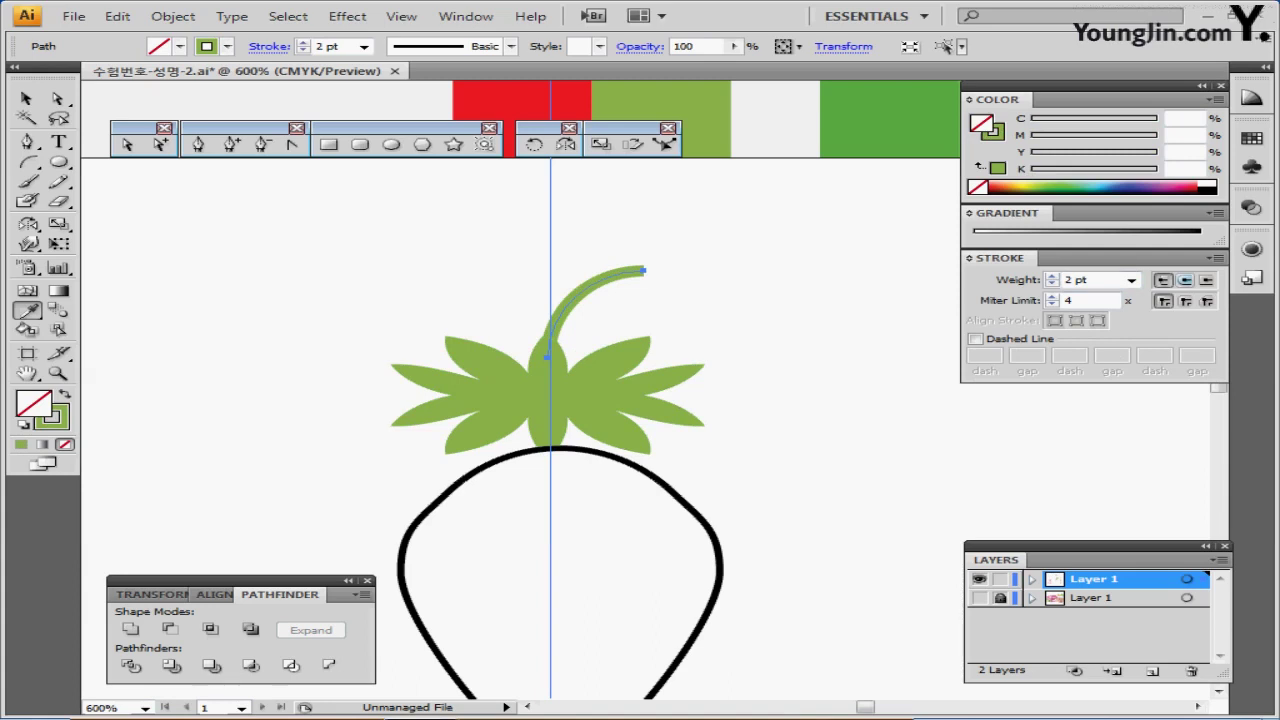
{"action": "left_click", "coordinate": [1185, 280]}
- Convert the stem's stroke into a filled shape with Outline Stroke and deselect it
{"action": "left_click", "coordinate": [173, 16]}
{"action": "mouse_move", "coordinate": [165, 378]}
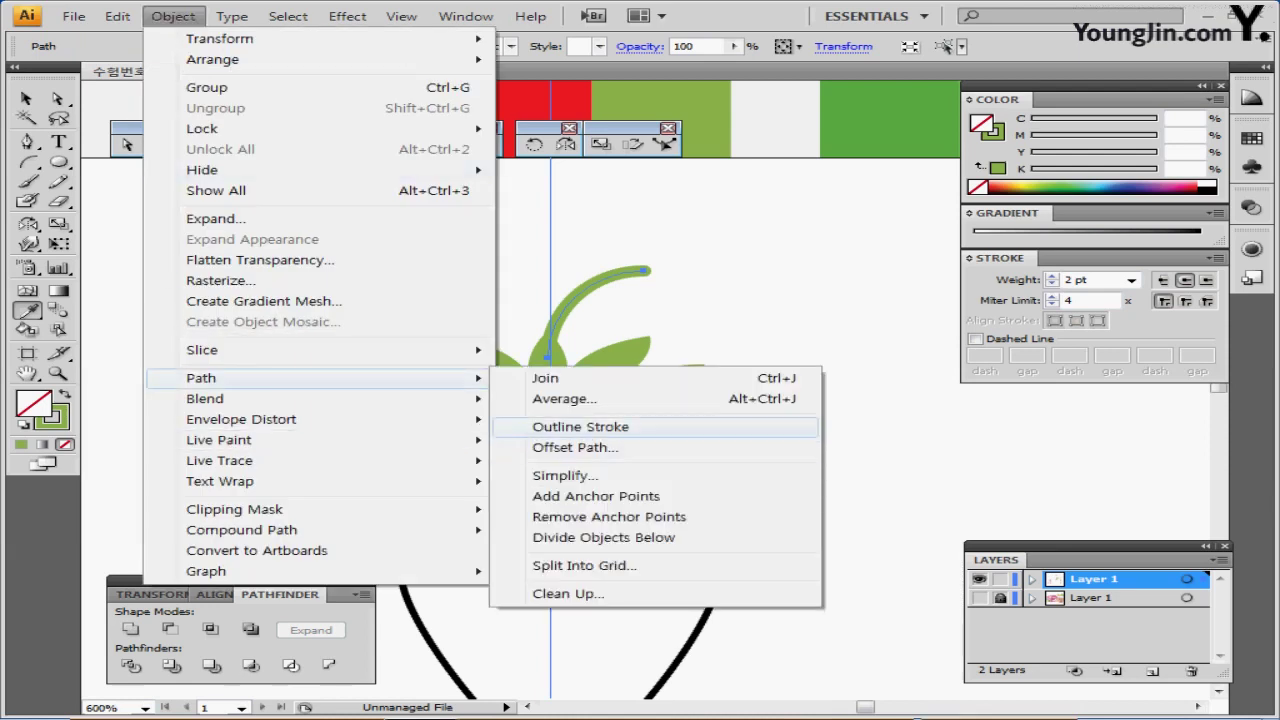
{"action": "left_click", "coordinate": [580, 426]}
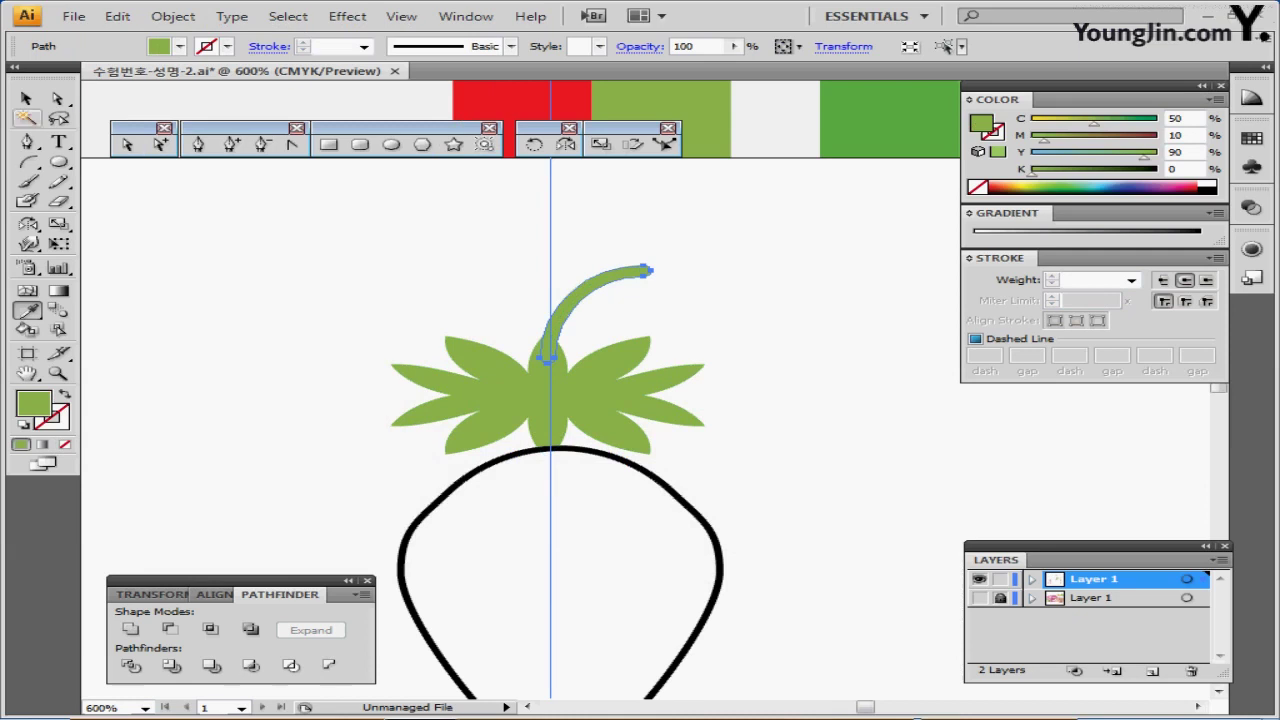
{"action": "key", "text": "a"}
{"action": "key", "text": "ctrl+shift+a"}
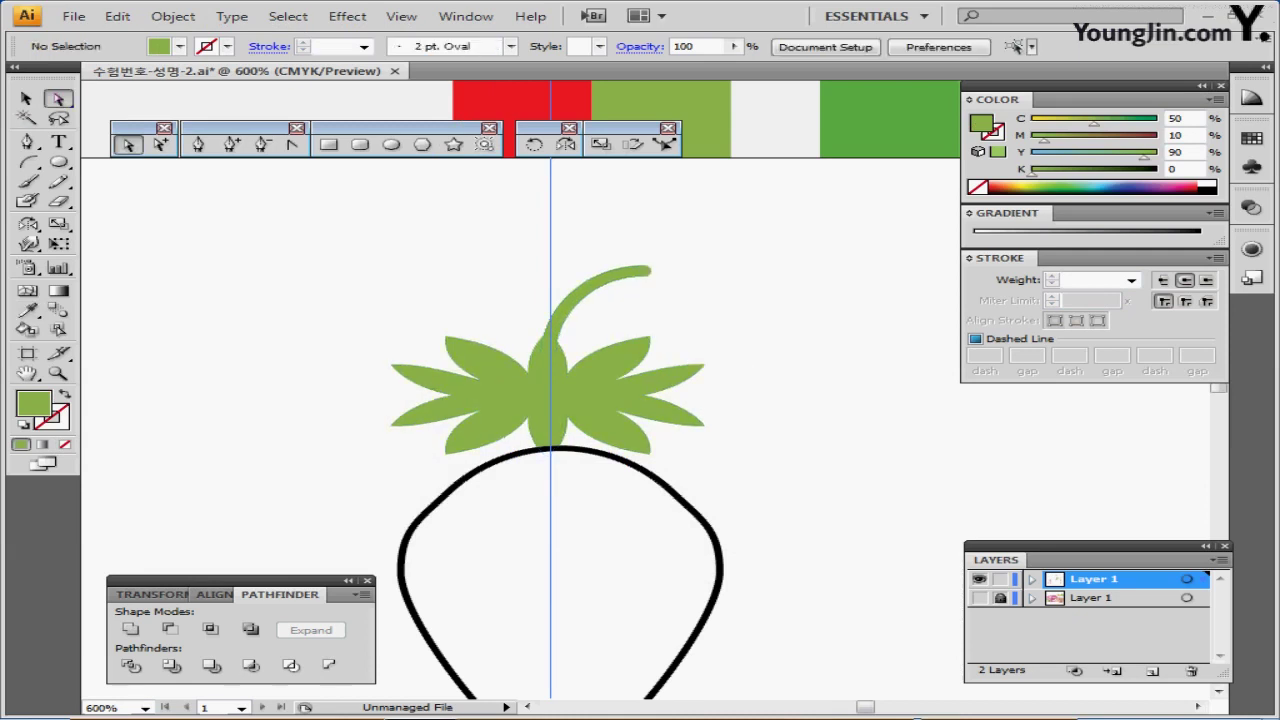
- Thicken the stem's free end by moving its lower anchor point slightly down and lengthening the direction handle at the tip
{"action": "key", "text": "ctrl+equal"}
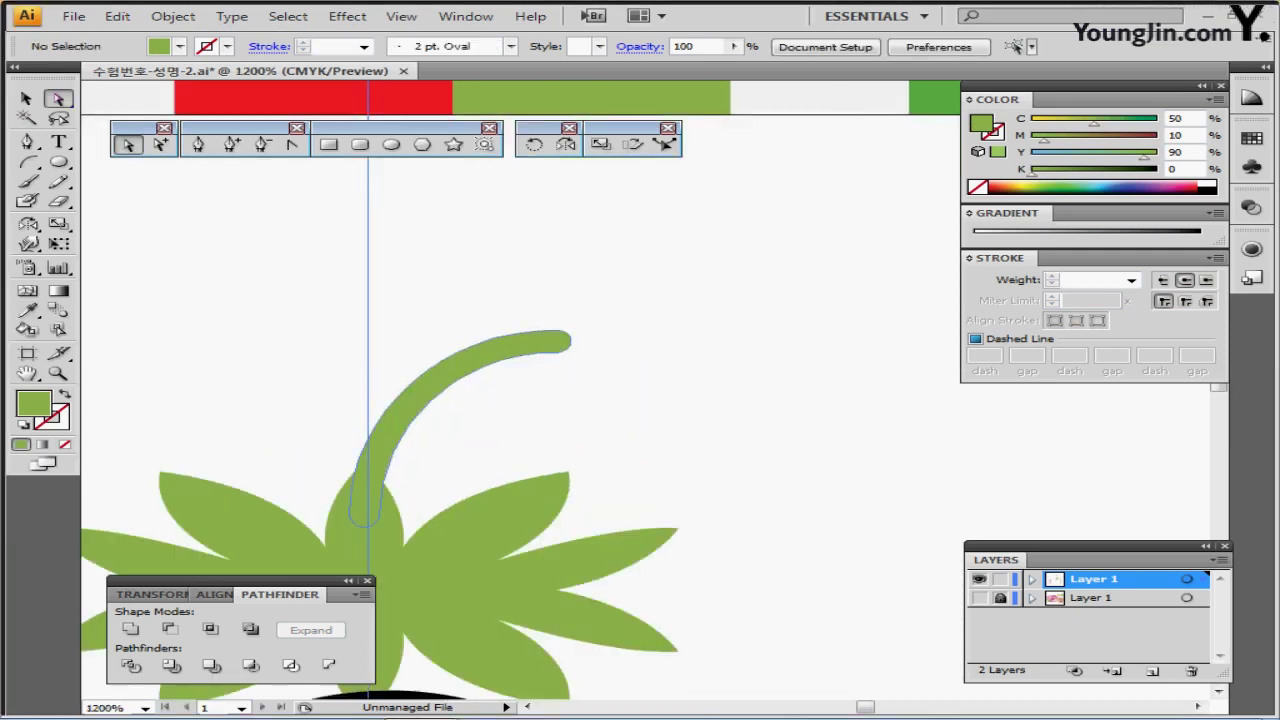
{"action": "left_click", "coordinate": [557, 350]}
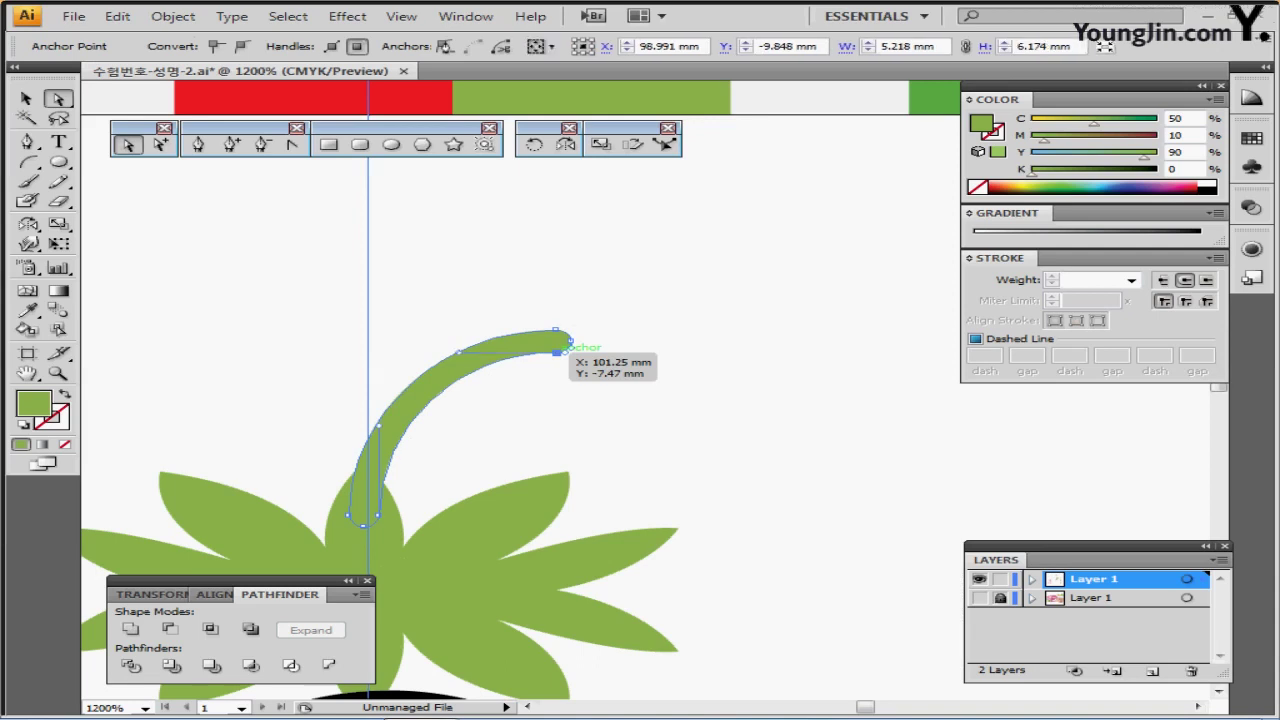
{"action": "left_click_drag", "start_coordinate": [557, 351], "coordinate": [556, 356]}
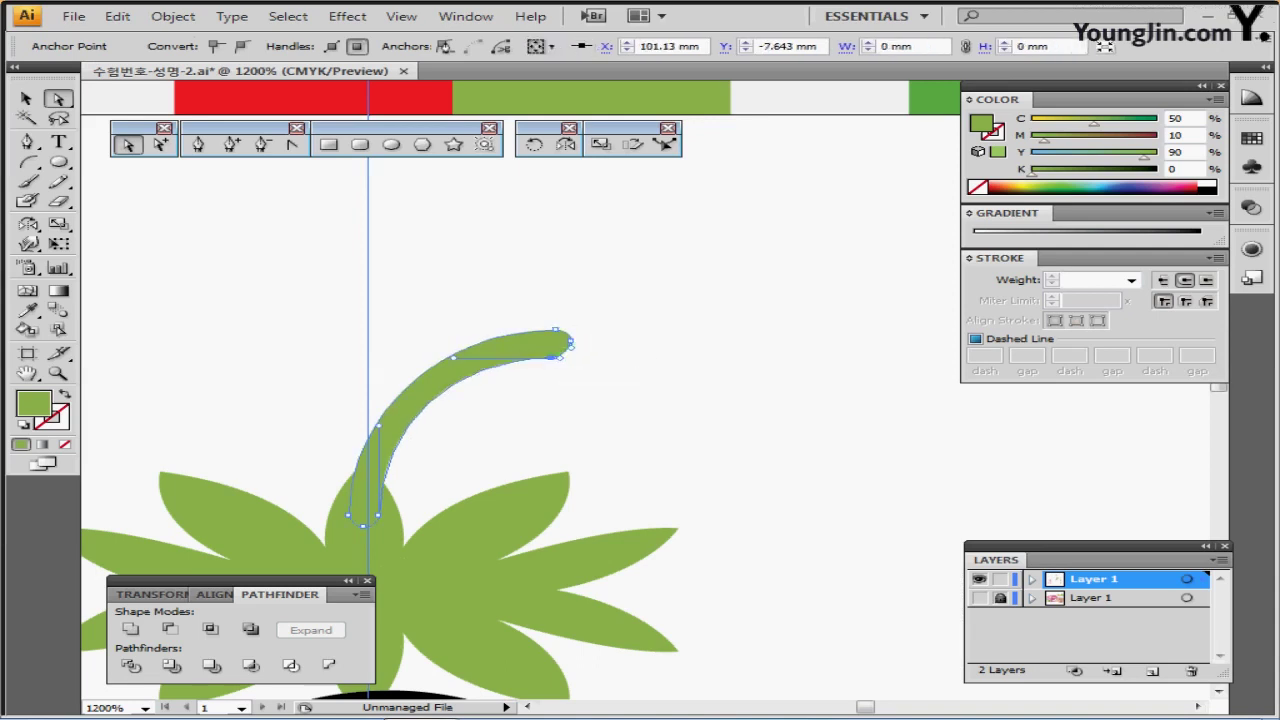
{"action": "left_click", "coordinate": [583, 350]}
{"action": "left_click", "coordinate": [570, 342]}
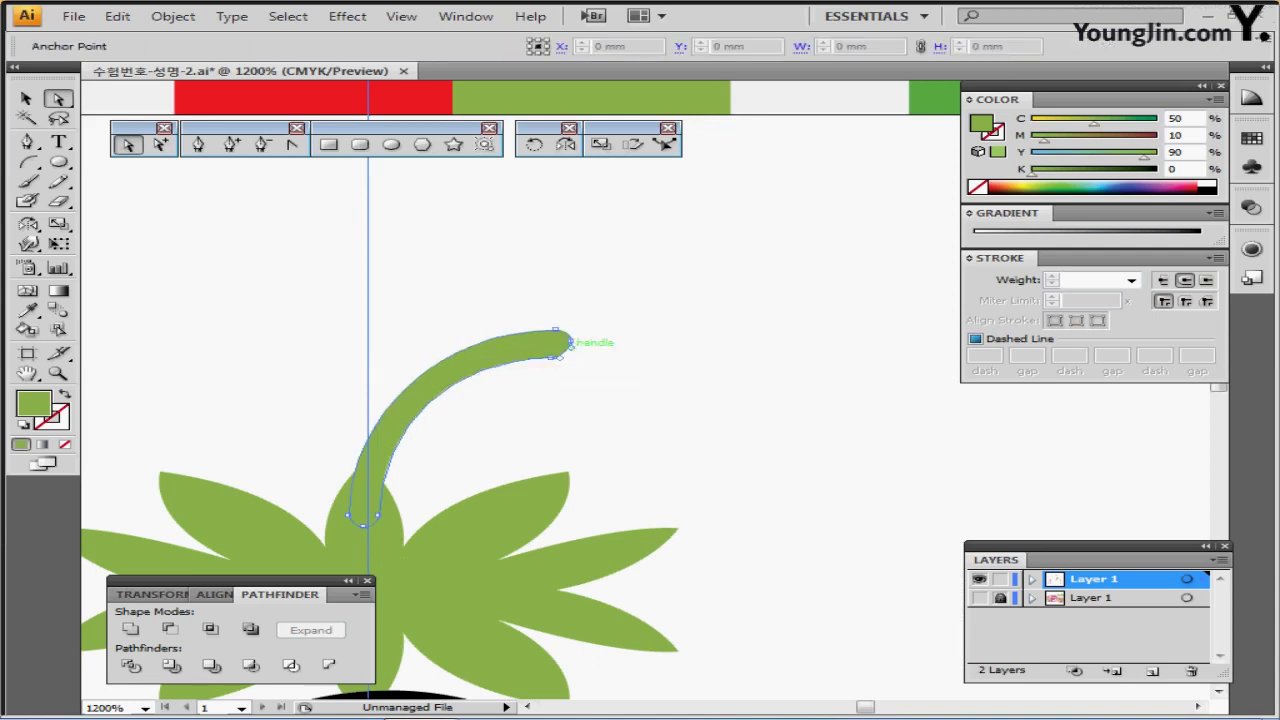
{"action": "left_click_drag", "start_coordinate": [571, 346], "coordinate": [584, 353]}
{"action": "left_click", "coordinate": [572, 348]}
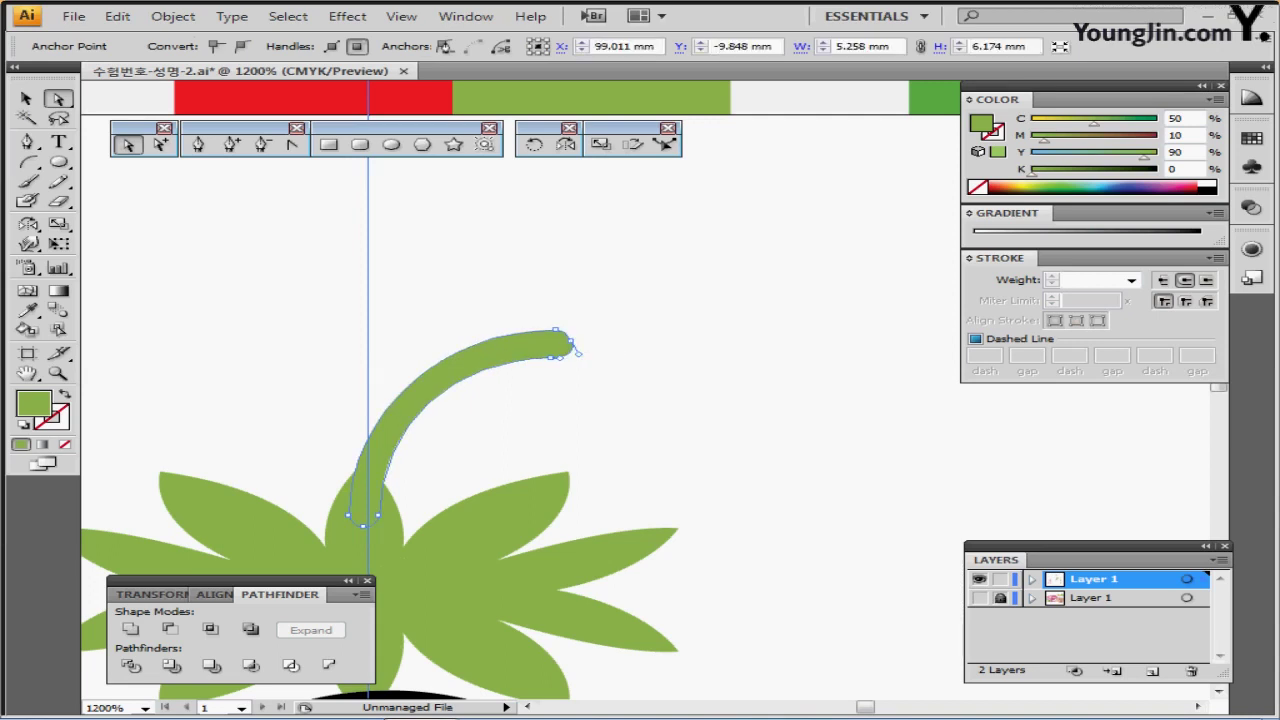
- Unite the stem and the leaf crown into one green shape and deselect it
{"action": "key", "text": "ctrl+minus"}
{"action": "key", "text": "ctrl+minus"}
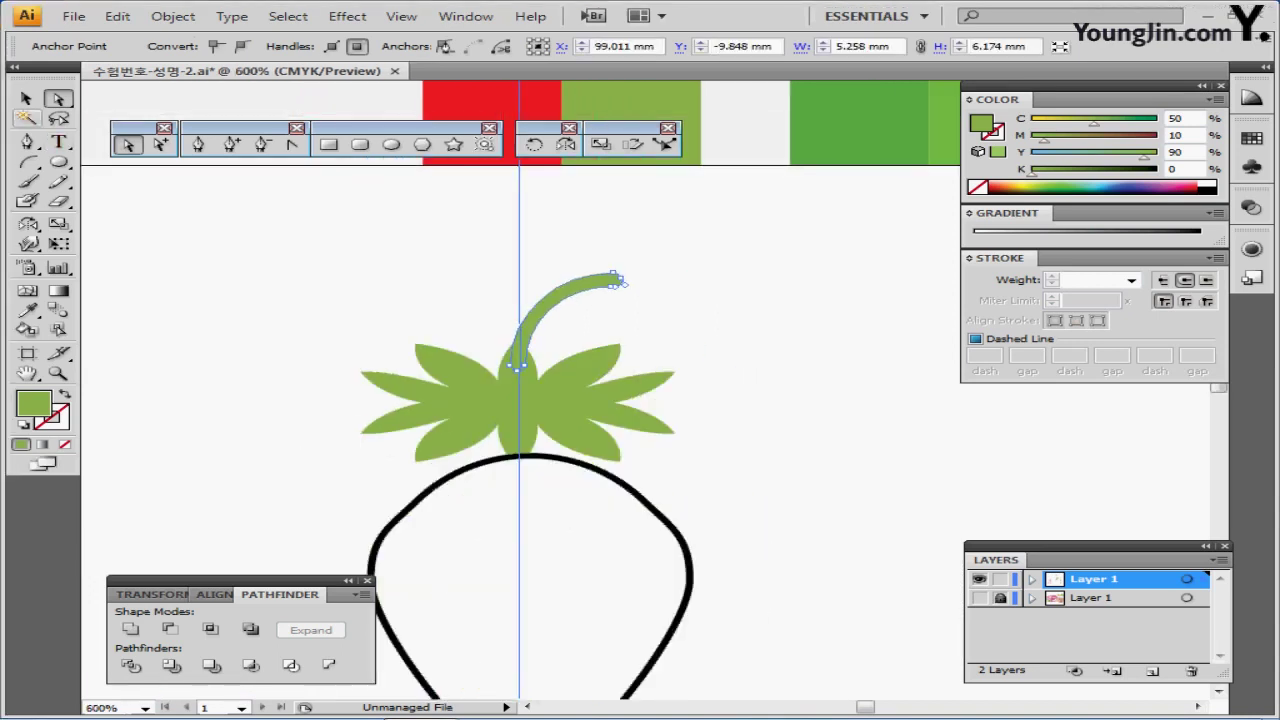
{"action": "left_click", "coordinate": [27, 99]}
{"action": "left_click_drag", "start_coordinate": [429, 307], "coordinate": [590, 385]}
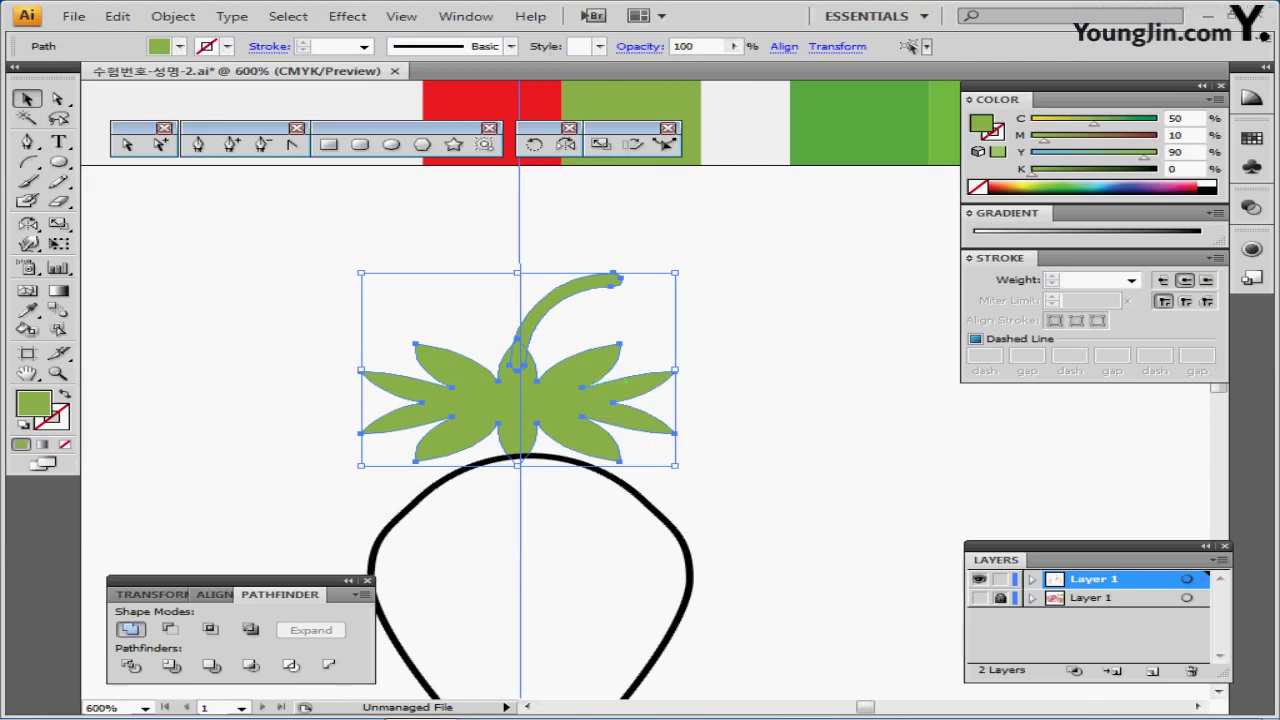
{"action": "left_click", "coordinate": [130, 629]}
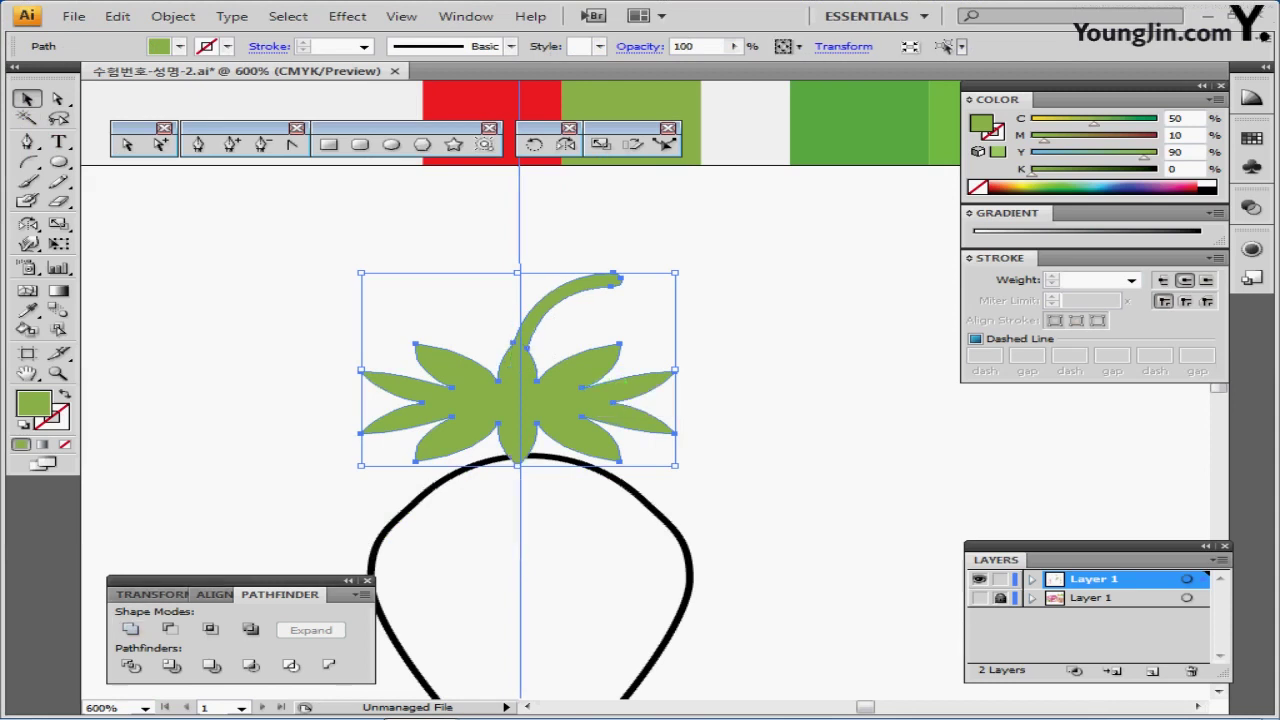
{"action": "left_click", "coordinate": [740, 330]}
- Move the strawberry body up and slightly left so its top tucks behind the leaf crown
{"action": "left_click_drag", "start_coordinate": [608, 546], "coordinate": [613, 467]}
{"action": "left_click_drag", "start_coordinate": [613, 467], "coordinate": [598, 467]}
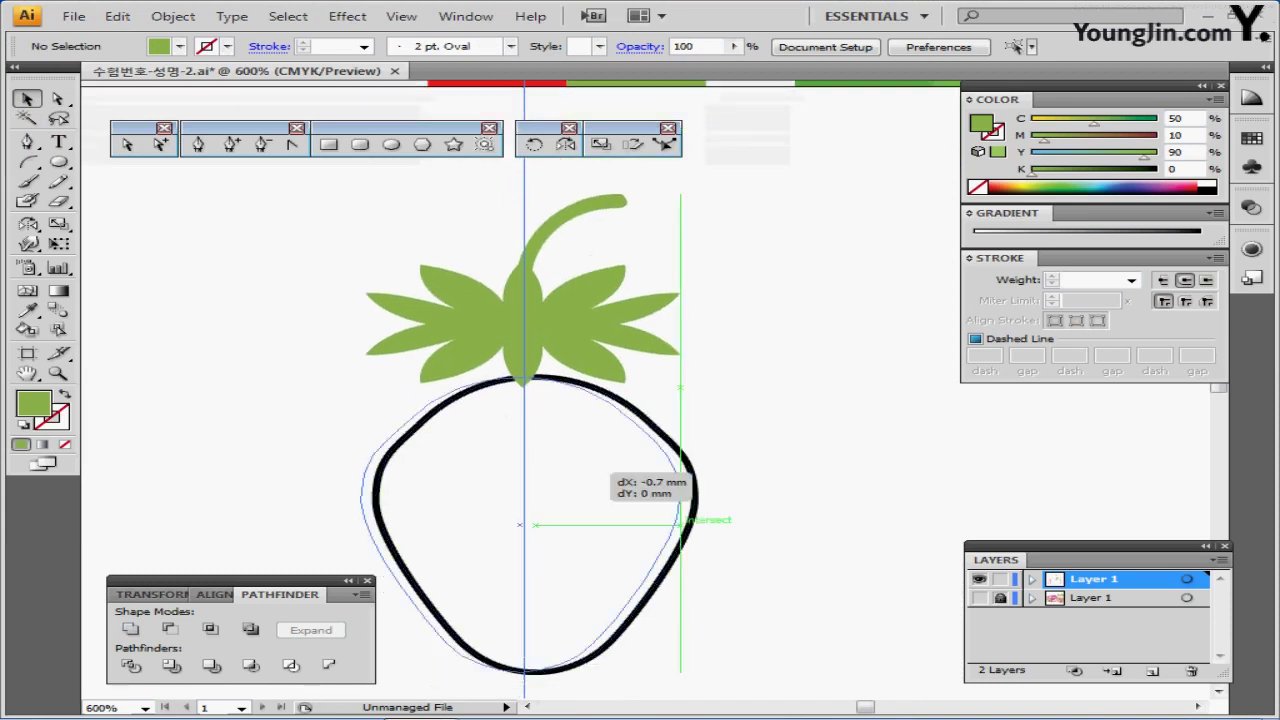
{"action": "left_click_drag", "start_coordinate": [680, 520], "coordinate": [679, 520]}
{"action": "left_click_drag", "start_coordinate": [608, 497], "coordinate": [604, 493]}
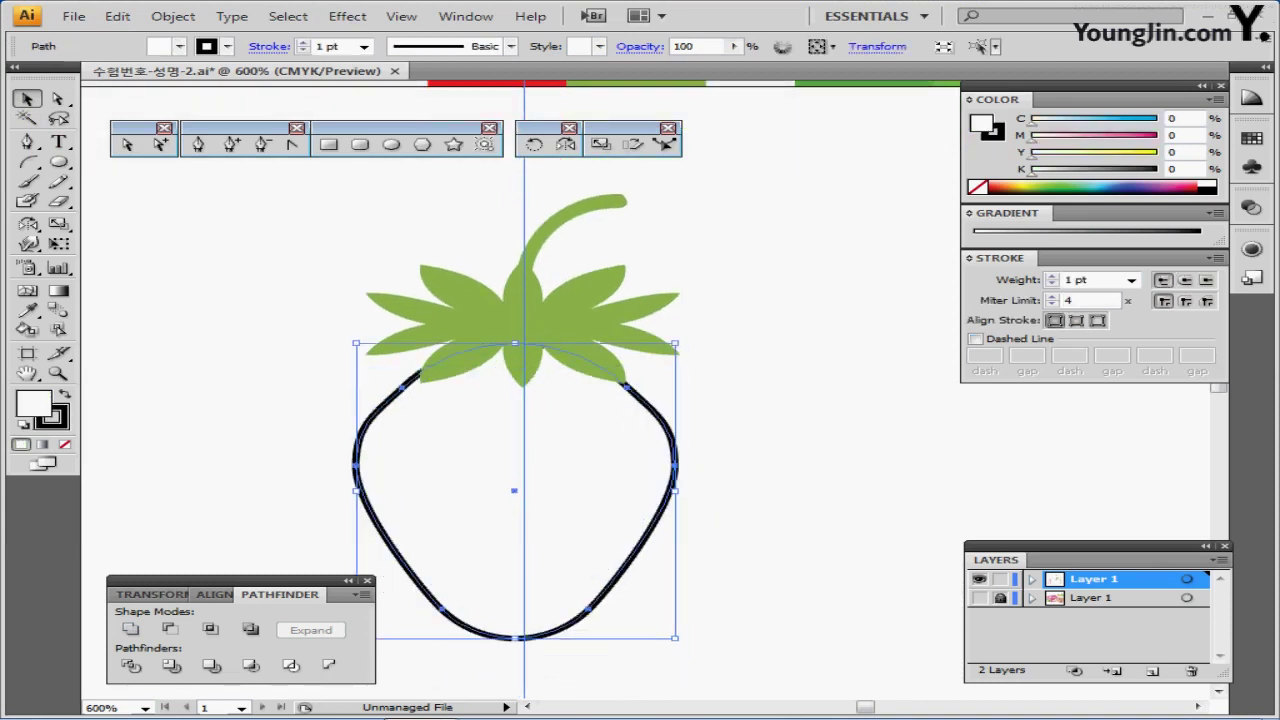
{"action": "left_click_drag", "start_coordinate": [515, 500], "coordinate": [515, 472]}
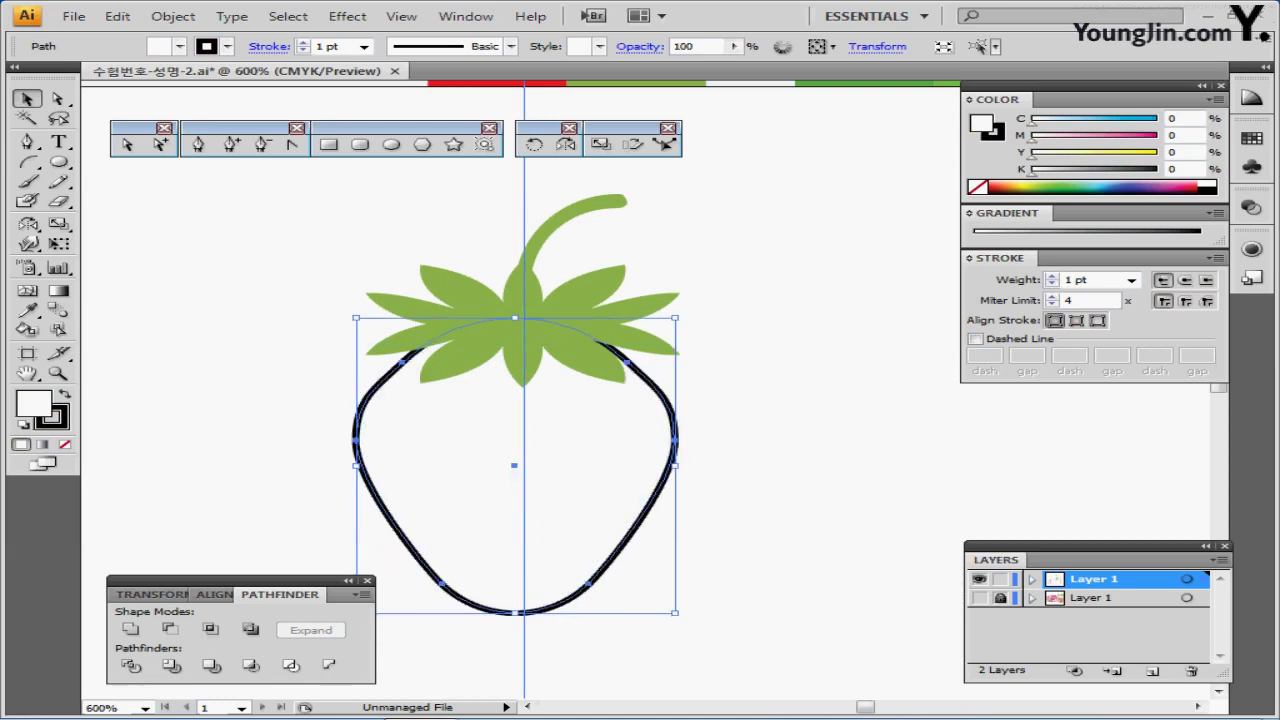
{"action": "key", "text": "ctrl+shift+a"}
- Show all hidden objects to restore the wavy curve below the leaf crown, and bring that curve to the front
{"action": "key", "text": "alt"}
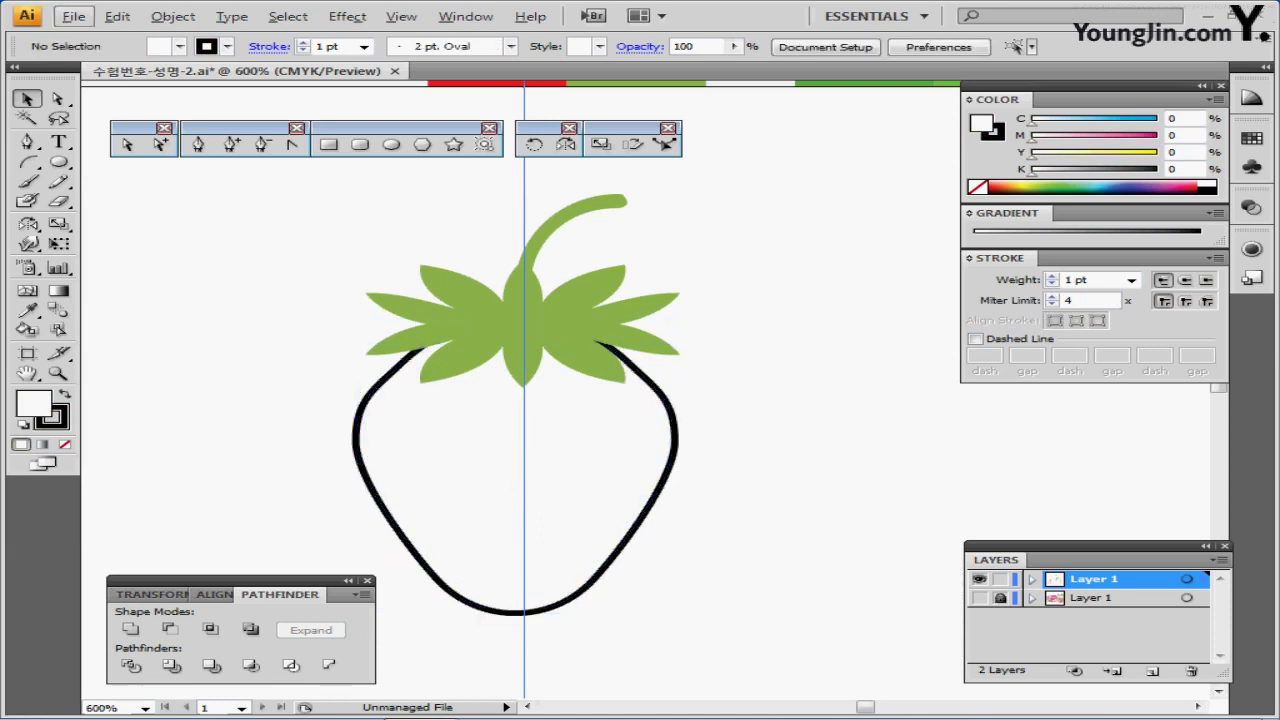
{"action": "key", "text": "o"}
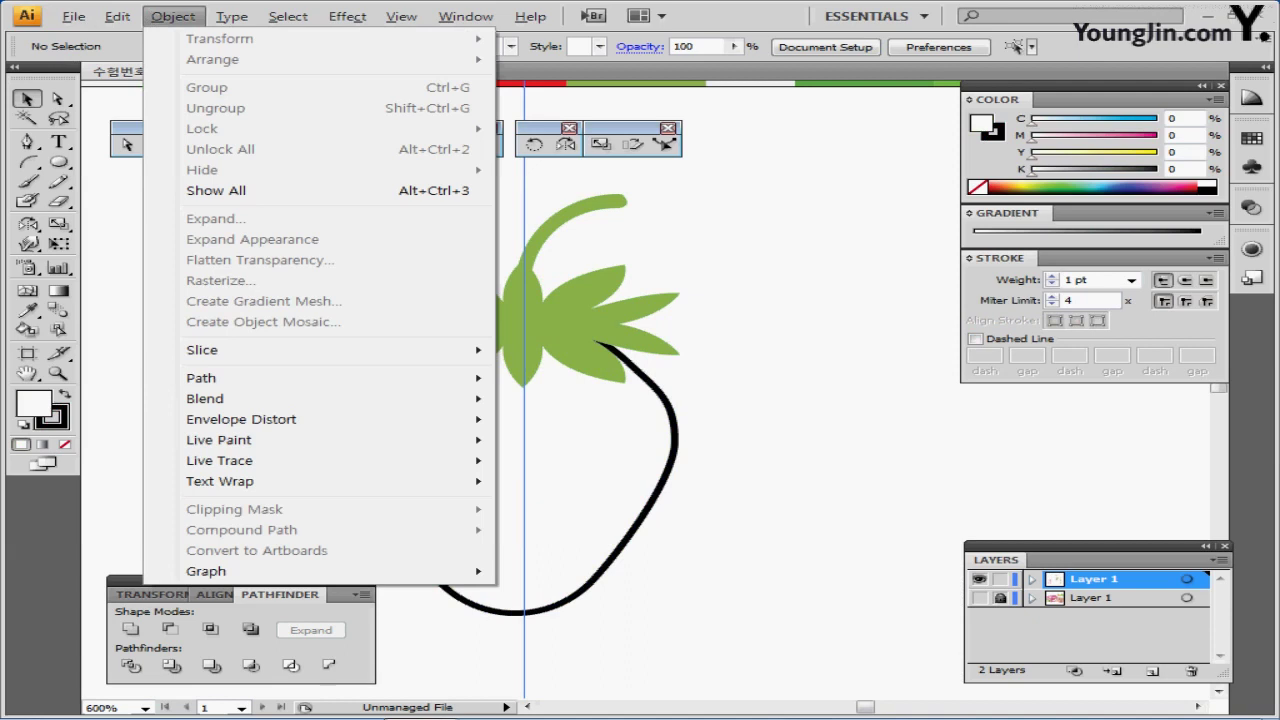
{"action": "key", "text": "s"}
{"action": "key", "text": "Escape"}
{"action": "key", "text": "Escape"}
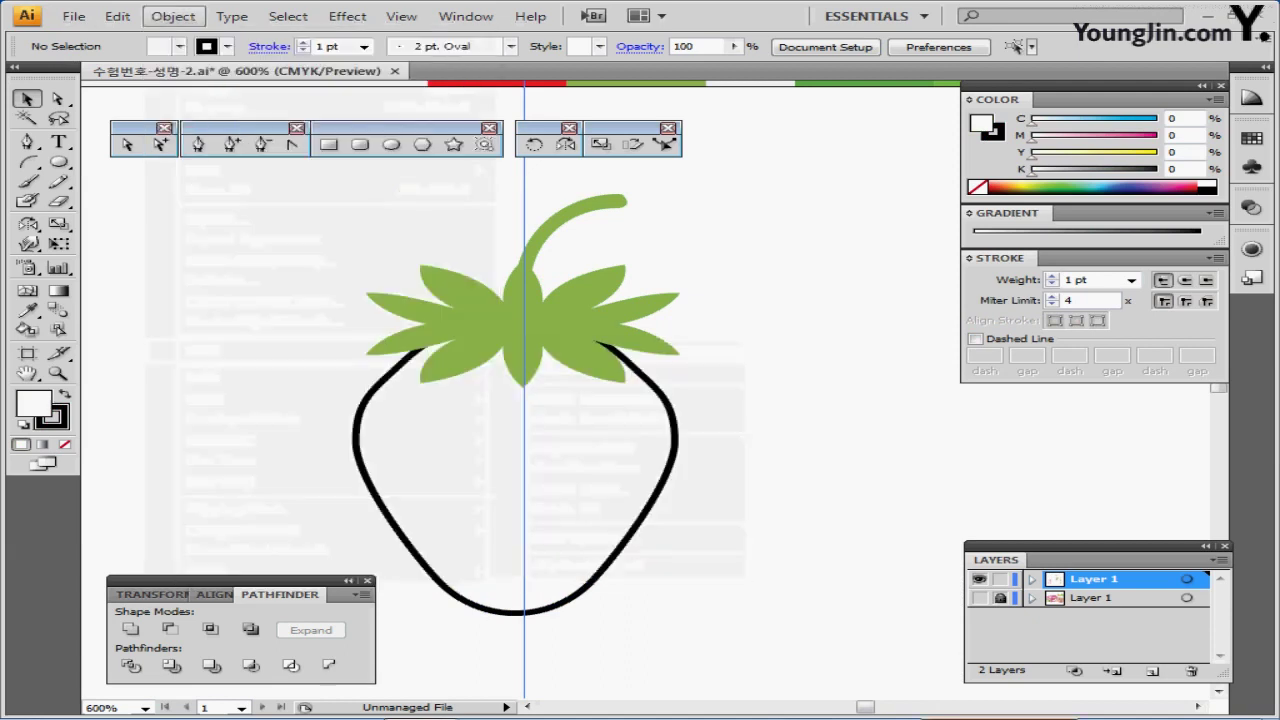
{"action": "key", "text": "Down"}
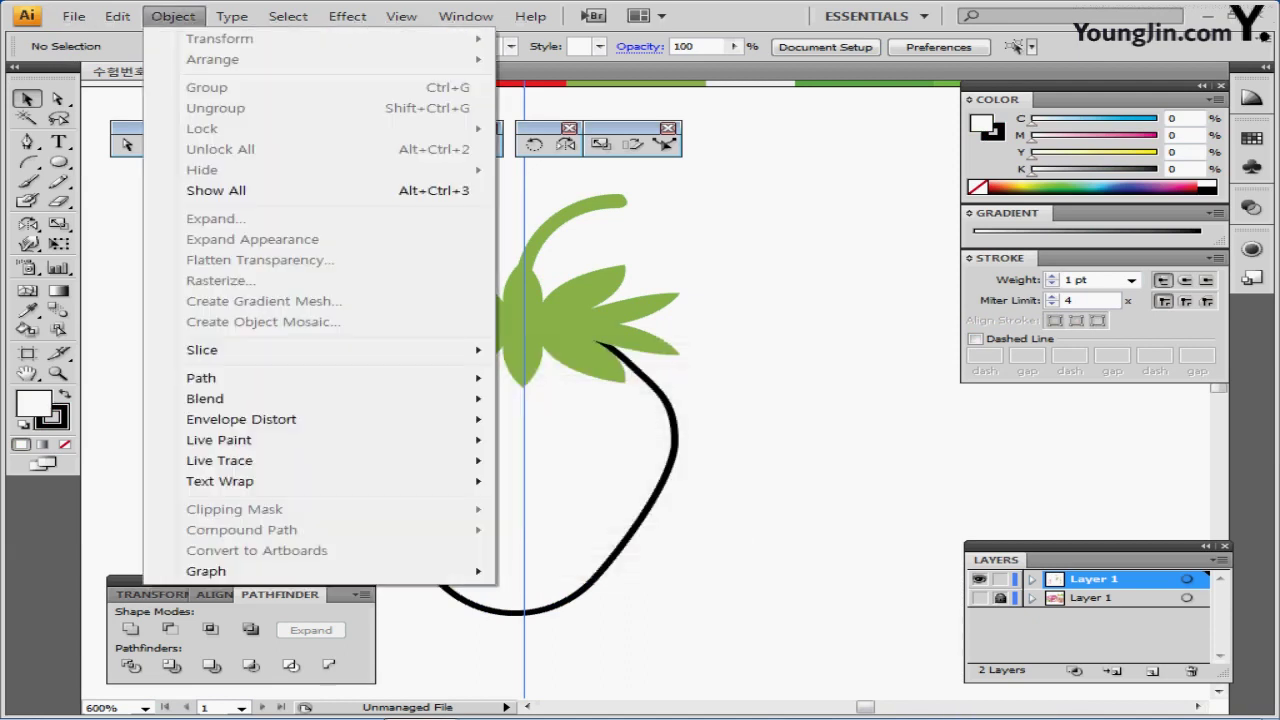
{"action": "key", "text": "Escape"}
{"action": "key", "text": "ctrl+f"}
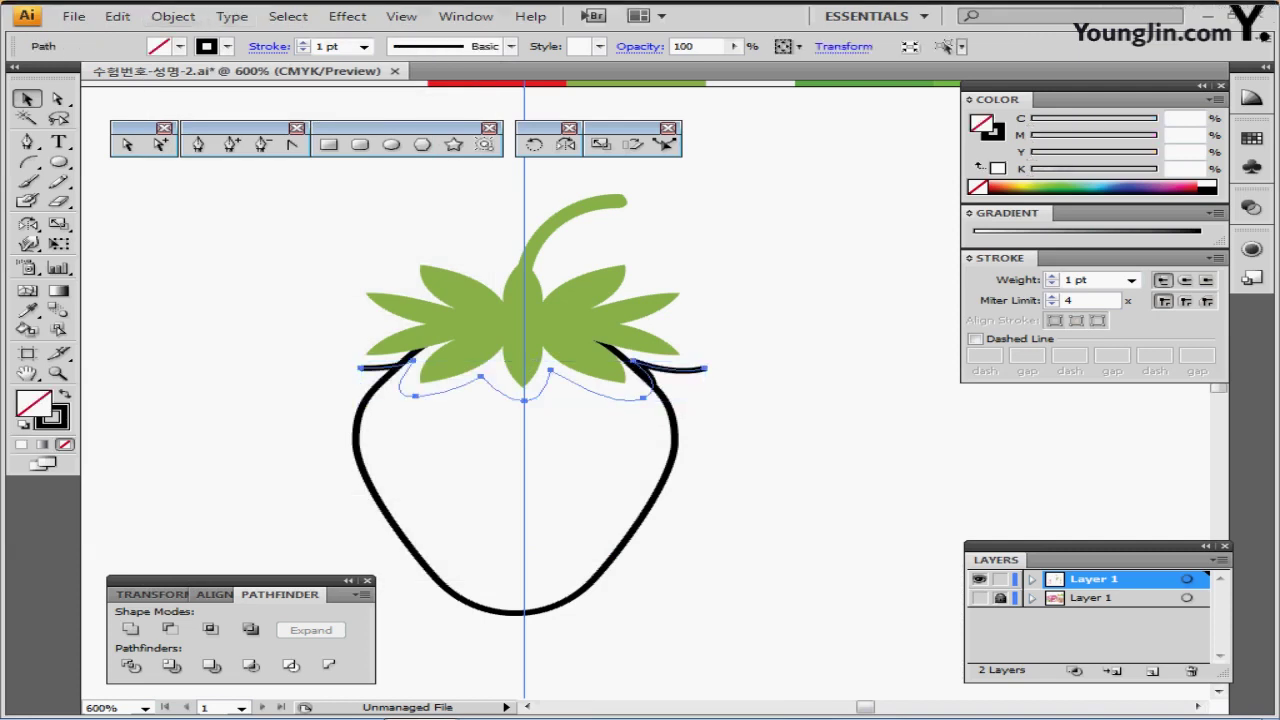
{"action": "key", "text": "ctrl+shift+bracketright"}
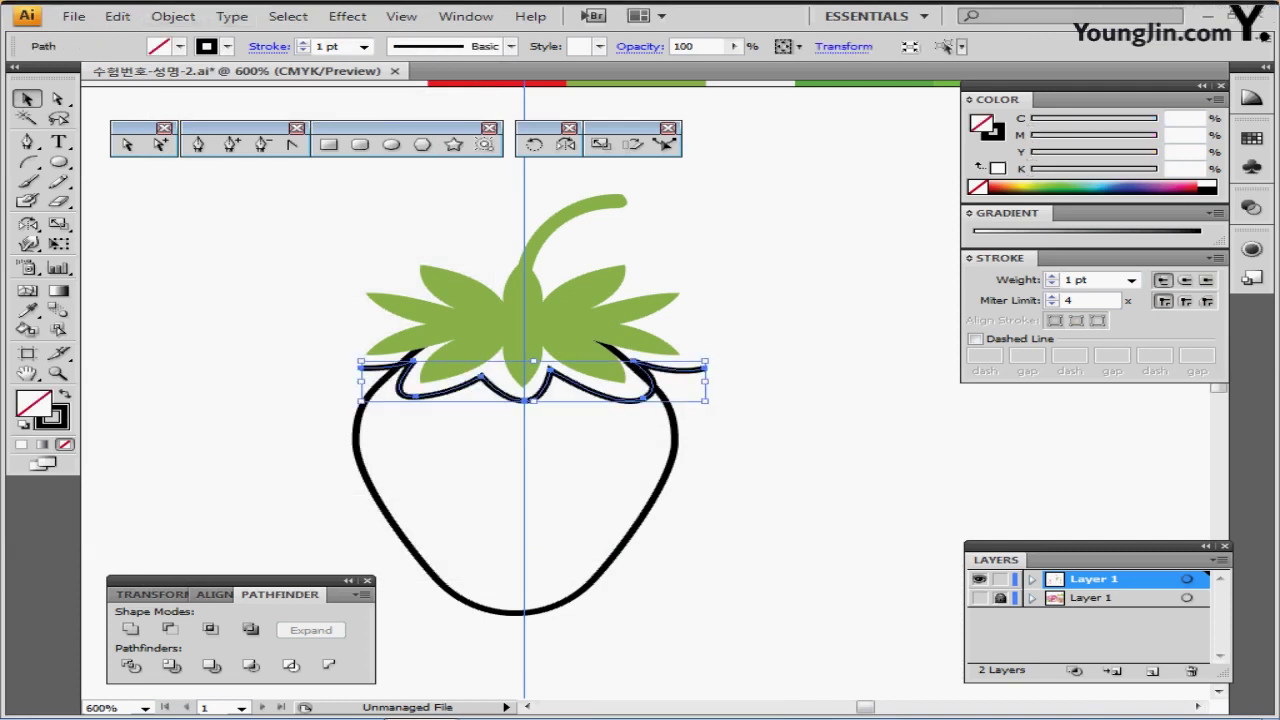
- Nudge the wavy curve up very slightly so it sits just below the leaf crown and spans the strawberry body
{"action": "key", "text": "ctrl+equal"}
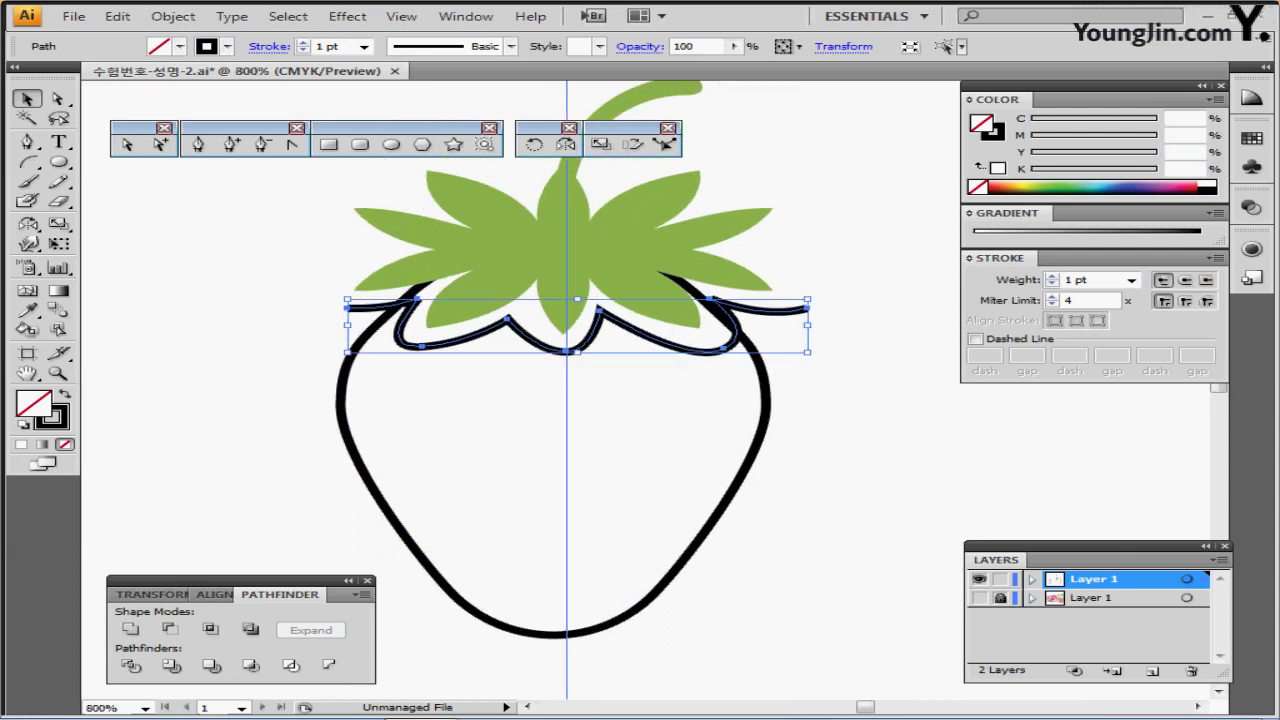
{"action": "key", "text": "Left"}
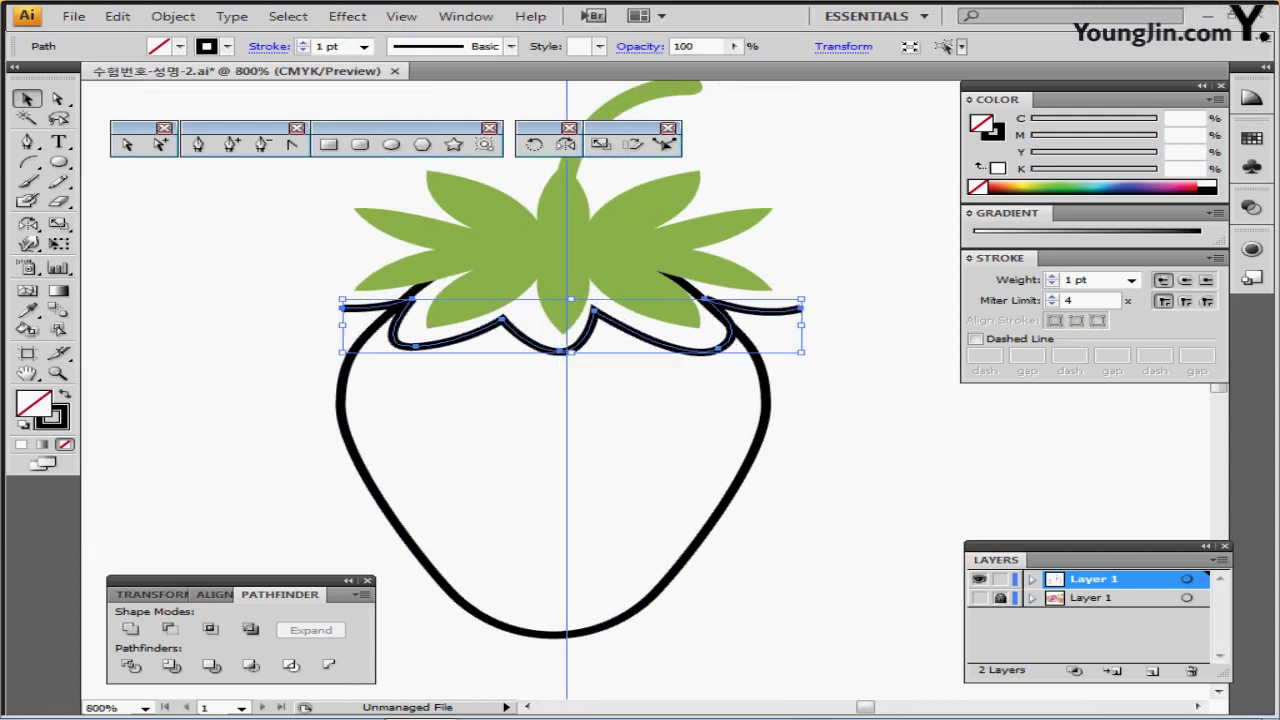
{"action": "key", "text": "Right"}
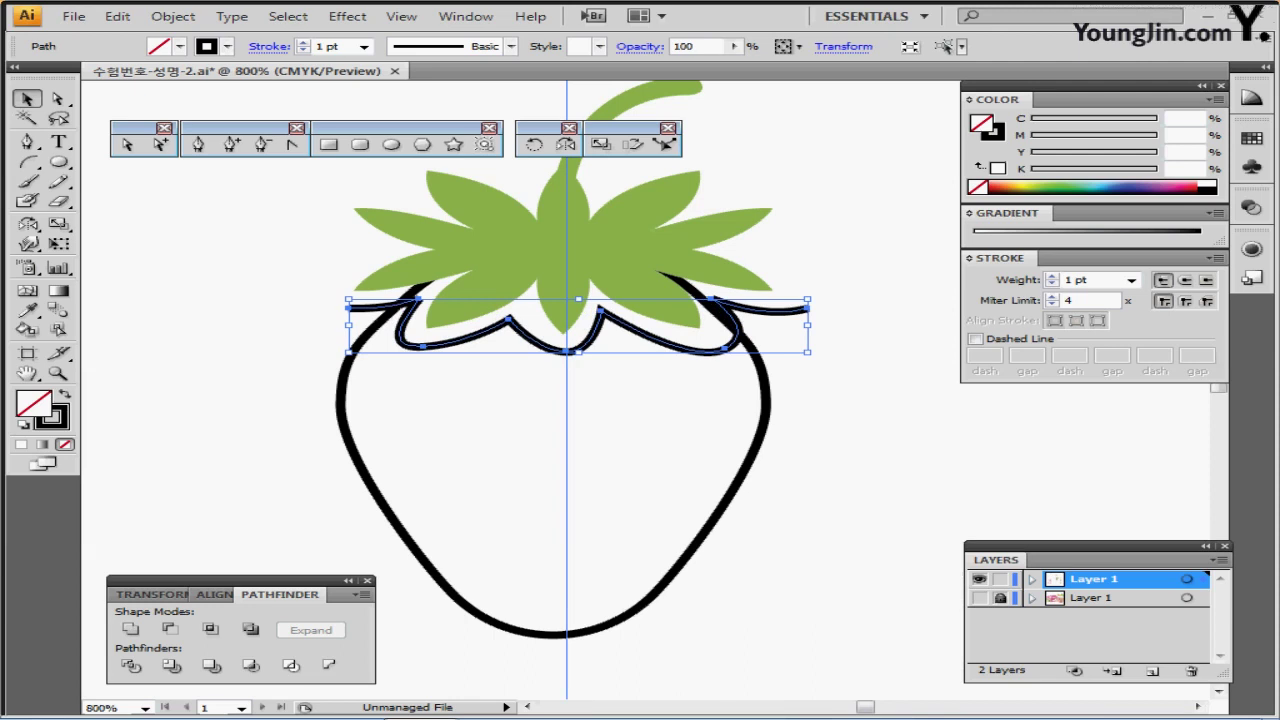
{"action": "key", "text": "Down"}
{"action": "key", "text": "Up"}
{"action": "key", "text": "Up"}
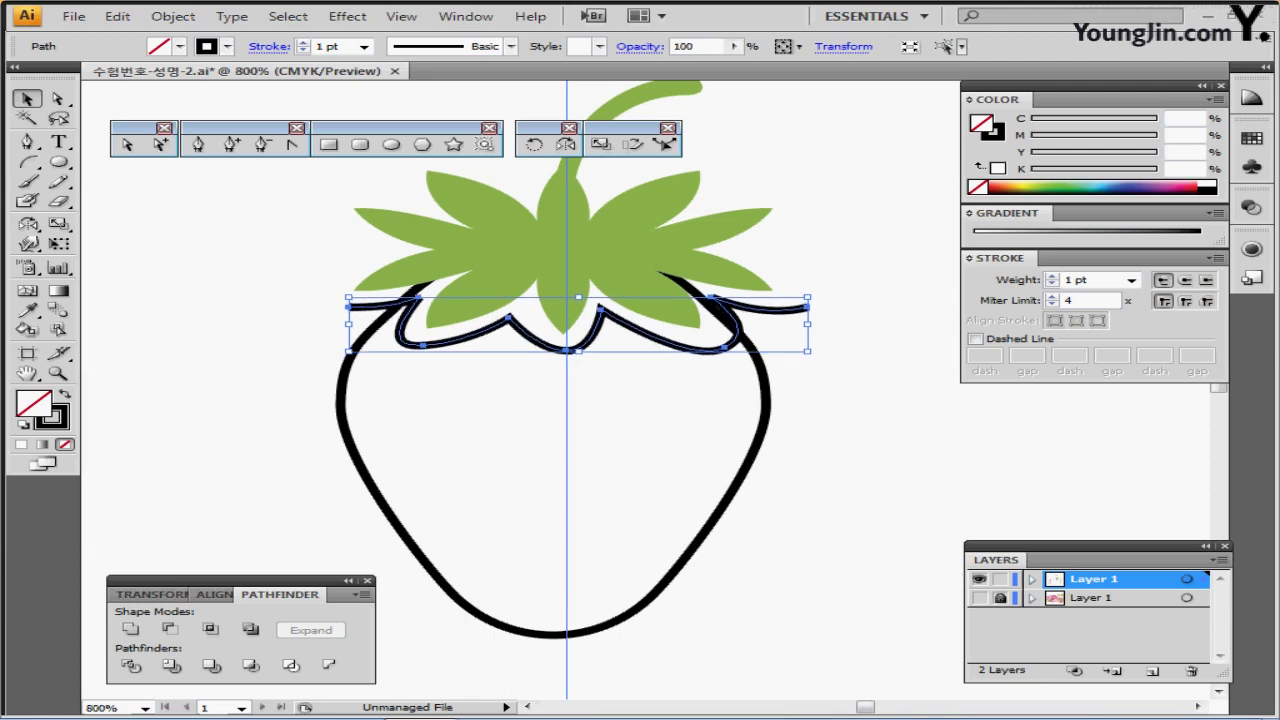
- Divide the strawberry body along the wavy curve and delete the upper piece covering the leaf crown
{"action": "left_click_drag", "start_coordinate": [842, 446], "coordinate": [688, 350]}
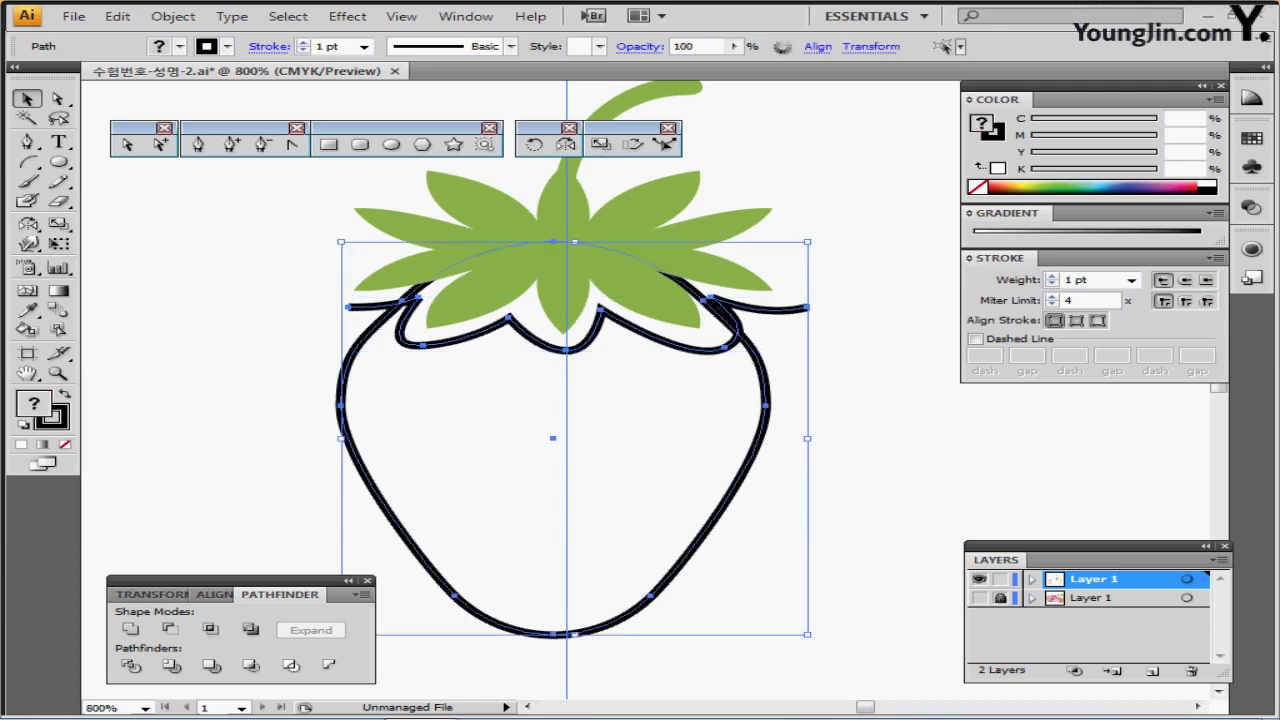
{"action": "left_click", "coordinate": [130, 665]}
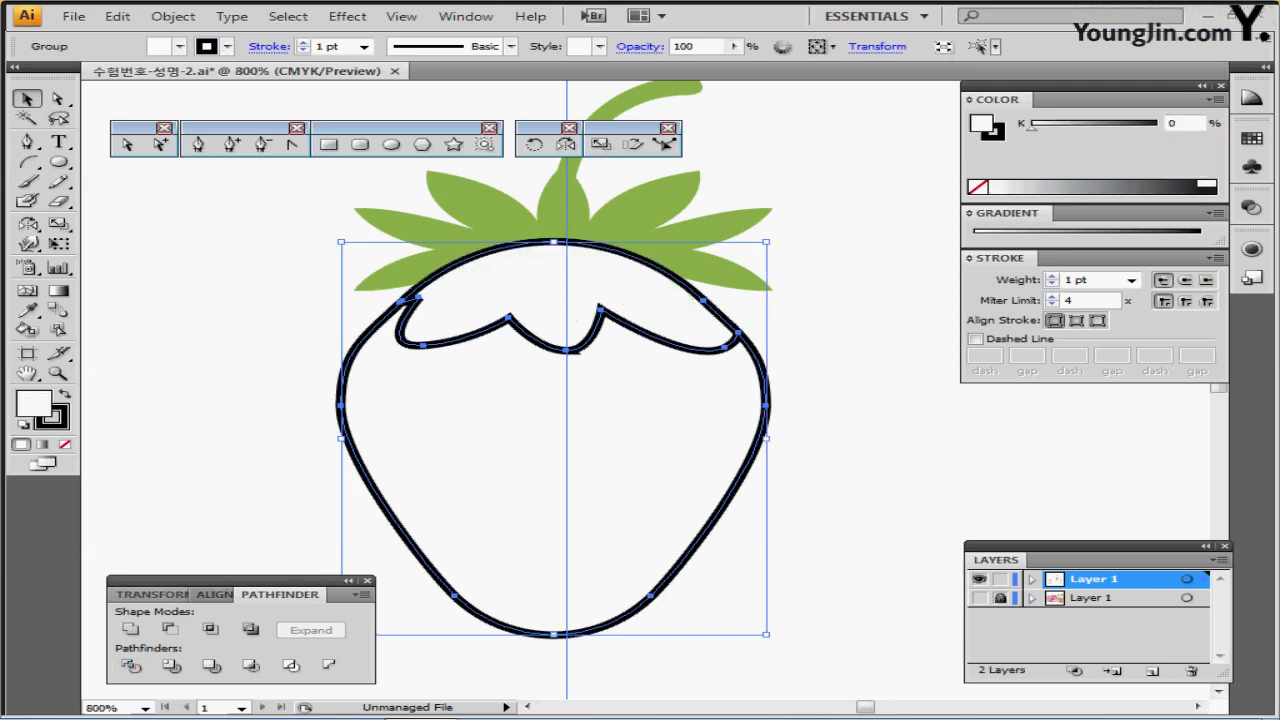
{"action": "double_click", "coordinate": [578, 322]}
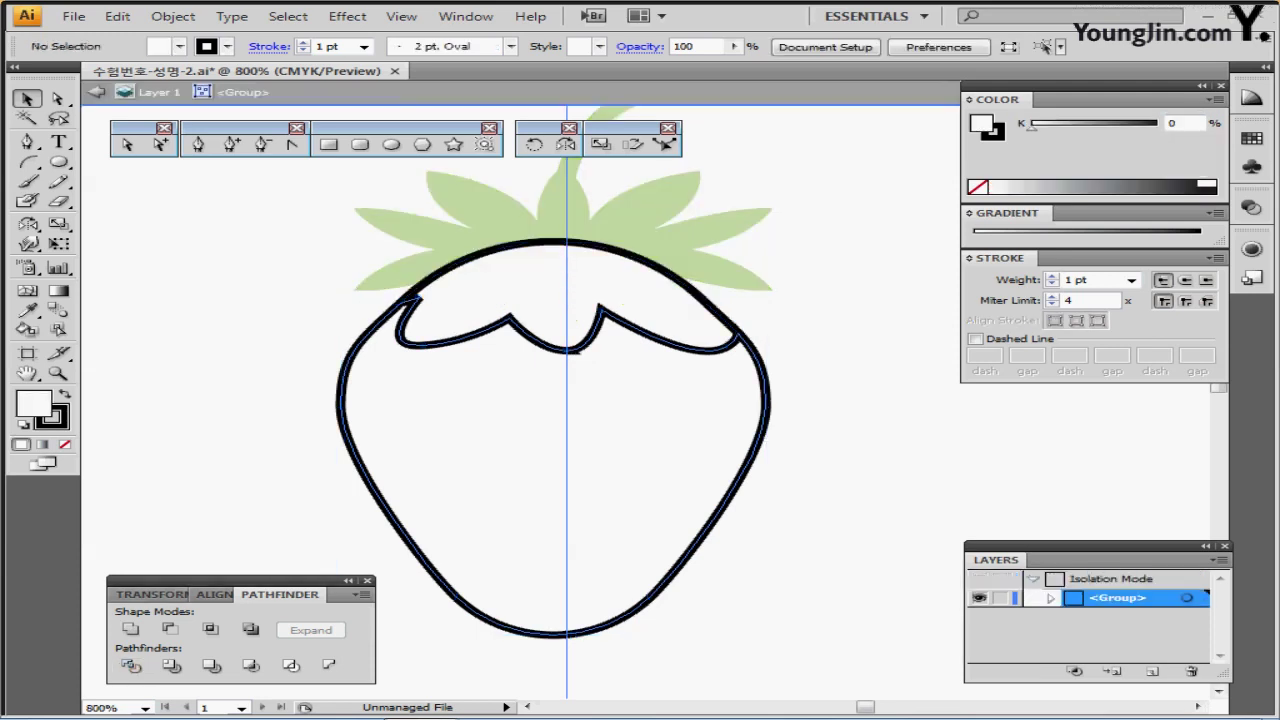
{"action": "left_click", "coordinate": [578, 322]}
{"action": "key", "text": "Delete"}
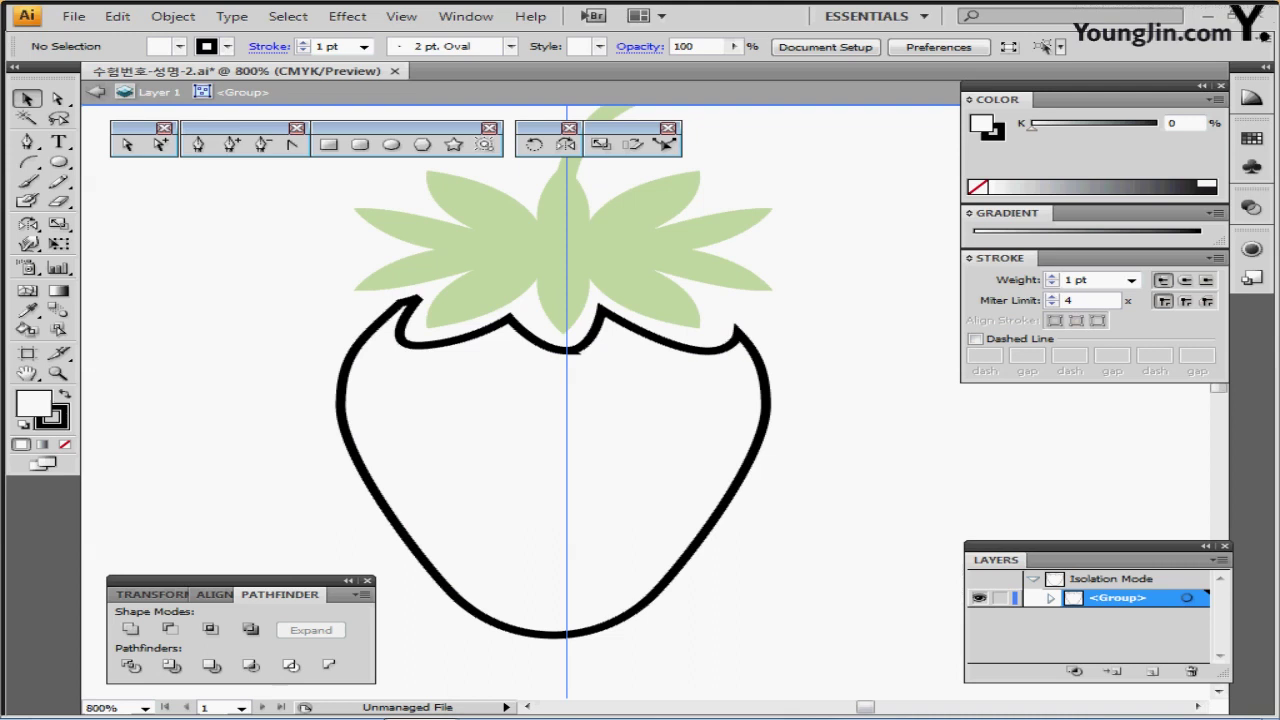
{"action": "key", "text": "Escape"}
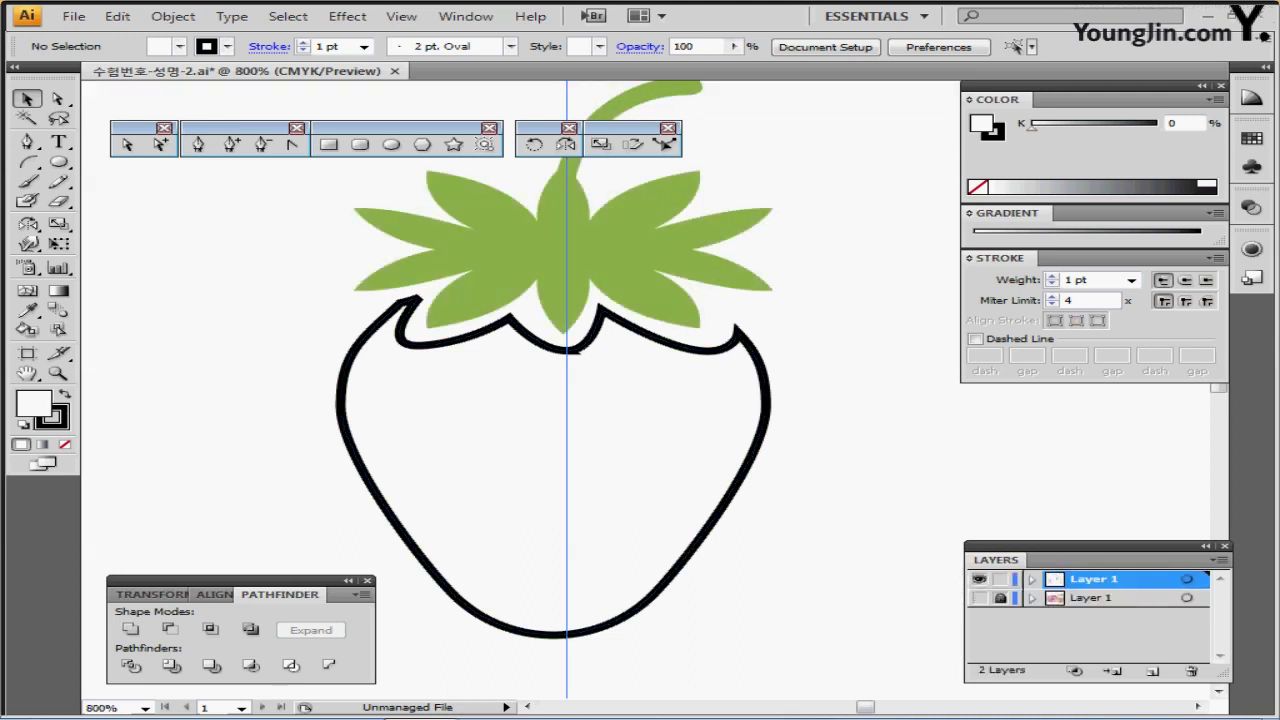
- Fill the strawberry body with the red swatch above the artboard, leaving it without a stroke
{"action": "scroll", "coordinate": [742, 452], "scroll_direction": "up", "scroll_amount": 1}
{"action": "key", "text": "ctrl+minus"}
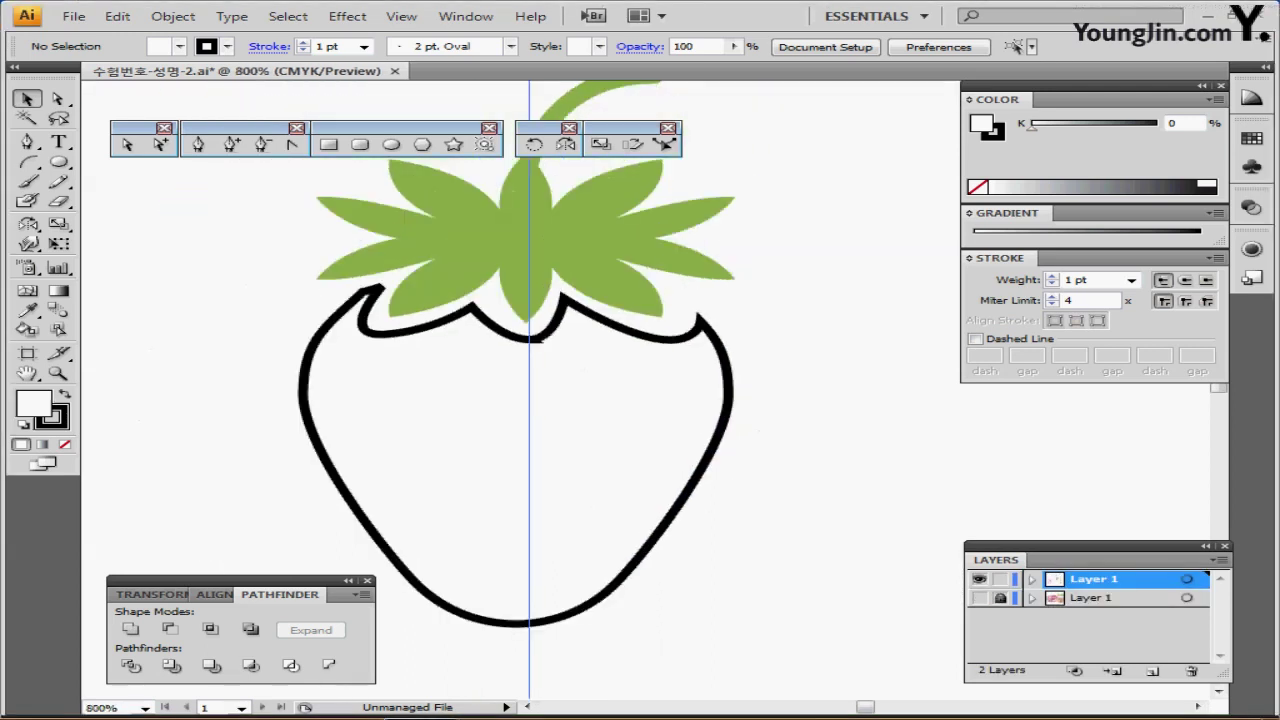
{"action": "key", "text": "ctrl+minus"}
{"action": "key", "text": "ctrl+a"}
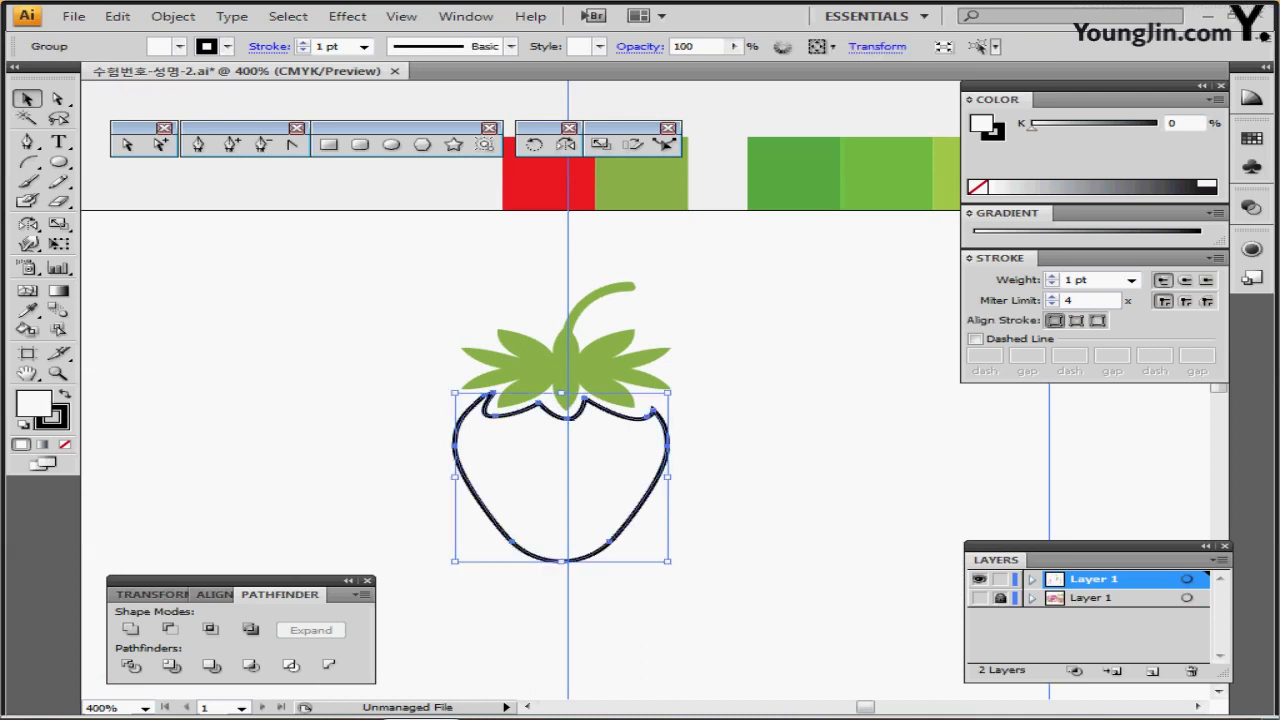
{"action": "key", "text": "i"}
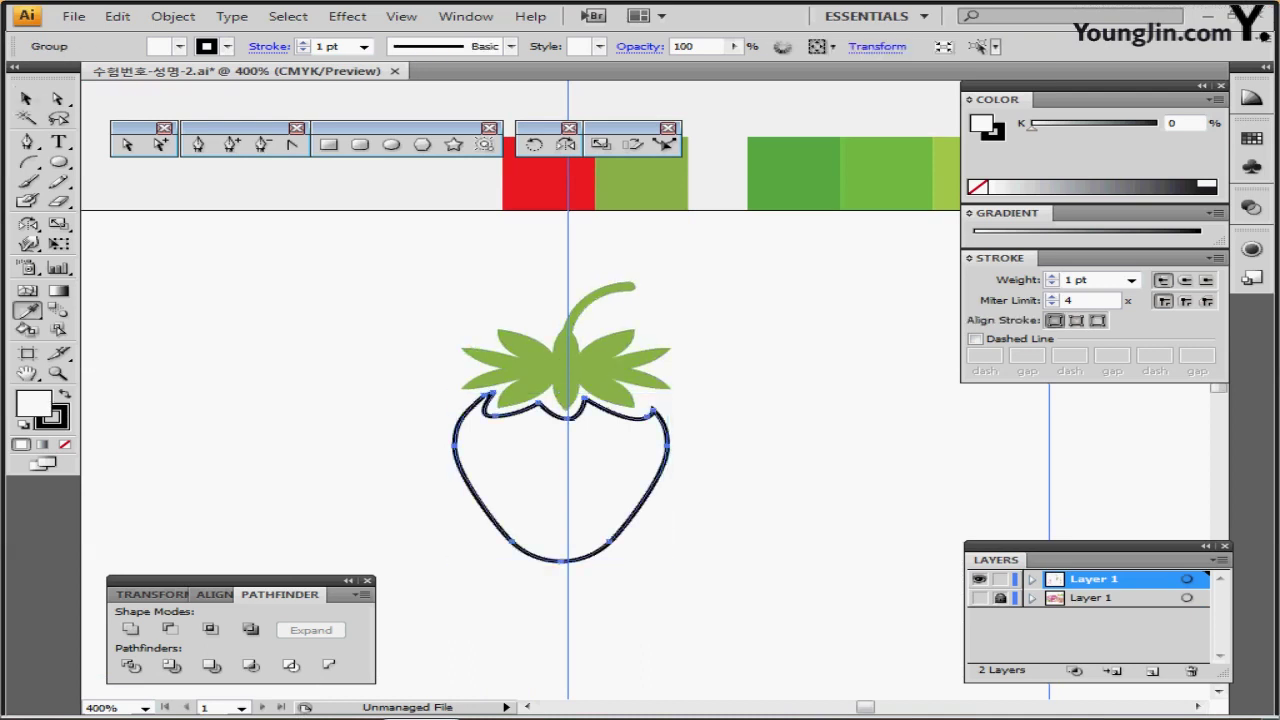
{"action": "left_click", "coordinate": [548, 173]}
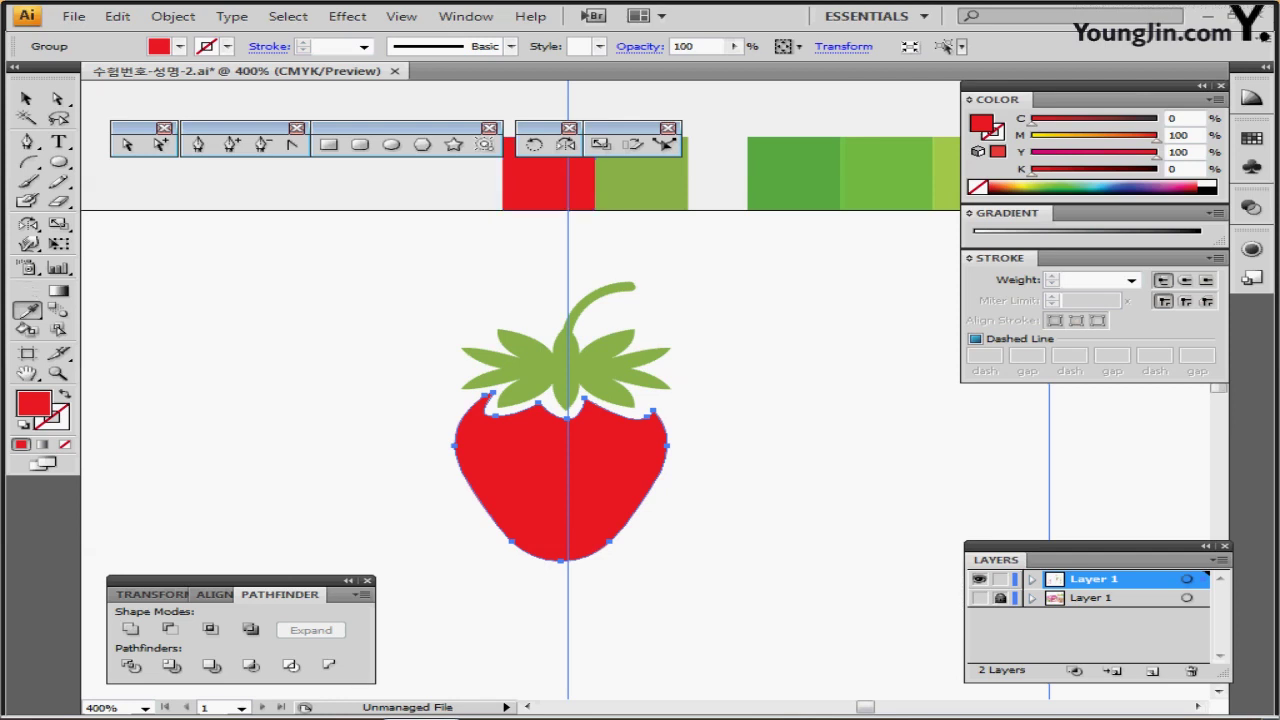
- Create an ellipse 0.8 mm wide and 1.6 mm high beside the strawberry's leaf crown
{"action": "key", "text": "l"}
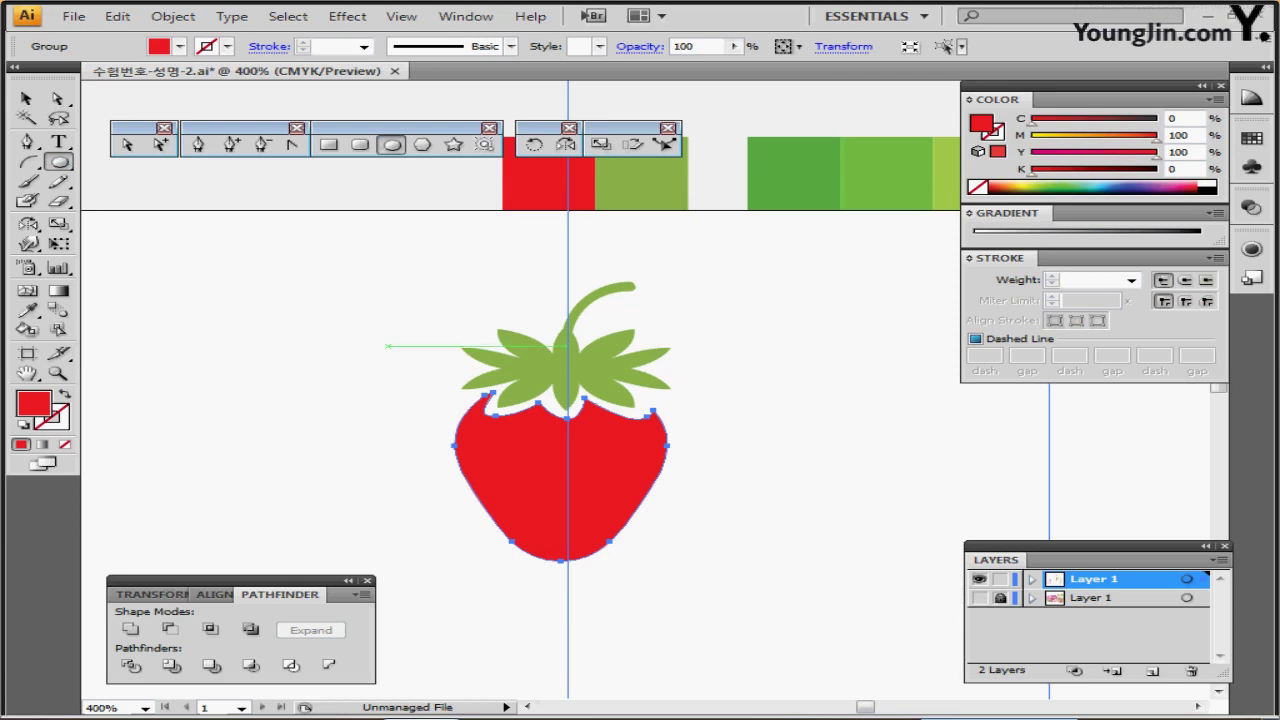
{"action": "left_click", "coordinate": [384, 346]}
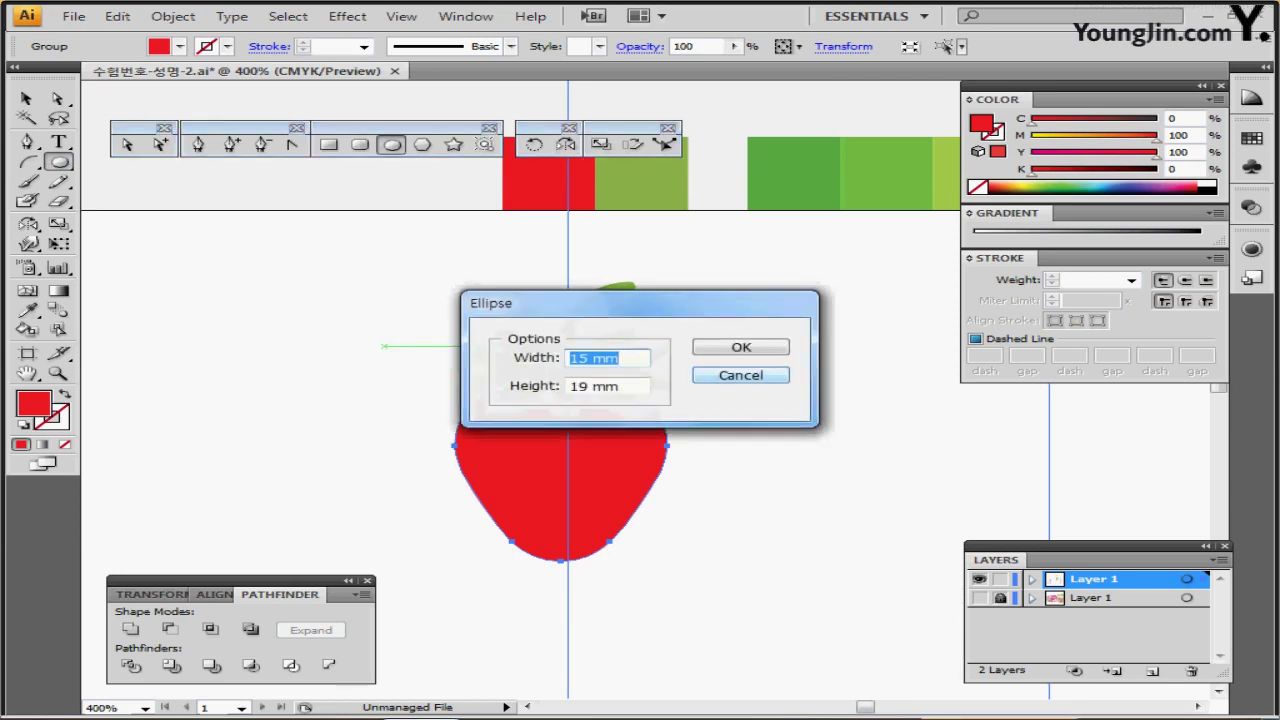
{"action": "type", "text": "0.8"}
{"action": "key", "text": "Tab"}
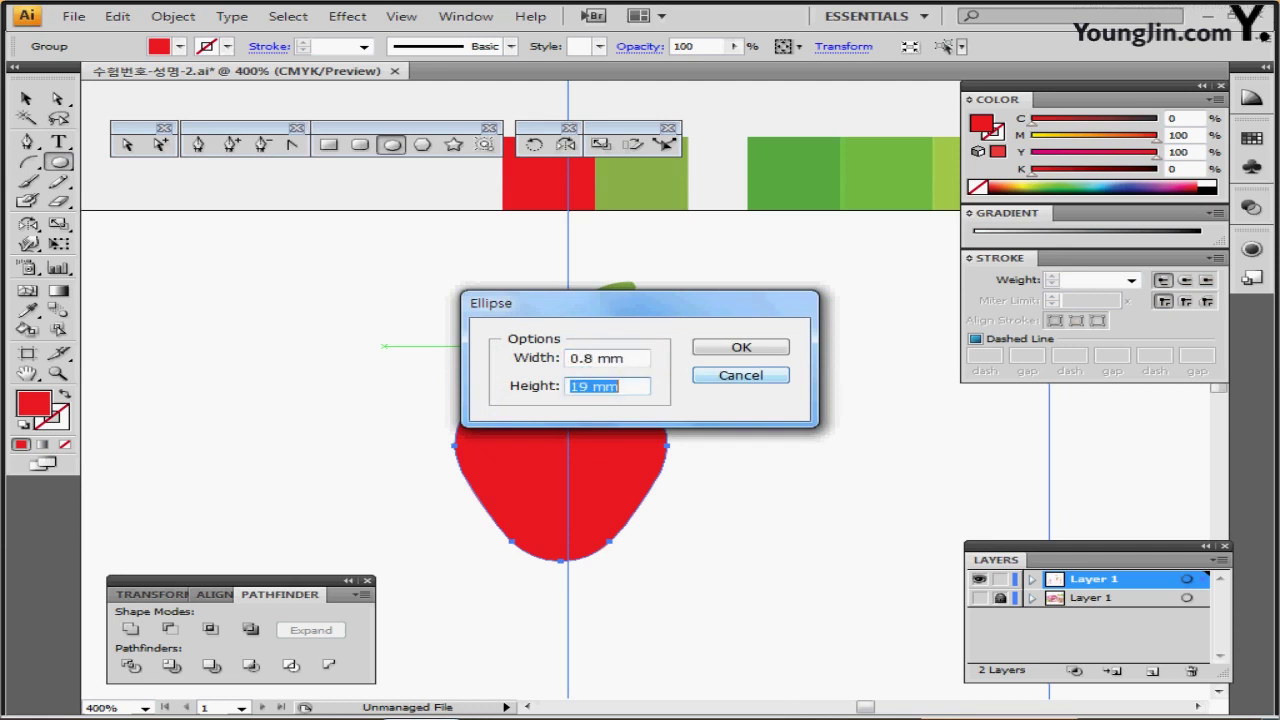
{"action": "type", "text": "1.6"}
{"action": "key", "text": "Return"}
- Give the small ellipse a white fill without a stroke and place it on the upper left of the strawberry body
{"action": "key", "text": "ctrl+plus"}
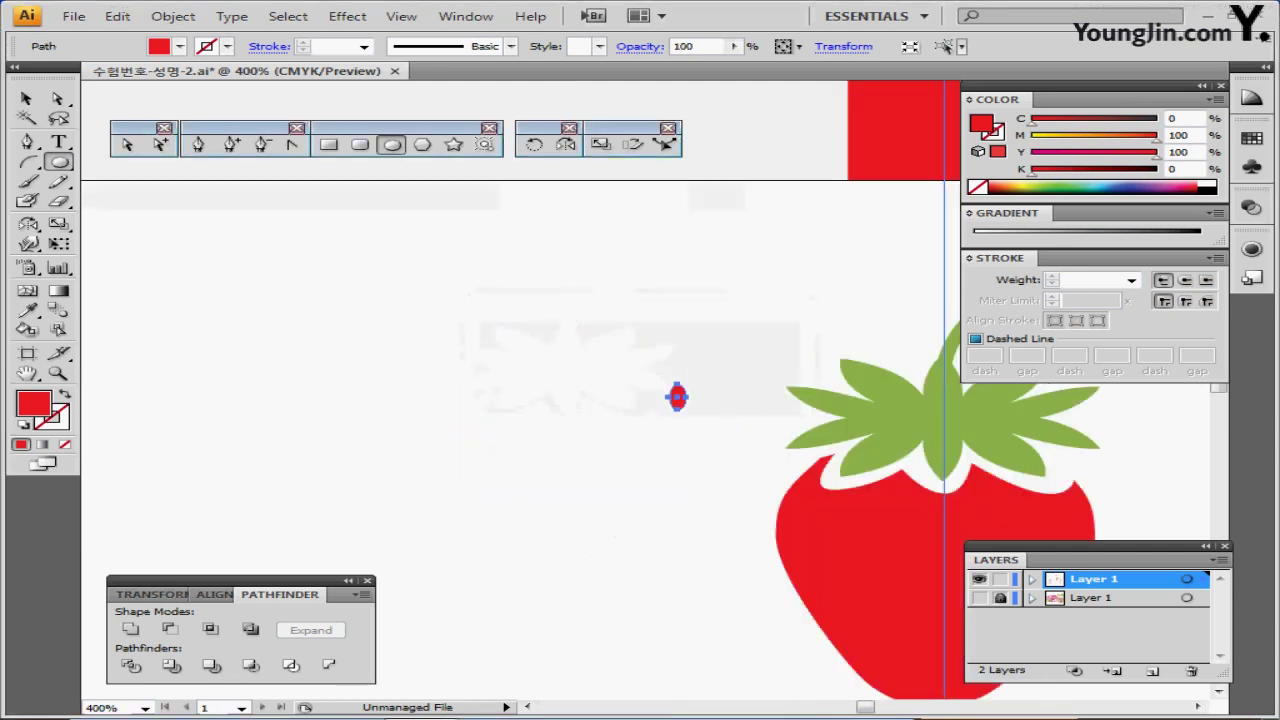
{"action": "key", "text": "ctrl+plus"}
{"action": "key", "text": "ctrl+plus"}
{"action": "key", "text": "ctrl+plus"}
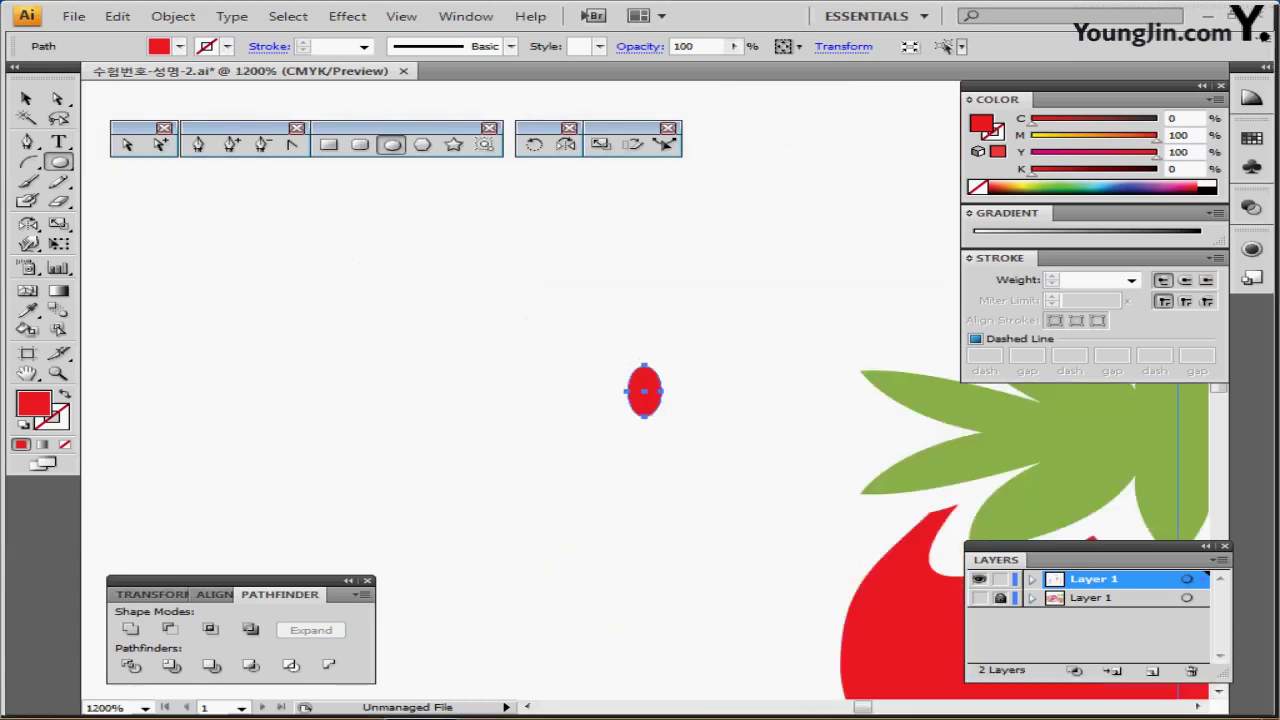
{"action": "left_click_drag", "start_coordinate": [600, 400], "coordinate": [465, 310]}
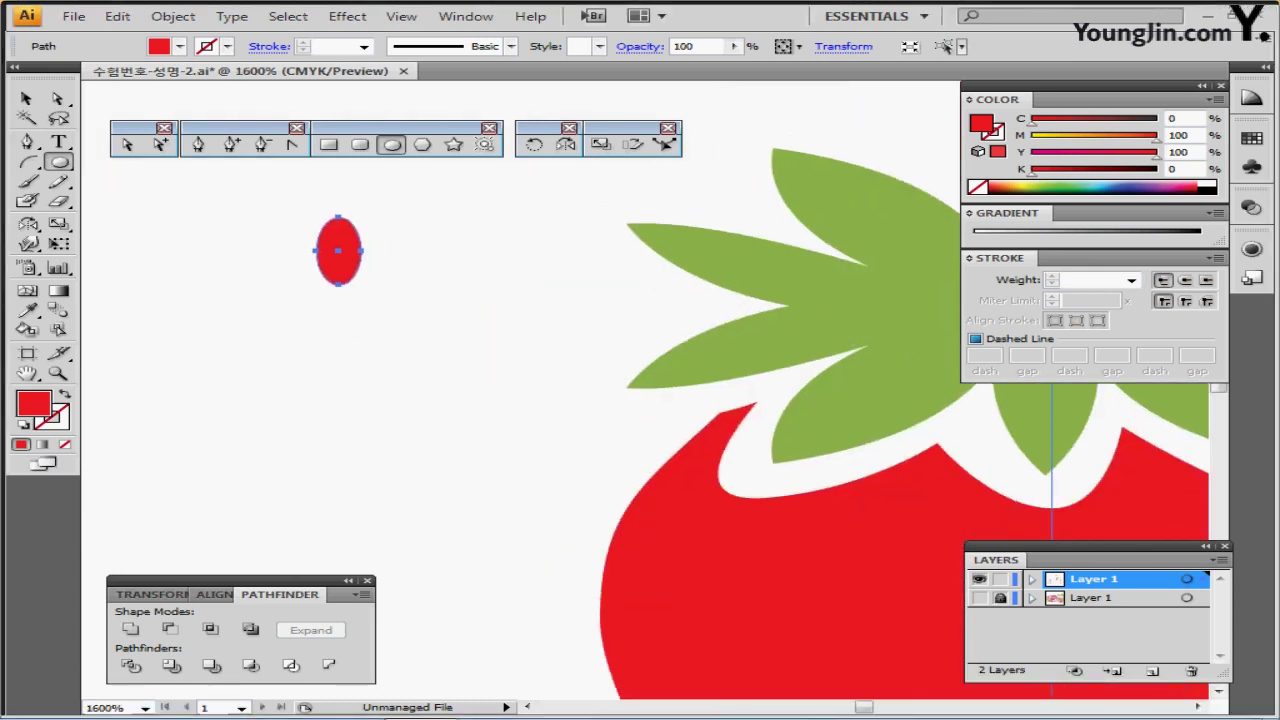
{"action": "key", "text": "d"}
{"action": "double_click", "coordinate": [59, 423]}
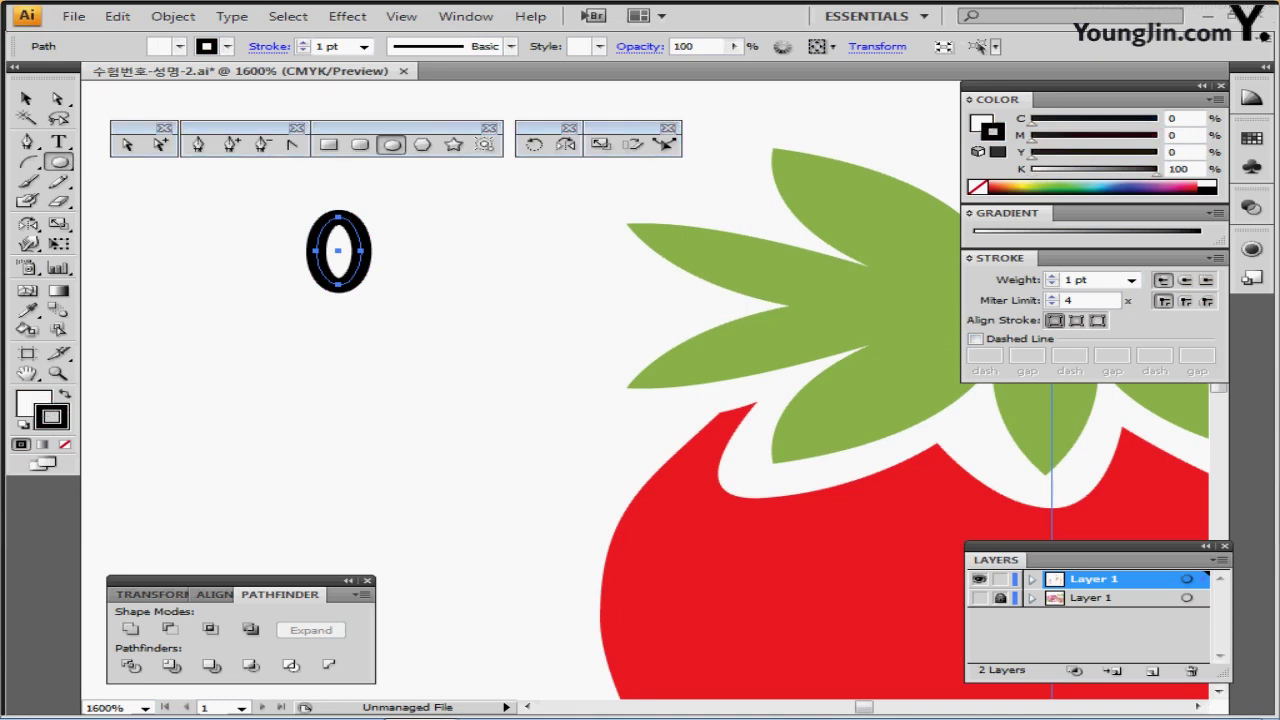
{"action": "left_click", "coordinate": [902, 284]}
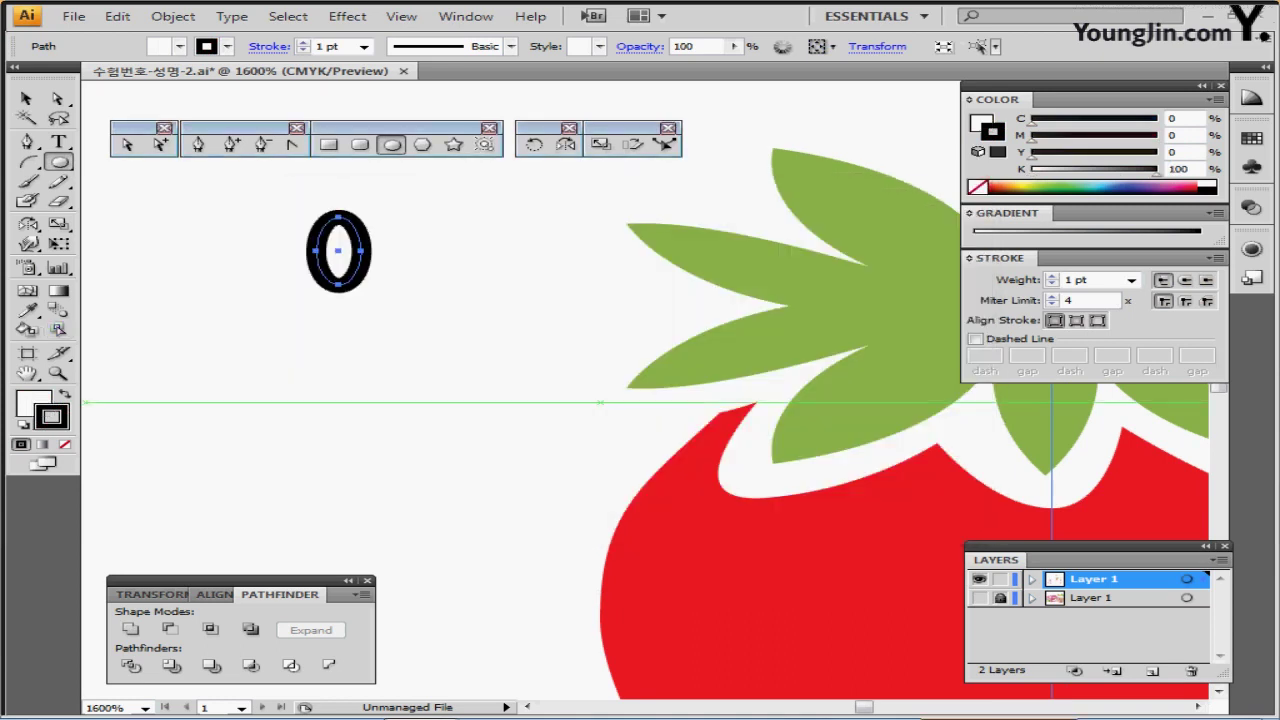
{"action": "left_click", "coordinate": [65, 445]}
{"action": "left_click_drag", "start_coordinate": [316, 250], "coordinate": [540, 552]}
- Convert the white ellipse's bottom anchor point to a corner so it forms a pointed tip
{"action": "key", "text": "ctrl+plus"}
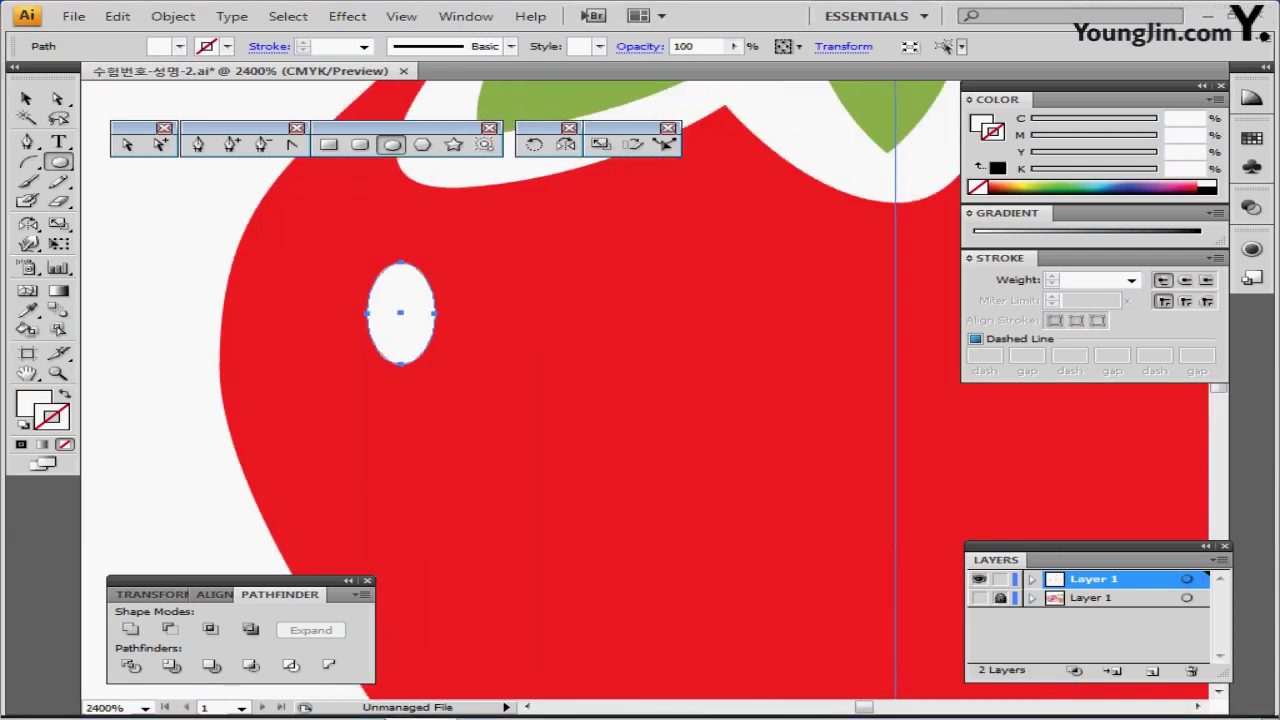
{"action": "key", "text": "shift+c"}
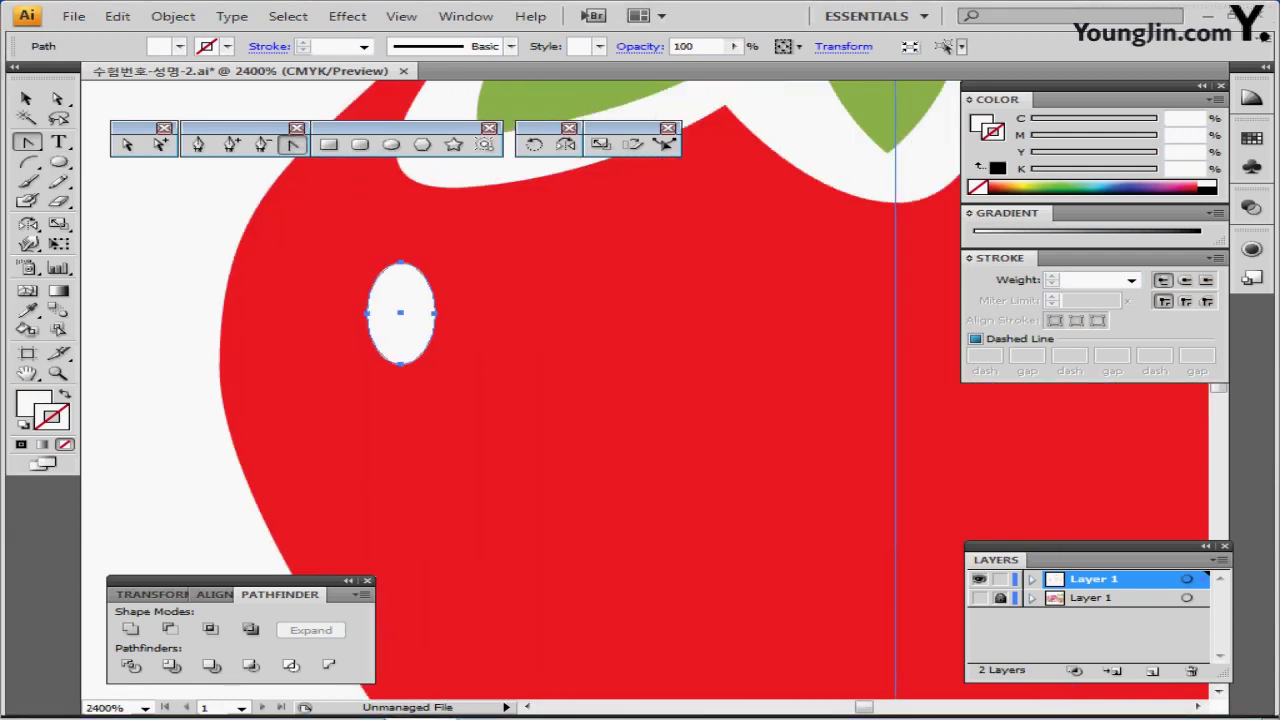
{"action": "left_click", "coordinate": [401, 363]}
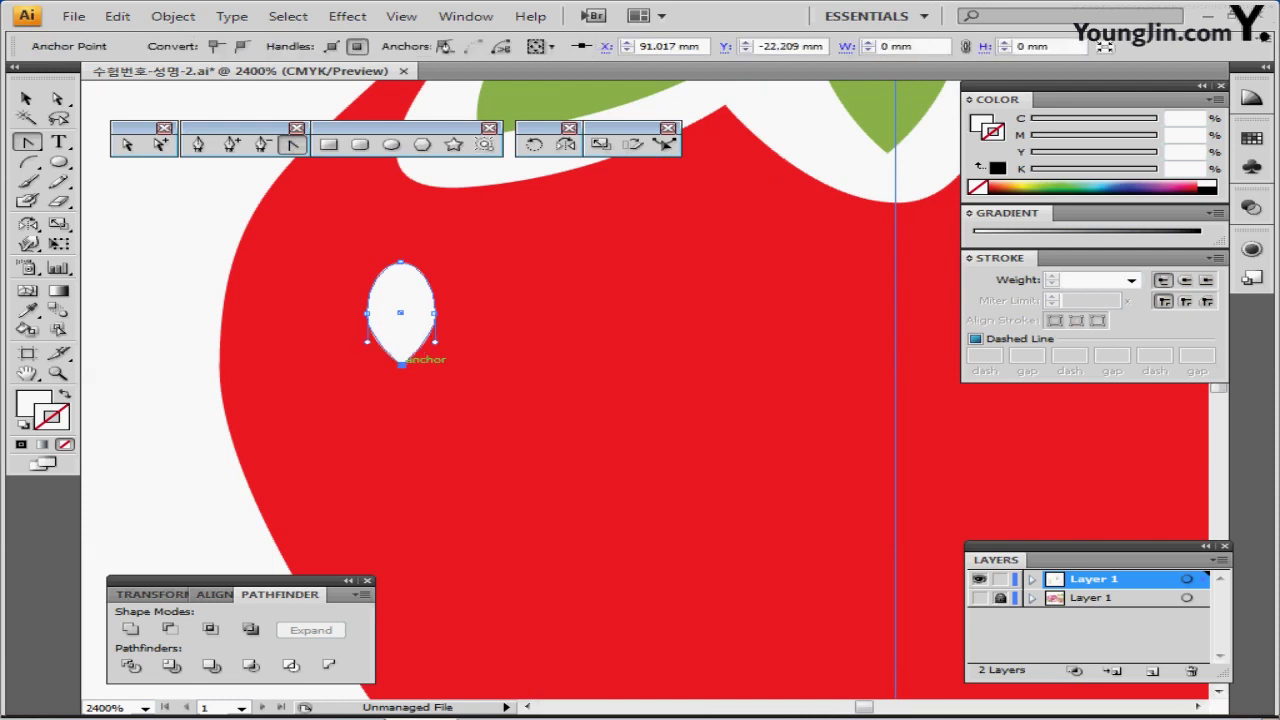
- Raise the seed's left and right anchor points slightly together to form a teardrop shape
{"action": "key", "text": "a"}
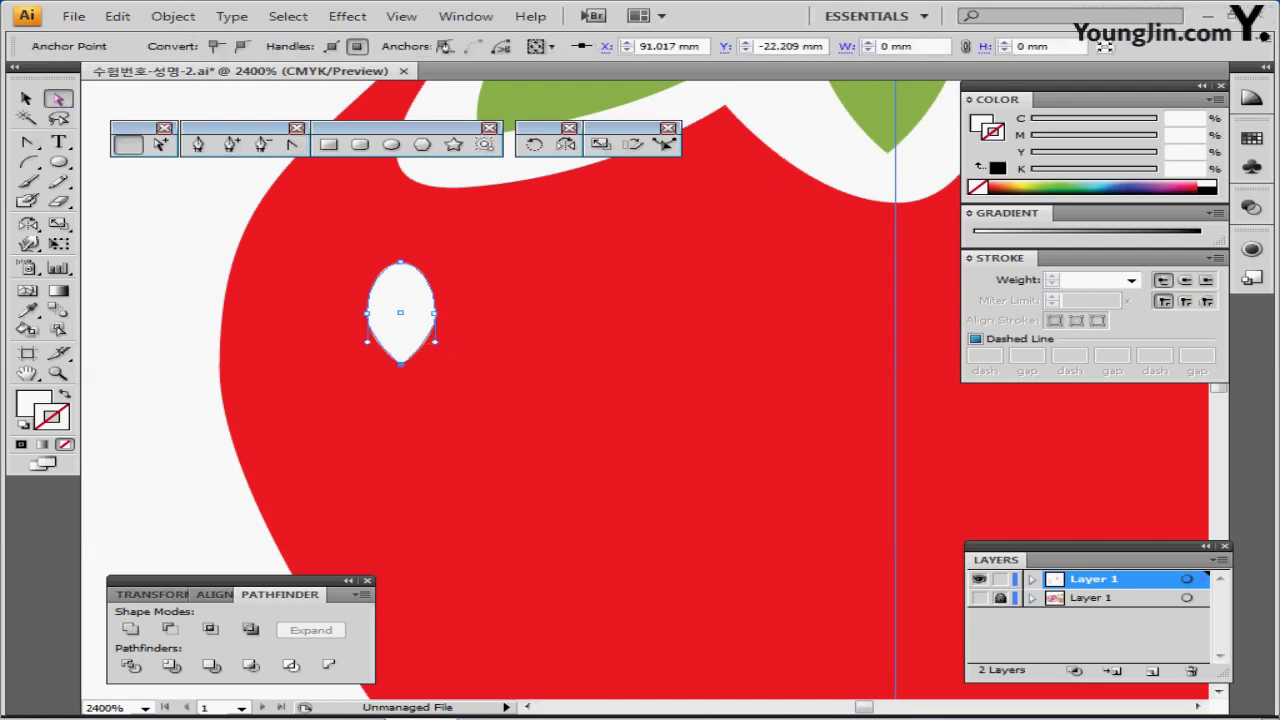
{"action": "left_click", "coordinate": [367, 313]}
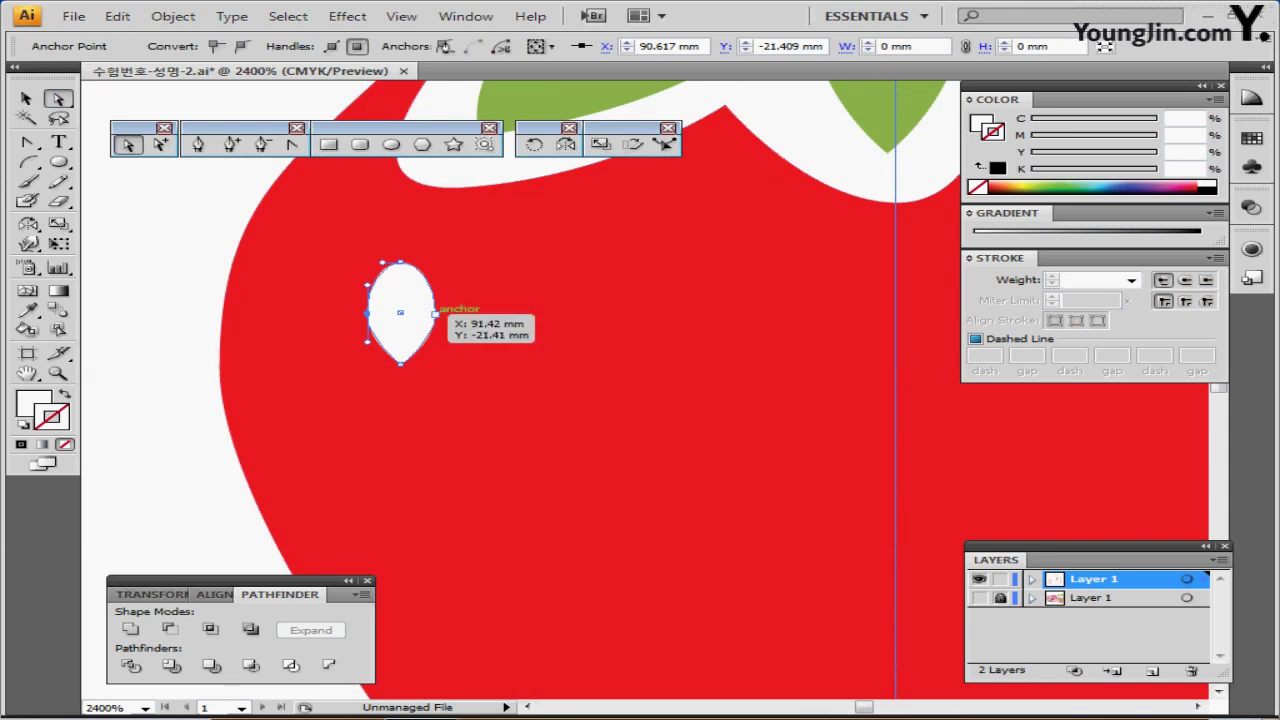
{"action": "left_click_drag", "start_coordinate": [437, 314], "coordinate": [437, 314]}
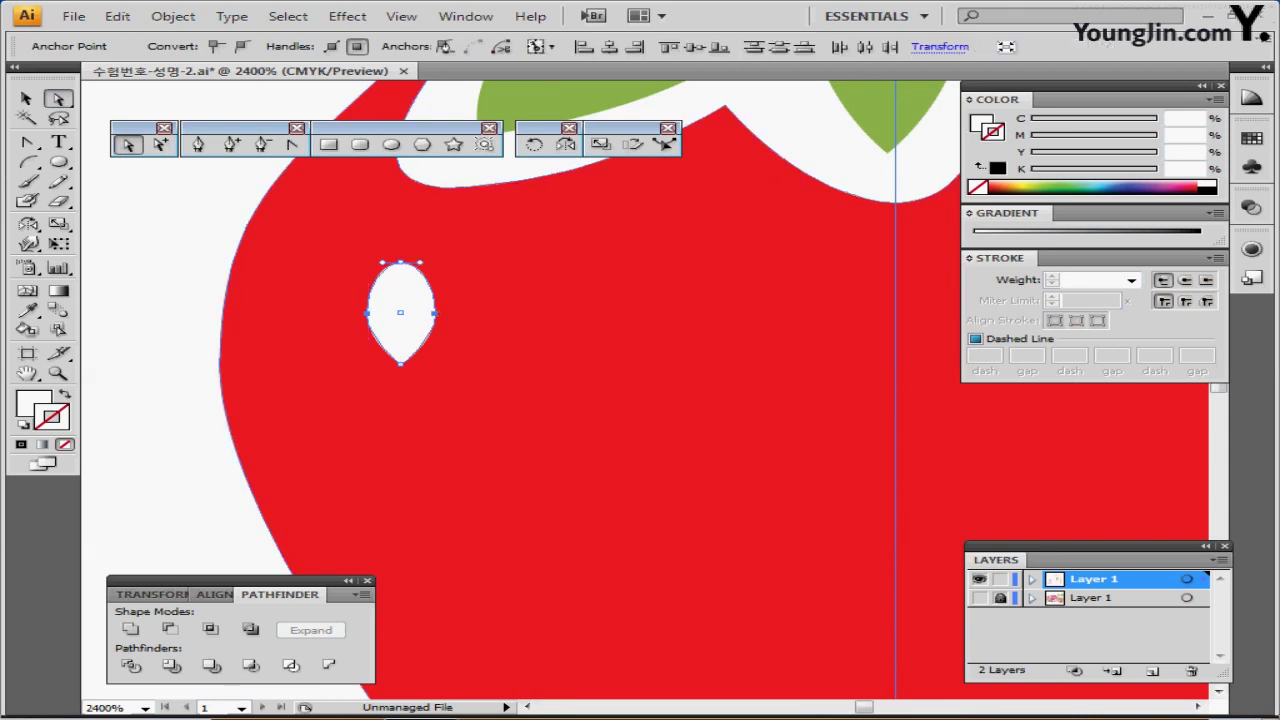
{"action": "key", "text": "Up"}
{"action": "key", "text": "Up"}
{"action": "key", "text": "Up"}
{"action": "key", "text": "Up"}
{"action": "key", "text": "Up"}
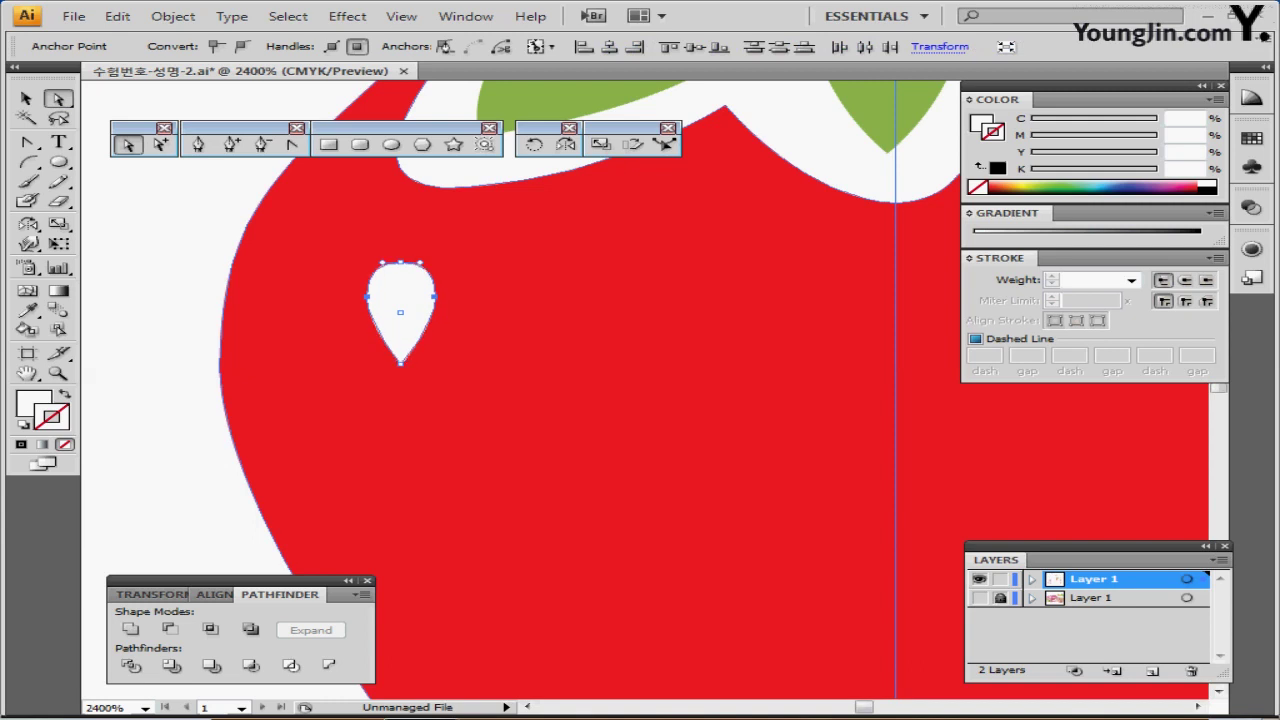
{"action": "key", "text": "Down"}
- Copy the white seed horizontally to the right and repeat the copy to form an evenly spaced row of six seeds
{"action": "scroll", "coordinate": [960, 438], "scroll_direction": "down", "scroll_amount": 2}
{"action": "left_click_drag", "start_coordinate": [960, 438], "coordinate": [540, 364]}
{"action": "left_click", "coordinate": [26, 98]}
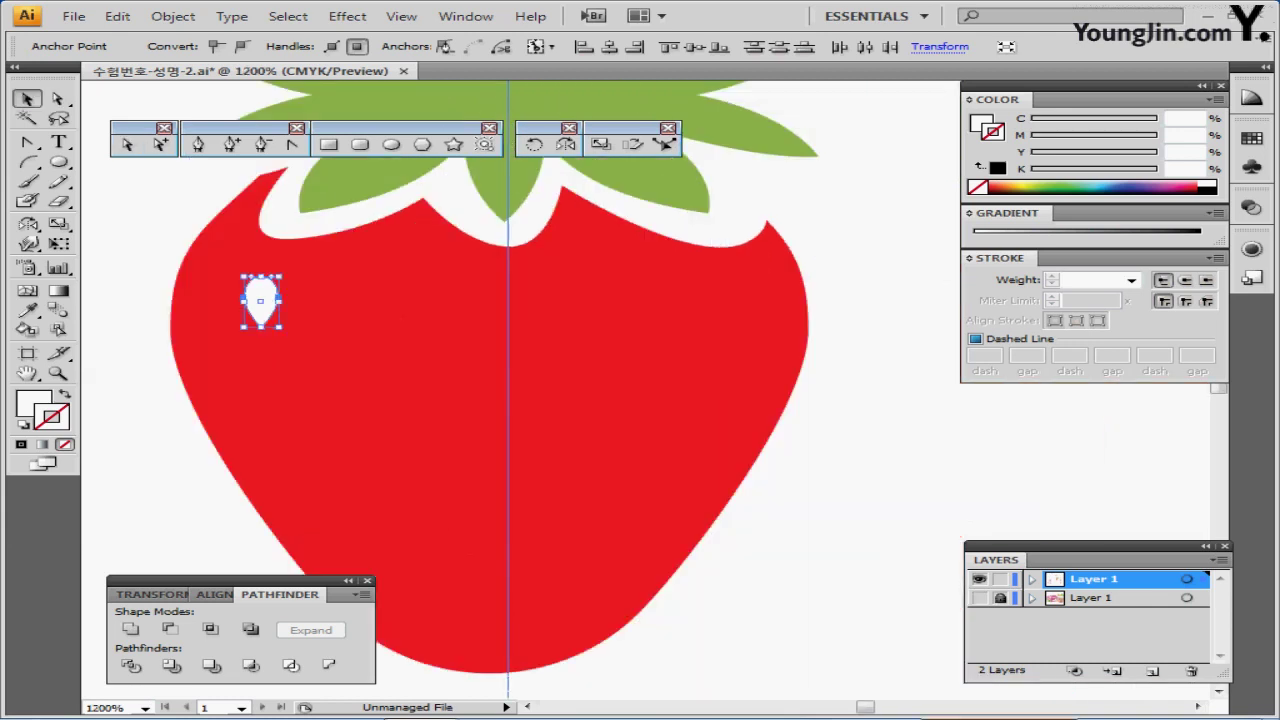
{"action": "left_click", "coordinate": [270, 300]}
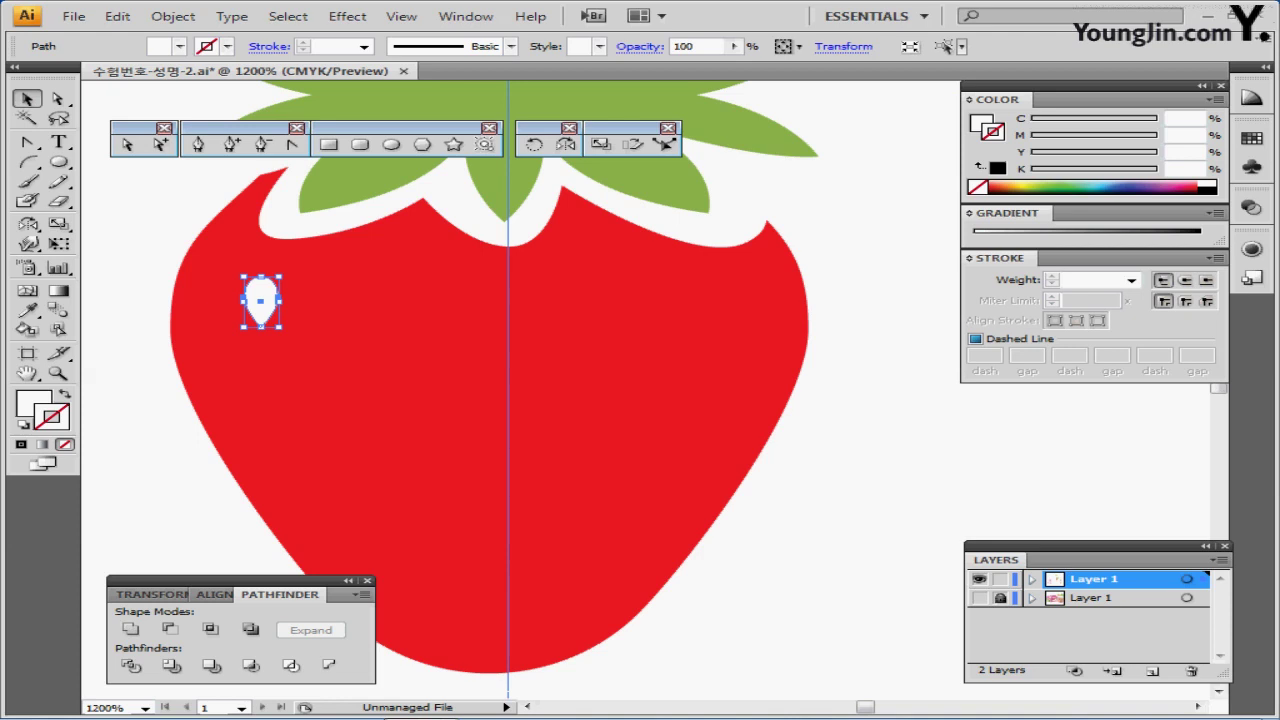
{"action": "left_click_drag", "start_coordinate": [262, 301], "coordinate": [356, 301]}
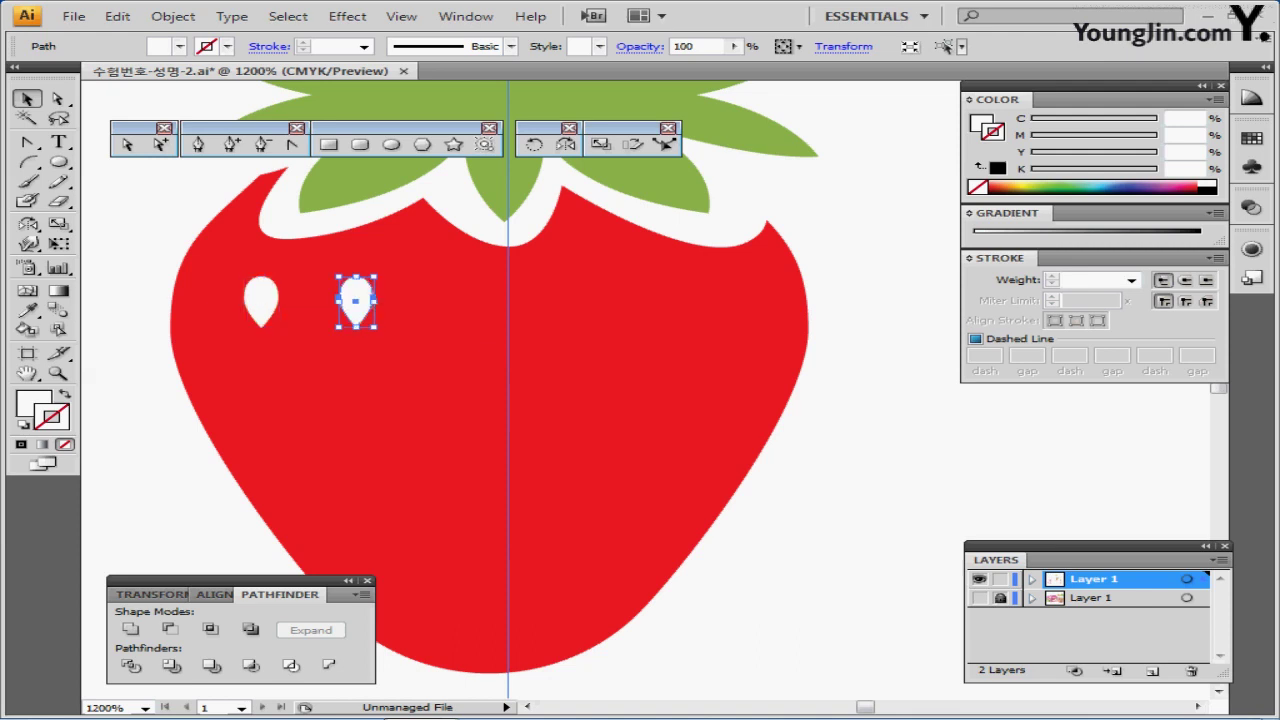
{"action": "key", "text": "ctrl"}
{"action": "key", "text": "ctrl+d"}
{"action": "key", "text": "ctrl+d"}
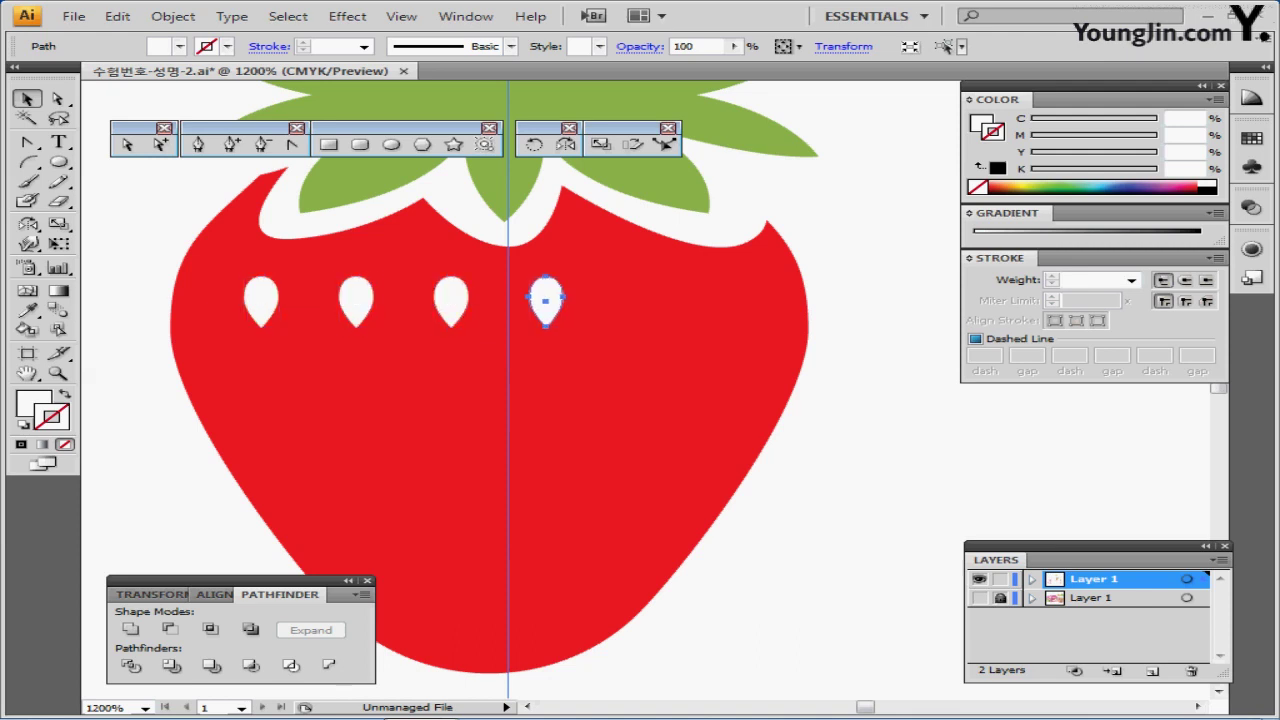
{"action": "key", "text": "ctrl+d"}
{"action": "key", "text": "ctrl+d"}
{"action": "key", "text": "ctrl+shift+b"}
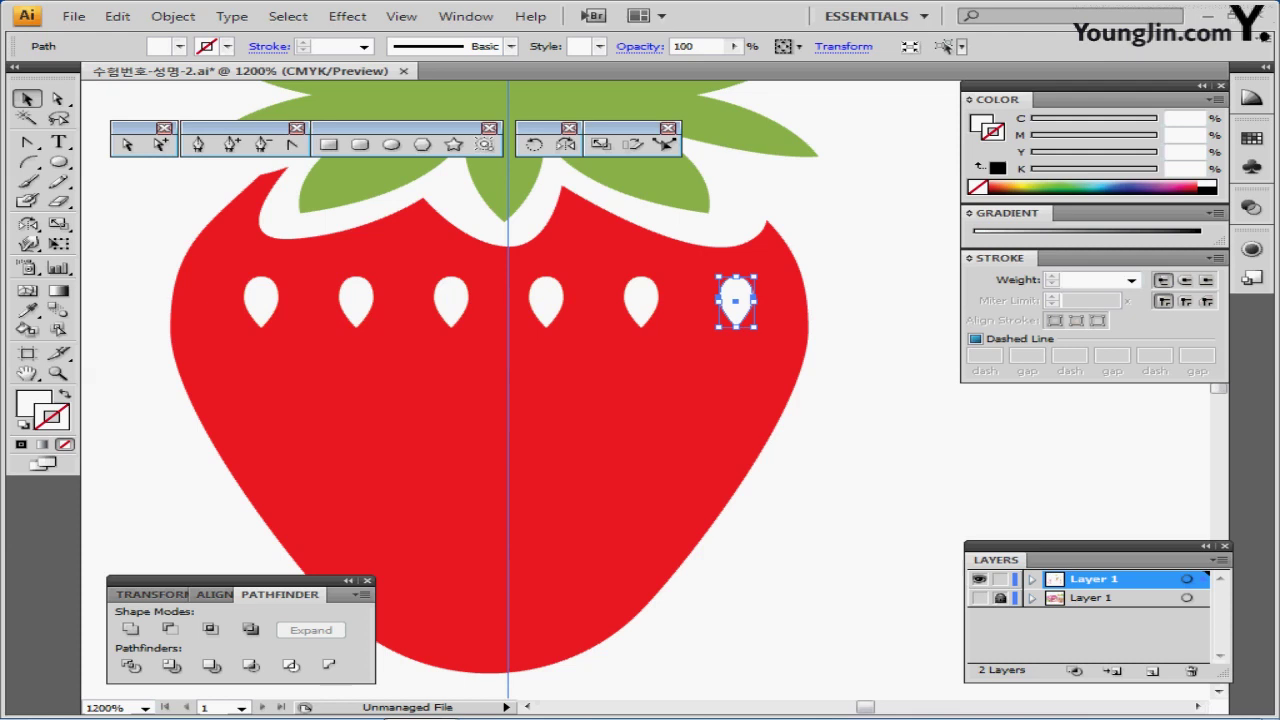
- Copy the top row's seeds, all but the leftmost, diagonally down and left, repeating the copy twice to form three more staggered rows
{"action": "left_click", "coordinate": [356, 301], "text": "ctrl"}
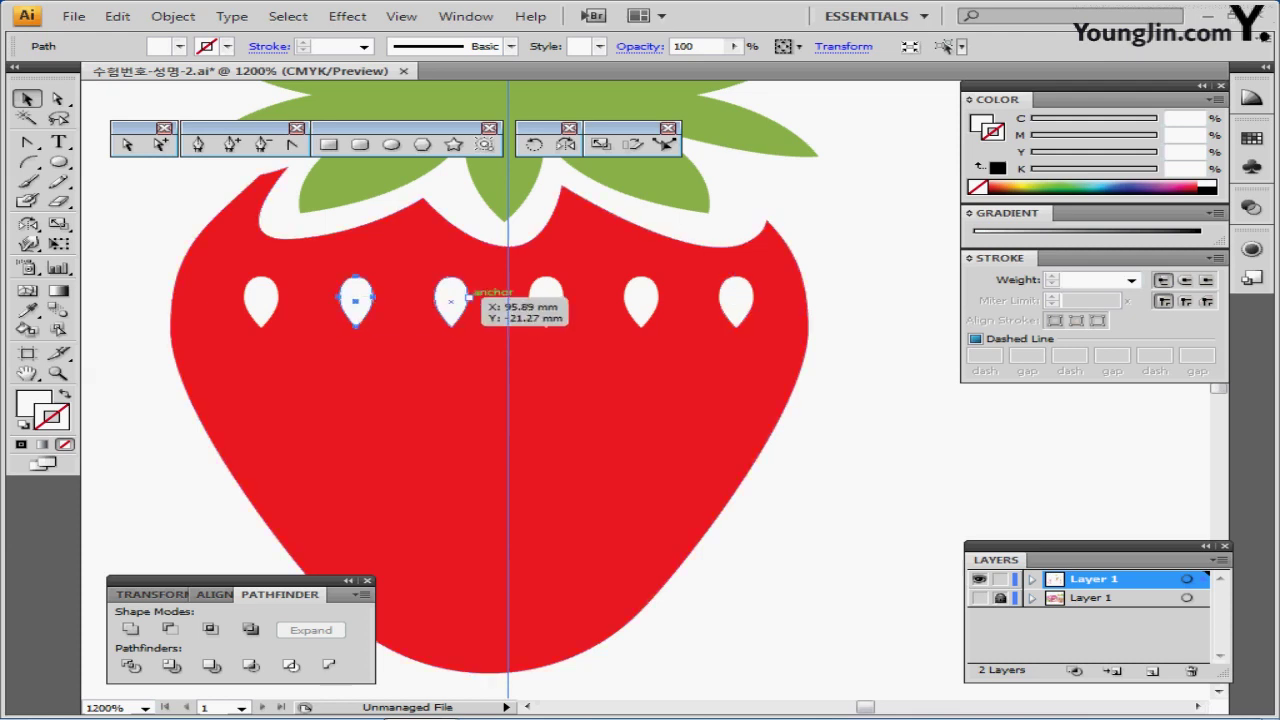
{"action": "left_click", "coordinate": [468, 297], "text": "ctrl+shift"}
{"action": "left_click", "coordinate": [450, 301]}
{"action": "left_click", "coordinate": [356, 301], "text": "shift"}
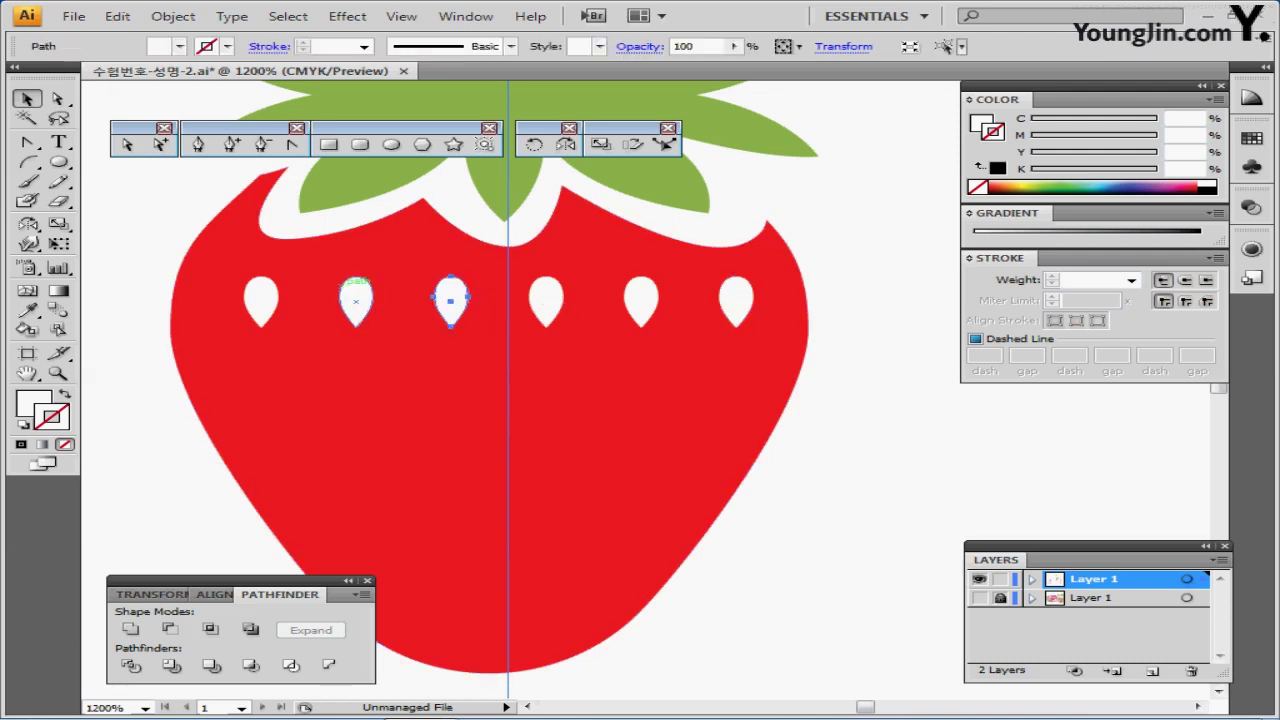
{"action": "left_click", "coordinate": [545, 300], "text": "alt+shift"}
{"action": "left_click", "coordinate": [640, 300], "text": "alt+shift"}
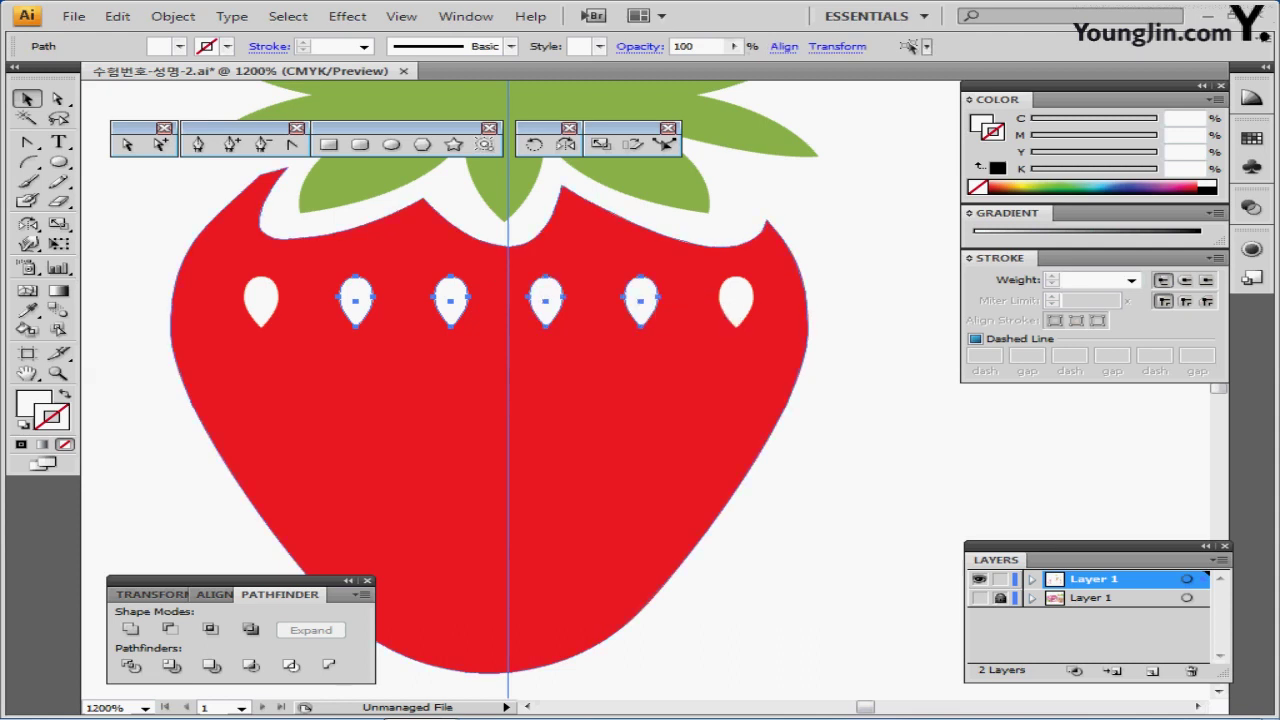
{"action": "left_click", "coordinate": [736, 300], "text": "alt+shift"}
{"action": "left_click_drag", "start_coordinate": [736, 301], "coordinate": [736, 303]}
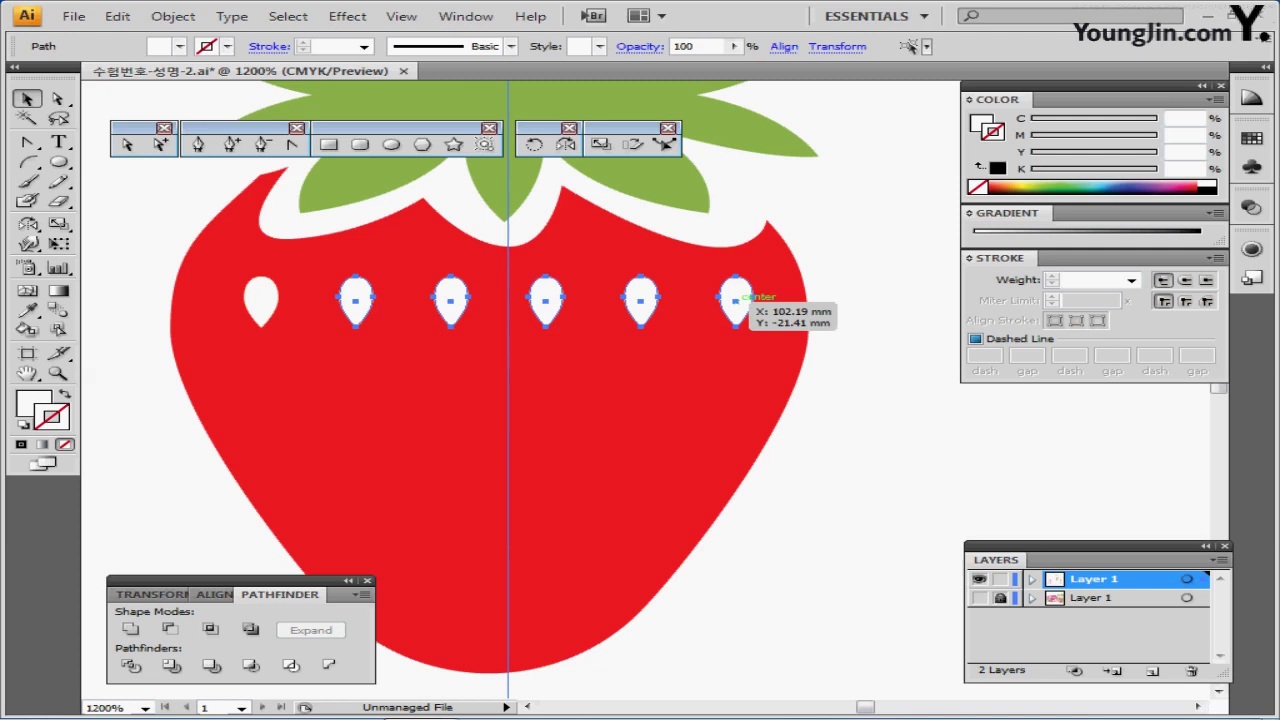
{"action": "left_click_drag", "start_coordinate": [736, 300], "coordinate": [688, 383]}
{"action": "key", "text": "ctrl+d"}
{"action": "key", "text": "ctrl+d"}
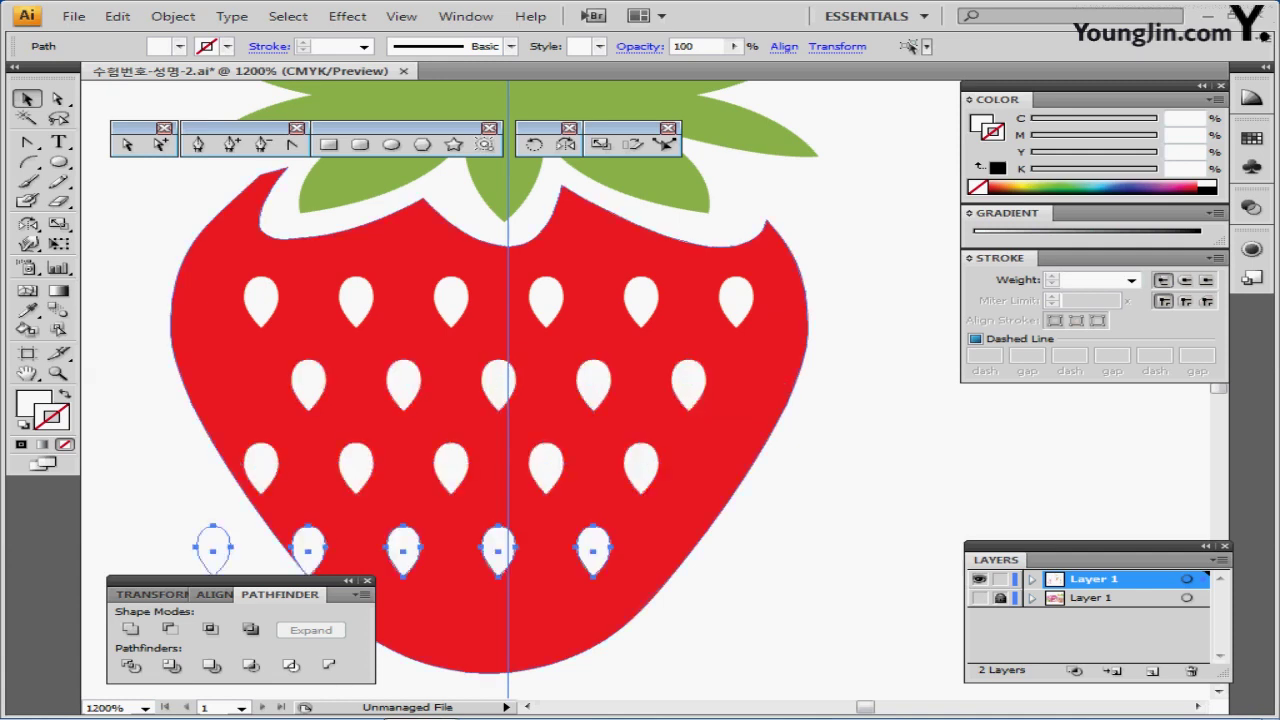
- Delete the leftmost seed of the third row and the two leftmost seeds of the bottom row
{"action": "left_click_drag", "start_coordinate": [688, 383], "coordinate": [728, 338]}
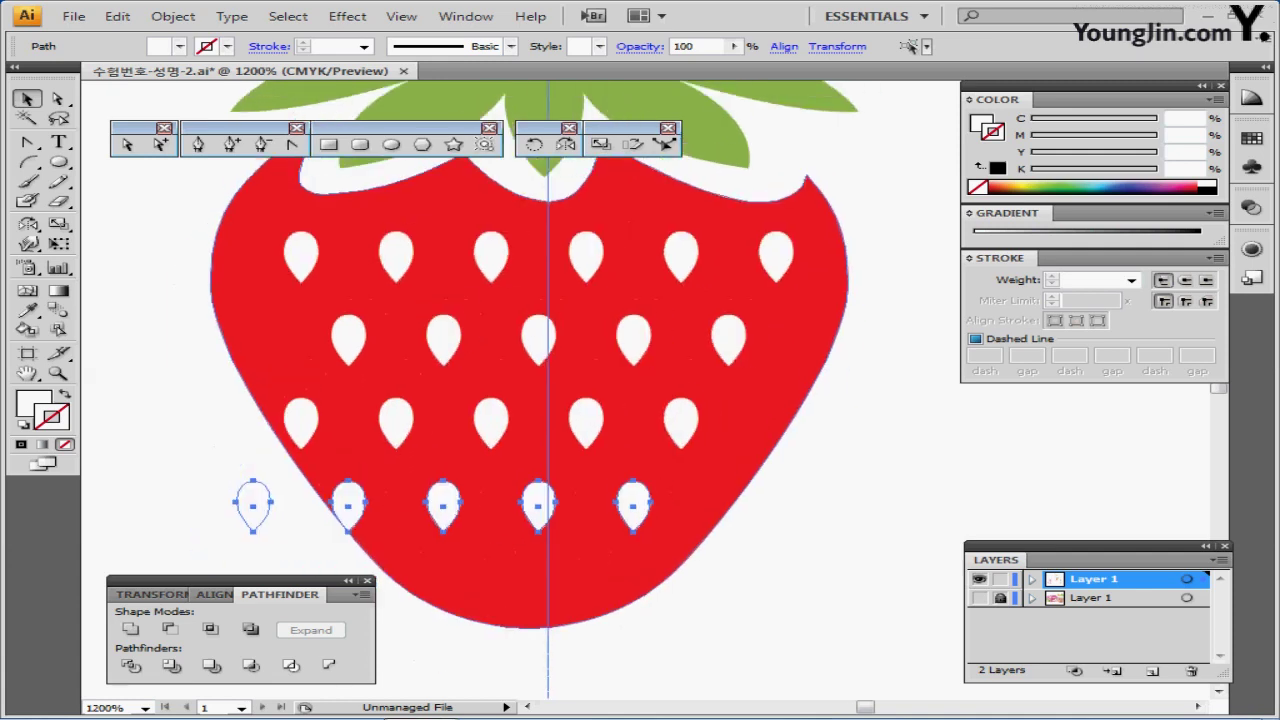
{"action": "left_click", "coordinate": [272, 521]}
{"action": "left_click", "coordinate": [270, 502]}
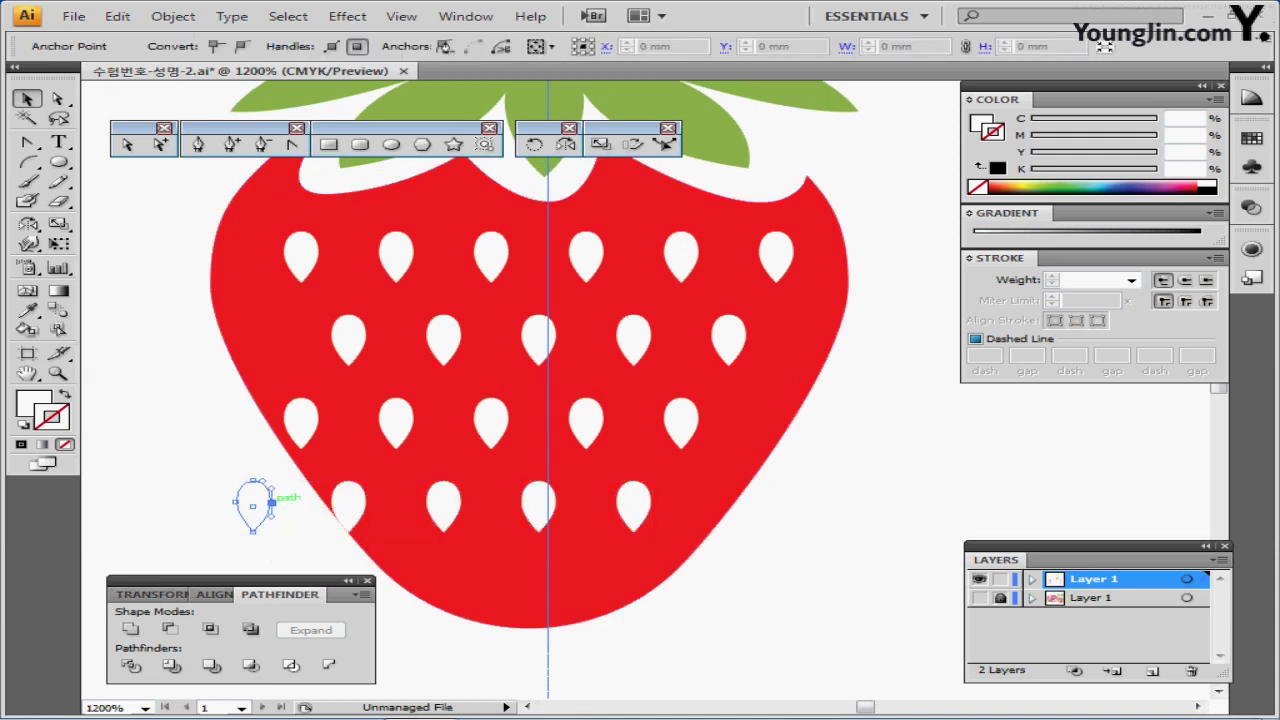
{"action": "left_click_drag", "start_coordinate": [348, 490], "coordinate": [303, 420]}
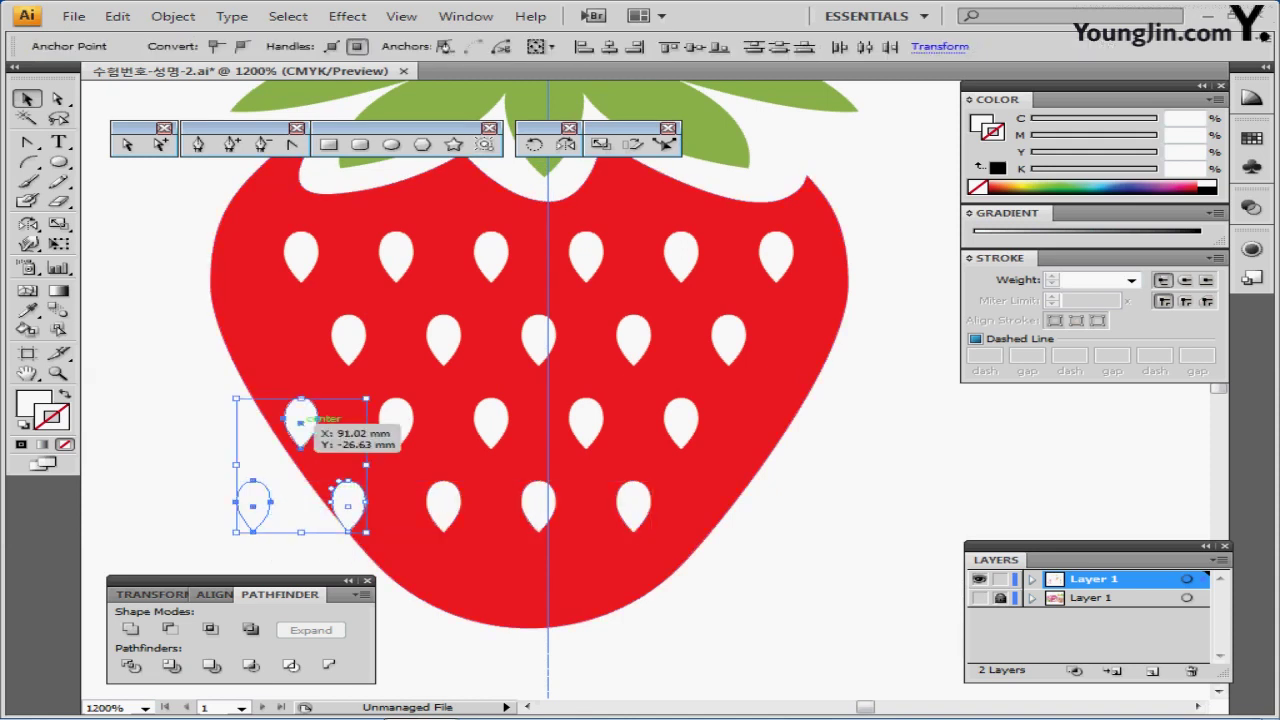
{"action": "key", "text": "Delete"}
{"action": "key", "text": "Delete"}
{"action": "left_click", "coordinate": [432, 456], "text": "ctrl+alt"}
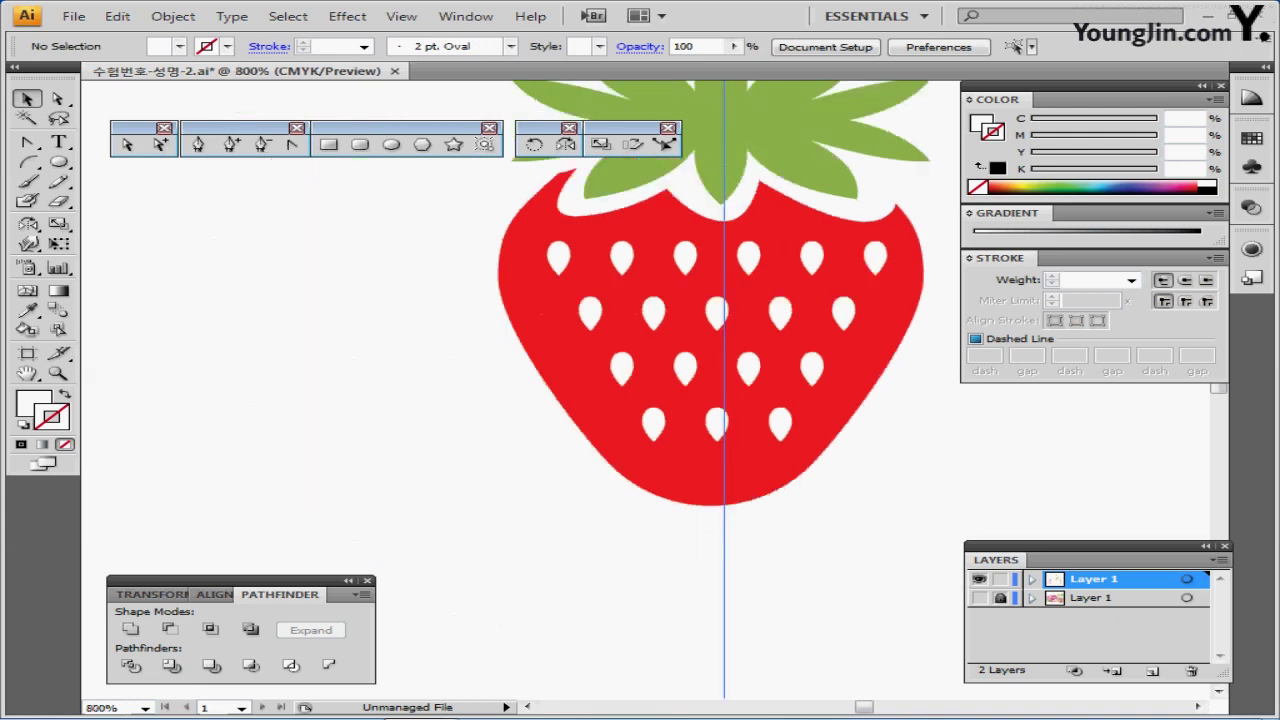
- Move the second seed in the top row slightly upward to make the spacing less regular
{"action": "left_click_drag", "start_coordinate": [684, 275], "coordinate": [520, 366]}
{"action": "scroll", "coordinate": [520, 366], "scroll_direction": "up", "scroll_amount": 2}
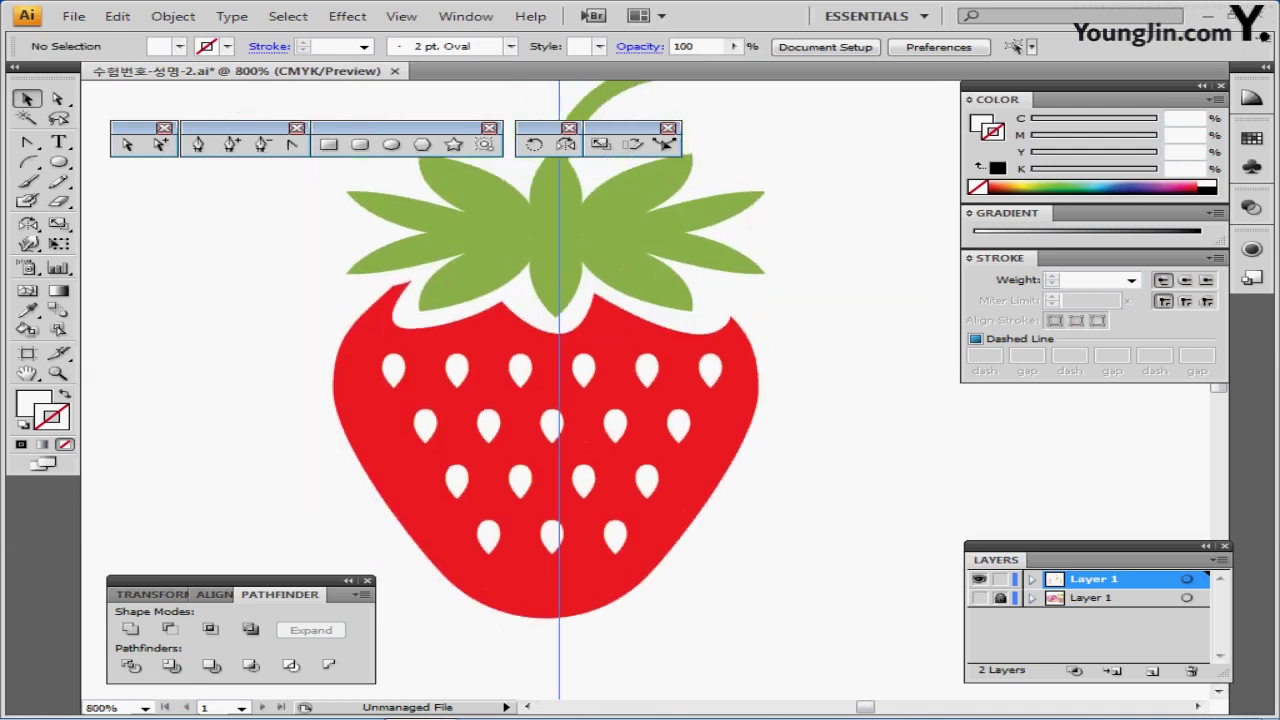
{"action": "left_click", "coordinate": [456, 370]}
{"action": "left_click_drag", "start_coordinate": [456, 370], "coordinate": [456, 362]}
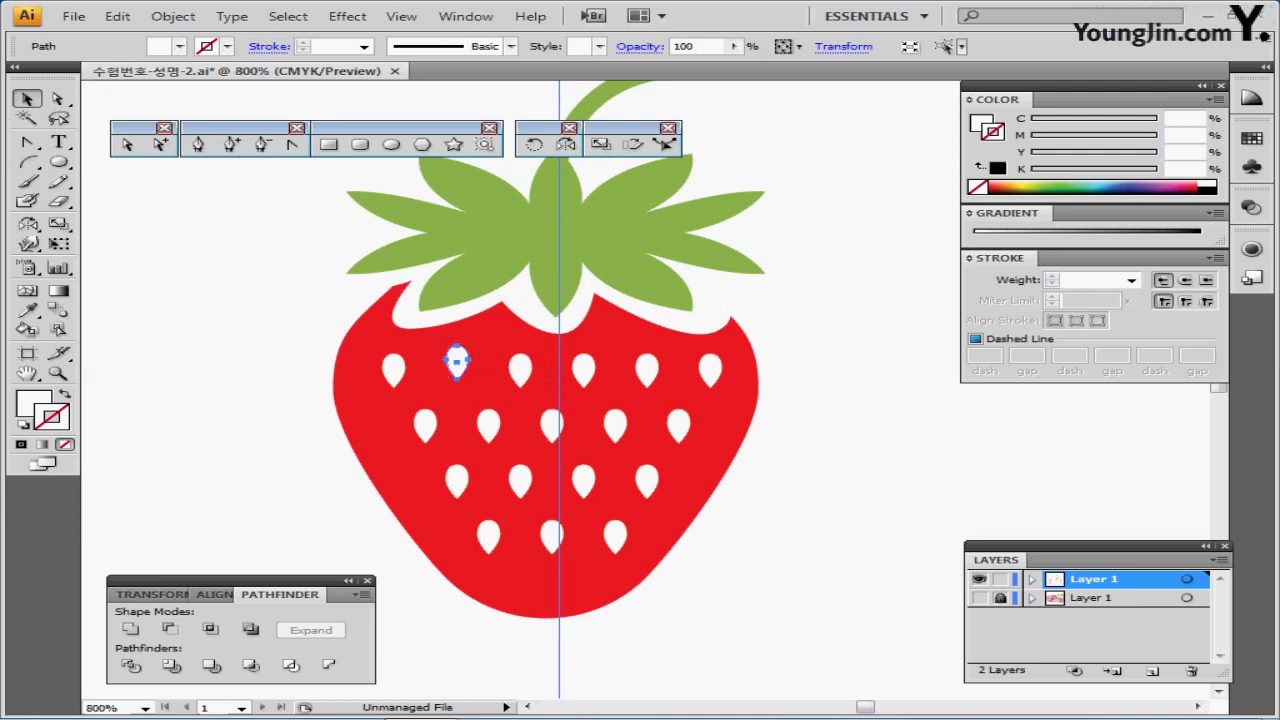
- Delete the strawberry on the artboard and move the prepared strawberry from above the artboard into its place
{"action": "key", "text": "ctrl+minus"}
{"action": "key", "text": "ctrl+minus"}
{"action": "key", "text": "ctrl+minus"}
{"action": "key", "text": "ctrl+minus"}
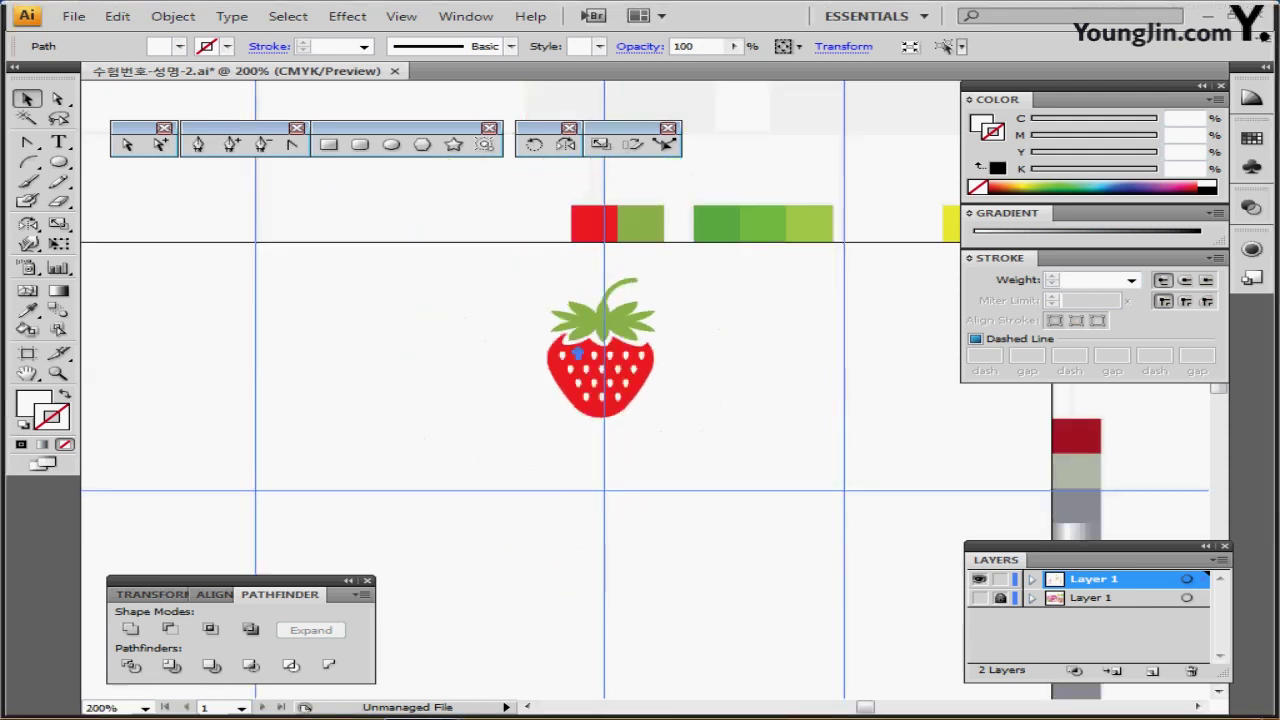
{"action": "left_click_drag", "start_coordinate": [470, 552], "coordinate": [636, 679]}
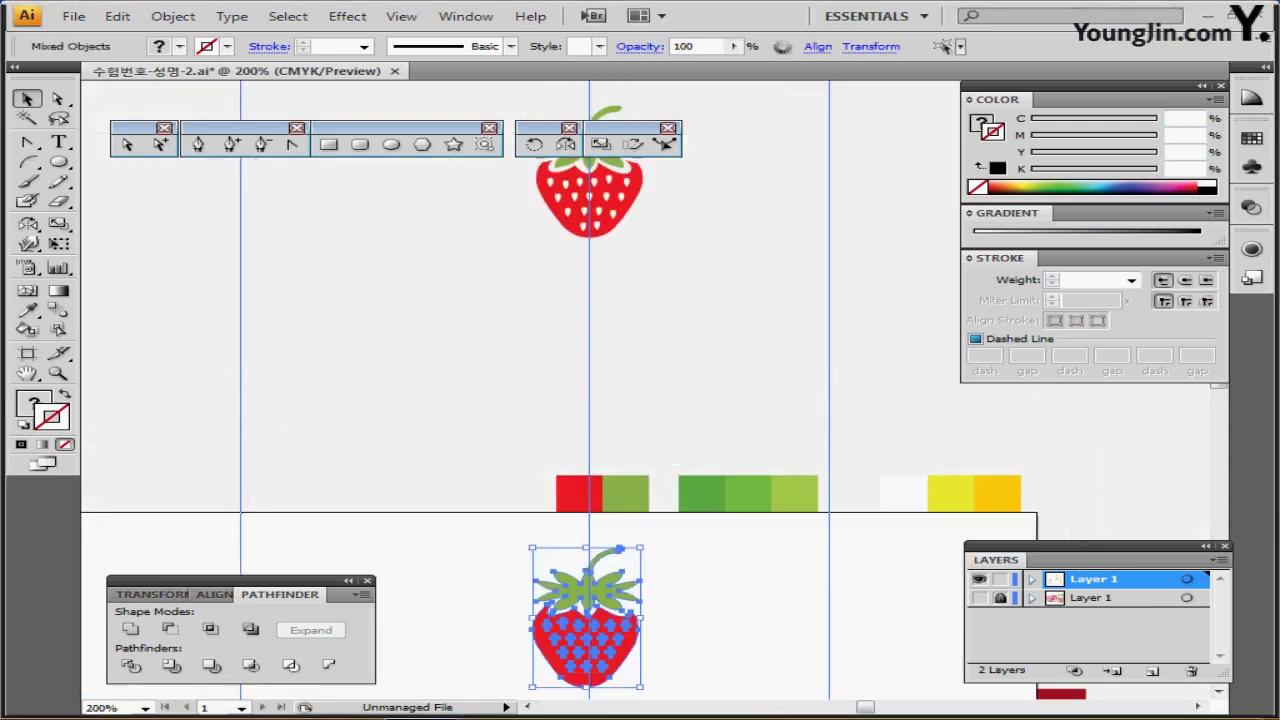
{"action": "key", "text": "Delete"}
{"action": "left_click_drag", "start_coordinate": [485, 294], "coordinate": [642, 118]}
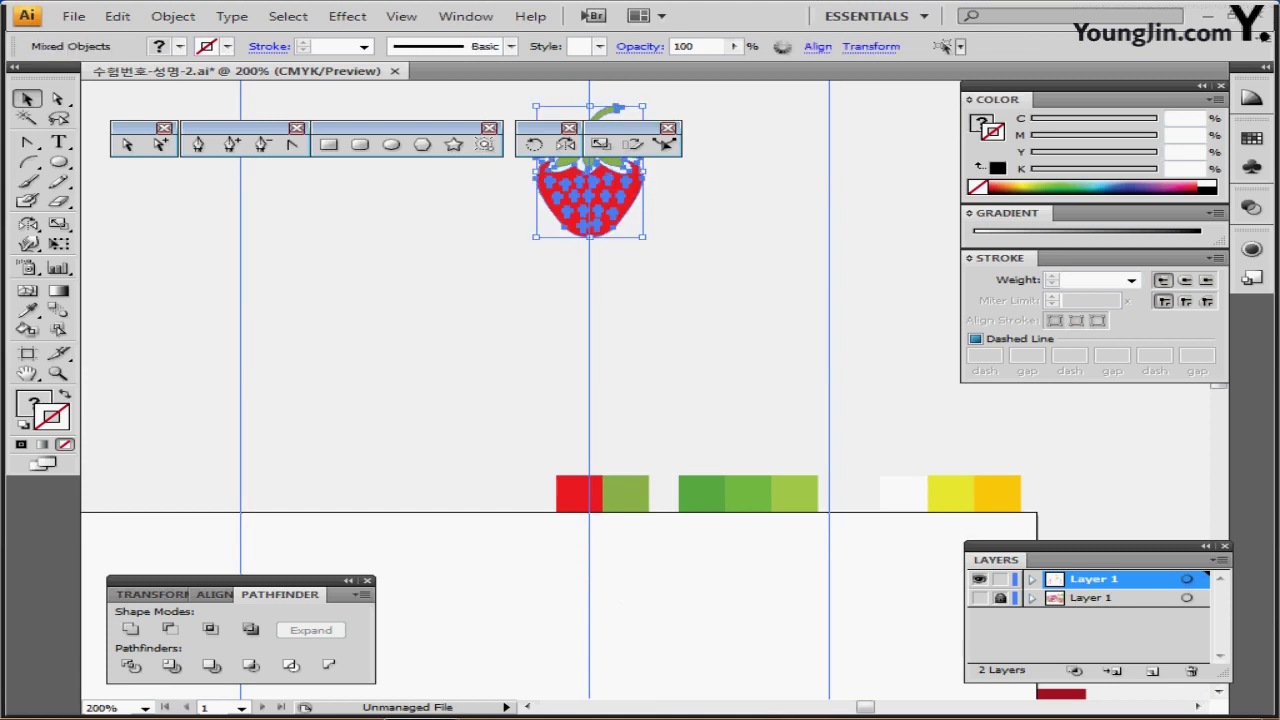
{"action": "left_click_drag", "start_coordinate": [589, 198], "coordinate": [584, 673]}
{"action": "left_click_drag", "start_coordinate": [584, 673], "coordinate": [584, 428]}
{"action": "left_click", "coordinate": [612, 430], "text": "ctrl"}
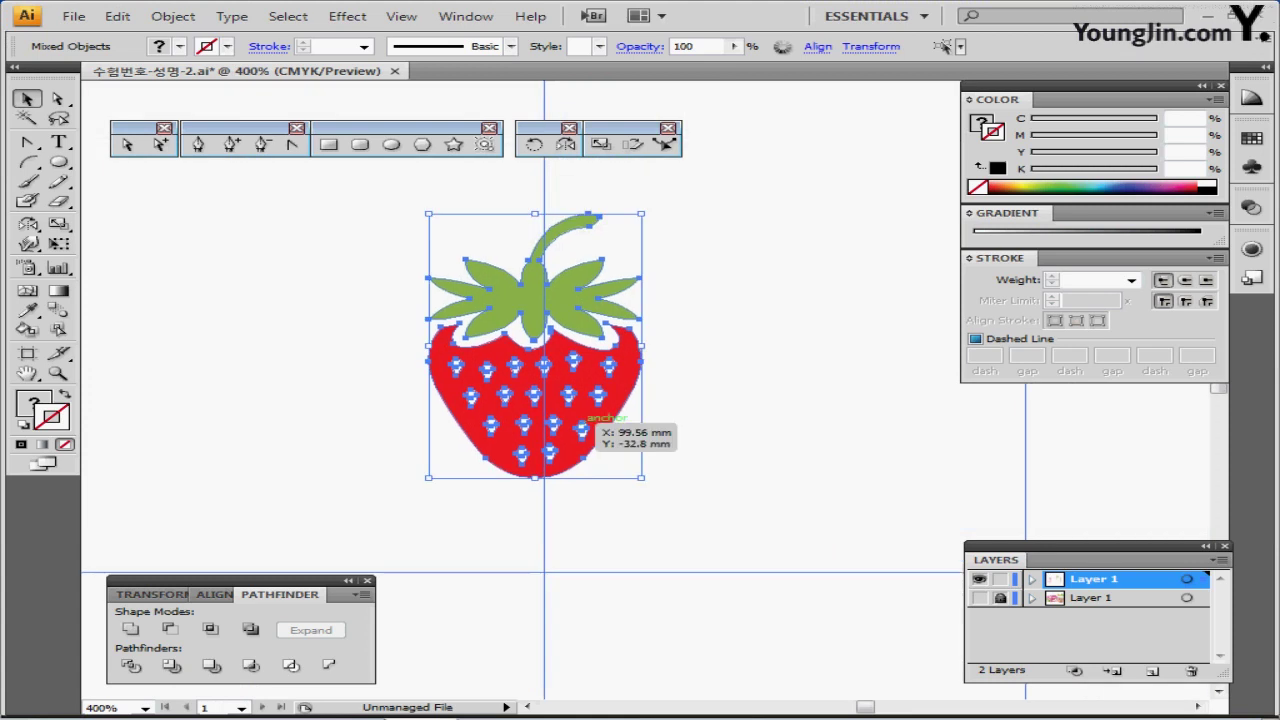
{"action": "key", "text": "ctrl+shift+a"}
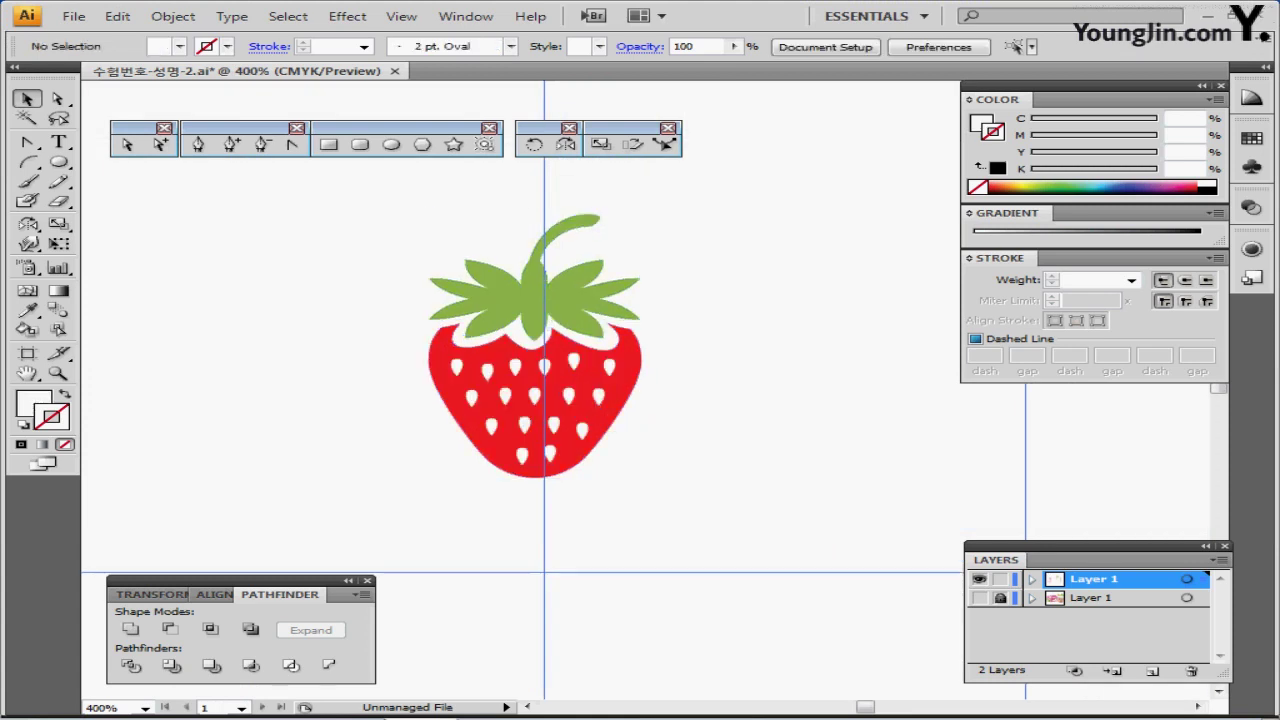
- Rotate the whole strawberry illustration by 35°
{"action": "key", "text": "ctrl+a"}
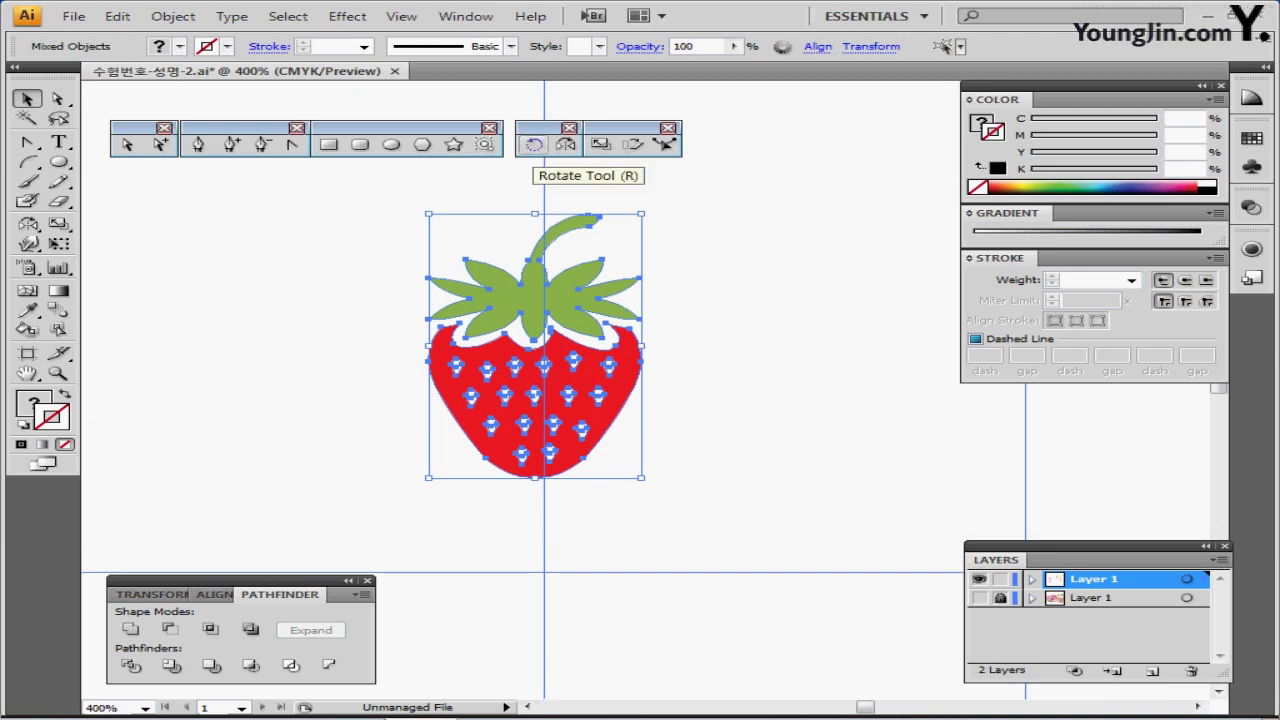
{"action": "double_click", "coordinate": [534, 144]}
{"action": "type", "text": "35"}
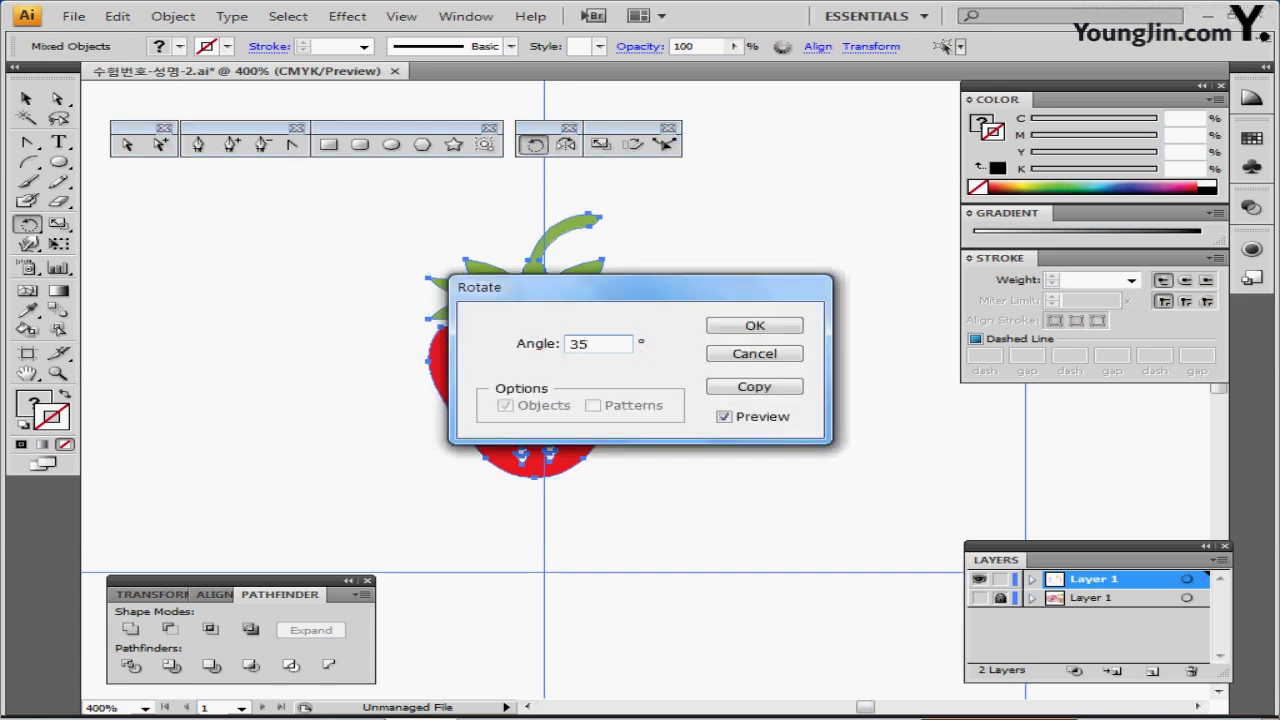
{"action": "key", "text": "Return"}
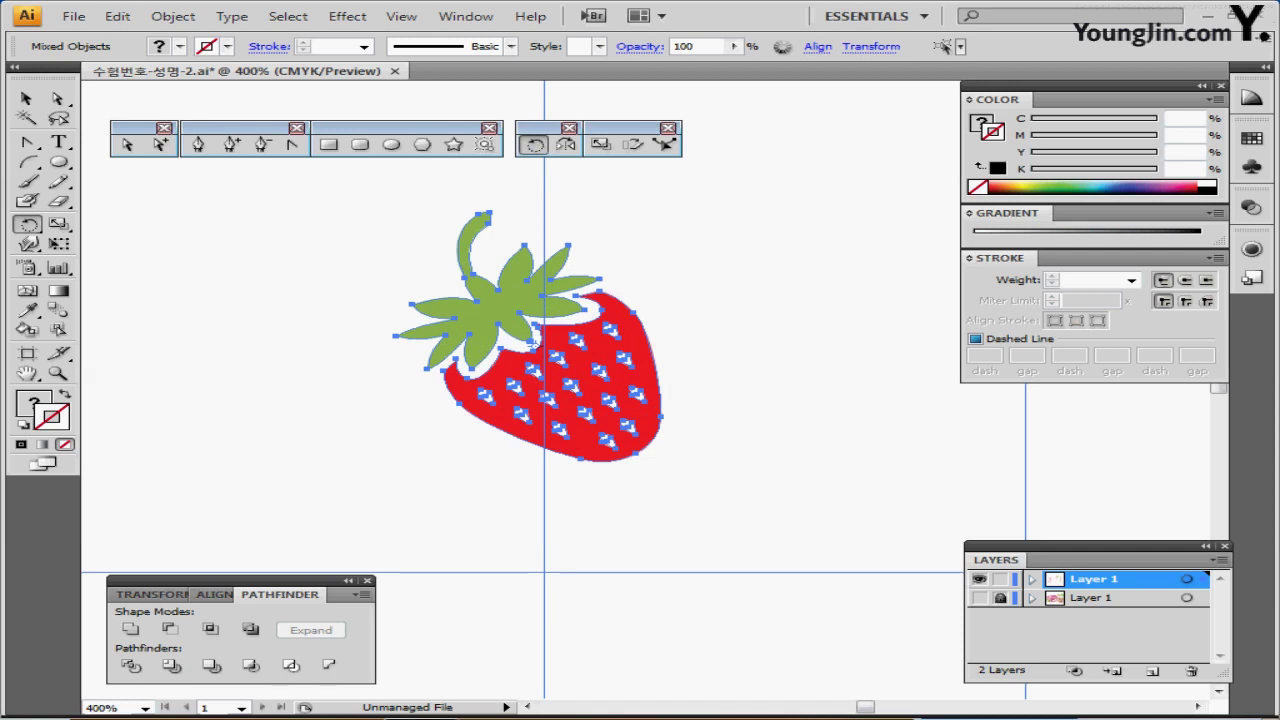
- Define the rotated strawberry as a pattern swatch named 딸기
{"action": "left_click", "coordinate": [117, 16]}
{"action": "left_click", "coordinate": [193, 308]}
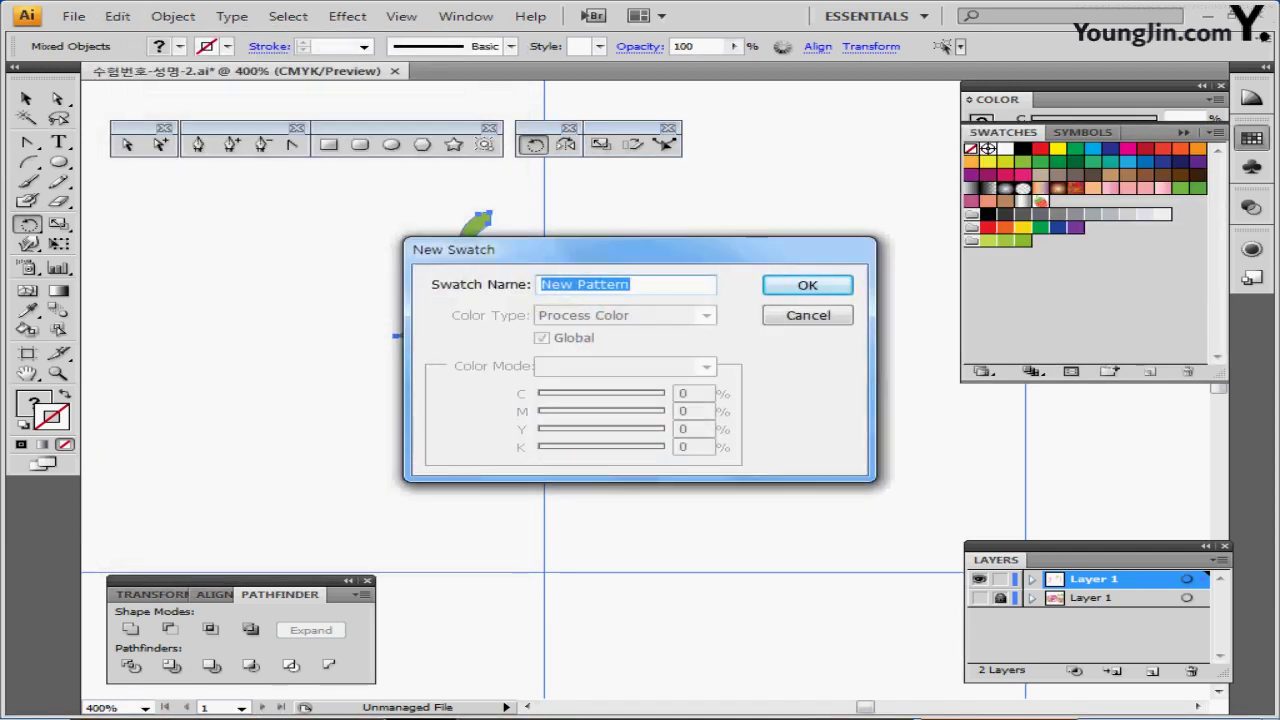
{"action": "type", "text": "딸ㄹ"}
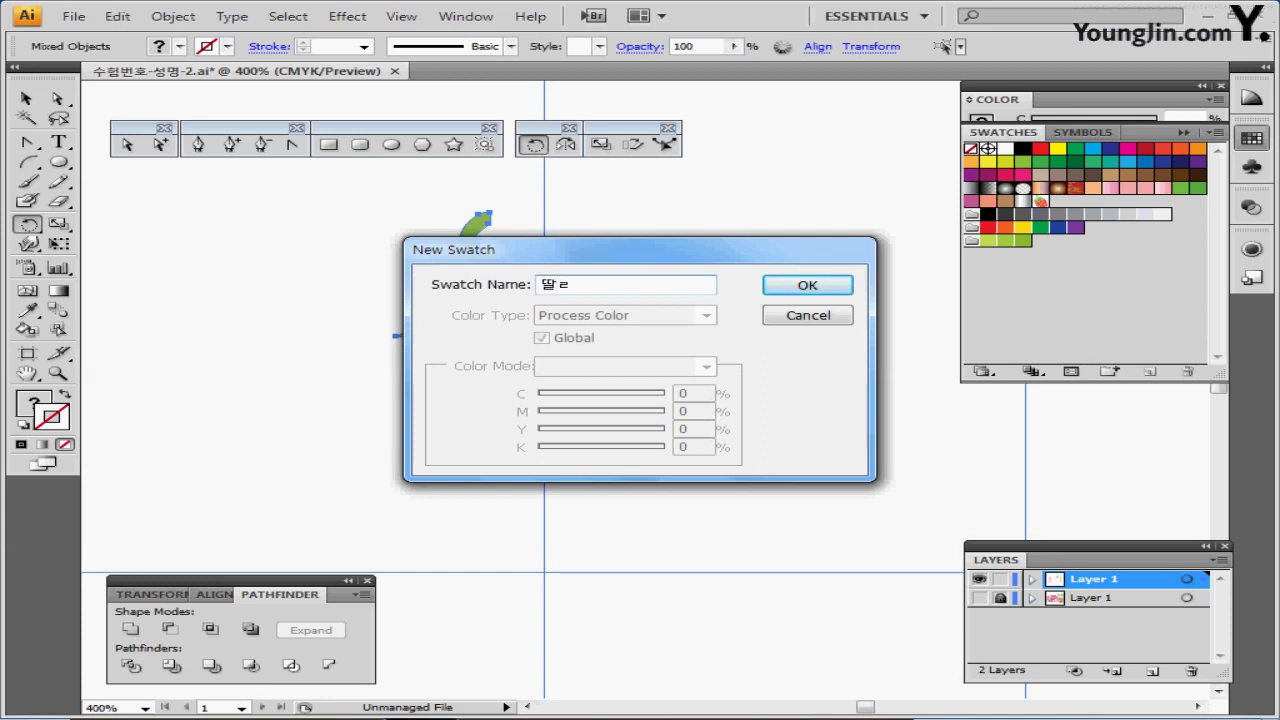
{"action": "type", "text": "기"}
{"action": "key", "text": "Return"}
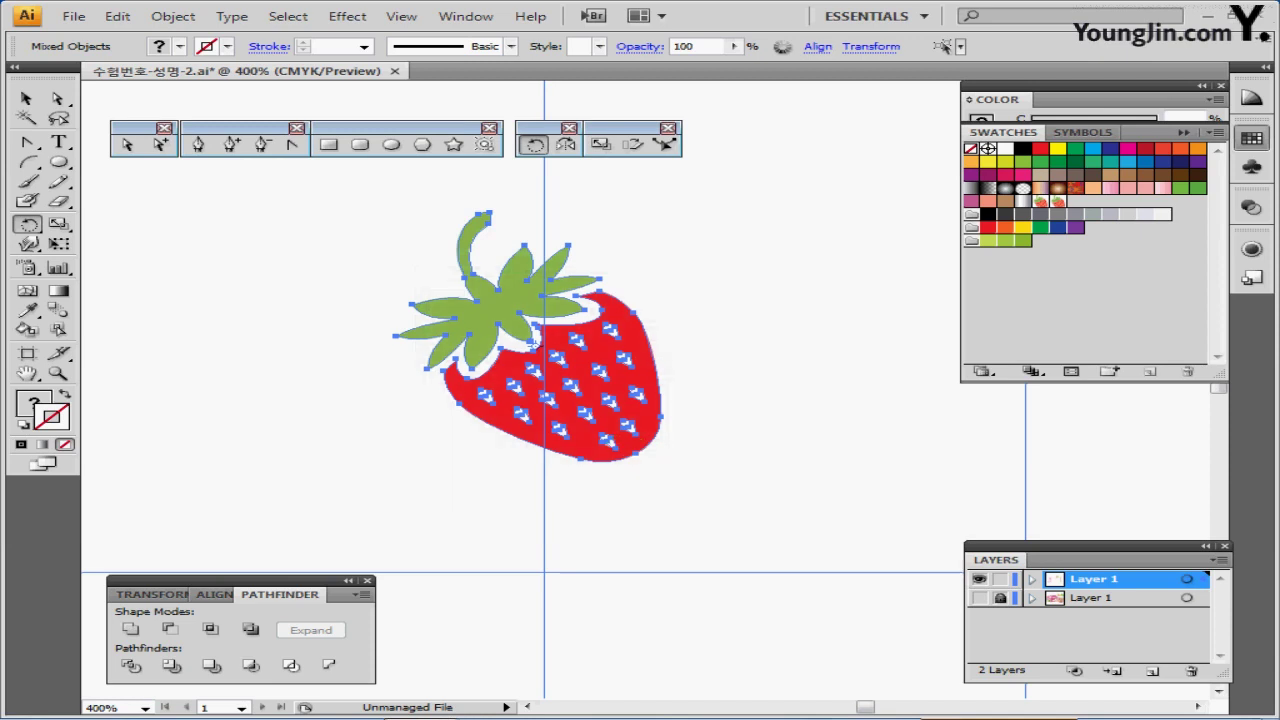
{"action": "left_click", "coordinate": [1252, 138]}
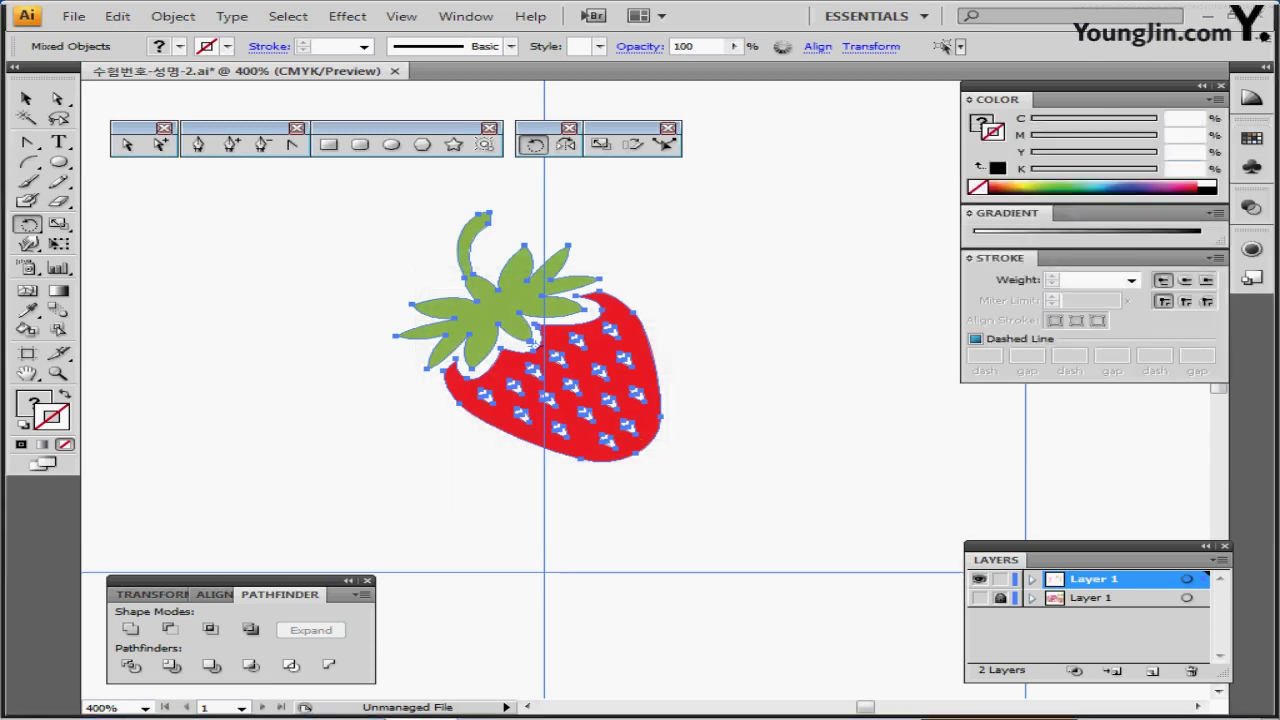
- Create an ellipse 11 mm wide and 14 mm high on the empty area beside the strawberry
{"action": "key", "text": "ctrl+minus"}
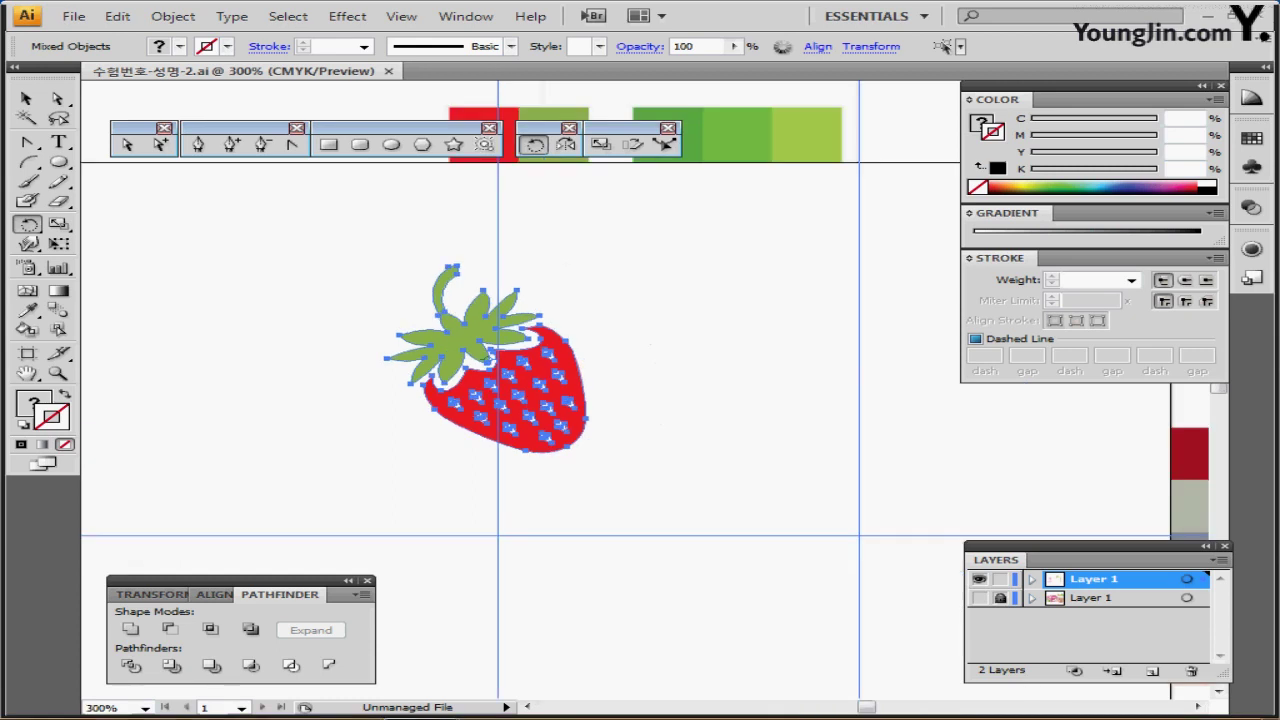
{"action": "key", "text": "ctrl+minus"}
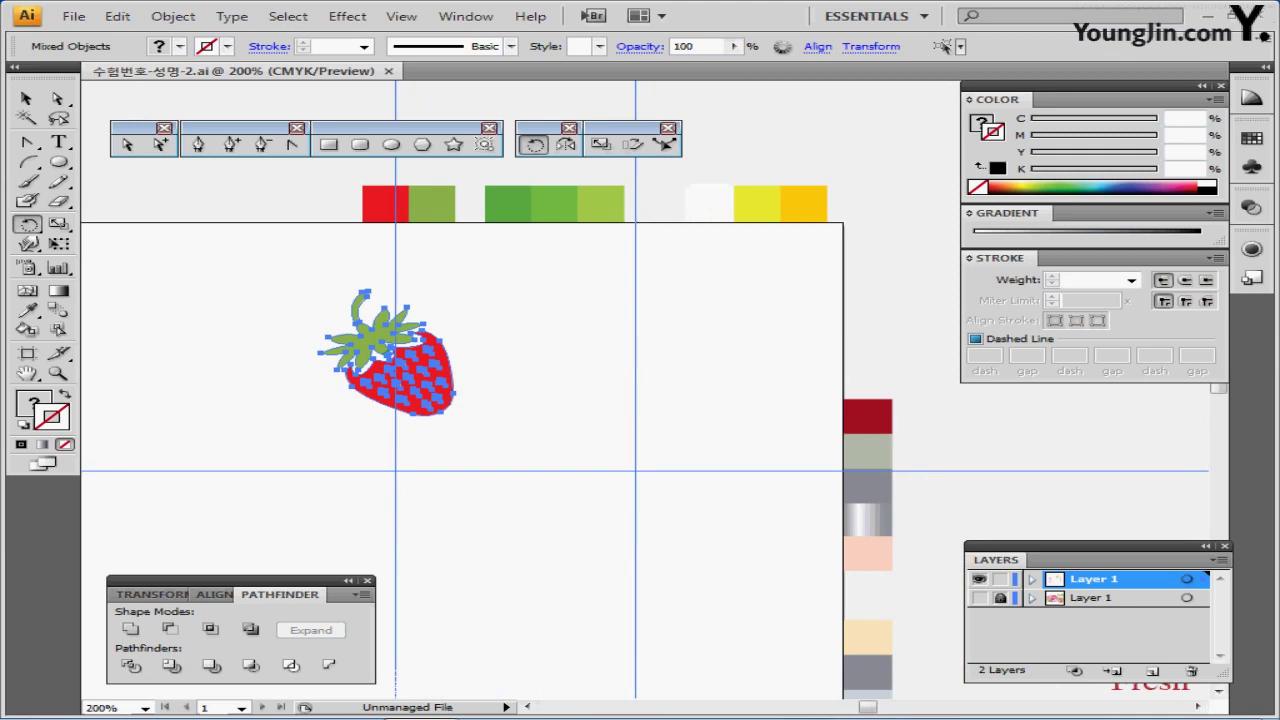
{"action": "key", "text": "l"}
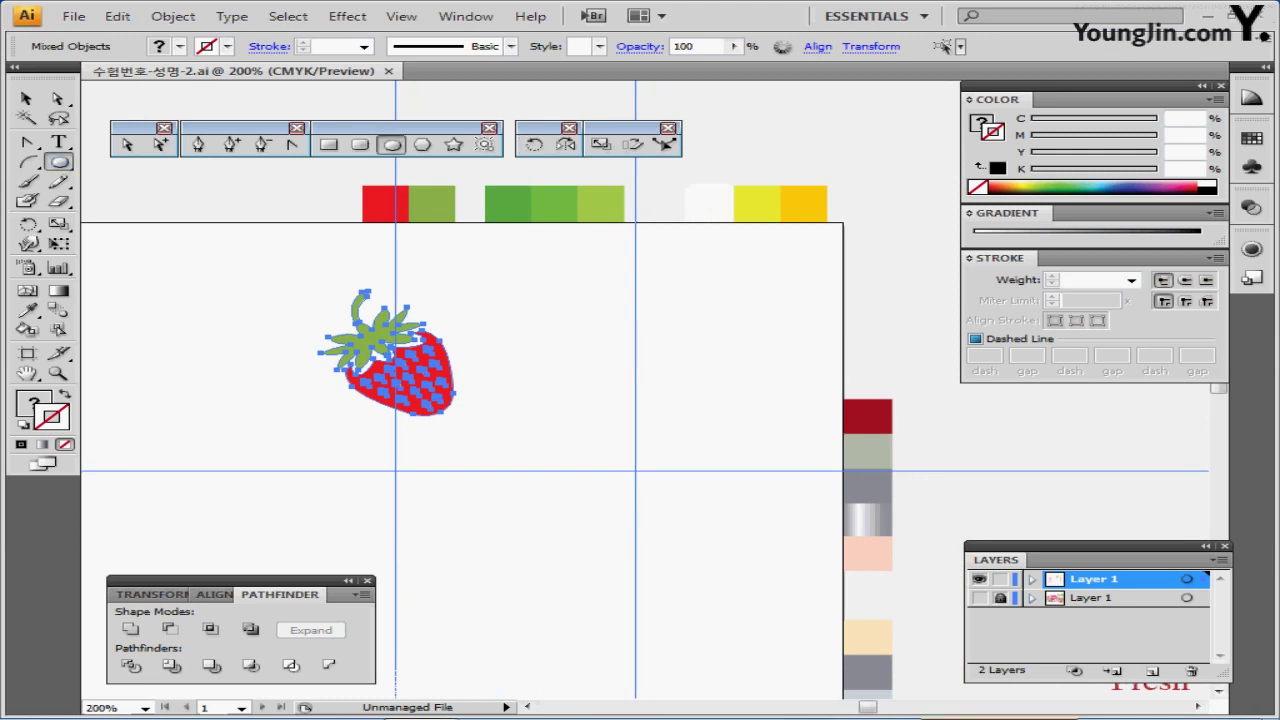
{"action": "key", "text": "ctrl+plus"}
{"action": "key", "text": "ctrl+plus"}
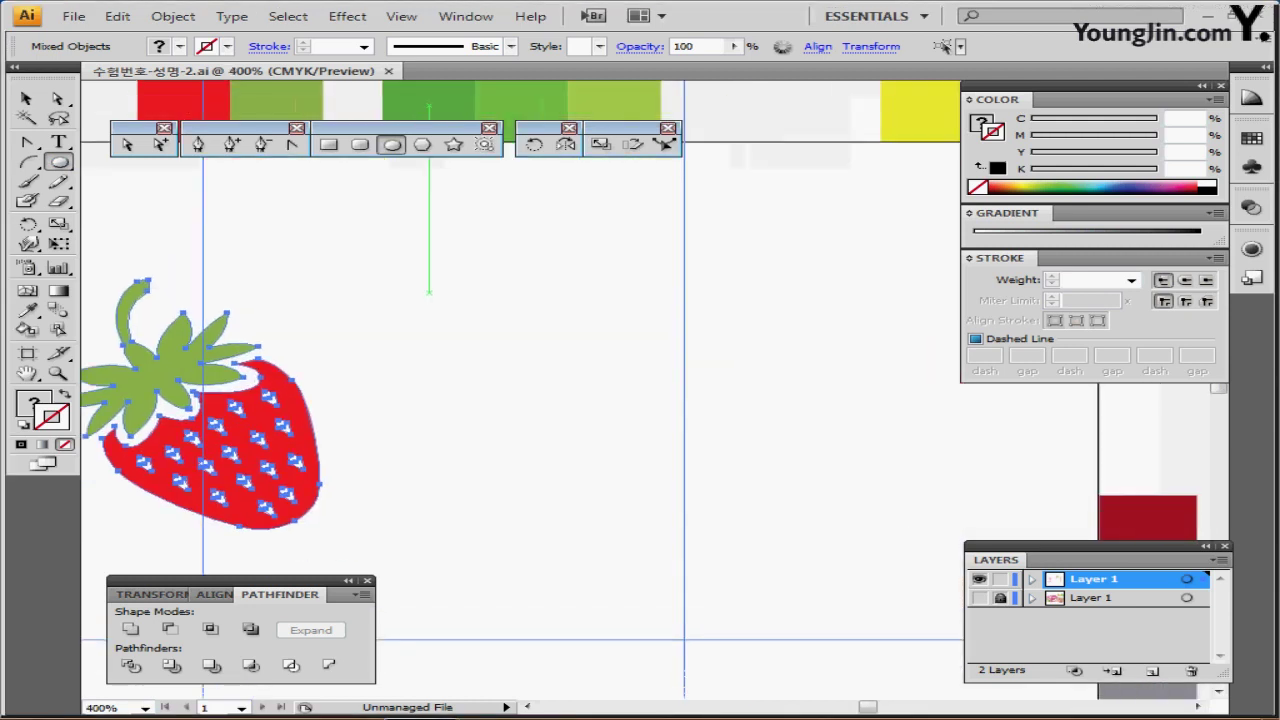
{"action": "left_click", "coordinate": [600, 360]}
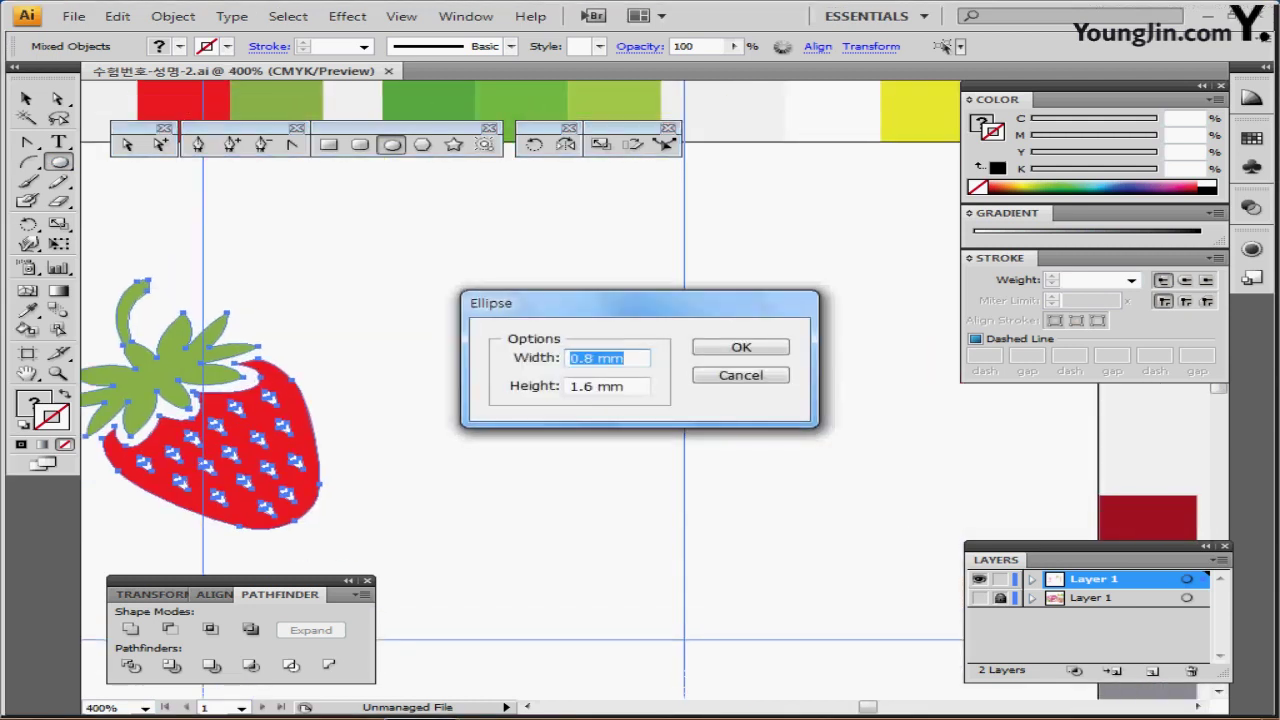
{"action": "type", "text": "11"}
{"action": "key", "text": "Tab"}
{"action": "type", "text": "14"}
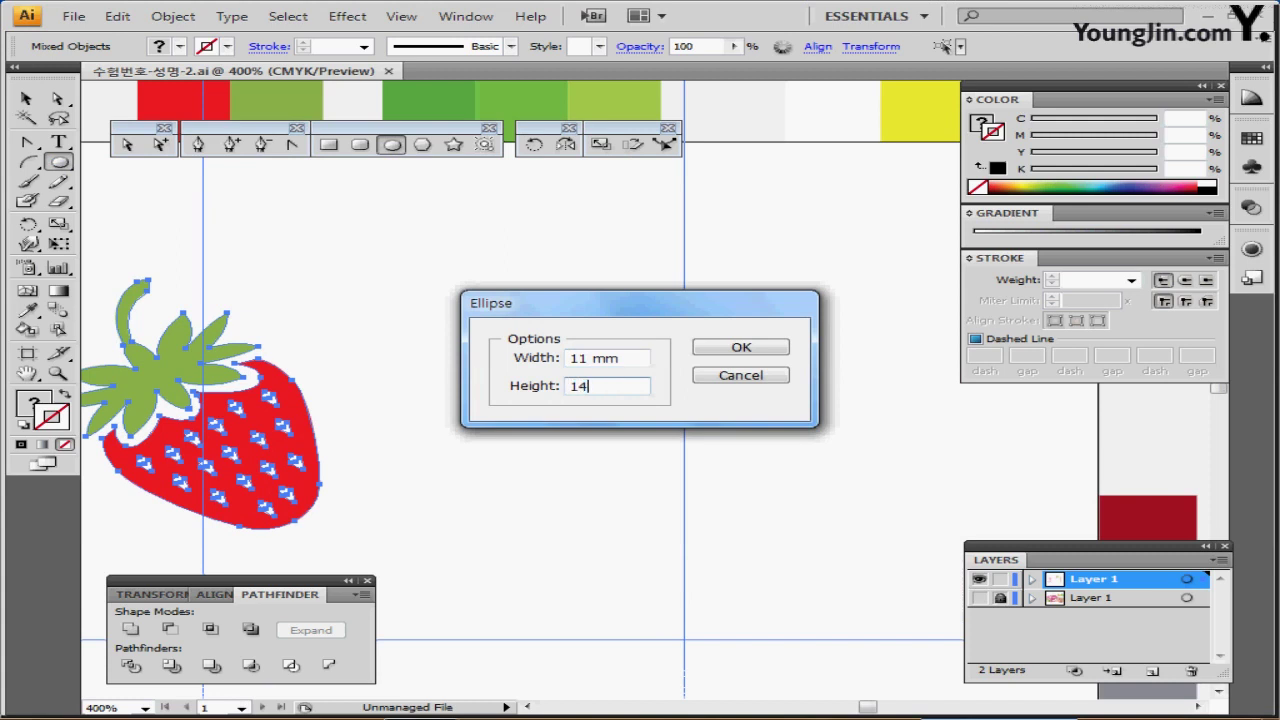
{"action": "key", "text": "Return"}
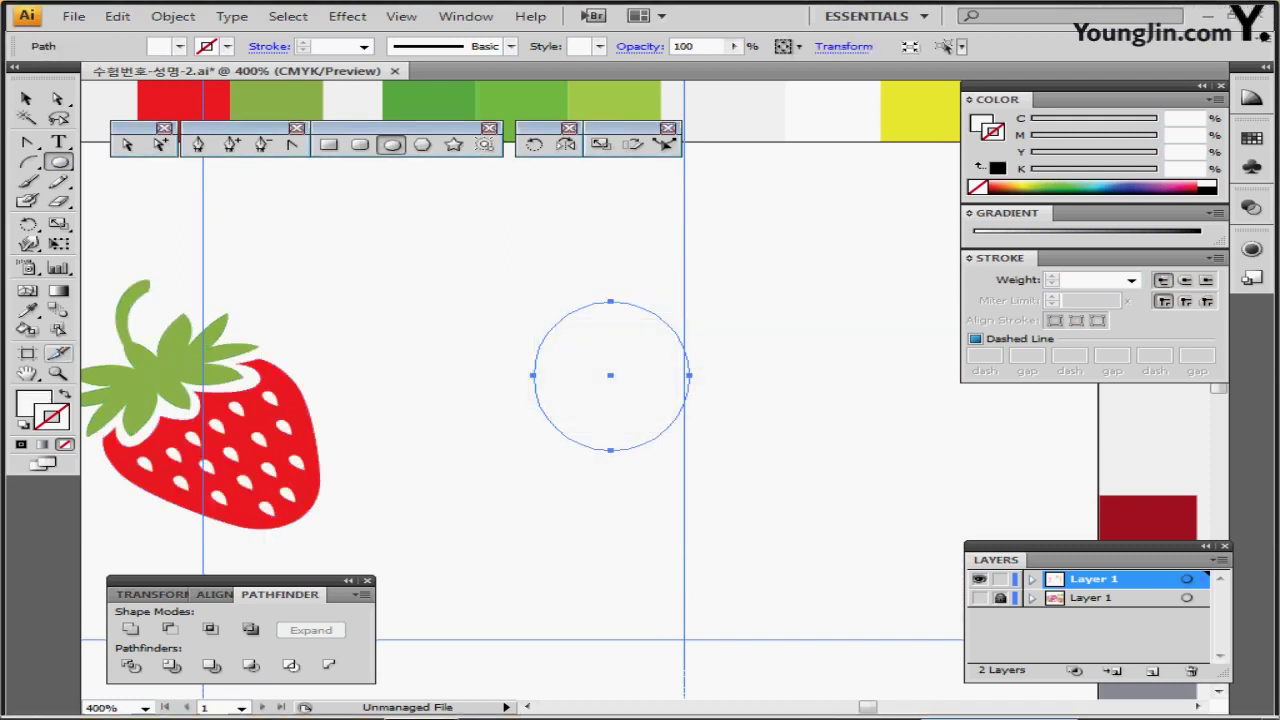
- Apply the default white fill and 1 pt black stroke to the ellipse and centre it on the vertical guide
{"action": "key", "text": "d"}
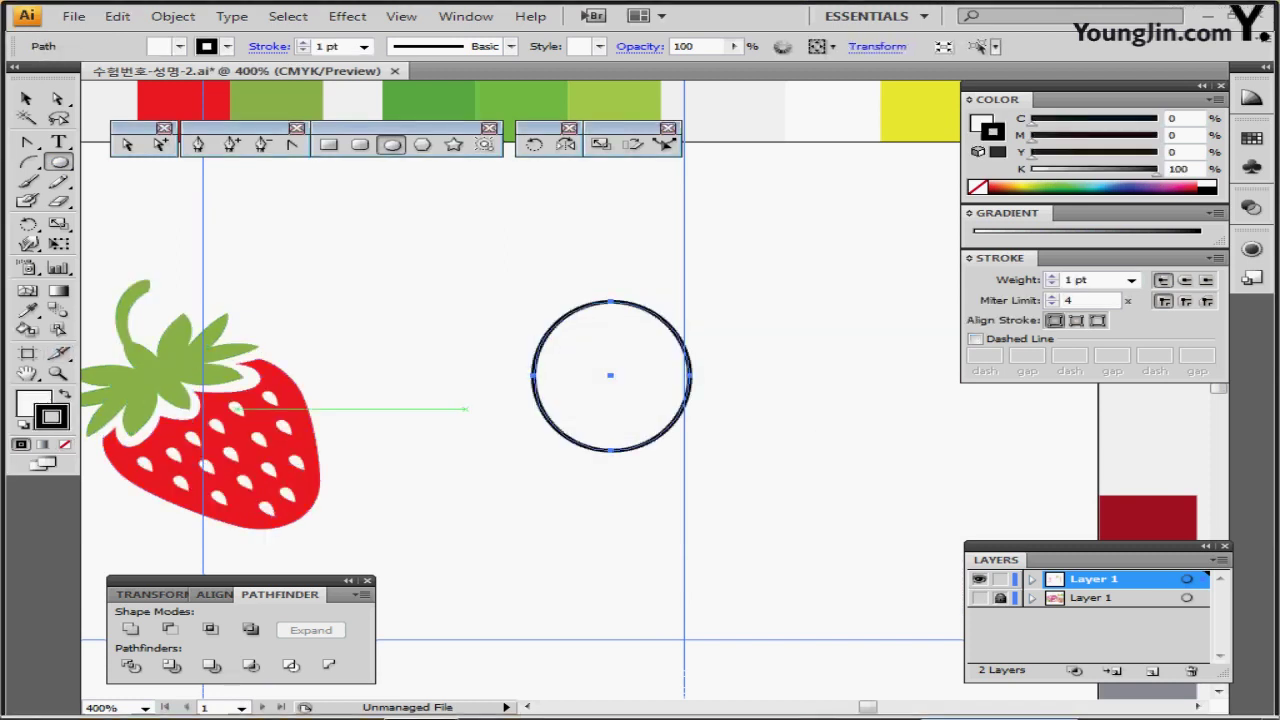
{"action": "key", "text": "ctrl+plus"}
{"action": "left_click_drag", "start_coordinate": [528, 378], "coordinate": [475, 293]}
{"action": "left_click_drag", "start_coordinate": [475, 293], "coordinate": [566, 370]}
- Scale the ellipse's top anchor point uniformly to 80% and raise it slightly to form an egg shape
{"action": "key", "text": "a"}
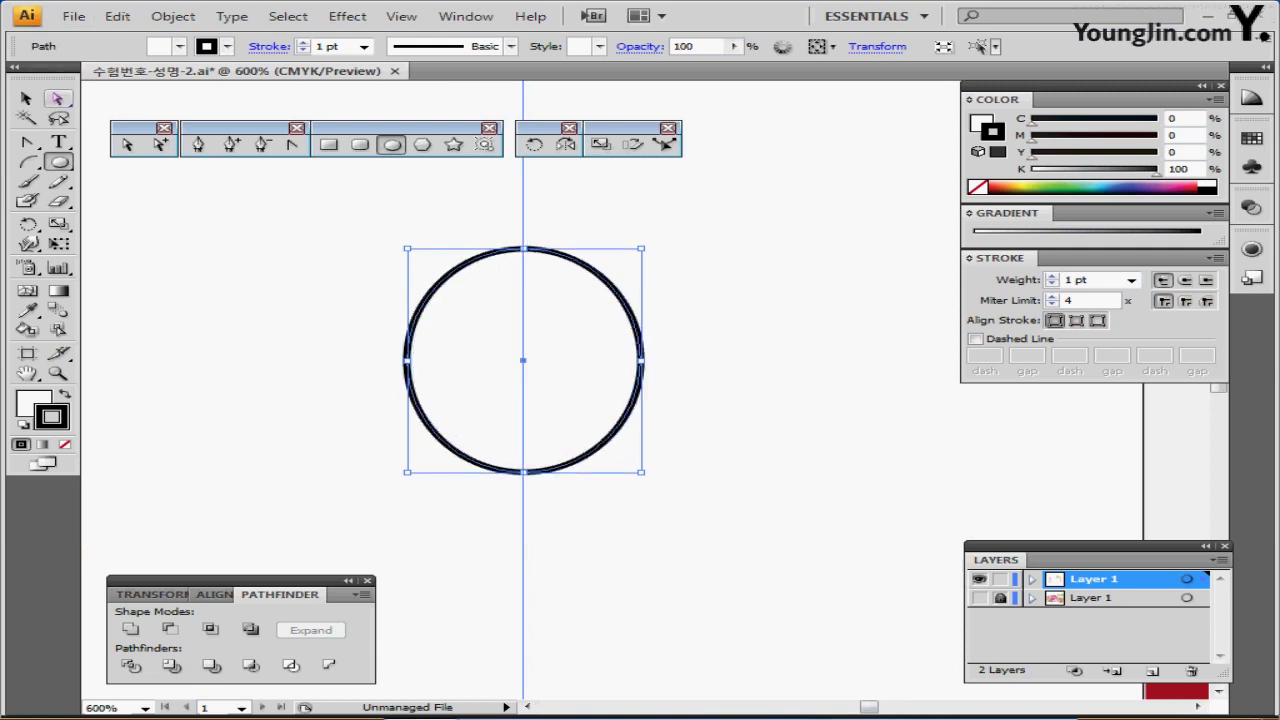
{"action": "left_click_drag", "start_coordinate": [486, 217], "coordinate": [558, 272]}
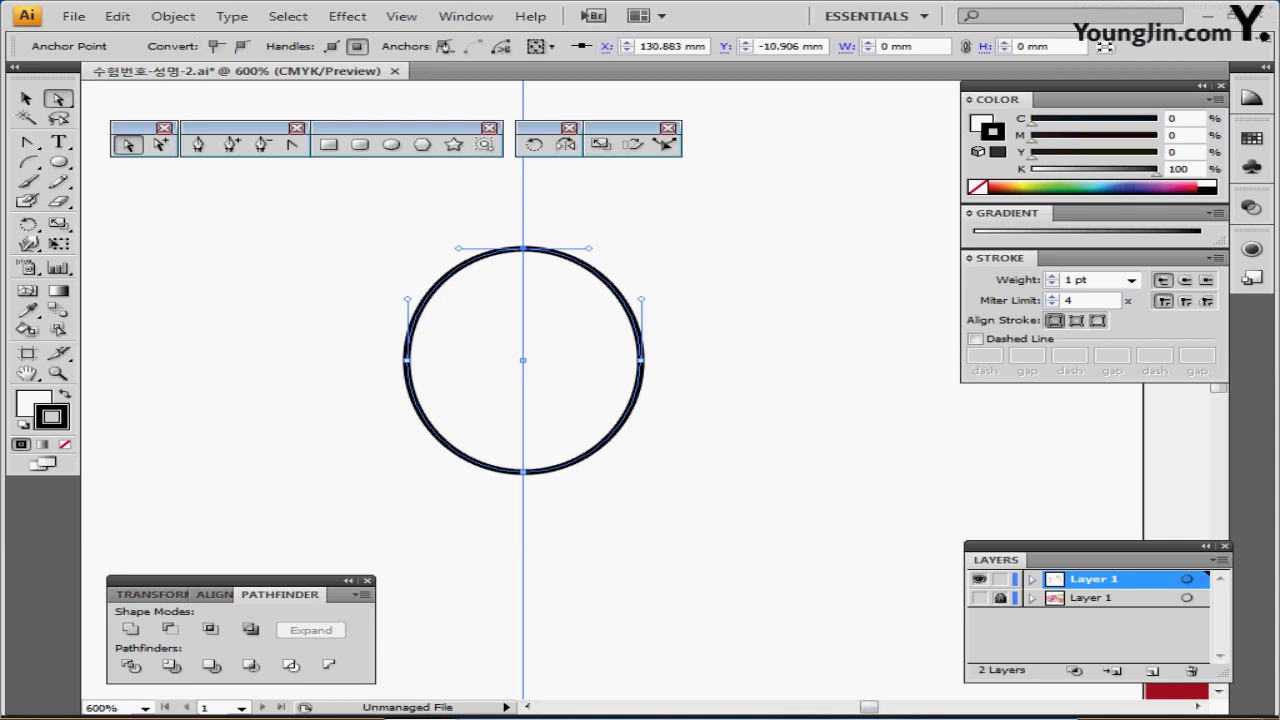
{"action": "left_click", "coordinate": [600, 144]}
{"action": "double_click", "coordinate": [600, 144]}
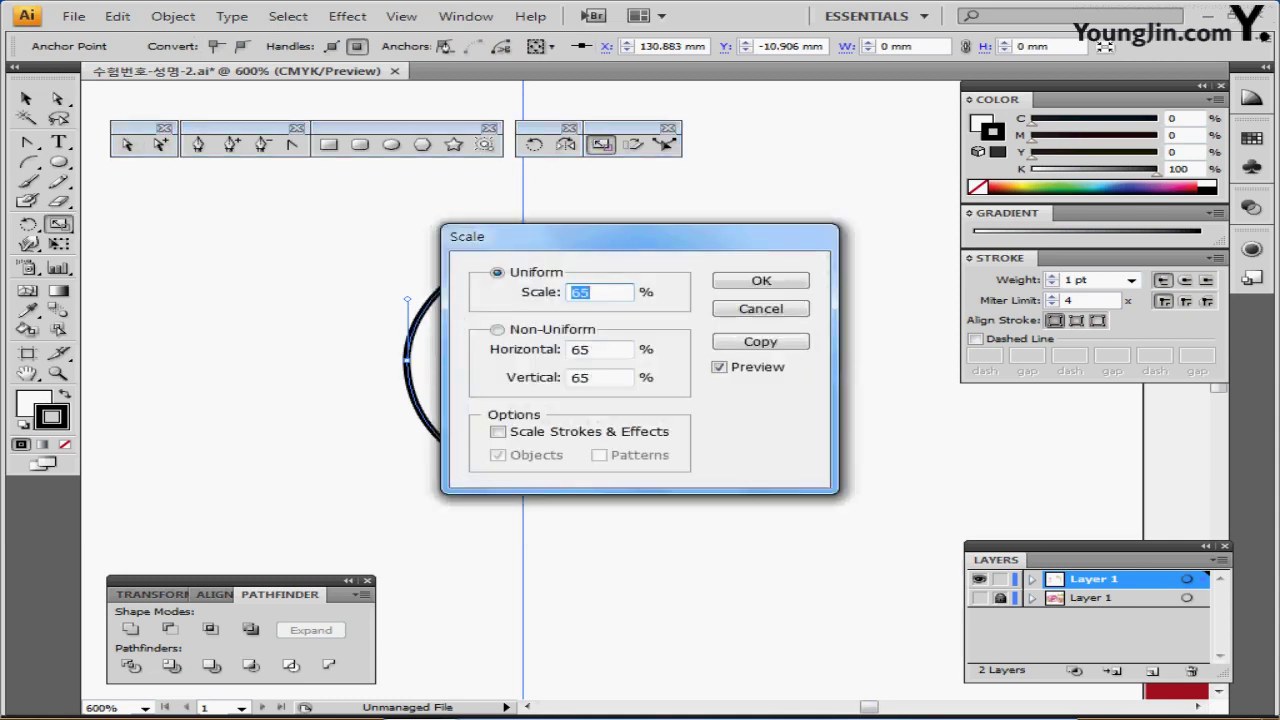
{"action": "type", "text": "80"}
{"action": "key", "text": "Return"}
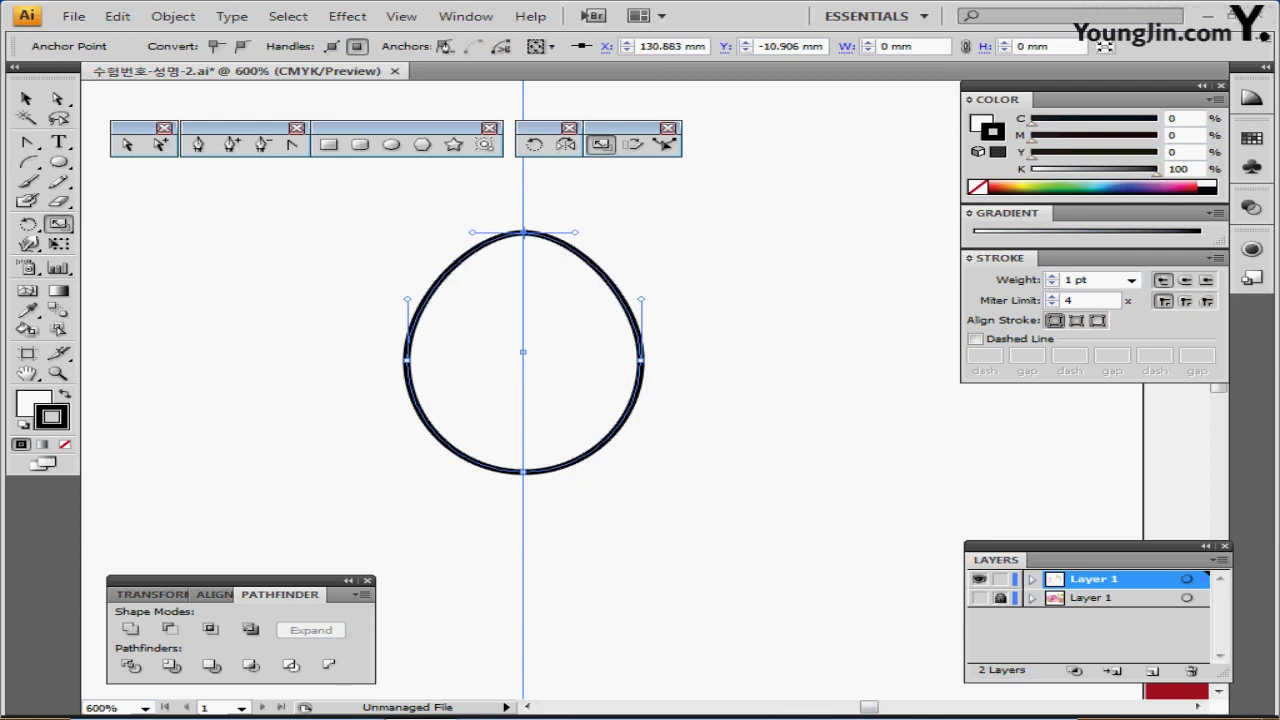
- Raise the egg shape's top anchor point slightly further and deselect the shape
{"action": "key", "text": "Up"}
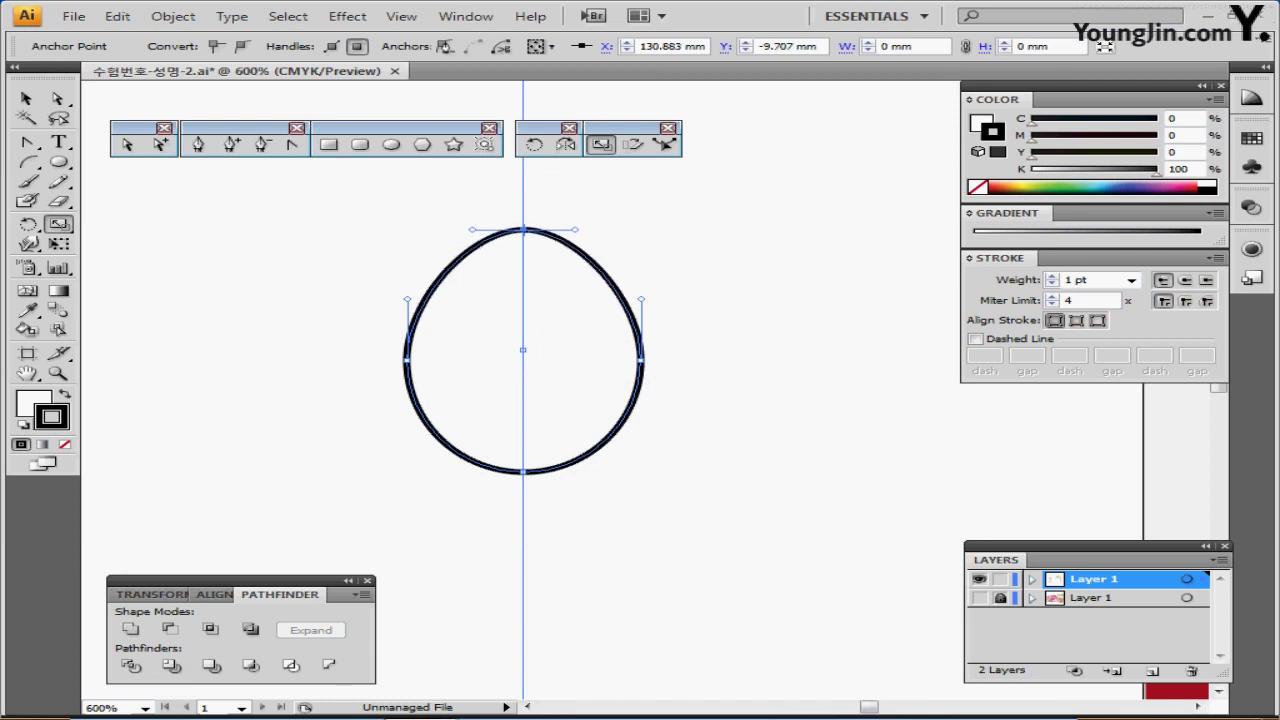
{"action": "key", "text": "ctrl+shift+a"}
{"action": "left_click_drag", "start_coordinate": [523, 350], "coordinate": [498, 305]}
- Start the Zig Zag distortion effect on the whole egg shape with live preview turned on
{"action": "key", "text": "ctrl+a"}
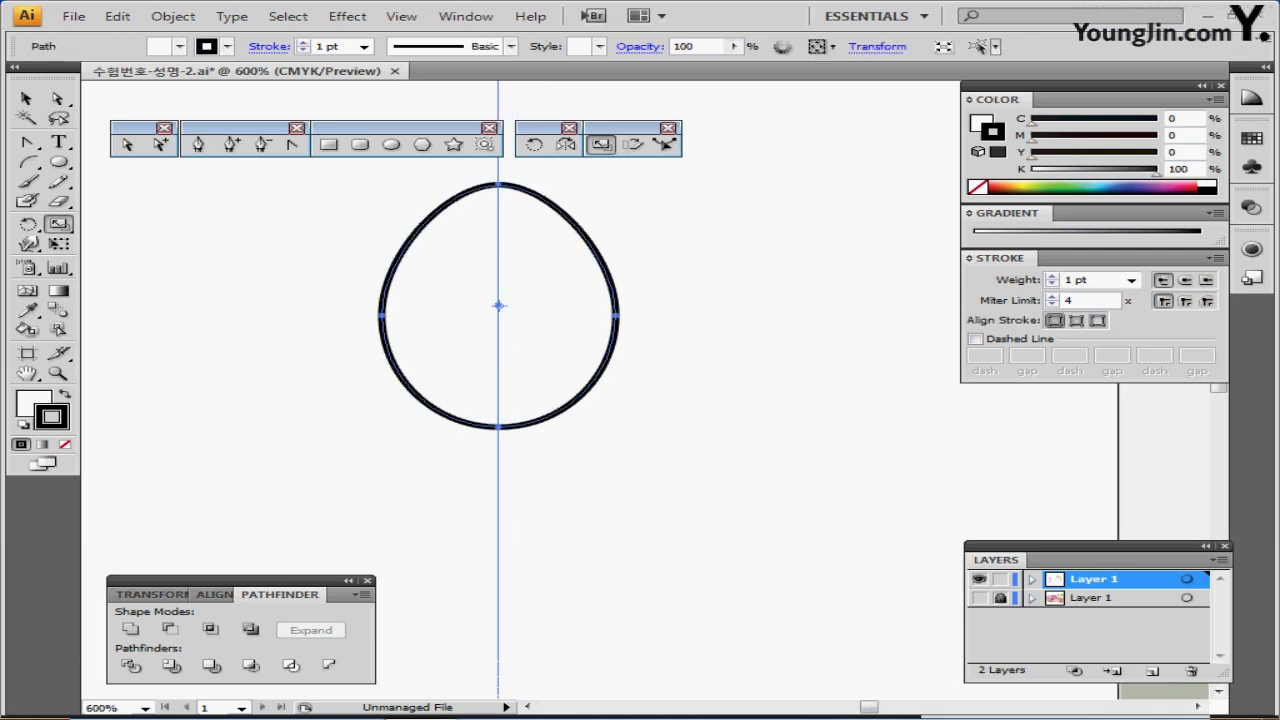
{"action": "key", "text": "Down"}
{"action": "key", "text": "Down"}
{"action": "key", "text": "Down"}
{"action": "key", "text": "Down"}
{"action": "key", "text": "Down"}
{"action": "key", "text": "Down"}
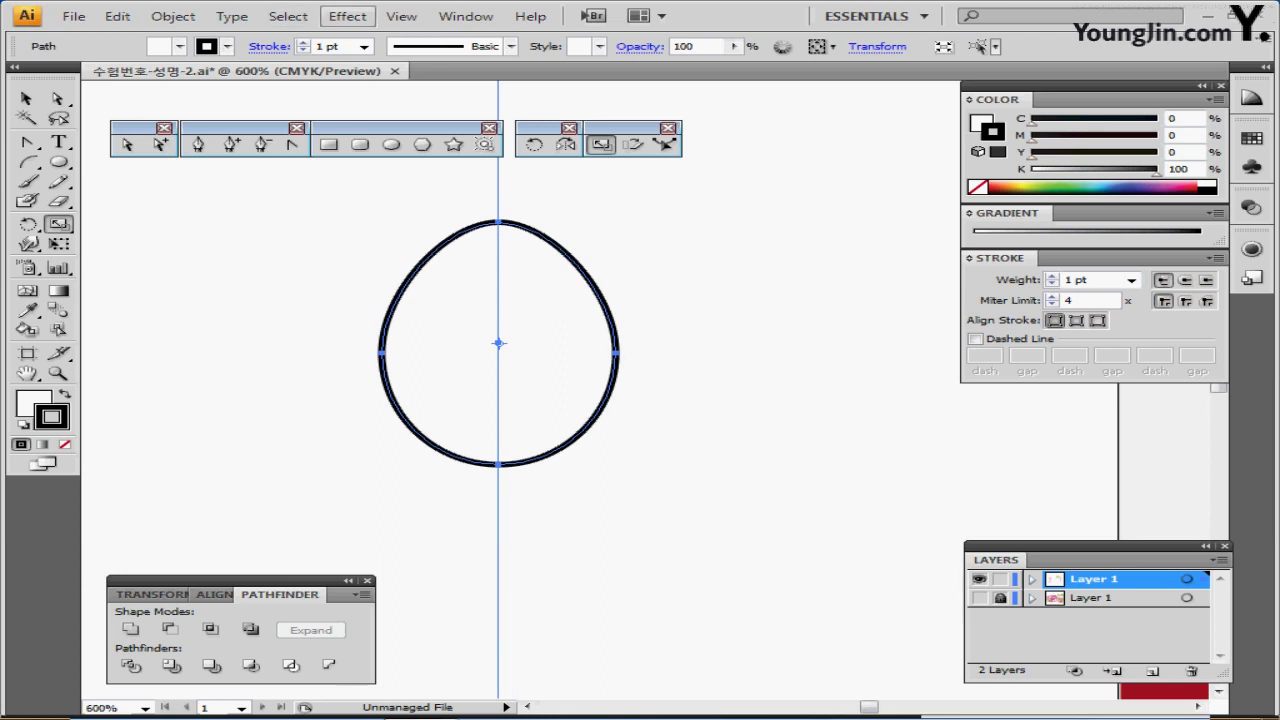
{"action": "left_click", "coordinate": [347, 16]}
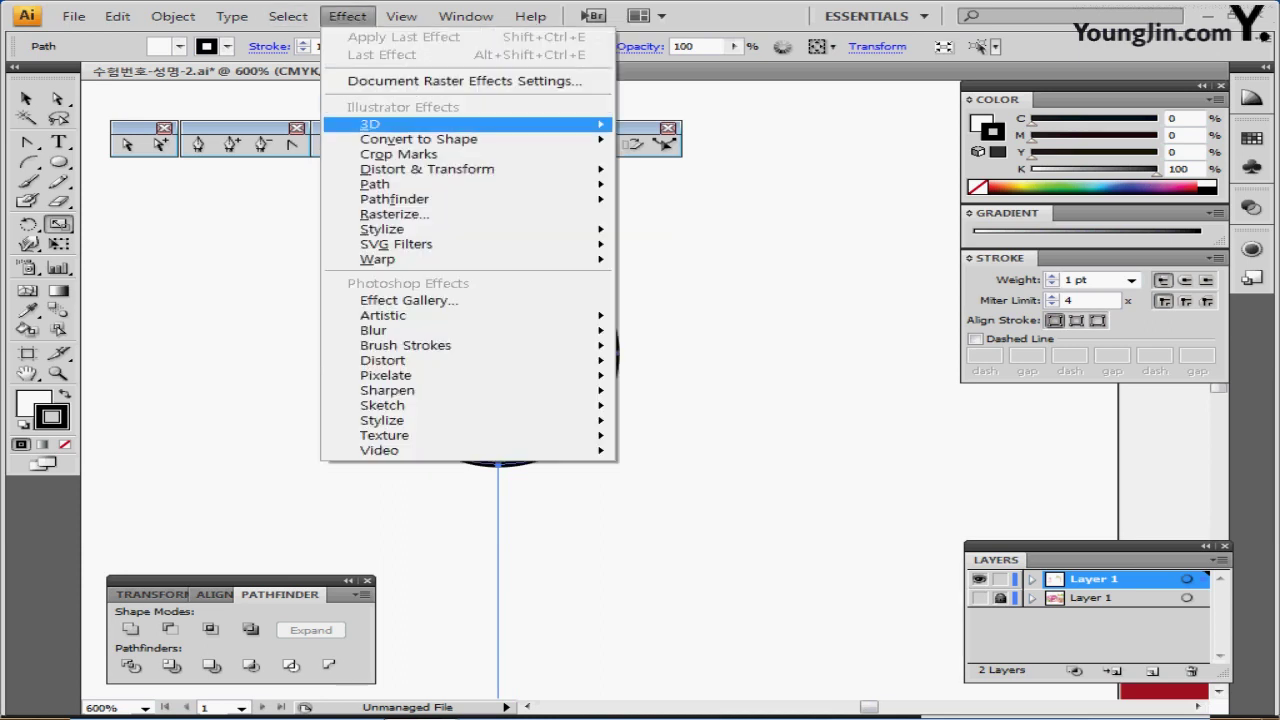
{"action": "mouse_move", "coordinate": [427, 169]}
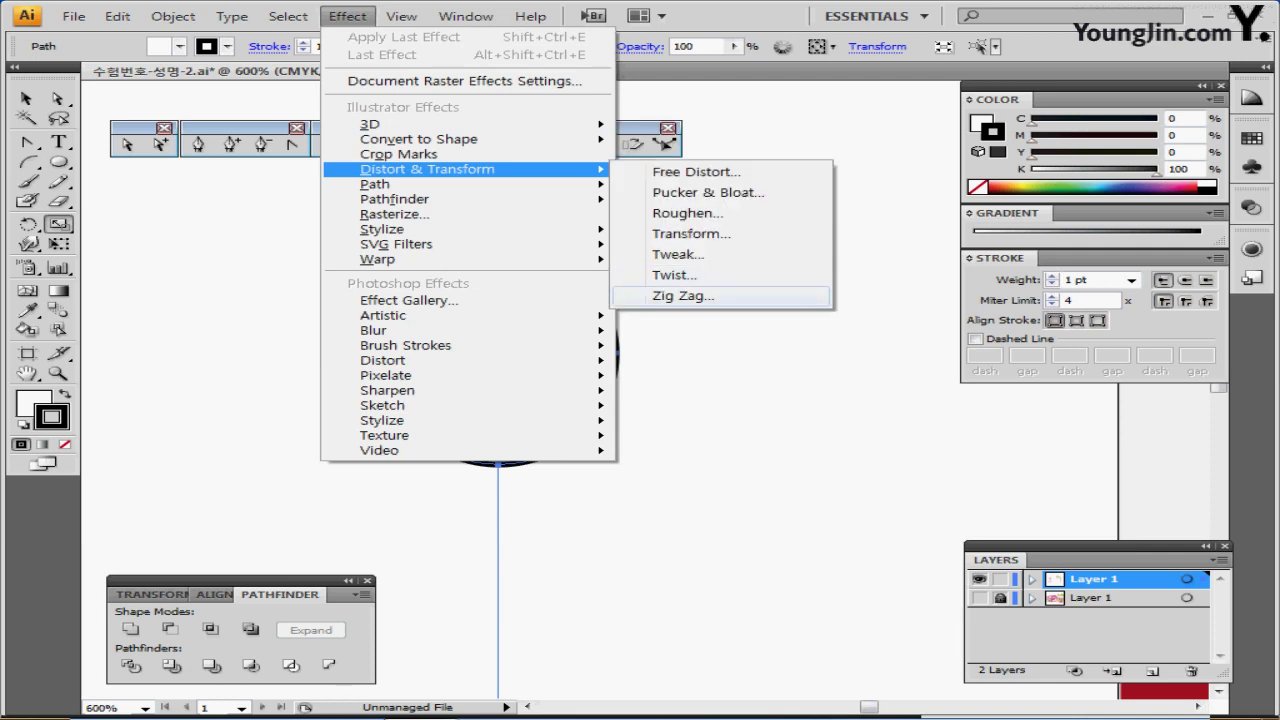
{"action": "left_click", "coordinate": [684, 296]}
{"action": "left_click_drag", "start_coordinate": [640, 249], "coordinate": [867, 214]}
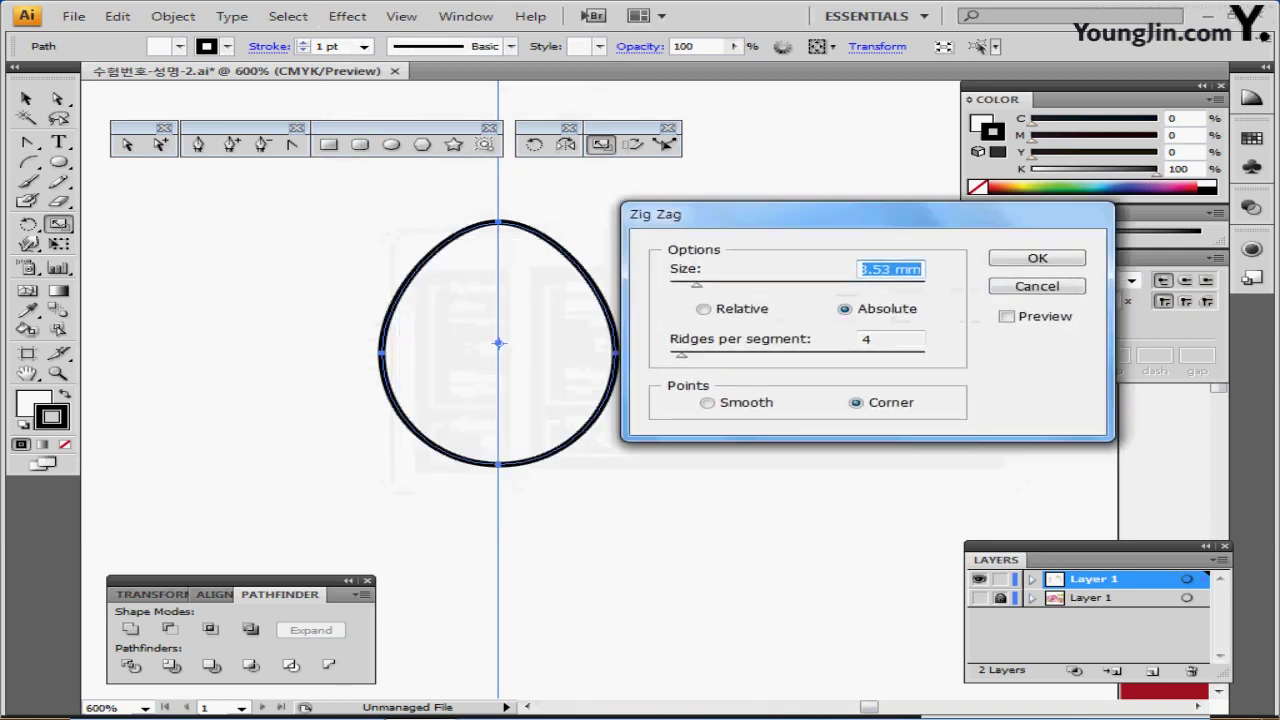
{"action": "mouse_move", "coordinate": [750, 214]}
{"action": "left_mouse_down"}
{"action": "mouse_move", "coordinate": [764, 216]}
{"action": "mouse_move", "coordinate": [781, 183]}
{"action": "mouse_move", "coordinate": [774, 222]}
{"action": "left_mouse_up"}
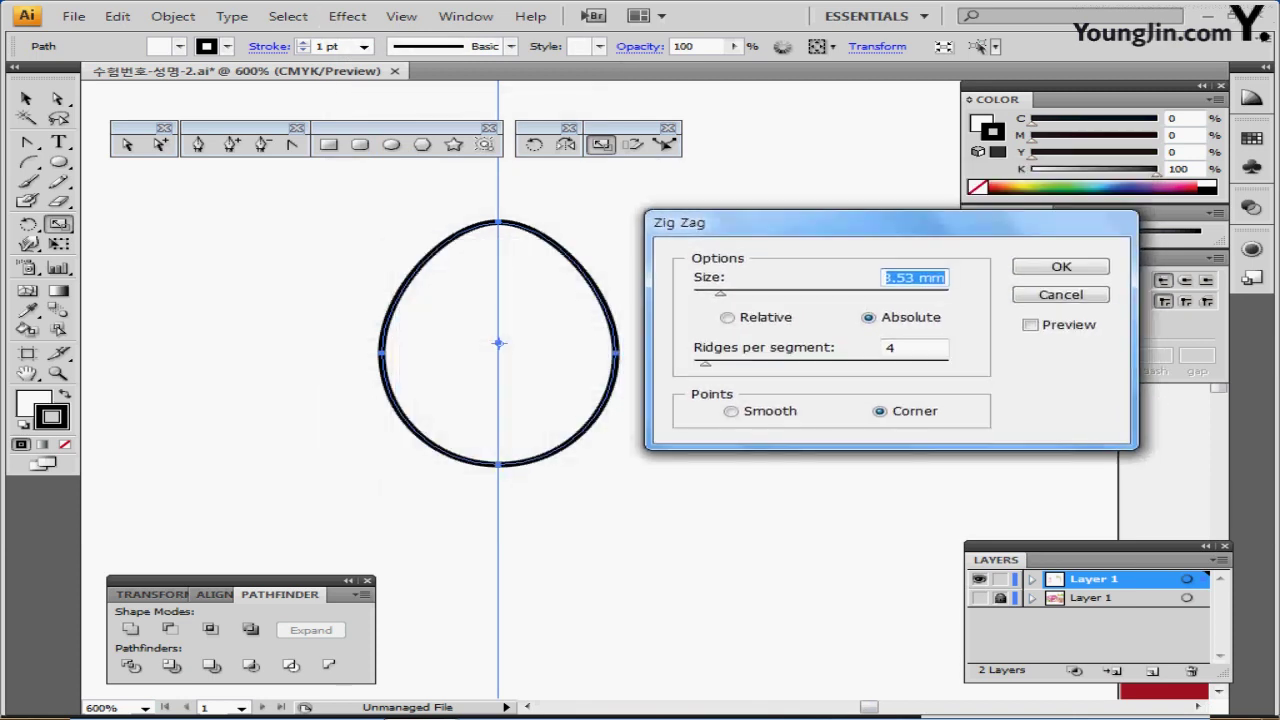
{"action": "left_click", "coordinate": [1030, 324]}
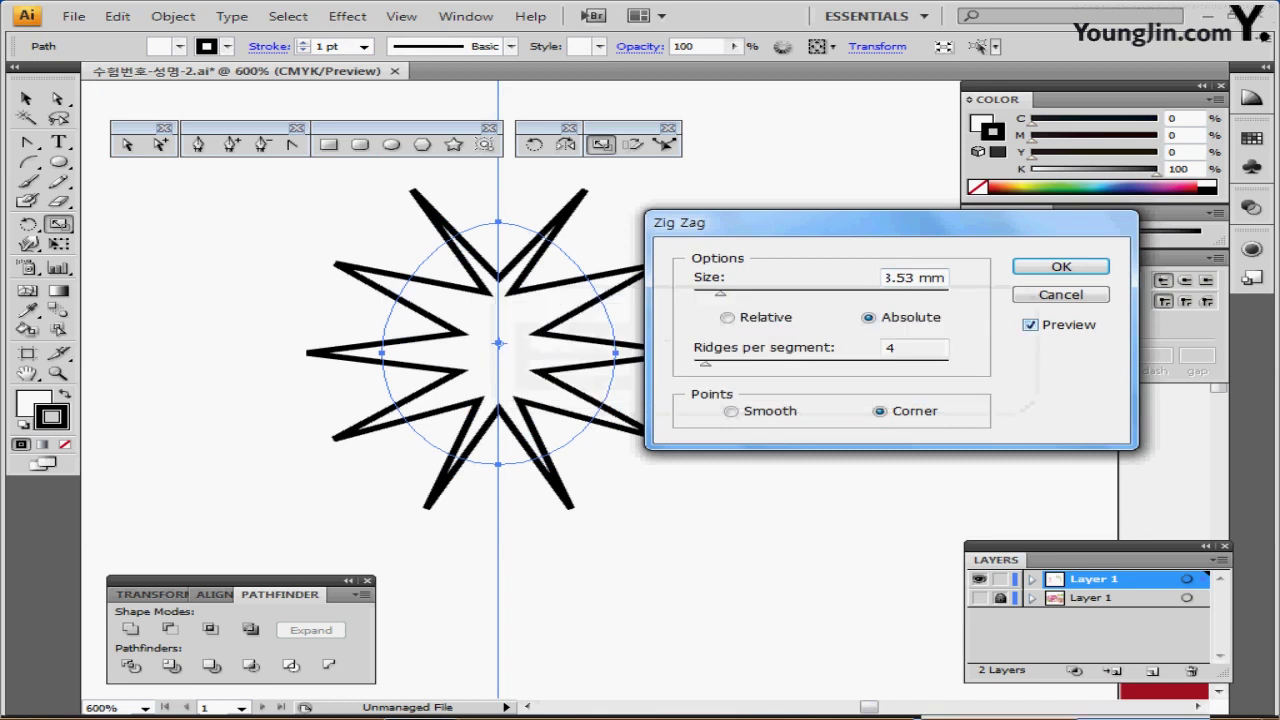
- Set the Zig Zag effect to 0.5 mm absolute size, 11 ridges per segment and corner points, and apply it
{"action": "double_click", "coordinate": [914, 278]}
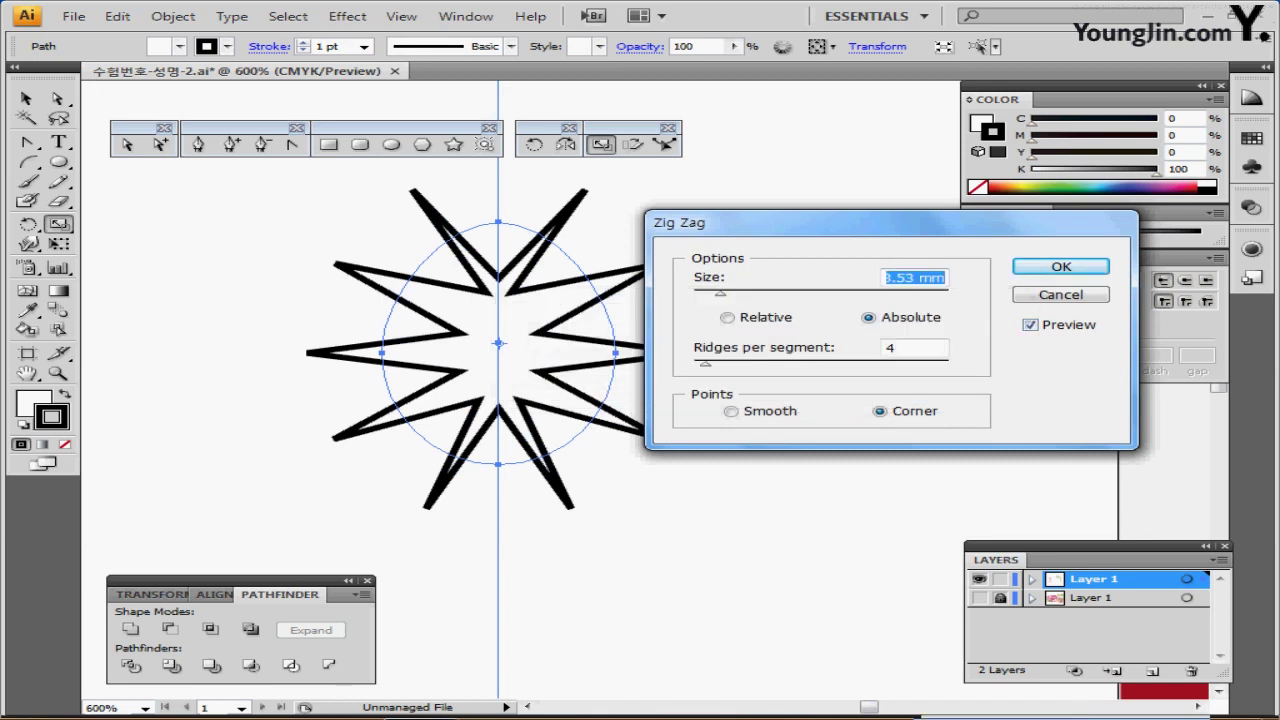
{"action": "type", "text": "0.5"}
{"action": "key", "text": "Tab"}
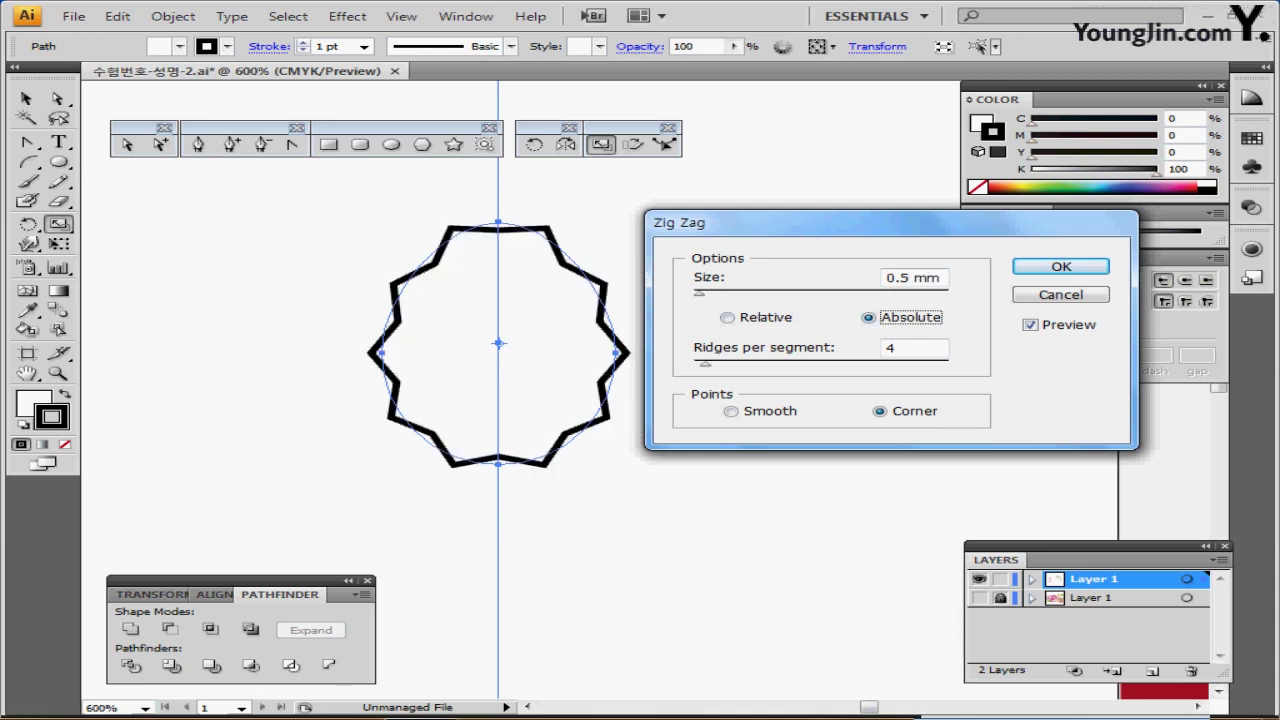
{"action": "key", "text": "Tab"}
{"action": "type", "text": "11"}
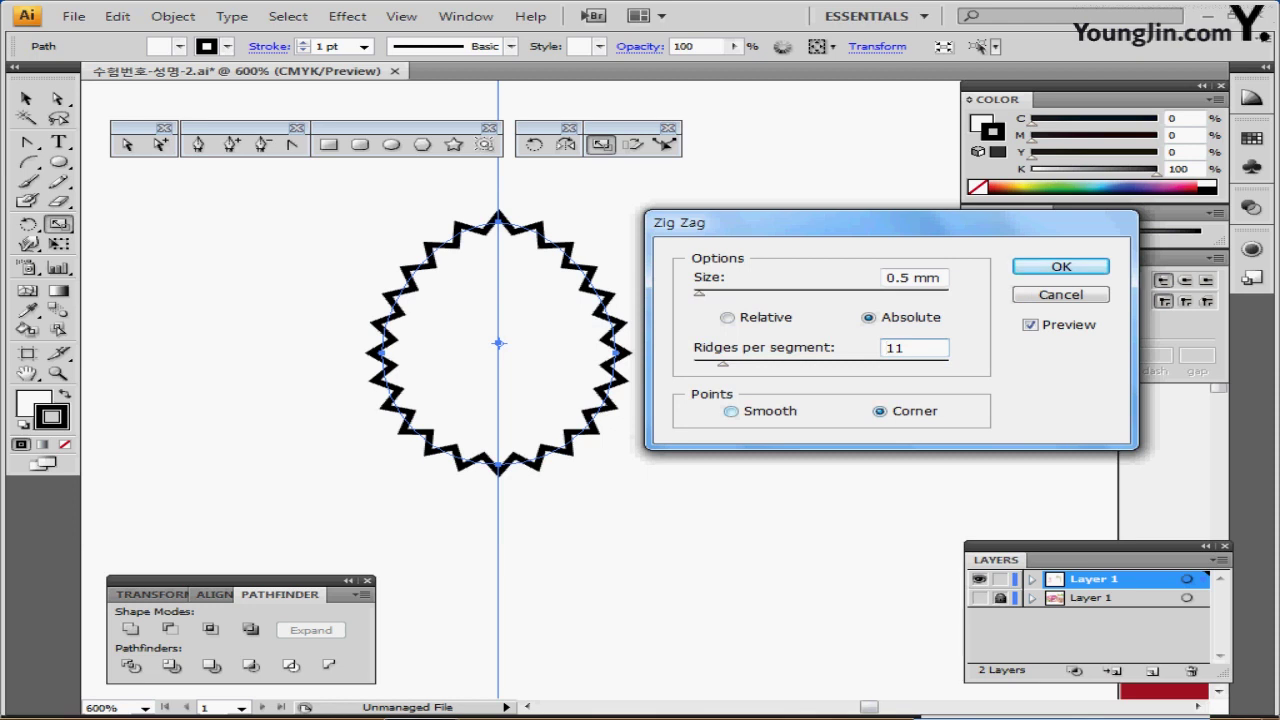
{"action": "left_click", "coordinate": [732, 411]}
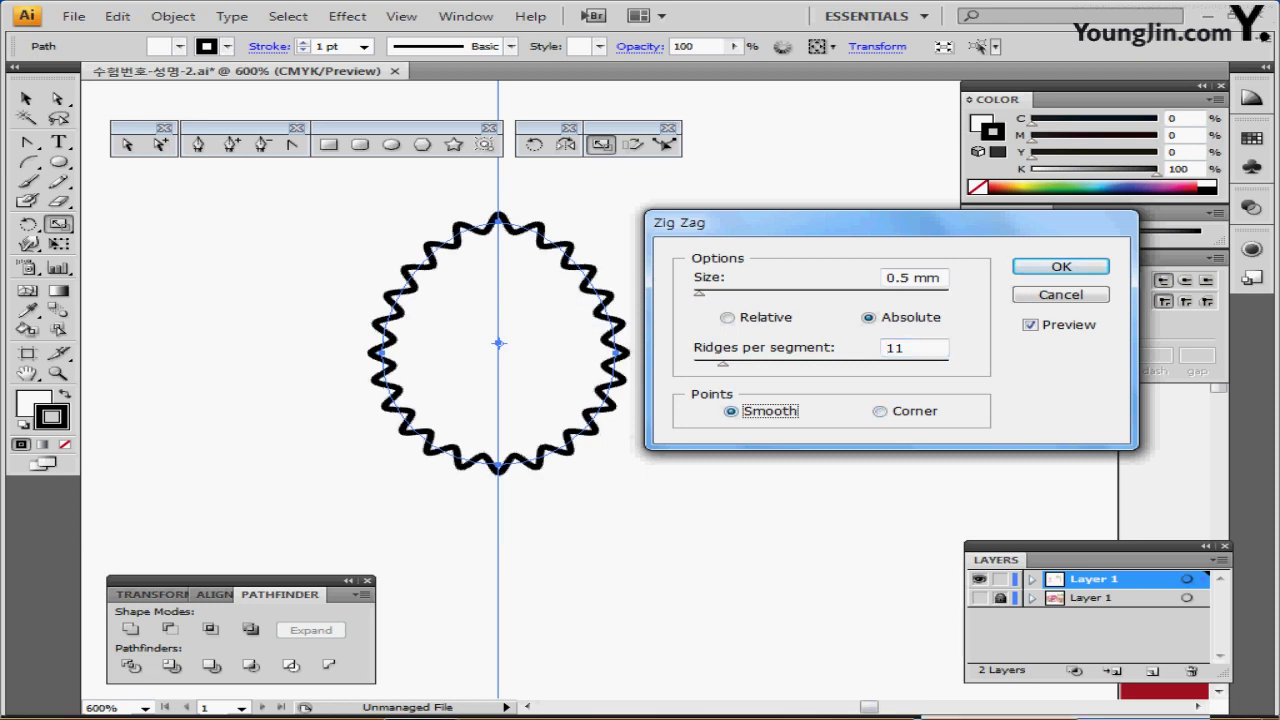
{"action": "left_click", "coordinate": [880, 411]}
{"action": "key", "text": "Return"}
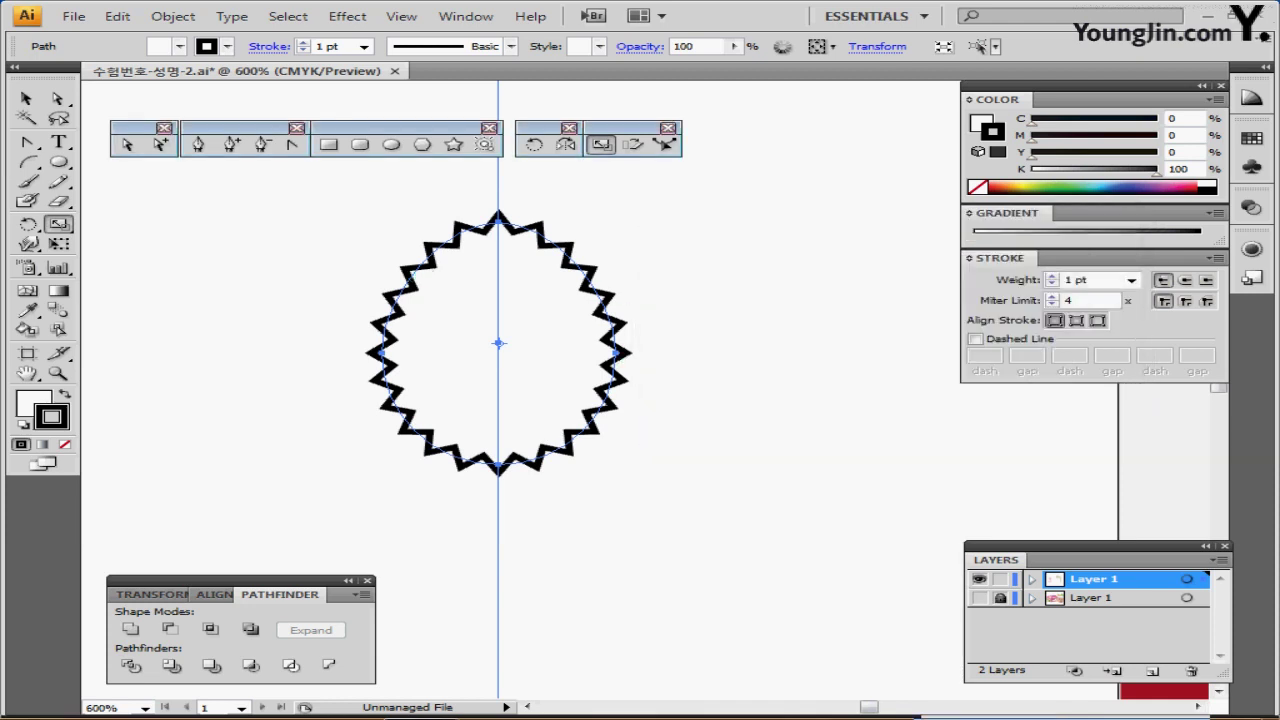
- Expand the appearance of the zigzag egg shape into editable paths and deselect it
{"action": "left_click", "coordinate": [173, 16]}
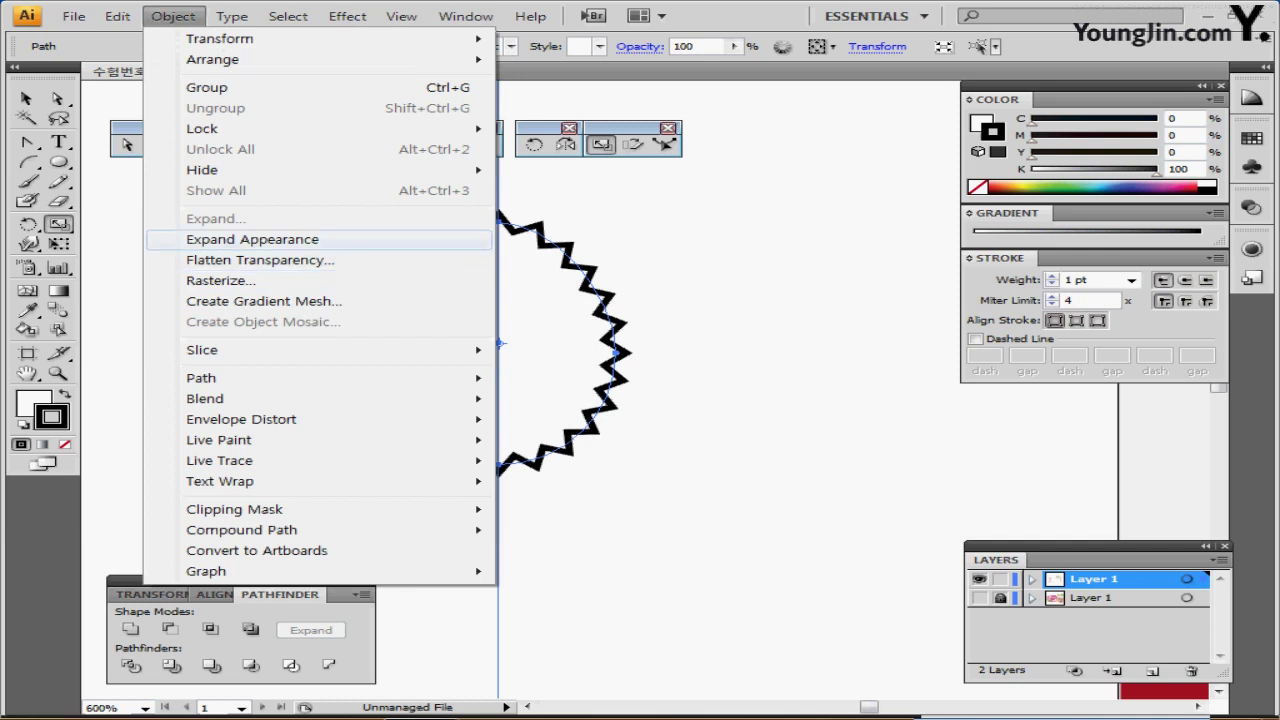
{"action": "left_click", "coordinate": [252, 240]}
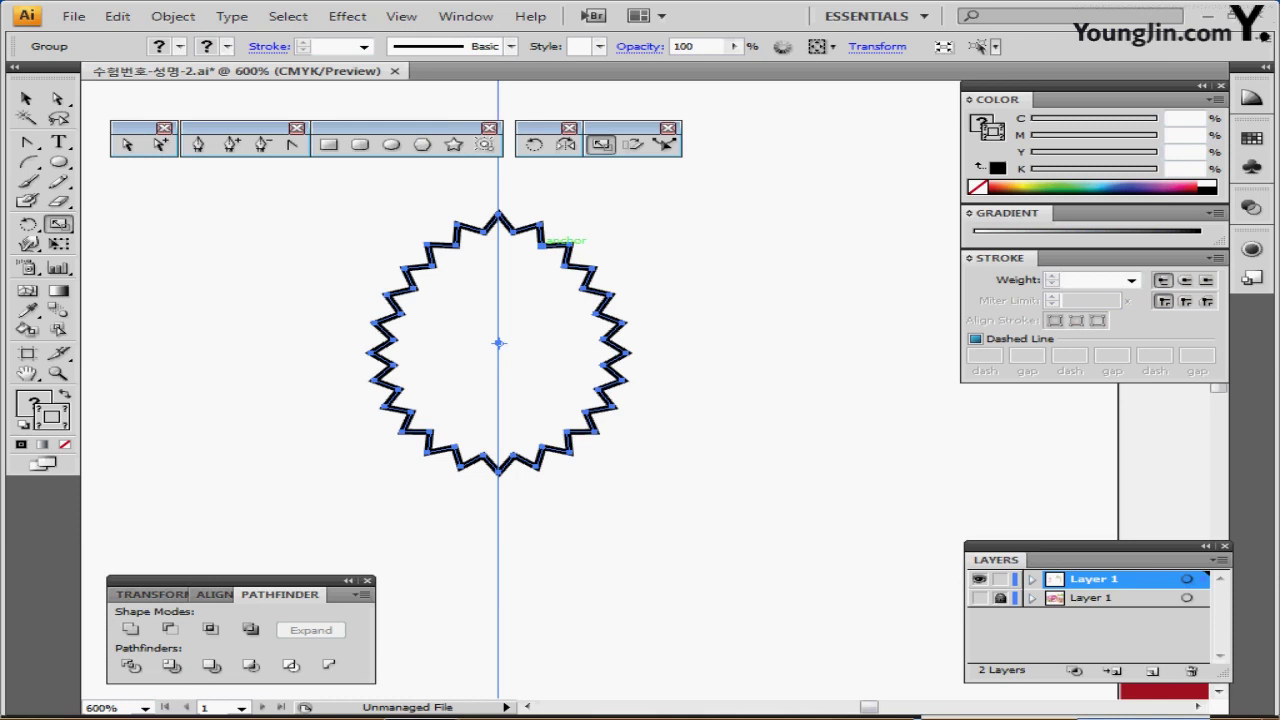
{"action": "key", "text": "ctrl+shift+a"}
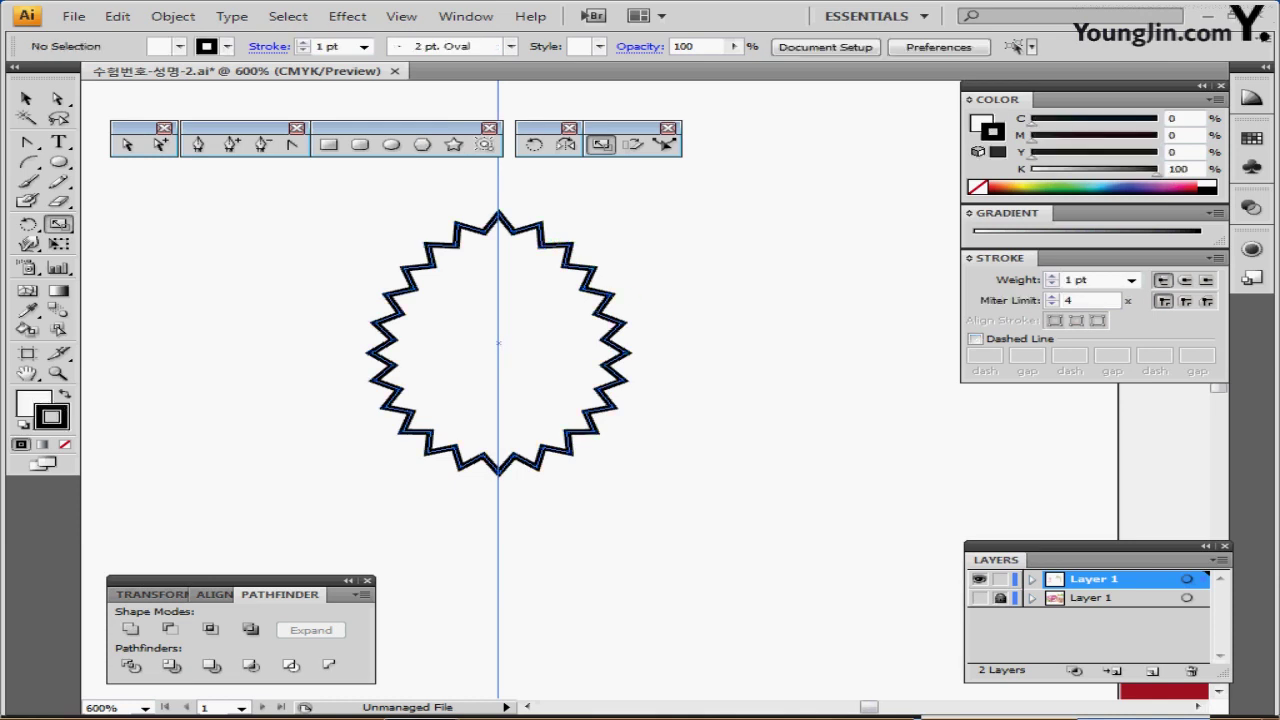
- Draw a downward-bulging curve about 6 mm wide from the guide across the shape's lower right edge, with no fill
{"action": "left_click_drag", "start_coordinate": [640, 400], "coordinate": [625, 366]}
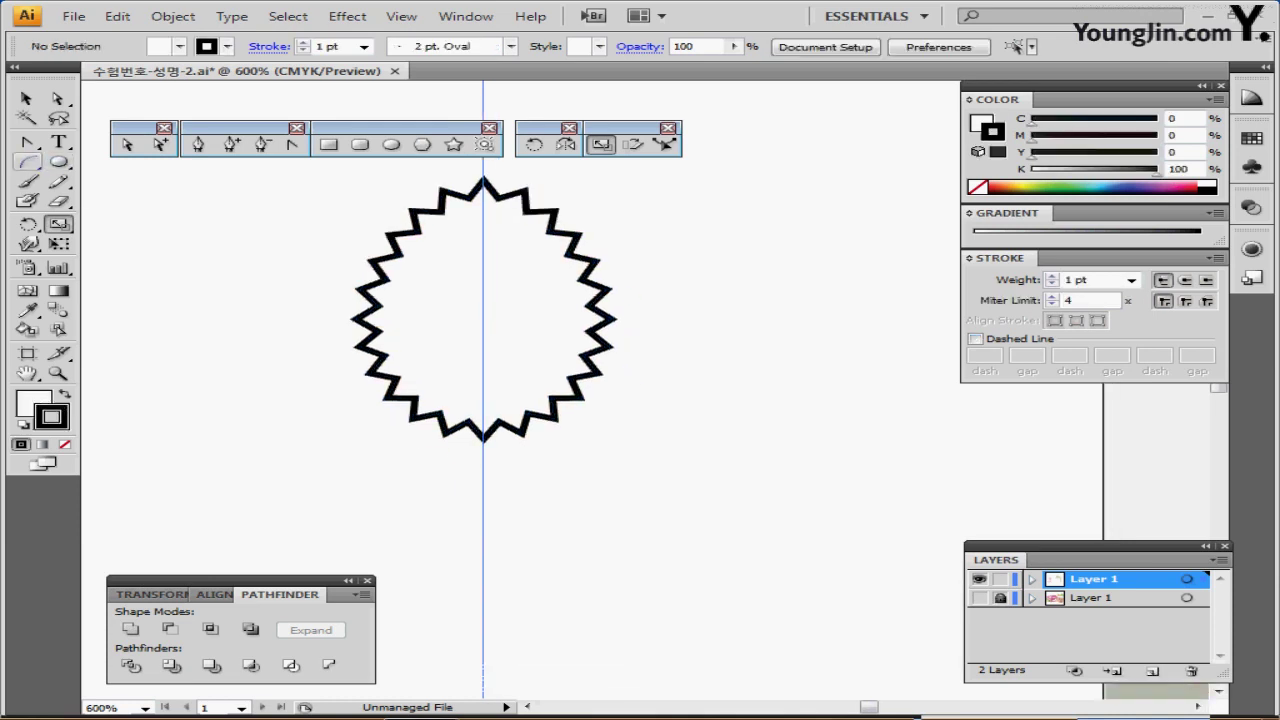
{"action": "left_click", "coordinate": [198, 145]}
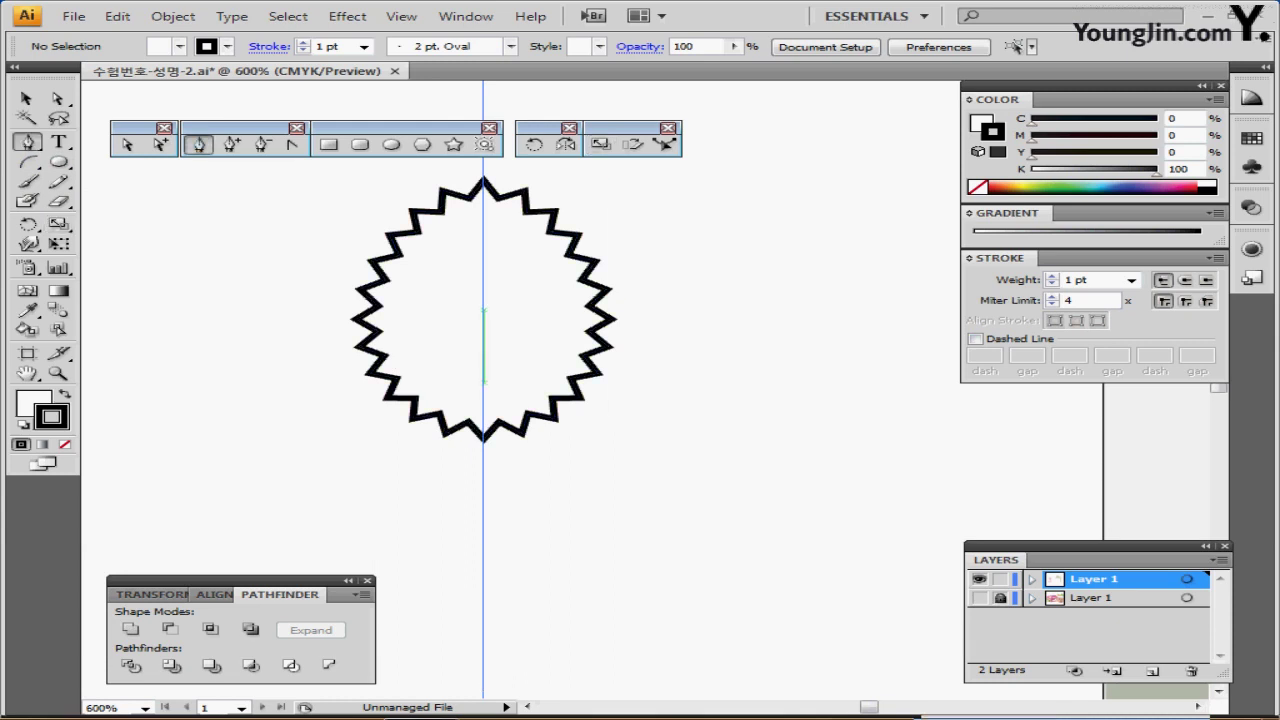
{"action": "left_click", "coordinate": [483, 375]}
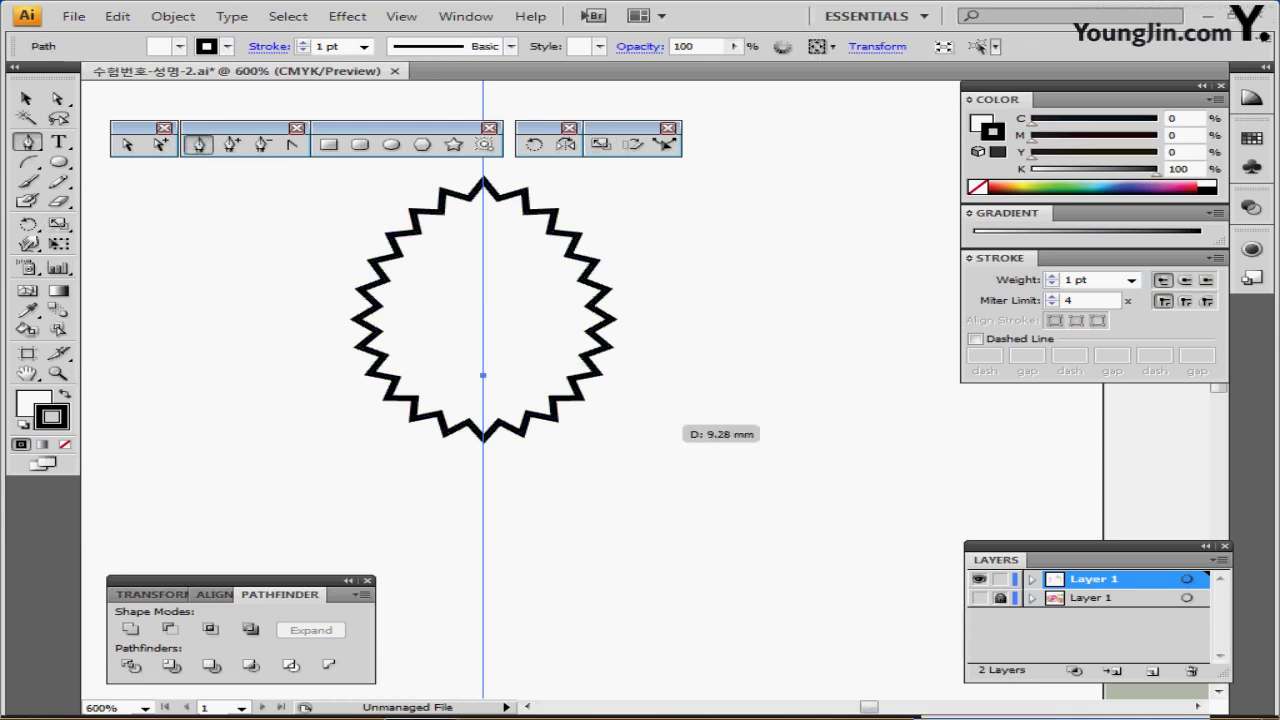
{"action": "left_click_drag", "start_coordinate": [610, 386], "coordinate": [710, 355]}
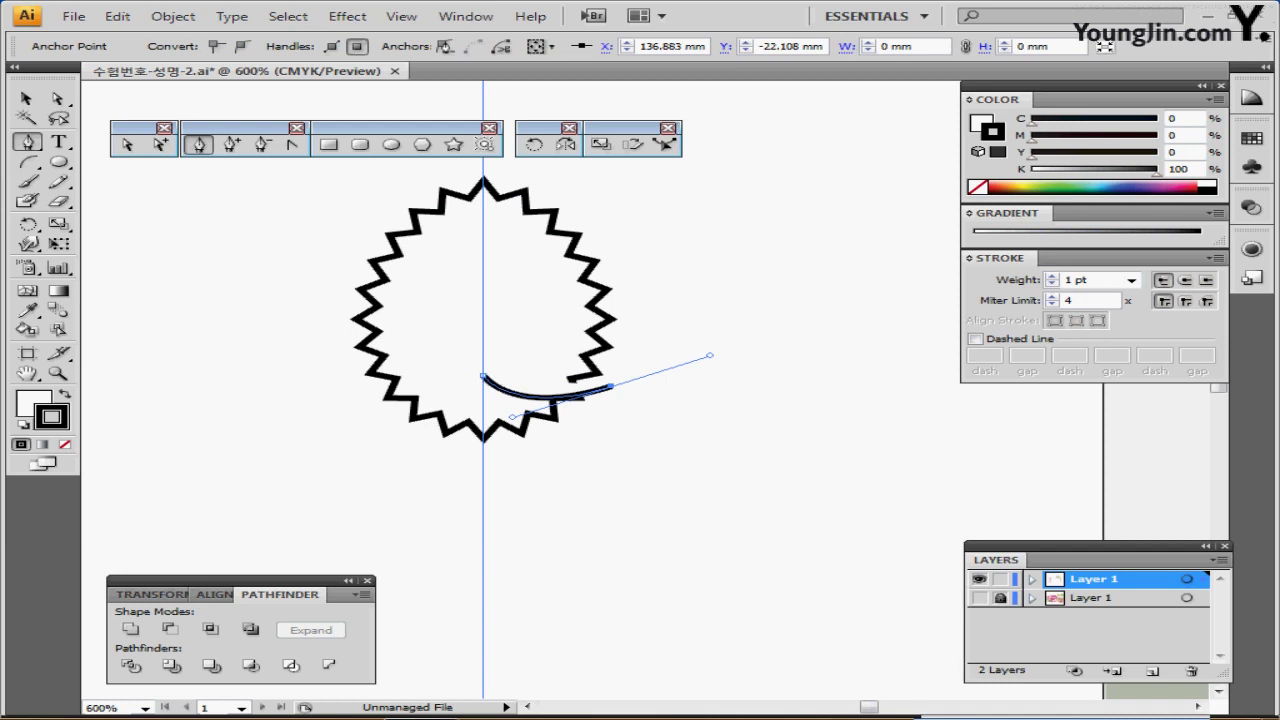
{"action": "left_click", "coordinate": [32, 402]}
{"action": "left_click", "coordinate": [65, 444]}
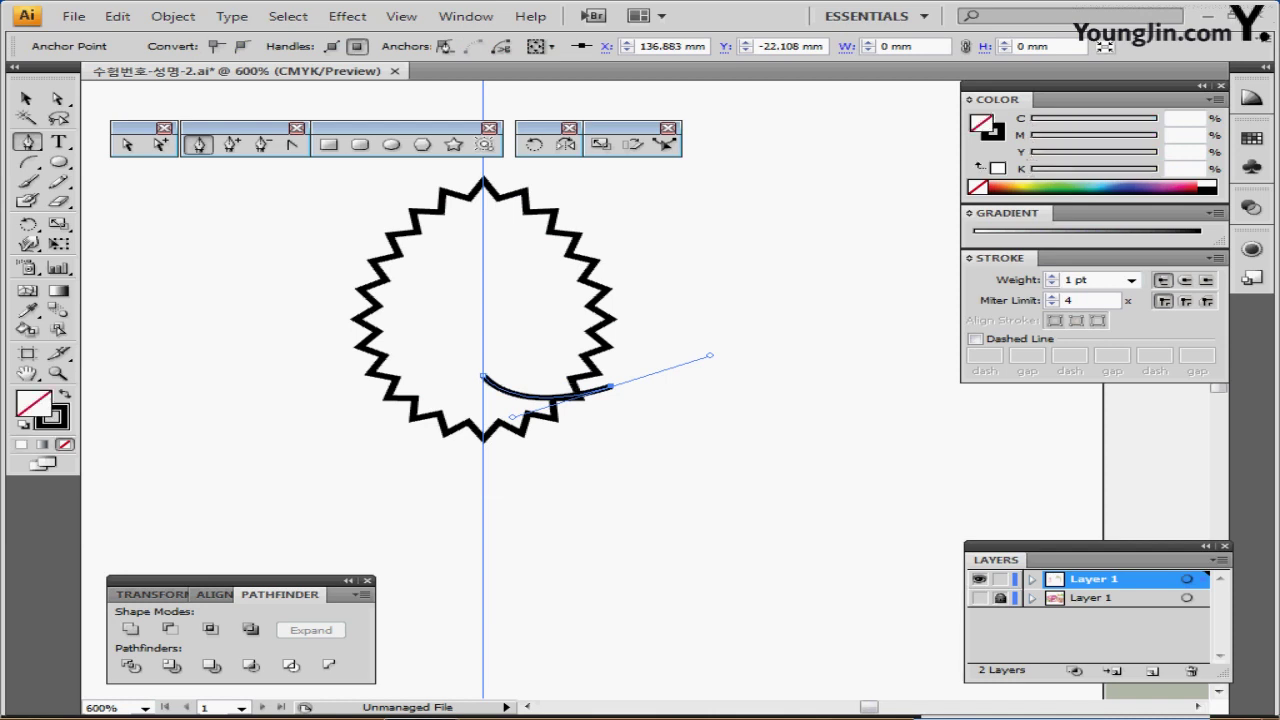
- Reflect a copy of the curve across the vertical axis through its end point on the guide
{"action": "key", "text": "v"}
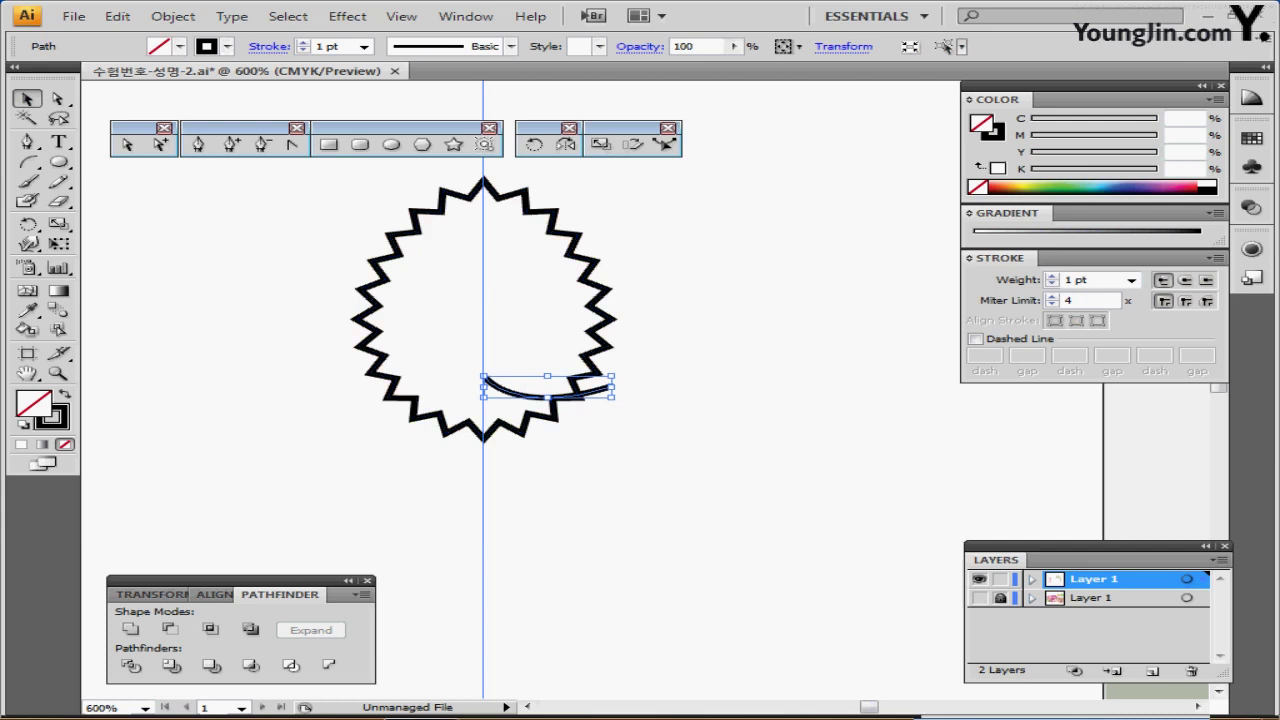
{"action": "key", "text": "o"}
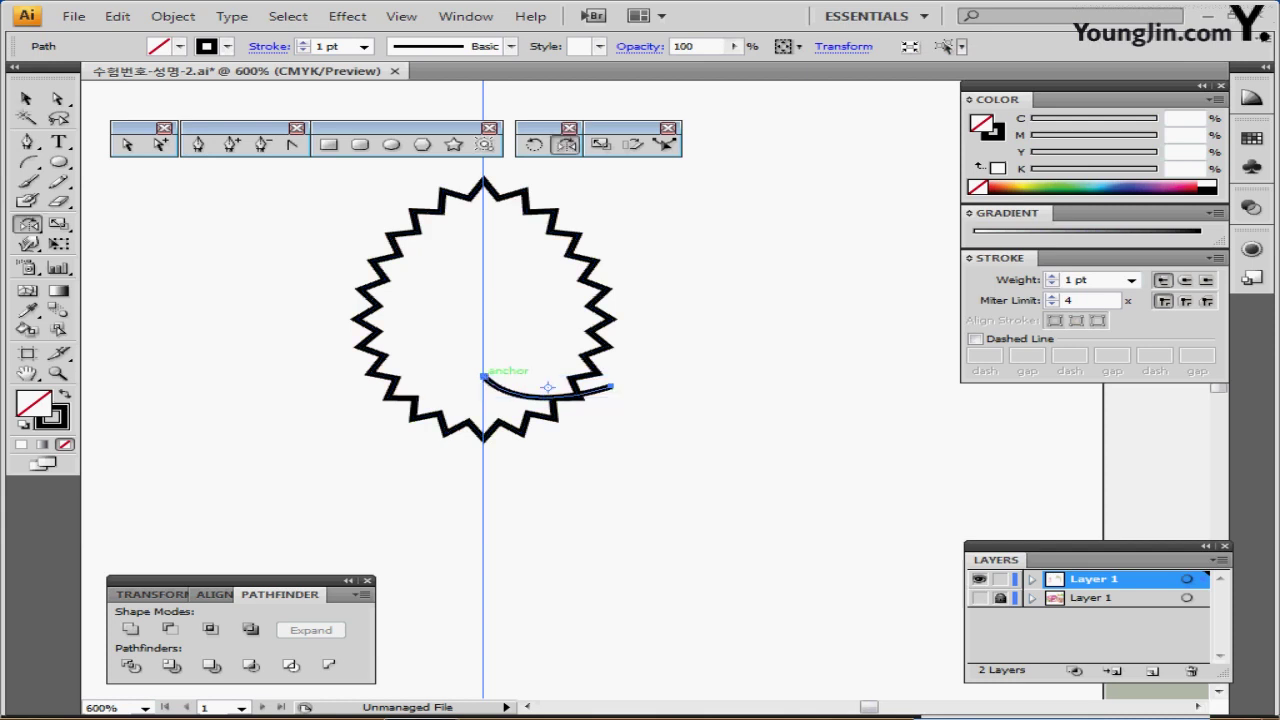
{"action": "left_click", "coordinate": [485, 377], "text": "alt"}
{"action": "left_click_drag", "start_coordinate": [600, 268], "coordinate": [824, 267]}
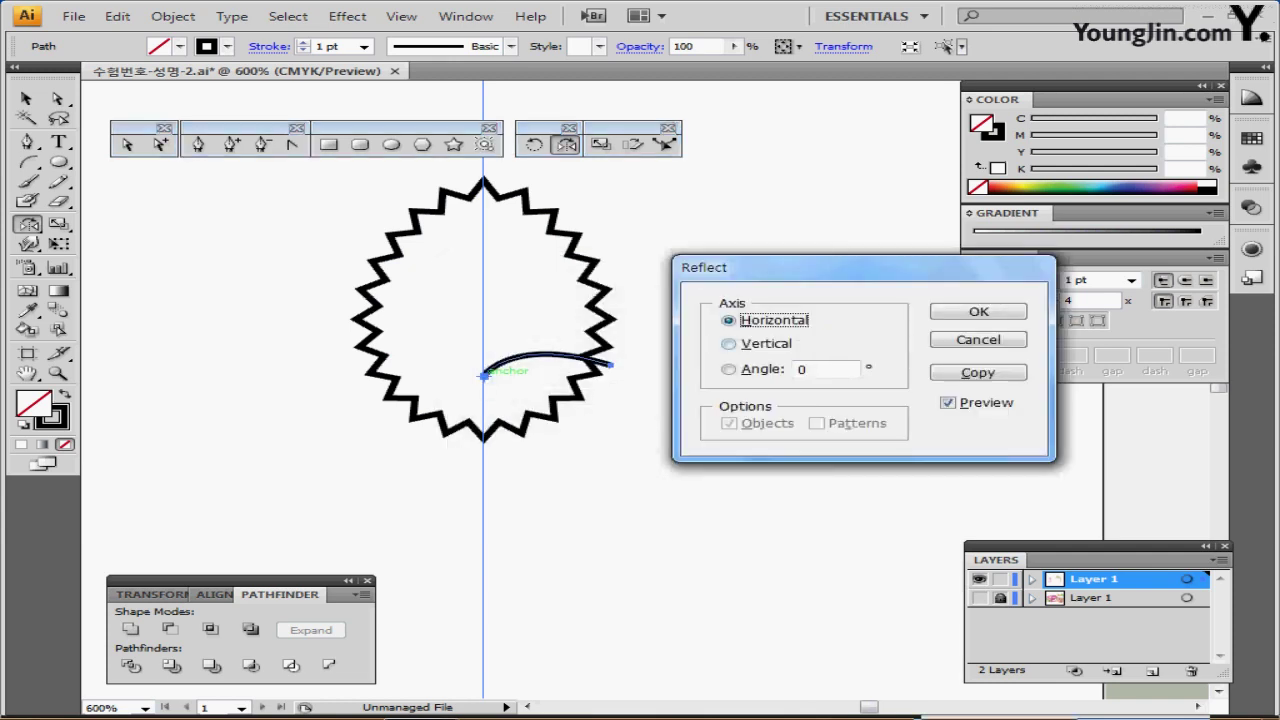
{"action": "left_click", "coordinate": [729, 343]}
{"action": "left_click", "coordinate": [978, 373]}
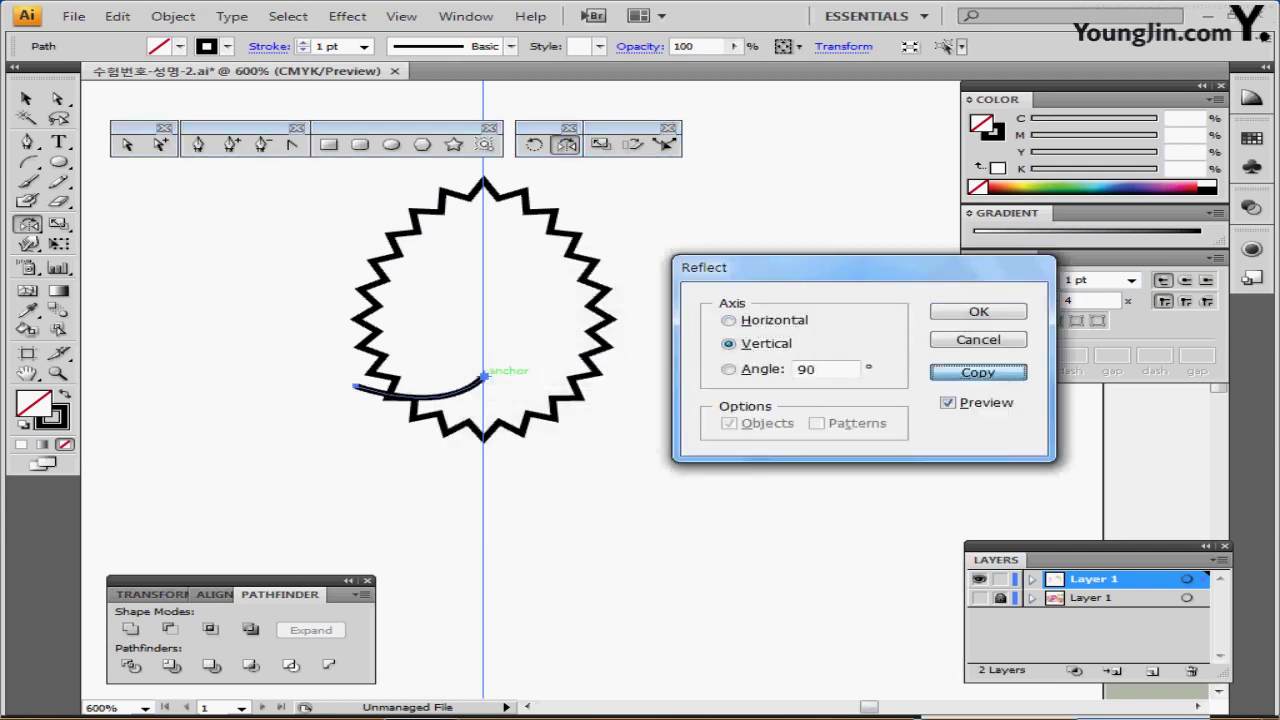
{"action": "key", "text": "Return"}
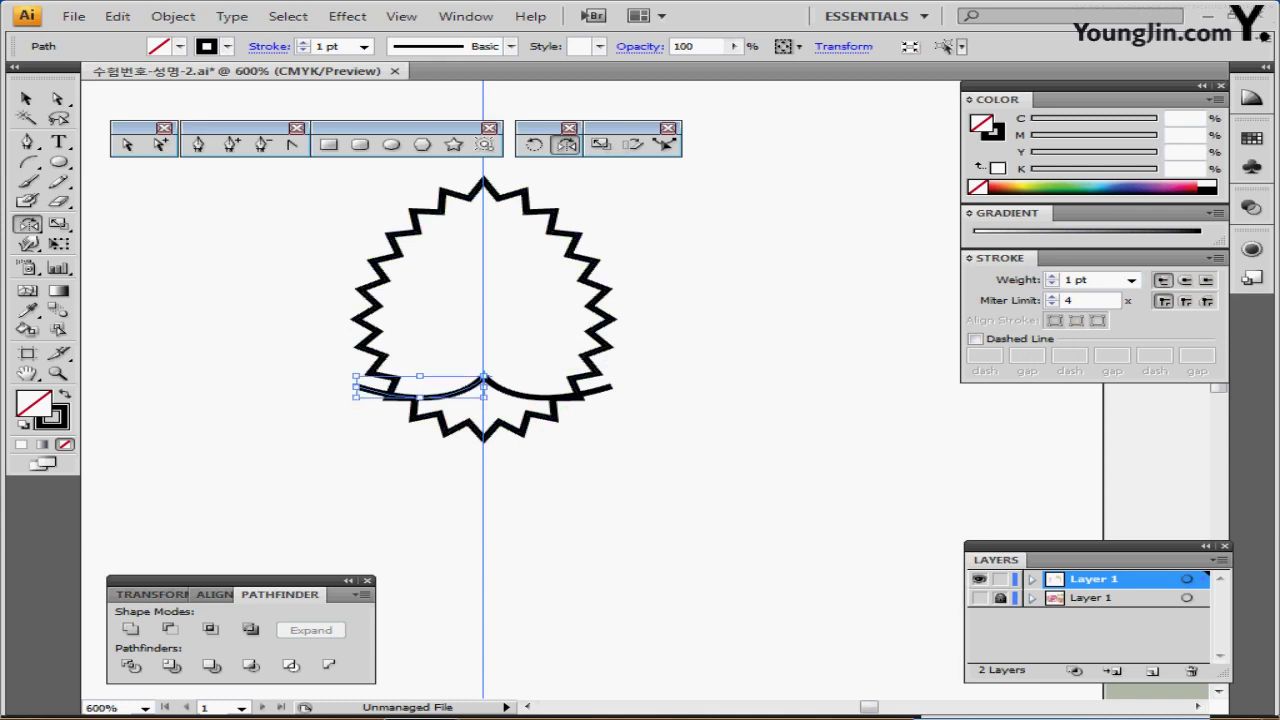
- In Outline view, join the two curves' meeting end points on the guide as a corner, and return to Preview
{"action": "left_click", "coordinate": [58, 98]}
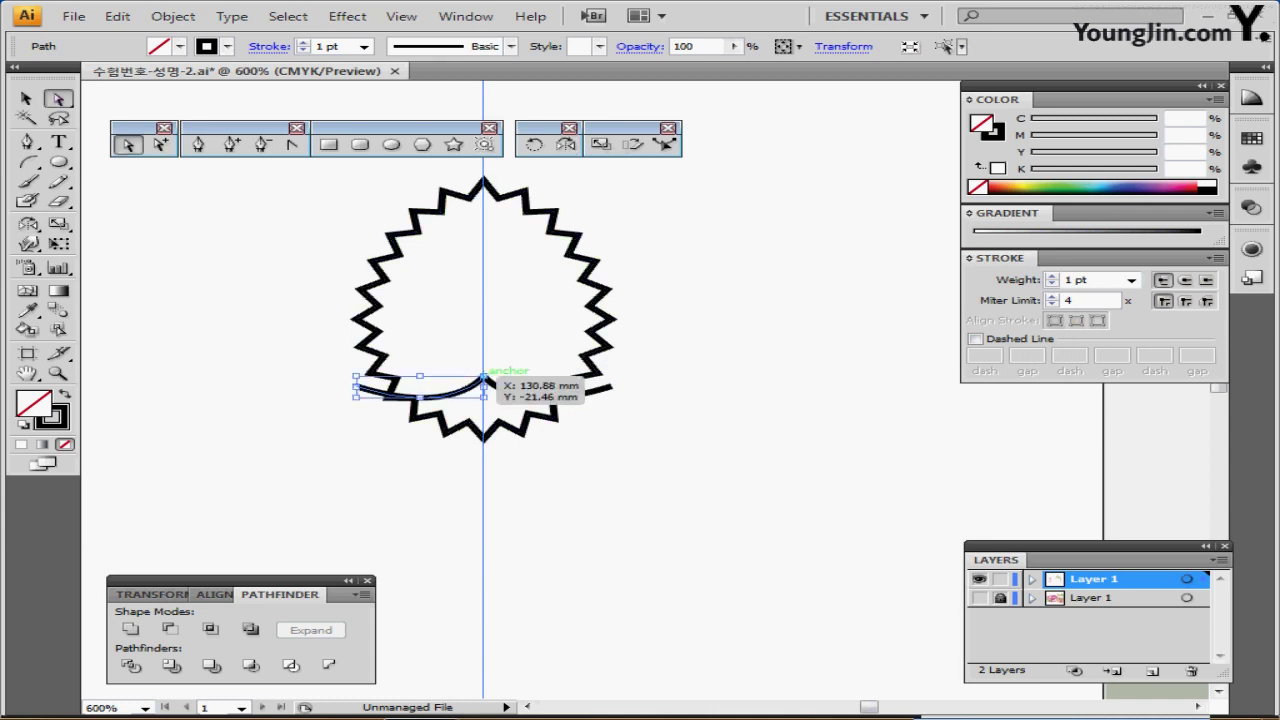
{"action": "key", "text": "ctrl+y"}
{"action": "left_click", "coordinate": [465, 353]}
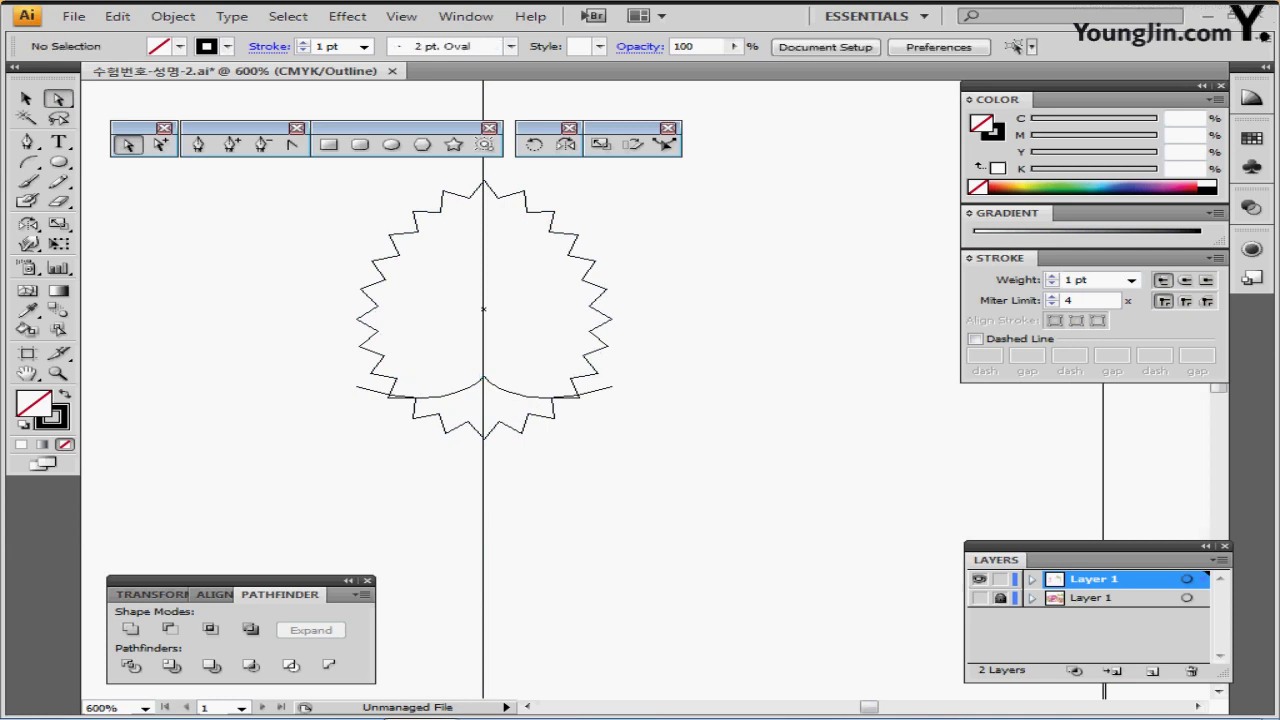
{"action": "left_click_drag", "start_coordinate": [465, 353], "coordinate": [496, 386]}
{"action": "left_click_drag", "start_coordinate": [496, 387], "coordinate": [496, 387]}
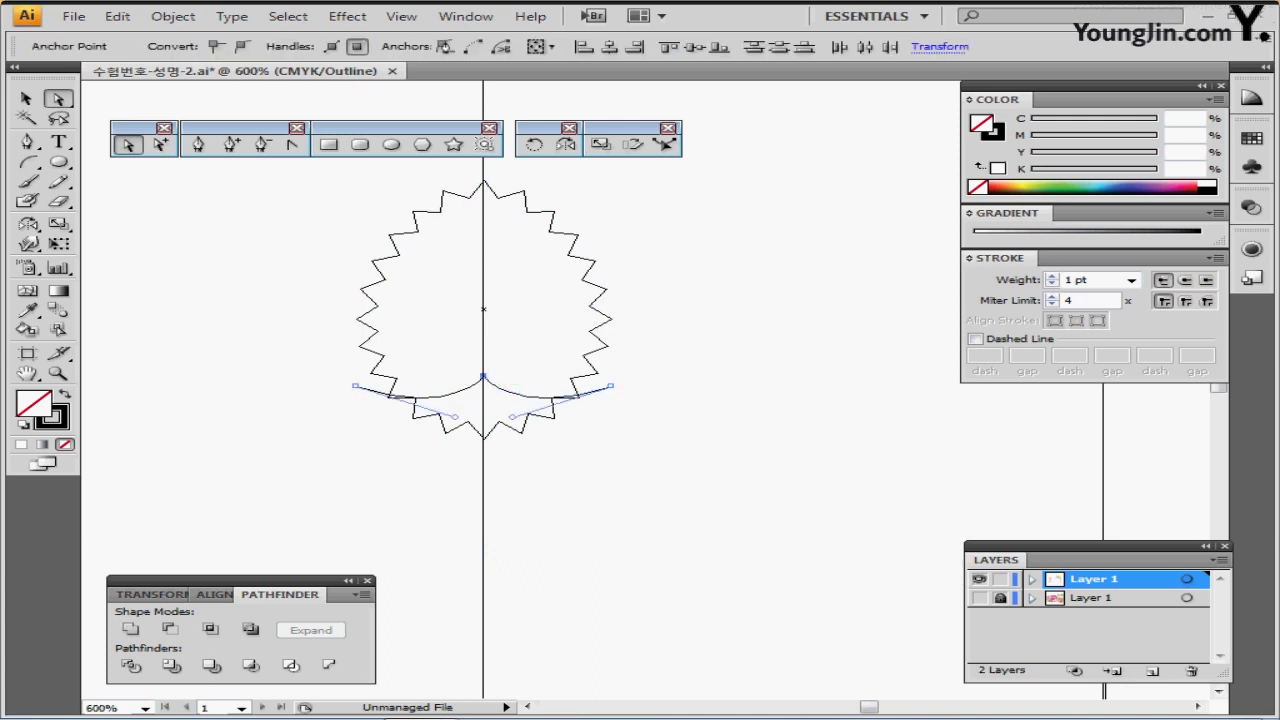
{"action": "right_click", "coordinate": [535, 281]}
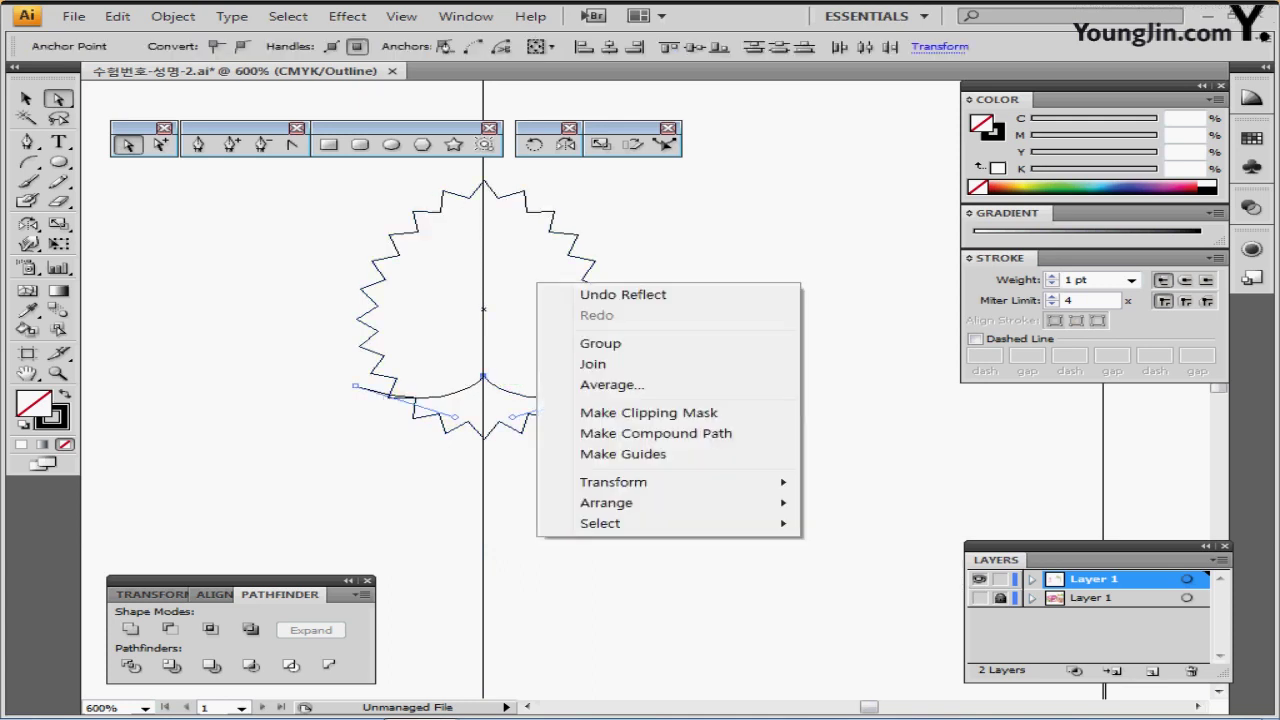
{"action": "left_click", "coordinate": [585, 365]}
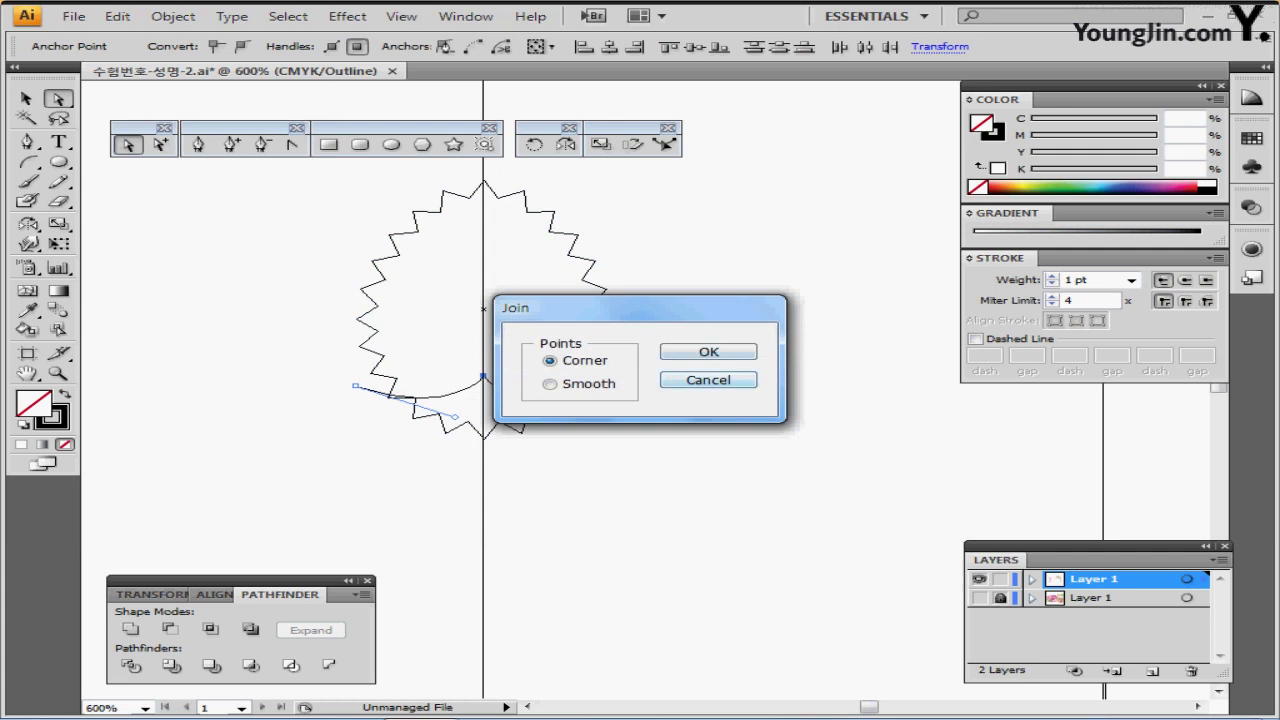
{"action": "key", "text": "Return"}
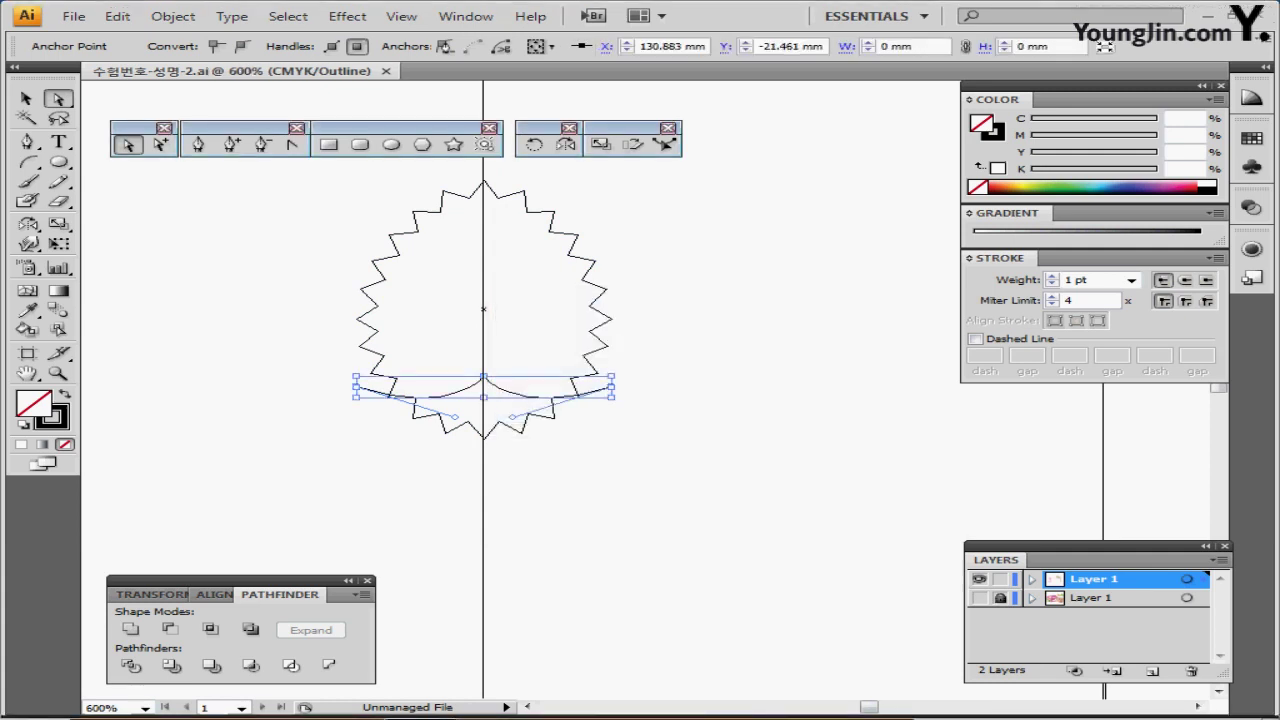
{"action": "key", "text": "ctrl+y"}
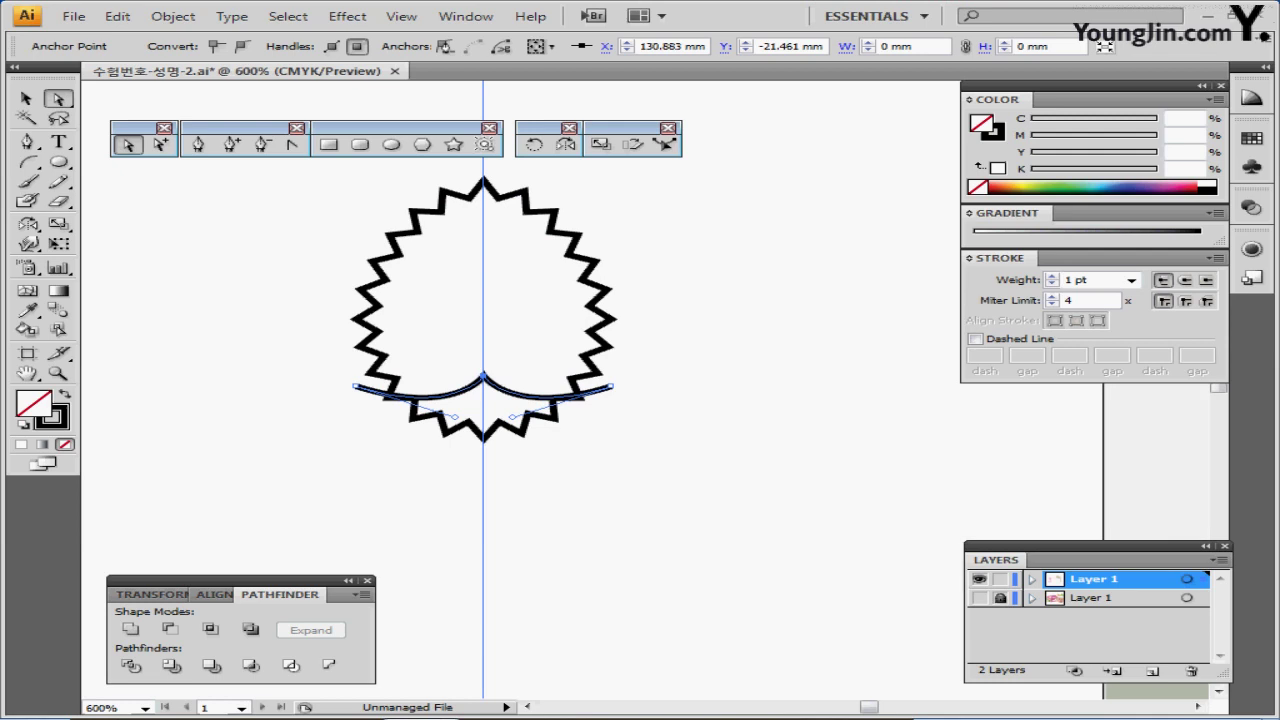
- Divide the zigzag shape along the joined curve with Pathfinder Divide
{"action": "key", "text": "v"}
{"action": "key", "text": "ctrl+a"}
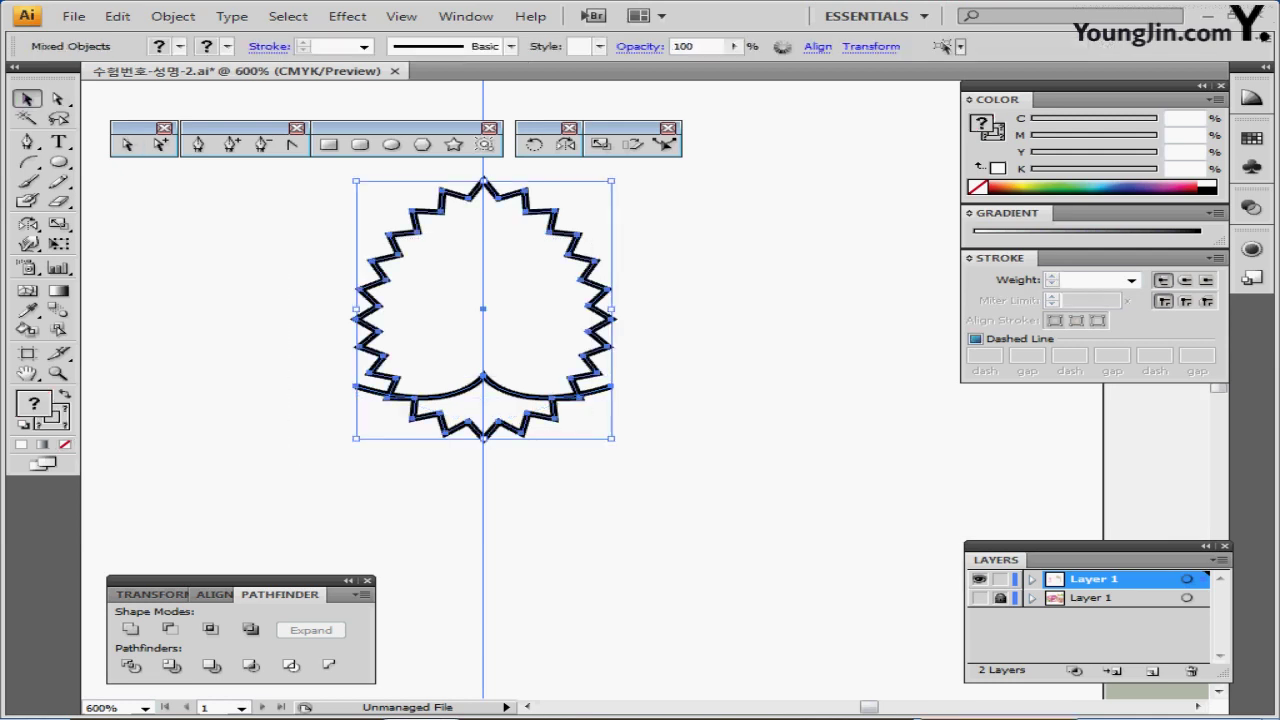
{"action": "left_click", "coordinate": [130, 665]}
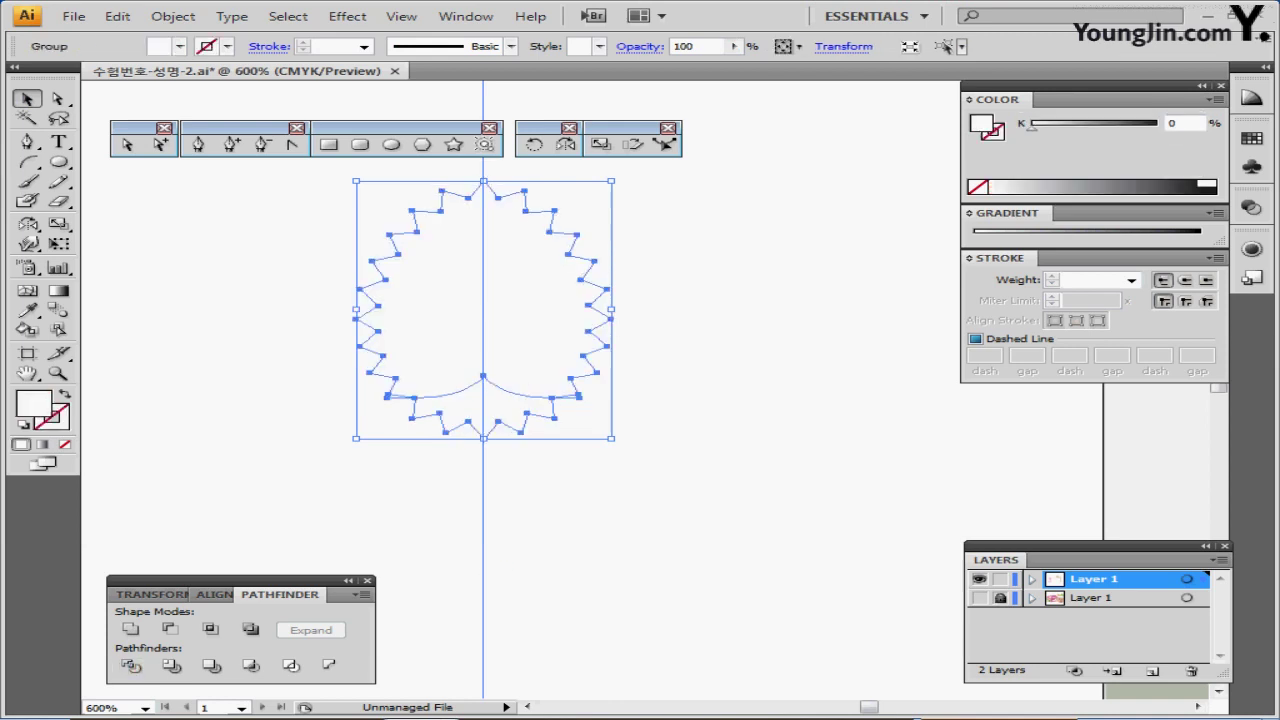
- Delete the piece below the curve from the divided zigzag group and return to the full artwork
{"action": "double_click", "coordinate": [500, 411]}
{"action": "left_click", "coordinate": [500, 411]}
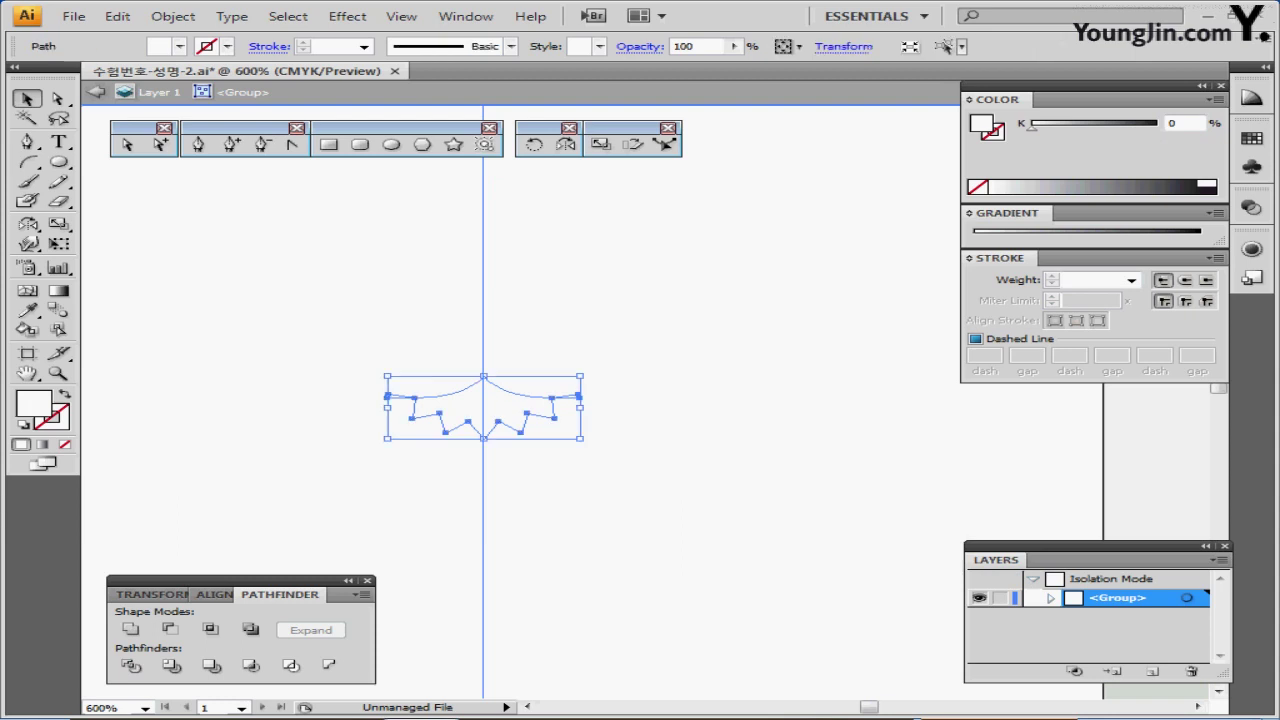
{"action": "key", "text": "Delete"}
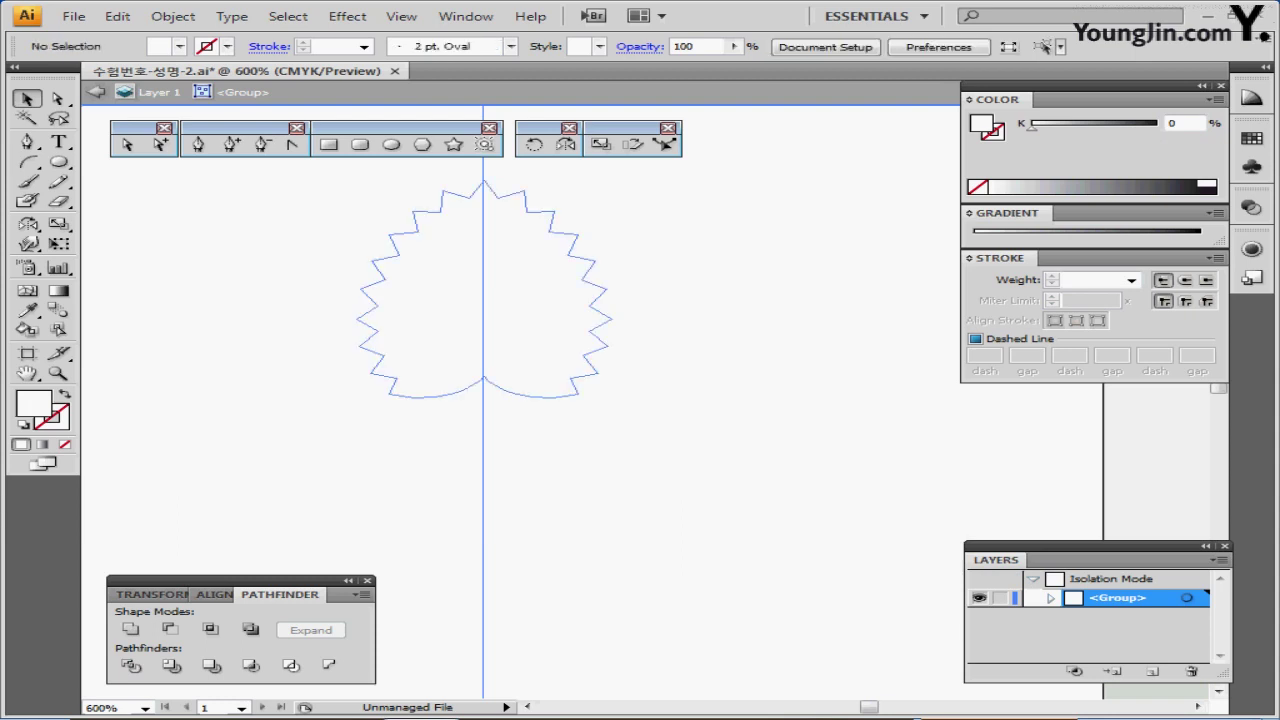
{"action": "left_click", "coordinate": [510, 345]}
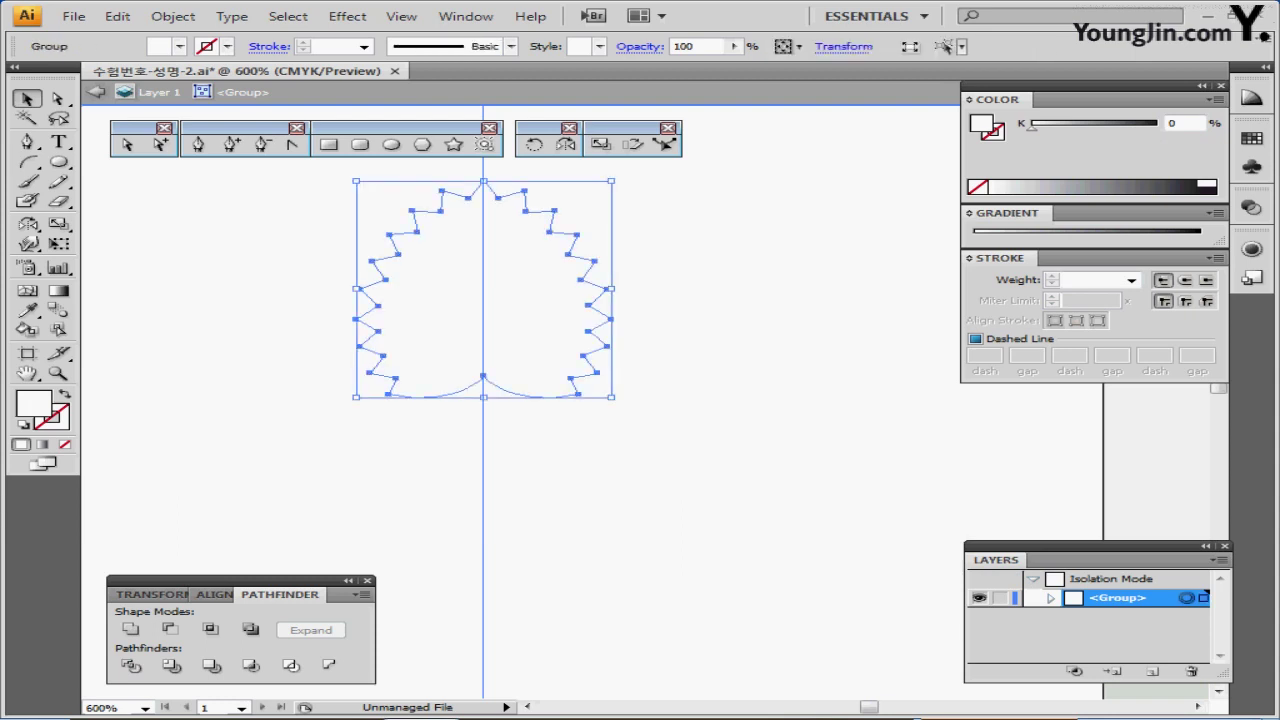
{"action": "key", "text": "Escape"}
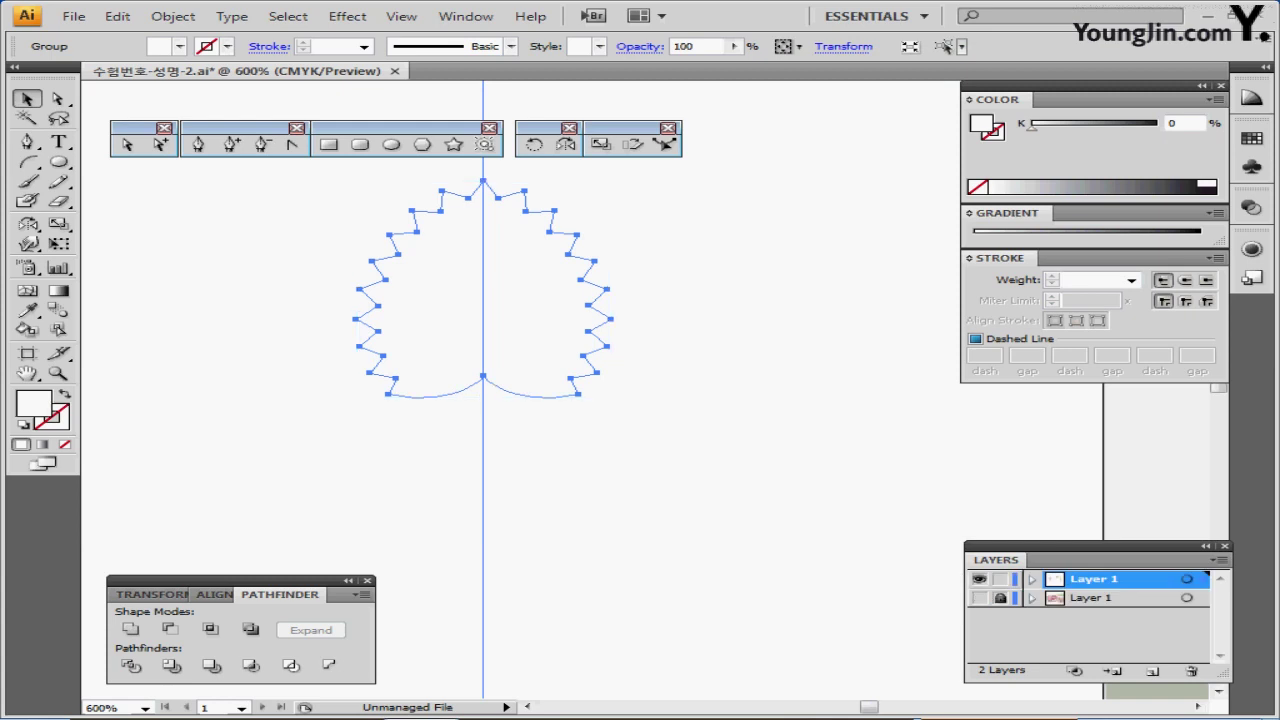
- Fill the zigzag leaf with the dark green sample colour (C 70, M 10, Y 100) and no stroke
{"action": "key", "text": "ctrl+minus"}
{"action": "key", "text": "ctrl+minus"}
{"action": "key", "text": "ctrl+a"}
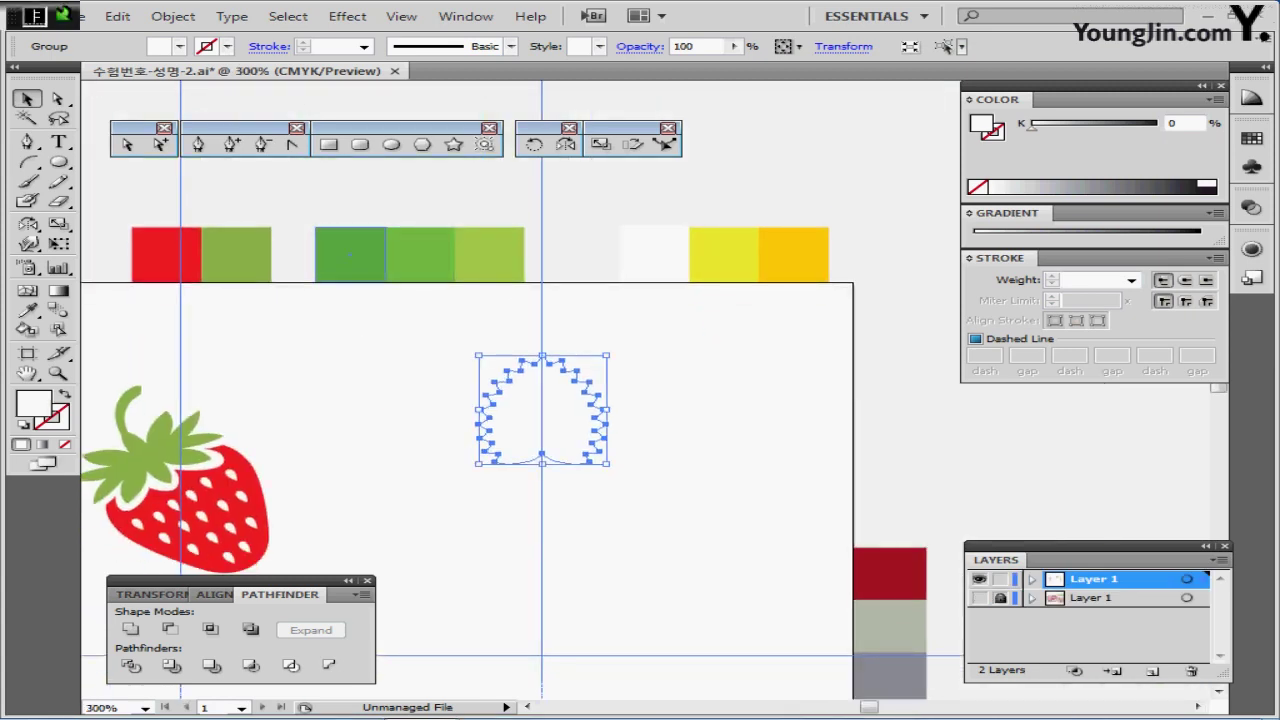
{"action": "key", "text": "i"}
{"action": "left_click", "coordinate": [349, 256]}
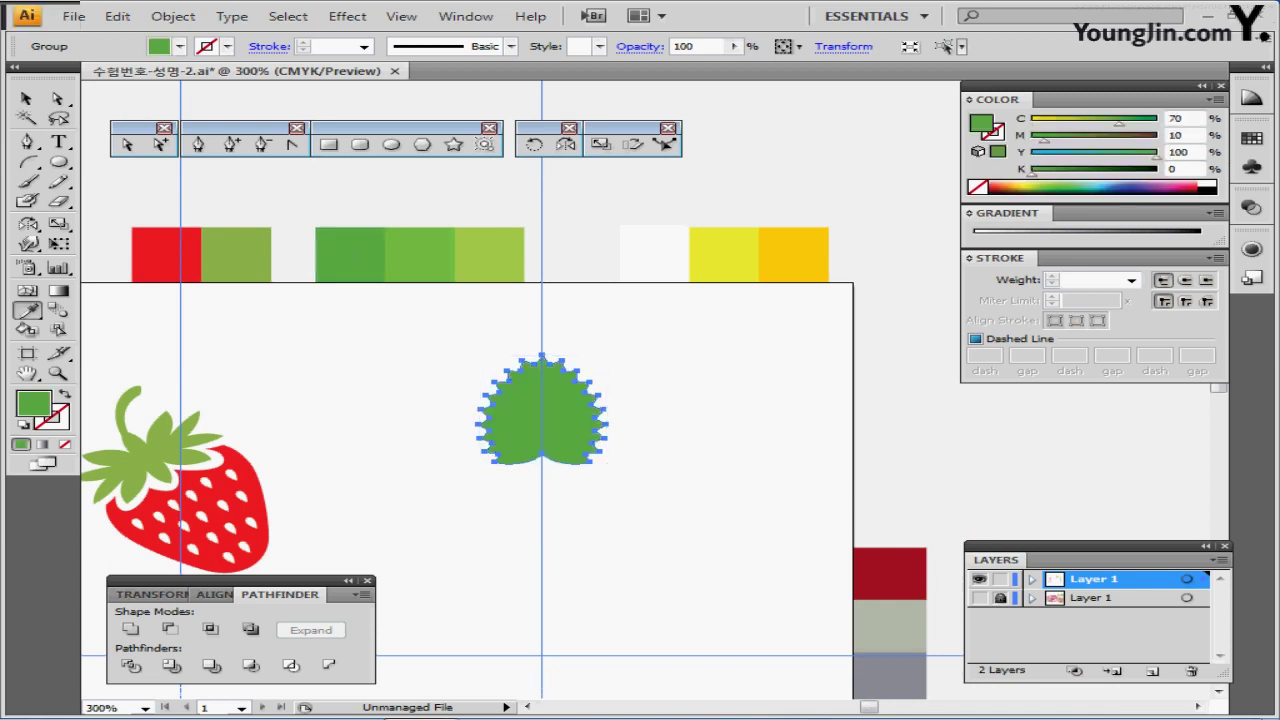
{"action": "left_click_drag", "start_coordinate": [560, 510], "coordinate": [548, 448]}
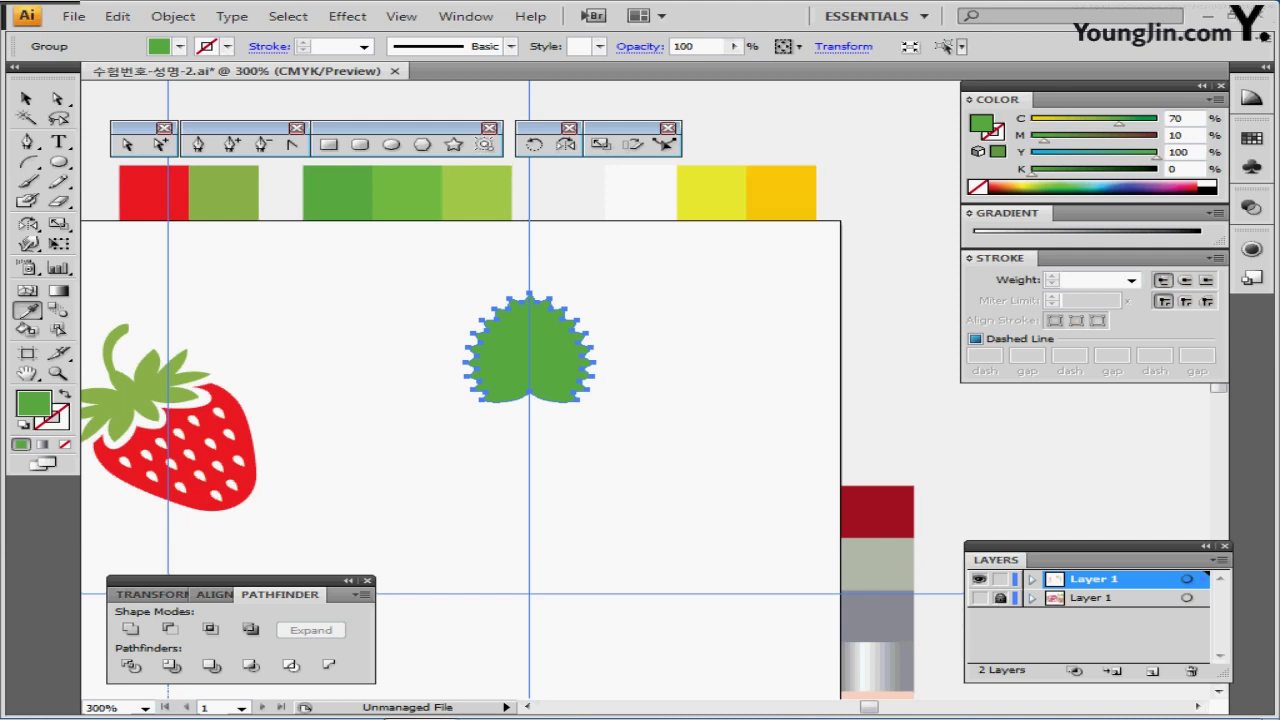
- Make a copy of the leaf rotated -75°, fill it with C 60, Y 100 green, and place it at the original's lower right
{"action": "double_click", "coordinate": [534, 144]}
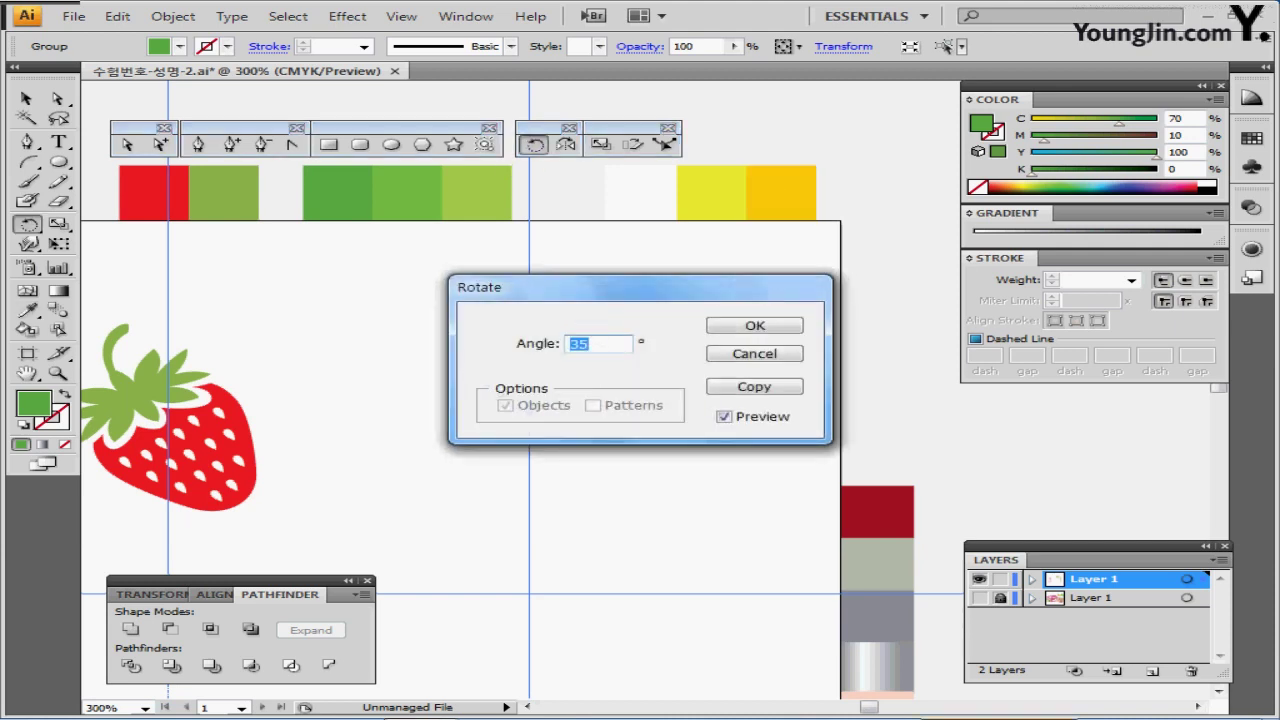
{"action": "type", "text": "-75"}
{"action": "key", "text": "Return"}
{"action": "key", "text": "i"}
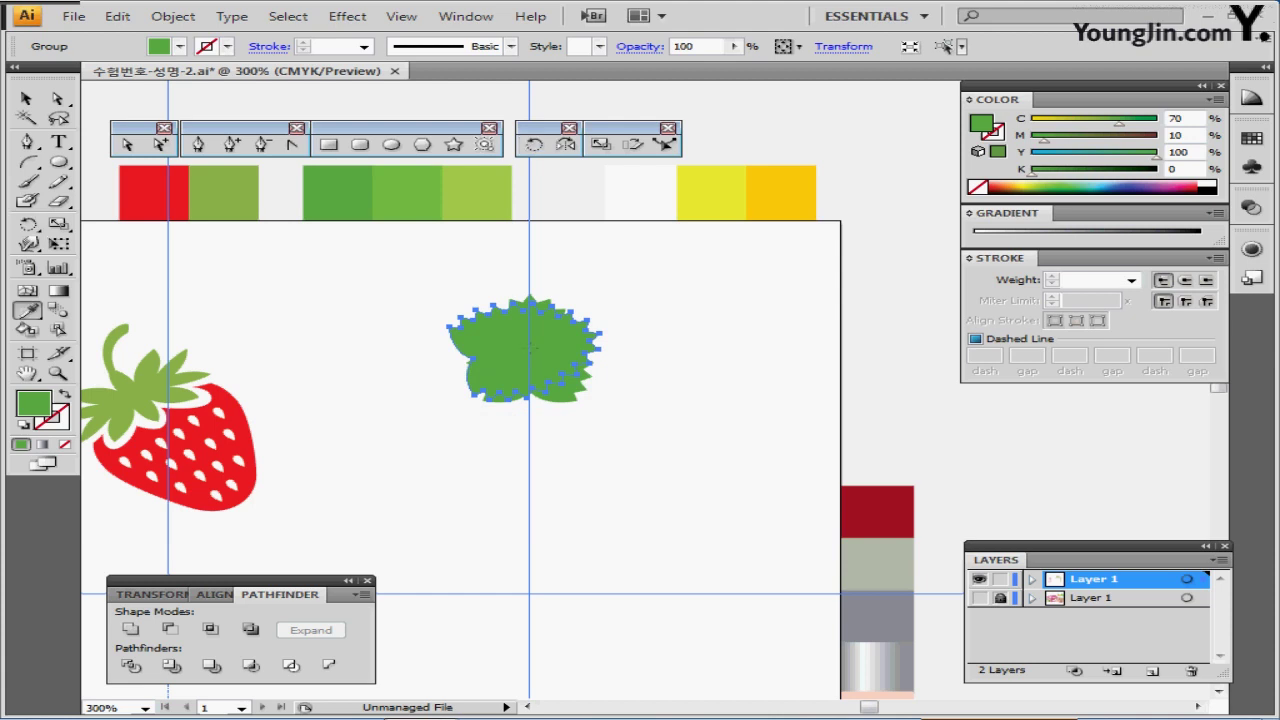
{"action": "left_click", "coordinate": [407, 193]}
{"action": "left_click_drag", "start_coordinate": [512, 370], "coordinate": [617, 416]}
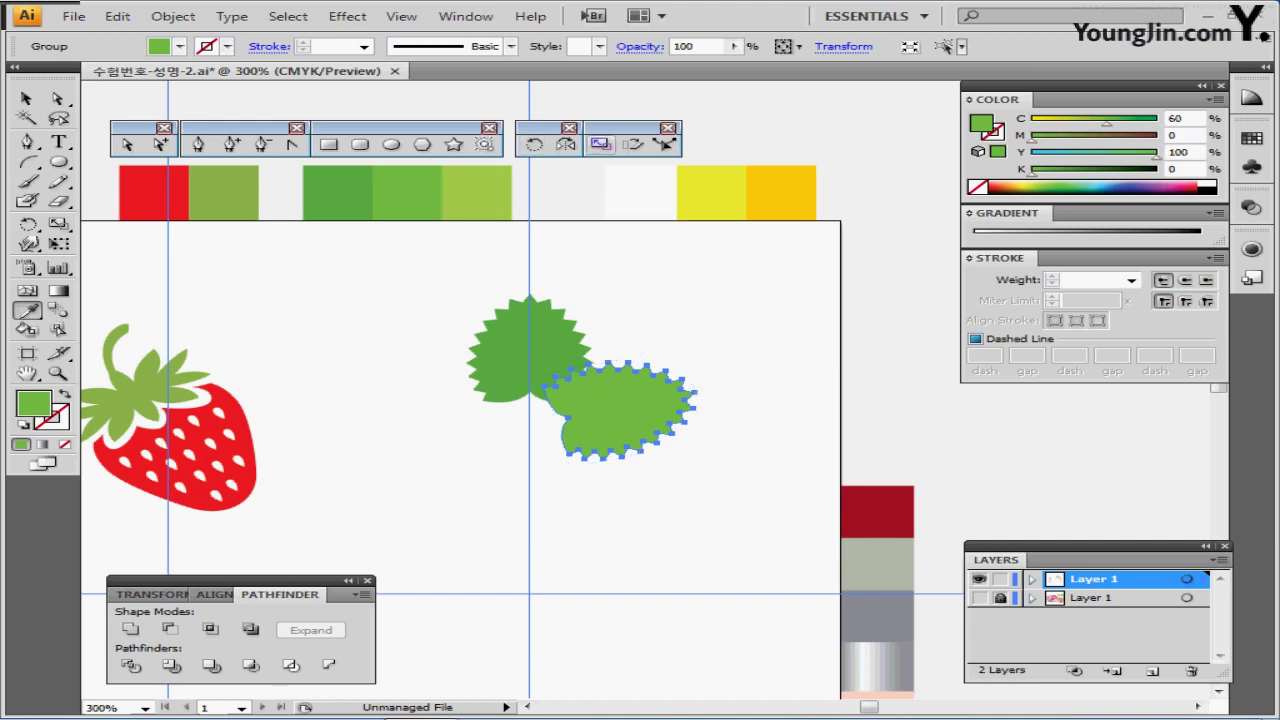
- Create a copy of the medium green leaf scaled uniformly to 130%
{"action": "left_click", "coordinate": [600, 144]}
{"action": "key", "text": "Return"}
{"action": "type", "text": "130"}
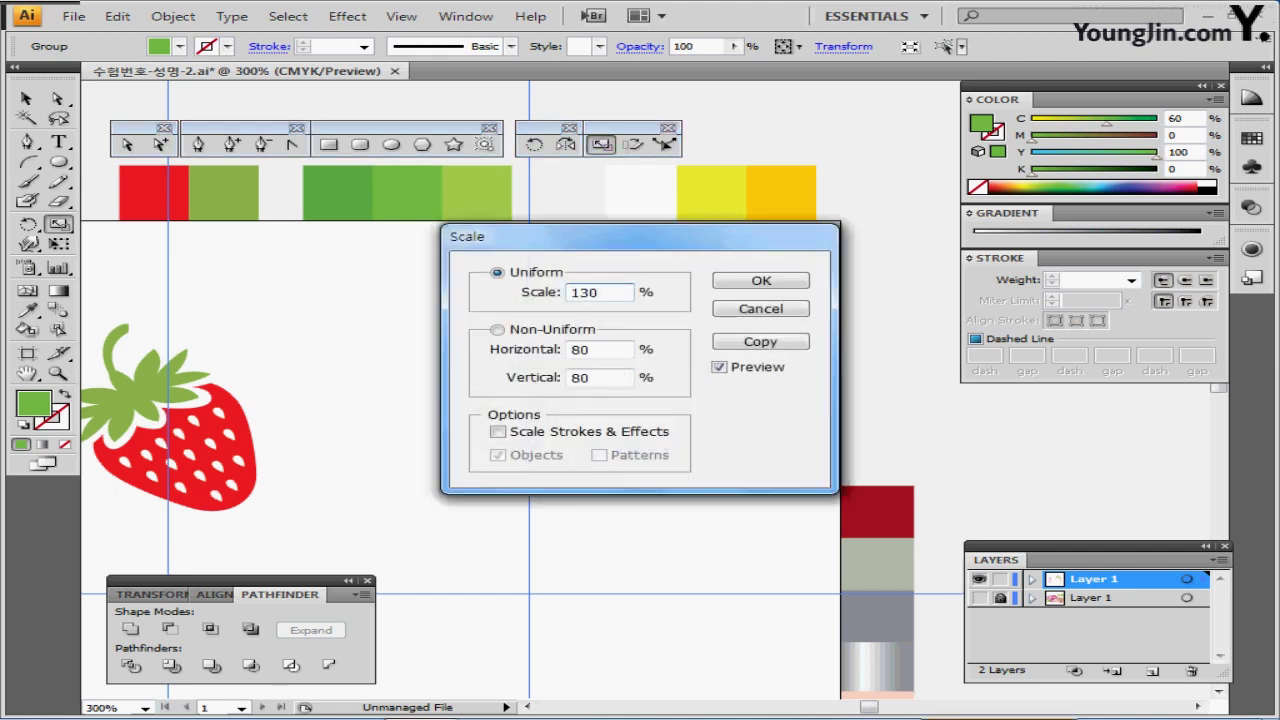
{"action": "key", "text": "Tab"}
{"action": "key", "text": "Return"}
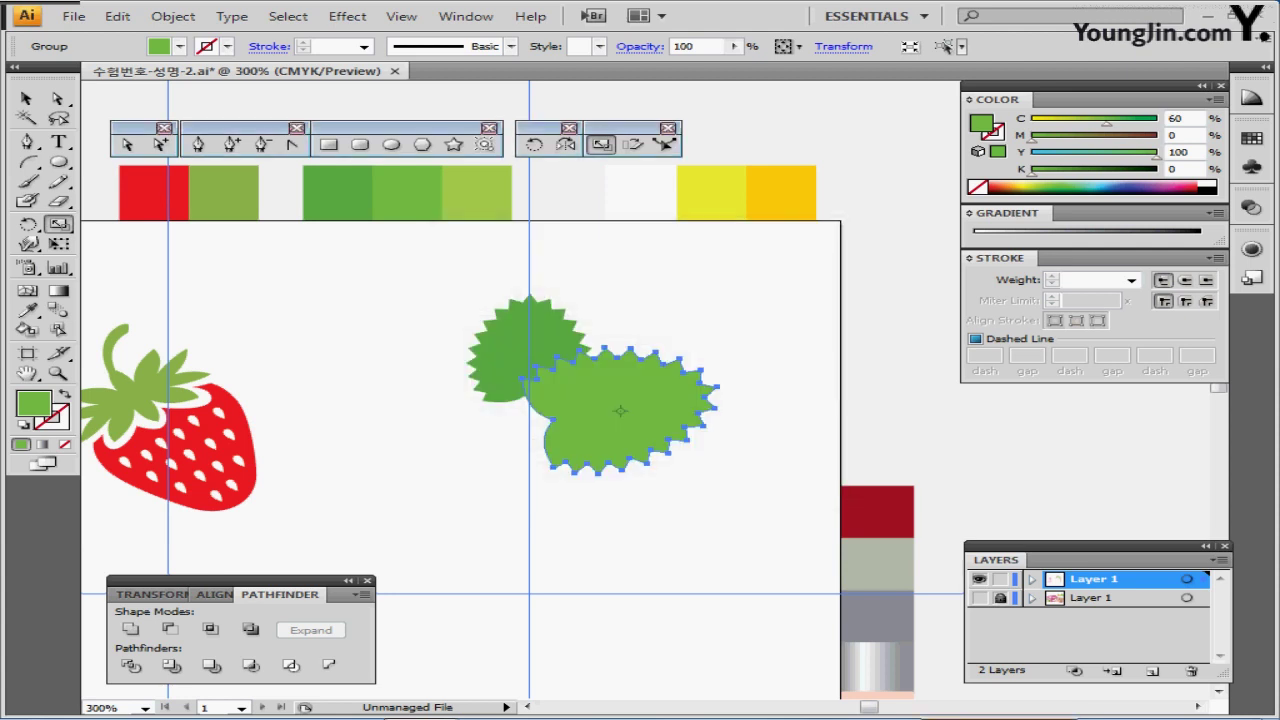
- Reflect the enlarged leaf across the vertical axis and move it to the left side of the dark green leaf
{"action": "key", "text": "o"}
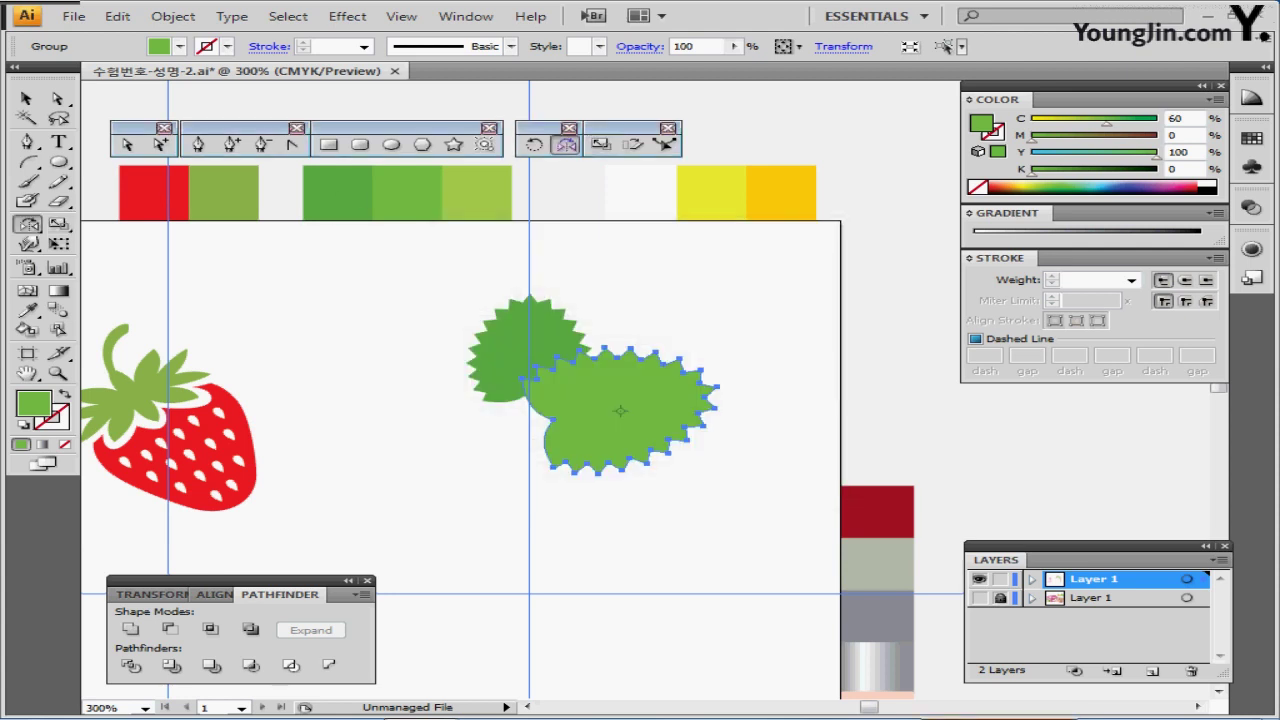
{"action": "key", "text": "Return"}
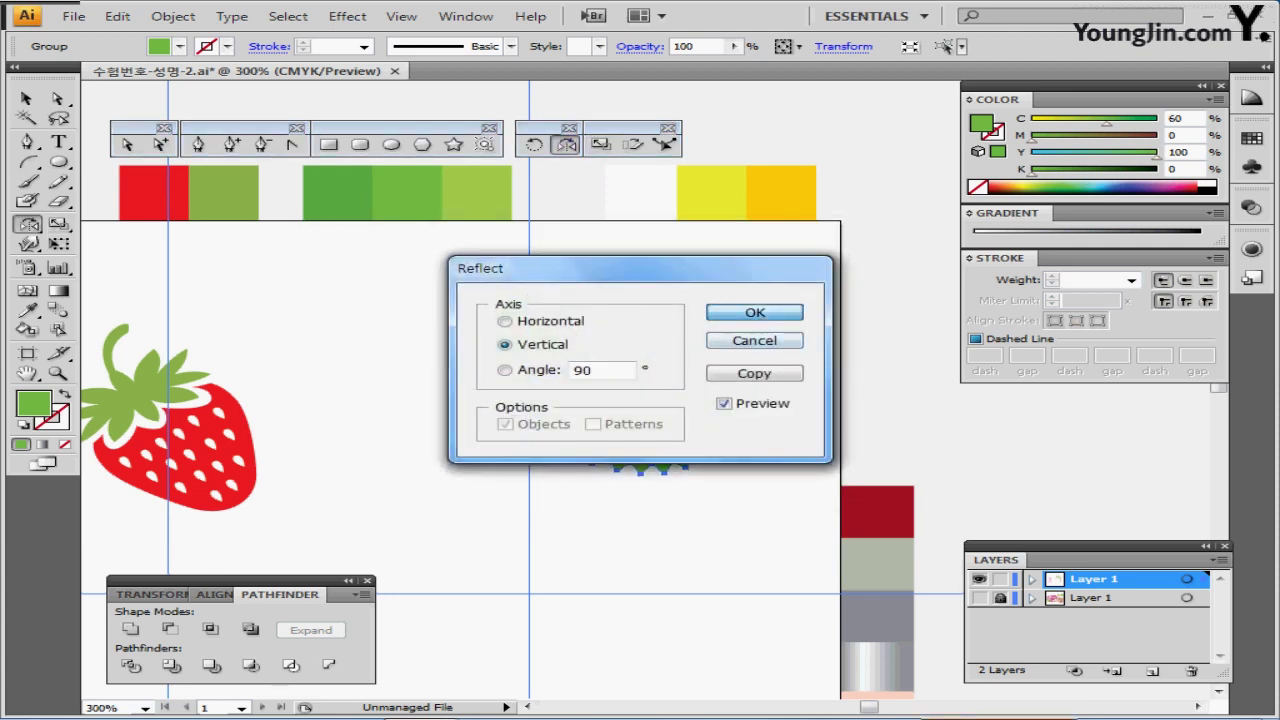
{"action": "key", "text": "Return"}
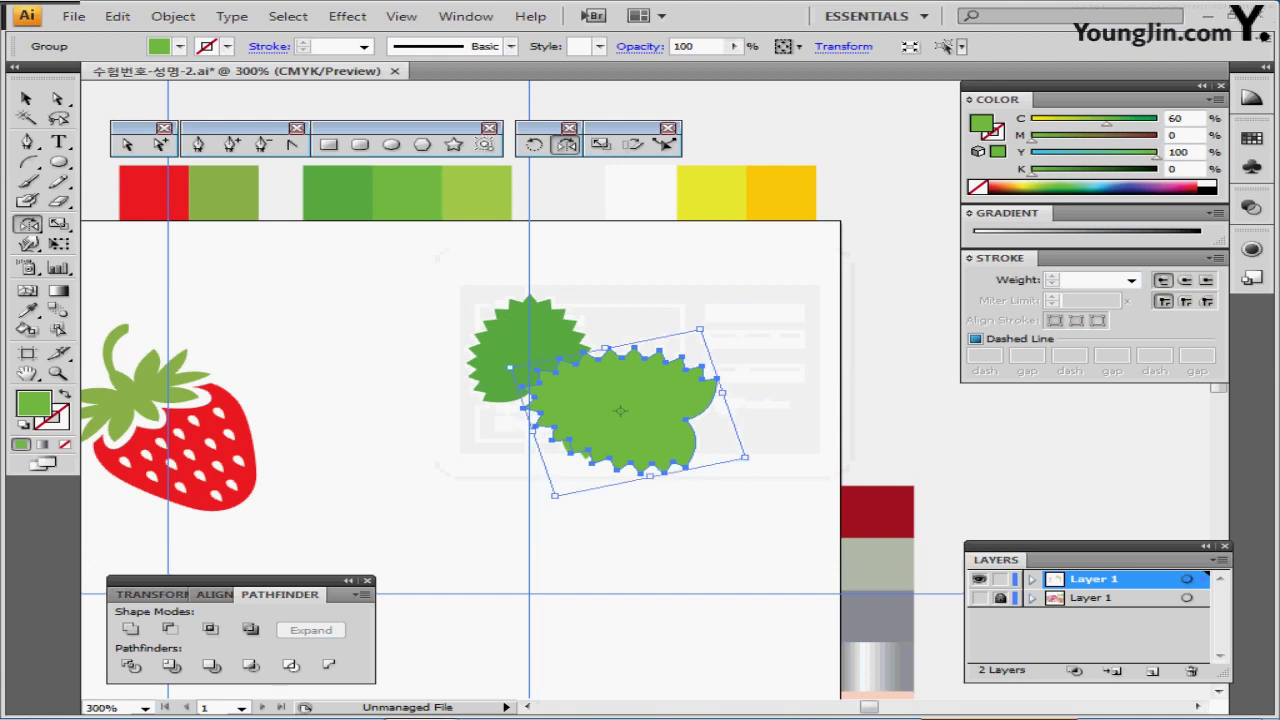
{"action": "left_click_drag", "start_coordinate": [670, 421], "coordinate": [506, 432]}
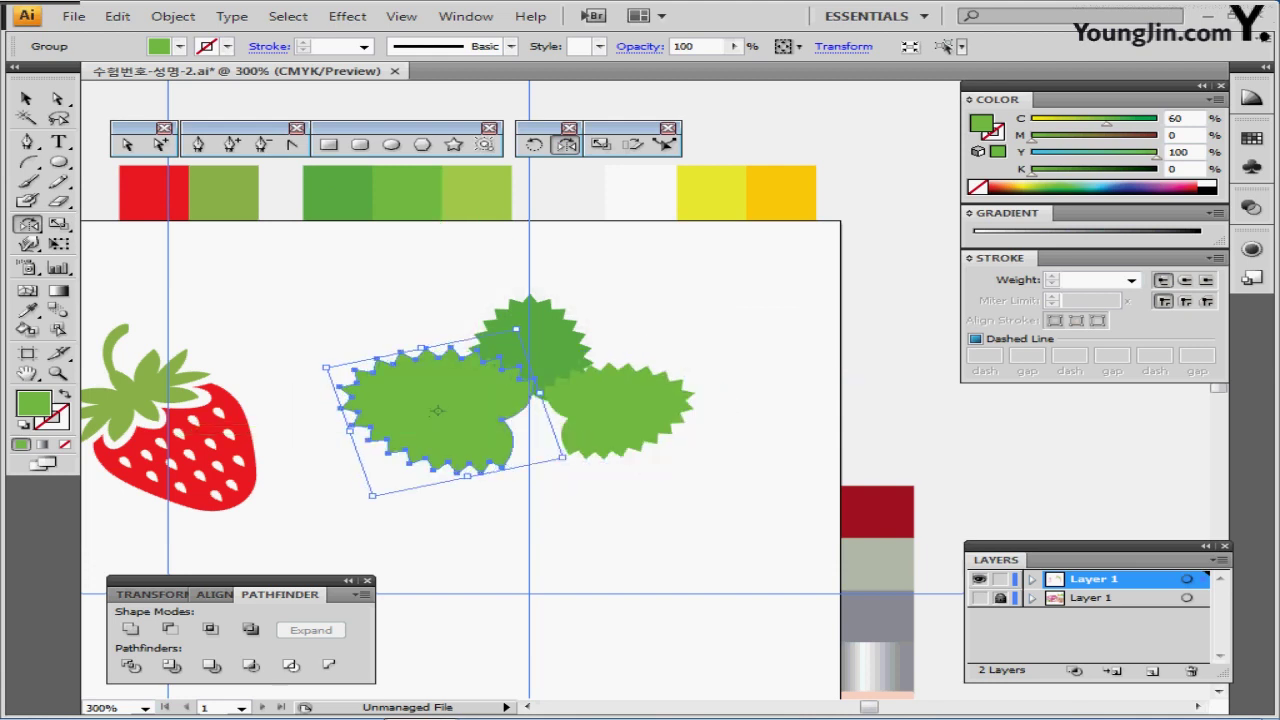
- Show the reference layer beneath the drawing layer in Outline view and move the three leaves over the reference leaves
{"action": "key", "text": "ctrl+shift+a"}
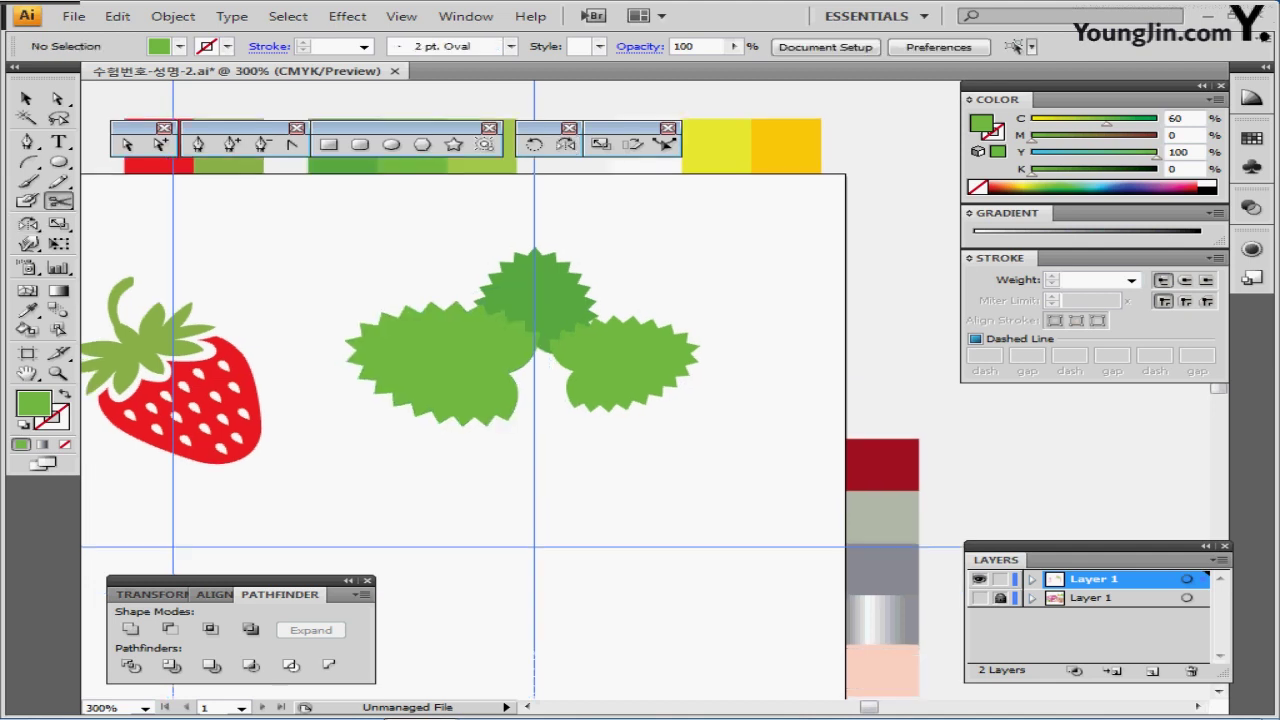
{"action": "left_click", "coordinate": [980, 579], "text": "ctrl"}
{"action": "left_click", "coordinate": [980, 598]}
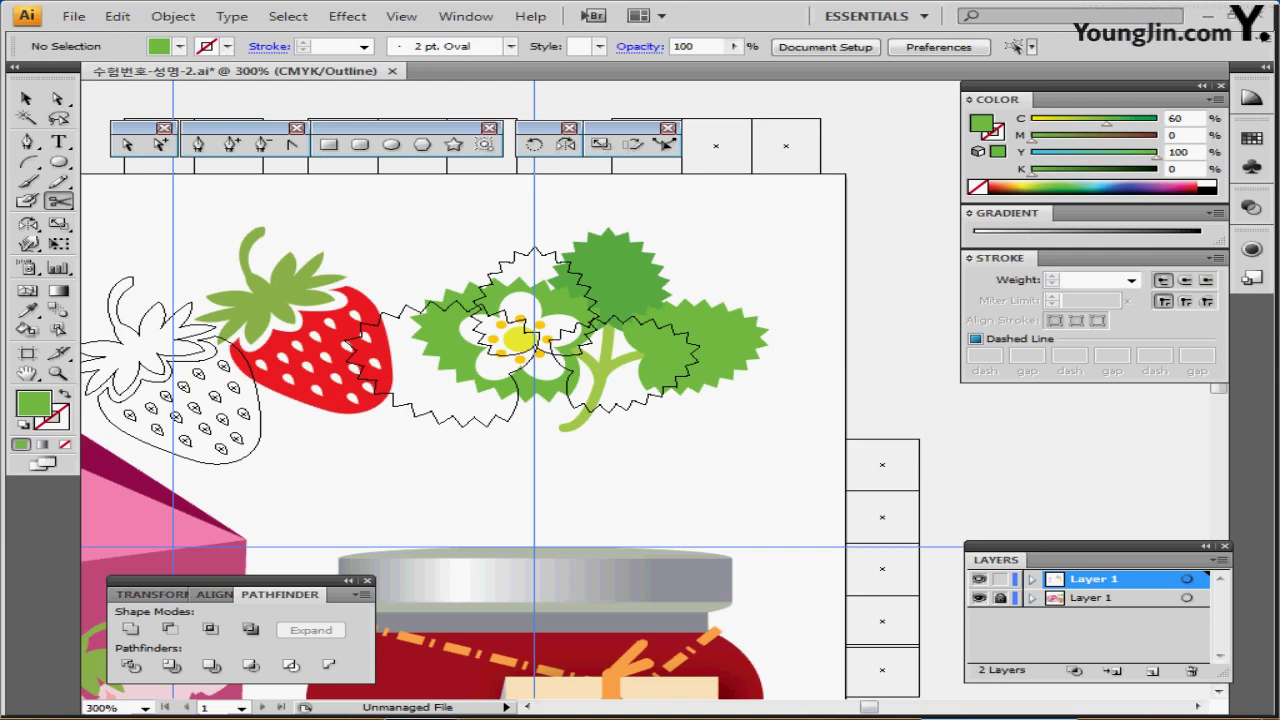
{"action": "left_click_drag", "start_coordinate": [546, 331], "coordinate": [593, 342]}
{"action": "left_click", "coordinate": [780, 424], "text": "ctrl"}
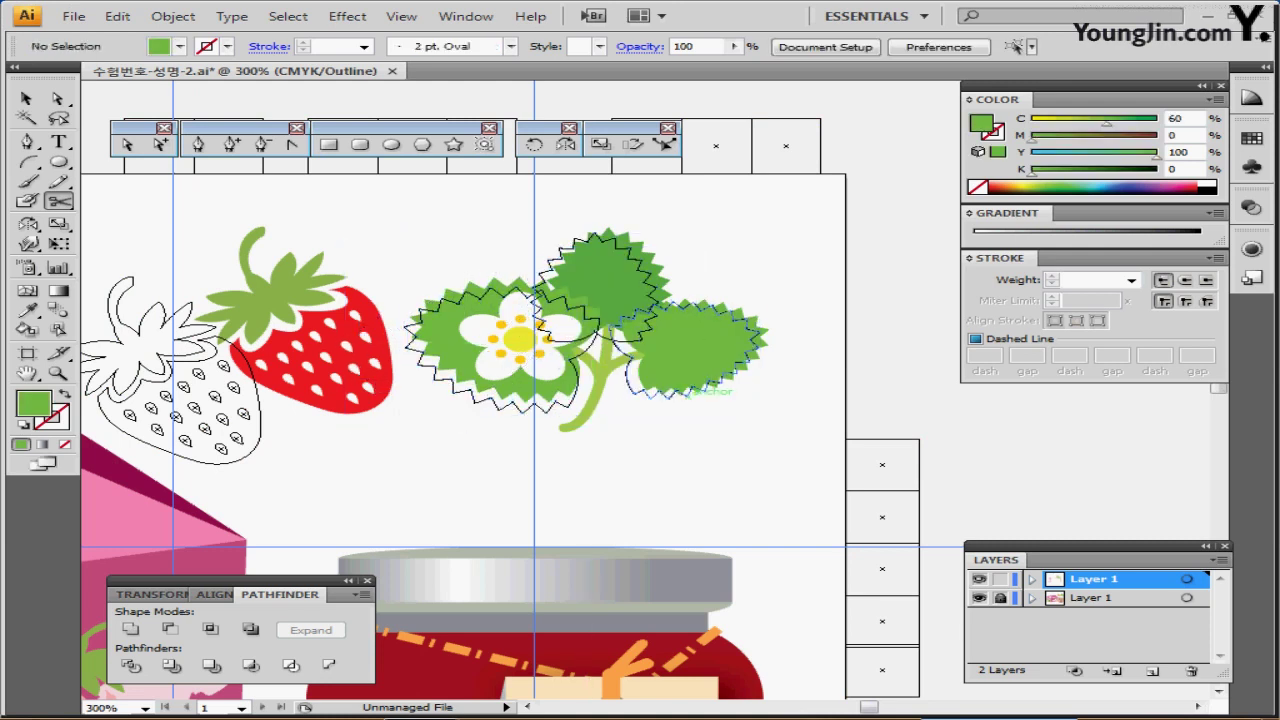
- Adjust the right, left and upper leaves individually to match the reference leaves
{"action": "left_click_drag", "start_coordinate": [786, 416], "coordinate": [684, 317]}
{"action": "left_click", "coordinate": [786, 416], "text": "ctrl"}
{"action": "left_click_drag", "start_coordinate": [780, 418], "coordinate": [560, 322]}
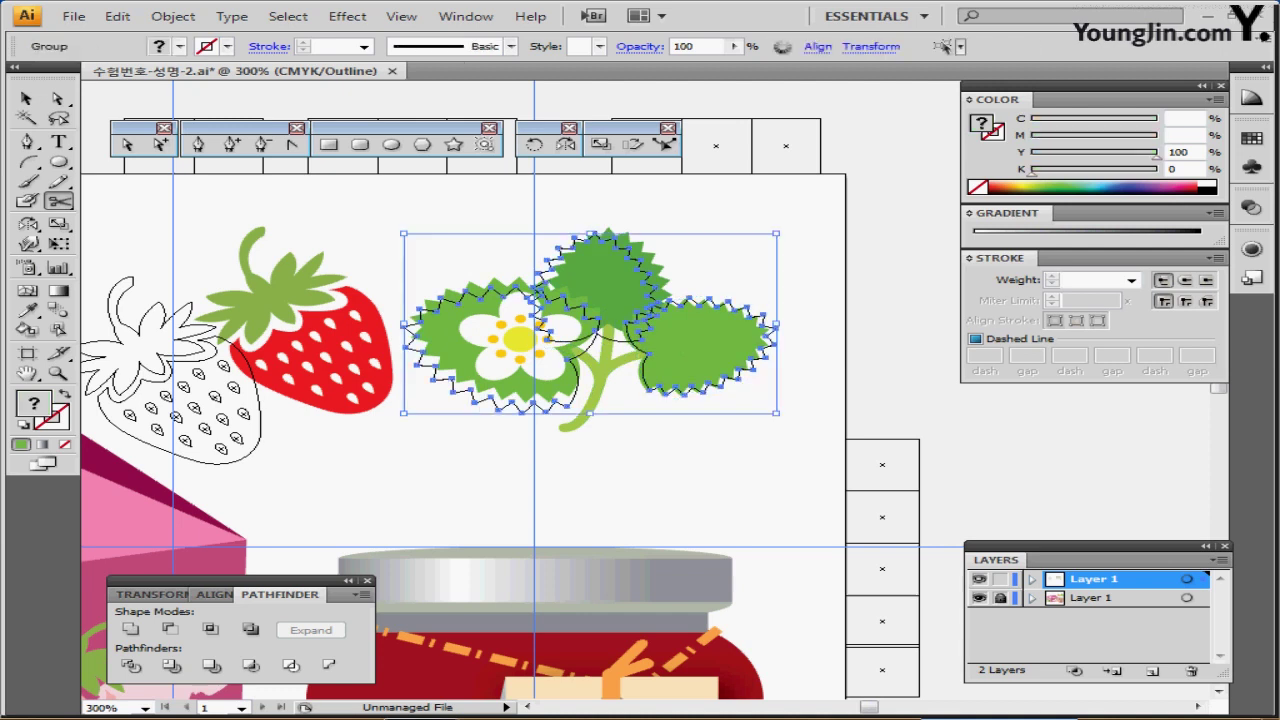
{"action": "mouse_move", "coordinate": [669, 396]}
{"action": "left_mouse_down"}
{"action": "mouse_move", "coordinate": [679, 389]}
{"action": "mouse_move", "coordinate": [655, 387]}
{"action": "left_mouse_up"}
{"action": "left_click", "coordinate": [746, 410], "text": "ctrl"}
{"action": "left_click", "coordinate": [668, 412], "text": "ctrl"}
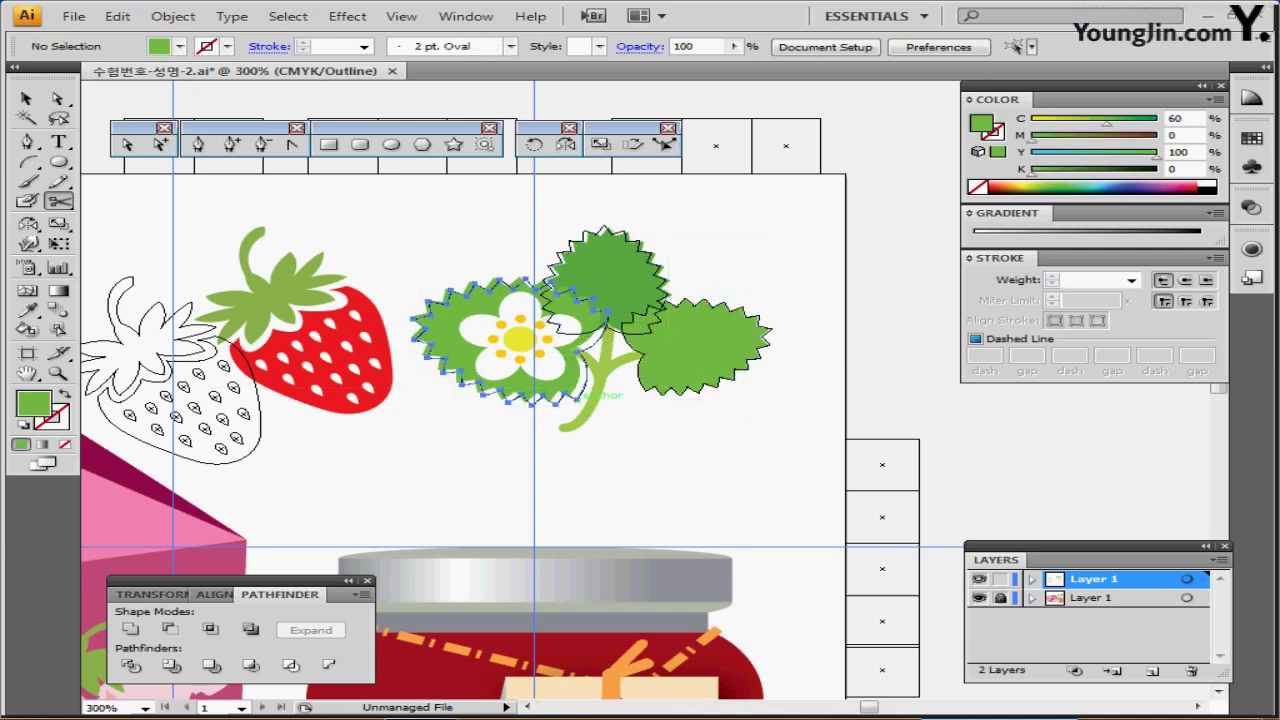
{"action": "left_click_drag", "start_coordinate": [577, 396], "coordinate": [567, 395]}
{"action": "left_click", "coordinate": [618, 422], "text": "ctrl"}
{"action": "left_click_drag", "start_coordinate": [578, 322], "coordinate": [578, 322]}
{"action": "left_click", "coordinate": [655, 418], "text": "ctrl"}
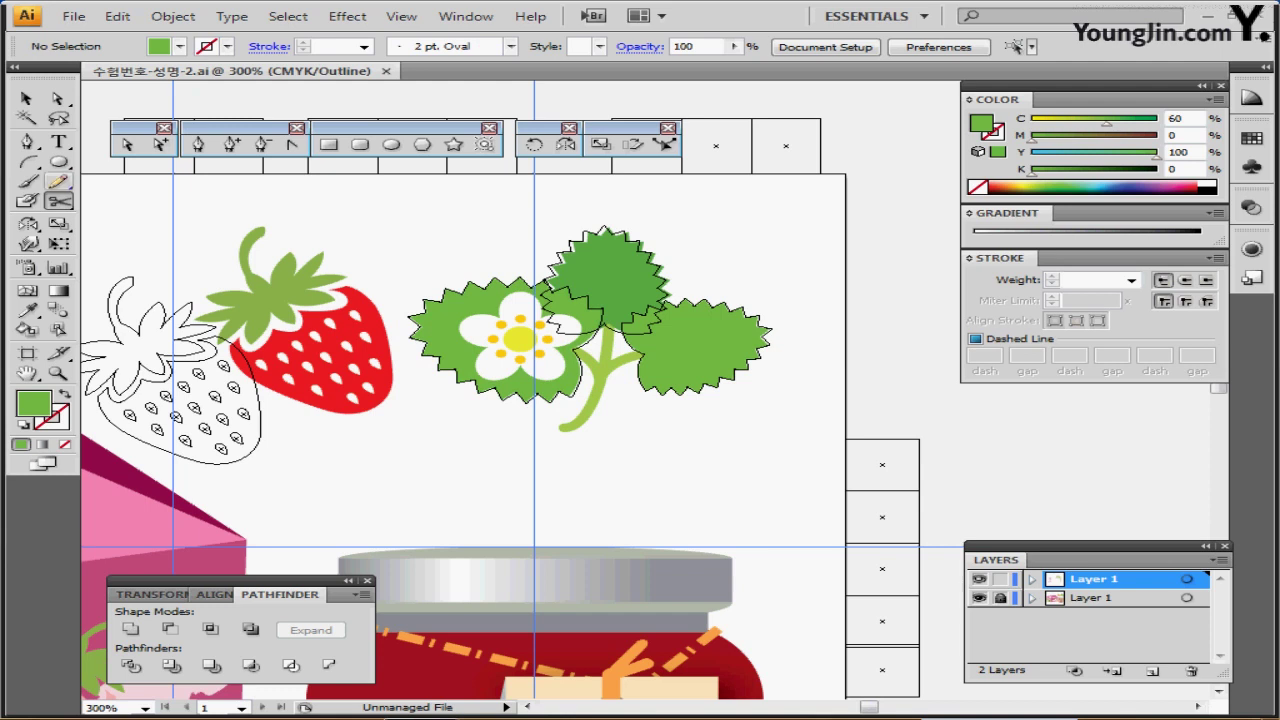
- Draw the main stem with the Arc tool, from the base of the upper leaf to the reference stem's lower end
{"action": "left_click", "coordinate": [28, 162]}
{"action": "left_click_drag", "start_coordinate": [424, 299], "coordinate": [625, 298]}
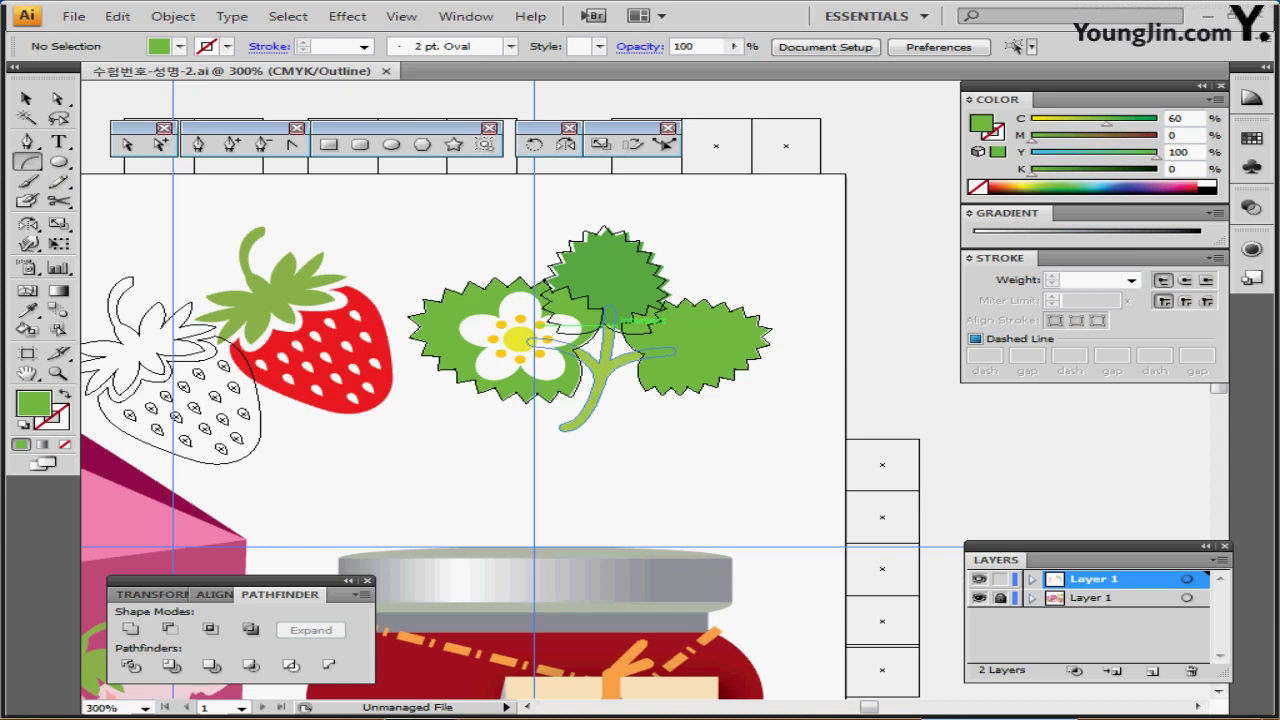
{"action": "left_click_drag", "start_coordinate": [621, 323], "coordinate": [558, 427]}
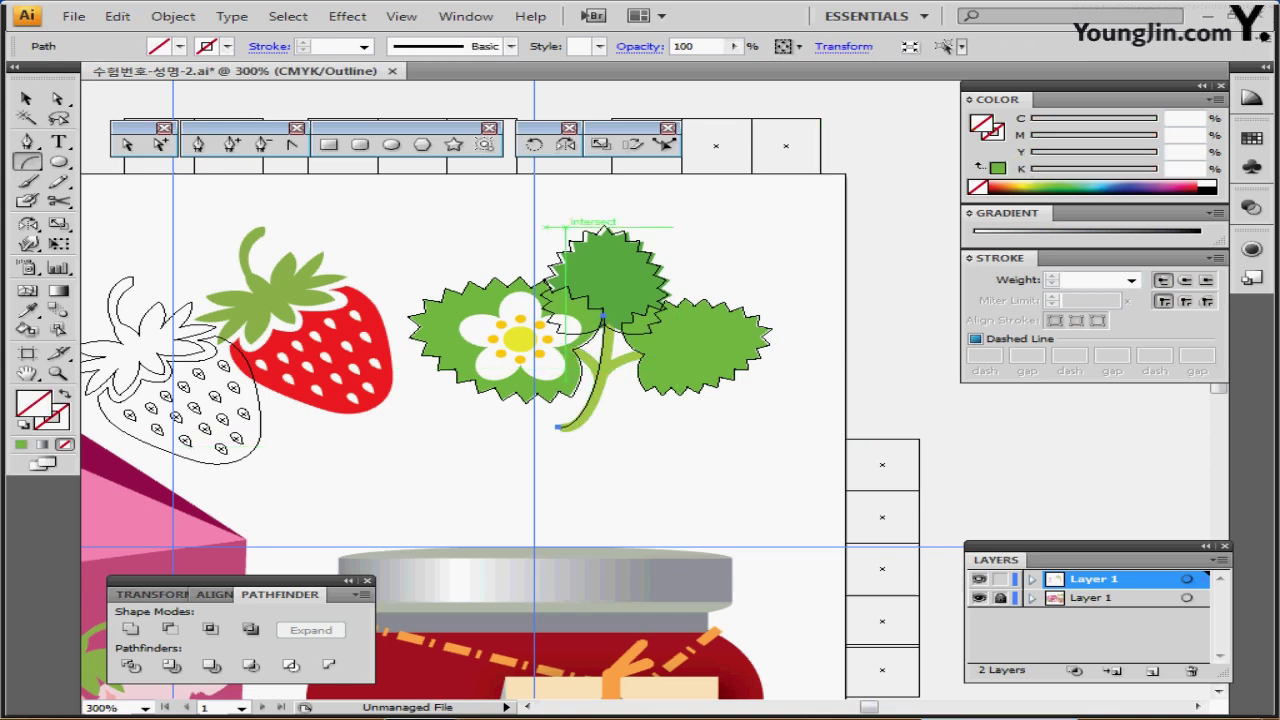
- Return the drawing to Preview and give the stem arc a light green stroke (C 40, Y 90) with no fill
{"action": "key", "text": "ctrl"}
{"action": "key", "text": "ctrl+y"}
{"action": "scroll", "coordinate": [520, 400], "scroll_direction": "up", "scroll_amount": 2}
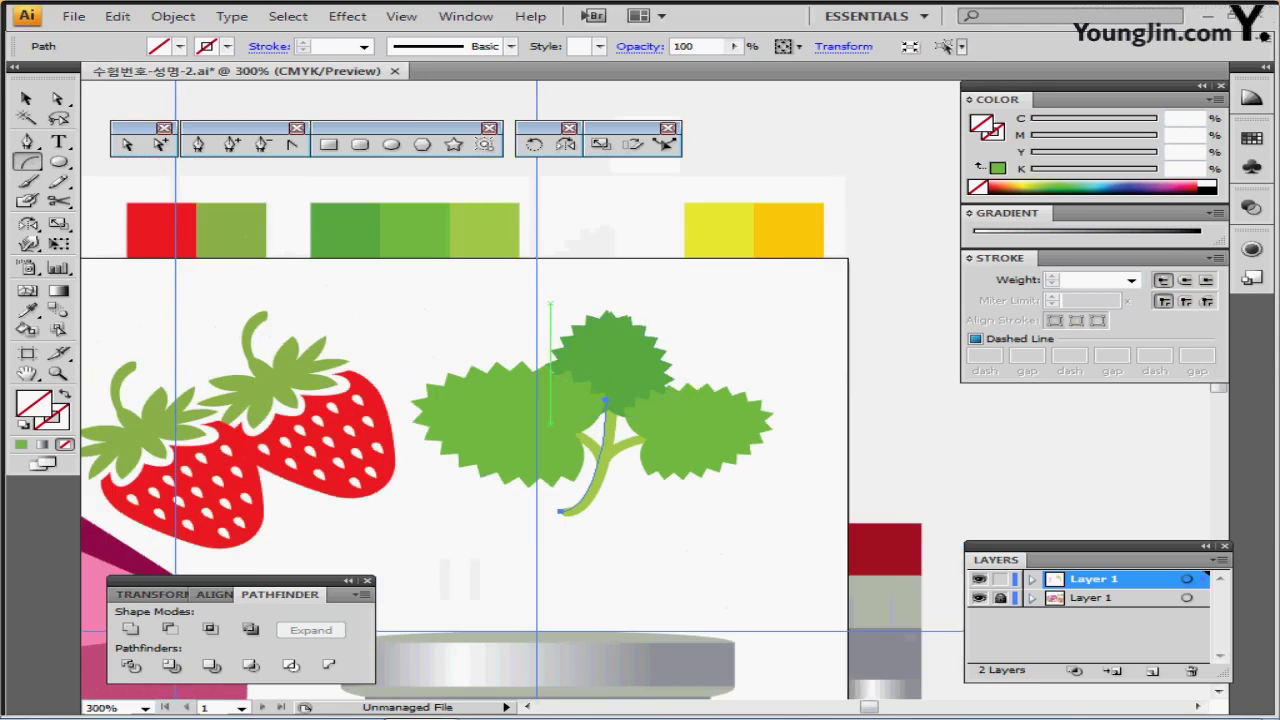
{"action": "key", "text": "i"}
{"action": "left_click", "coordinate": [485, 231]}
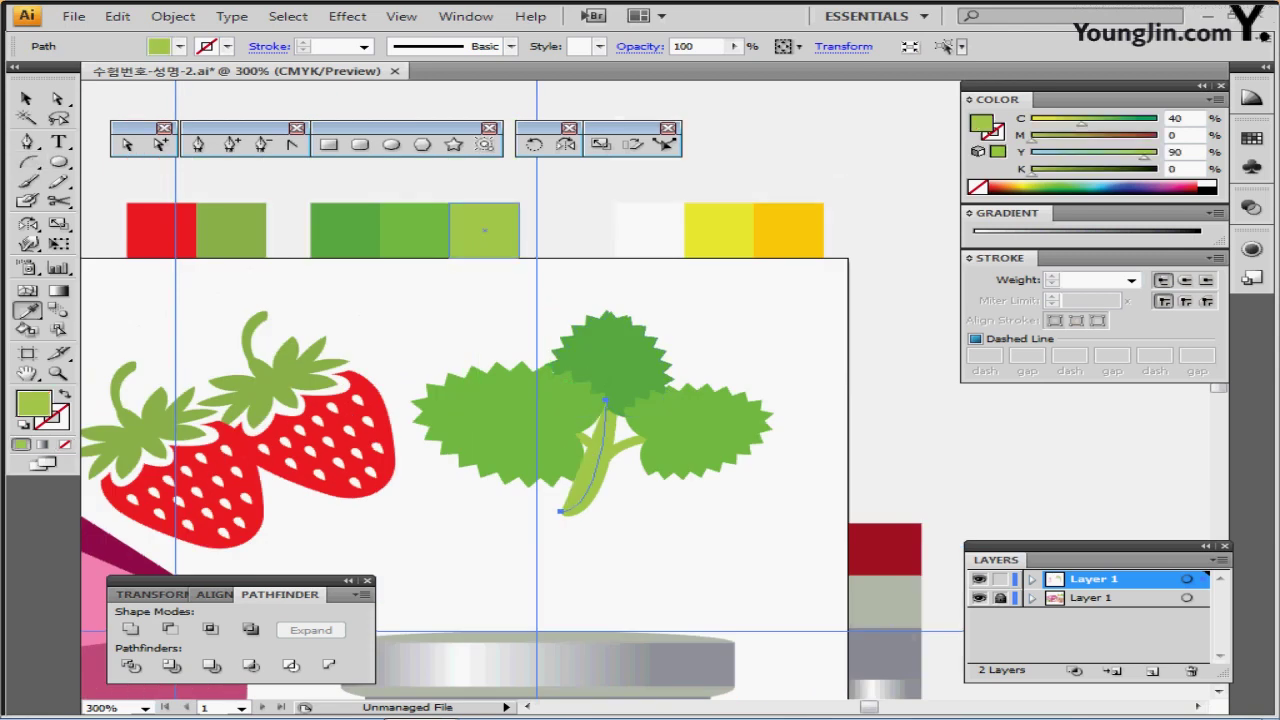
{"action": "key", "text": "shift+x"}
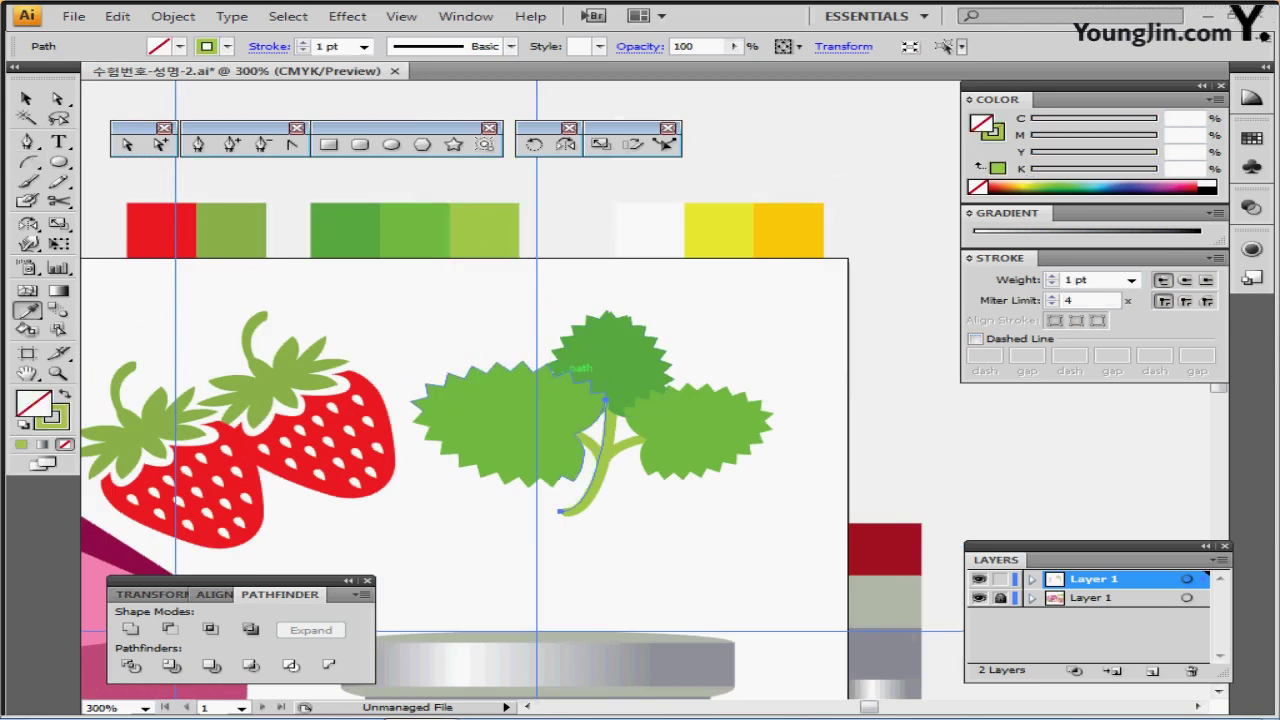
- Hide the reference layer and set the stem's stroke to 3 pt with round caps
{"action": "left_click", "coordinate": [979, 597]}
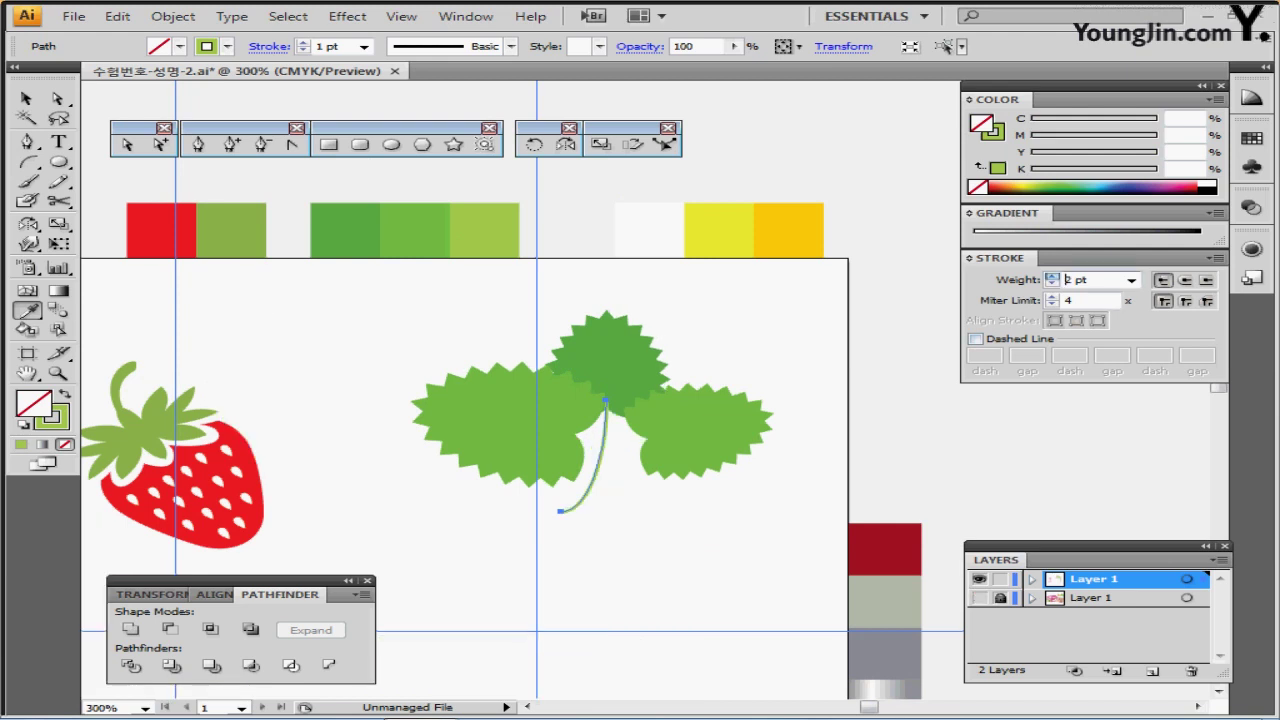
{"action": "left_click", "coordinate": [1052, 276]}
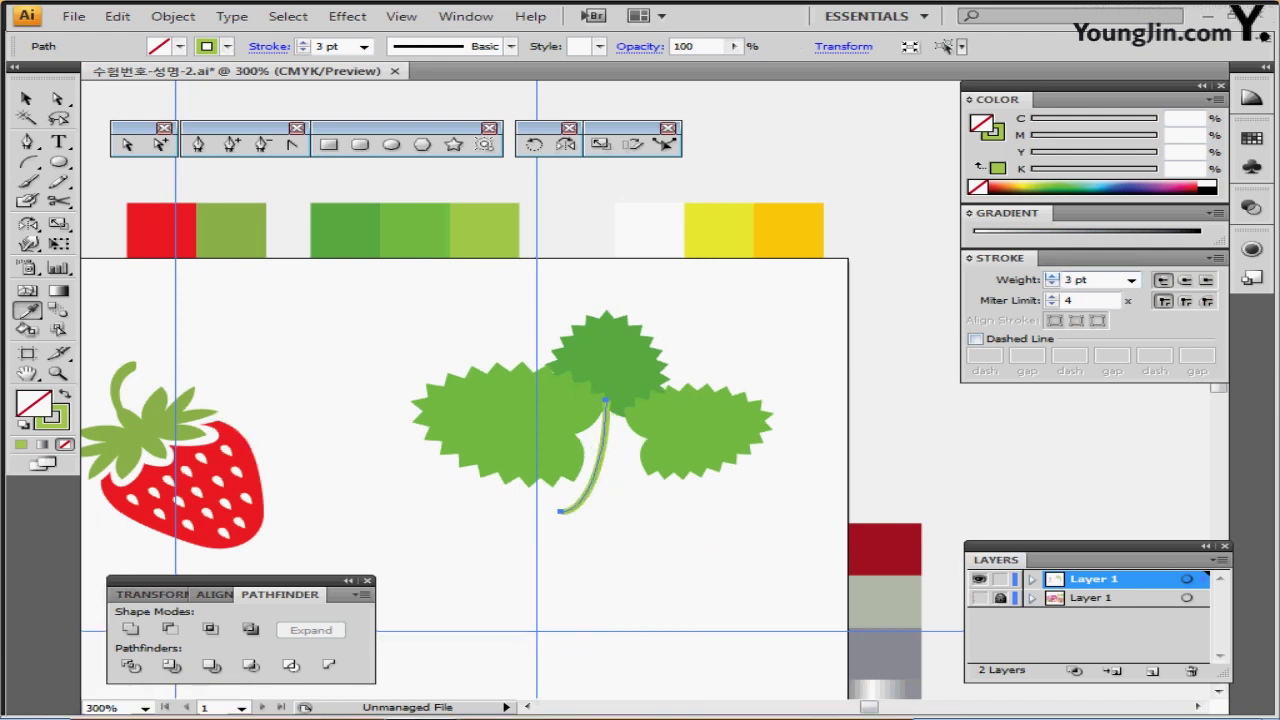
{"action": "left_click", "coordinate": [1052, 276]}
{"action": "left_click", "coordinate": [1185, 280]}
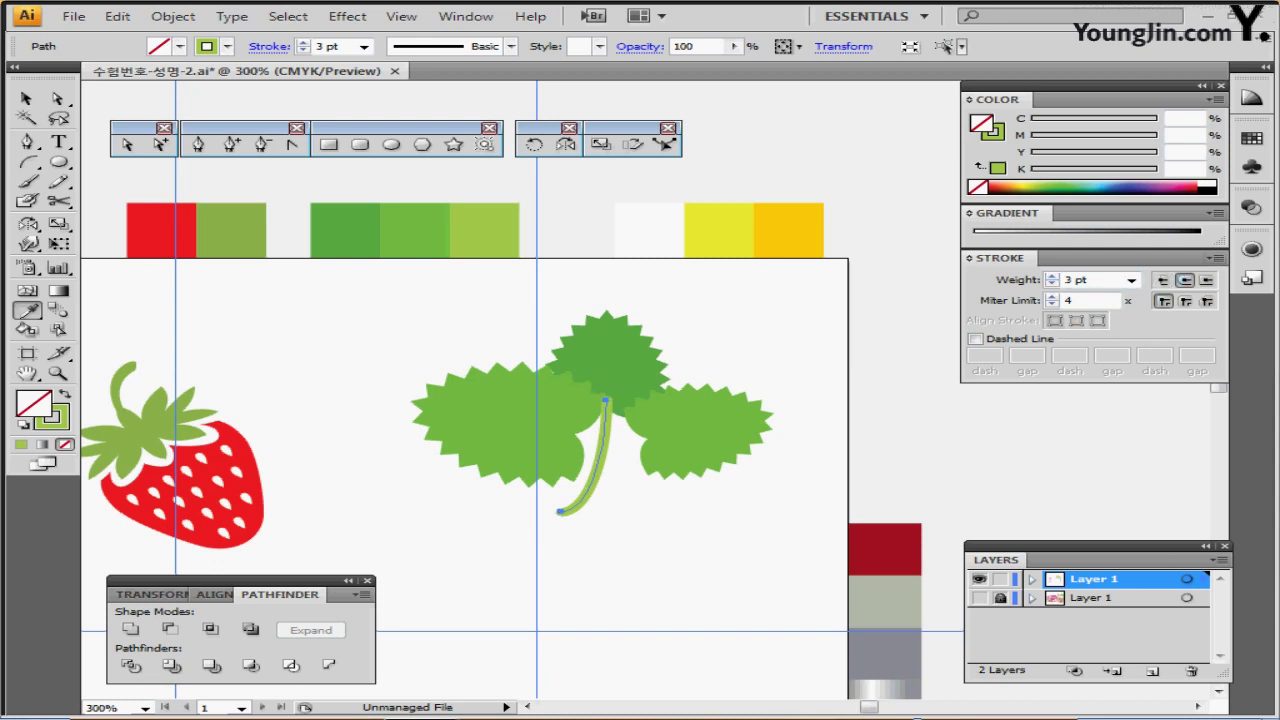
- Trace the left and right stem branches with arcs over the outlined reference, keeping the 3 pt light green stroke
{"action": "left_click", "coordinate": [27, 162]}
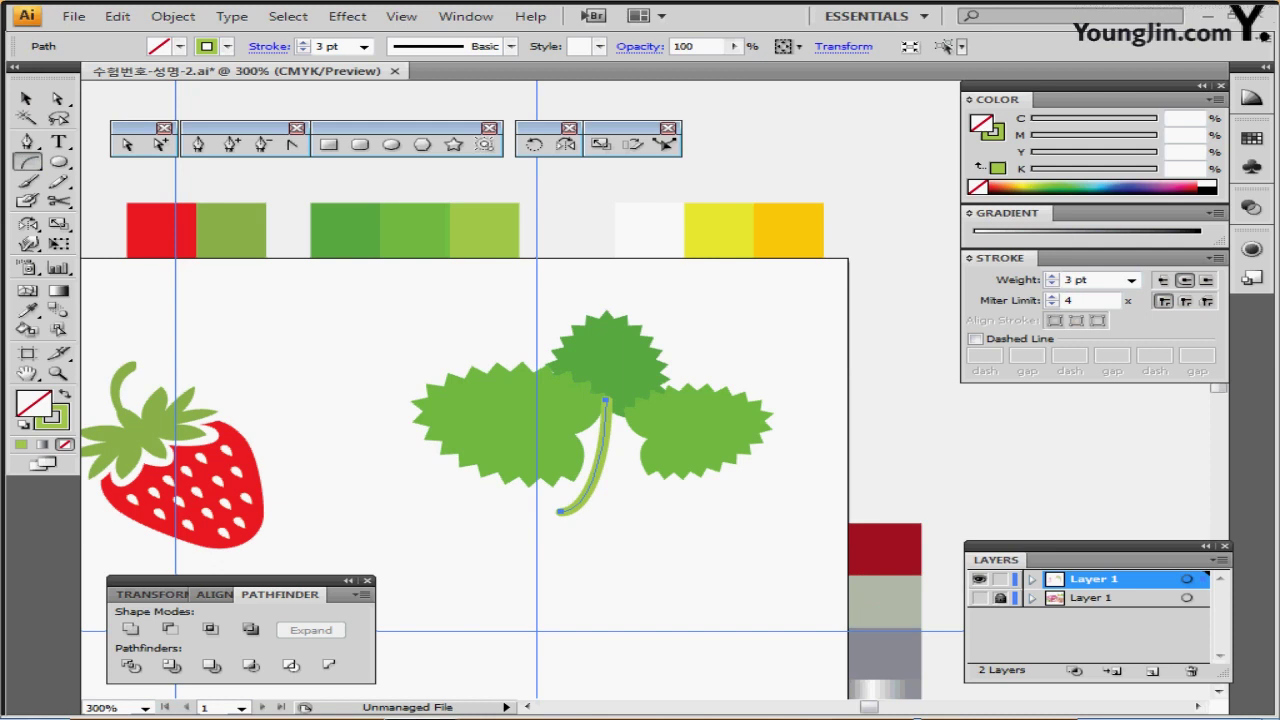
{"action": "left_click", "coordinate": [979, 597], "text": "ctrl"}
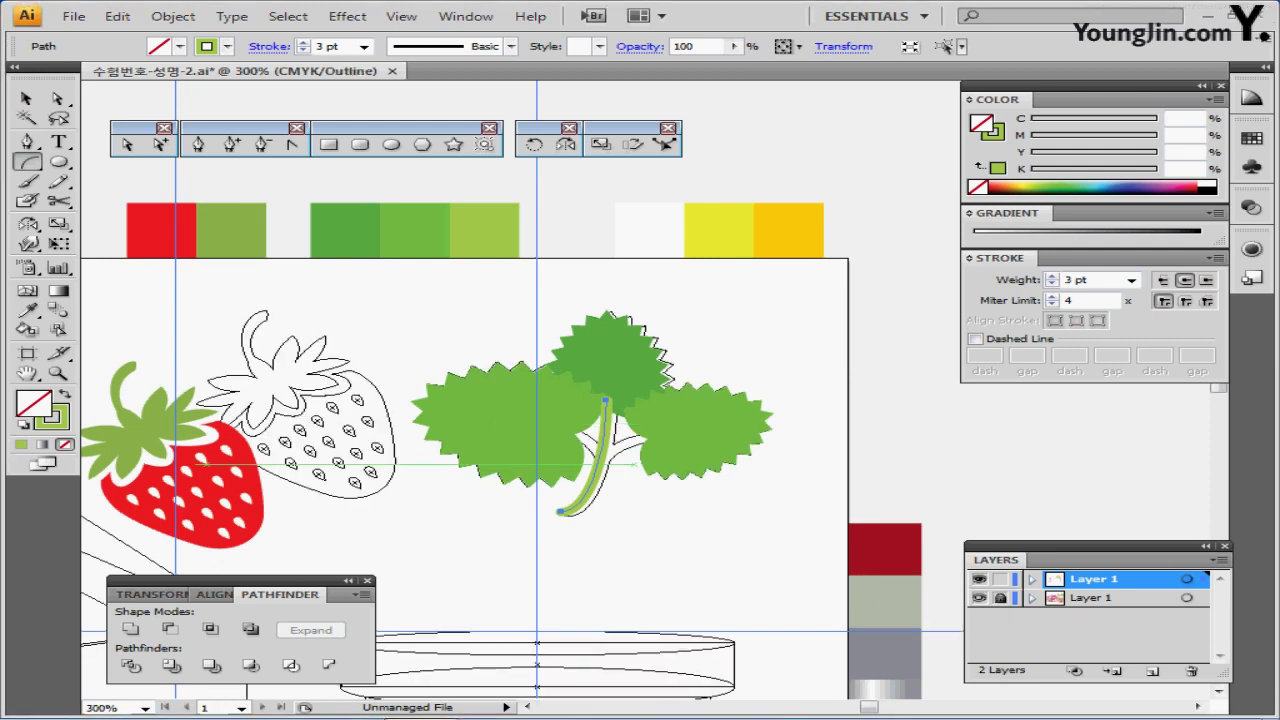
{"action": "left_click_drag", "start_coordinate": [612, 466], "coordinate": [546, 419]}
{"action": "key", "text": "ctrl+y"}
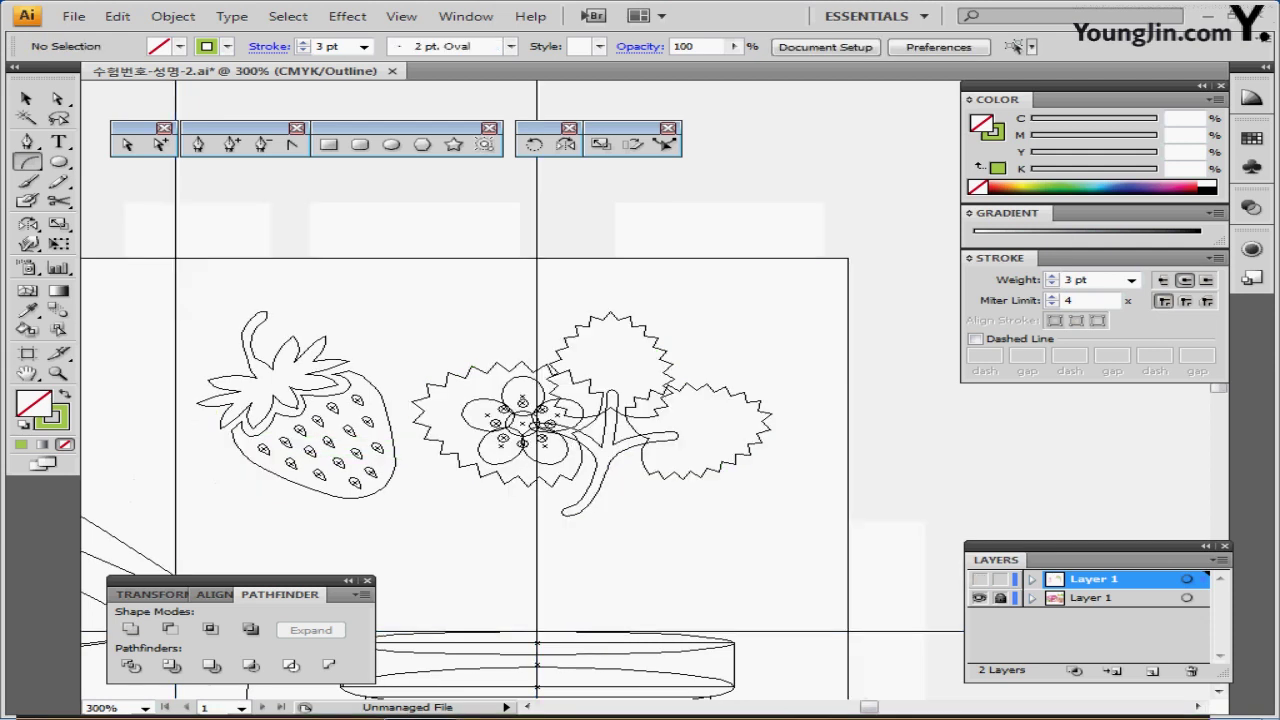
{"action": "key", "text": "ctrl+y"}
{"action": "key", "text": "ctrl+plus"}
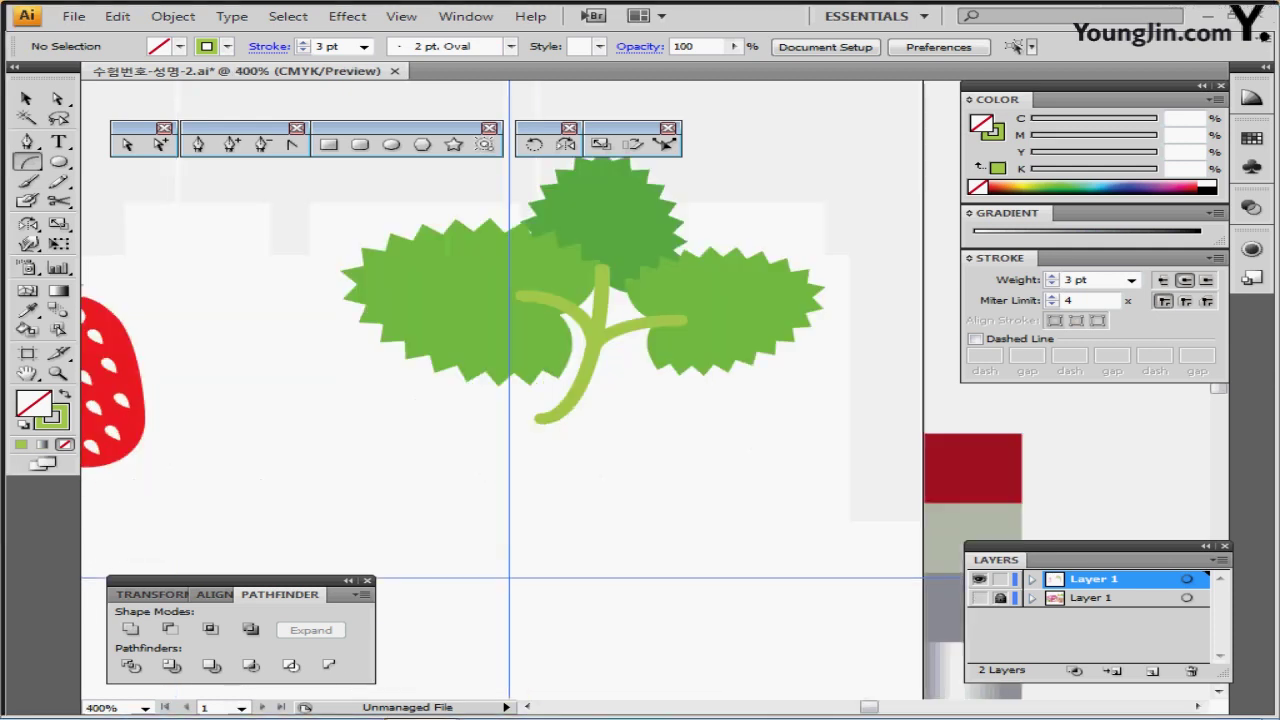
- Convert the strokes of all three stem paths into filled shapes with Outline Stroke
{"action": "scroll", "coordinate": [626, 386], "scroll_direction": "up", "scroll_amount": 1}
{"action": "mouse_move", "coordinate": [575, 326]}
{"action": "left_mouse_down"}
{"action": "mouse_move", "coordinate": [616, 382]}
{"action": "mouse_move", "coordinate": [574, 326]}
{"action": "left_mouse_up"}
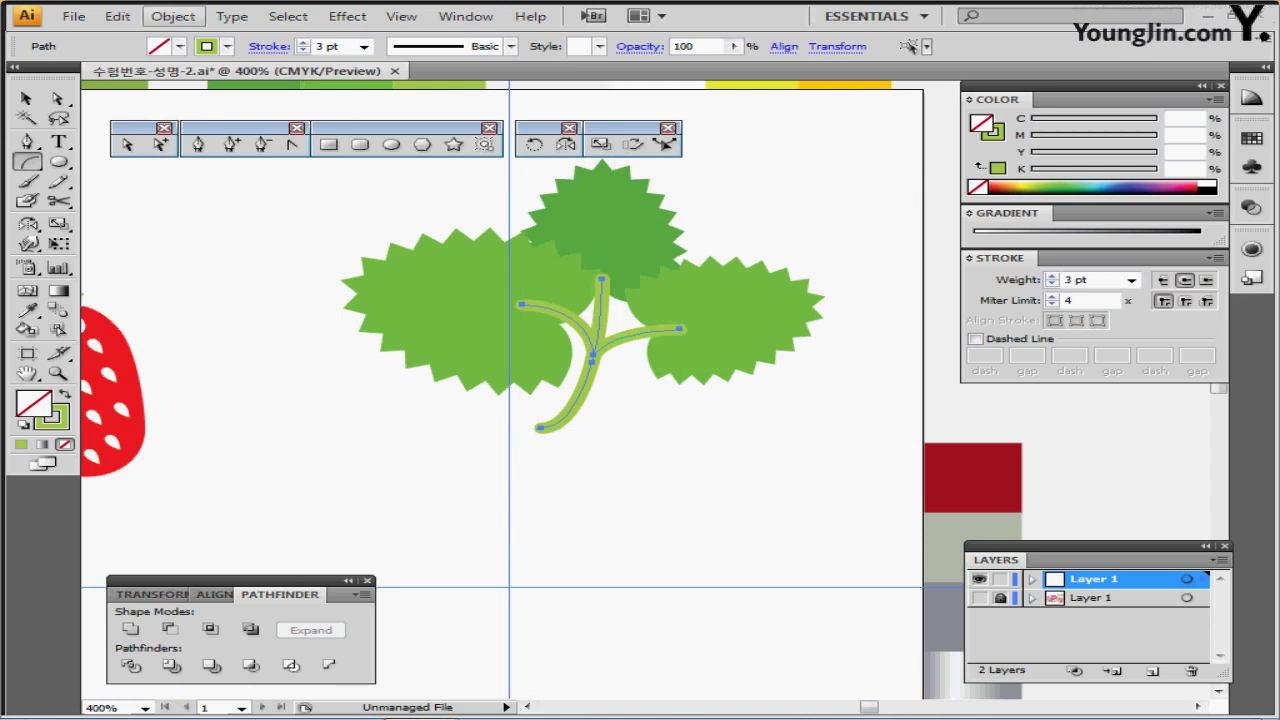
{"action": "left_click", "coordinate": [173, 16]}
{"action": "mouse_move", "coordinate": [300, 378]}
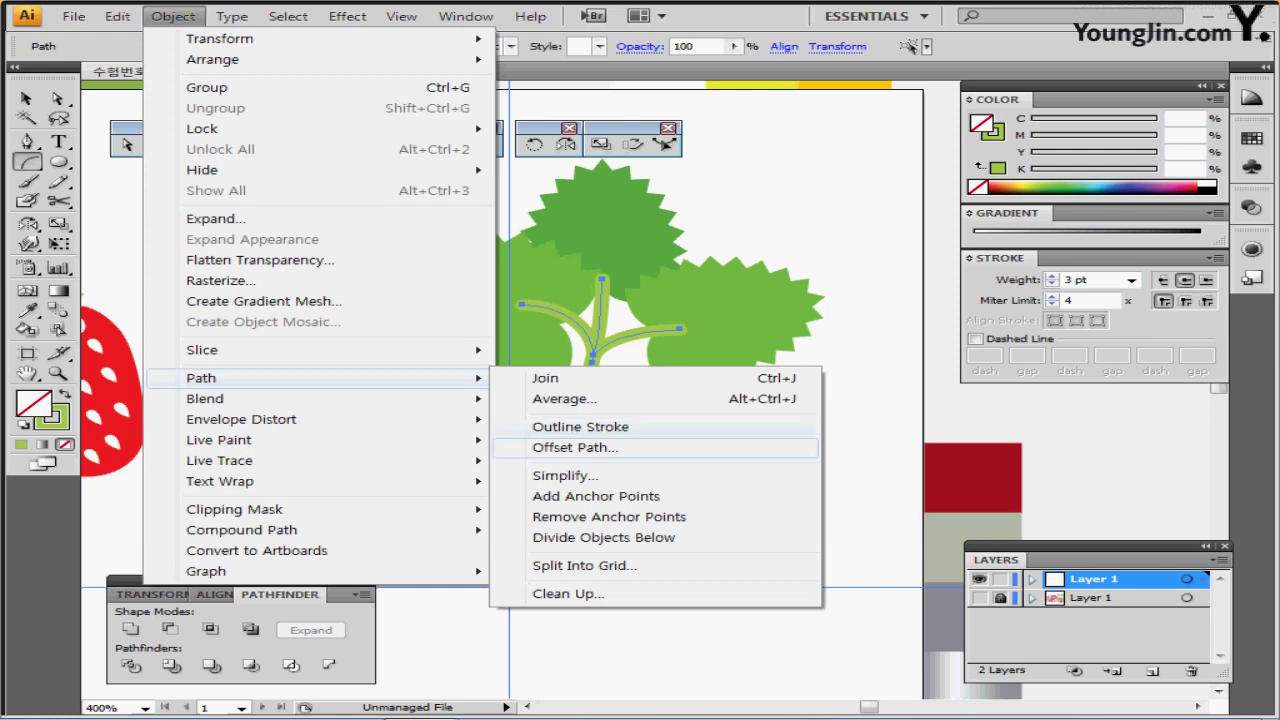
{"action": "left_click", "coordinate": [580, 426]}
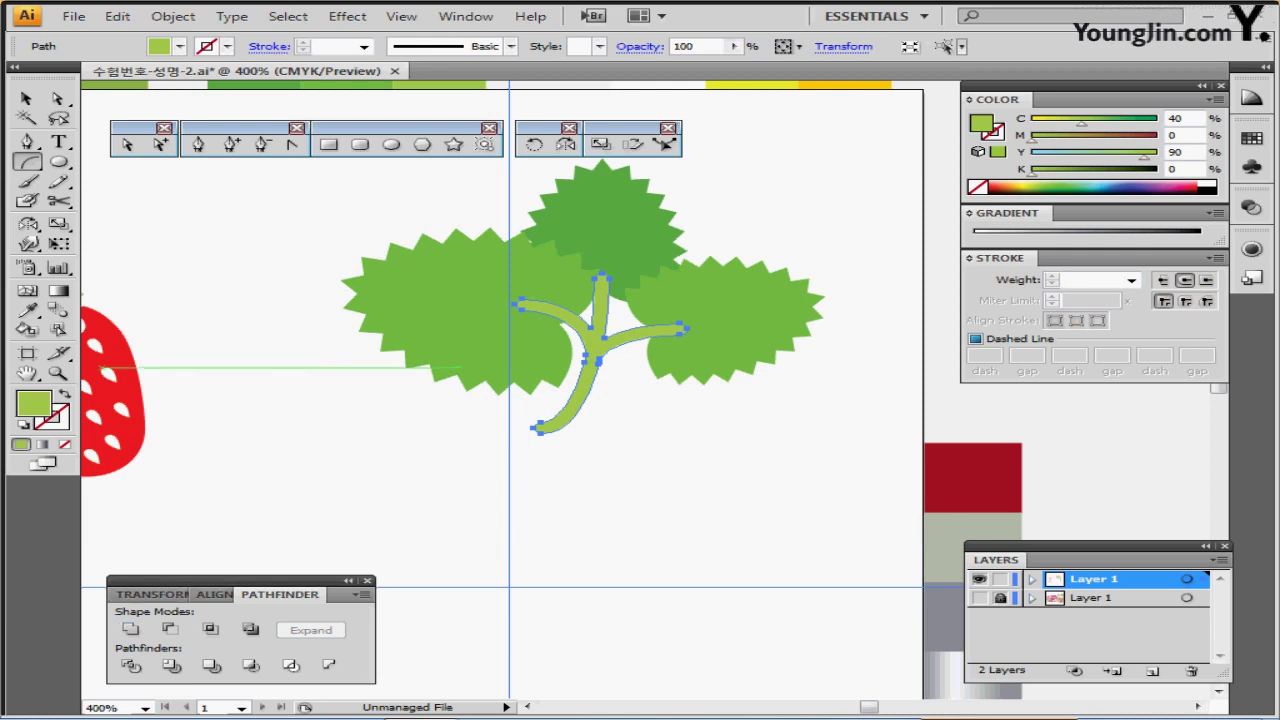
- Send the outlined stem backward behind the leaves, deselect it and save the document
{"action": "key", "text": "ctrl+bracketleft"}
{"action": "key", "text": "ctrl+bracketleft"}
{"action": "key", "text": "ctrl+bracketleft"}
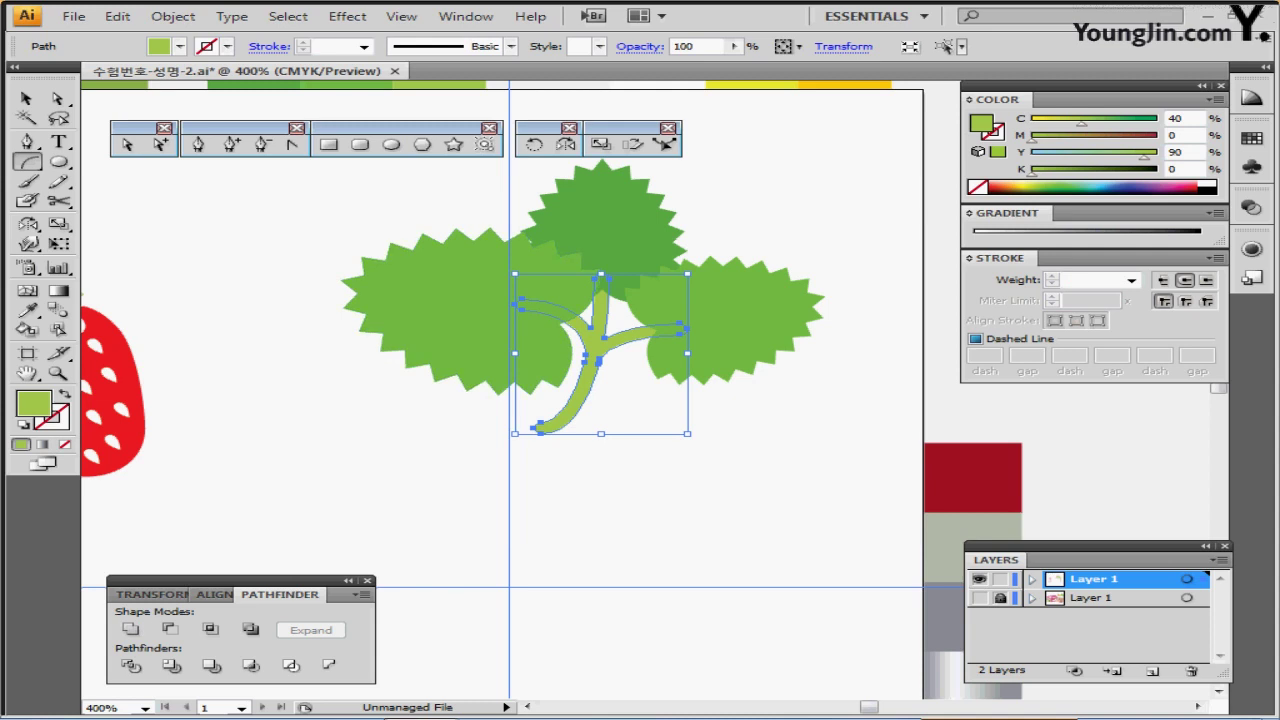
{"action": "key", "text": "ctrl"}
{"action": "left_click", "coordinate": [626, 497], "text": "ctrl"}
{"action": "key", "text": "ctrl+s"}
- Draw a 4 × 5 mm ellipse on the left leaf with the default white fill and no stroke
{"action": "left_click_drag", "start_coordinate": [626, 497], "coordinate": [618, 561]}
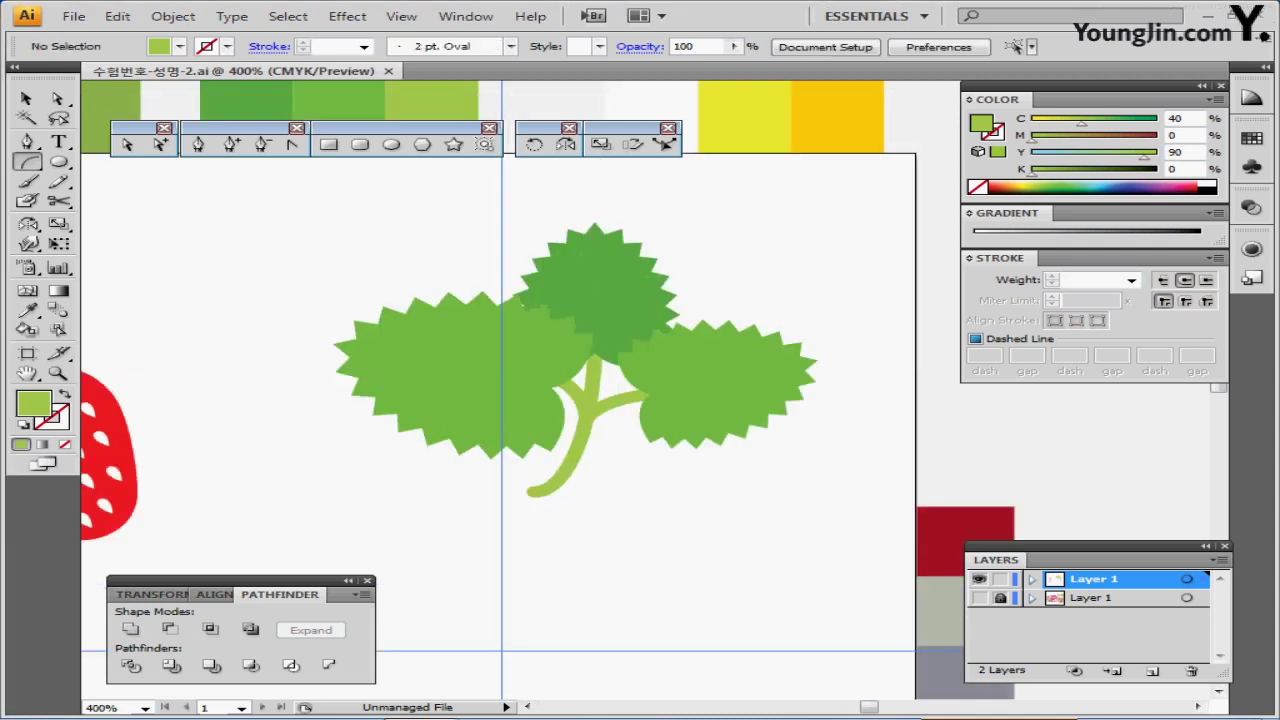
{"action": "left_click", "coordinate": [580, 414], "text": "ctrl"}
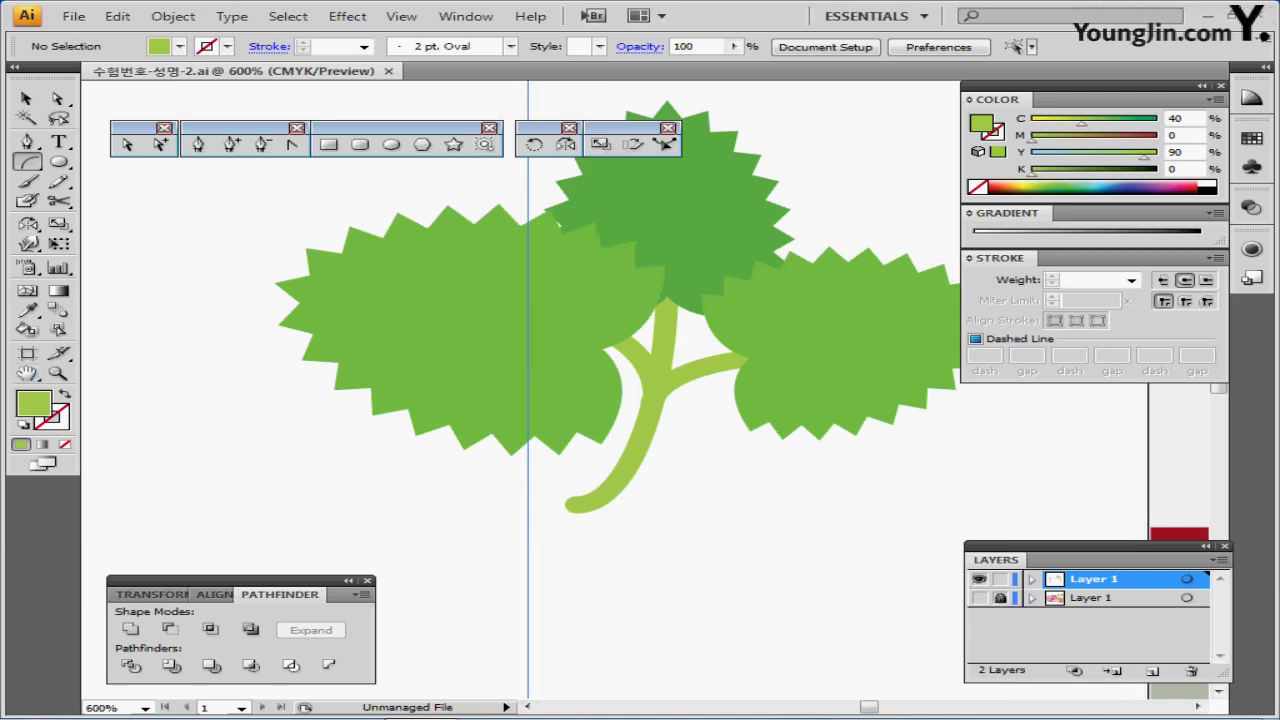
{"action": "key", "text": "d"}
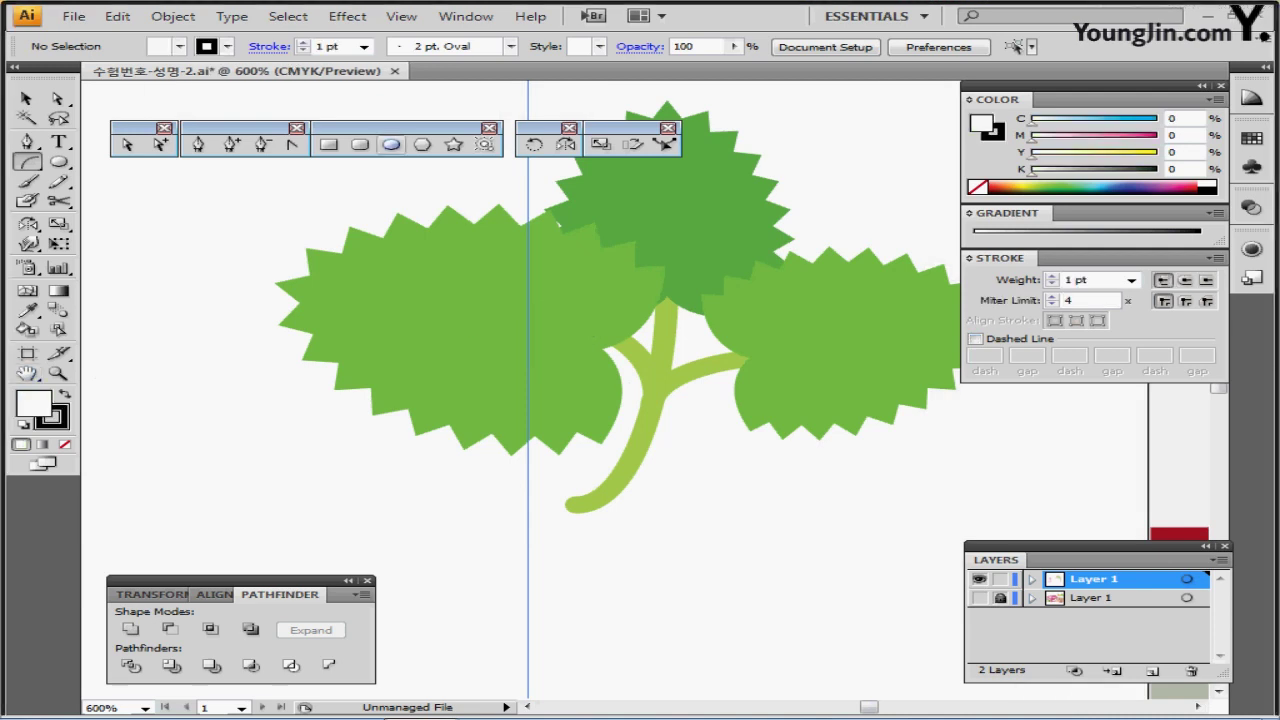
{"action": "left_click", "coordinate": [391, 144]}
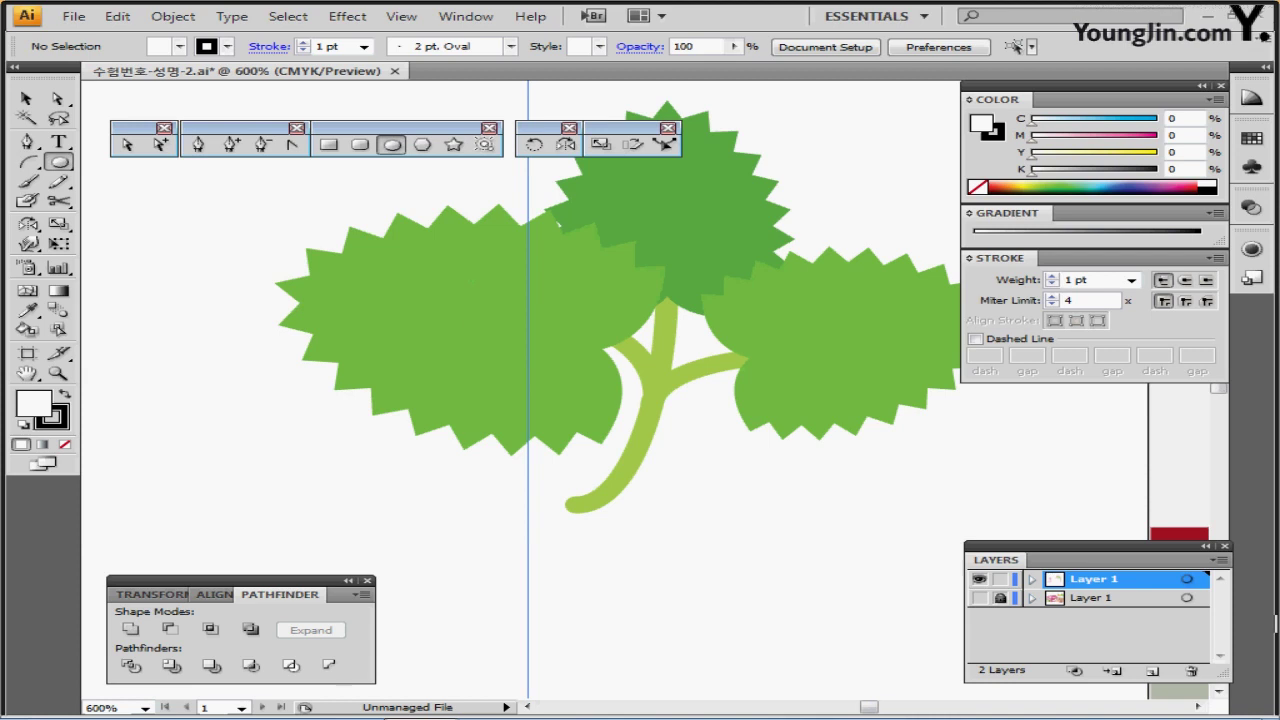
{"action": "left_click", "coordinate": [472, 285]}
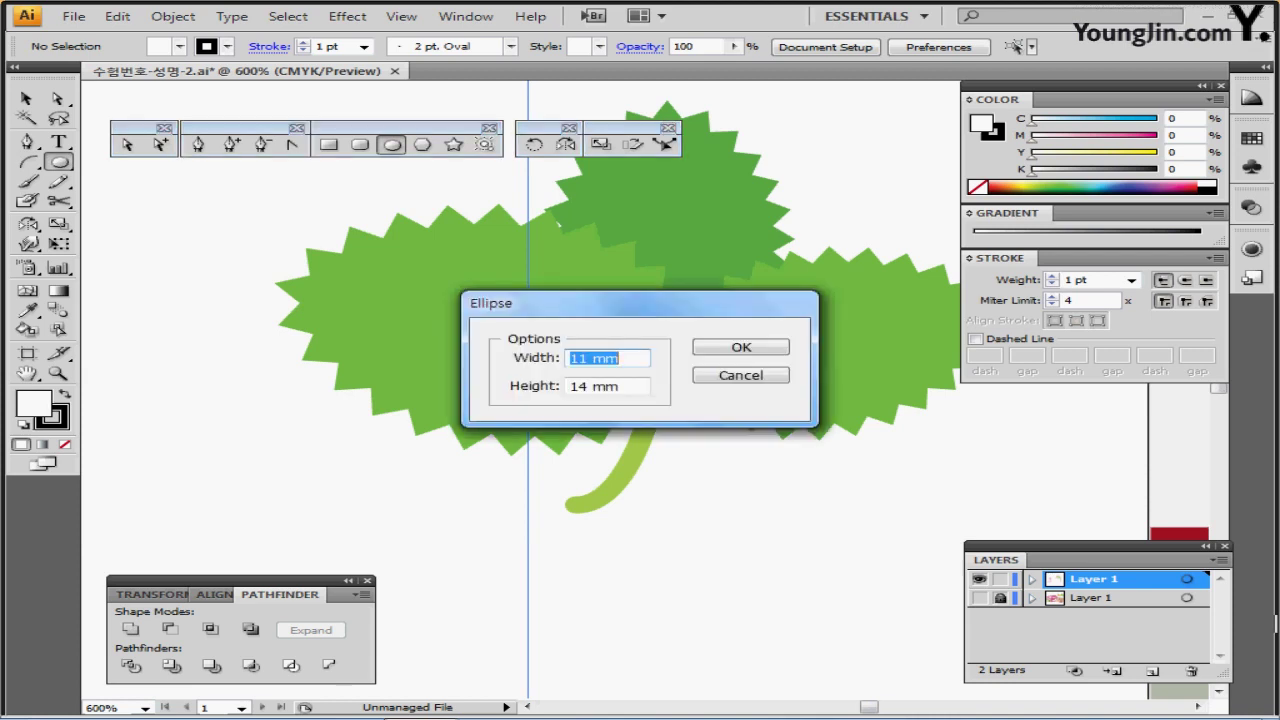
{"action": "type", "text": "4"}
{"action": "key", "text": "Tab"}
{"action": "type", "text": "4"}
{"action": "key", "text": "Return"}
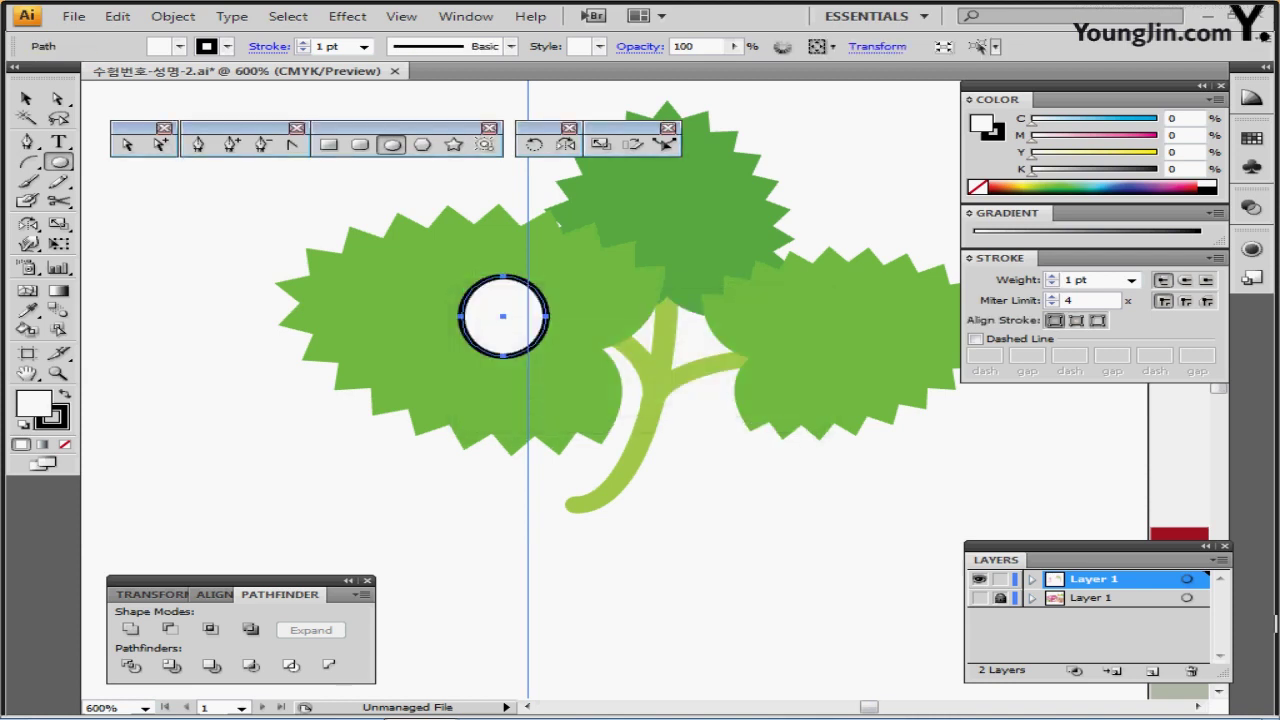
{"action": "key", "text": "x"}
{"action": "key", "text": "slash"}
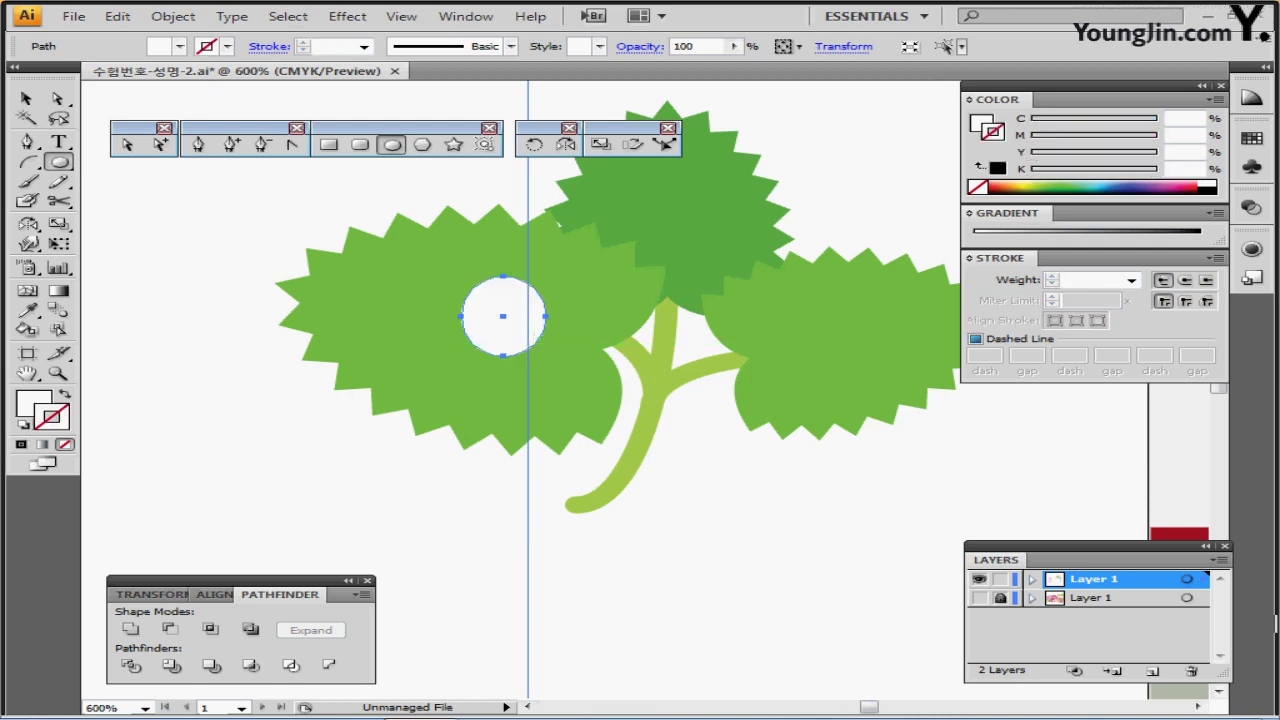
- Position the white ellipse exactly over the reference flower's top petal in Outline view
{"action": "mouse_move", "coordinate": [503, 317]}
{"action": "left_mouse_down"}
{"action": "mouse_move", "coordinate": [486, 279]}
{"action": "mouse_move", "coordinate": [502, 297]}
{"action": "left_mouse_up"}
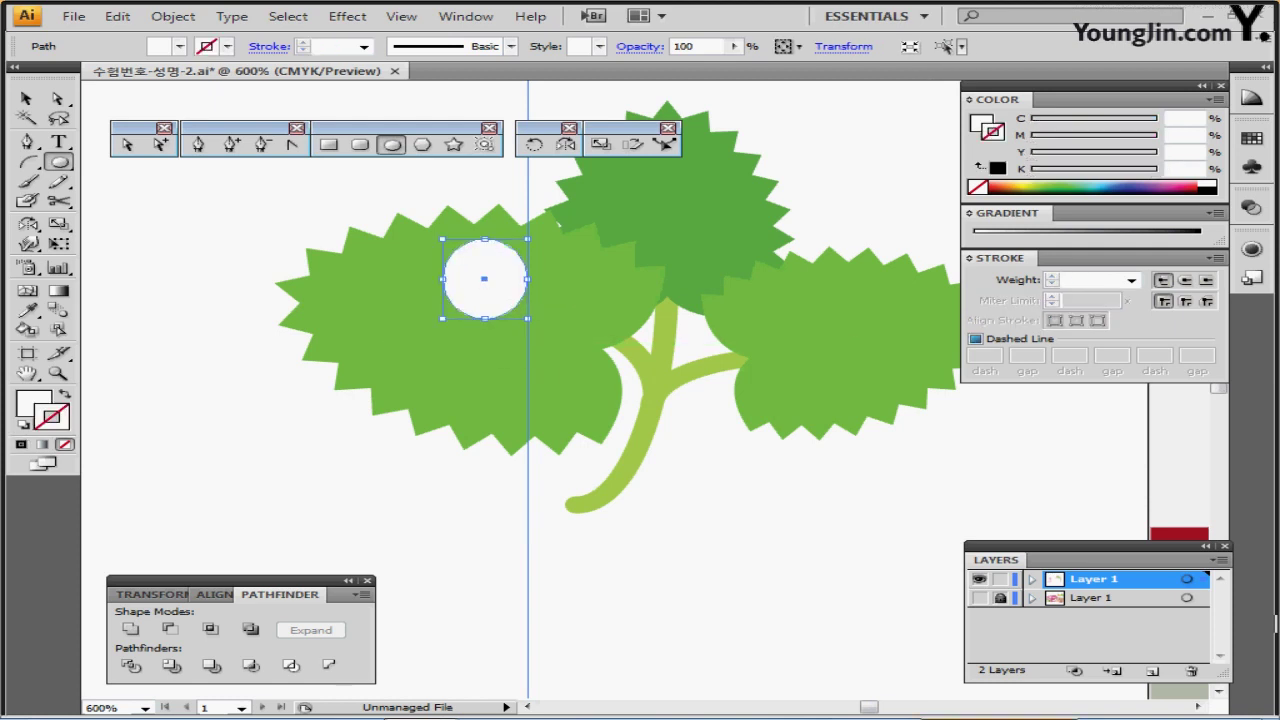
{"action": "key", "text": "ctrl+s"}
{"action": "key", "text": "ctrl+y"}
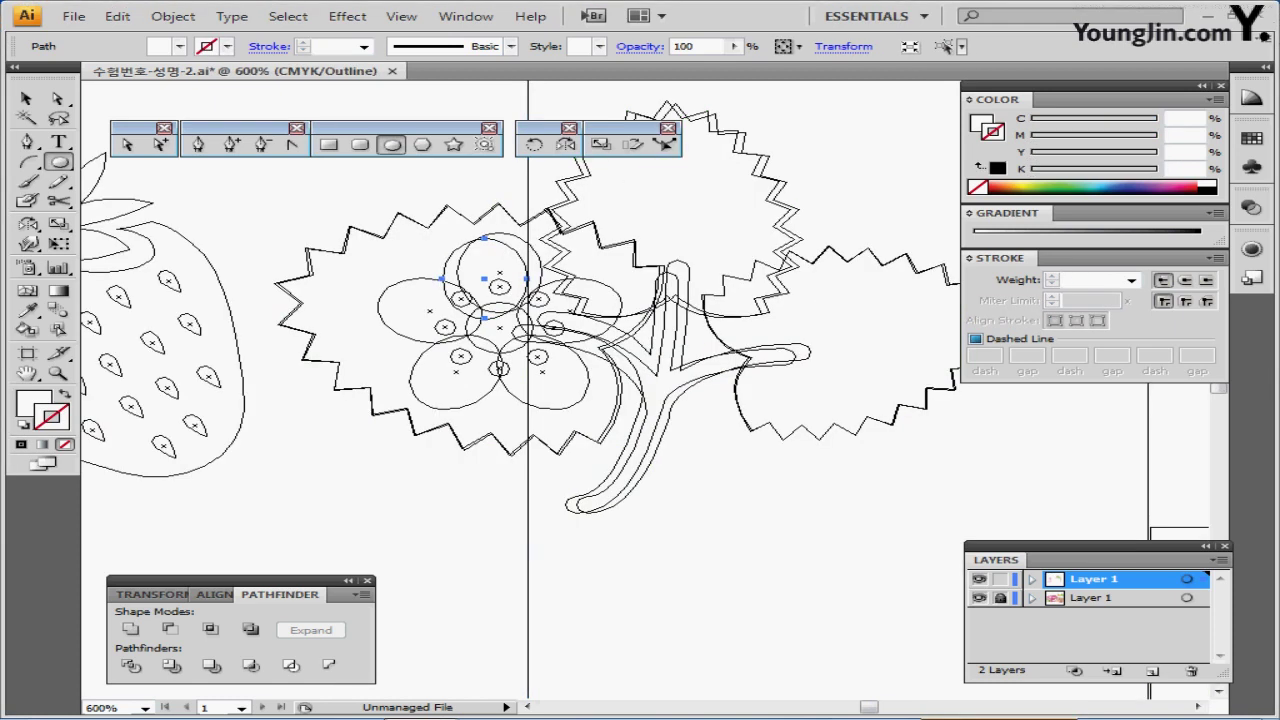
{"action": "key", "text": "Left"}
{"action": "key", "text": "Left"}
{"action": "key", "text": "Up"}
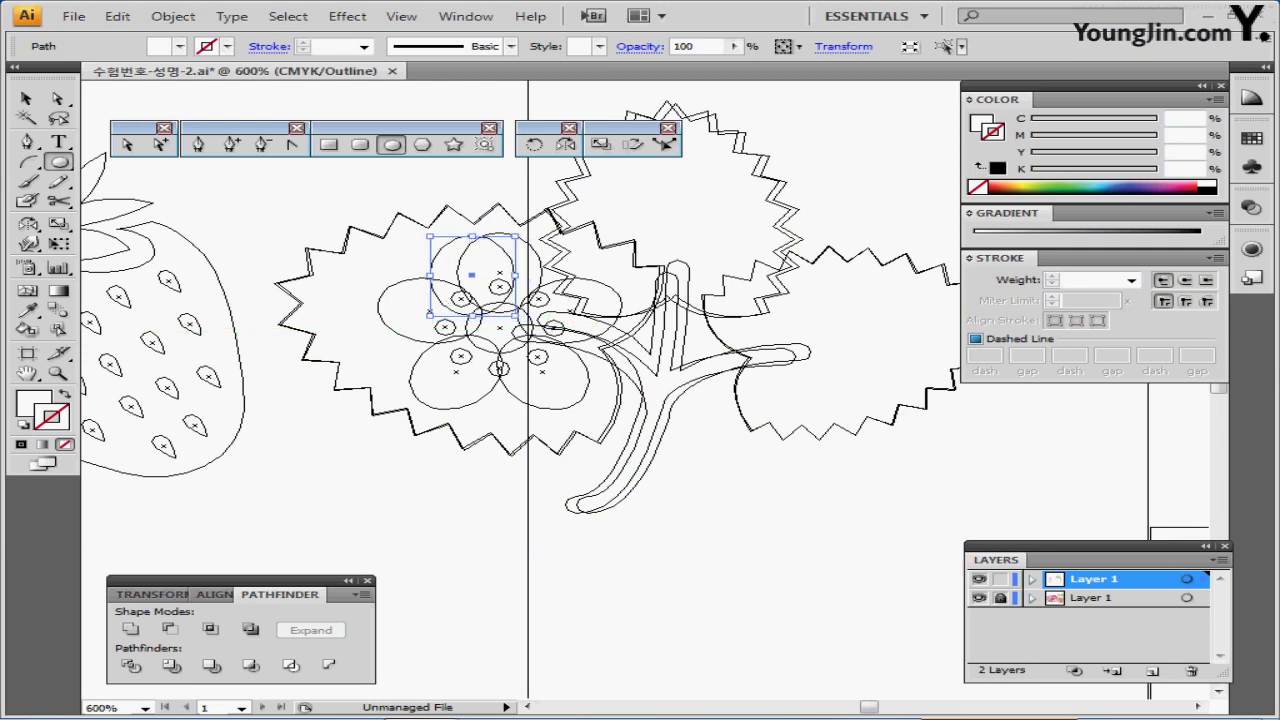
{"action": "key", "text": "Right"}
{"action": "key", "text": "Right"}
{"action": "key", "text": "Right"}
{"action": "key", "text": "Right"}
{"action": "key", "text": "Right"}
{"action": "key", "text": "Up"}
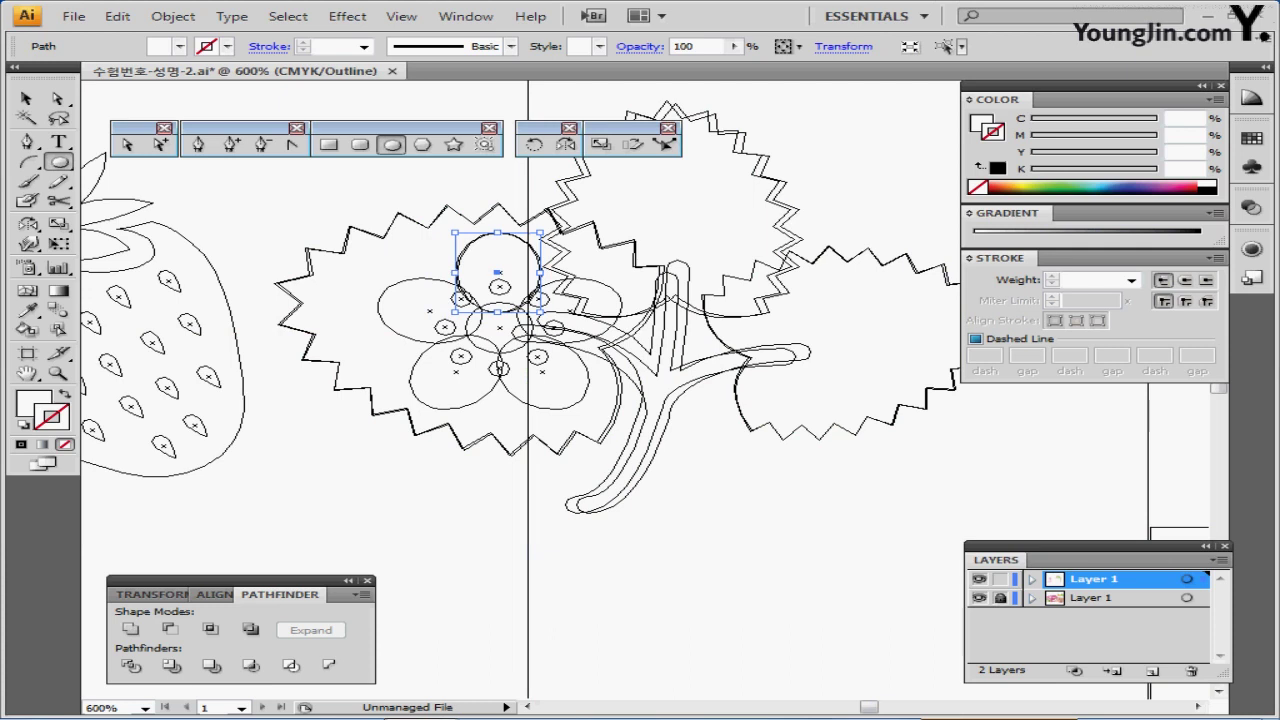
- Hide the reference layer, return the drawing to Preview and save the document
{"action": "left_click", "coordinate": [979, 598]}
{"action": "key", "text": "ctrl+y"}
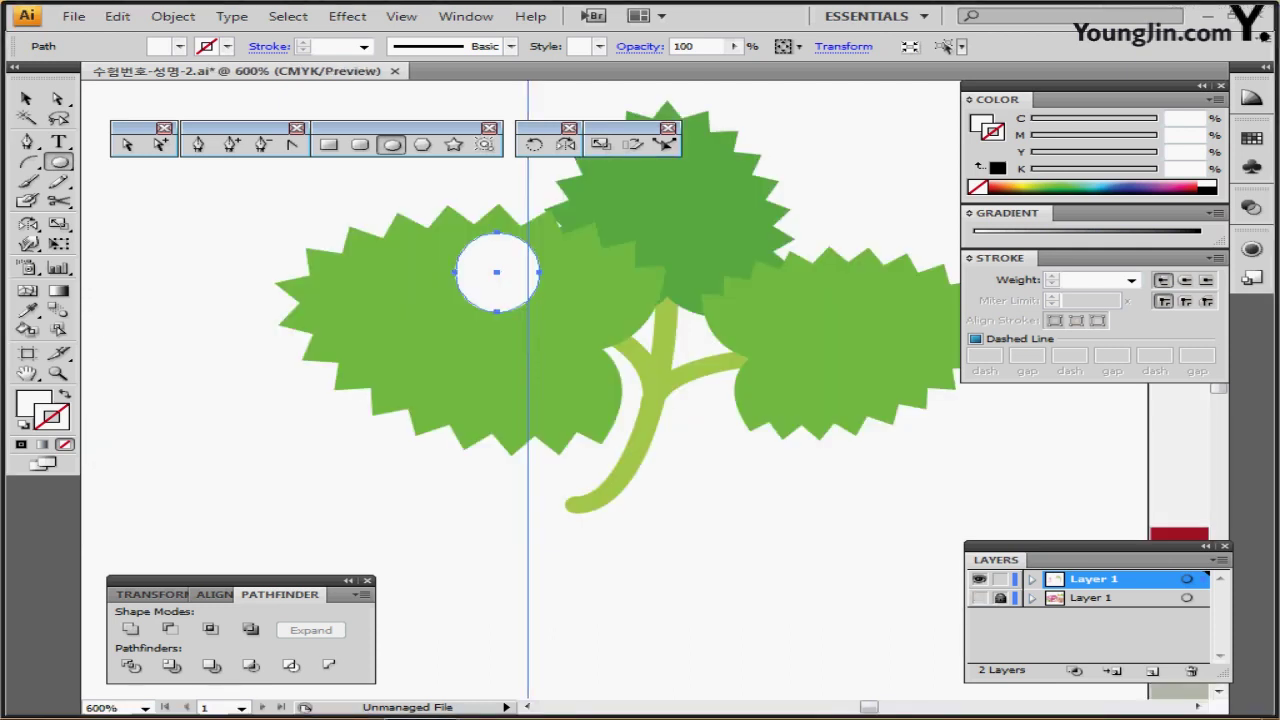
{"action": "key", "text": "ctrl+s"}
- Add a 3.2 × 3.2 mm circle at the lower end of the white petal for the flower's centre
{"action": "key", "text": "ctrl+plus"}
{"action": "left_click_drag", "start_coordinate": [597, 334], "coordinate": [477, 283]}
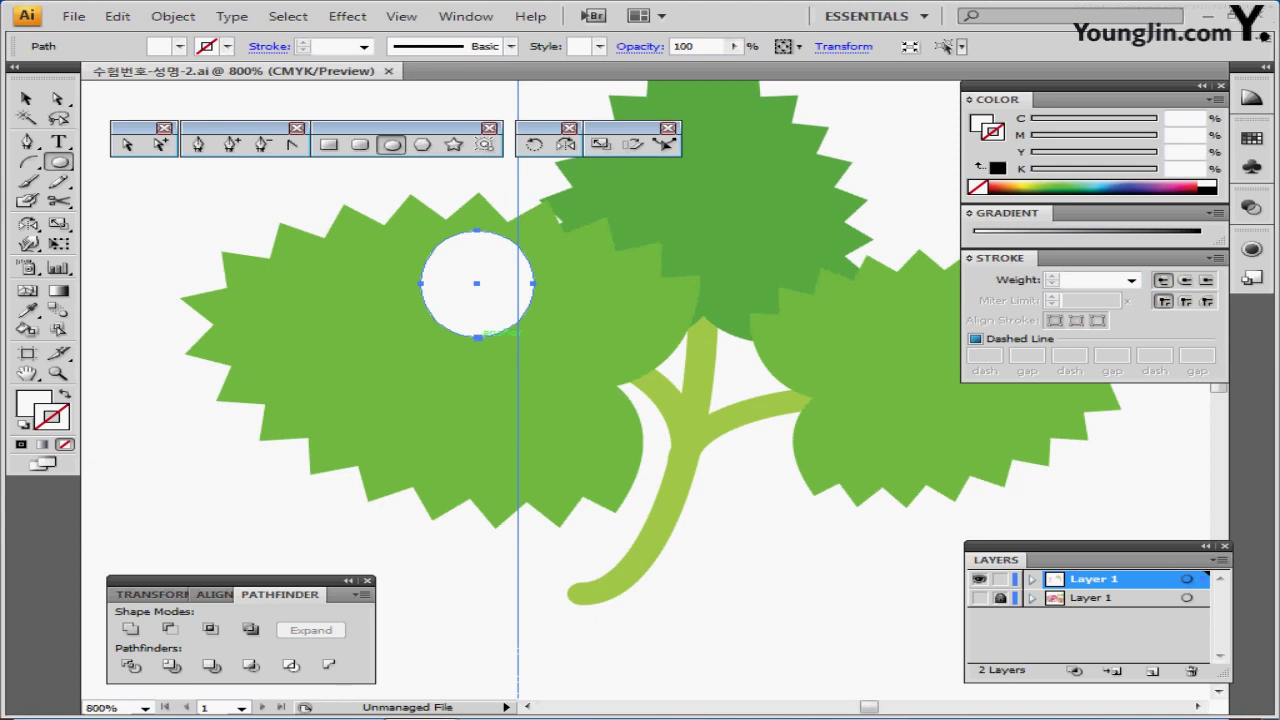
{"action": "left_click", "coordinate": [477, 337]}
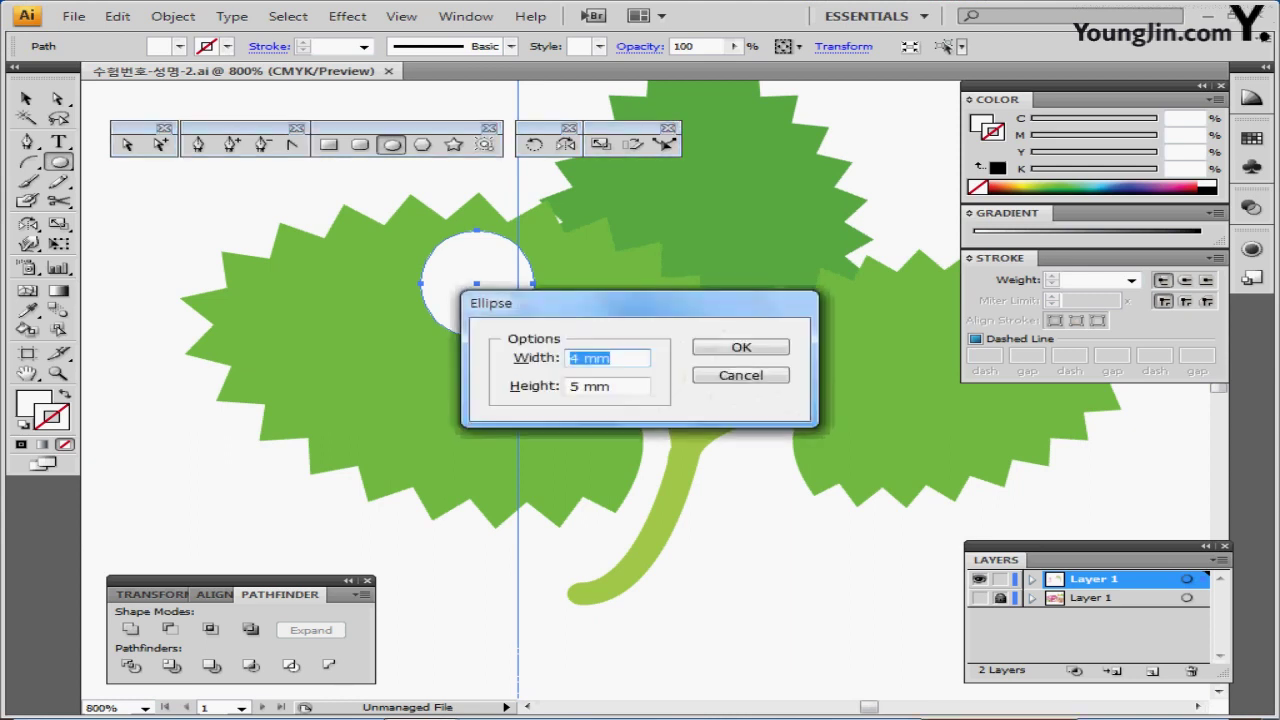
{"action": "type", "text": "3.2"}
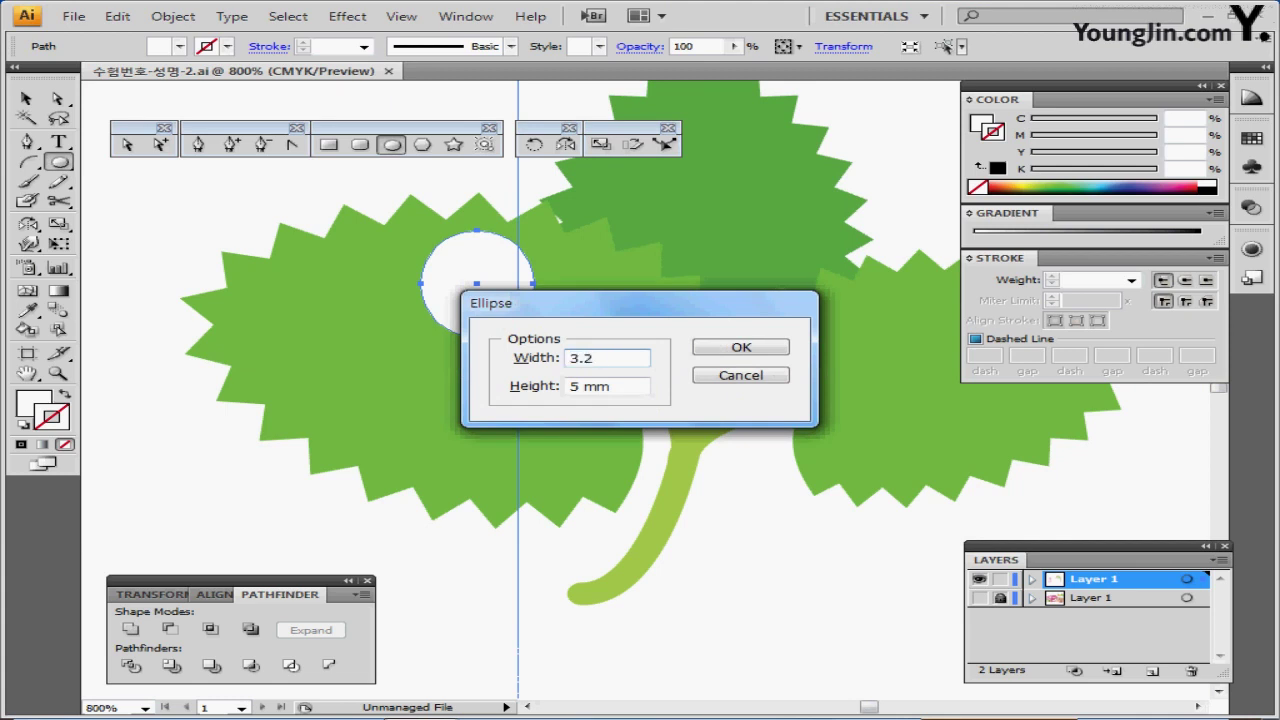
{"action": "left_click", "coordinate": [534, 386]}
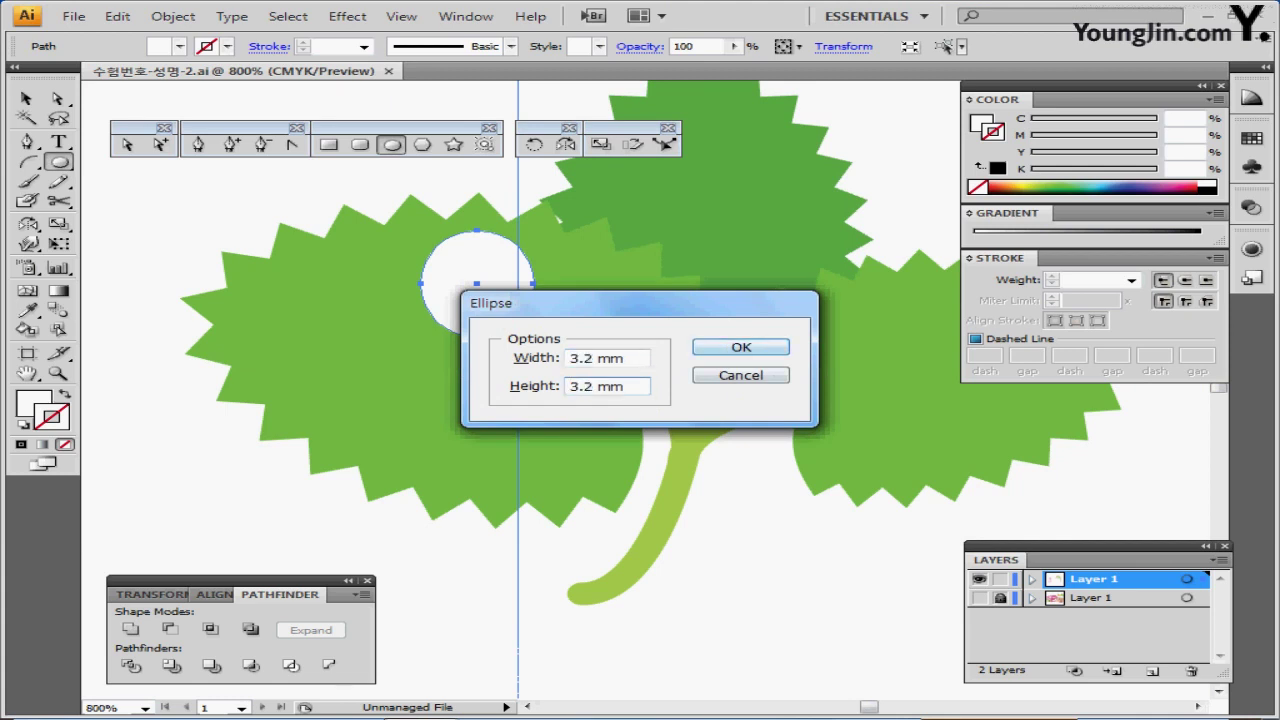
{"action": "key", "text": "Return"}
- Fill the small circle with the yellow sampled from the color swatches above the artboard
{"action": "key", "text": "ctrl+minus"}
{"action": "key", "text": "ctrl+minus"}
{"action": "key", "text": "ctrl+minus"}
{"action": "left_click_drag", "start_coordinate": [730, 309], "coordinate": [672, 249]}
{"action": "key", "text": "i"}
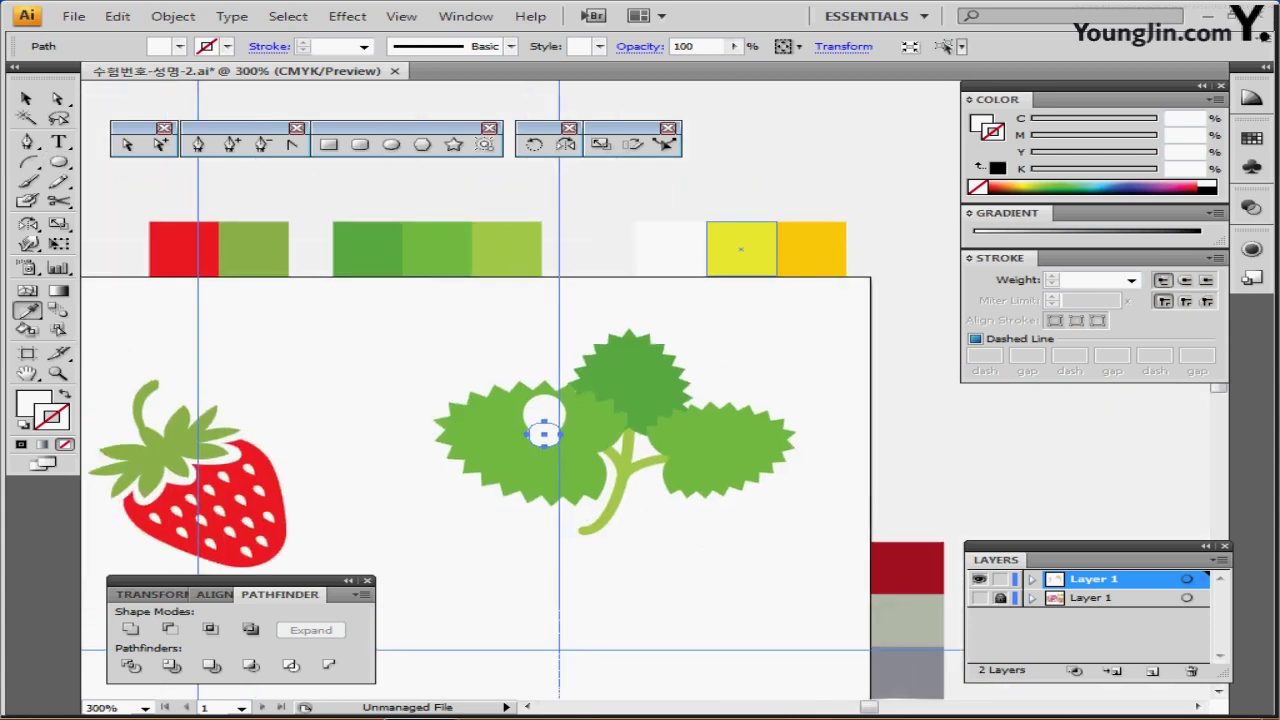
{"action": "left_click", "coordinate": [740, 246]}
{"action": "scroll", "coordinate": [440, 690], "scroll_direction": "up", "scroll_amount": 2}
{"action": "left_click_drag", "start_coordinate": [647, 250], "coordinate": [542, 377]}
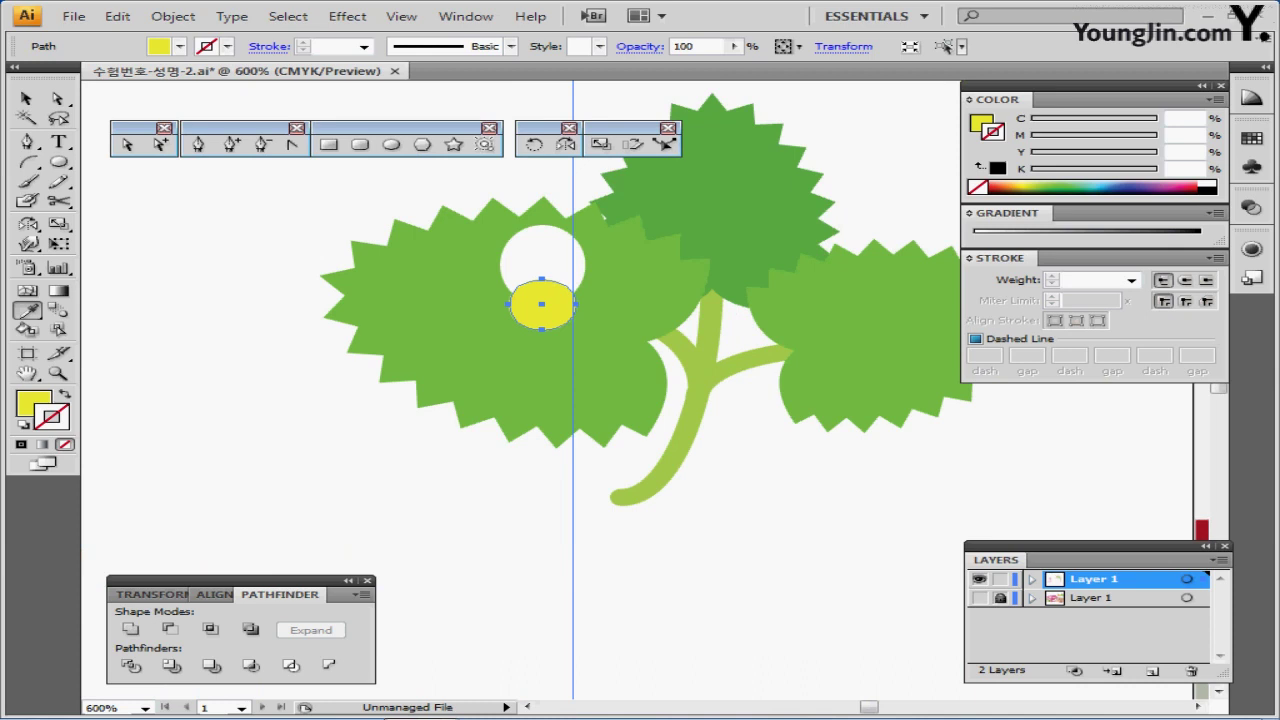
- Move the yellow circle down onto the reference flower's centre in Outline view, then restore Preview with the reference hidden and save
{"action": "key", "text": "ctrl+y"}
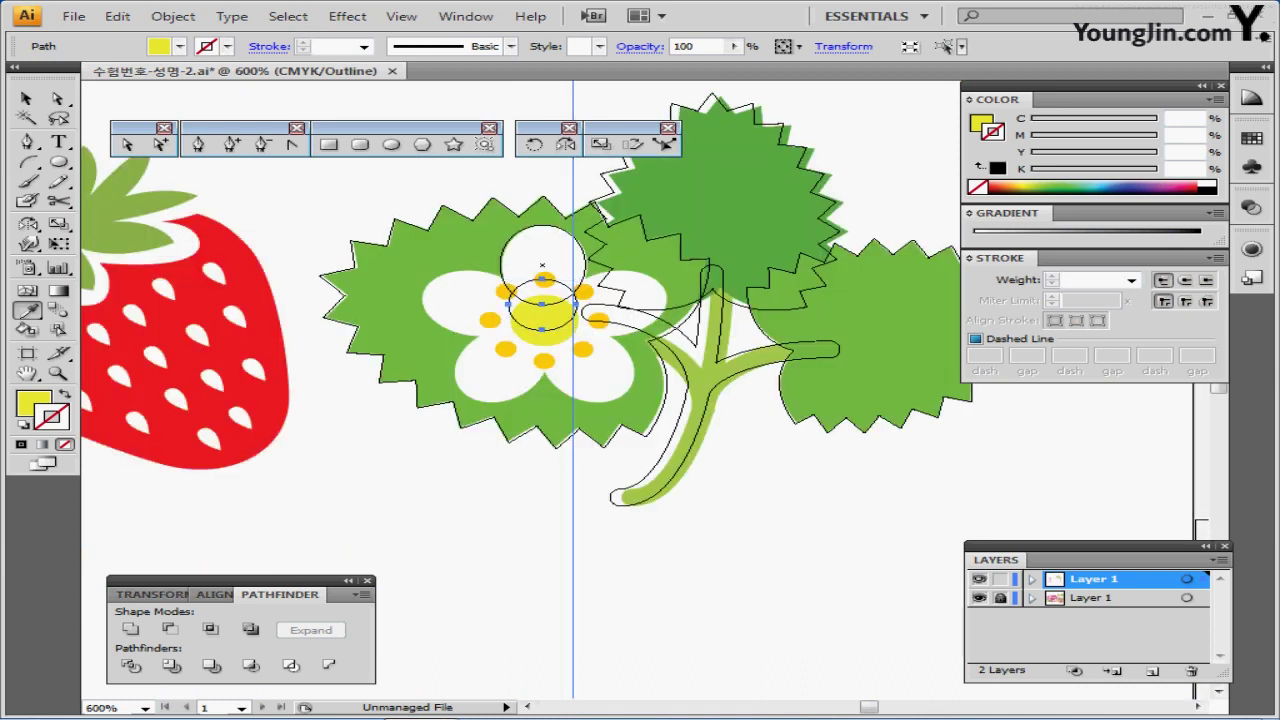
{"action": "key", "text": "Down"}
{"action": "key", "text": "Down"}
{"action": "key", "text": "Down"}
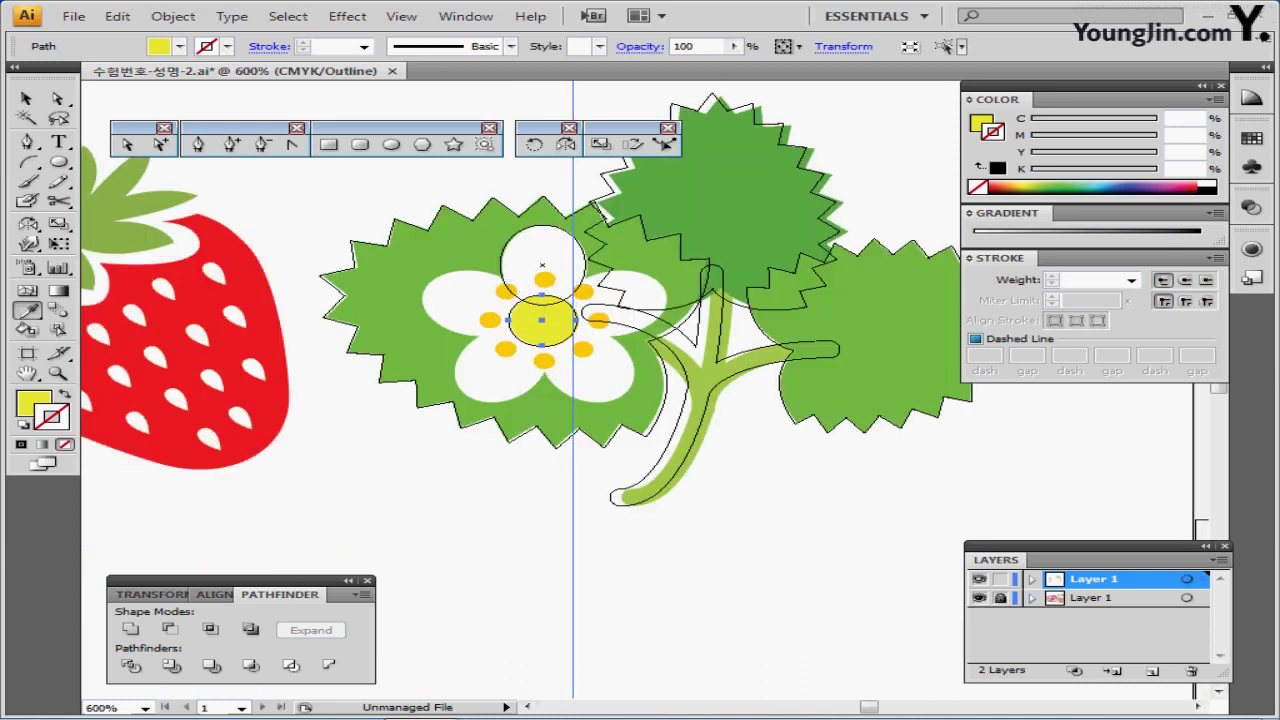
{"action": "left_click", "coordinate": [980, 598]}
{"action": "key", "text": "ctrl+y"}
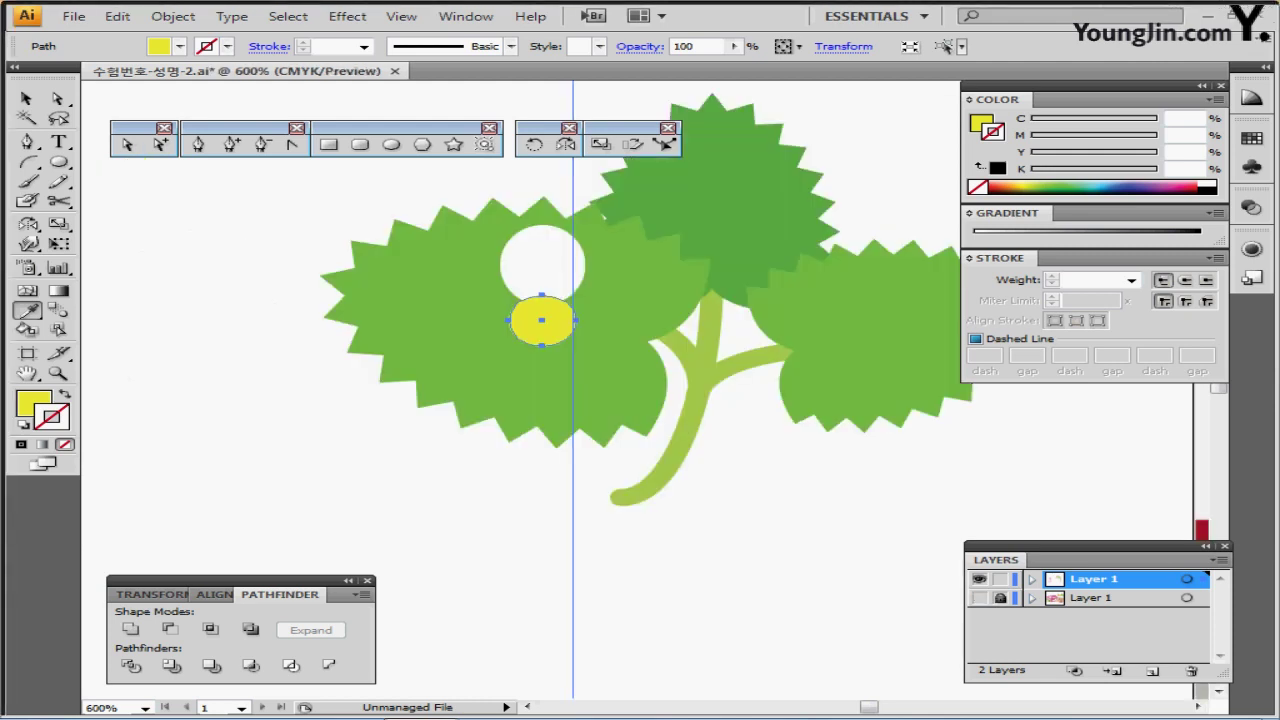
{"action": "key", "text": "ctrl+s"}
- Align the white petal and the yellow circle by their horizontal centers and deselect them
{"action": "left_click", "coordinate": [542, 260], "text": "ctrl+shift"}
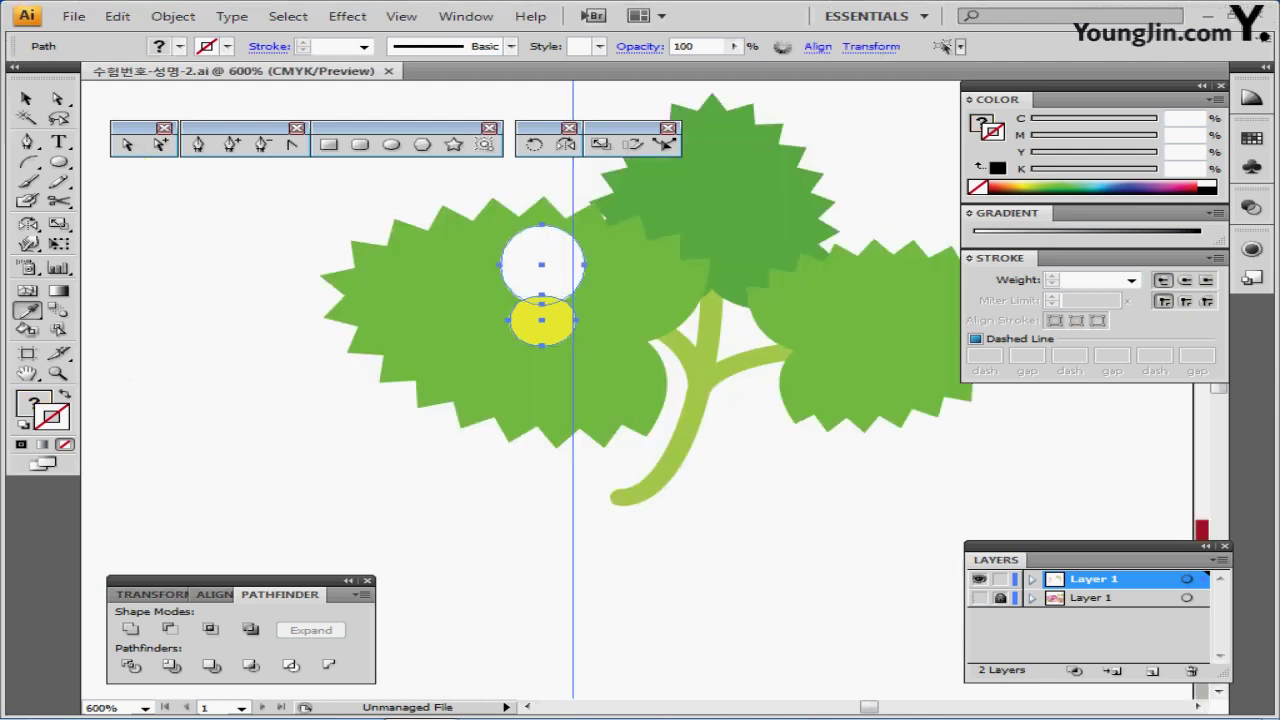
{"action": "key", "text": "shift+F7"}
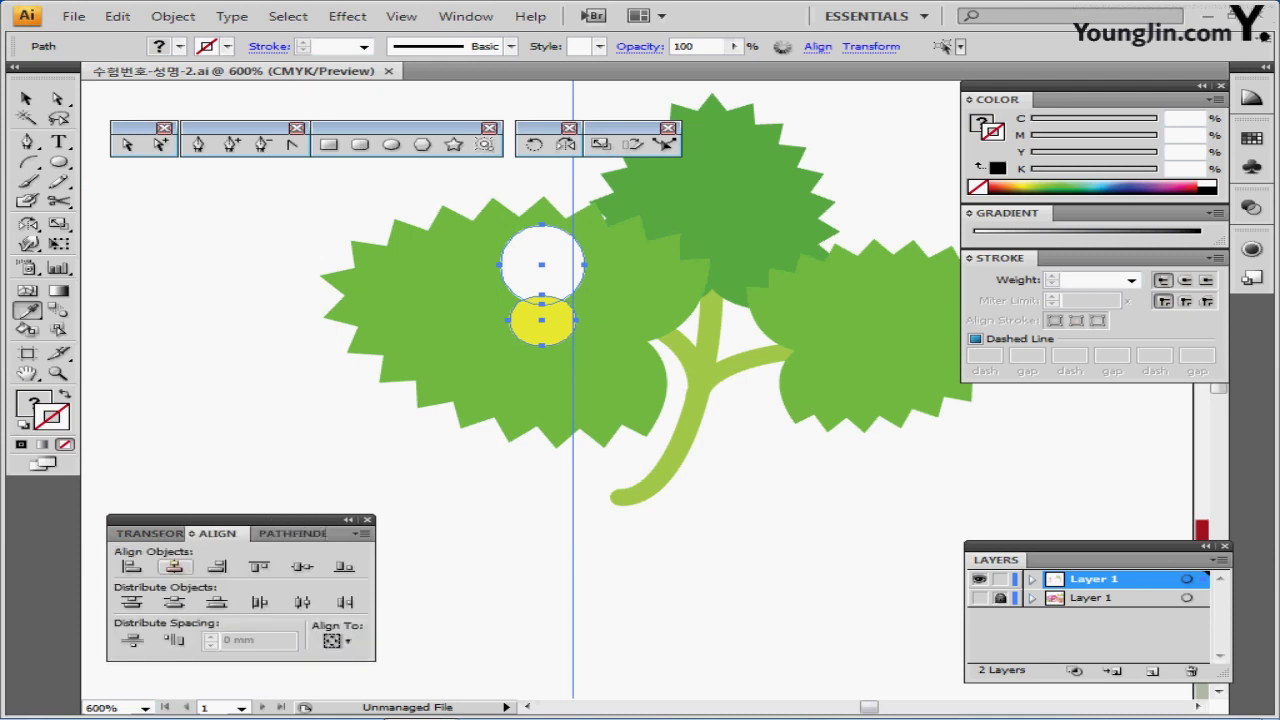
{"action": "left_click", "coordinate": [174, 566]}
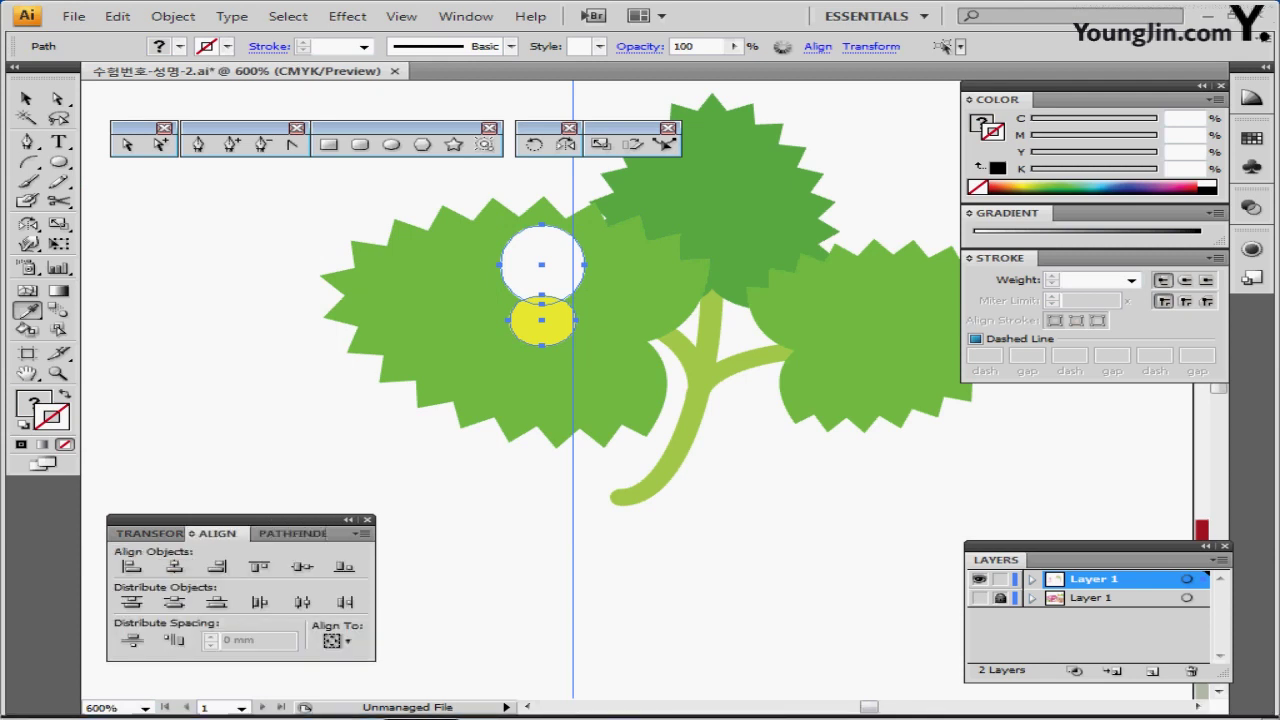
{"action": "key", "text": "ctrl+shift+a"}
- Make a copy of the white petal rotated 72° about the centre of the yellow circle
{"action": "left_click", "coordinate": [542, 262], "text": "ctrl"}
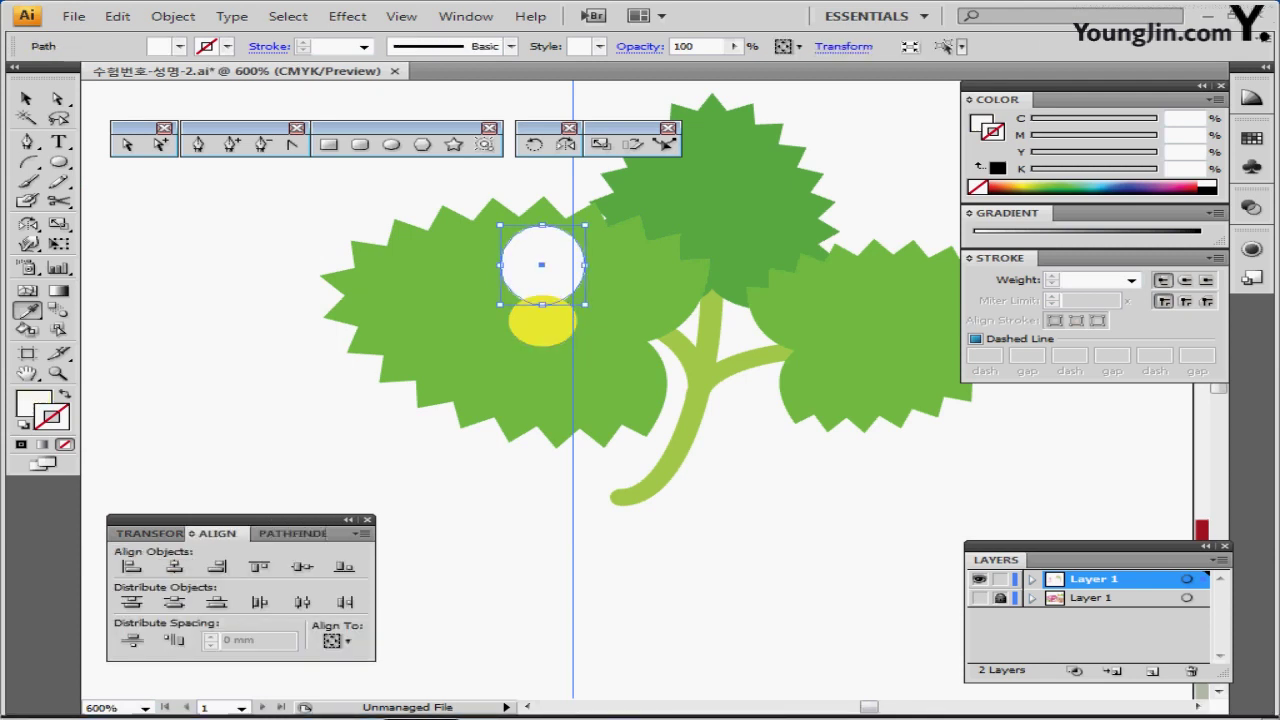
{"action": "left_click", "coordinate": [541, 320], "text": "shift"}
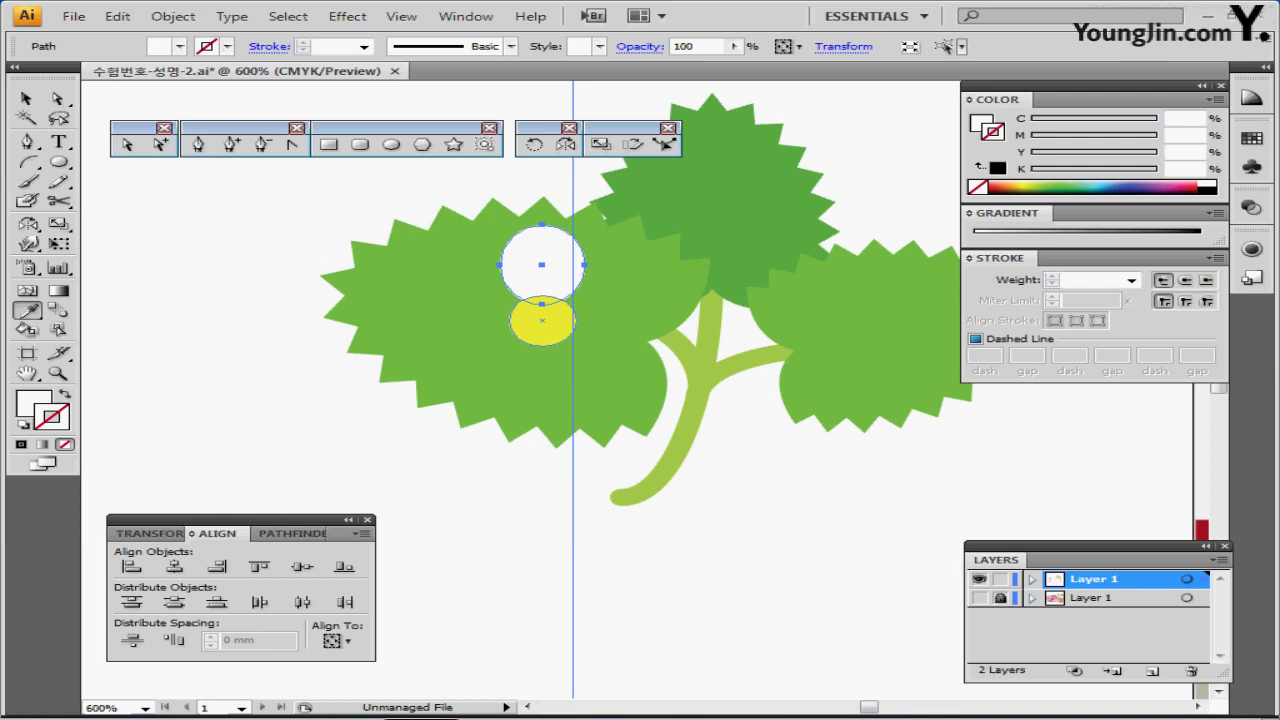
{"action": "left_click", "coordinate": [541, 320], "text": "shift"}
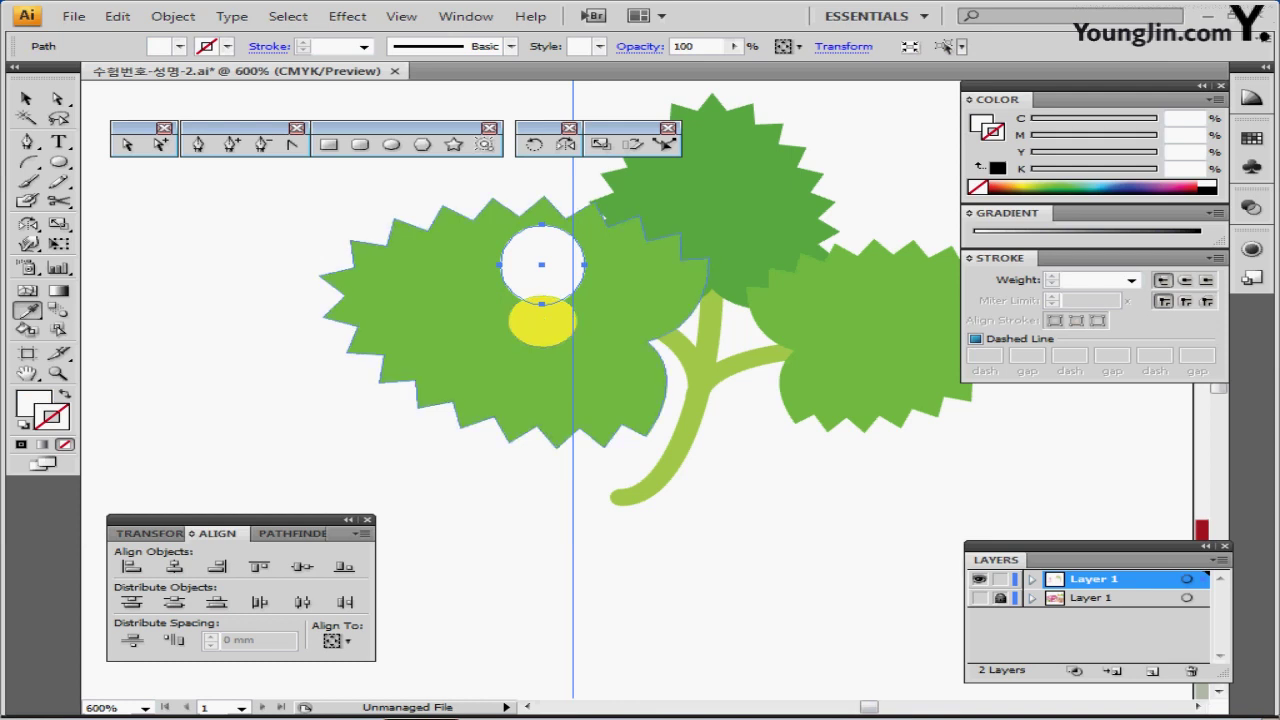
{"action": "left_click", "coordinate": [535, 144]}
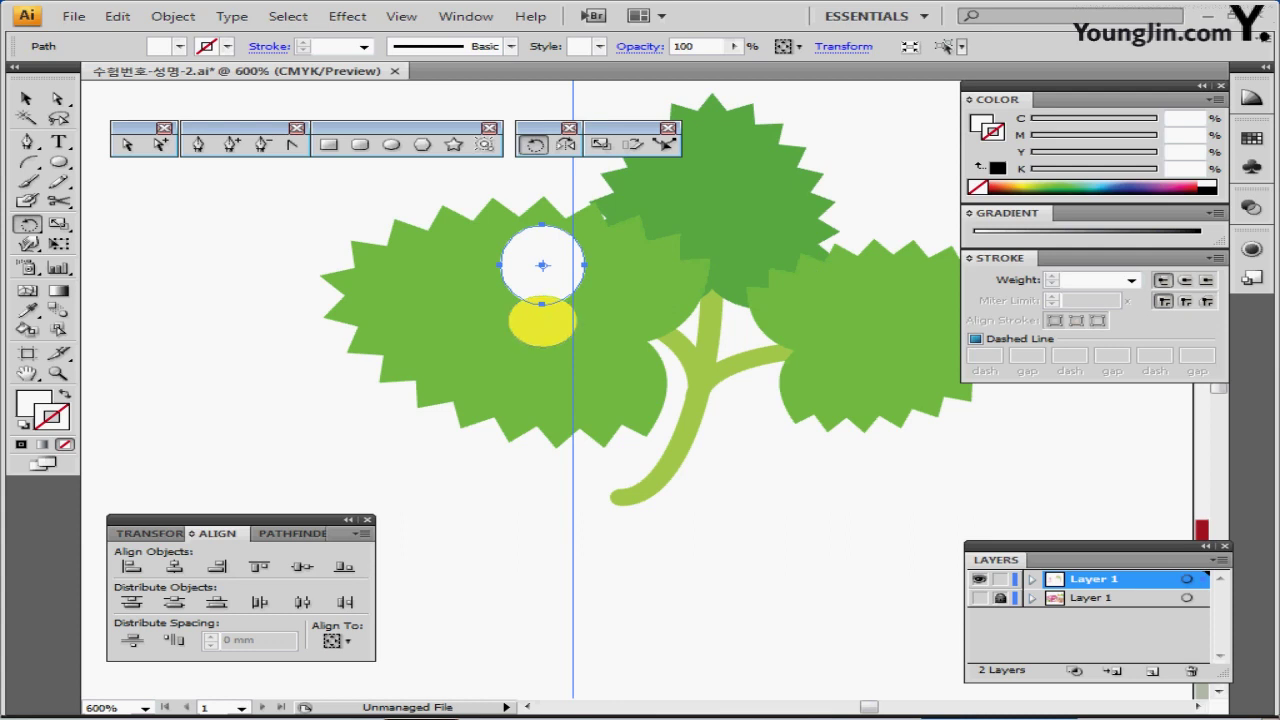
{"action": "left_click", "coordinate": [542, 322], "text": "alt"}
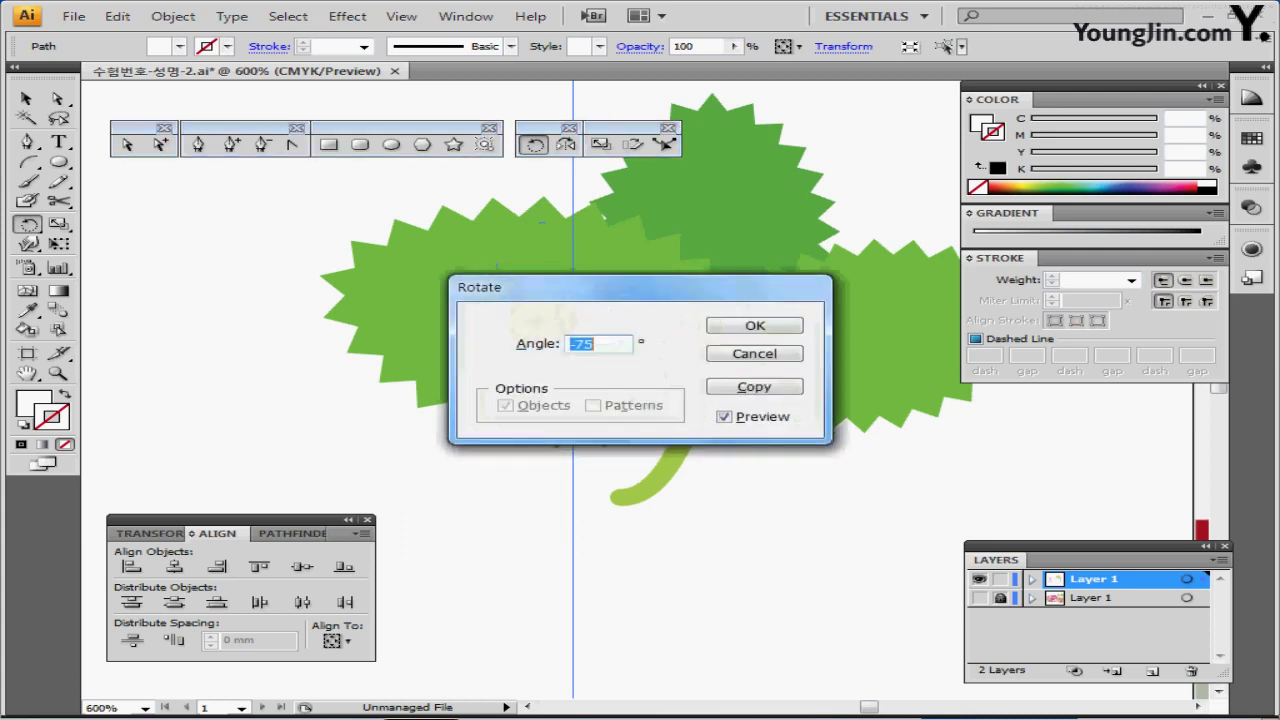
{"action": "left_click_drag", "start_coordinate": [480, 287], "coordinate": [701, 387]}
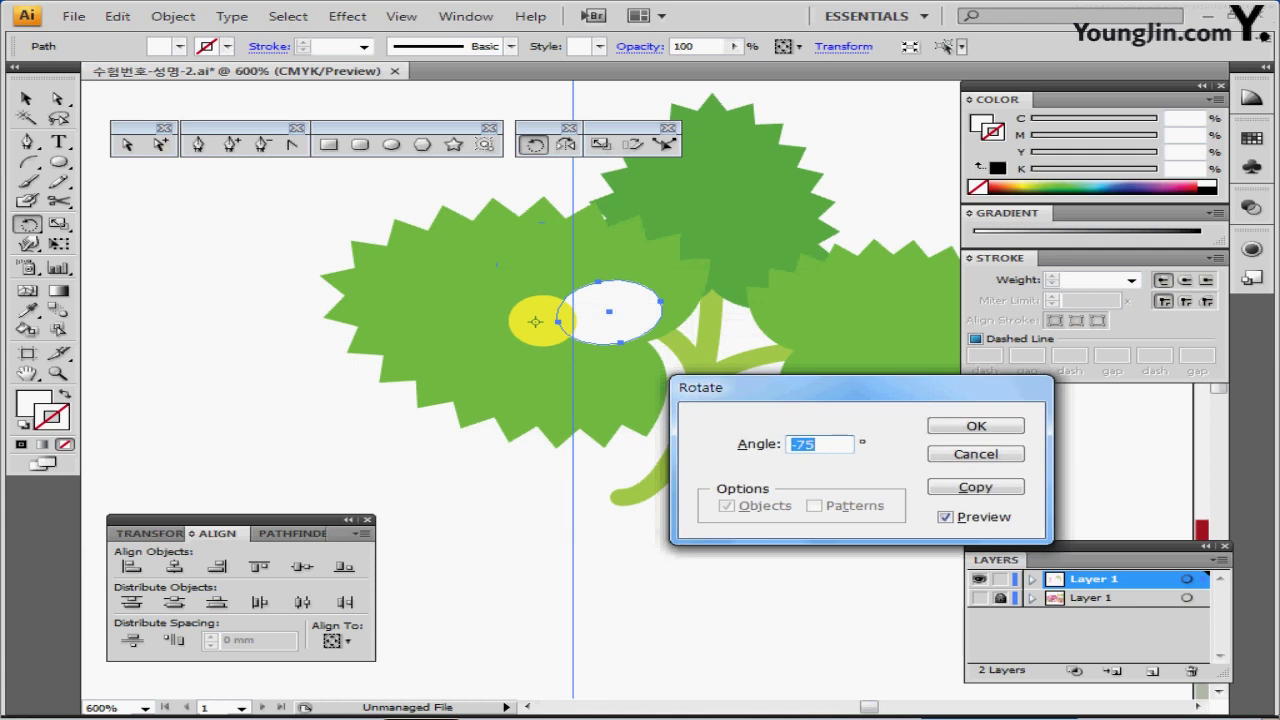
{"action": "type", "text": "72"}
{"action": "left_click", "coordinate": [975, 487]}
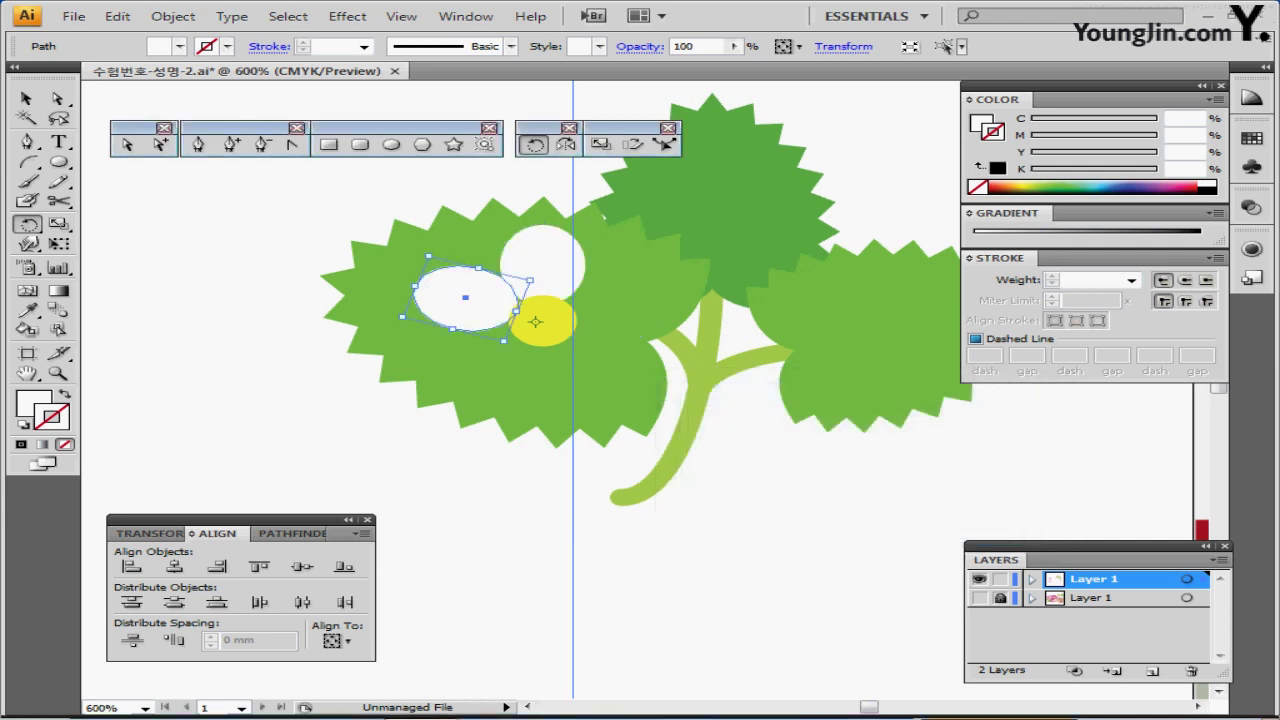
- Repeat the rotated petal copy until the flower has five petals, and nudge the yellow circle slightly left and up
{"action": "key", "text": "ctrl+d"}
{"action": "key", "text": "ctrl+d"}
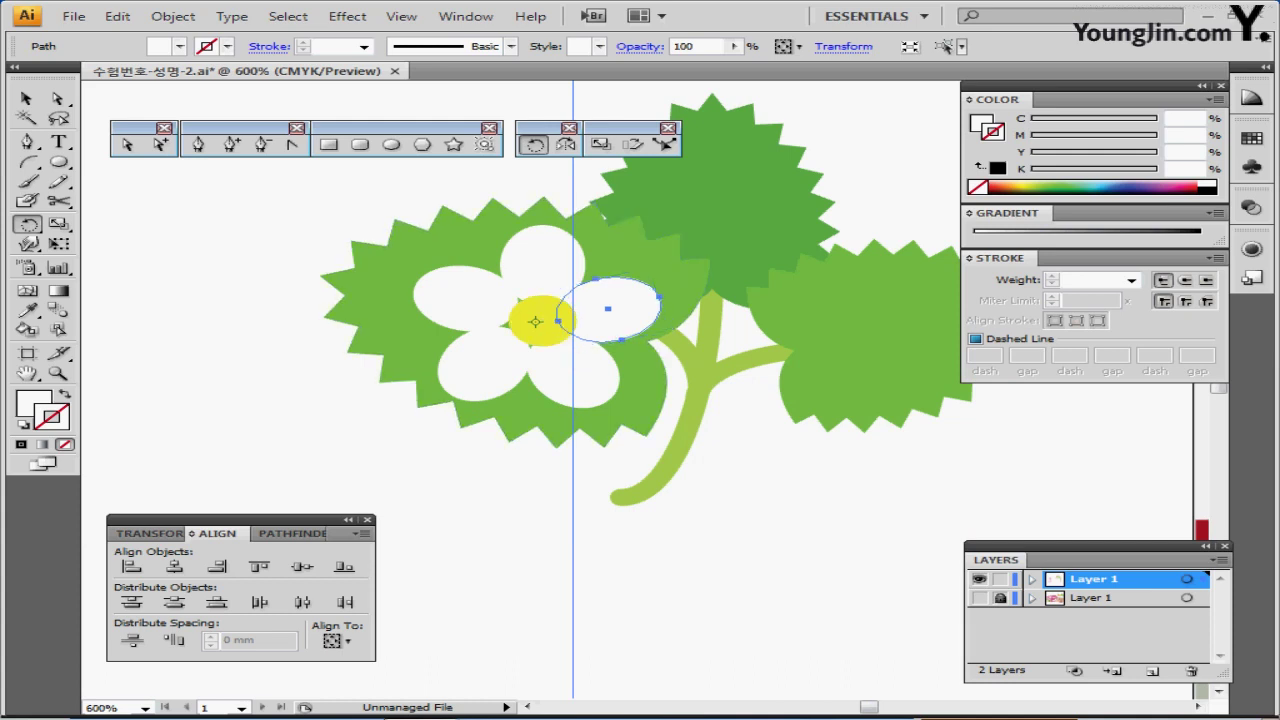
{"action": "left_click", "coordinate": [538, 321]}
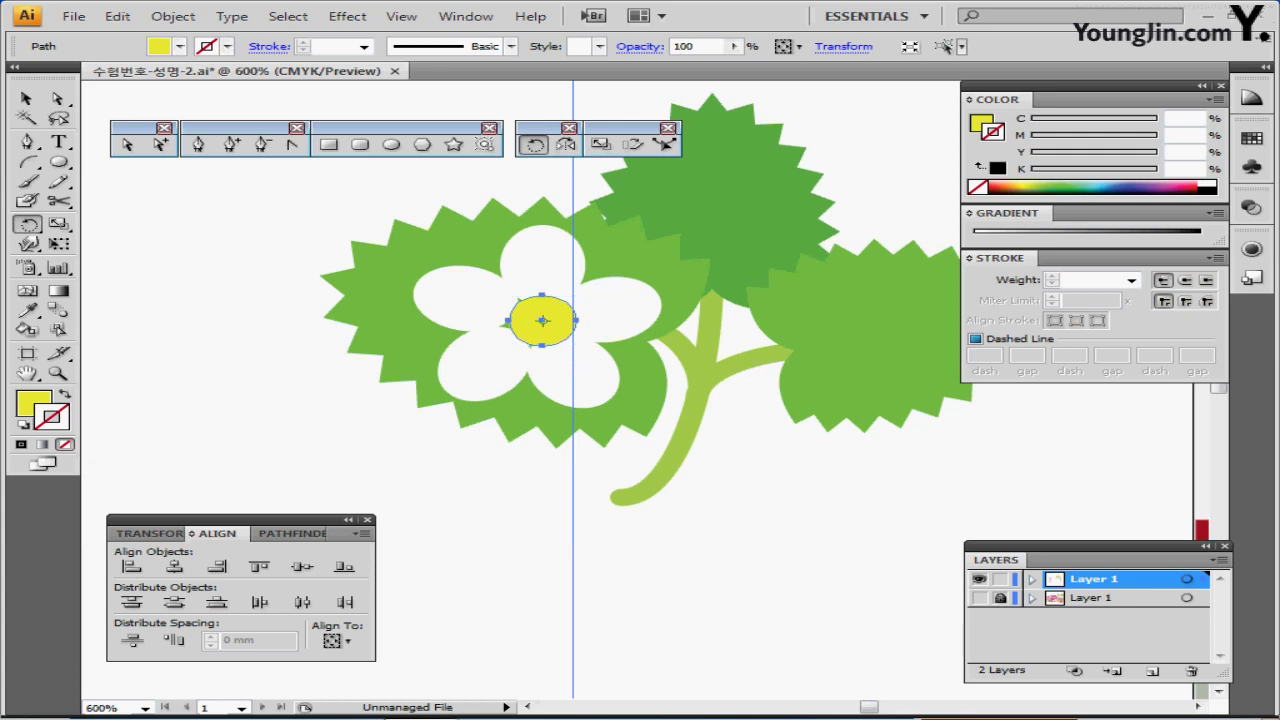
{"action": "key", "text": "Left"}
{"action": "key", "text": "Up"}
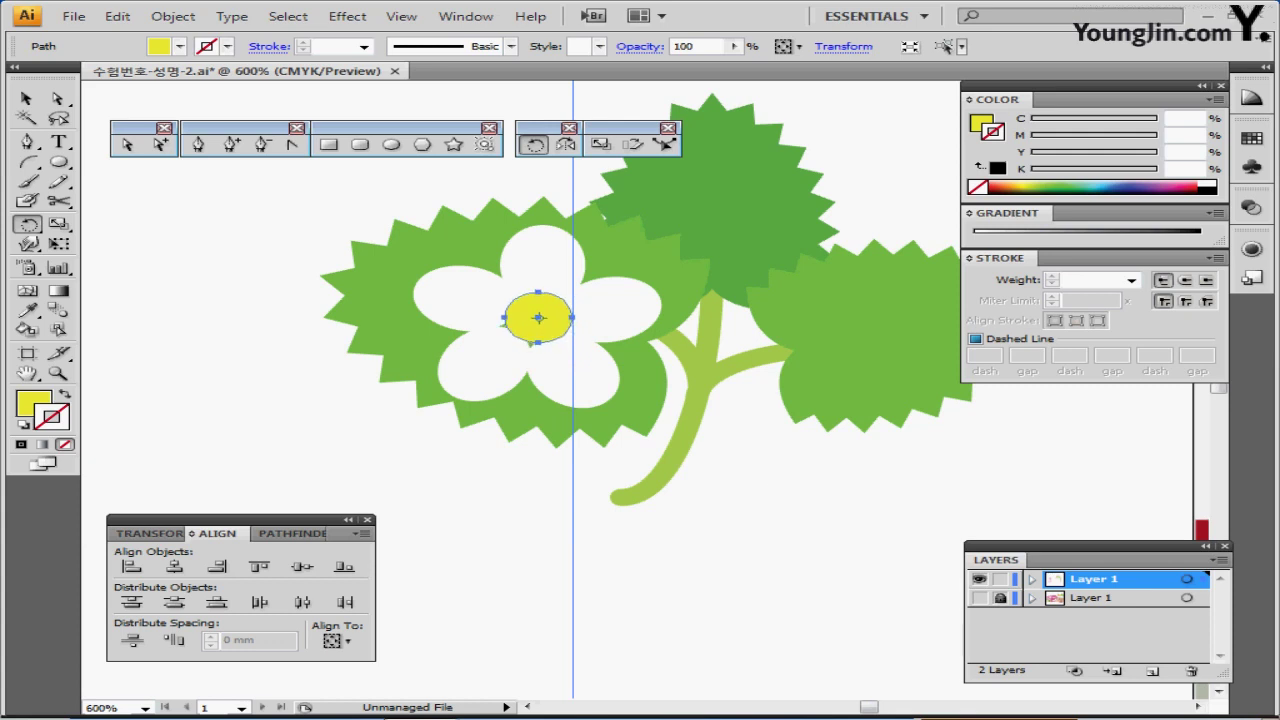
- Undo the yellow circle's nudges and all rotated petal copies, back to the single white petal
{"action": "key", "text": "ctrl+z"}
{"action": "key", "text": "ctrl+z"}
{"action": "key", "text": "ctrl+z"}
{"action": "key", "text": "ctrl+z"}
{"action": "key", "text": "ctrl+z"}
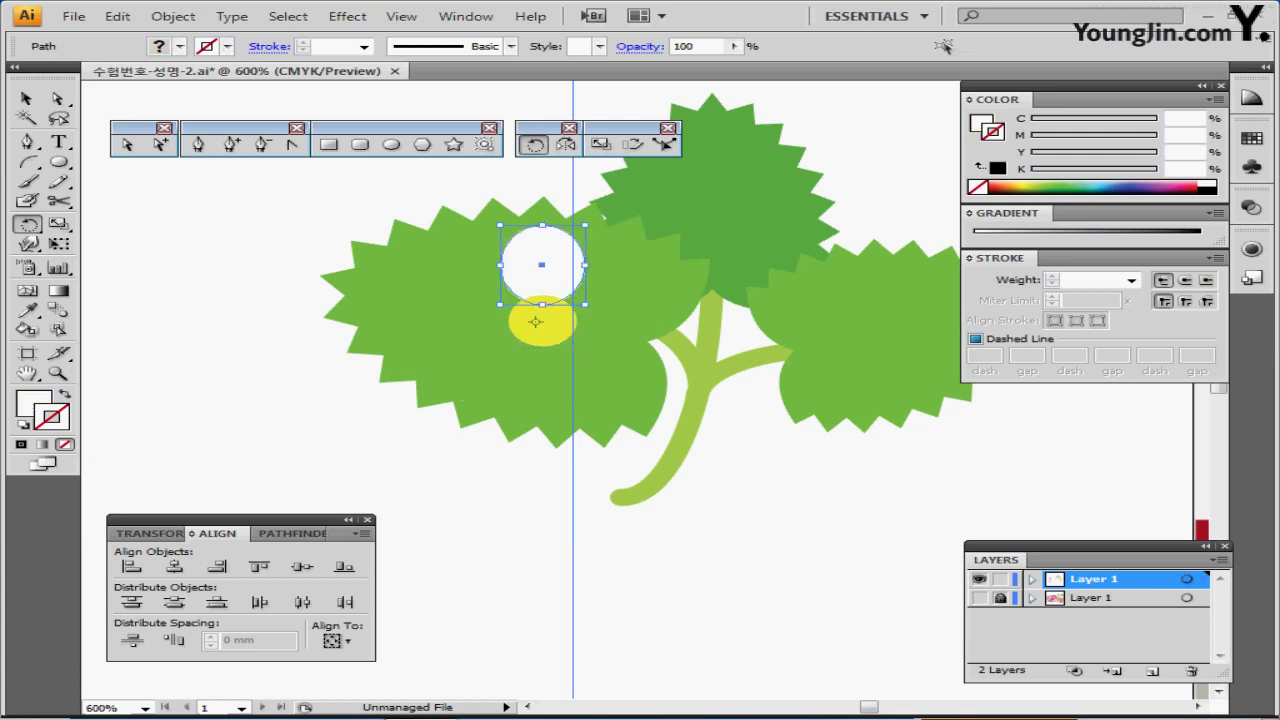
- Align the white petal and the yellow circle by their horizontal centers, and move only the circle slightly up
{"action": "left_click", "coordinate": [535, 321], "text": "shift"}
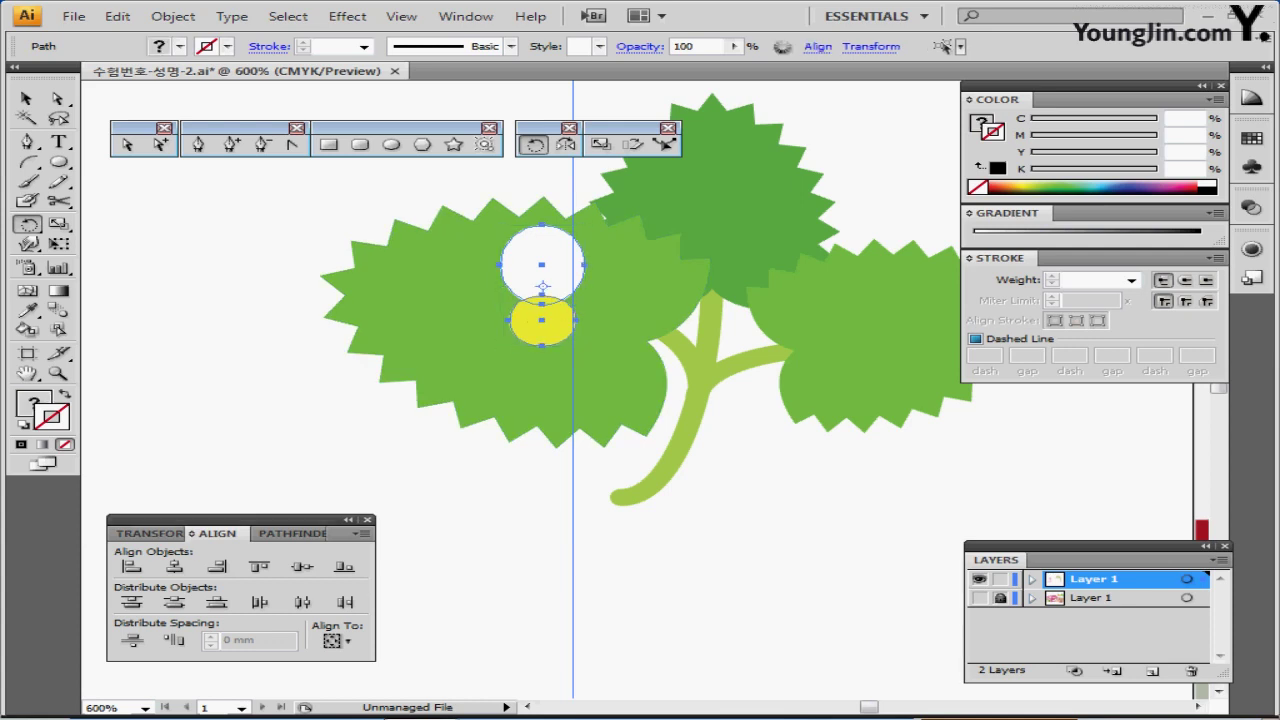
{"action": "left_click", "coordinate": [174, 567]}
{"action": "key", "text": "ctrl+shift+a"}
{"action": "left_click", "coordinate": [541, 320]}
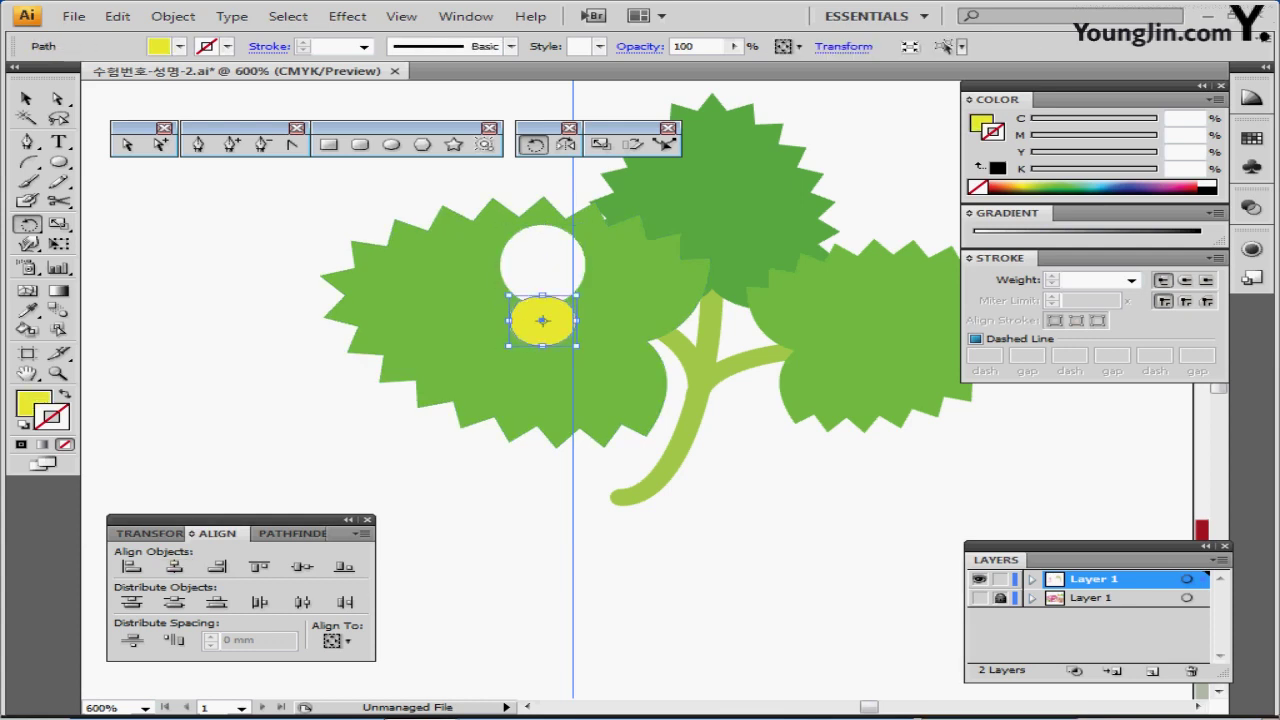
- Make a copy of the upright white petal rotated 72° around the raised yellow circle's center
{"action": "left_click", "coordinate": [542, 262]}
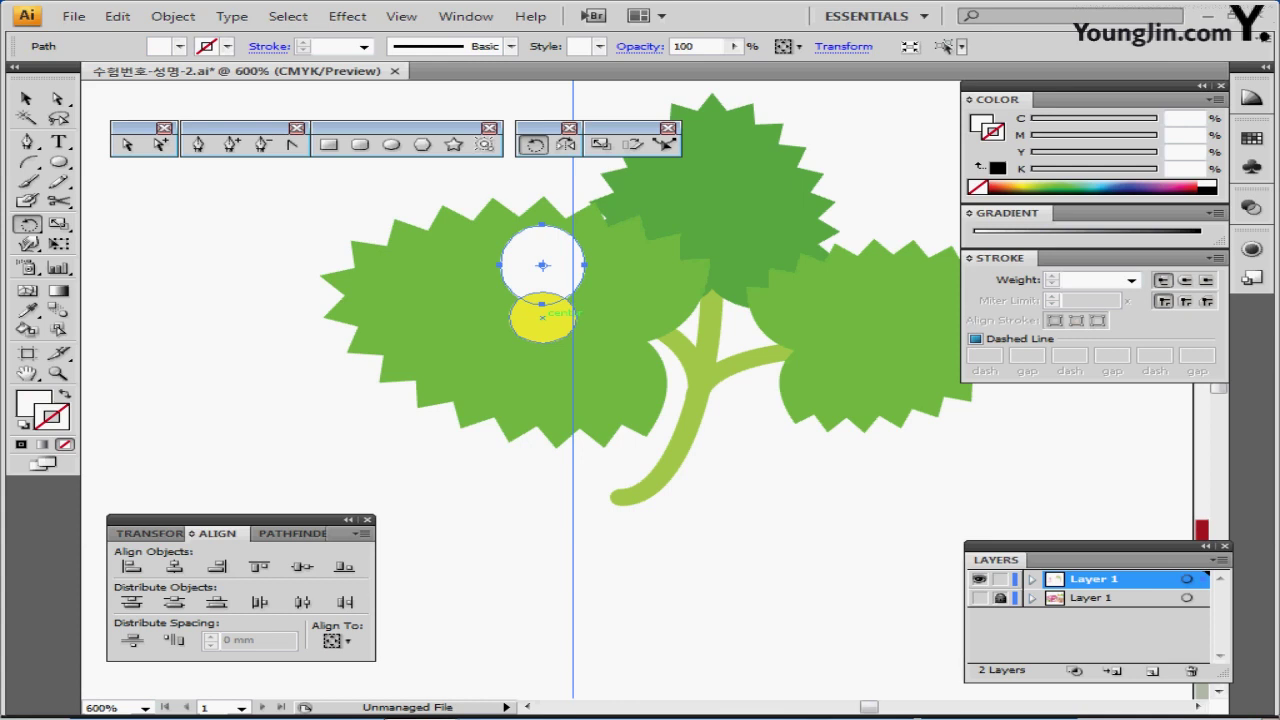
{"action": "left_click", "coordinate": [542, 317], "text": "alt"}
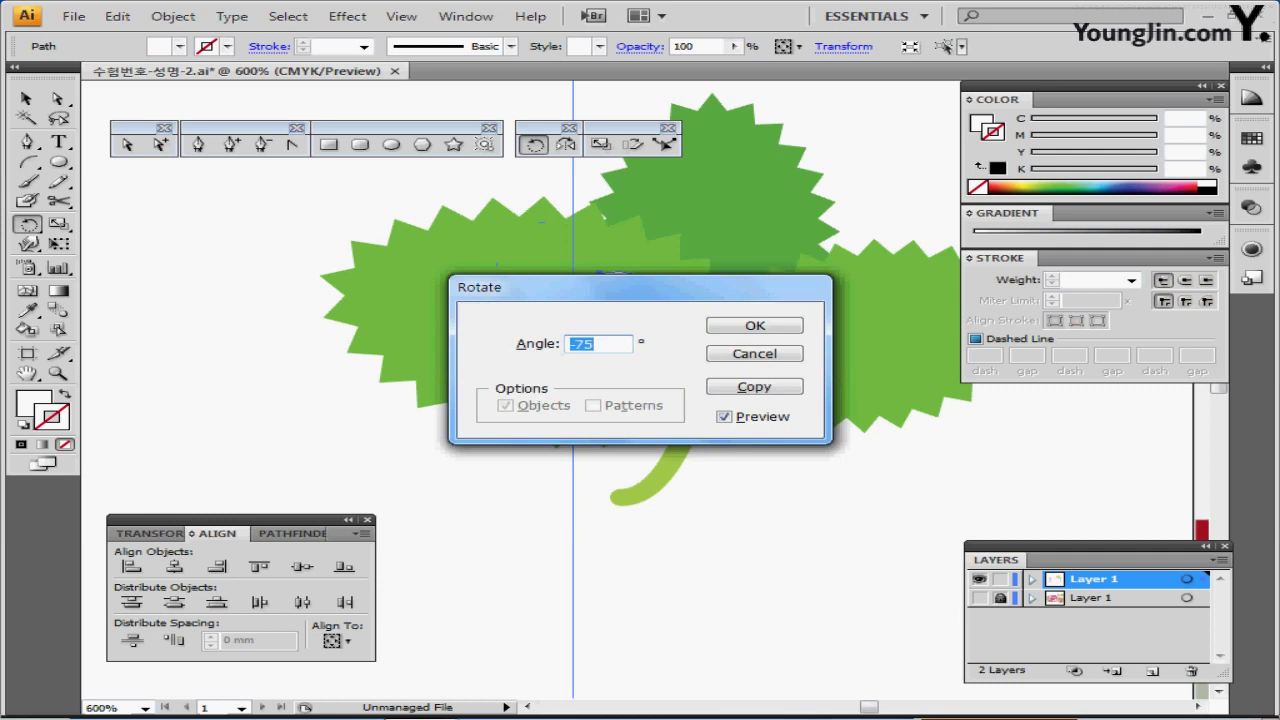
{"action": "type", "text": "72"}
{"action": "key", "text": "Tab"}
{"action": "key", "text": "Return"}
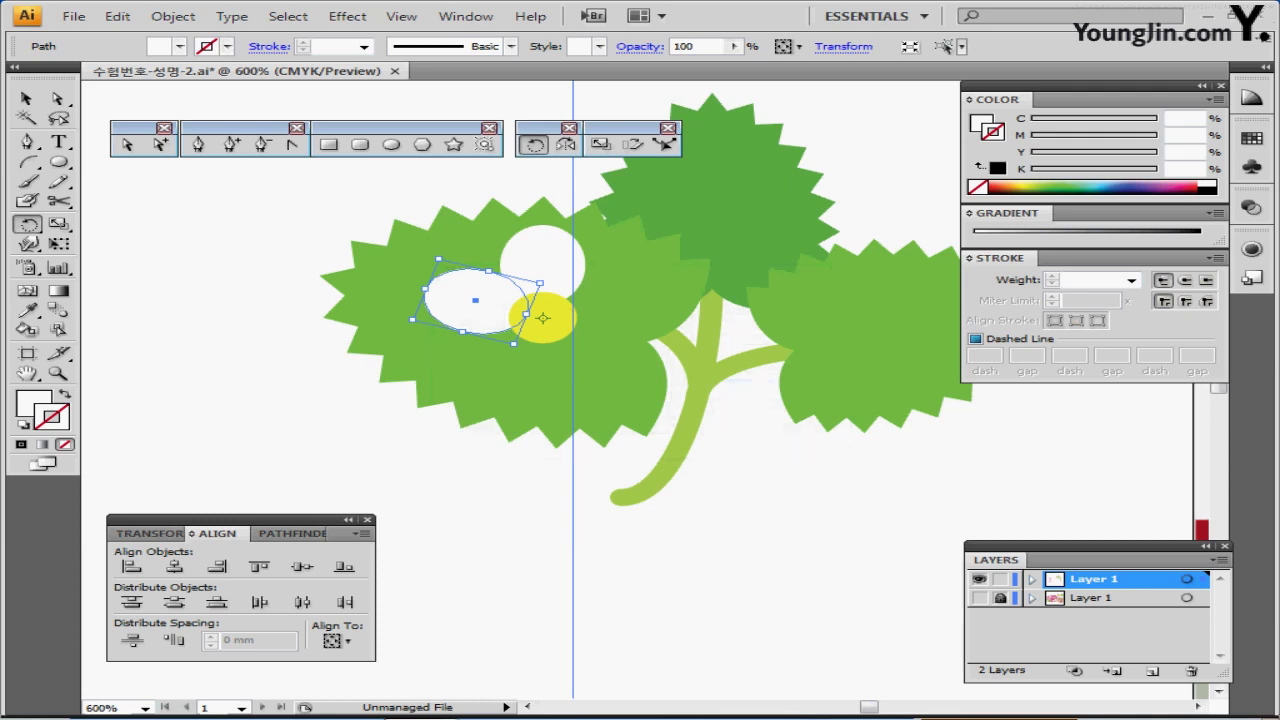
- Repeat the 72° petal copy three more times to complete the five-petal flower, and save the file
{"action": "key", "text": "ctrl+d"}
{"action": "key", "text": "ctrl+d"}
{"action": "key", "text": "ctrl+d"}
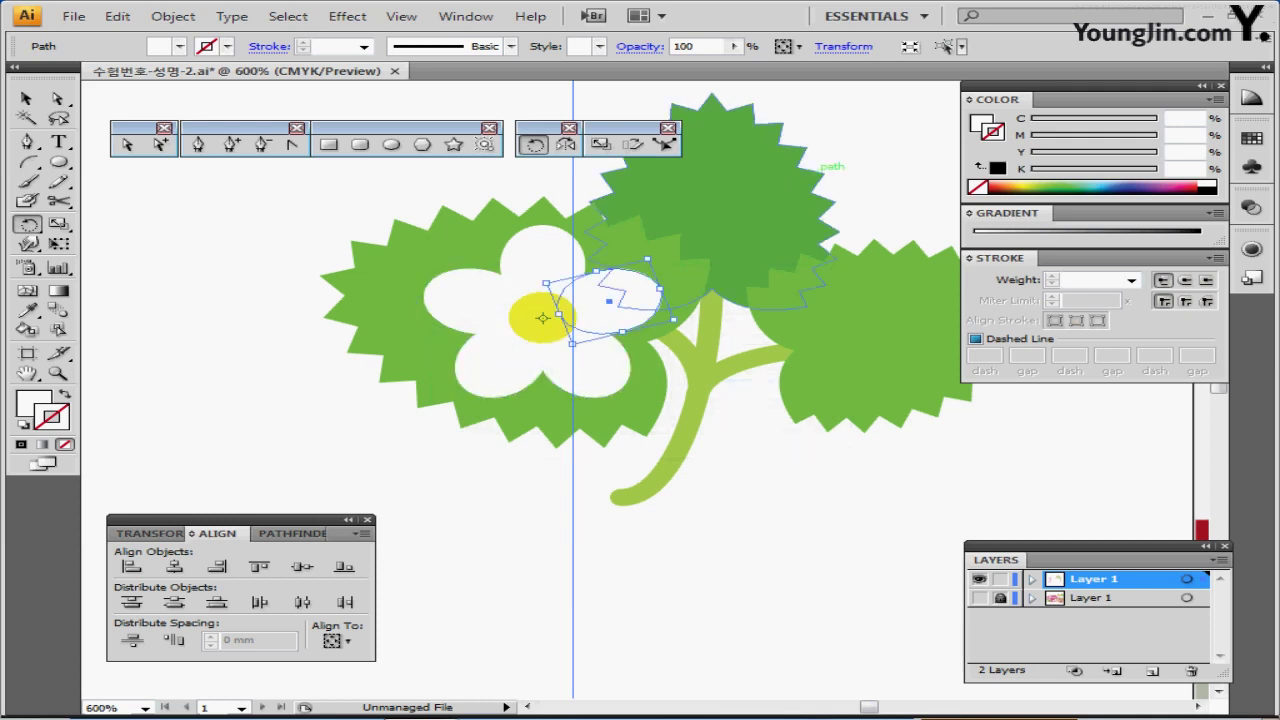
{"action": "key", "text": "ctrl+s"}
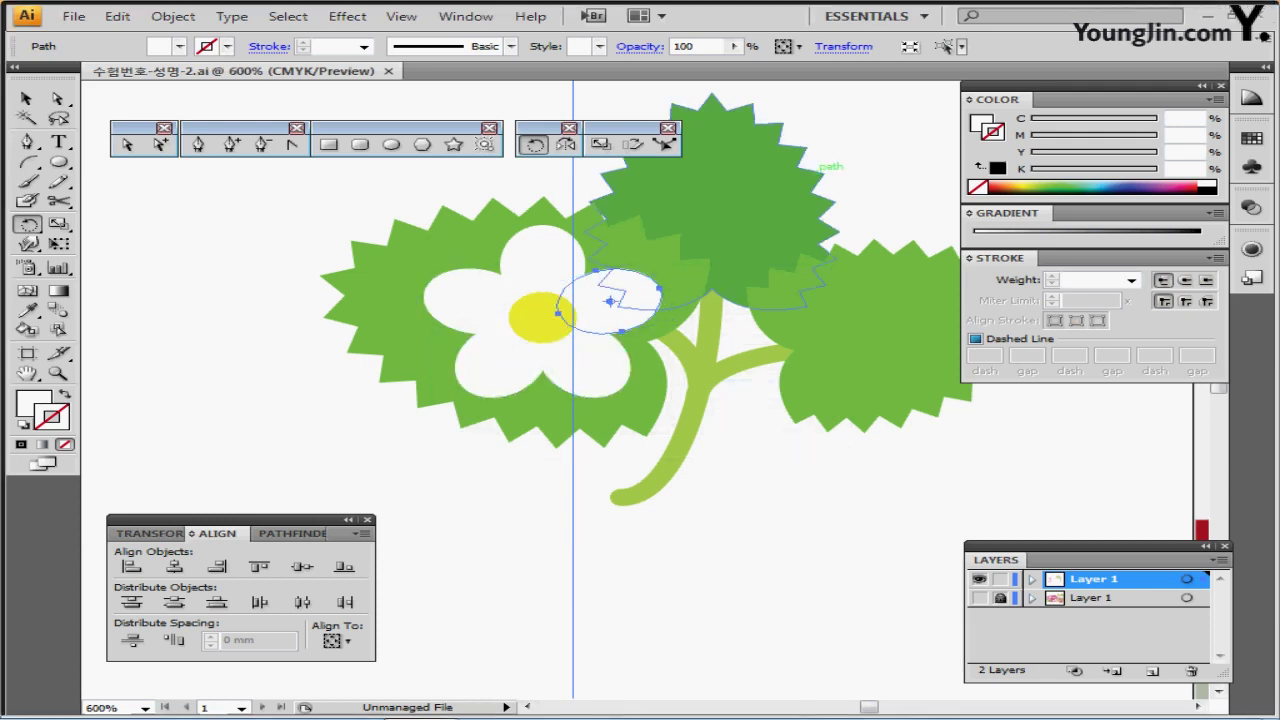
- Draw a small ellipse on the upper petal, centered directly above the yellow circle
{"action": "key", "text": "l"}
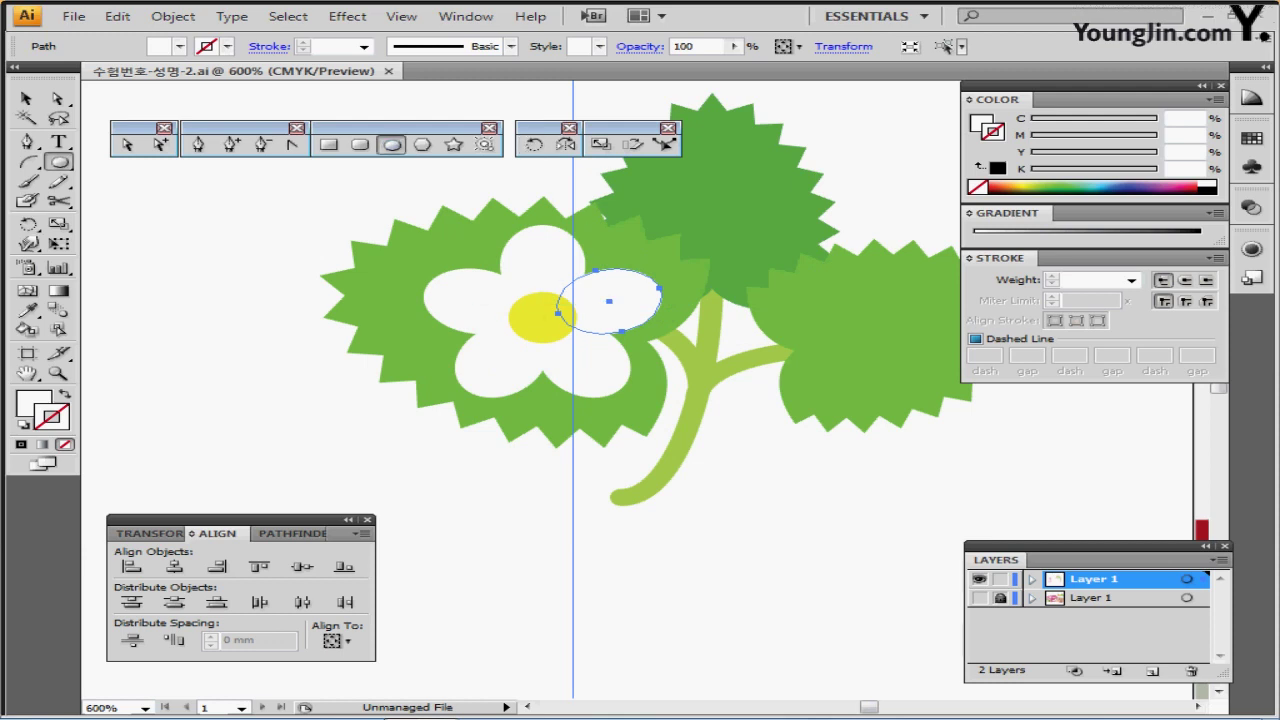
{"action": "key", "text": "ctrl+plus"}
{"action": "key", "text": "ctrl+plus"}
{"action": "left_click_drag", "start_coordinate": [614, 422], "coordinate": [574, 354]}
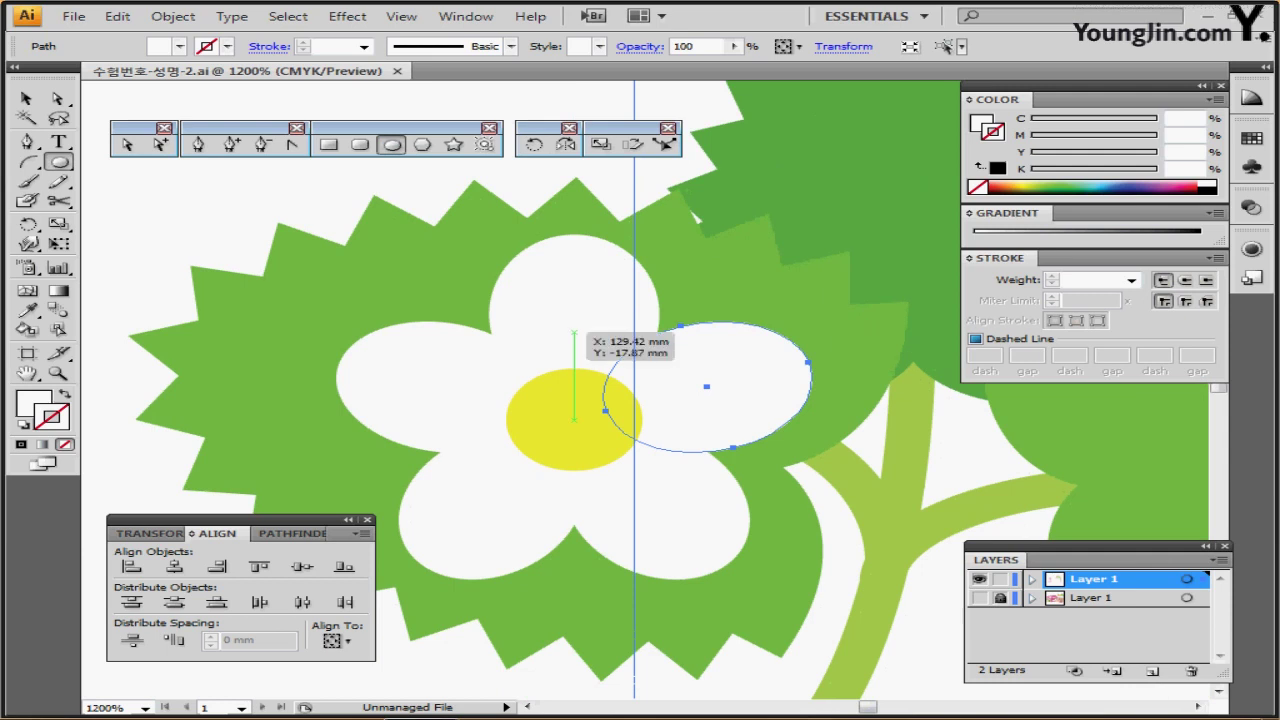
{"action": "left_click_drag", "start_coordinate": [574, 332], "coordinate": [594, 349]}
- Fill the small ellipse with the orange-yellow sampled from the color swatches above the artboard
{"action": "key", "text": "ctrl+minus"}
{"action": "key", "text": "ctrl+minus"}
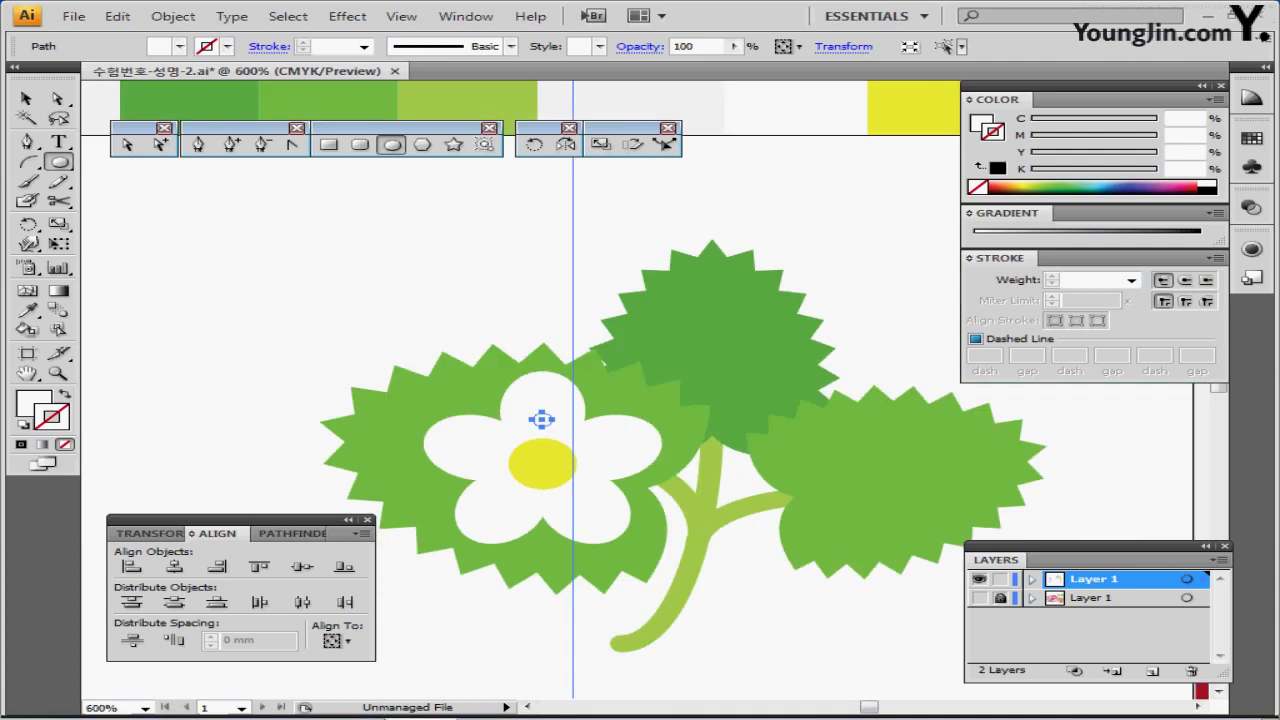
{"action": "left_click_drag", "start_coordinate": [897, 120], "coordinate": [702, 165]}
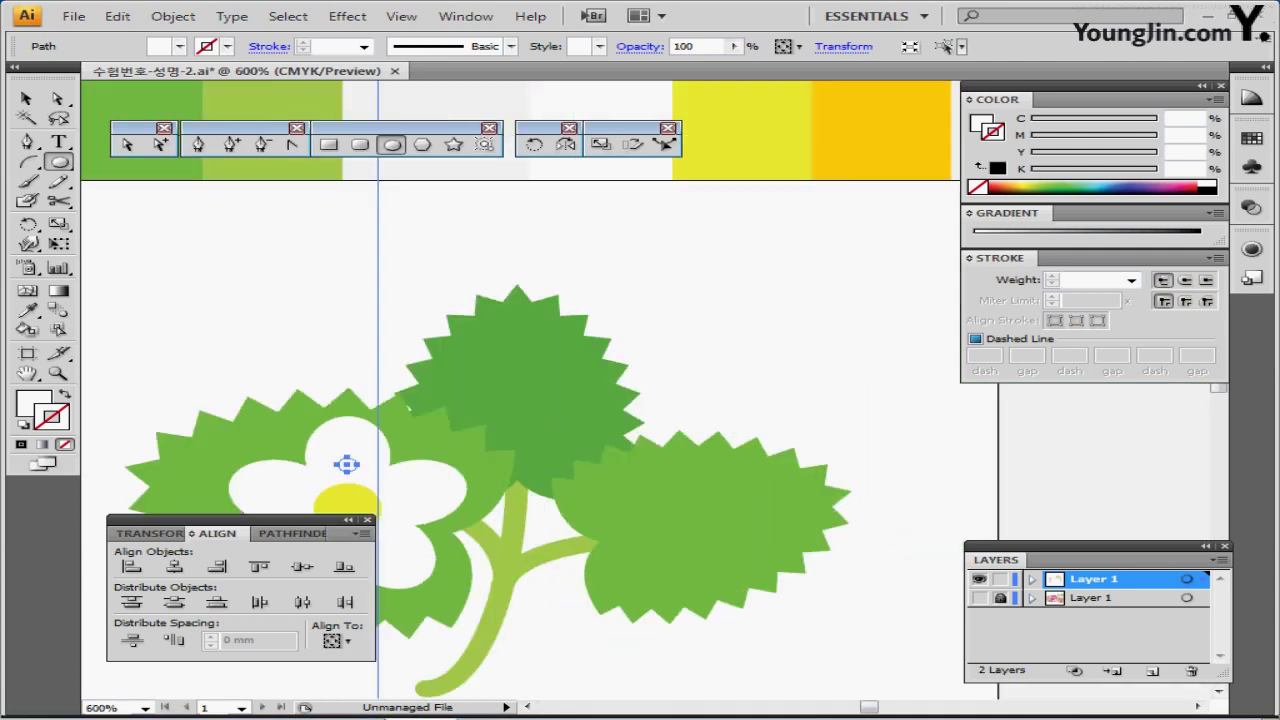
{"action": "key", "text": "i"}
{"action": "left_click", "coordinate": [880, 124]}
{"action": "left_click", "coordinate": [494, 480], "text": "ctrl"}
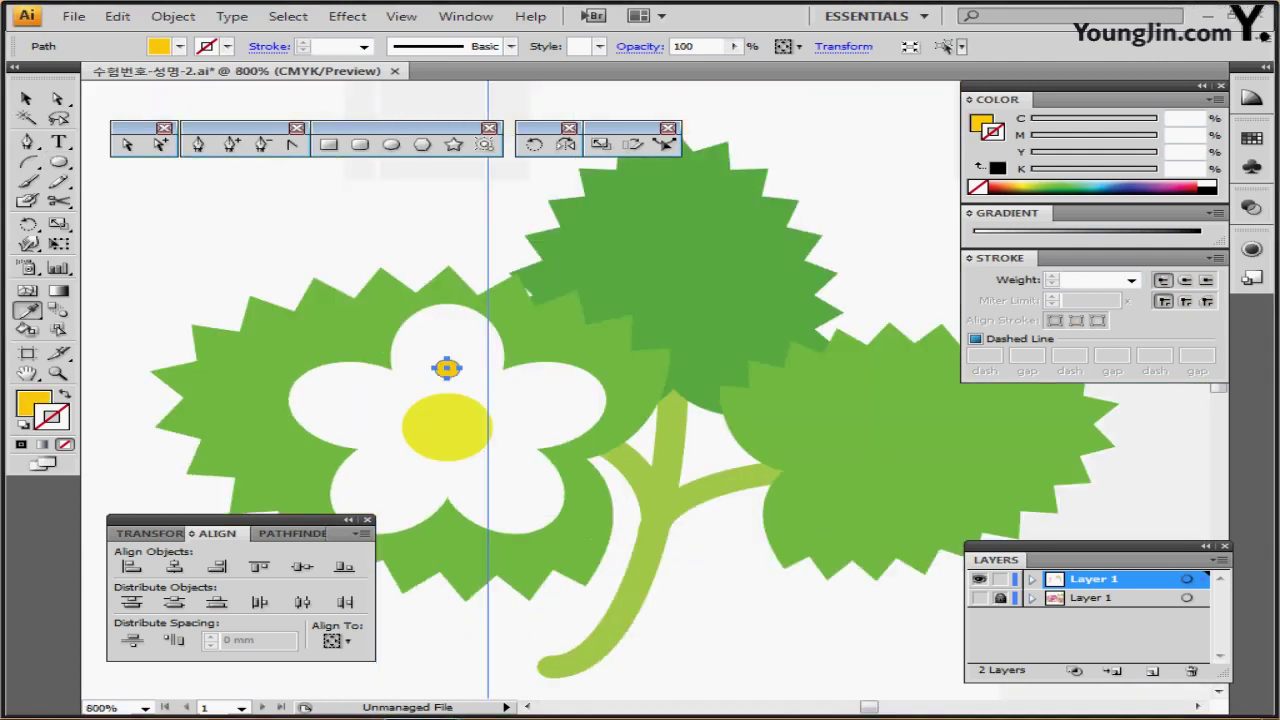
- Make a copy of the orange-yellow dot rotated 45° around the center of the yellow circle
{"action": "key", "text": "ctrl+minus"}
{"action": "key", "text": "ctrl+plus"}
{"action": "key", "text": "ctrl+plus"}
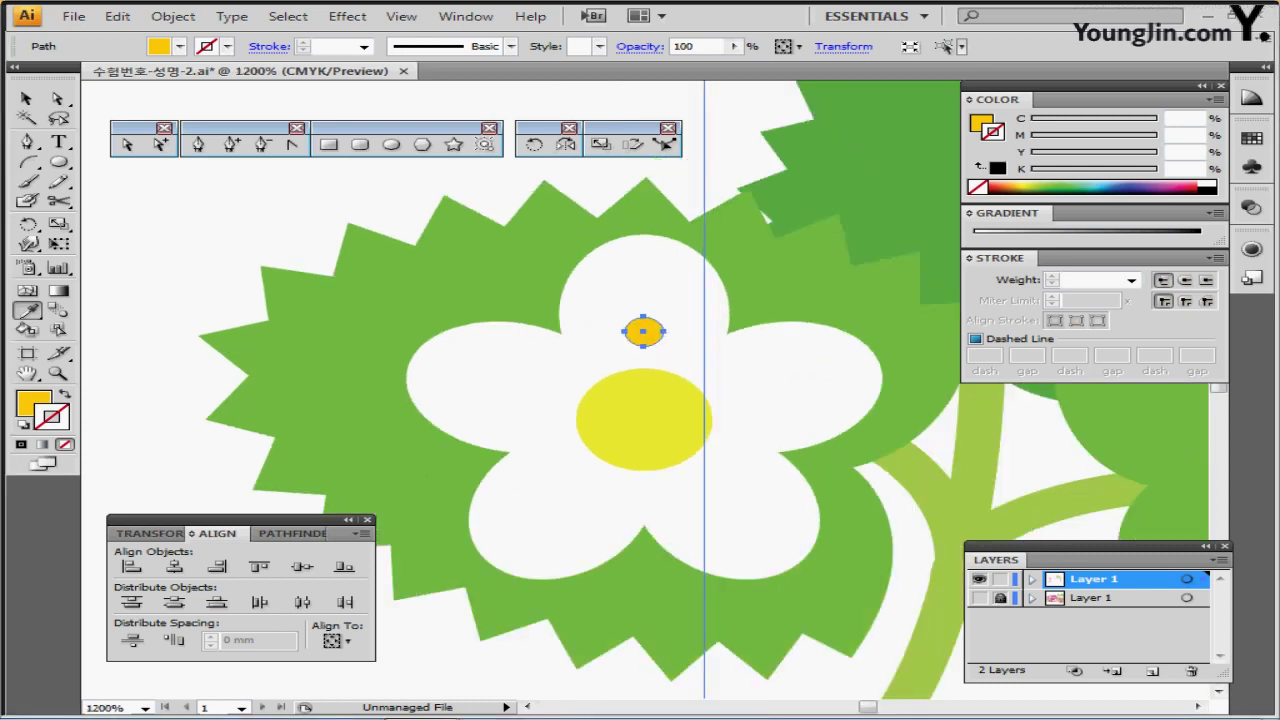
{"action": "key", "text": "r"}
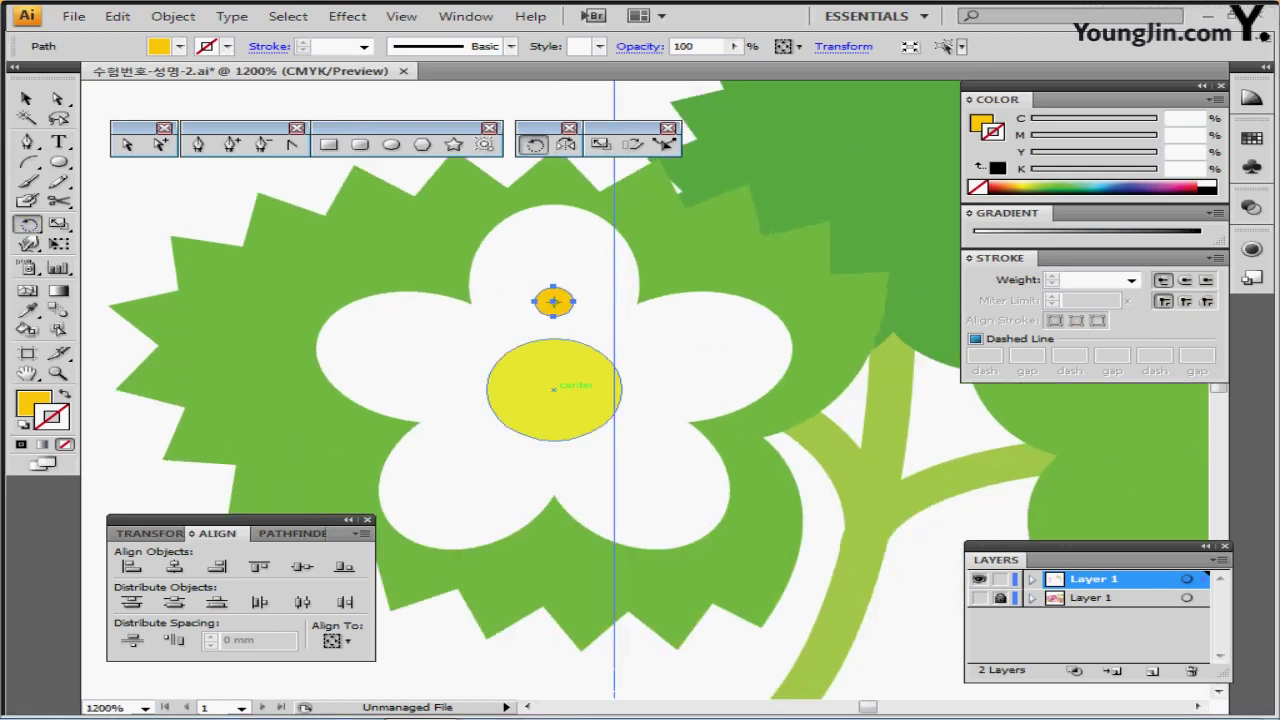
{"action": "left_click", "coordinate": [553, 389], "text": "alt"}
{"action": "type", "text": "45"}
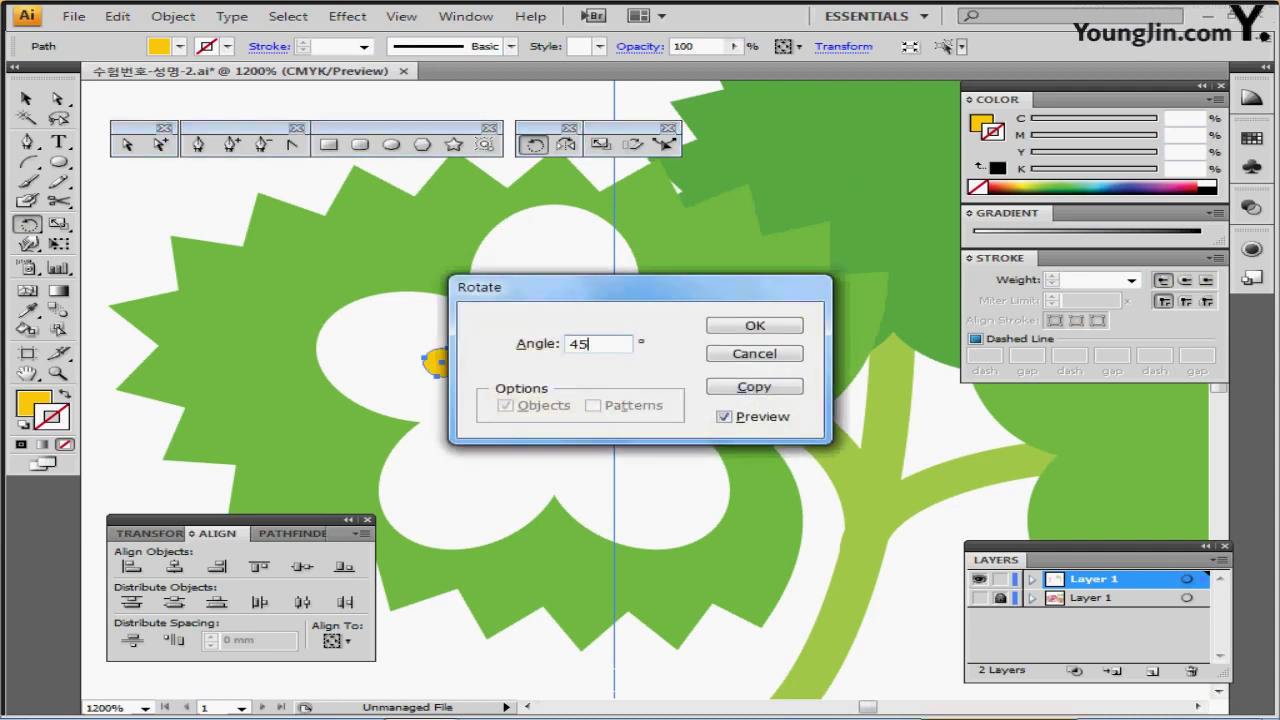
{"action": "left_click", "coordinate": [754, 386]}
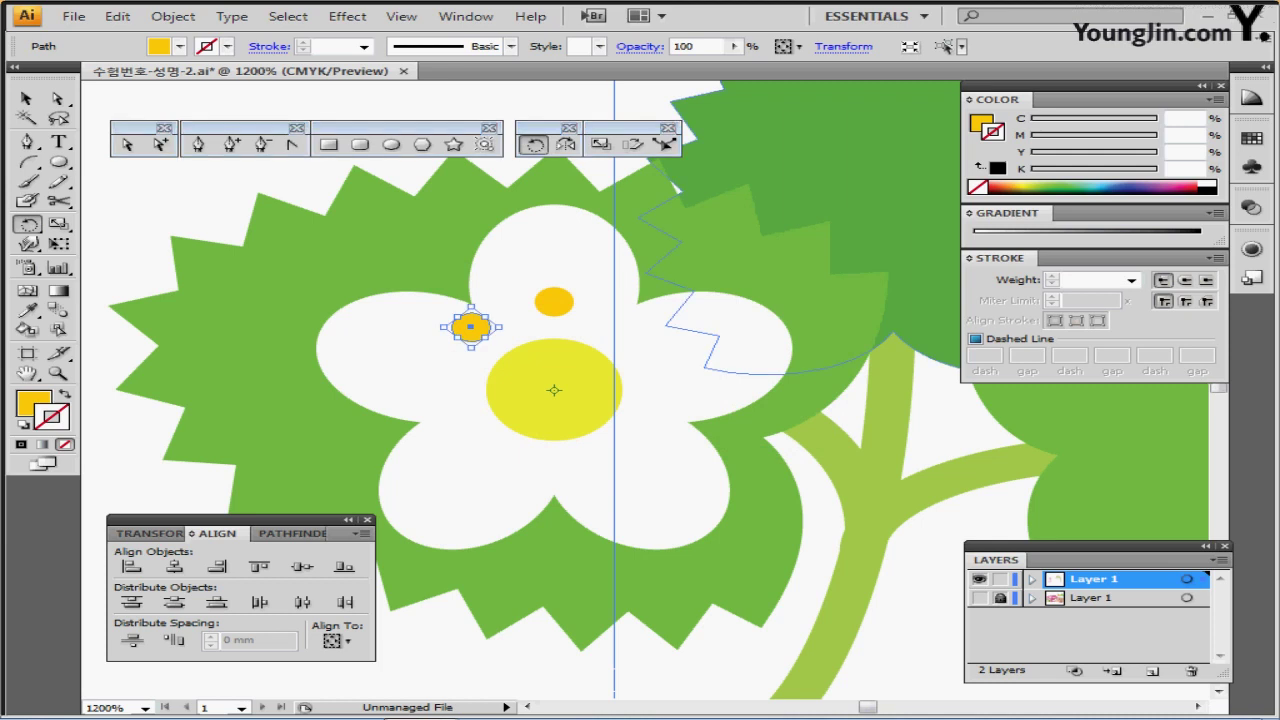
- Repeat the 45° dot copy six more times to form a ring of eight around the yellow circle, and save the file
{"action": "key", "text": "Fn"}
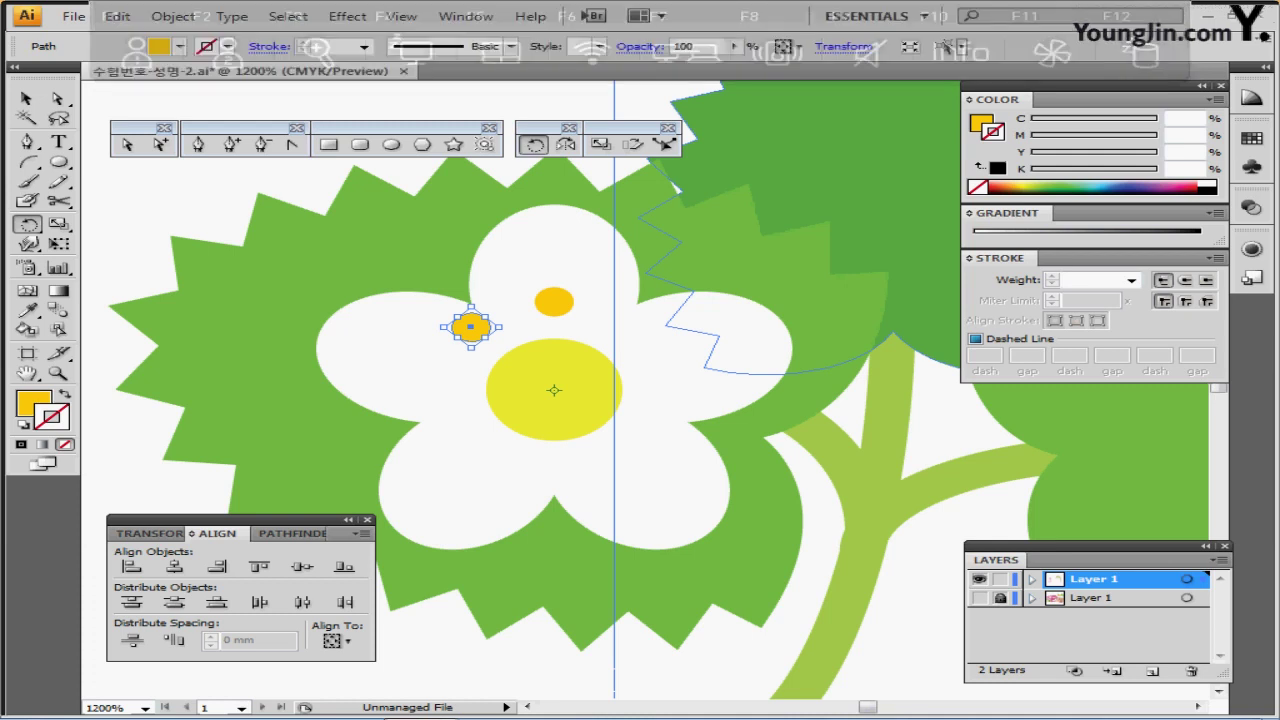
{"action": "key", "text": "ctrl+d"}
{"action": "key", "text": "ctrl+d"}
{"action": "key", "text": "ctrl+d"}
{"action": "key", "text": "ctrl+d"}
{"action": "key", "text": "ctrl+d"}
{"action": "key", "text": "ctrl+d"}
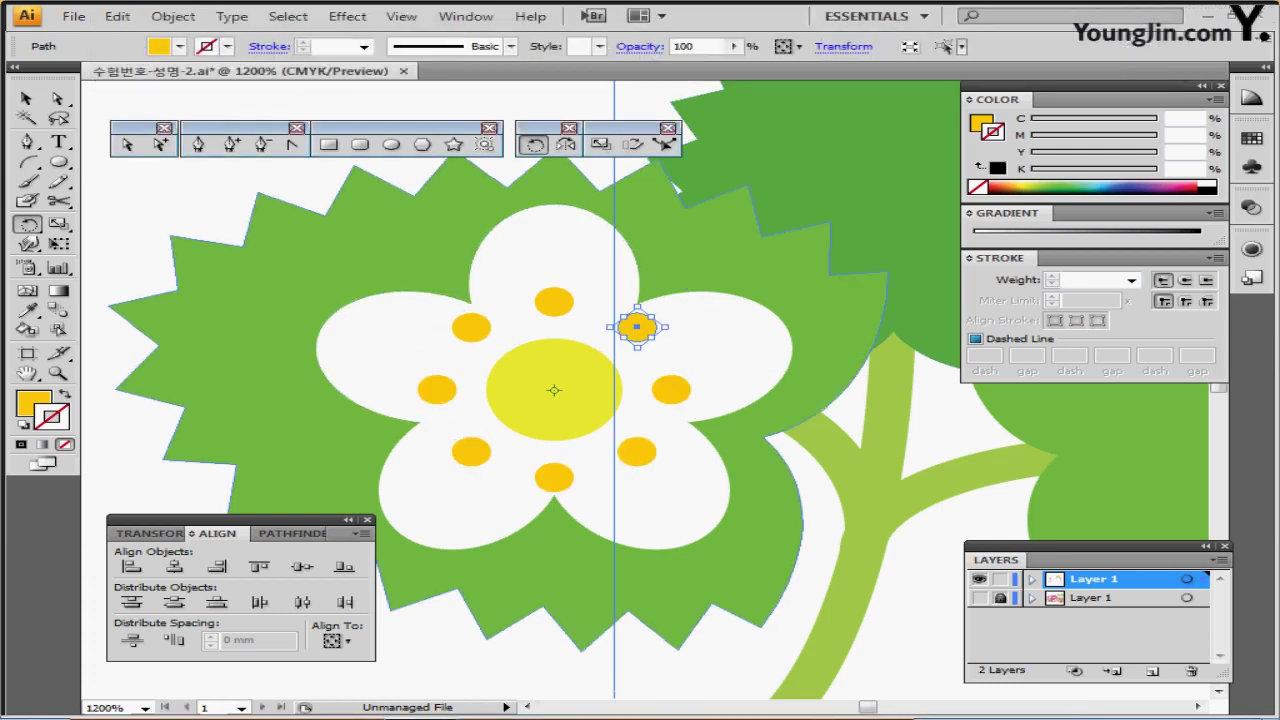
{"action": "key", "text": "ctrl+minus"}
{"action": "key", "text": "ctrl+minus"}
{"action": "key", "text": "ctrl+minus"}
{"action": "key", "text": "ctrl+minus"}
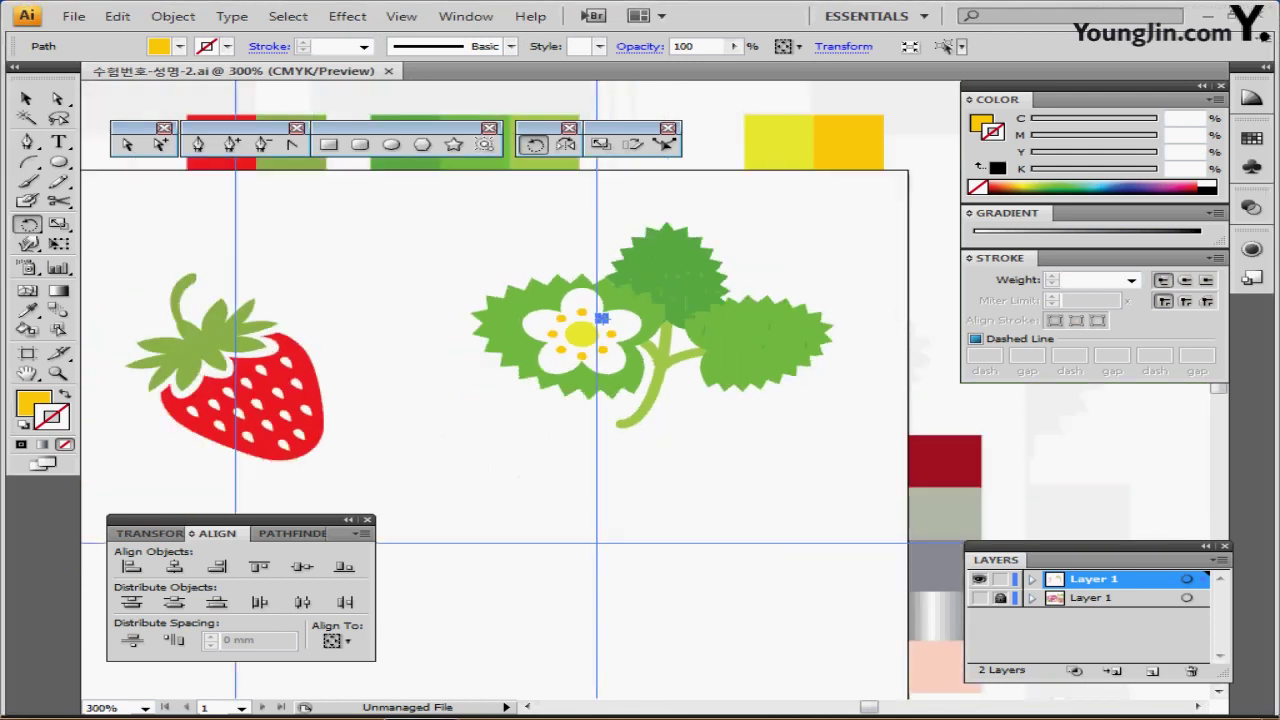
- Show the reference layer, move the whole strawberry up and right until it sits clear of the cake box, and hide the reference
{"action": "left_click_drag", "start_coordinate": [756, 315], "coordinate": [648, 298]}
{"action": "scroll", "coordinate": [440, 390], "scroll_direction": "up", "scroll_amount": 1}
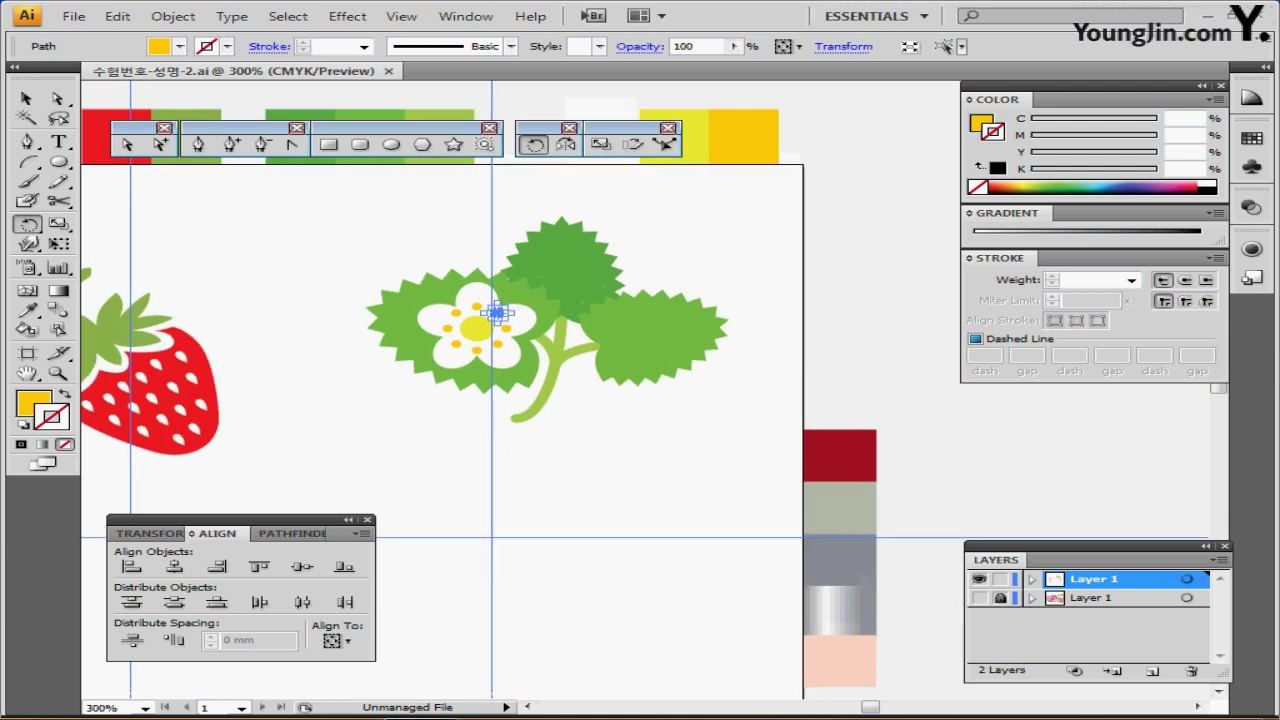
{"action": "key", "text": "ctrl+shift+a"}
{"action": "left_click_drag", "start_coordinate": [440, 460], "coordinate": [815, 407]}
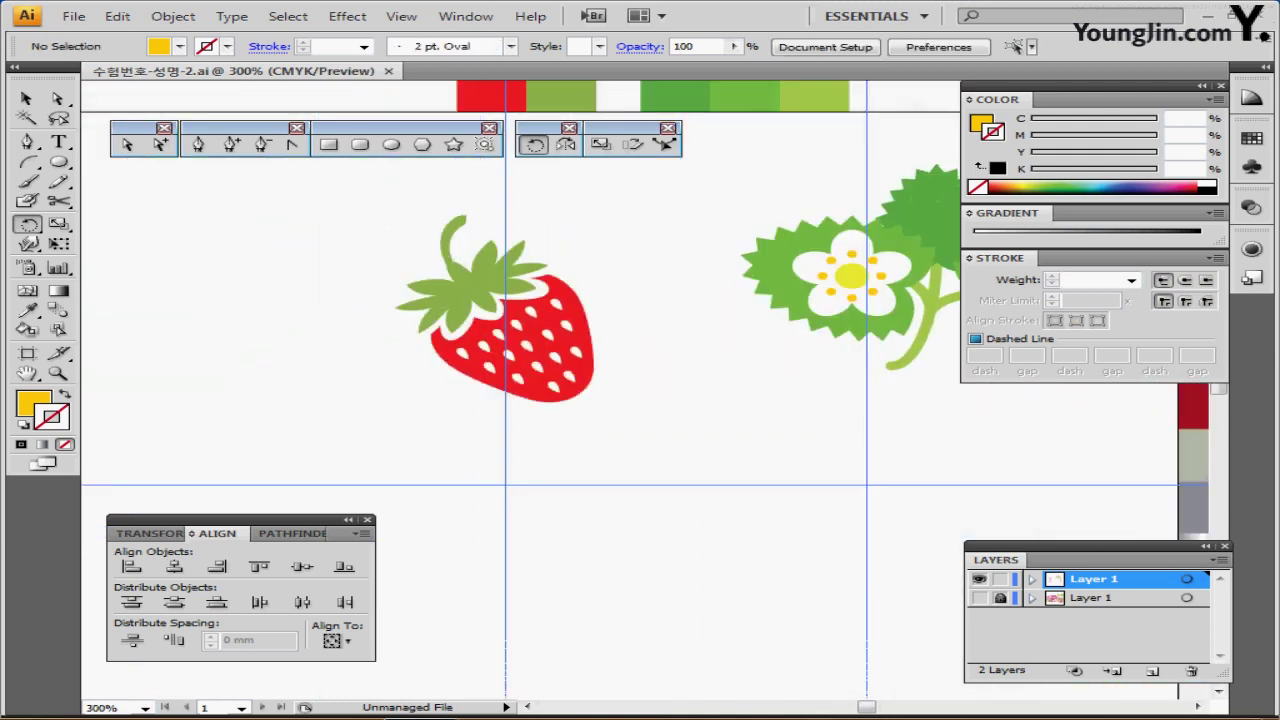
{"action": "scroll", "coordinate": [645, 390], "scroll_direction": "up", "scroll_amount": 1}
{"action": "scroll", "coordinate": [645, 390], "scroll_direction": "left", "scroll_amount": 1}
{"action": "left_click", "coordinate": [979, 597]}
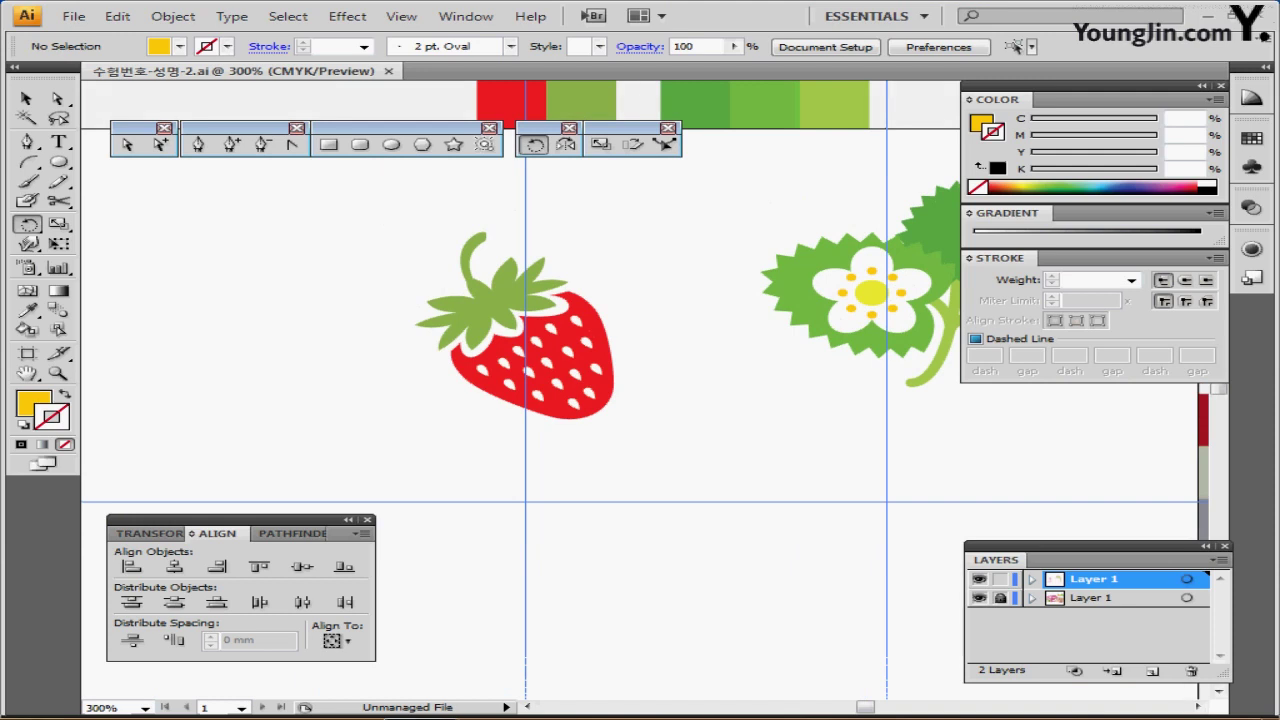
{"action": "left_click_drag", "start_coordinate": [414, 214], "coordinate": [683, 310]}
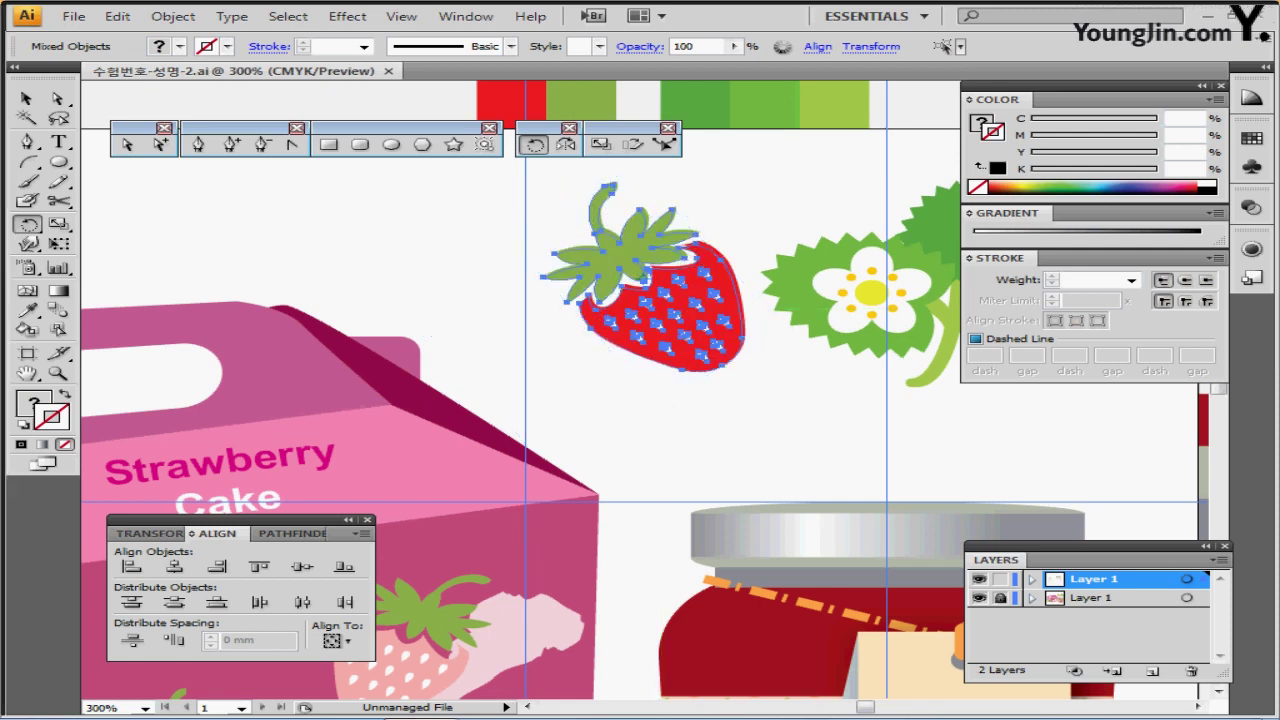
{"action": "key", "text": "ctrl+minus"}
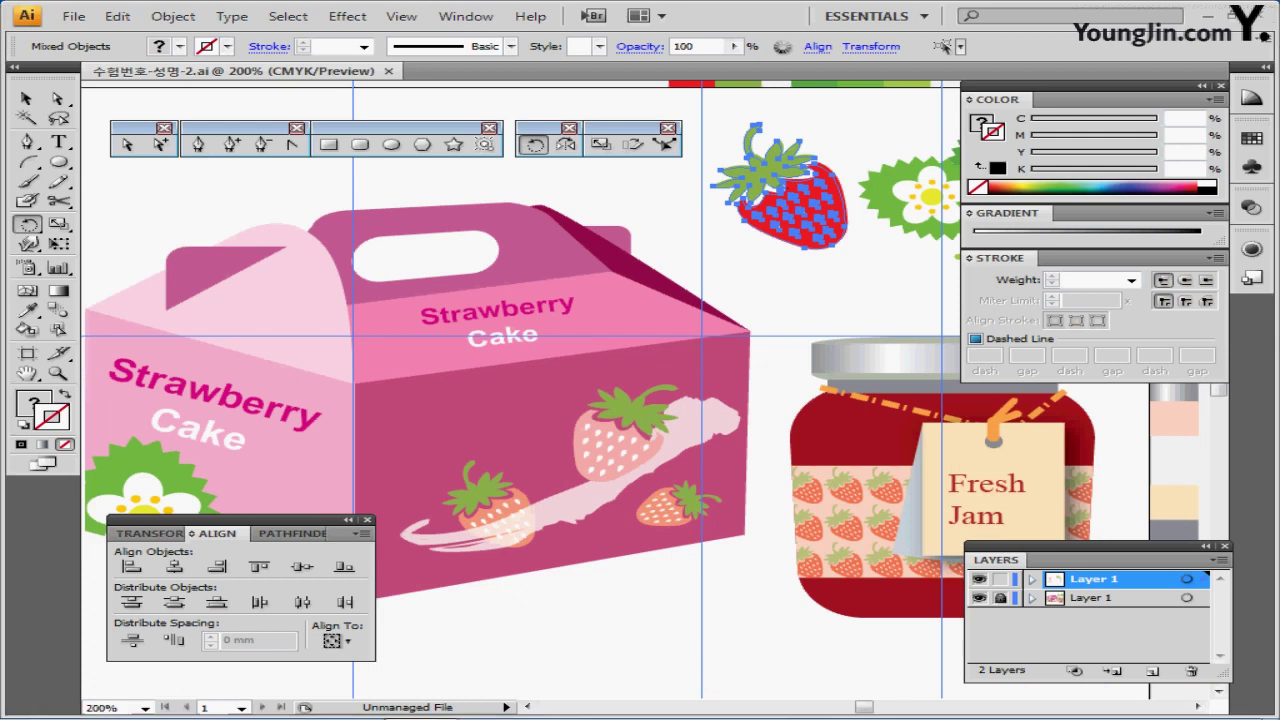
{"action": "key", "text": "ctrl+minus"}
{"action": "left_click", "coordinate": [979, 598]}
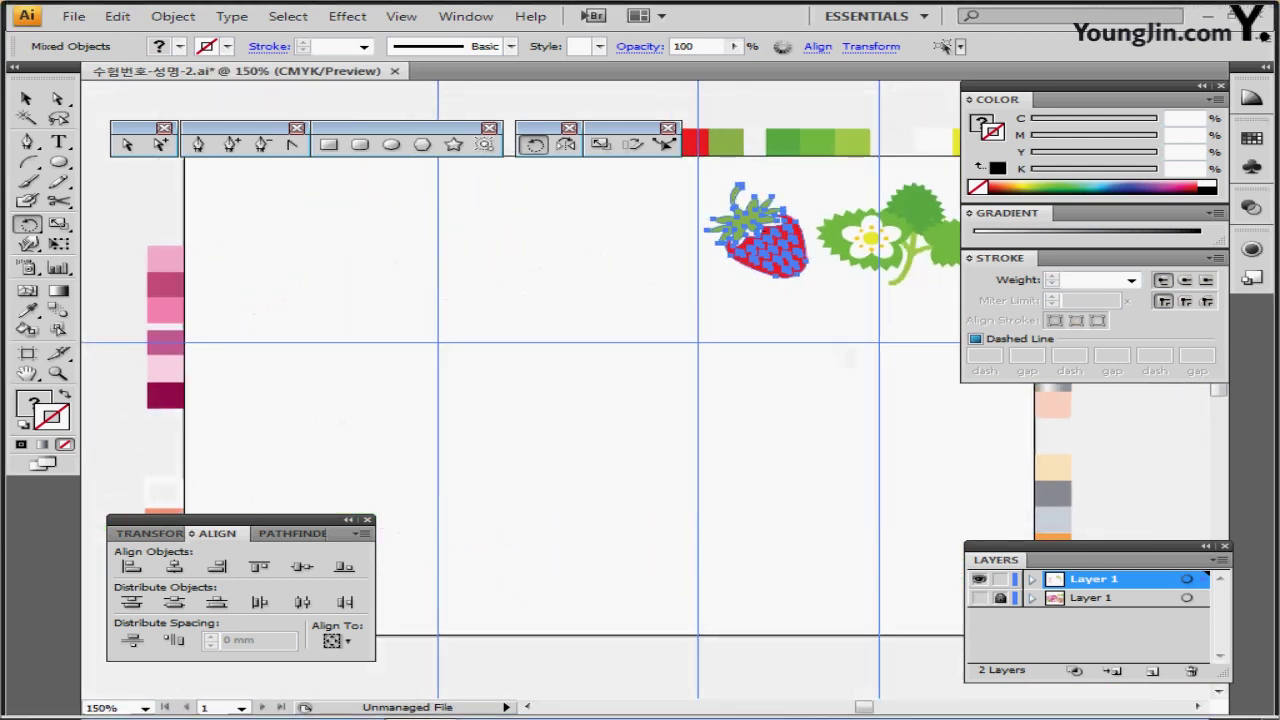
- Deselect the strawberry, select the topmost light pink color swatch beside the artboard to load its fill, and save the file
{"action": "key", "text": "ctrl+plus"}
{"action": "key", "text": "ctrl+plus"}
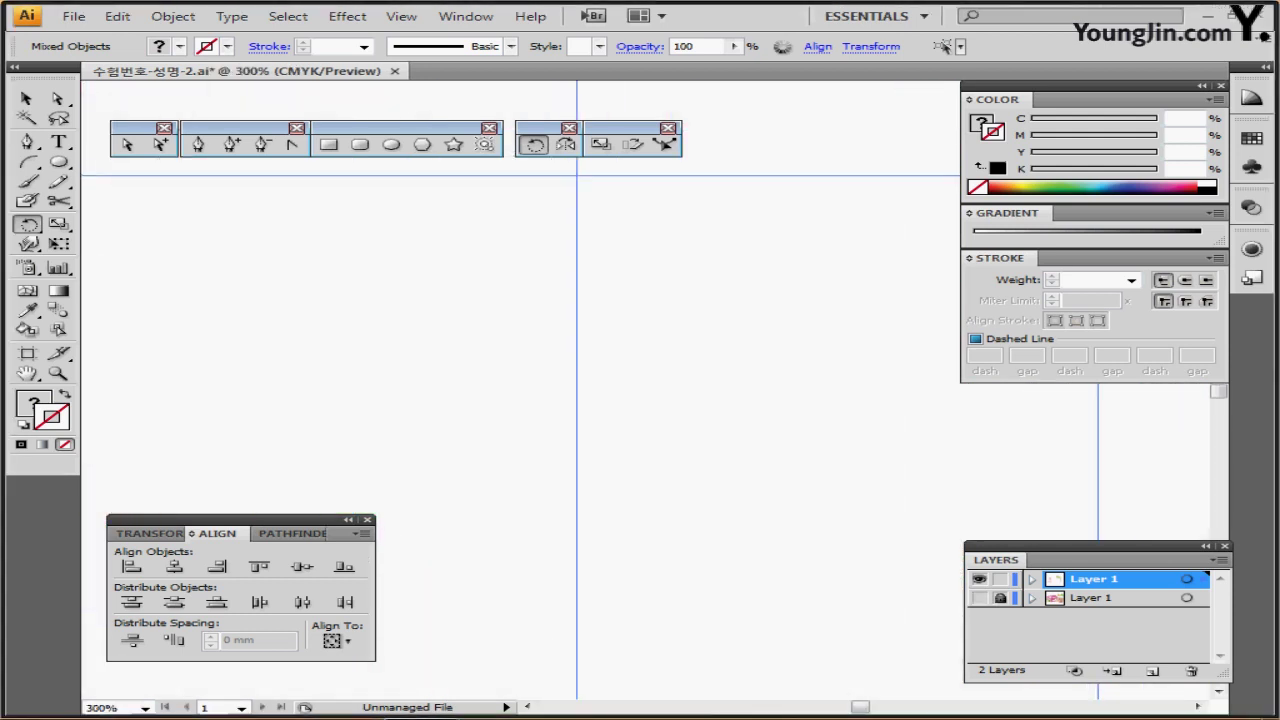
{"action": "key", "text": "ctrl+shift+a"}
{"action": "left_click_drag", "start_coordinate": [500, 250], "coordinate": [732, 503]}
{"action": "left_click", "coordinate": [254, 252], "text": "ctrl"}
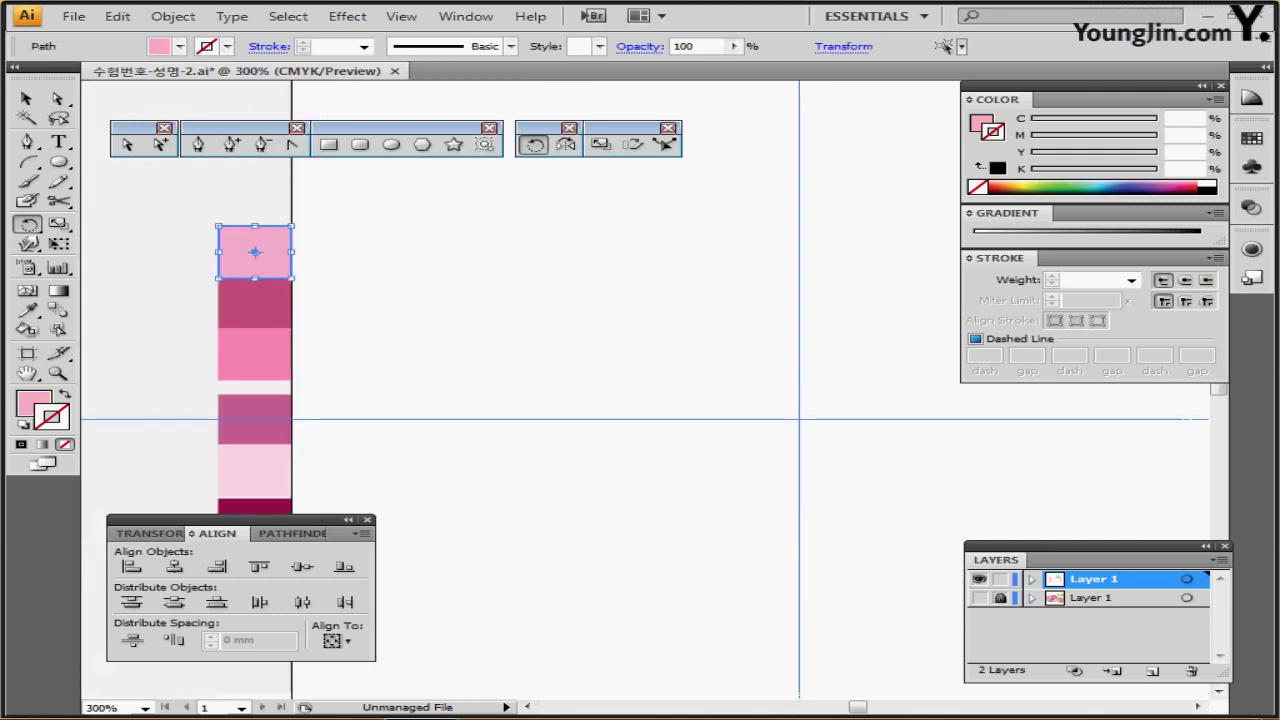
{"action": "left_click_drag", "start_coordinate": [606, 420], "coordinate": [436, 268]}
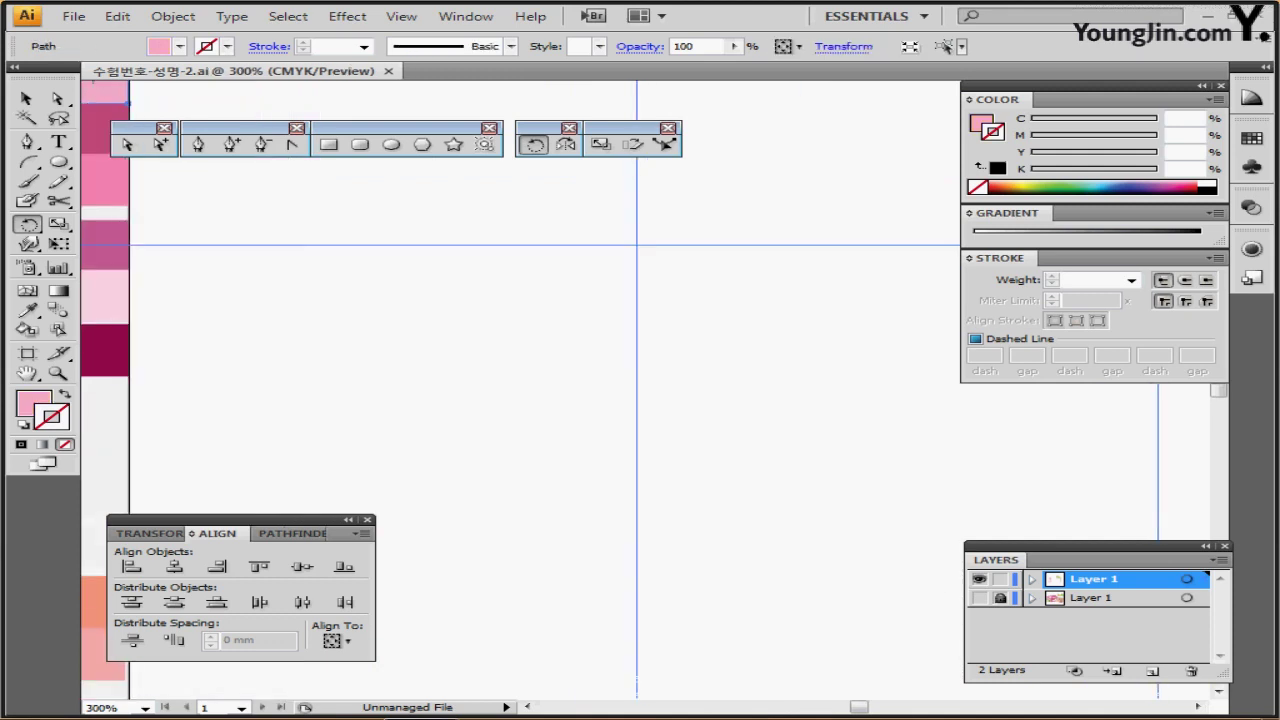
- Create a light pink rectangle 38 mm wide and 42 mm high in the empty area of the artboard
{"action": "key", "text": "m"}
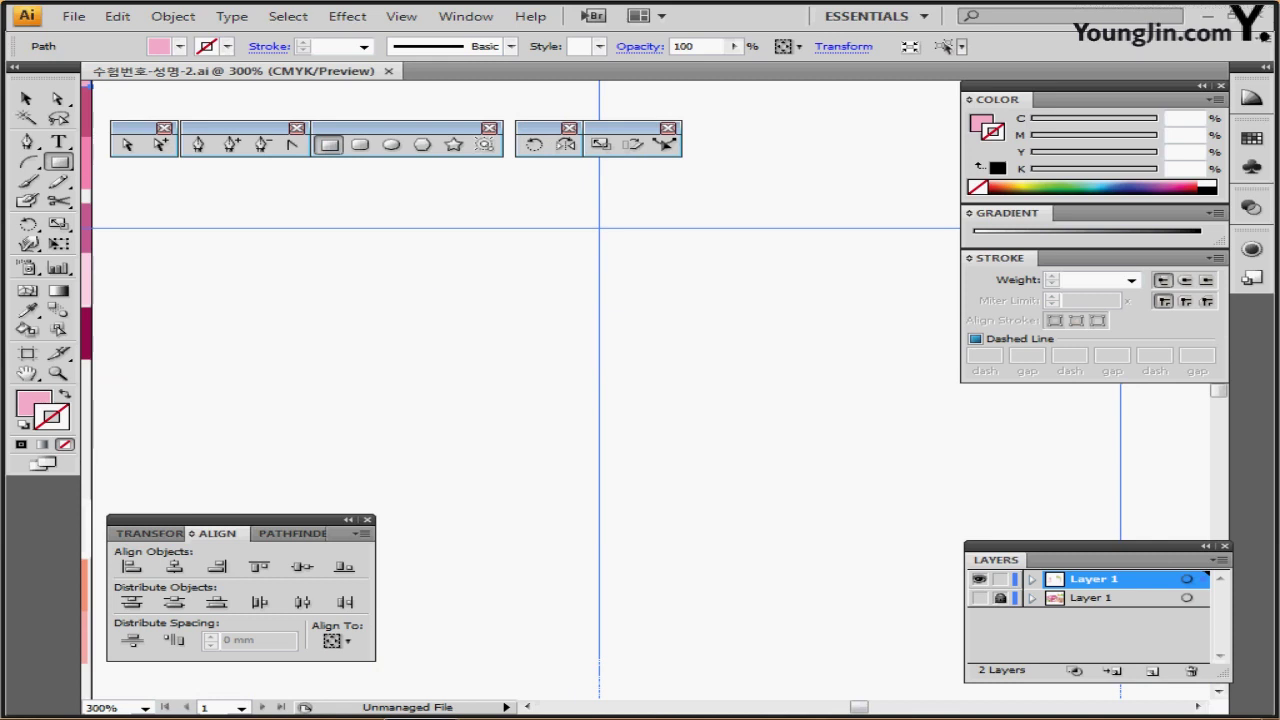
{"action": "left_click", "coordinate": [597, 333]}
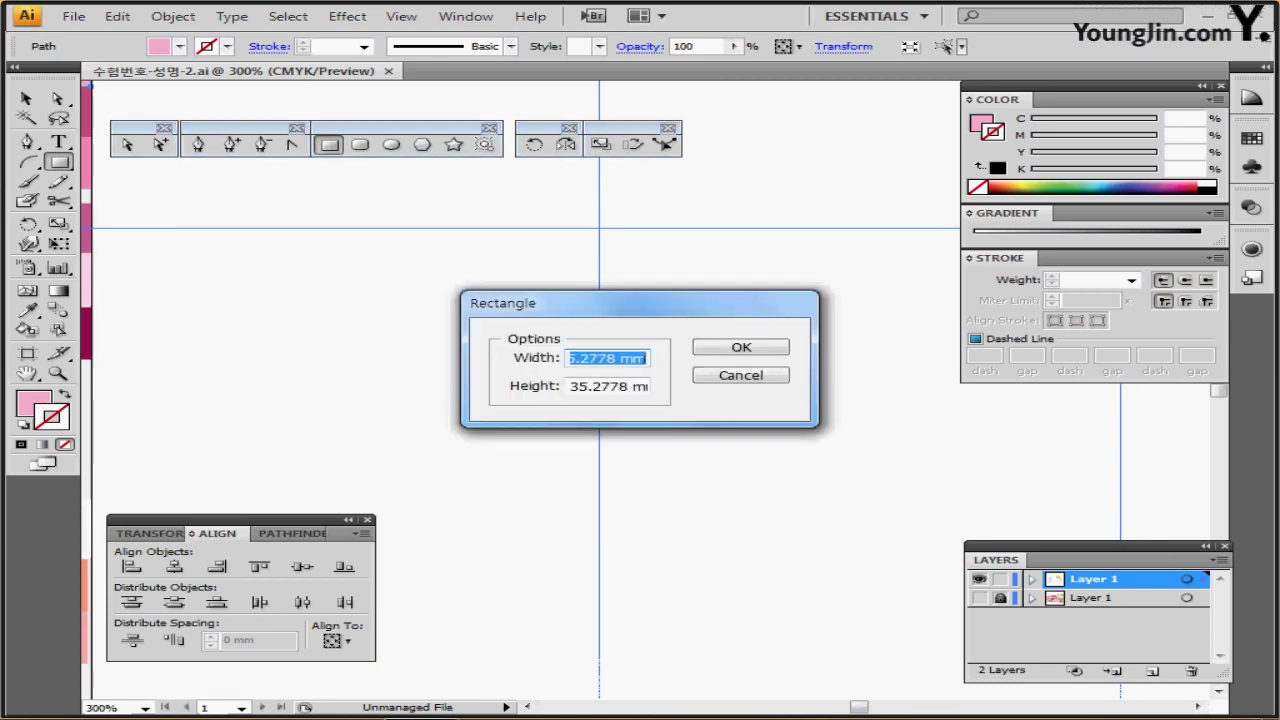
{"action": "type", "text": "38"}
{"action": "key", "text": "Tab"}
{"action": "type", "text": "42"}
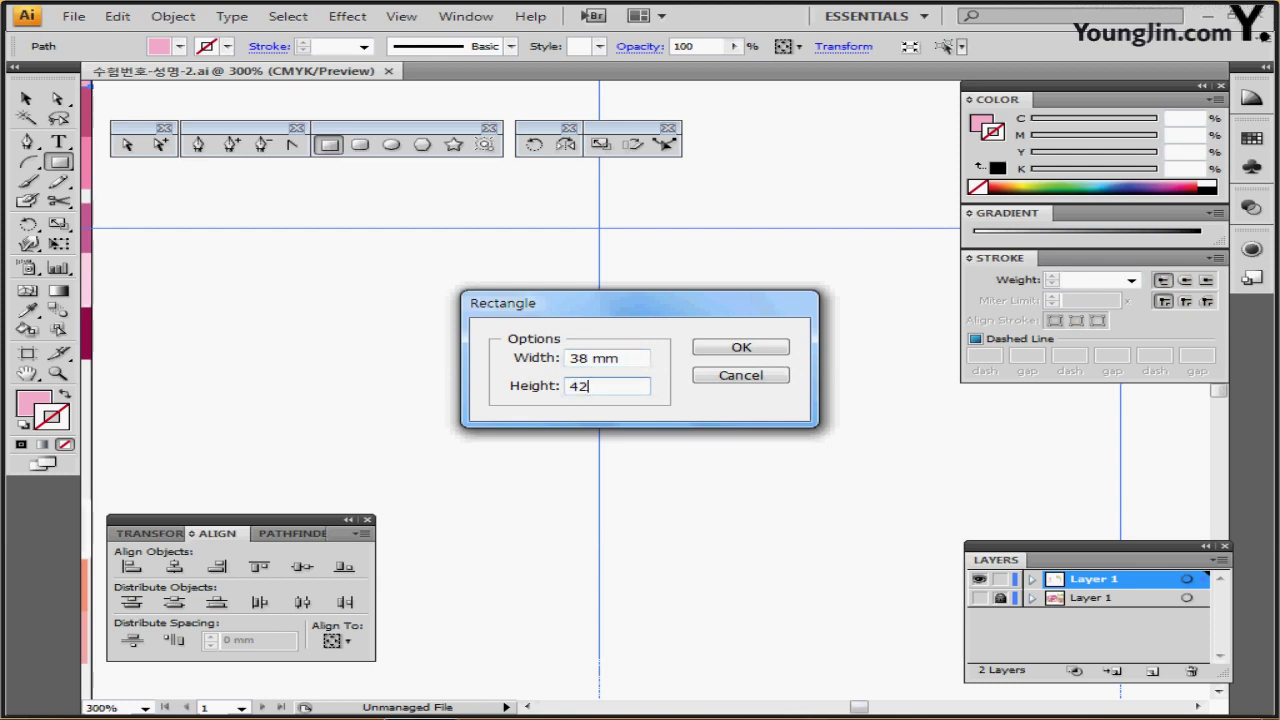
{"action": "key", "text": "Return"}
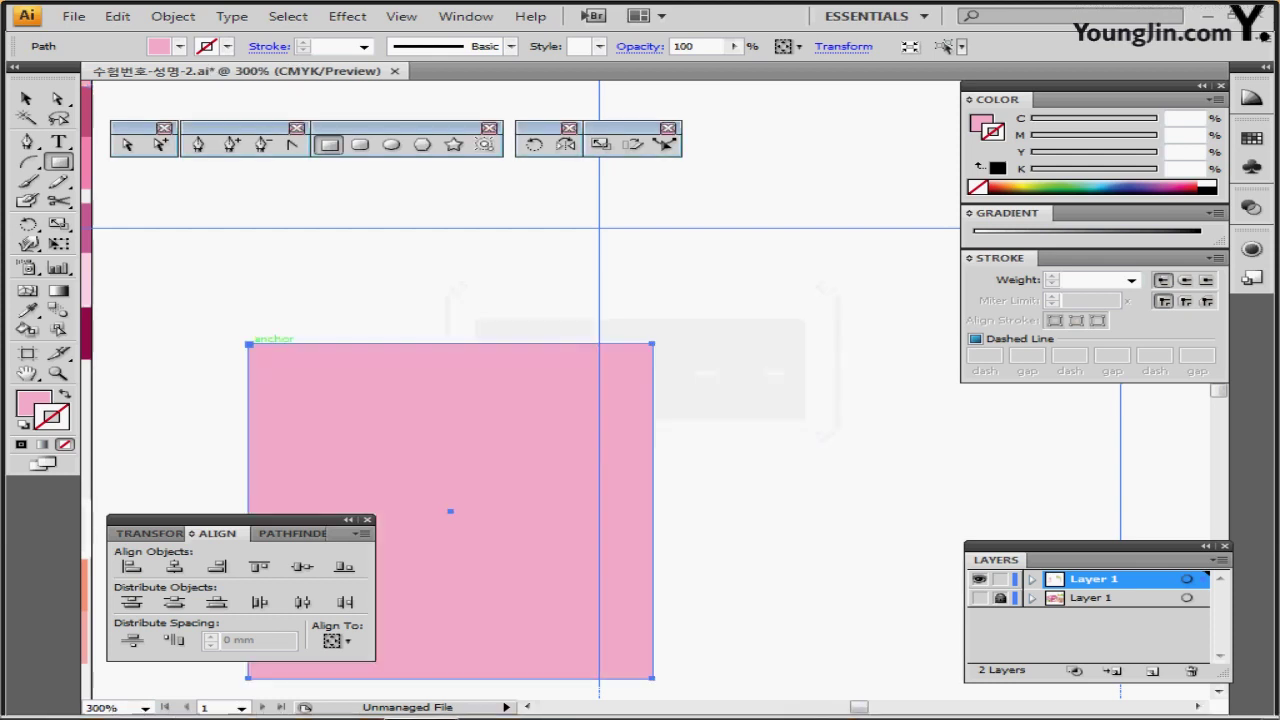
- Move the light pink rectangle up and left until its right edge lies on the first vertical guide
{"action": "key", "text": "ctrl+minus"}
{"action": "key", "text": "ctrl+minus"}
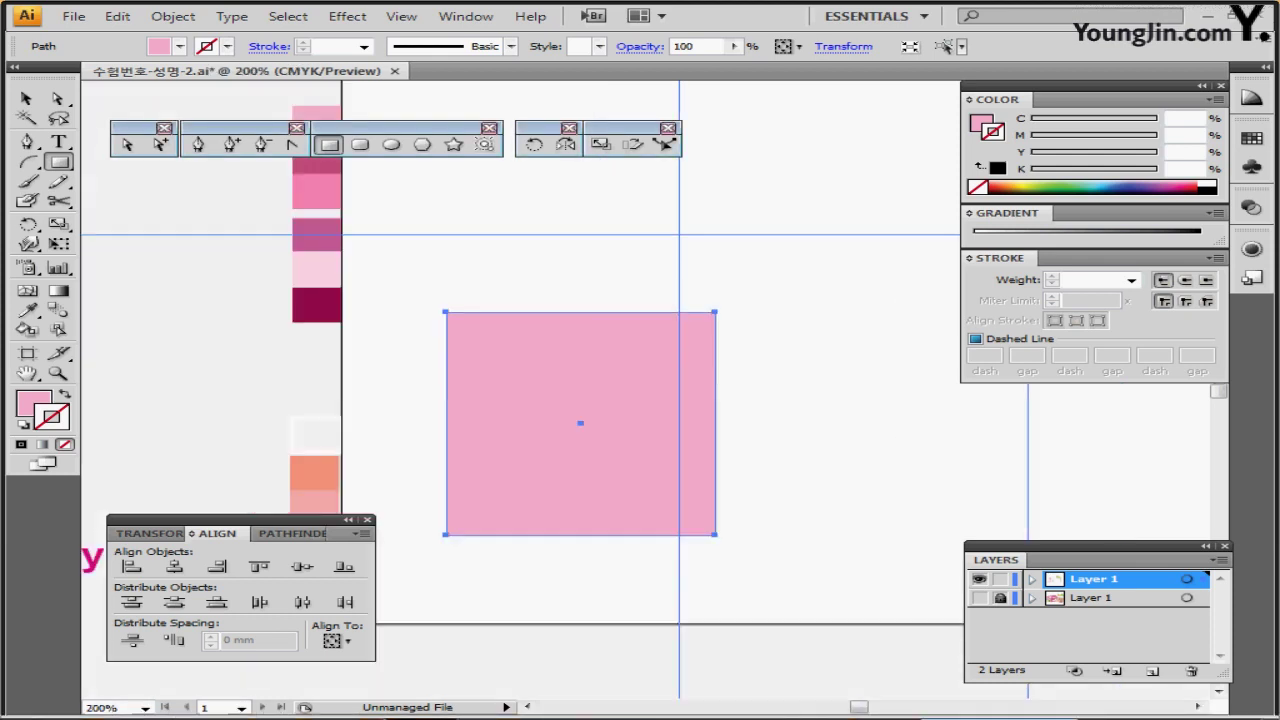
{"action": "left_click_drag", "start_coordinate": [631, 368], "coordinate": [433, 322]}
{"action": "key", "text": "ctrl+y"}
{"action": "left_click", "coordinate": [979, 598]}
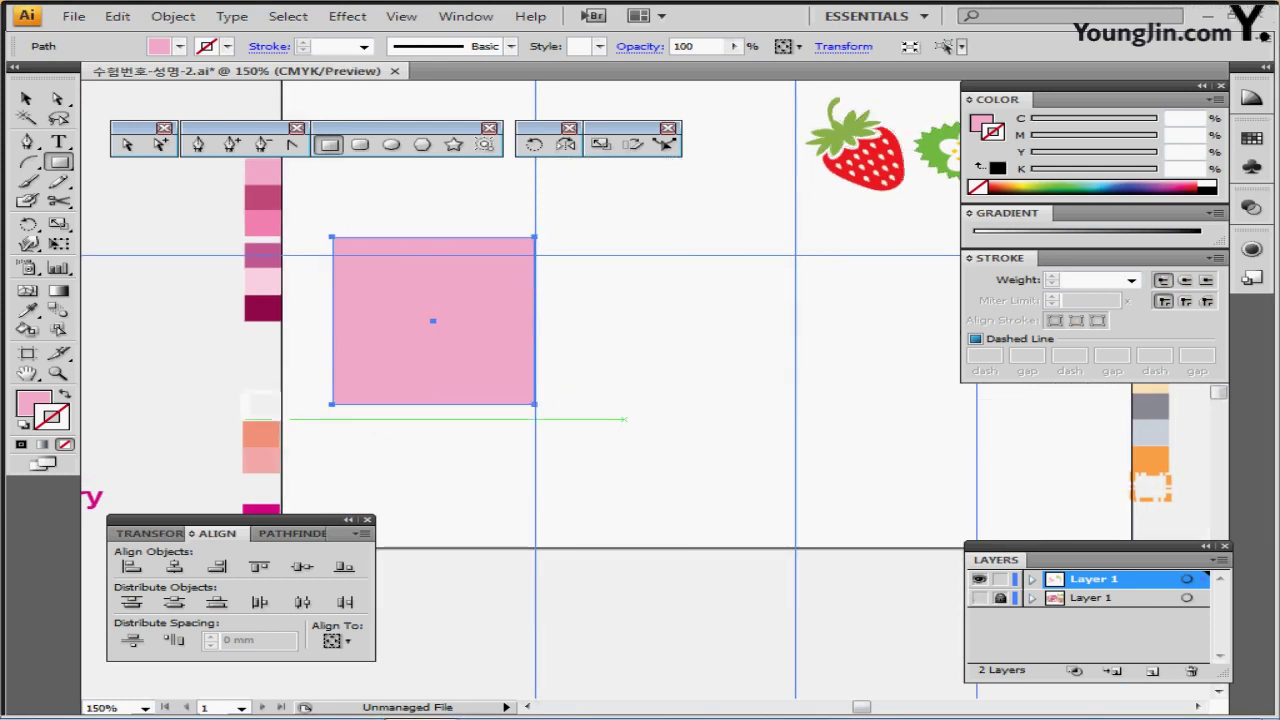
{"action": "left_click", "coordinate": [508, 413], "text": "ctrl"}
{"action": "left_click_drag", "start_coordinate": [508, 413], "coordinate": [383, 470]}
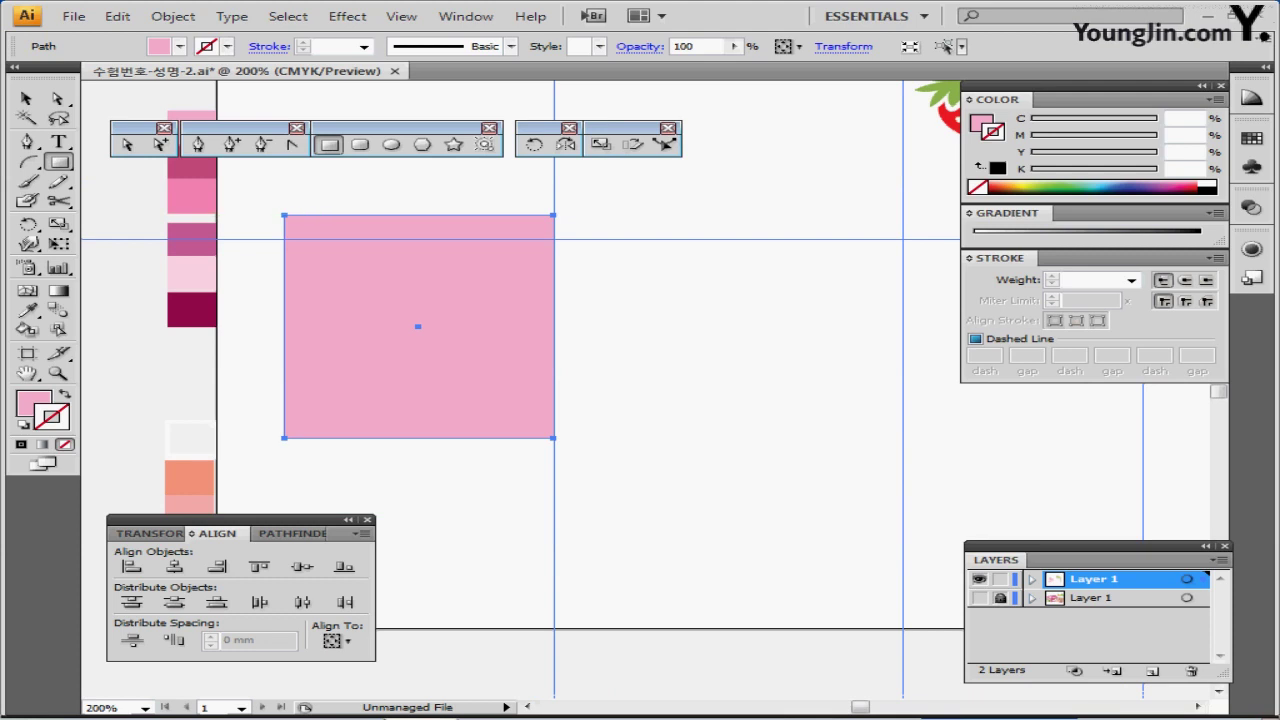
- Shear the light pink rectangle 20° along the vertical axis to form the side panel of the box
{"action": "left_click", "coordinate": [632, 144]}
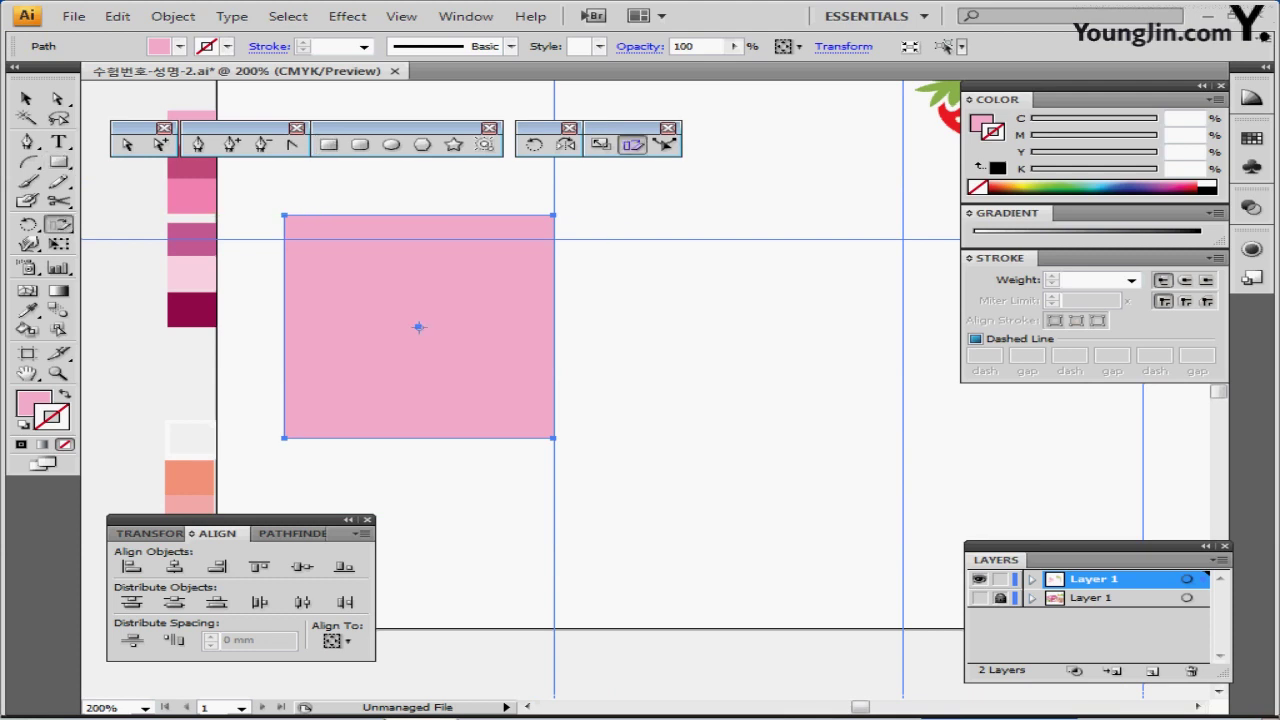
{"action": "double_click", "coordinate": [632, 144]}
{"action": "left_click_drag", "start_coordinate": [620, 257], "coordinate": [687, 284]}
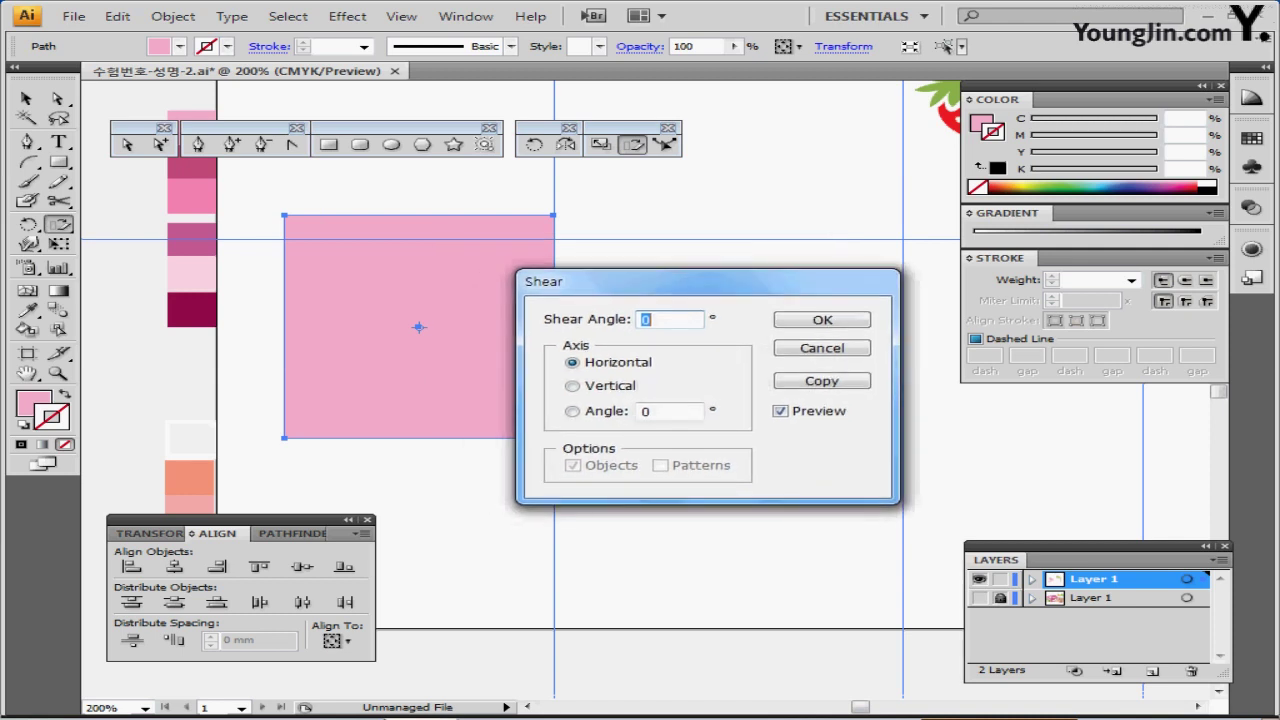
{"action": "type", "text": "20"}
{"action": "key", "text": "alt+v"}
{"action": "left_click_drag", "start_coordinate": [687, 283], "coordinate": [736, 279]}
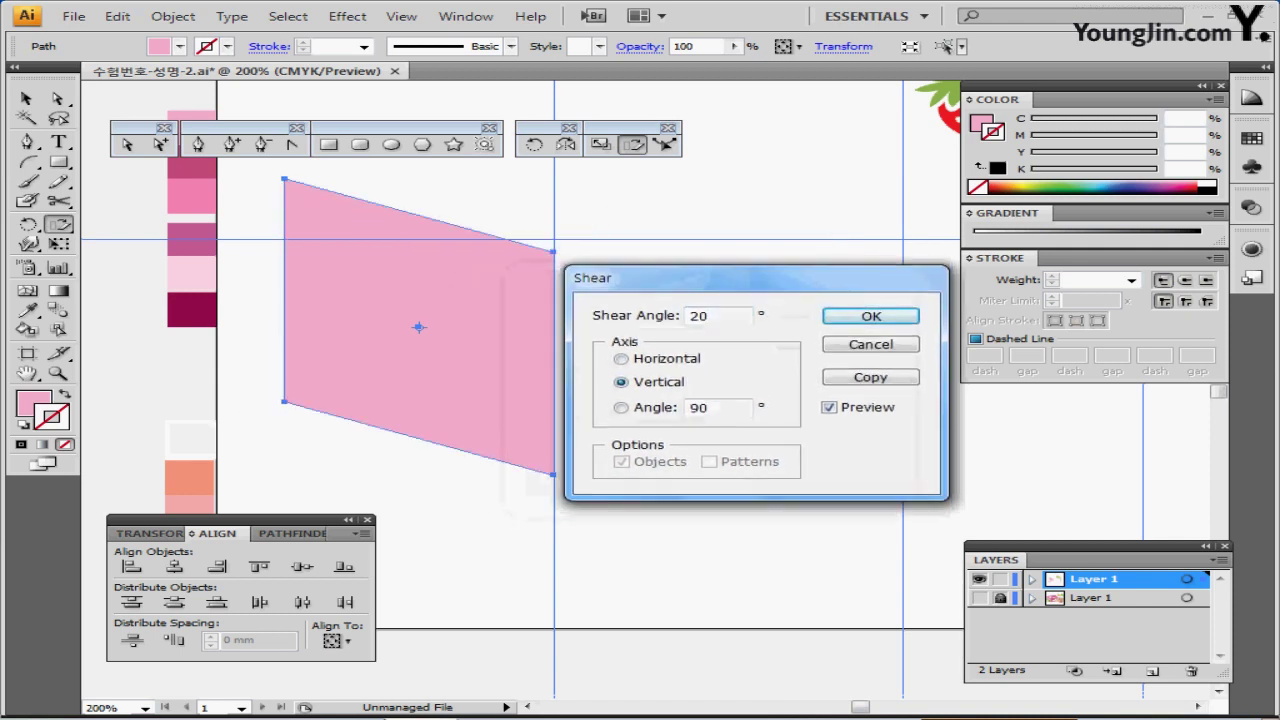
{"action": "key", "text": "Return"}
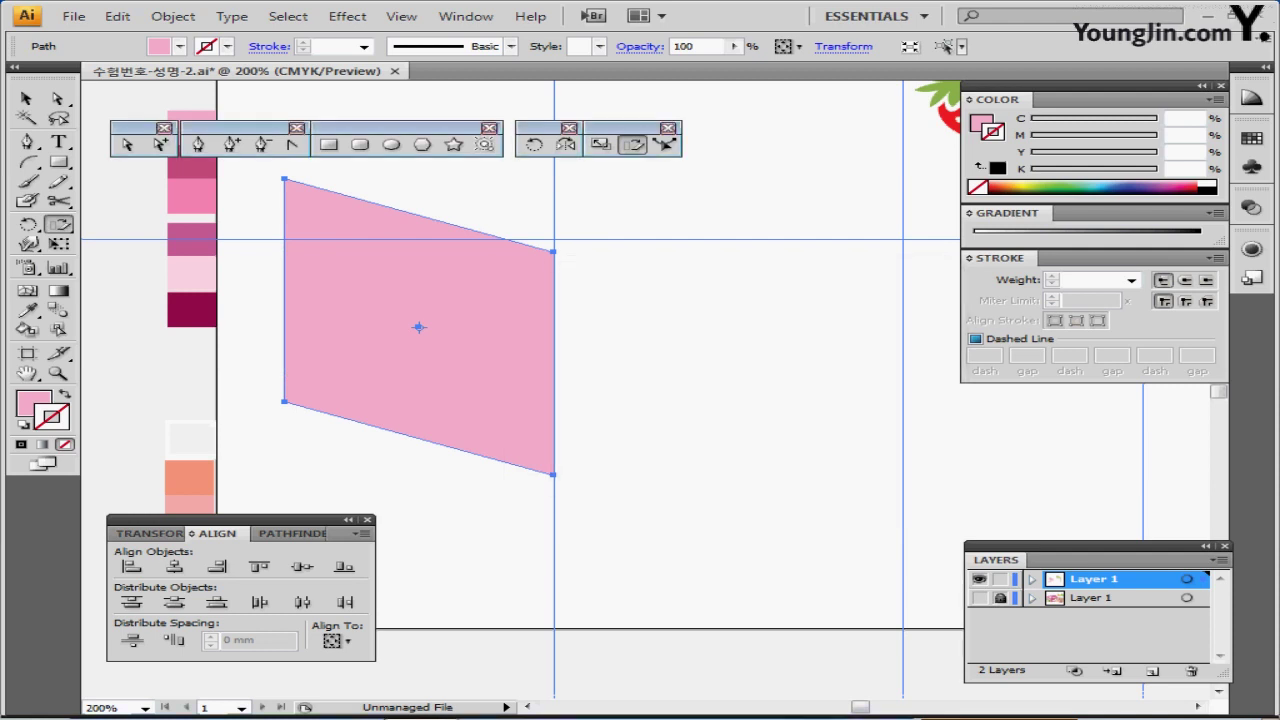
- Create a 55 × 42 mm rectangle starting at the upper right corner of the sheared light pink panel
{"action": "left_click_drag", "start_coordinate": [600, 350], "coordinate": [553, 404]}
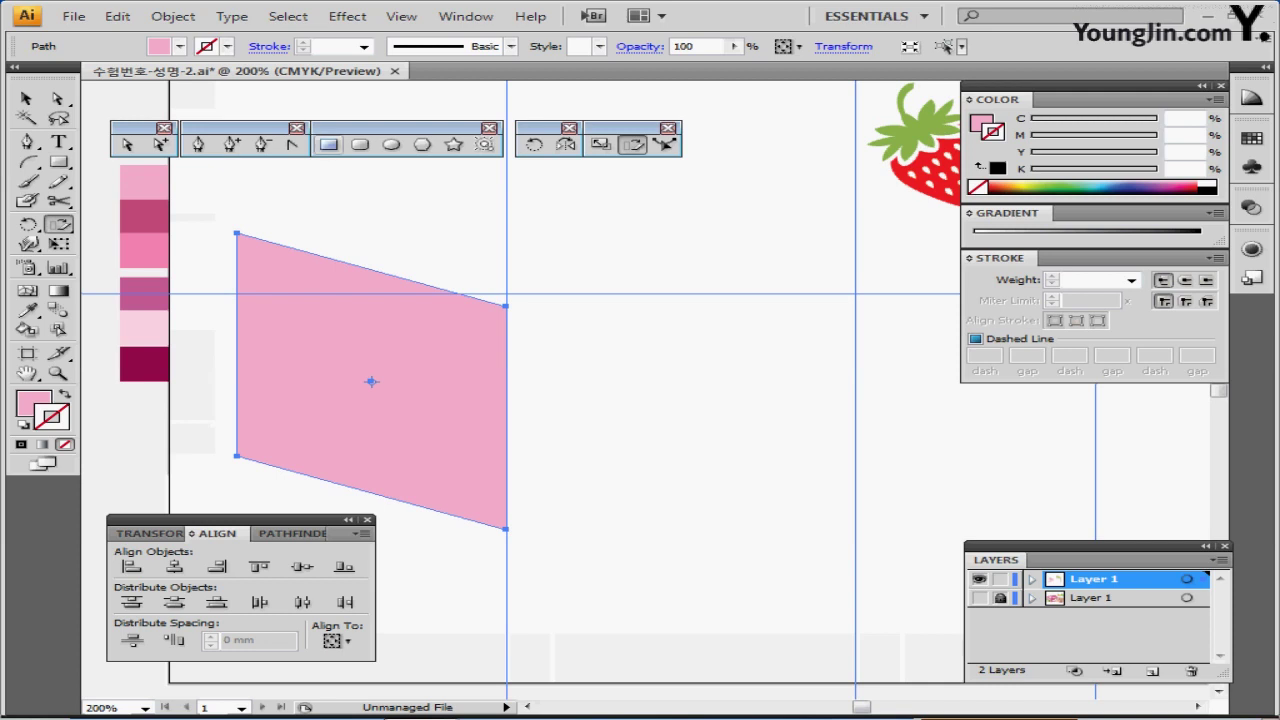
{"action": "left_click", "coordinate": [329, 145]}
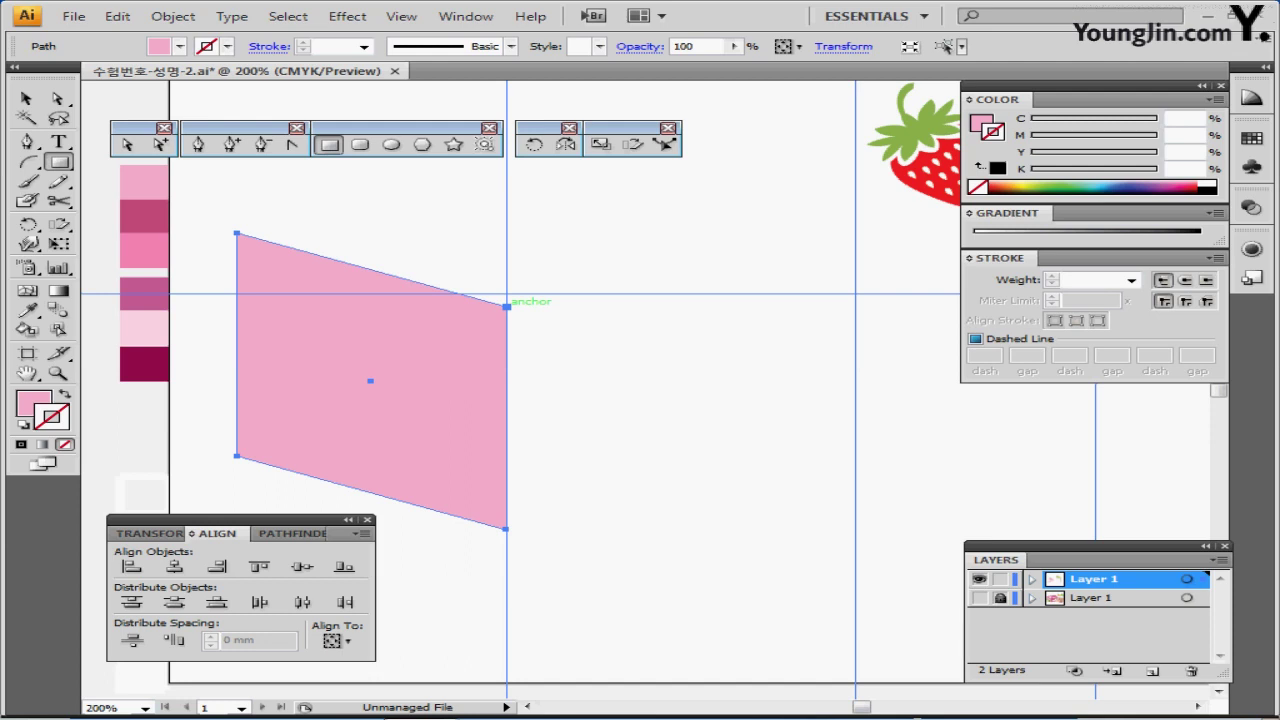
{"action": "left_click", "coordinate": [507, 306]}
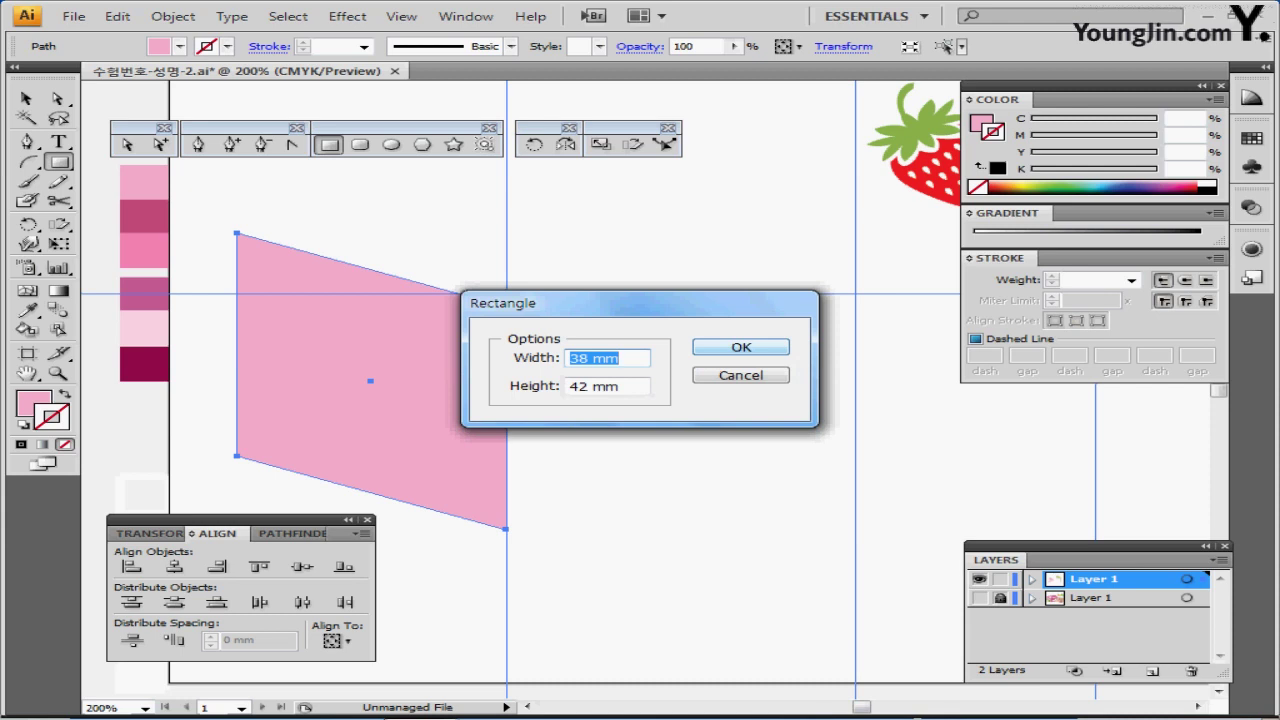
{"action": "type", "text": "55"}
{"action": "left_click", "coordinate": [755, 346]}
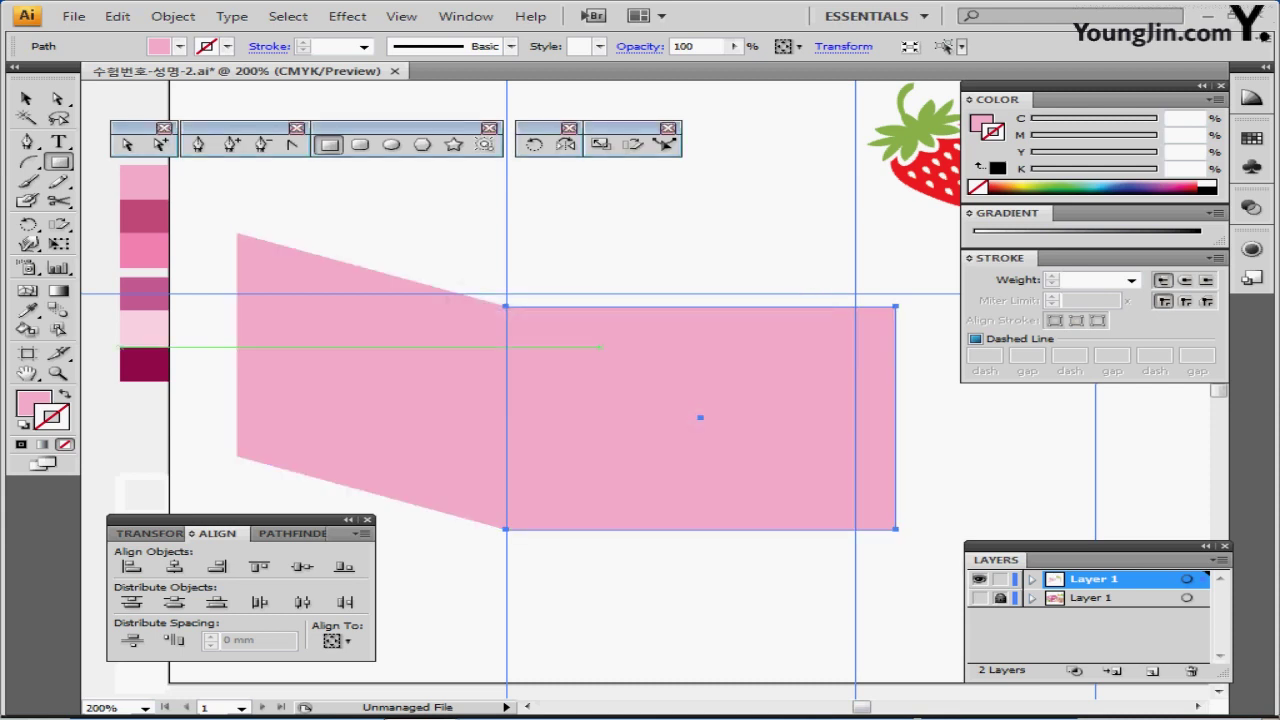
- Fill the new 55 × 42 mm rectangle with the dark pink sampled from the second color swatch beside the artboard
{"action": "left_click_drag", "start_coordinate": [699, 409], "coordinate": [642, 394]}
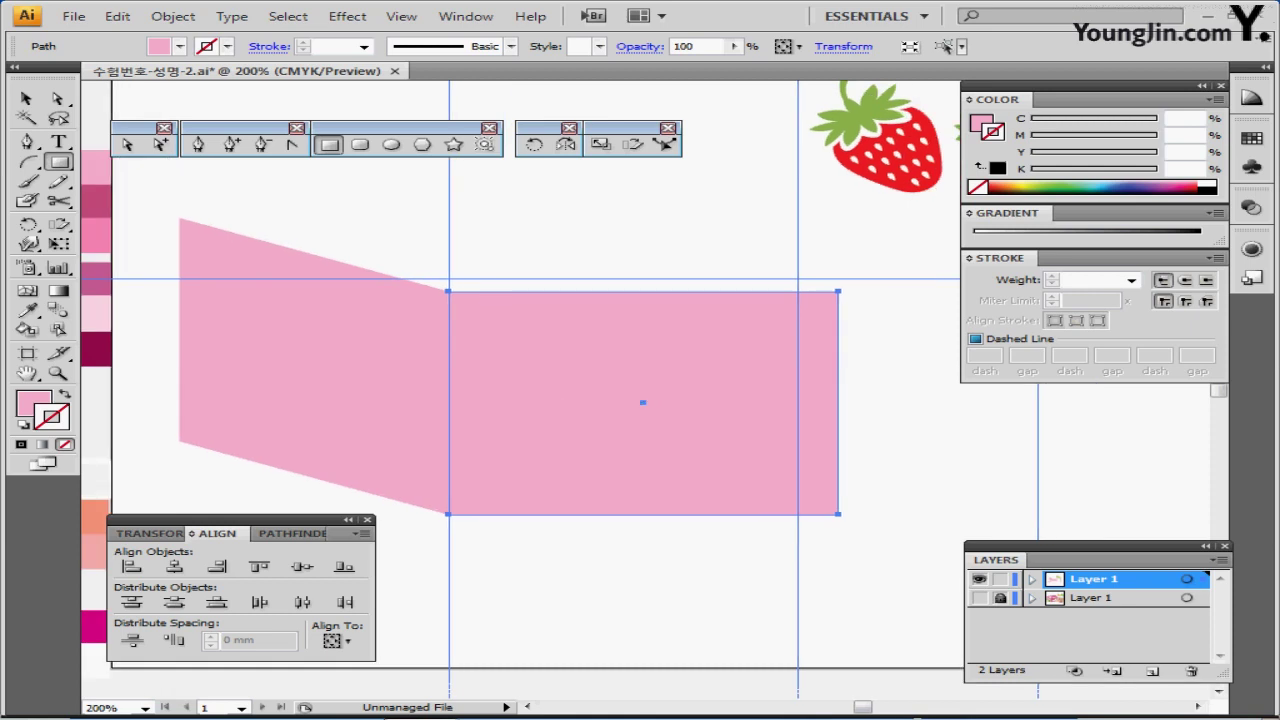
{"action": "left_click", "coordinate": [28, 310]}
{"action": "left_click", "coordinate": [93, 202]}
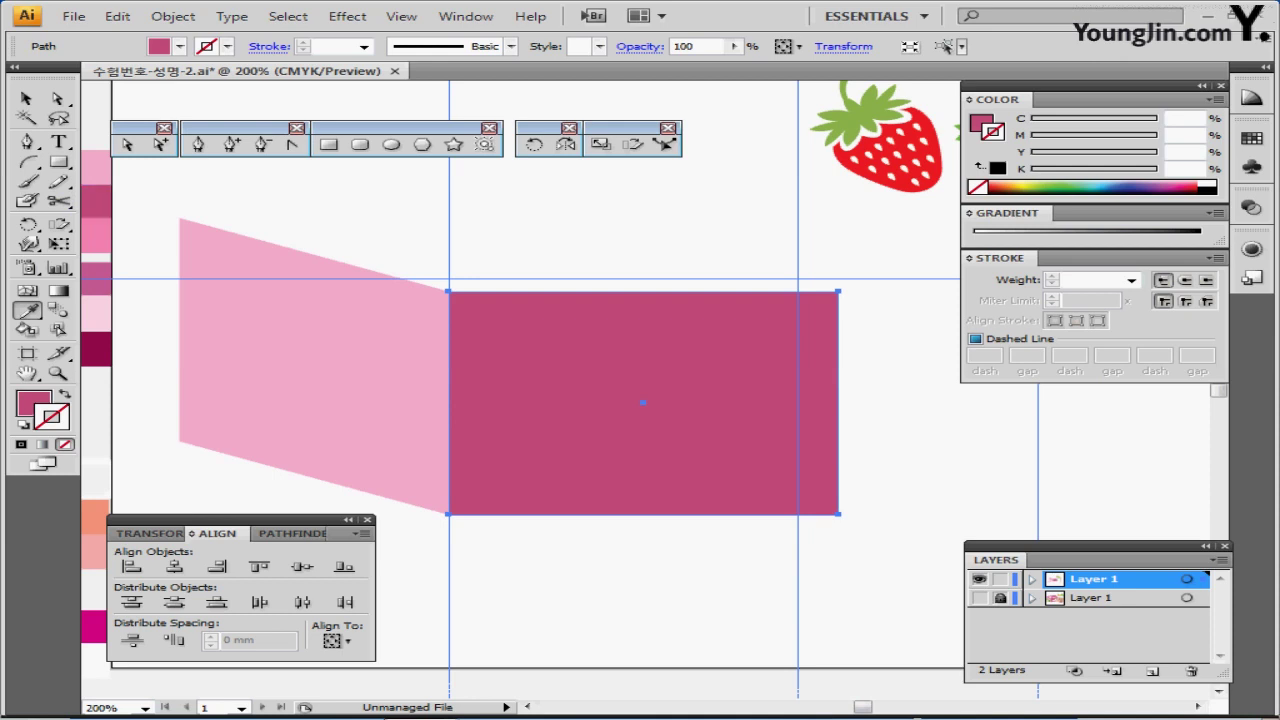
- Shear the dark pink rectangle -13° along the vertical axis about a point on the shared edge's guide, and save the file
{"action": "left_click", "coordinate": [313, 366], "text": "ctrl+shift"}
{"action": "left_click", "coordinate": [632, 144]}
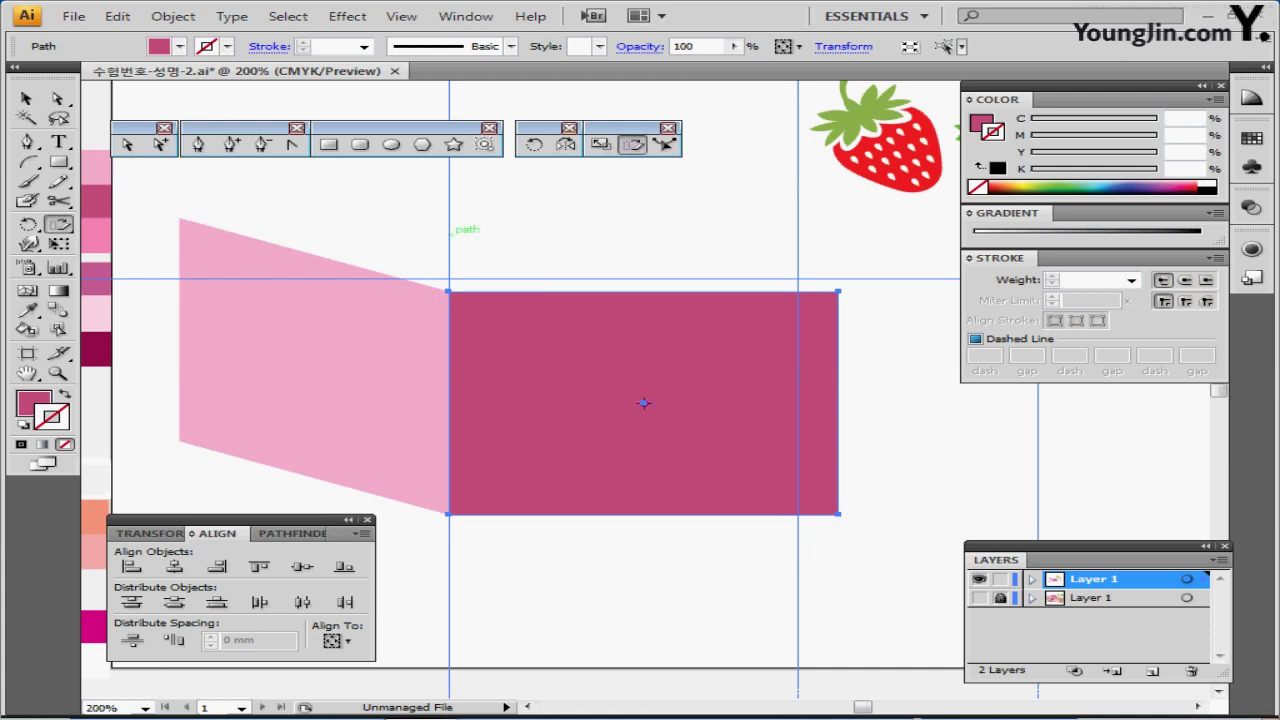
{"action": "left_click", "coordinate": [450, 233], "text": "alt"}
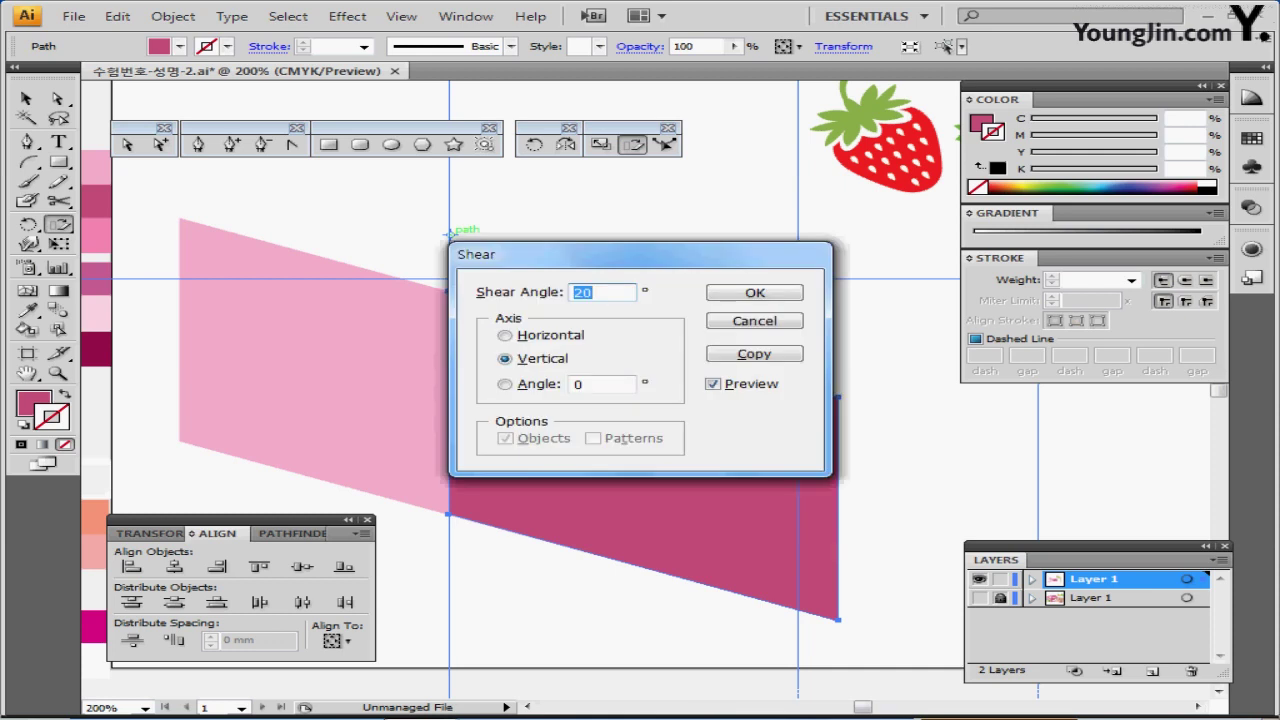
{"action": "type", "text": "-13"}
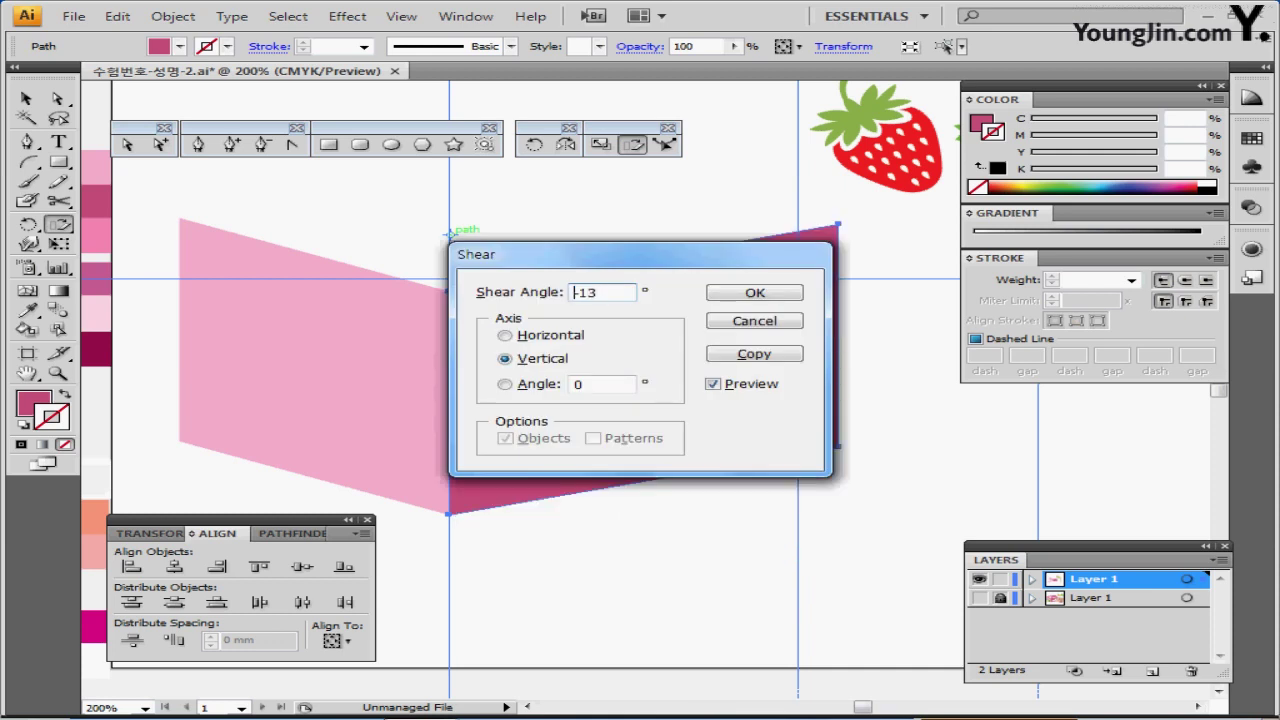
{"action": "key", "text": "Return"}
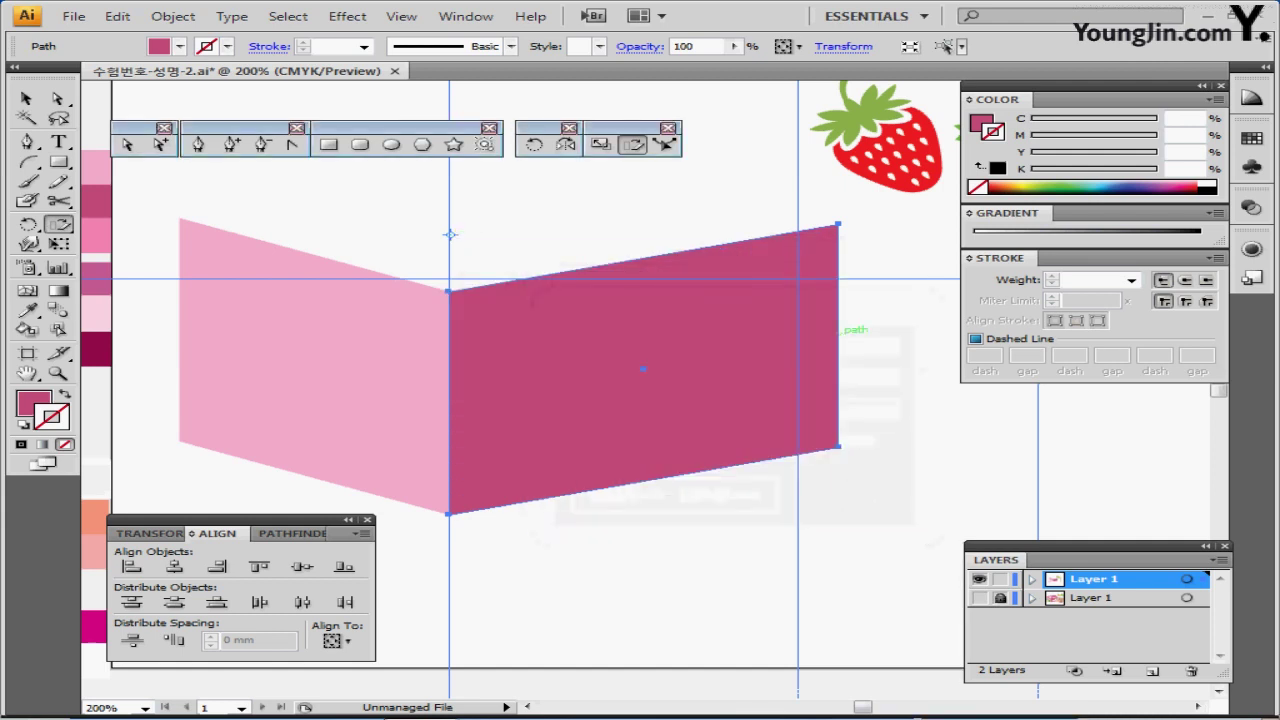
{"action": "key", "text": "ctrl+s"}
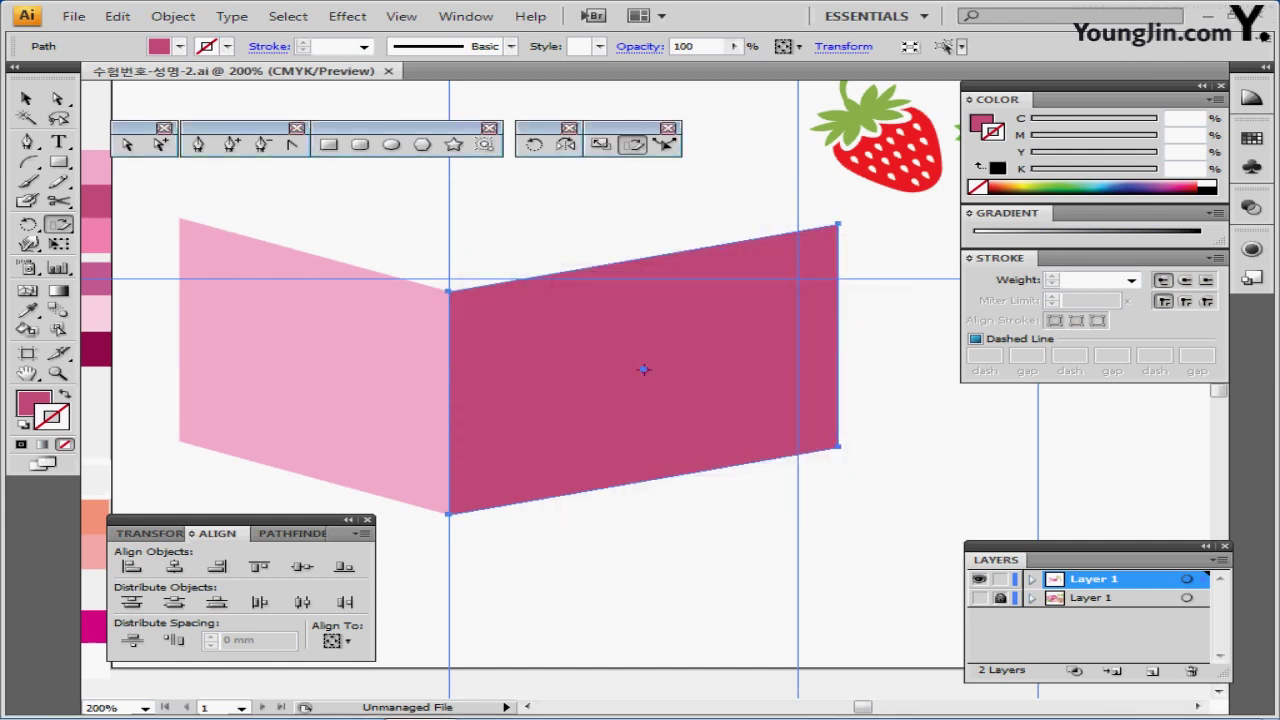
- Move only the dark pink panel's upper right anchor point by 0.5 mm horizontally and -4 mm vertically, and save the file
{"action": "left_click_drag", "start_coordinate": [644, 400], "coordinate": [517, 424]}
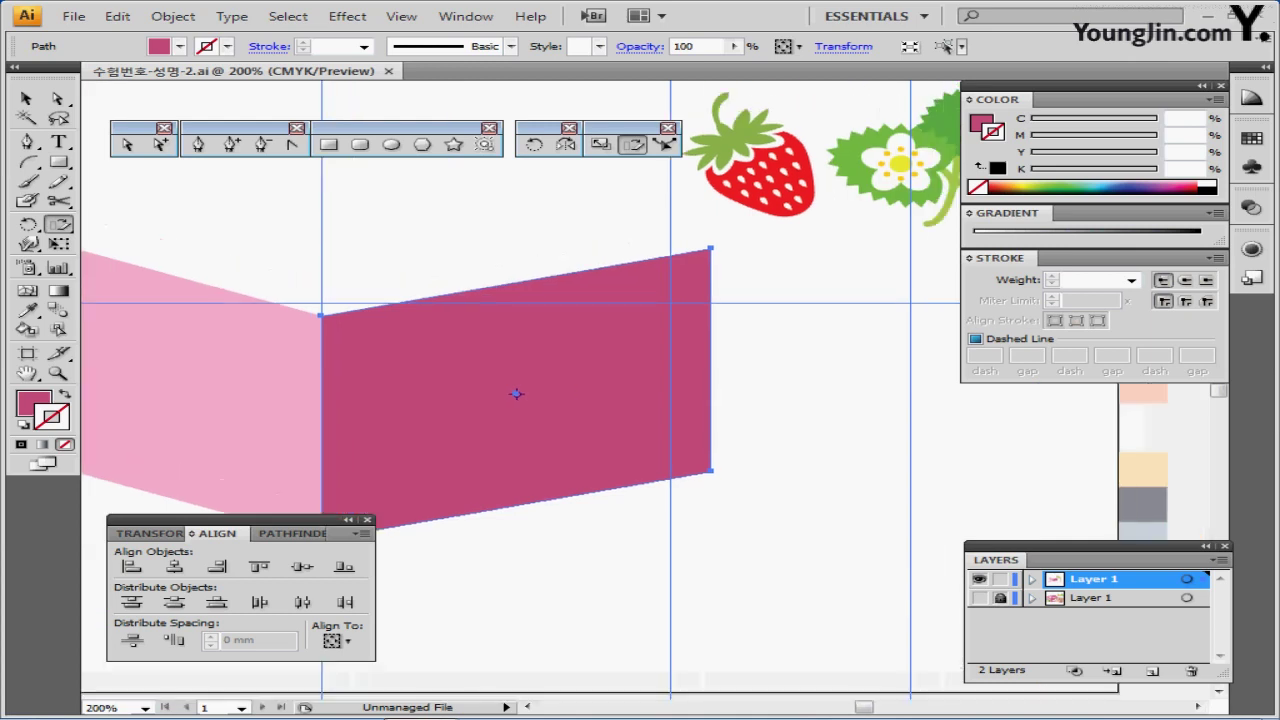
{"action": "key", "text": "a"}
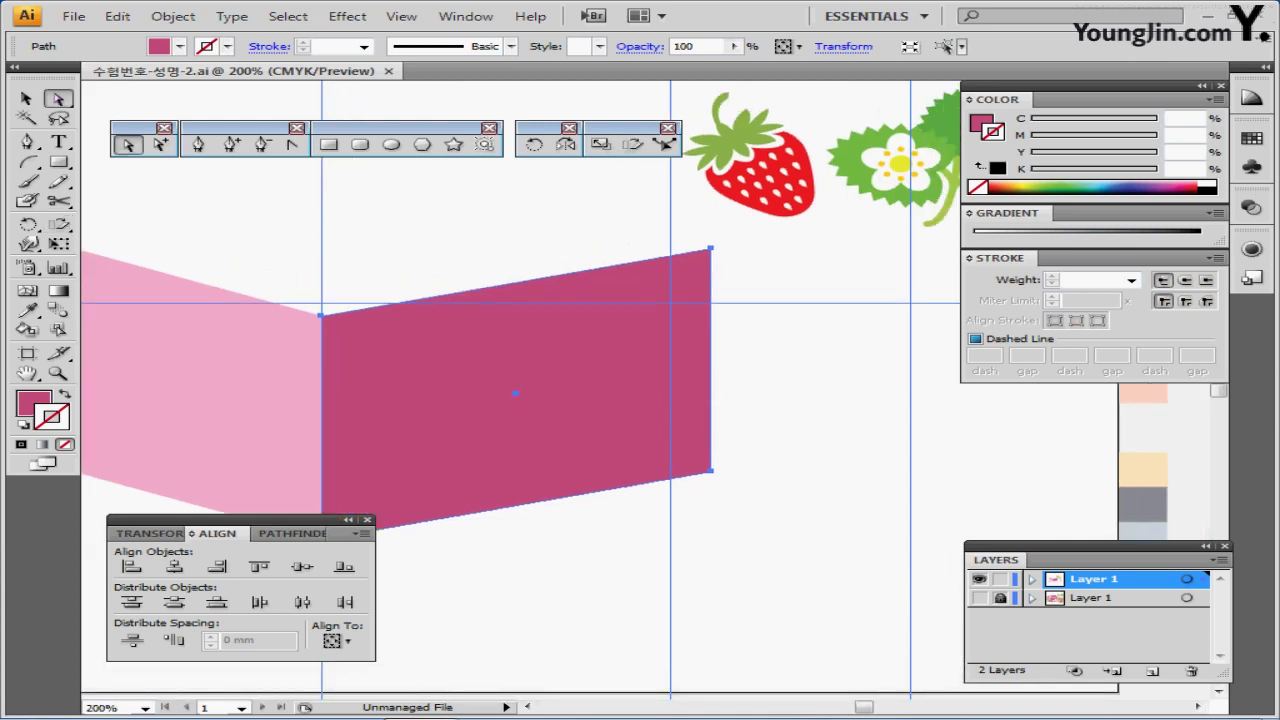
{"action": "left_click_drag", "start_coordinate": [686, 234], "coordinate": [724, 268]}
{"action": "left_click_drag", "start_coordinate": [724, 268], "coordinate": [724, 268]}
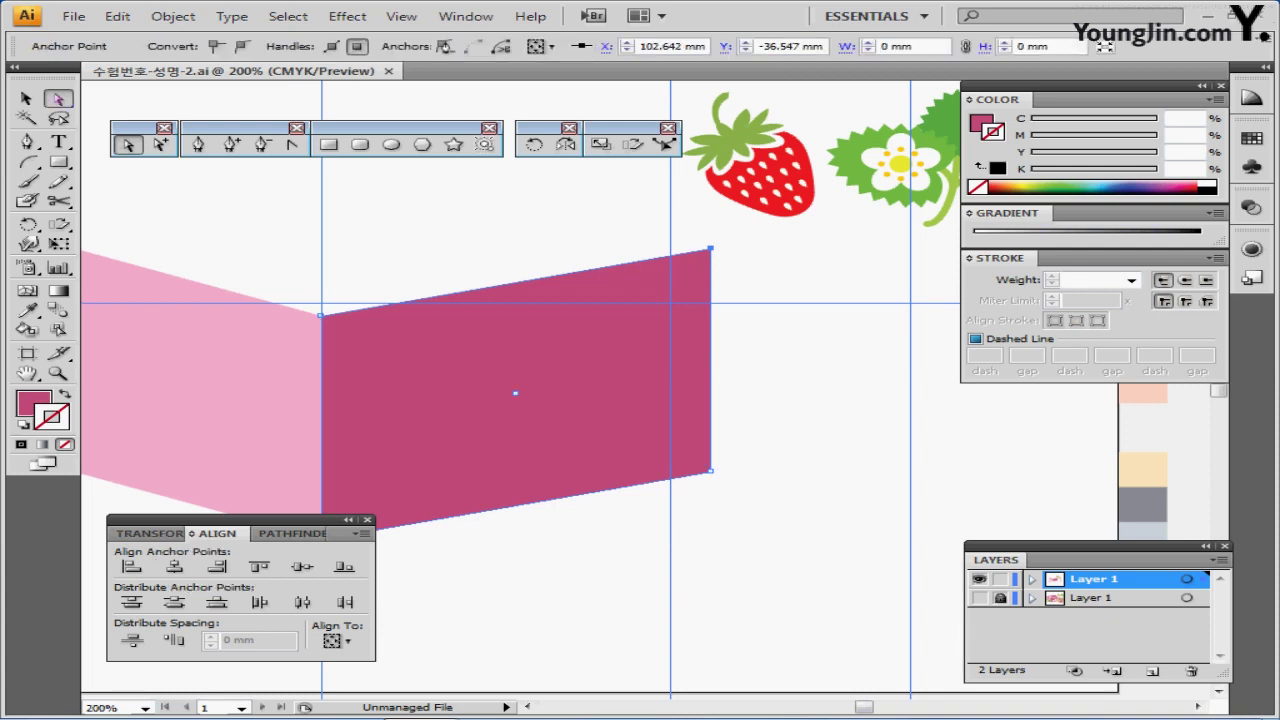
{"action": "double_click", "coordinate": [58, 98]}
{"action": "left_click_drag", "start_coordinate": [640, 246], "coordinate": [893, 318]}
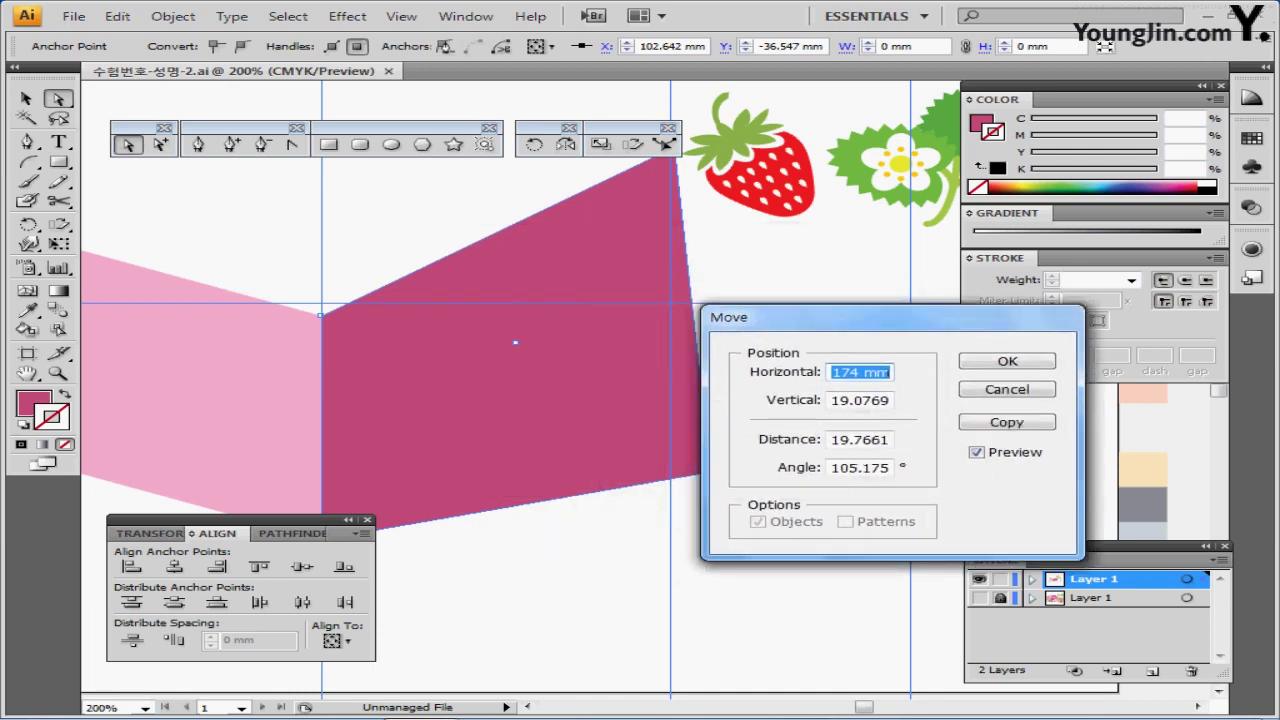
{"action": "type", "text": "0.5"}
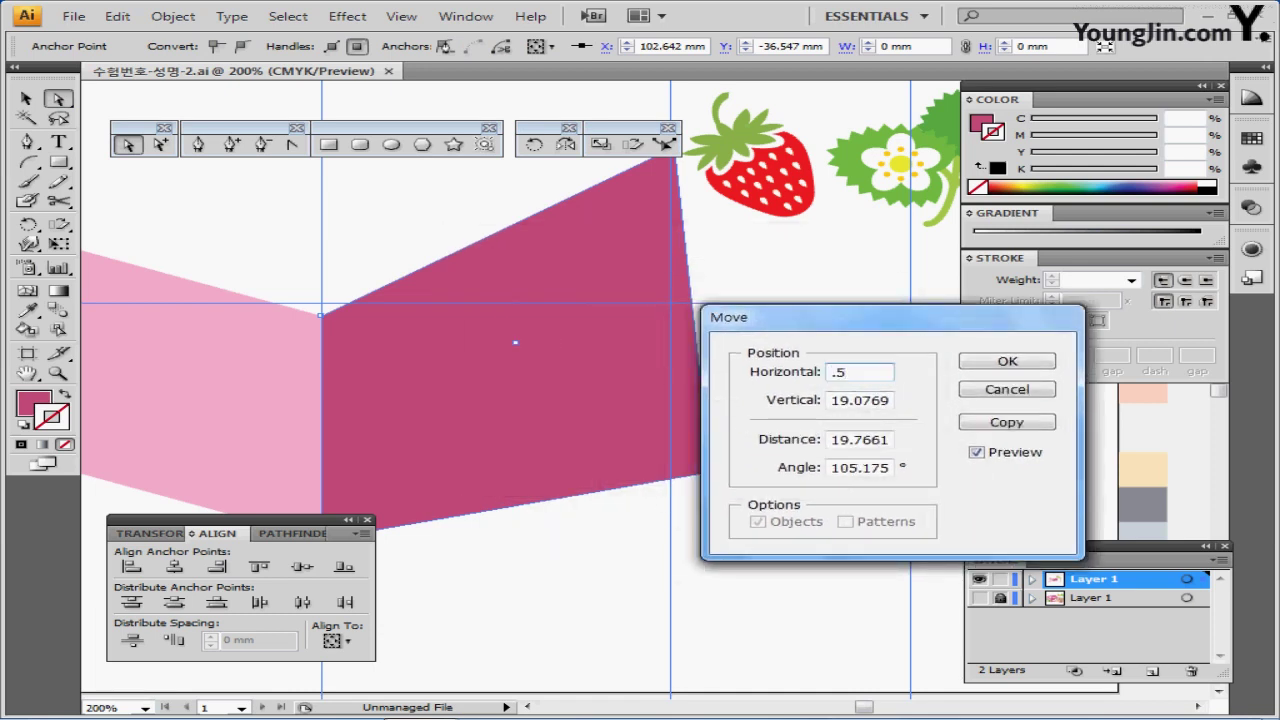
{"action": "key", "text": "Tab"}
{"action": "type", "text": "-4"}
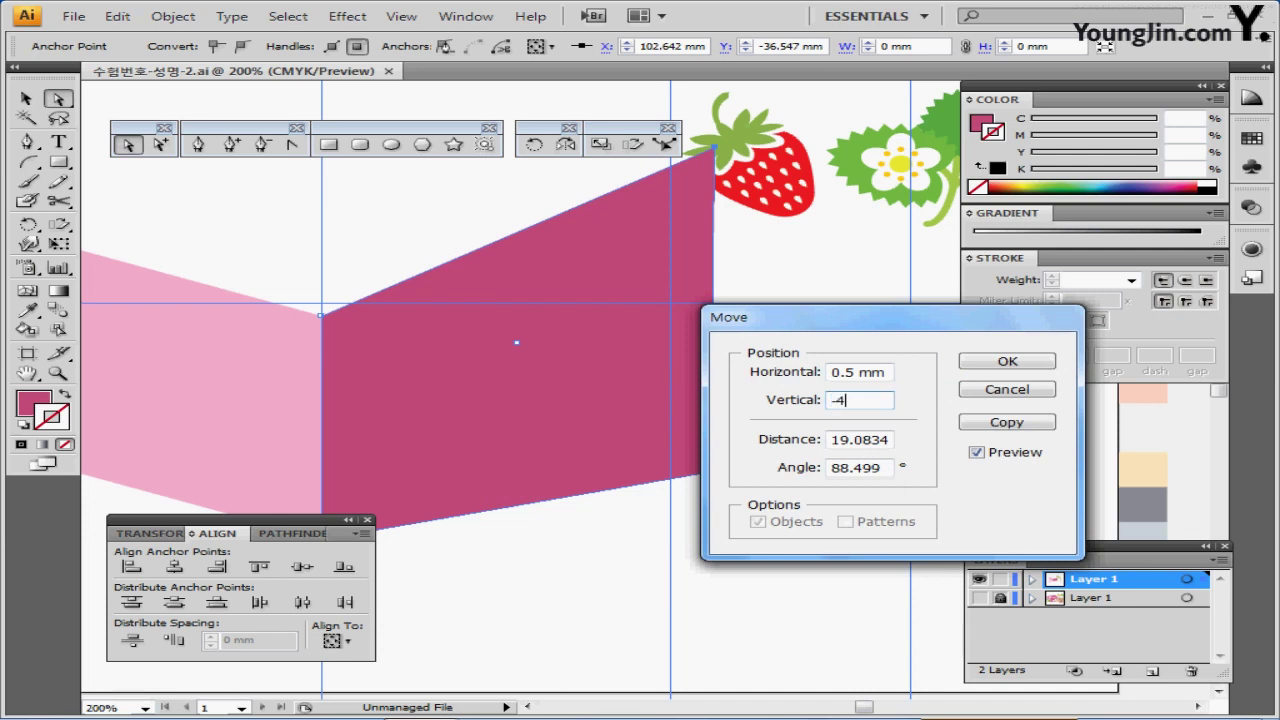
{"action": "key", "text": "Tab"}
{"action": "key", "text": "Return"}
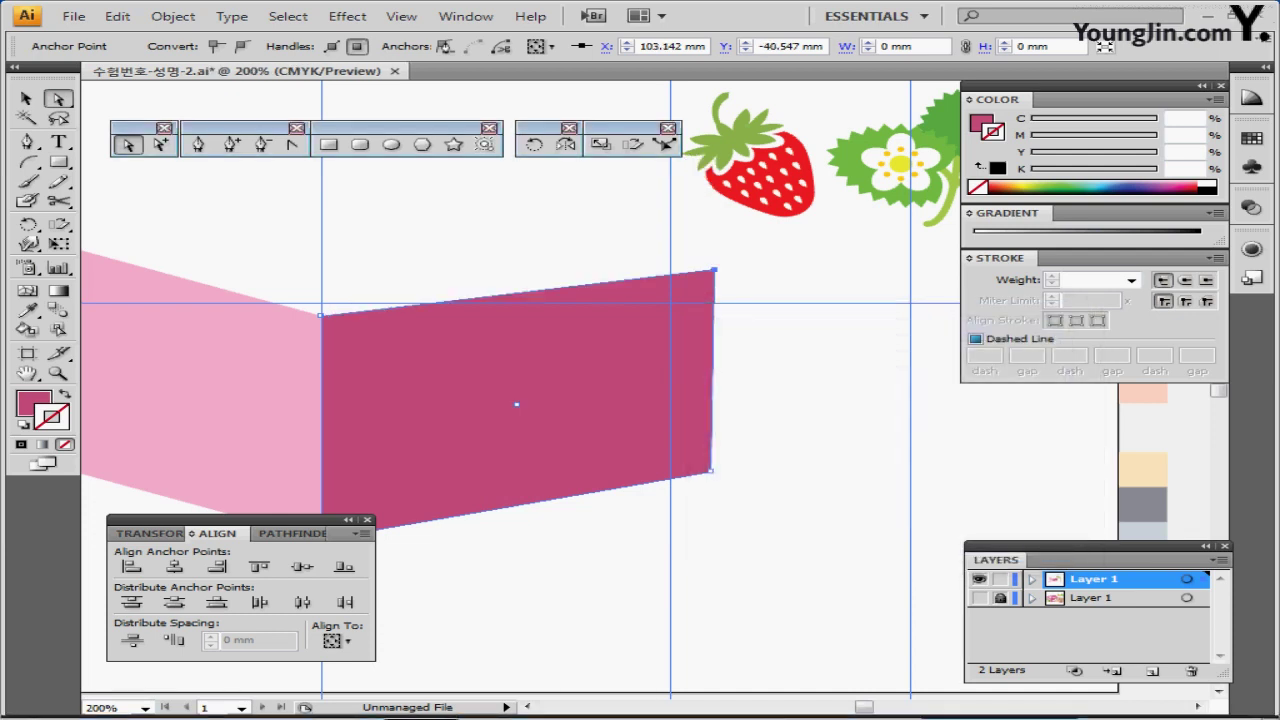
{"action": "key", "text": "ctrl+minus"}
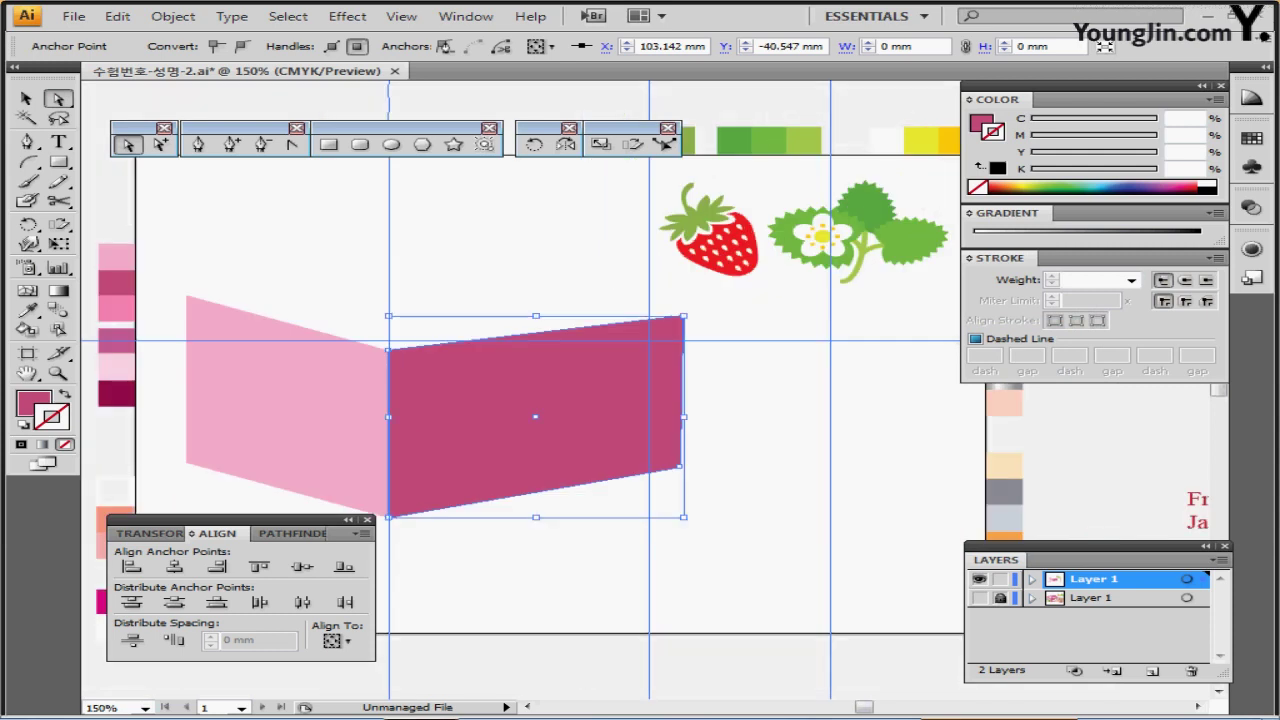
{"action": "key", "text": "ctrl+s"}
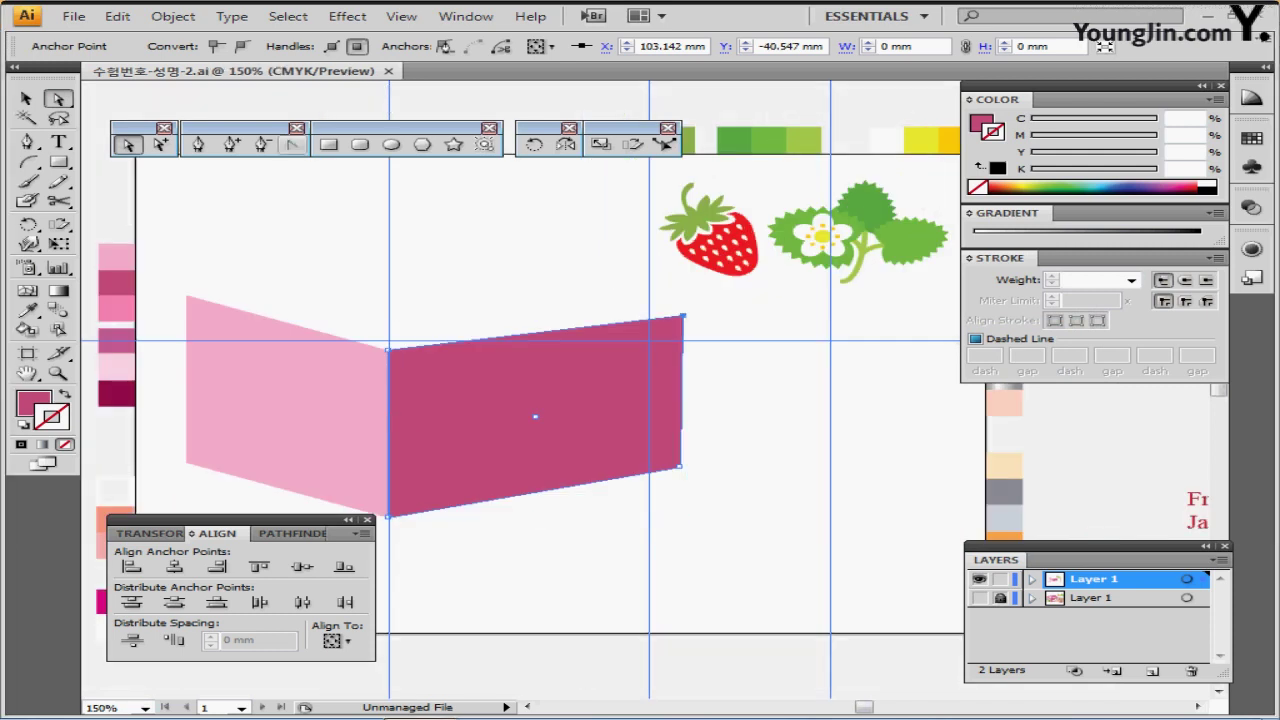
- Show the locked reference layer in outline view and move both box panels straight down onto the reference box's side faces
{"action": "left_click", "coordinate": [198, 144]}
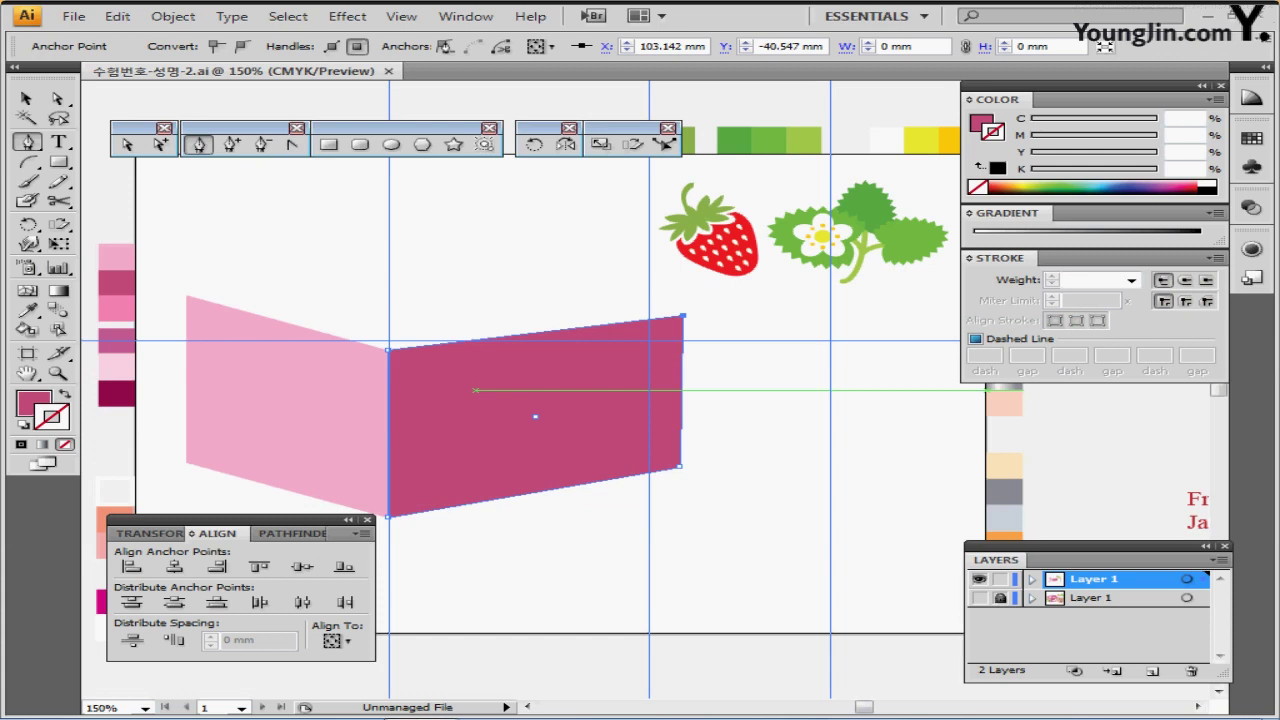
{"action": "key", "text": "ctrl+plus"}
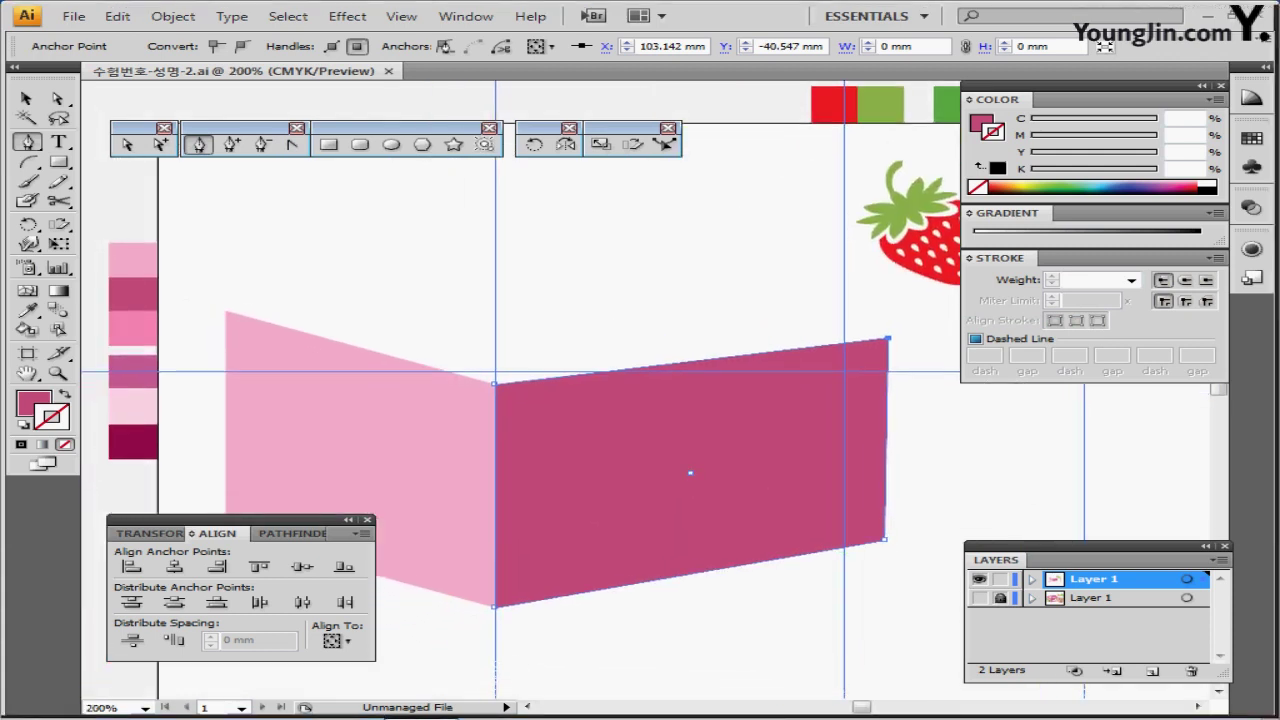
{"action": "left_click", "coordinate": [979, 597]}
{"action": "left_click", "coordinate": [979, 597], "text": "ctrl"}
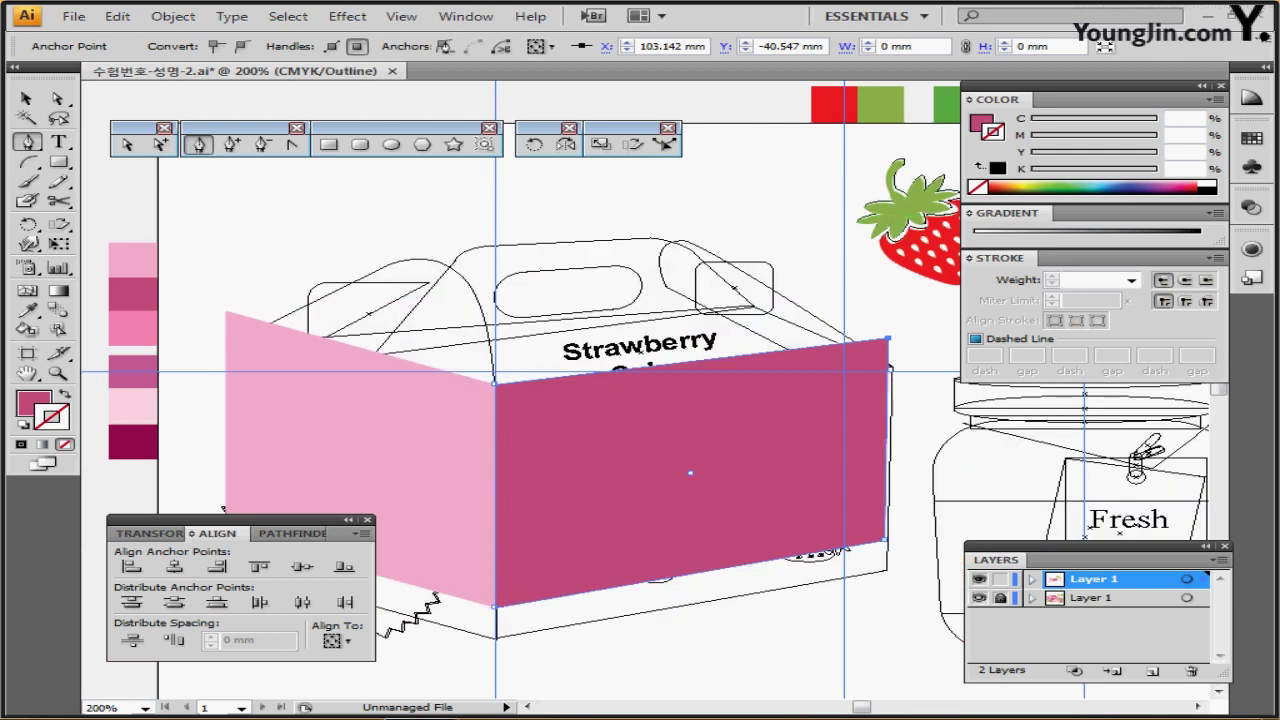
{"action": "left_click_drag", "start_coordinate": [600, 480], "coordinate": [578, 411]}
{"action": "key", "text": "v"}
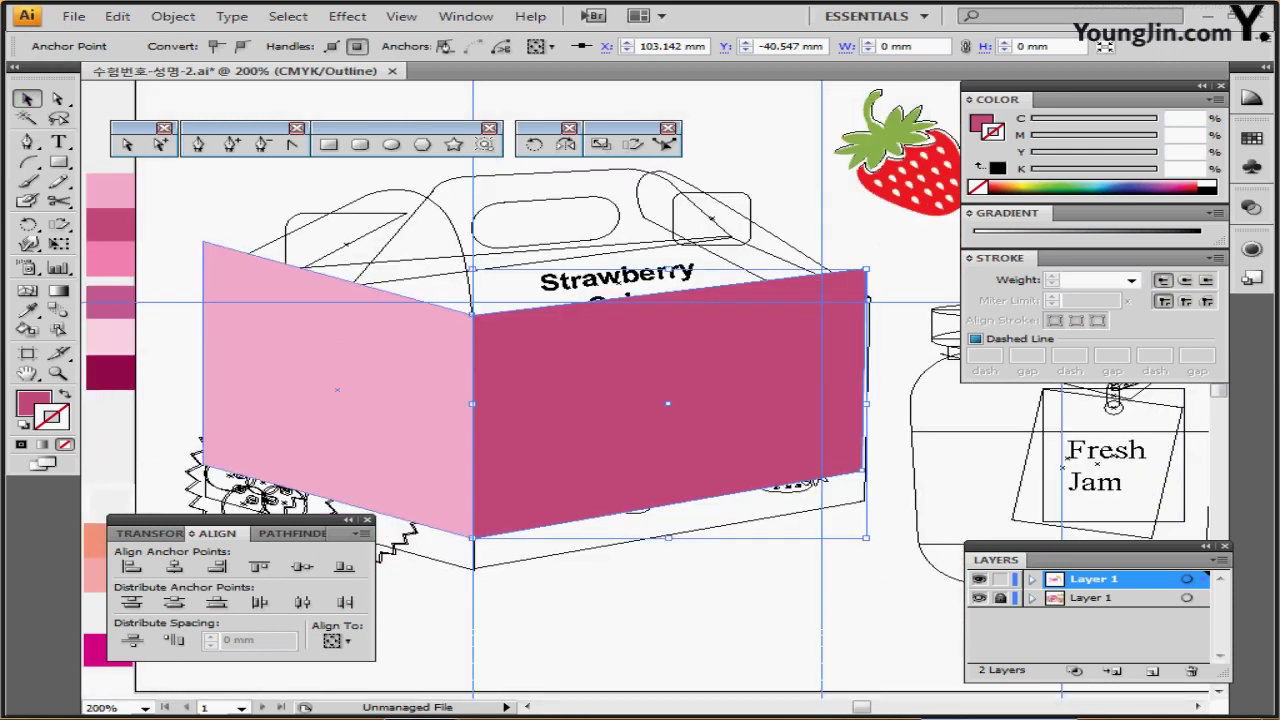
{"action": "left_click_drag", "start_coordinate": [335, 381], "coordinate": [335, 414]}
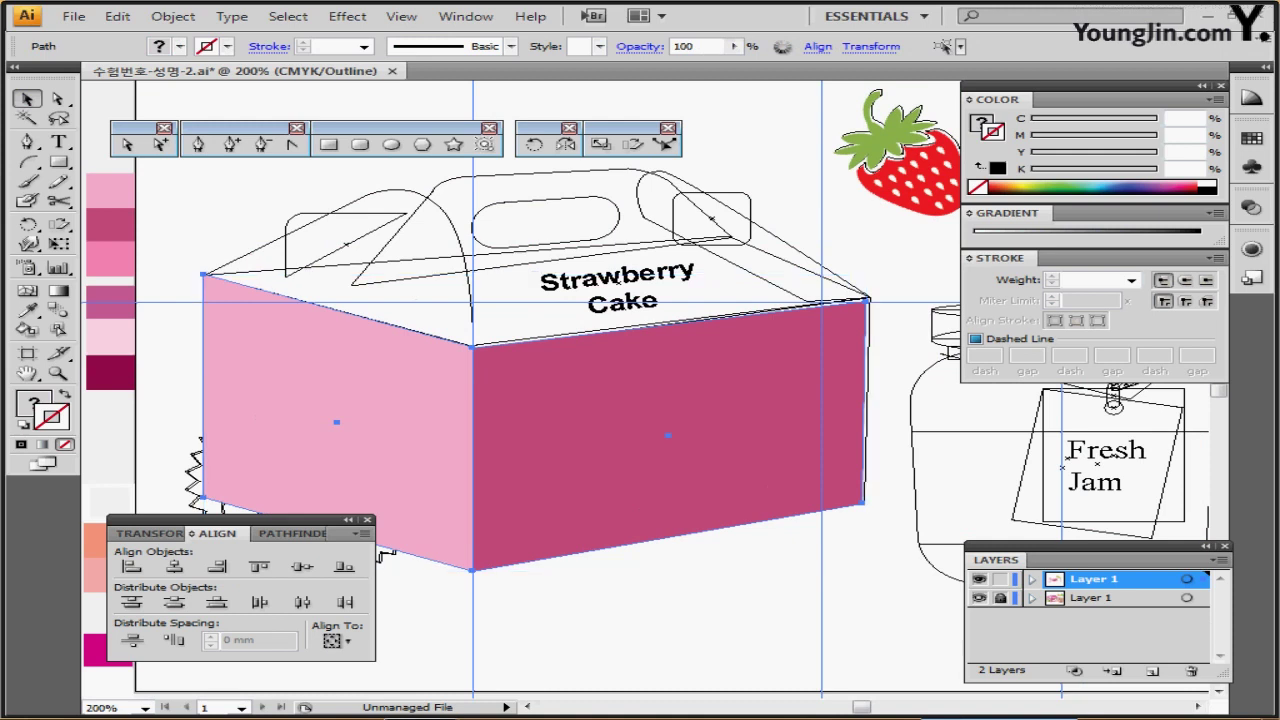
- Draw a closed four-point Pen path for the box's top face, following the reference from the light pink panel's upper left corner
{"action": "key", "text": "ctrl+shift+a"}
{"action": "key", "text": "p"}
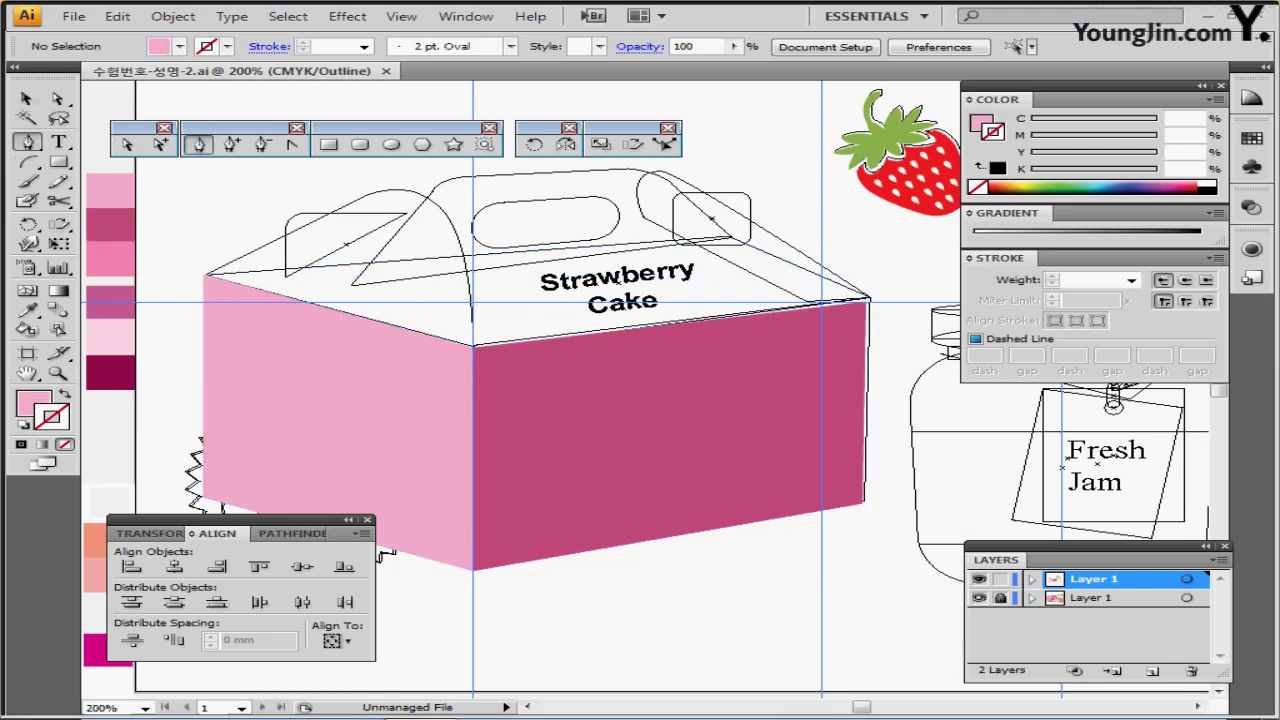
{"action": "left_click", "coordinate": [205, 273]}
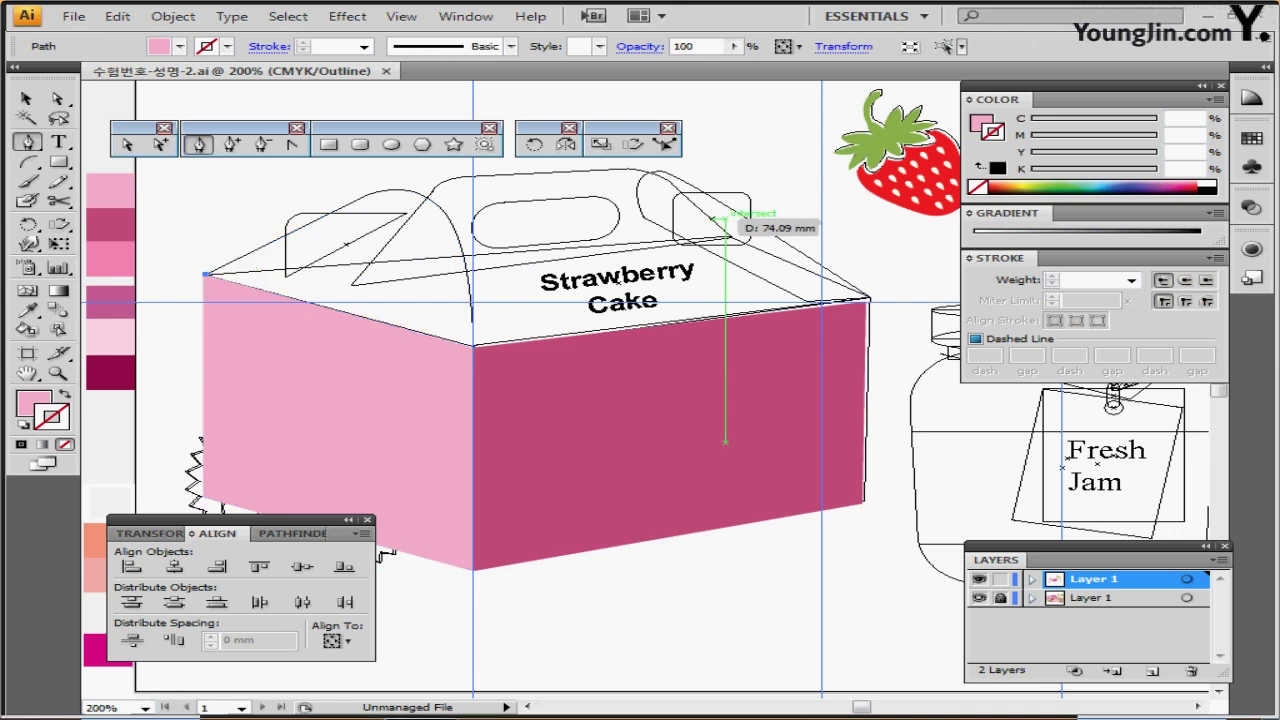
{"action": "left_click", "coordinate": [728, 237]}
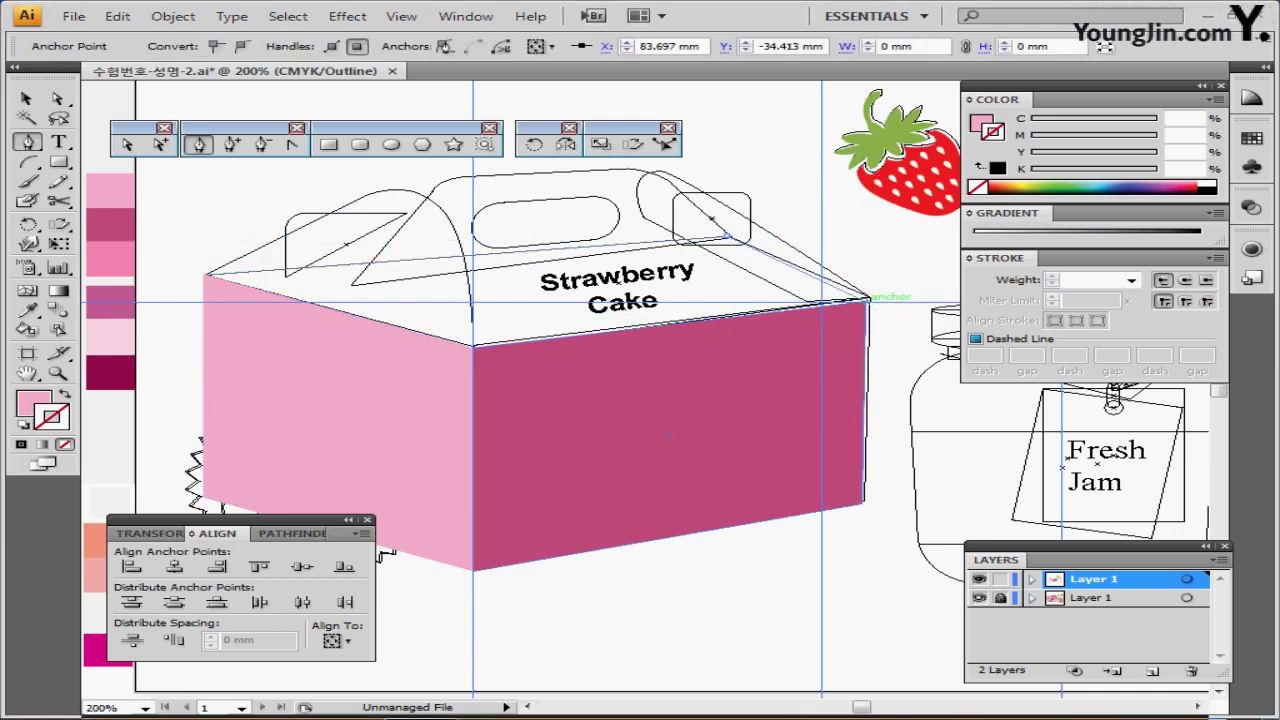
{"action": "left_click", "coordinate": [866, 298]}
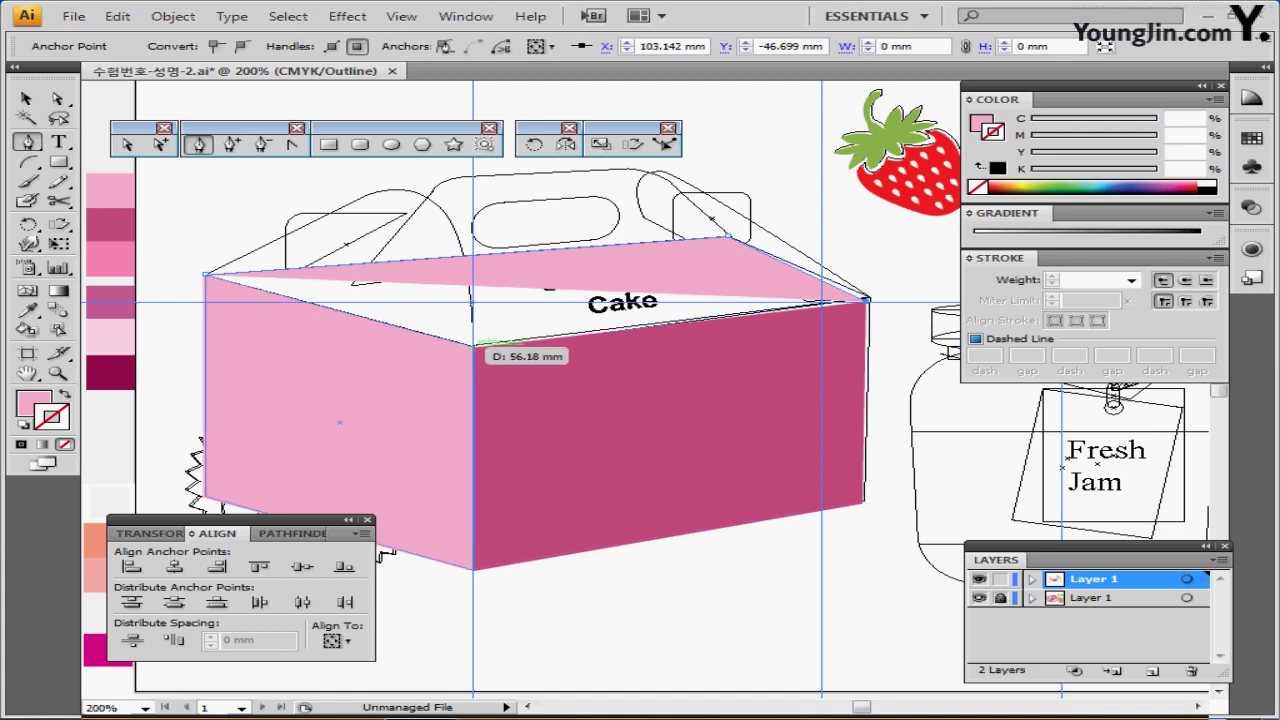
{"action": "left_click", "coordinate": [473, 346]}
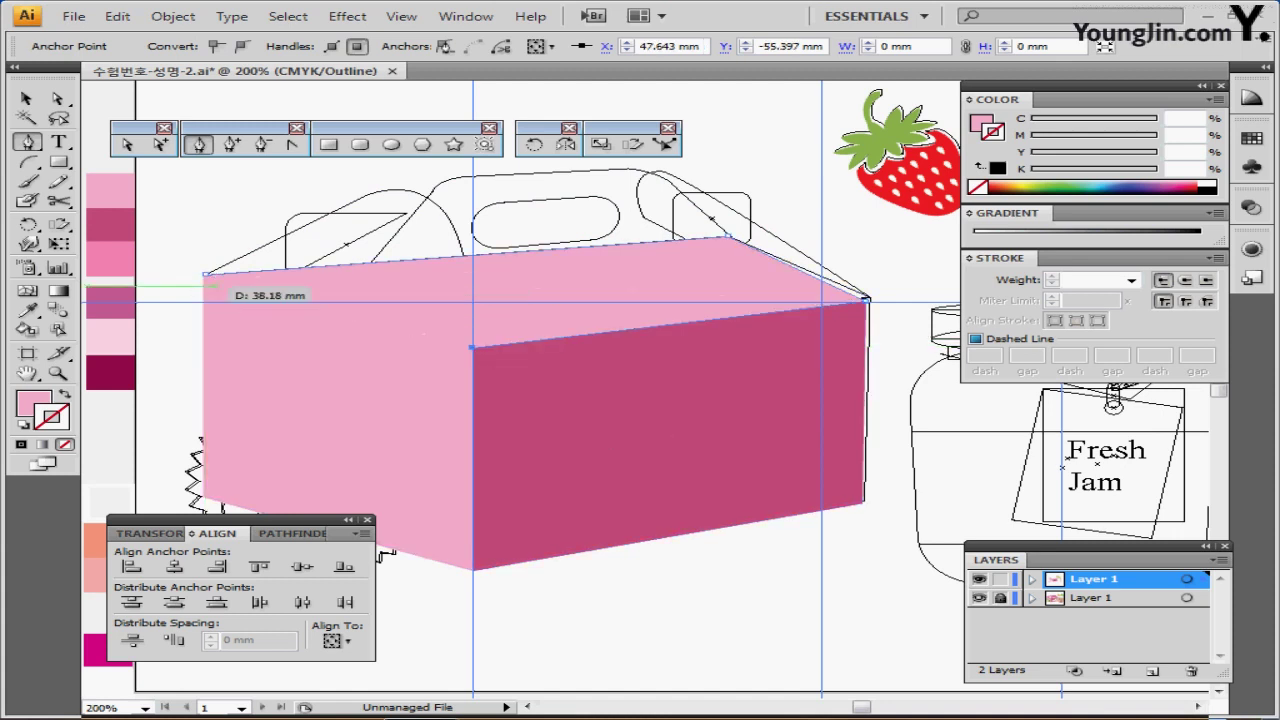
{"action": "left_click", "coordinate": [206, 273]}
{"action": "left_click", "coordinate": [206, 273]}
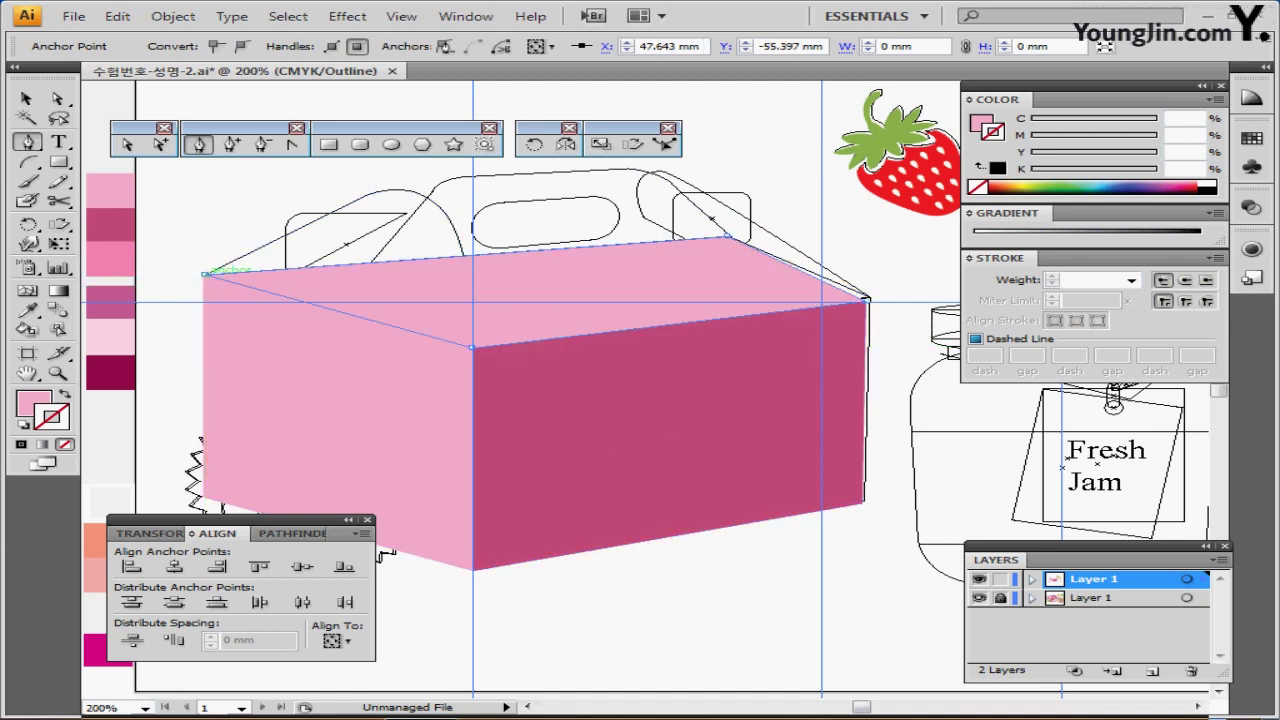
- Fill the box's top face with the medium pink sampled from the third color swatch beside the artboard, and deselect it
{"action": "left_click_drag", "start_coordinate": [636, 318], "coordinate": [718, 327]}
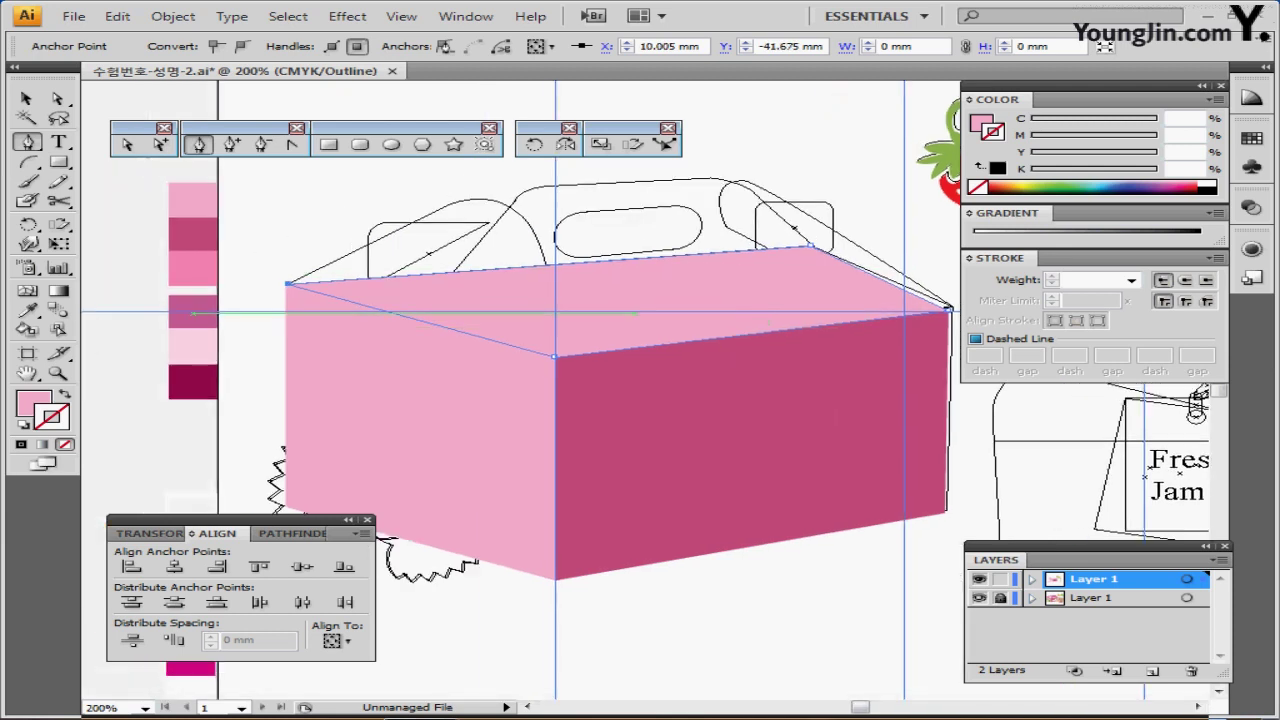
{"action": "key", "text": "i"}
{"action": "left_click", "coordinate": [192, 268]}
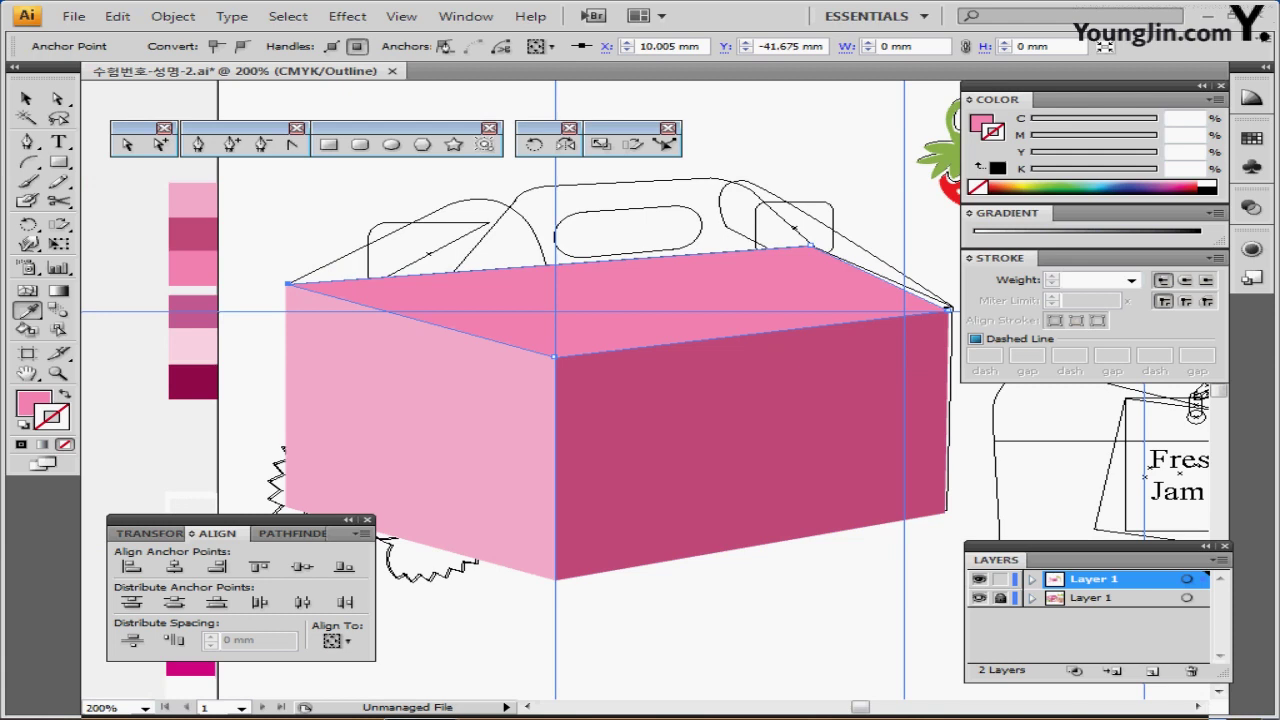
{"action": "left_click_drag", "start_coordinate": [600, 400], "coordinate": [563, 419]}
{"action": "key", "text": "ctrl+shift+a"}
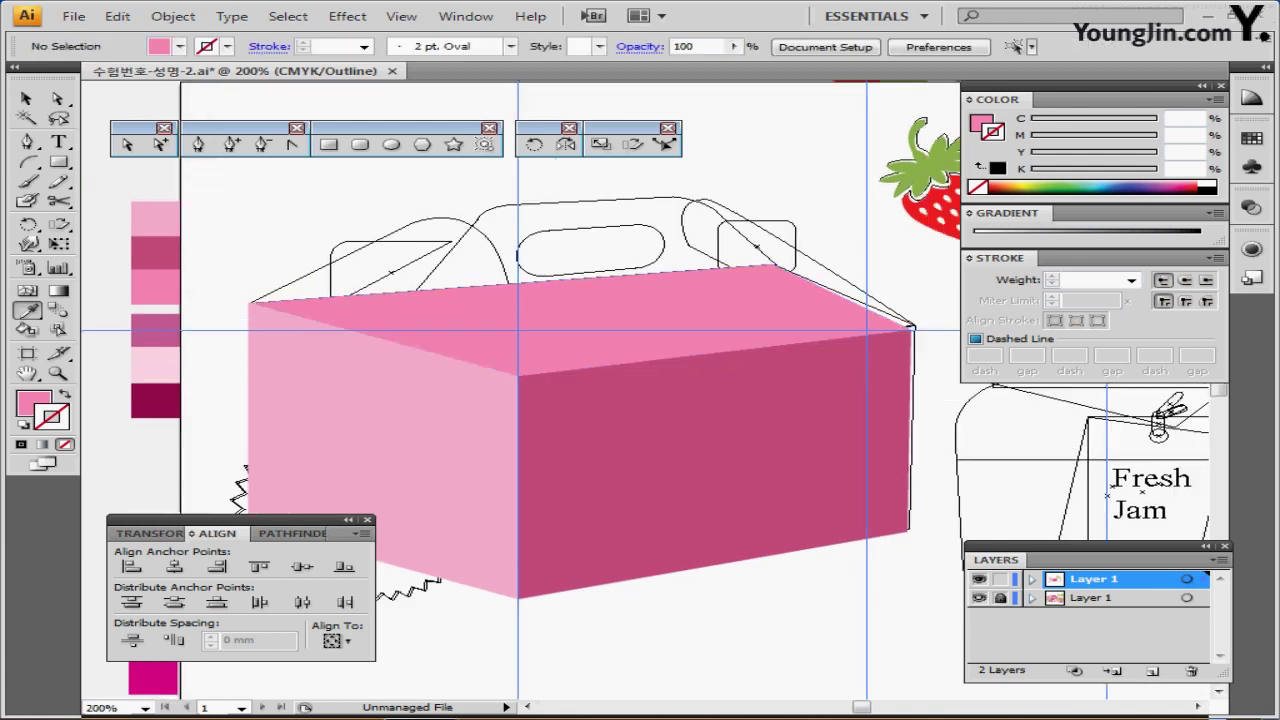
- Trace the front handle panel of the reference box as a closed Pen path with rounded upper corners and a slanted lower edge
{"action": "key", "text": "p"}
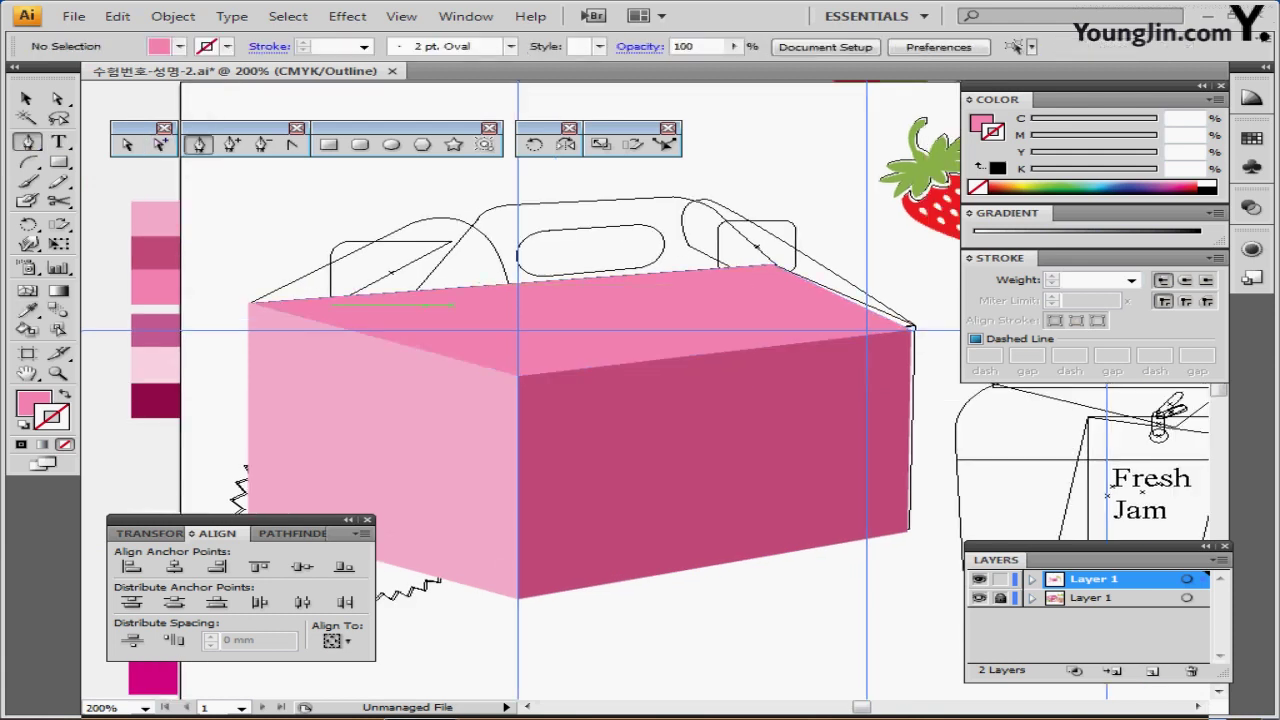
{"action": "left_click", "coordinate": [398, 313]}
{"action": "left_click", "coordinate": [476, 219]}
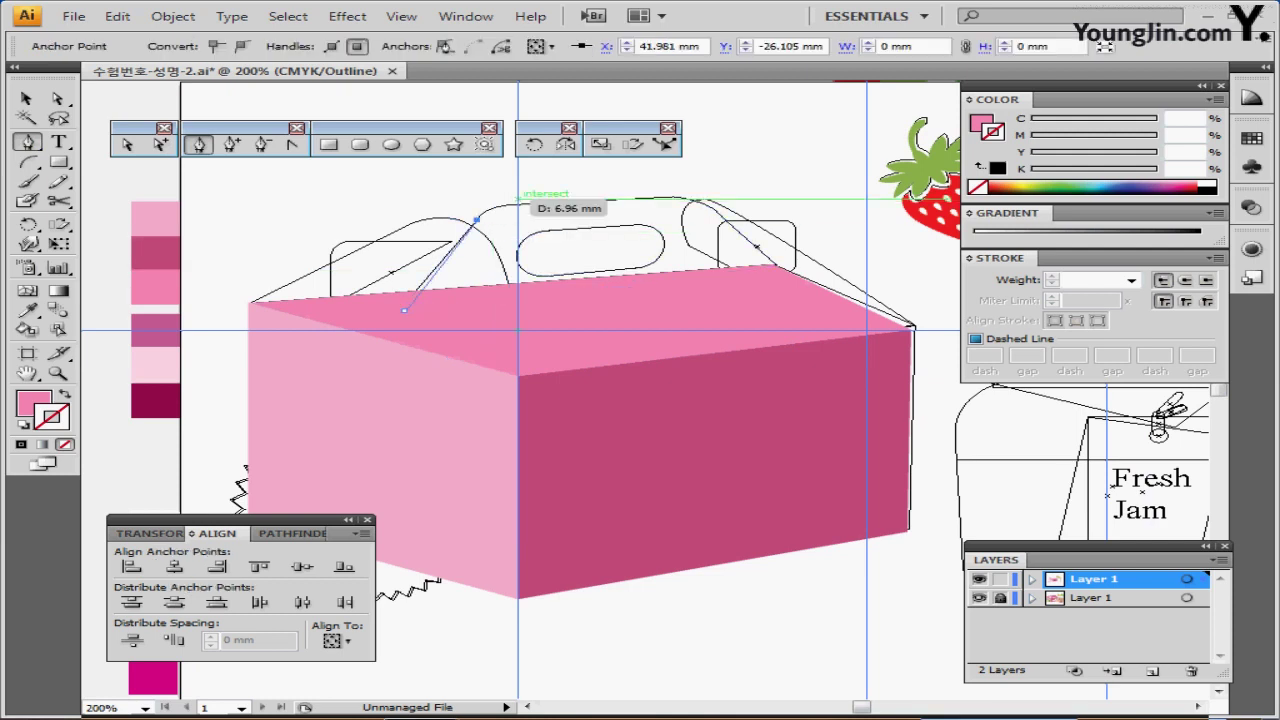
{"action": "left_click_drag", "start_coordinate": [514, 204], "coordinate": [538, 203]}
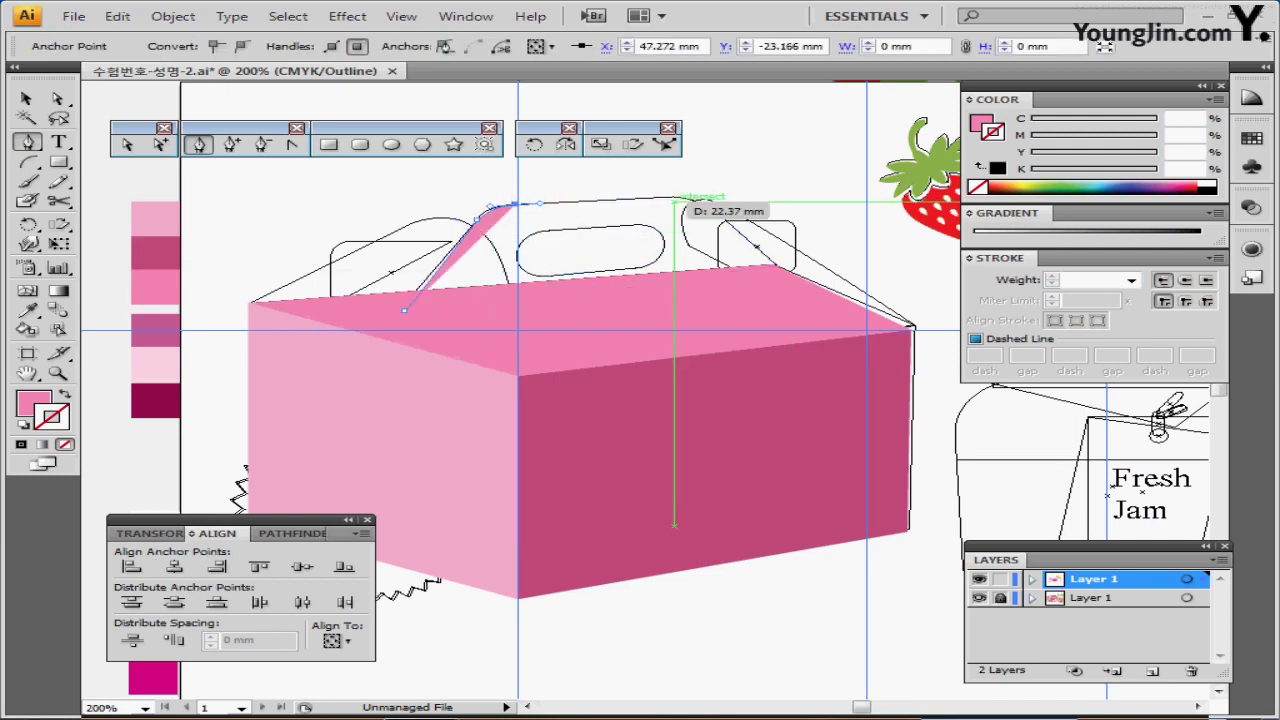
{"action": "left_click", "coordinate": [672, 197]}
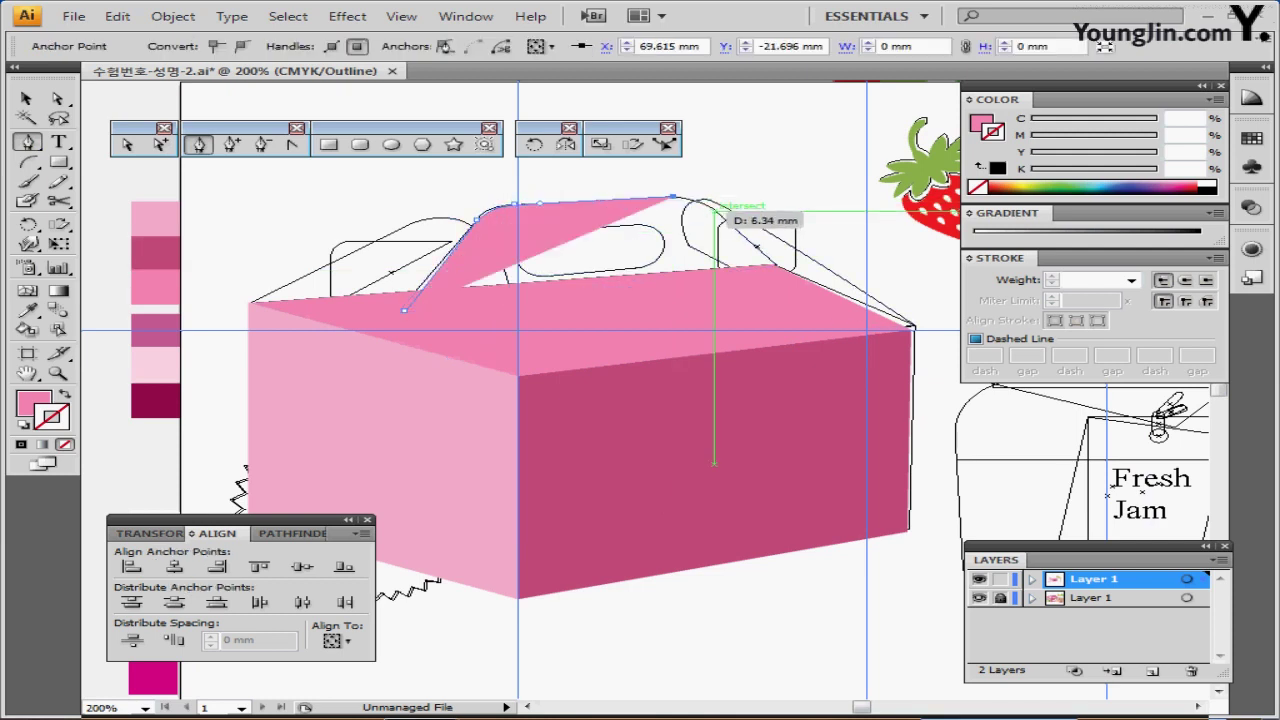
{"action": "left_click_drag", "start_coordinate": [714, 211], "coordinate": [732, 220]}
{"action": "left_click_drag", "start_coordinate": [780, 272], "coordinate": [759, 280]}
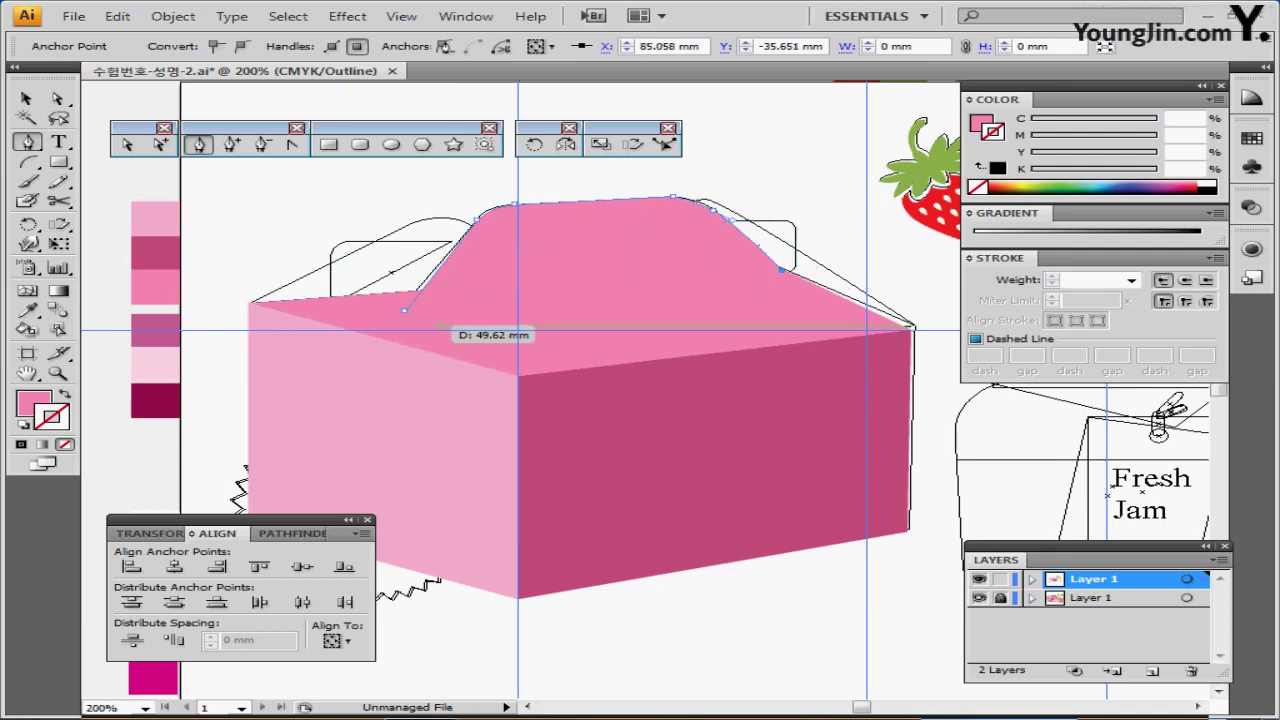
{"action": "left_click", "coordinate": [404, 310]}
{"action": "key", "text": "ctrl+z"}
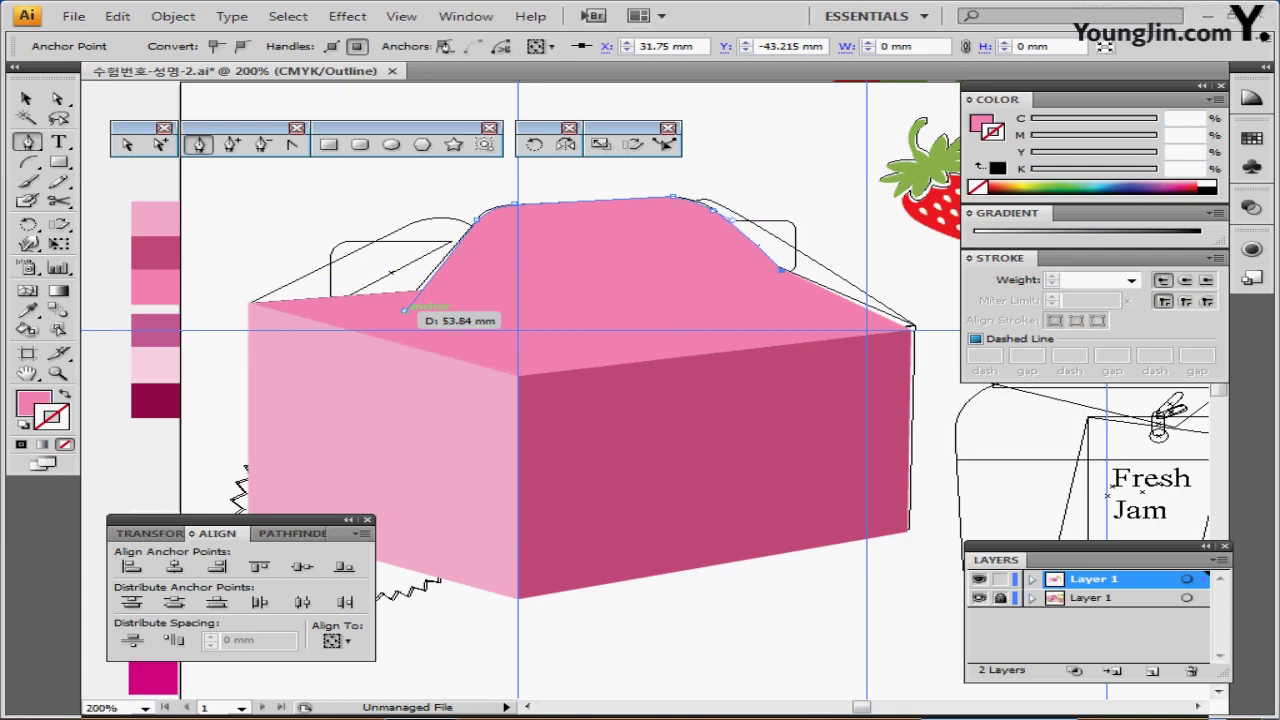
{"action": "left_click", "coordinate": [404, 310]}
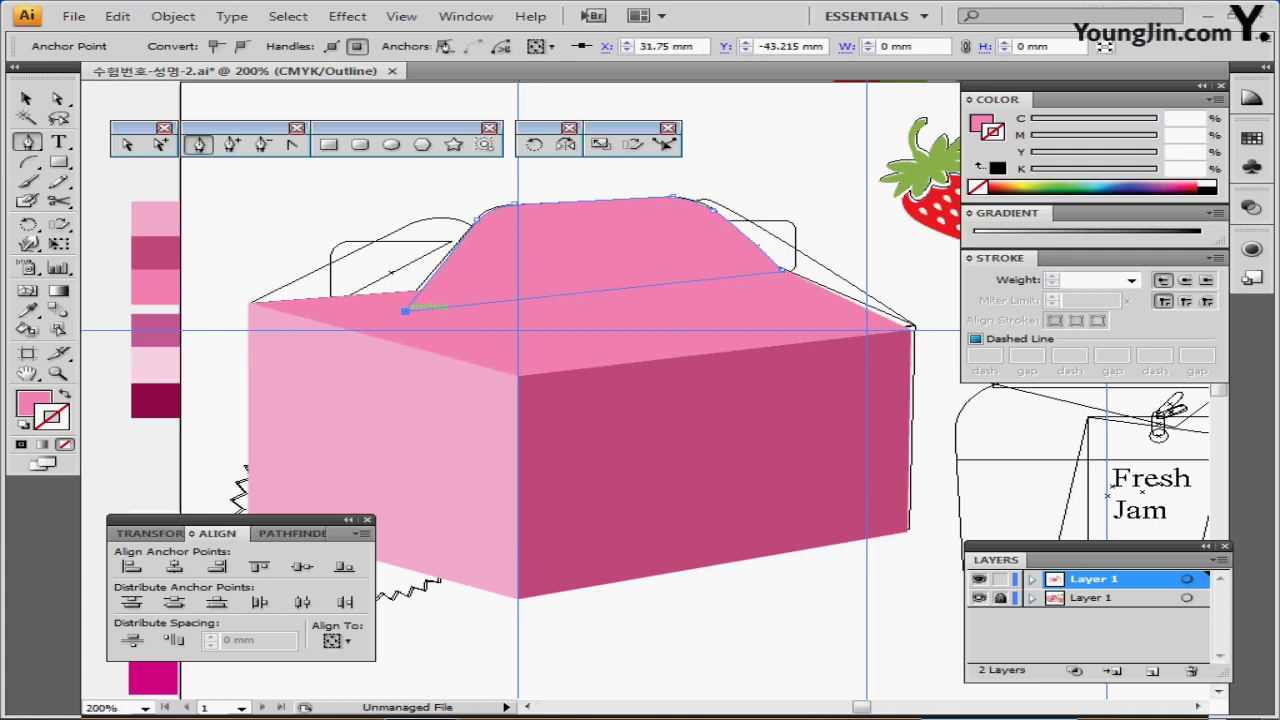
- Move the handle panel's lower left anchor point about 0.6 mm to the left
{"action": "key", "text": "Left"}
{"action": "key", "text": "Left"}
{"action": "key", "text": "Left"}
{"action": "left_click_drag", "start_coordinate": [402, 311], "coordinate": [400, 311]}
- Fill the handle panel with the purple-pink sampled from the fourth color swatch beside the artboard
{"action": "key", "text": "i"}
{"action": "left_click", "coordinate": [160, 328]}
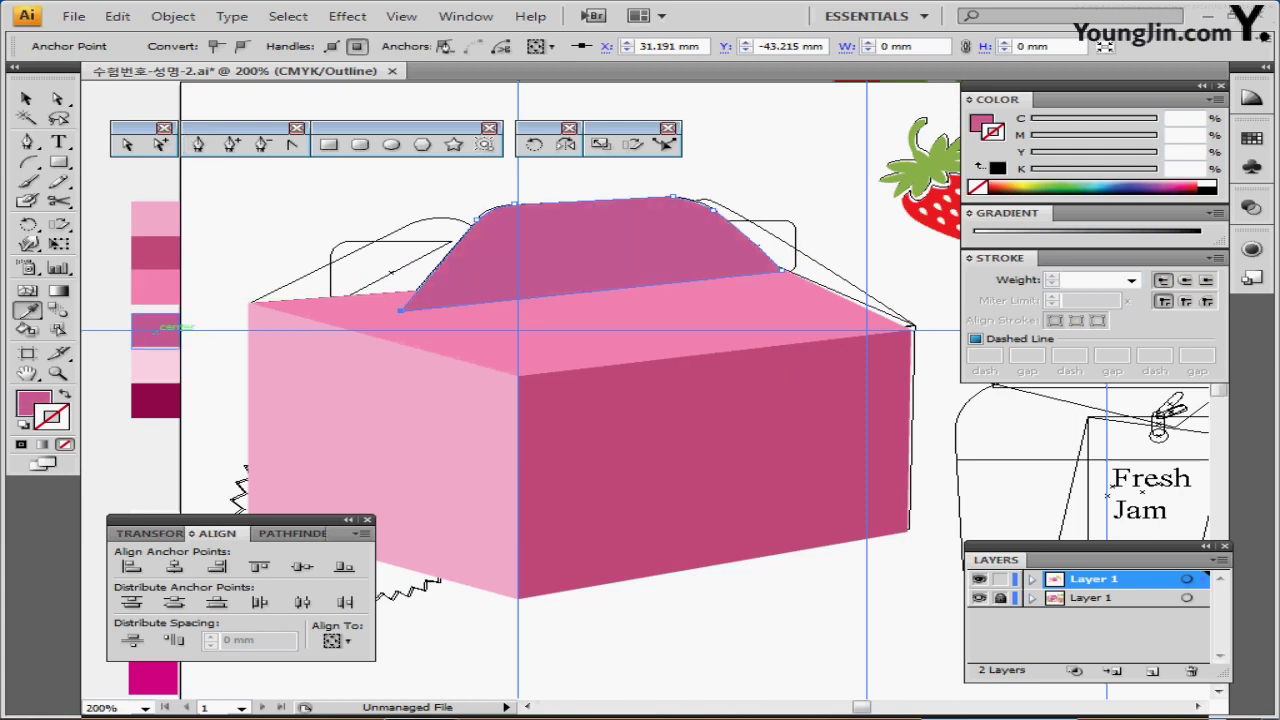
{"action": "key", "text": "v"}
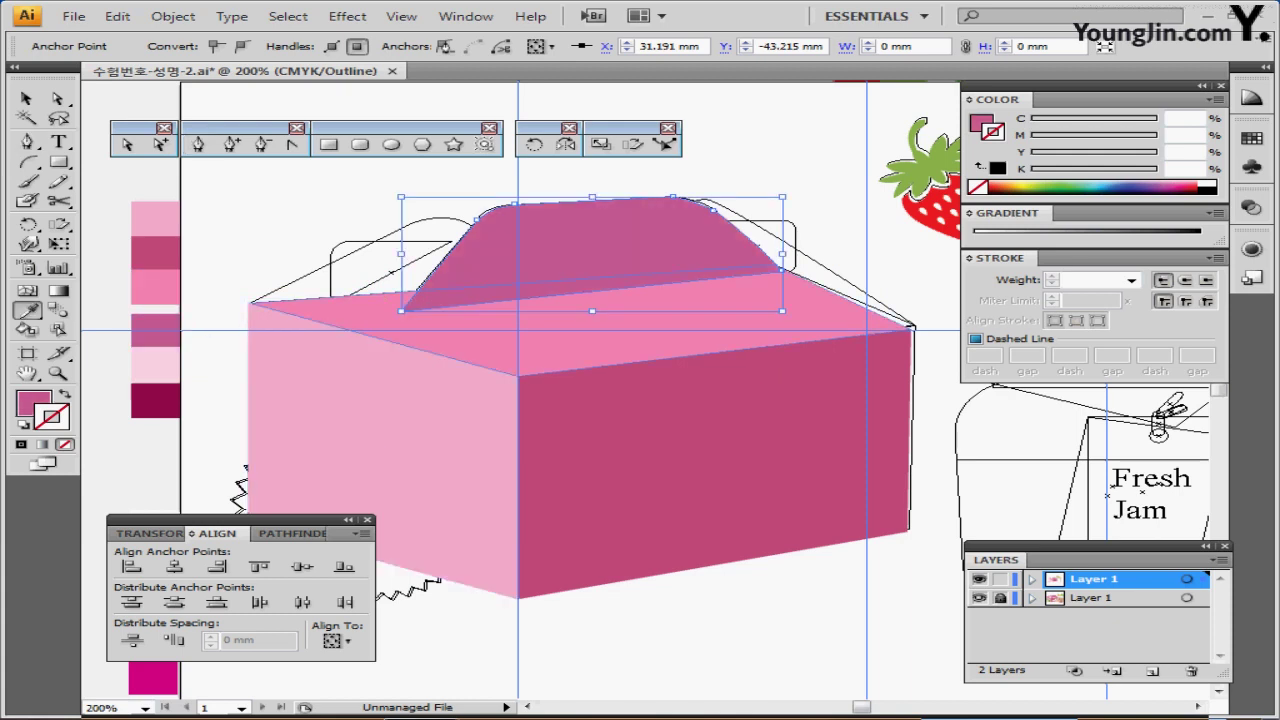
{"action": "key", "text": "ctrl+minus"}
{"action": "left_click_drag", "start_coordinate": [655, 400], "coordinate": [652, 443]}
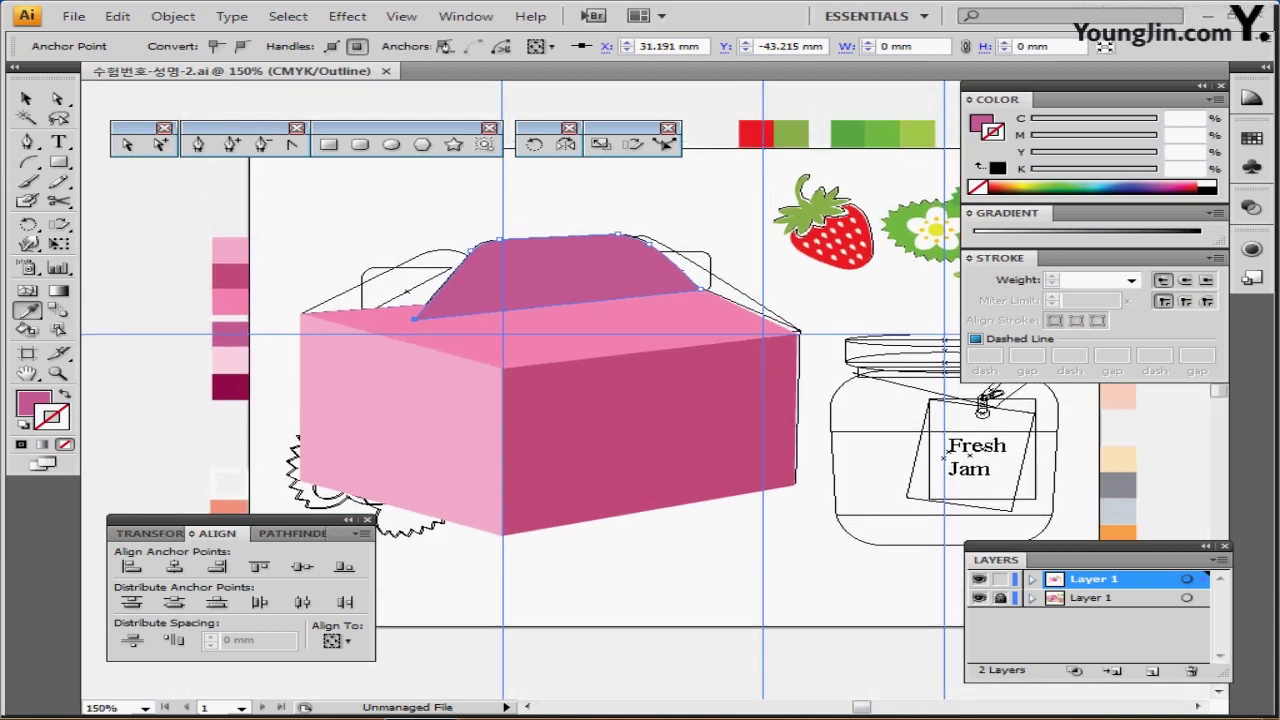
- Switch the reference layer back to preview to compare the box's handle and side flaps, and hide the layer again
{"action": "left_click", "coordinate": [979, 598], "text": "ctrl"}
{"action": "left_click", "coordinate": [979, 579]}
{"action": "left_click", "coordinate": [979, 579]}
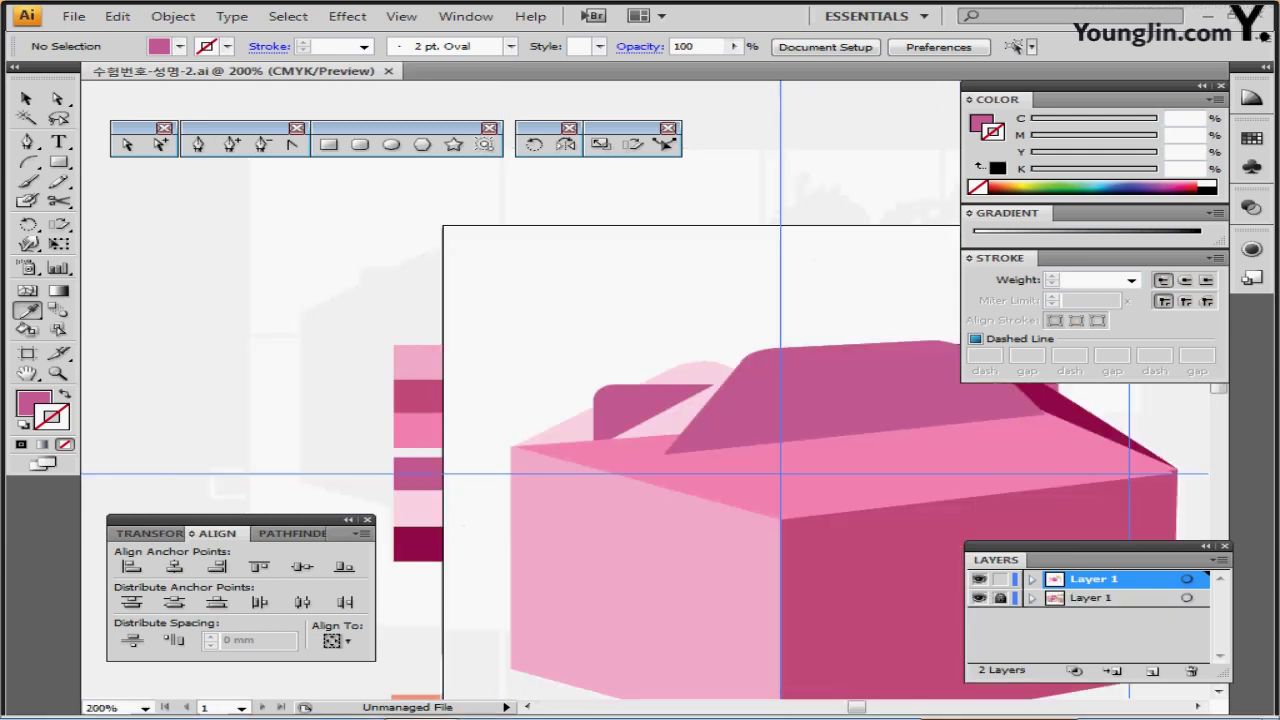
{"action": "left_click_drag", "start_coordinate": [769, 439], "coordinate": [521, 341]}
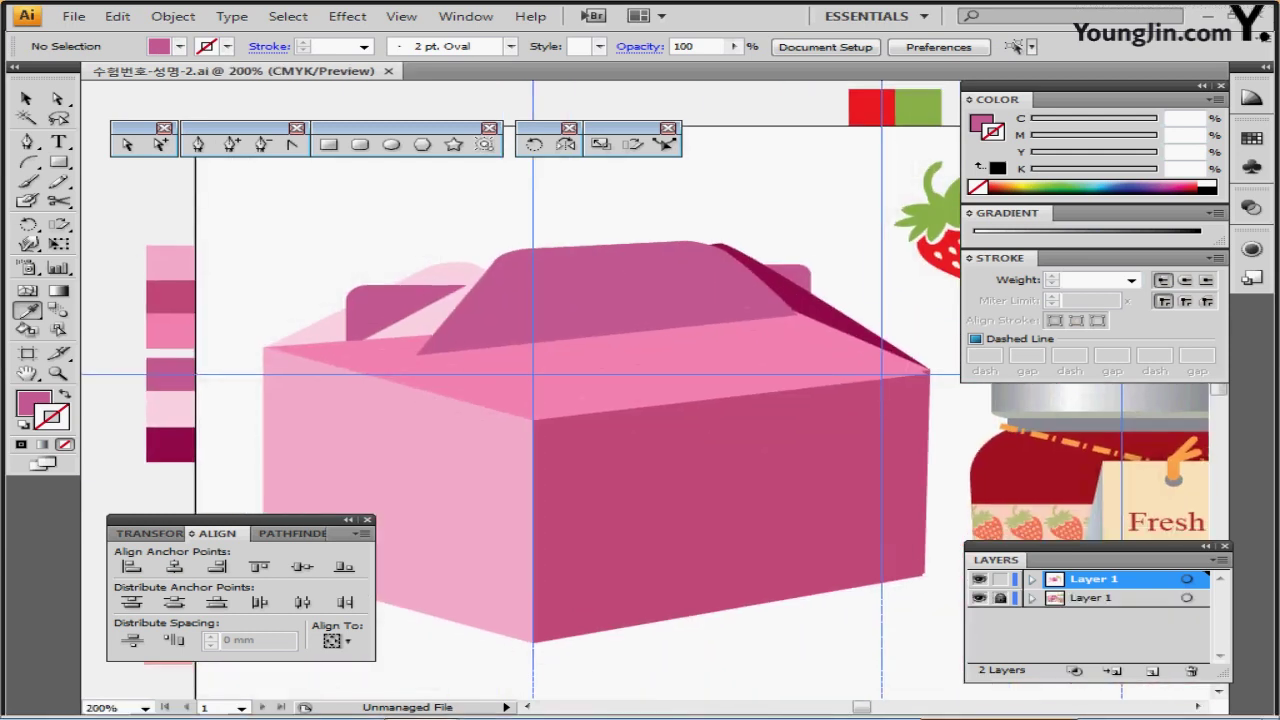
{"action": "left_click", "coordinate": [979, 597]}
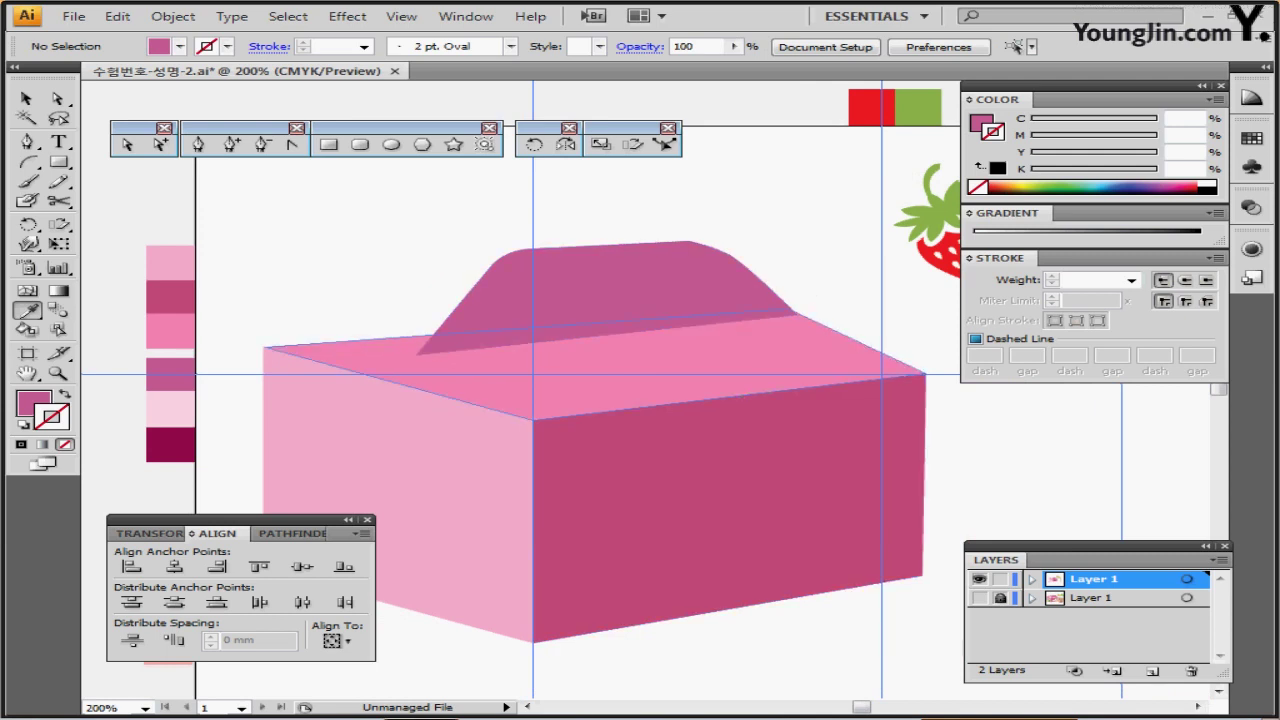
- Create a 21 × 8.5 mm rounded rectangle with a 6 mm corner radius on the handle panel, starting at the vertical guide
{"action": "left_click", "coordinate": [360, 144]}
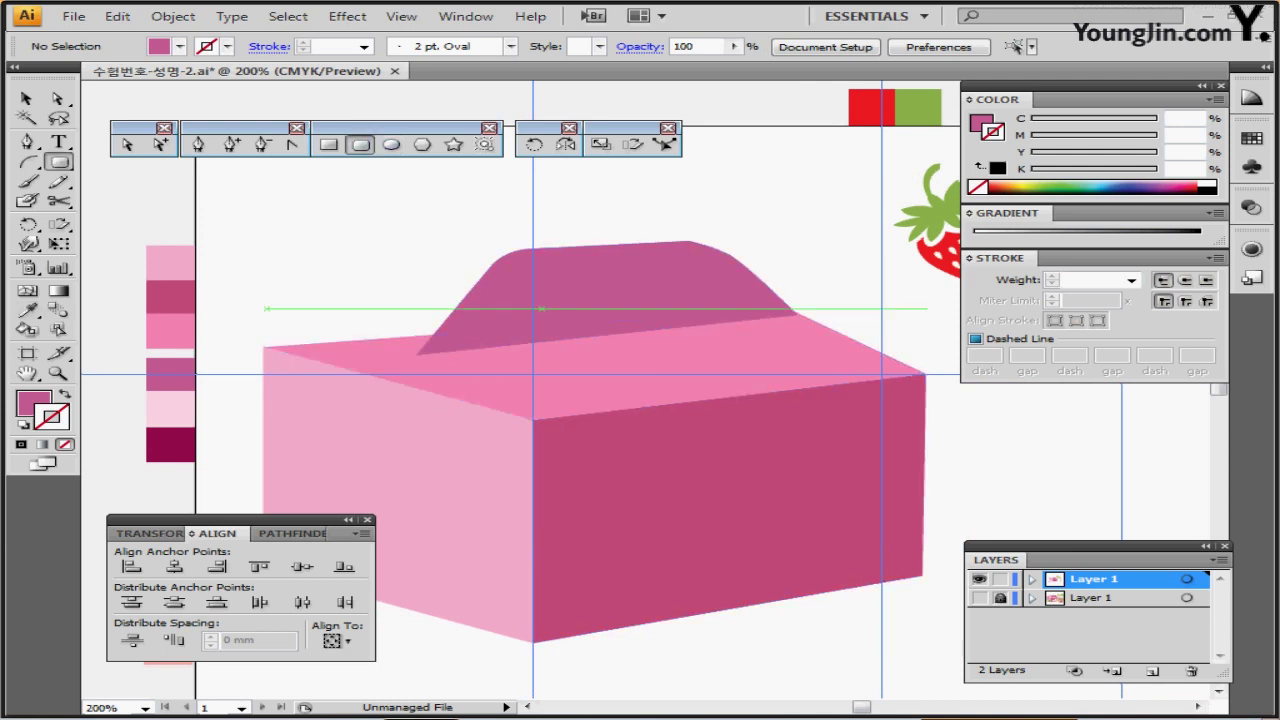
{"action": "left_click", "coordinate": [533, 280]}
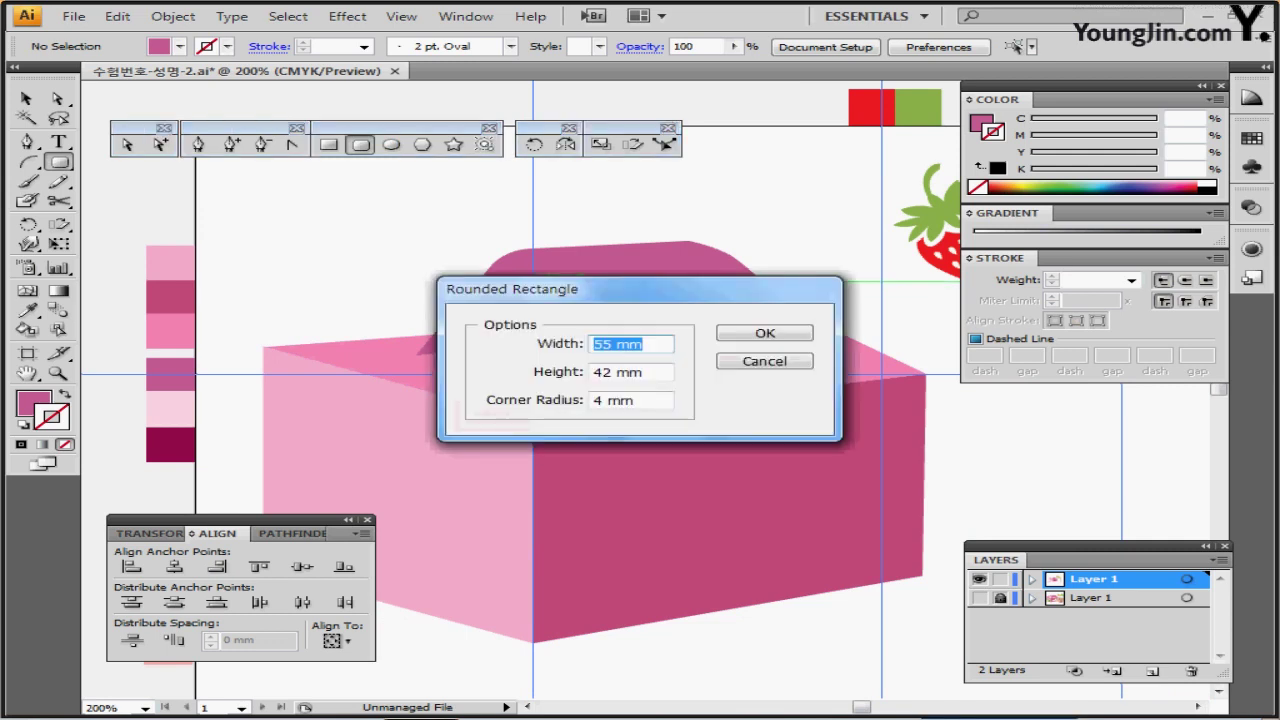
{"action": "type", "text": "21"}
{"action": "key", "text": "Tab"}
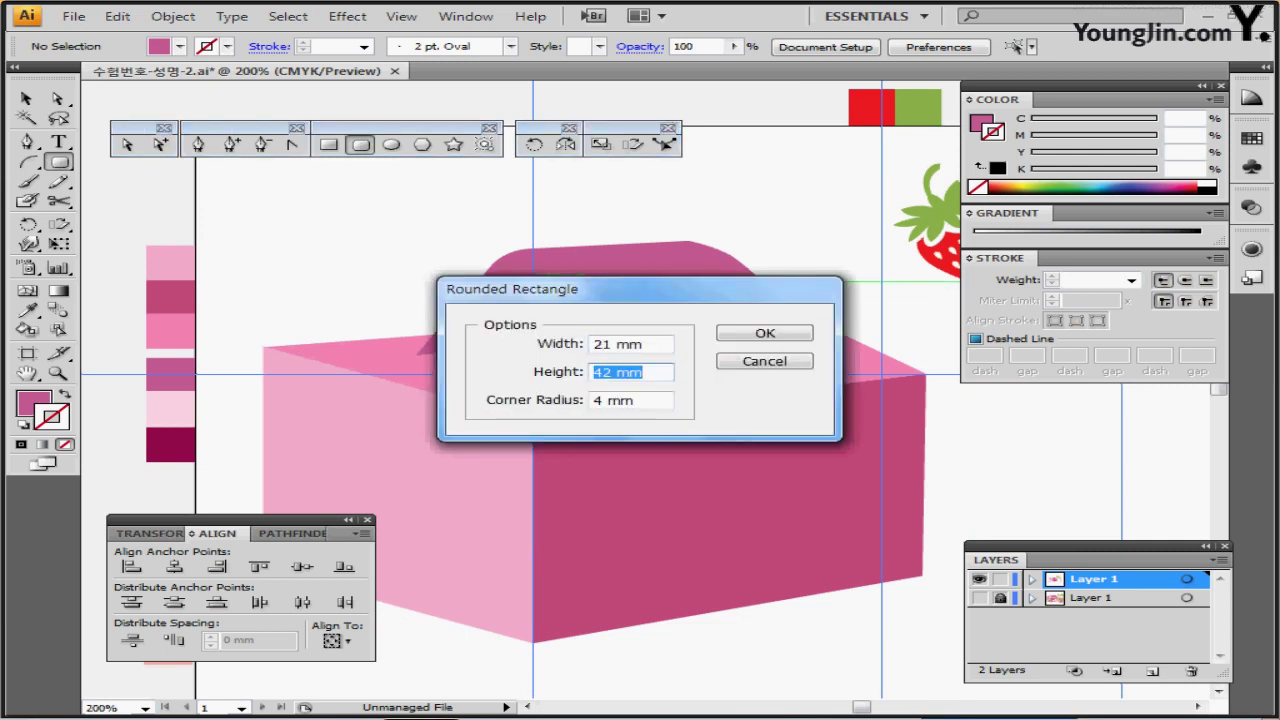
{"action": "type", "text": "8.5"}
{"action": "key", "text": "Tab"}
{"action": "type", "text": "6"}
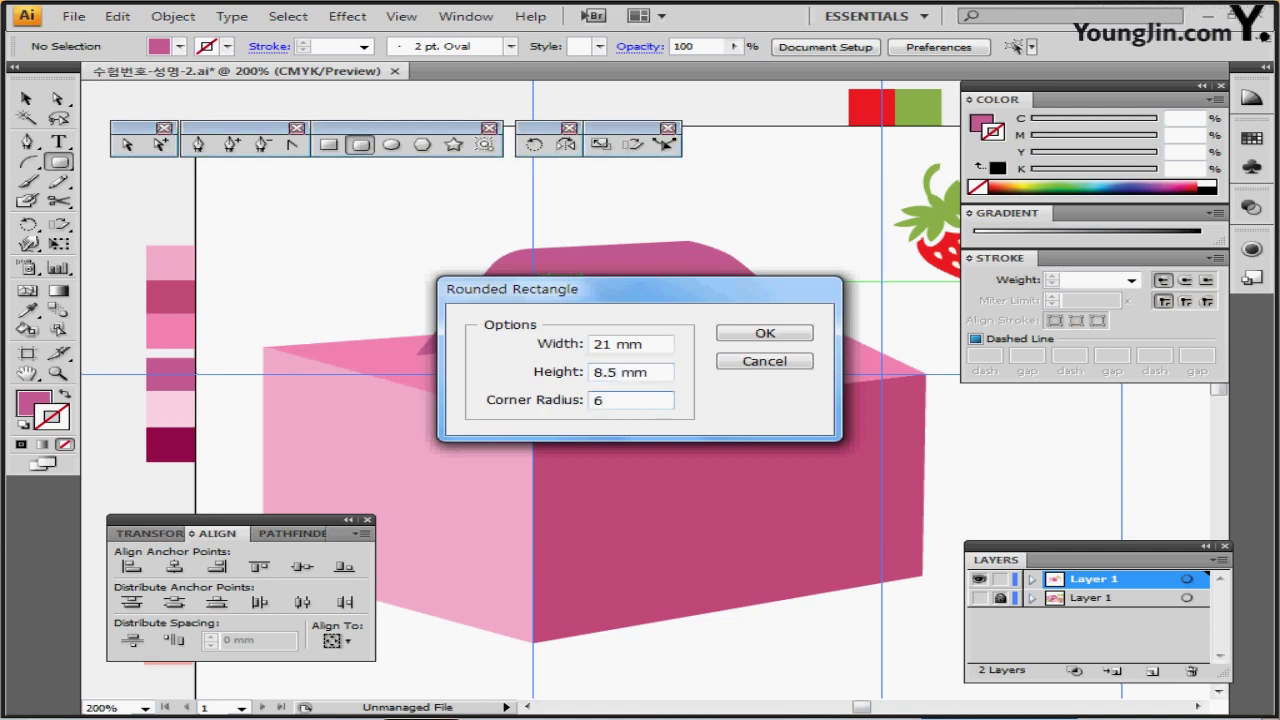
{"action": "key", "text": "Return"}
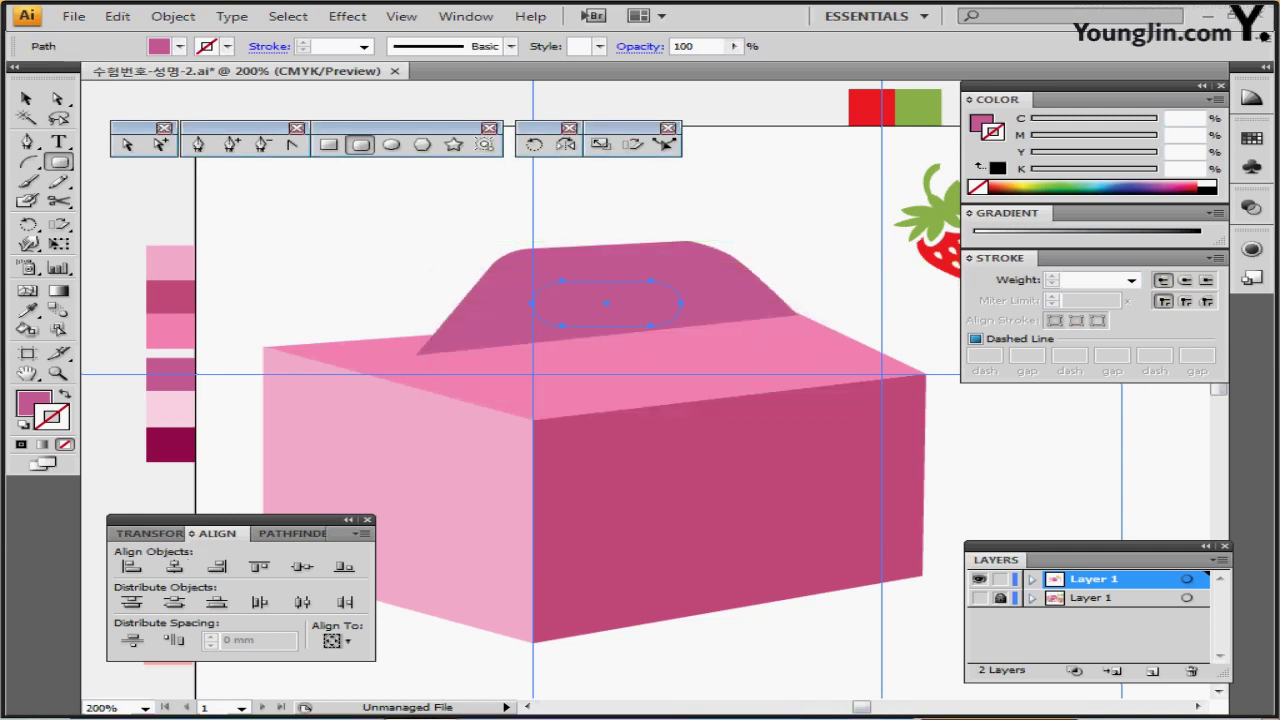
- Apply the default white fill and black stroke to the rounded rectangle and open its path in isolation mode
{"action": "key", "text": "d"}
{"action": "key", "text": "ctrl+plus"}
{"action": "key", "text": "ctrl+plus"}
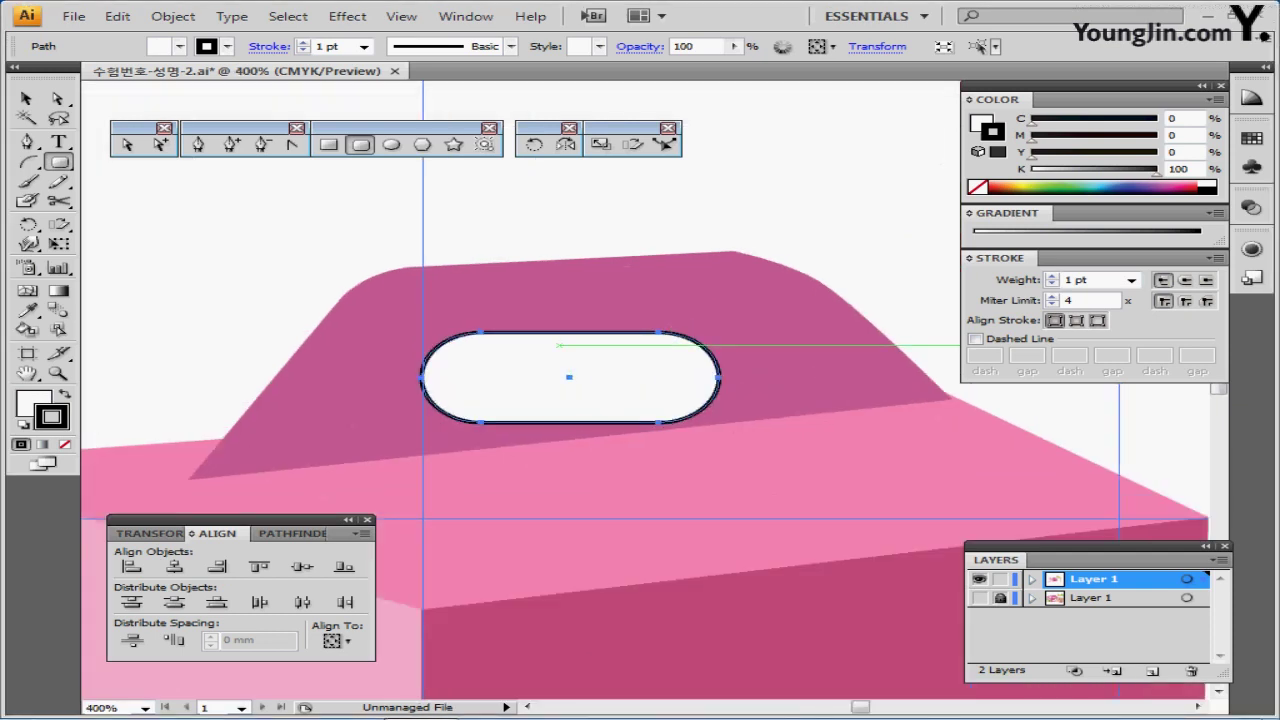
{"action": "key", "text": "v"}
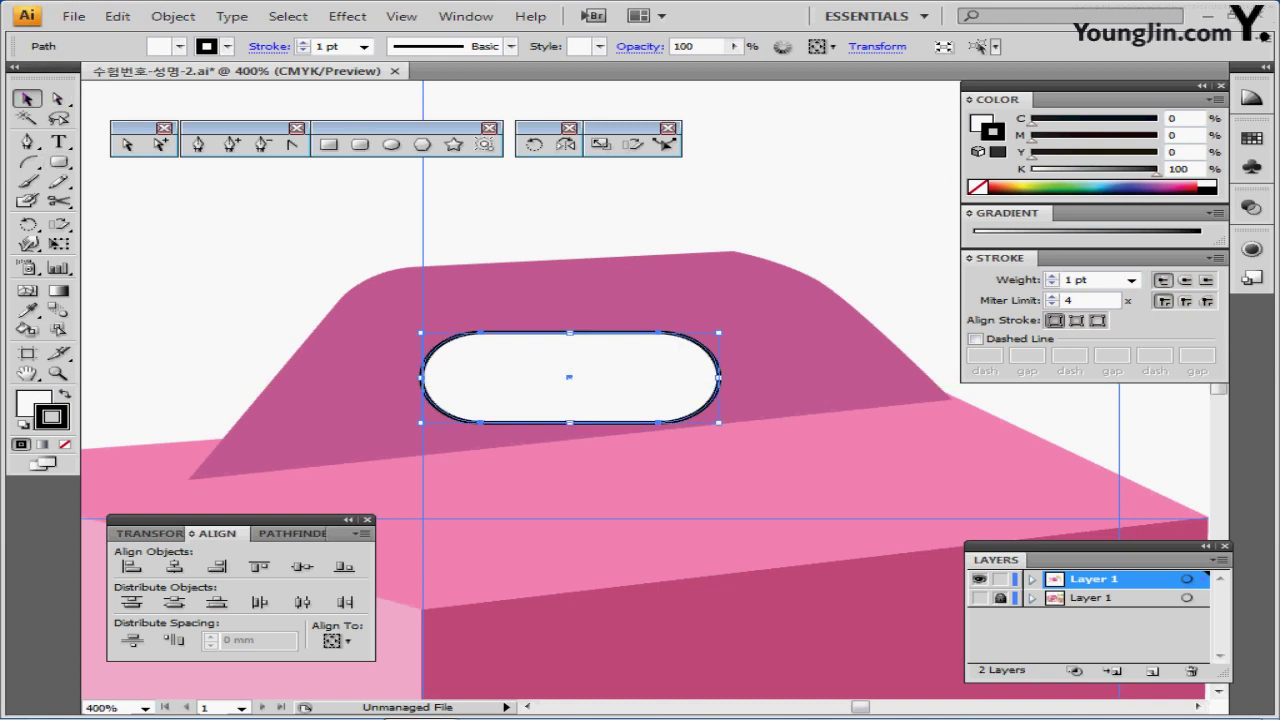
{"action": "double_click", "coordinate": [570, 378]}
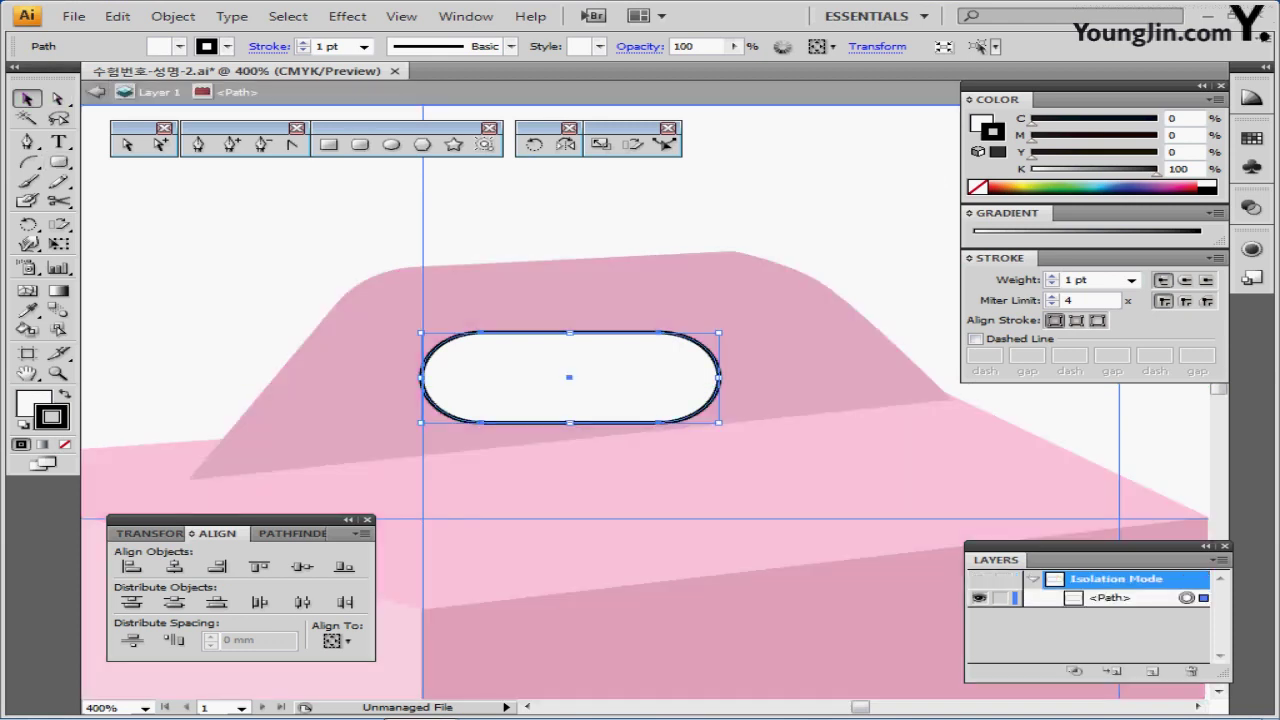
- Scale the rounded rectangle's right-end anchor points down slightly and uniformly, and leave isolation mode
{"action": "left_click", "coordinate": [127, 144]}
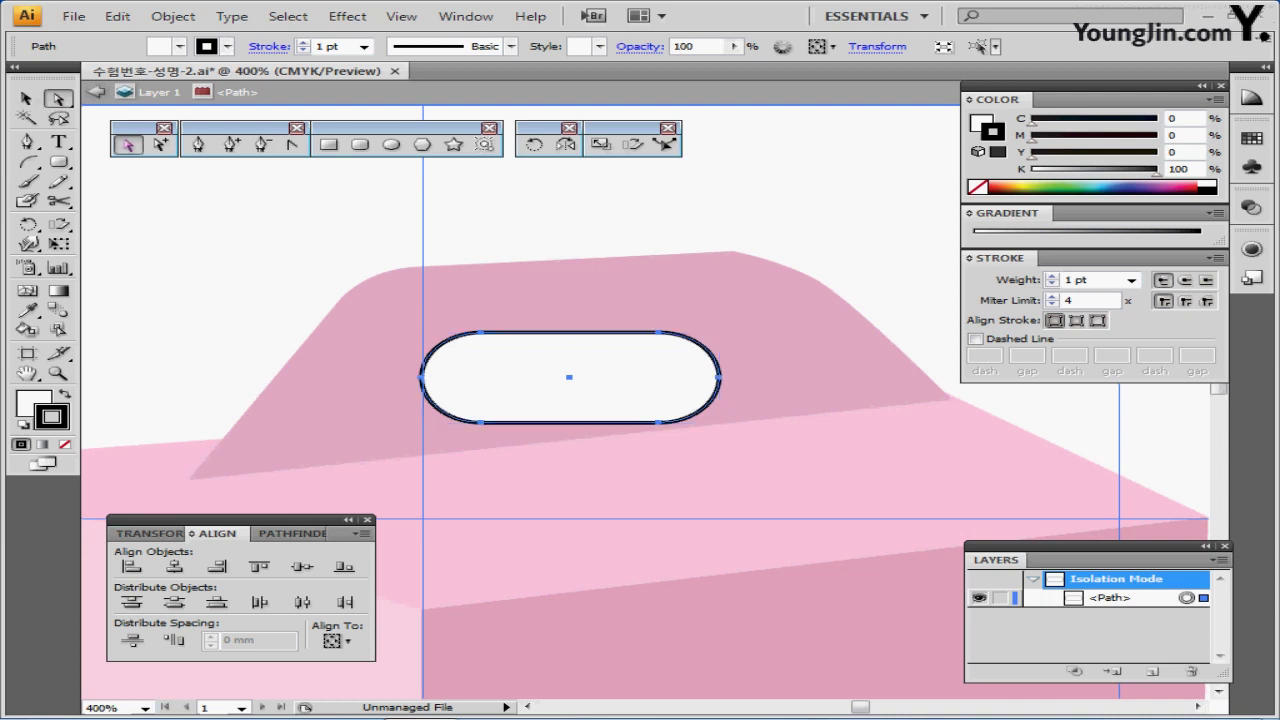
{"action": "left_click_drag", "start_coordinate": [753, 300], "coordinate": [600, 480]}
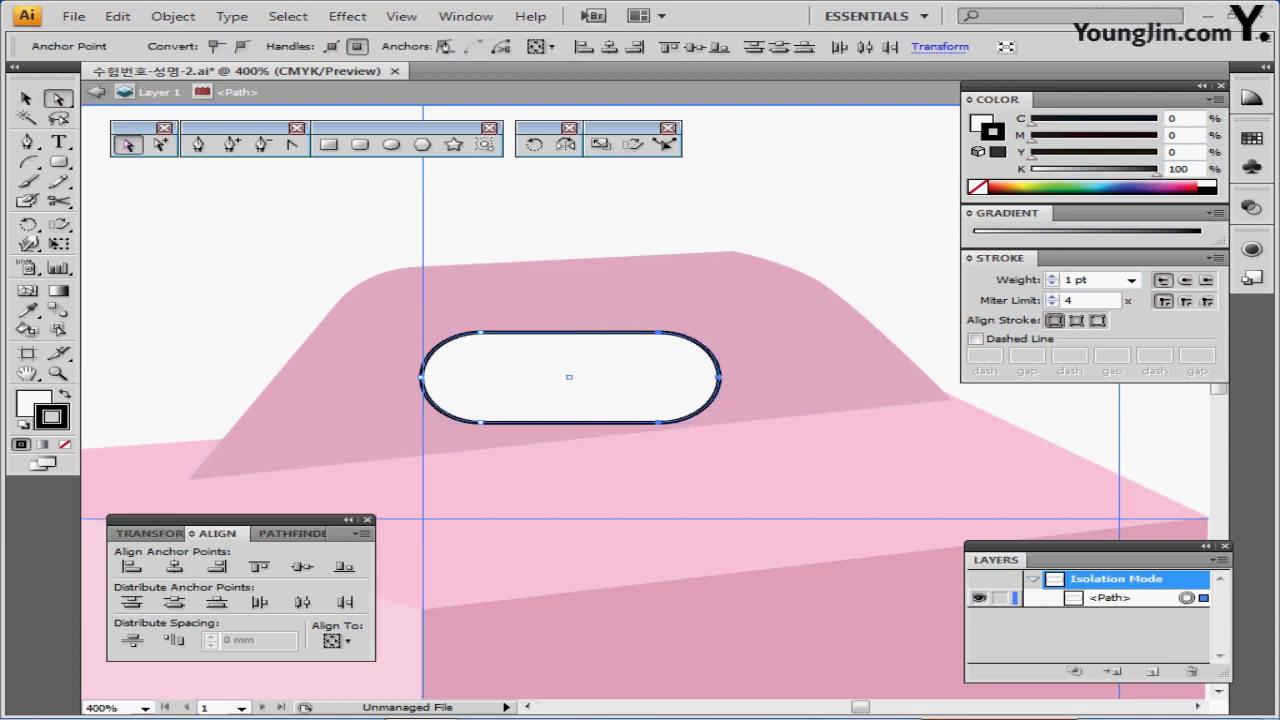
{"action": "double_click", "coordinate": [600, 144]}
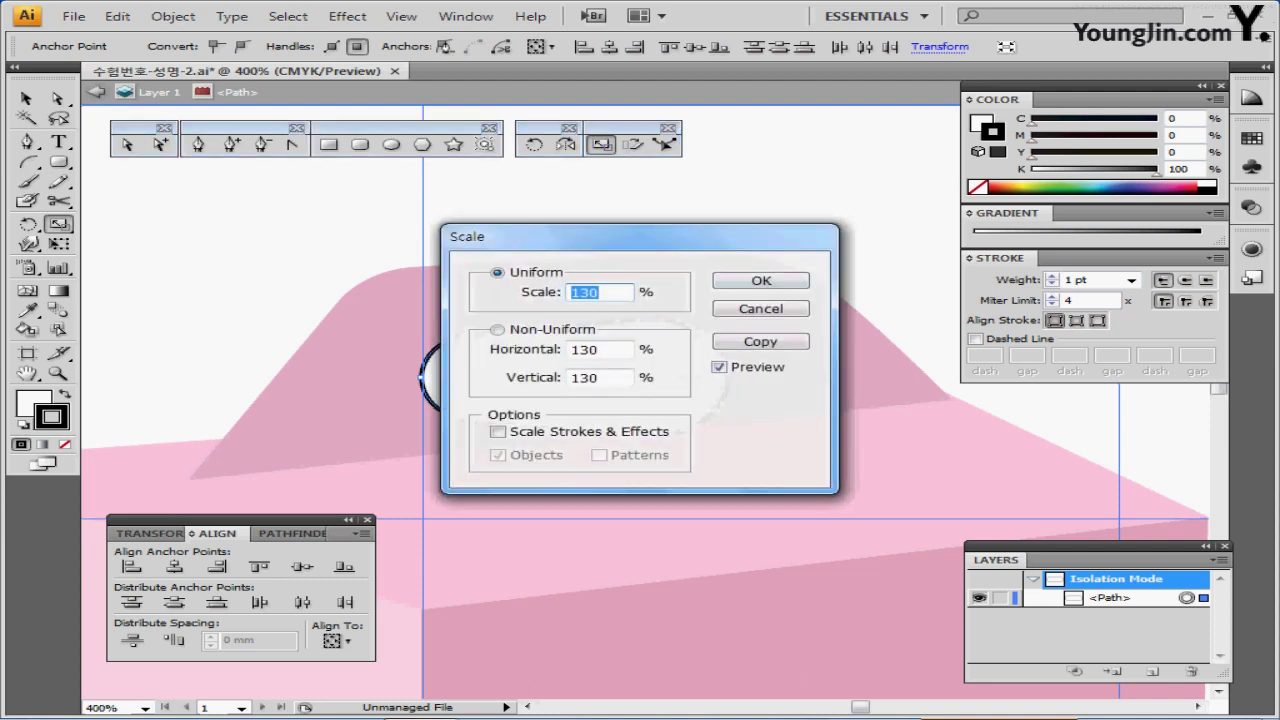
{"action": "left_click_drag", "start_coordinate": [600, 237], "coordinate": [942, 227]}
{"action": "type", "text": "100"}
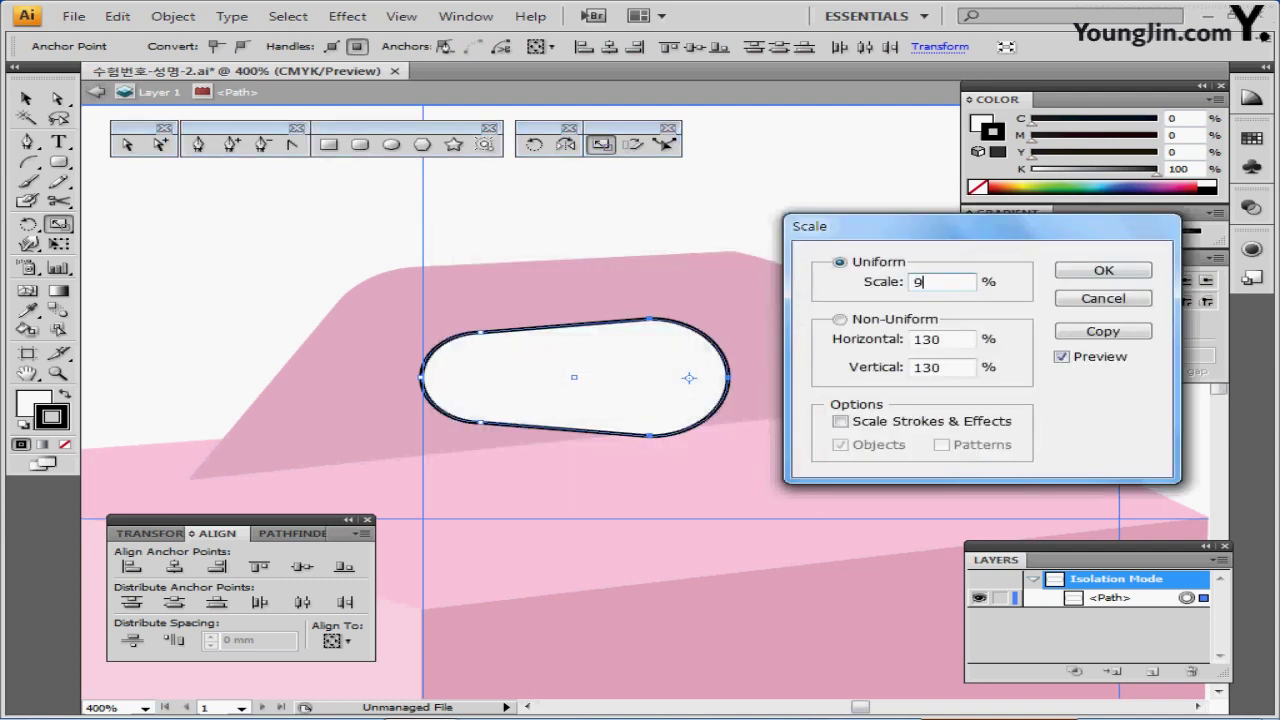
{"action": "key", "text": "Return"}
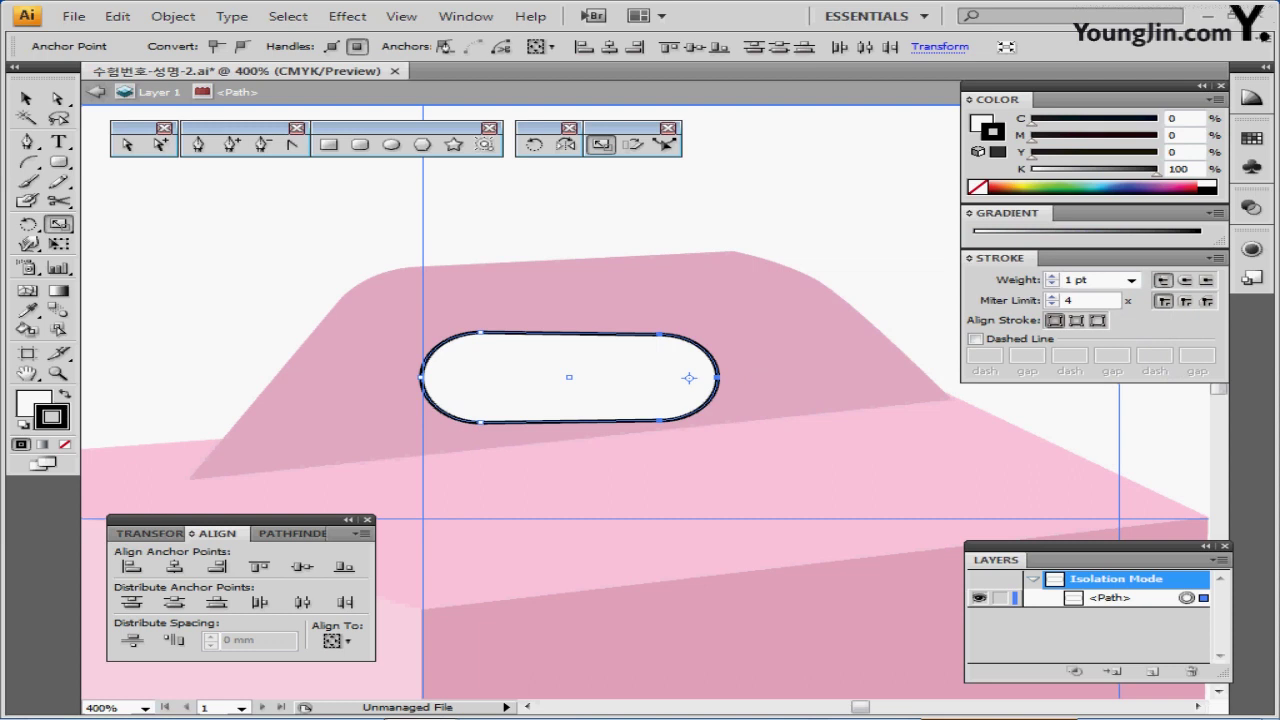
{"action": "key", "text": "Escape"}
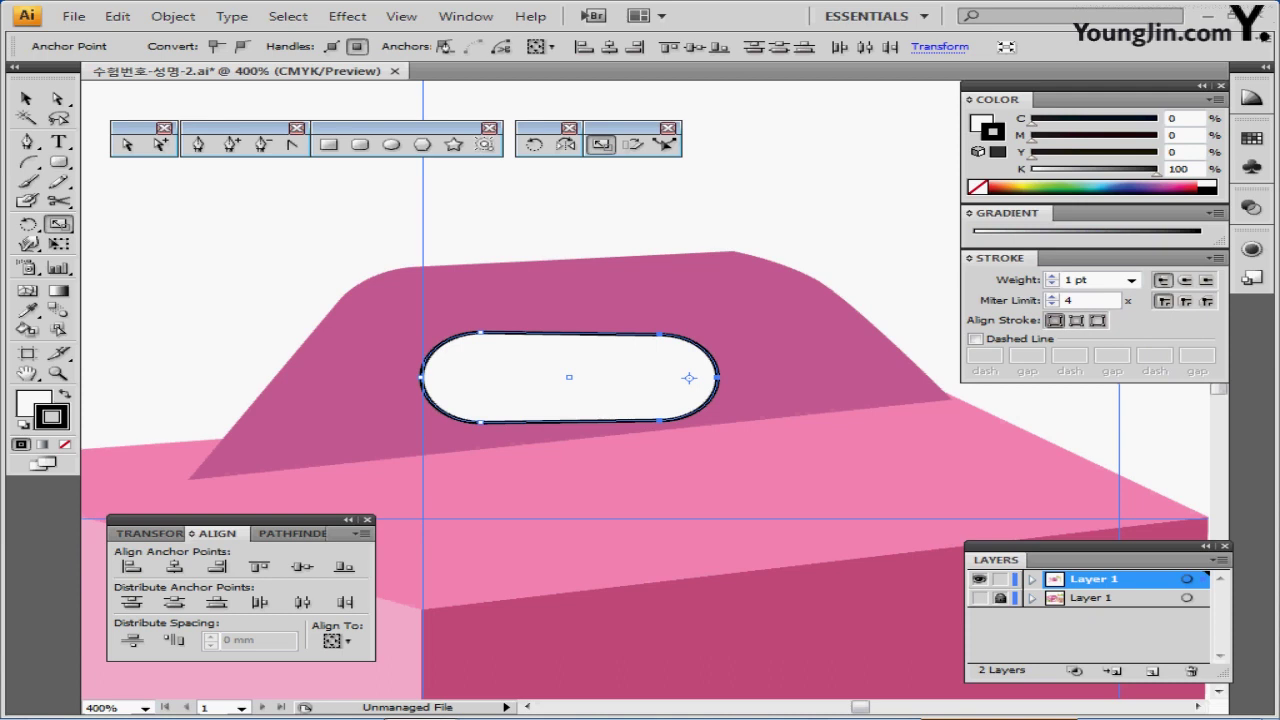
- In outline view, move the rounded rectangle up over the reference handle's opening and display the reference layer in preview
{"action": "key", "text": "ctrl+minus"}
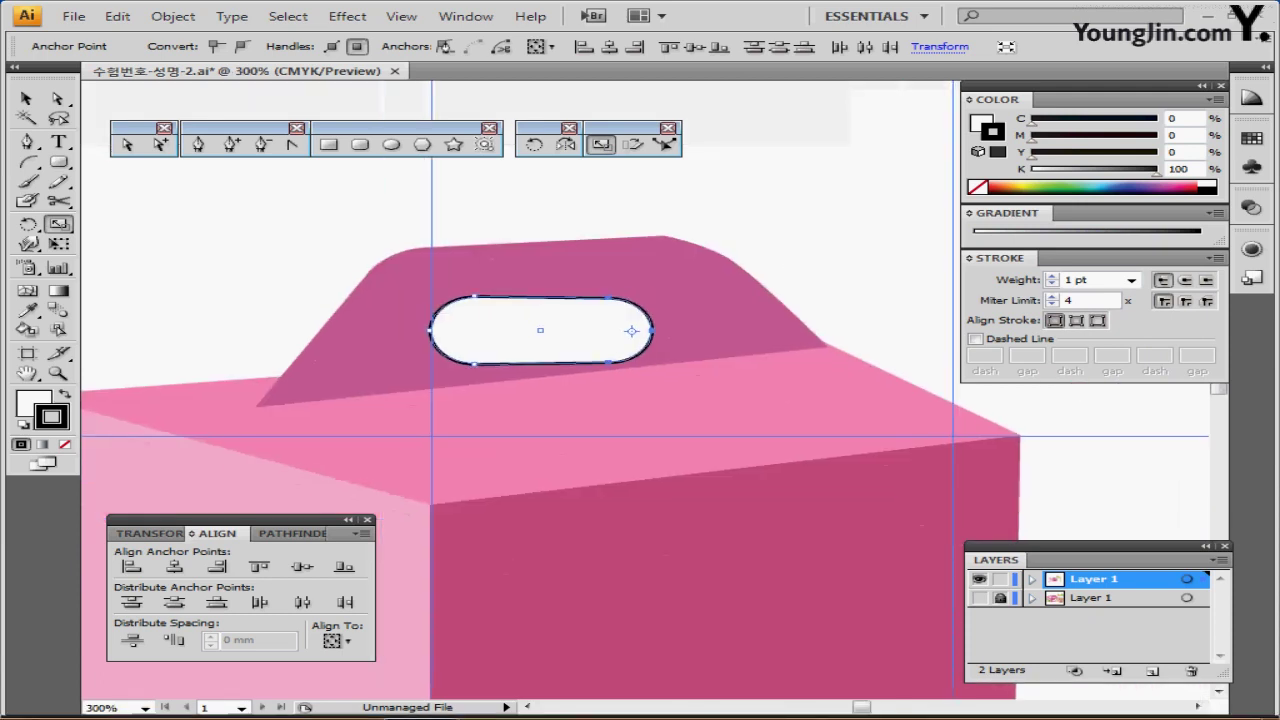
{"action": "key", "text": "ctrl+y"}
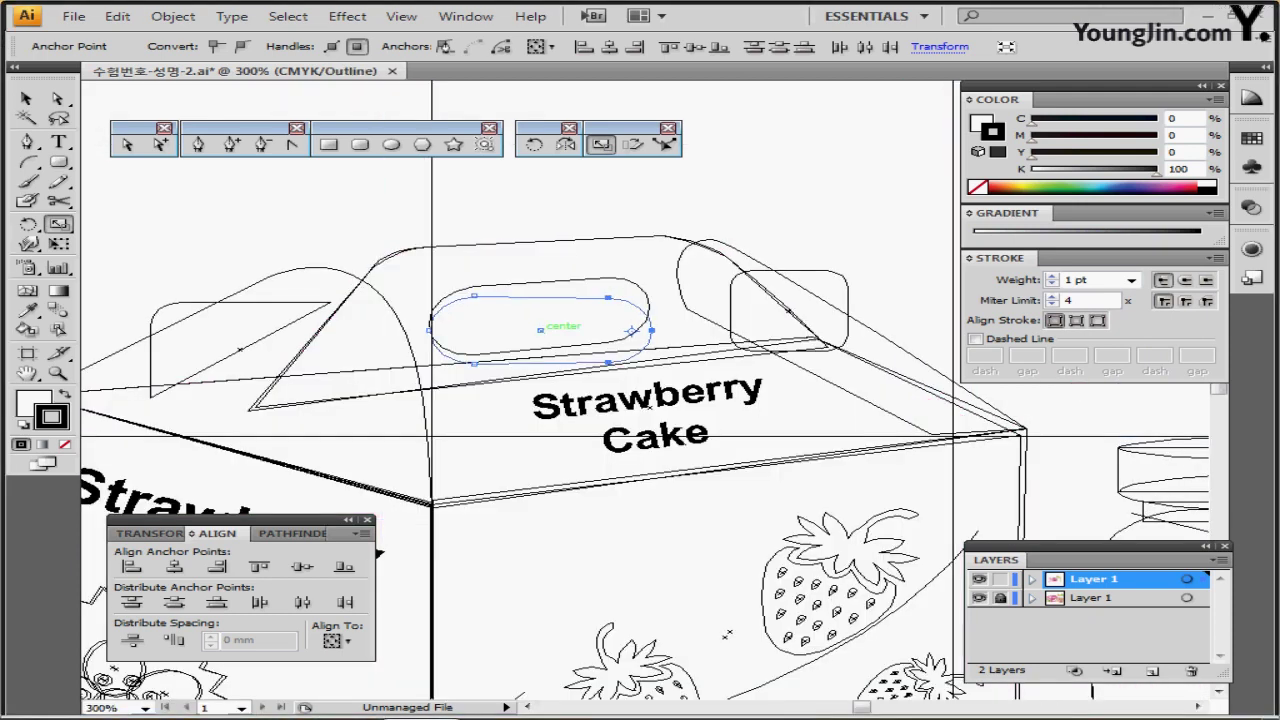
{"action": "left_click_drag", "start_coordinate": [540, 330], "coordinate": [541, 317]}
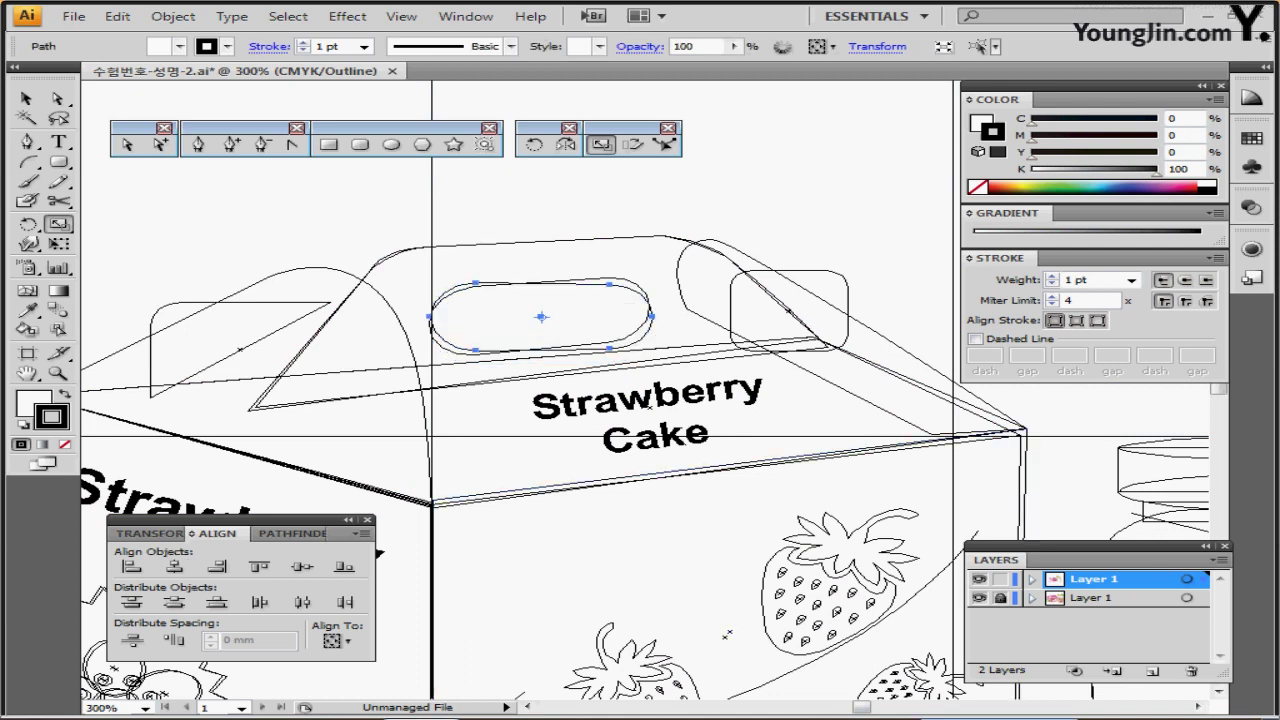
{"action": "left_click", "coordinate": [980, 598]}
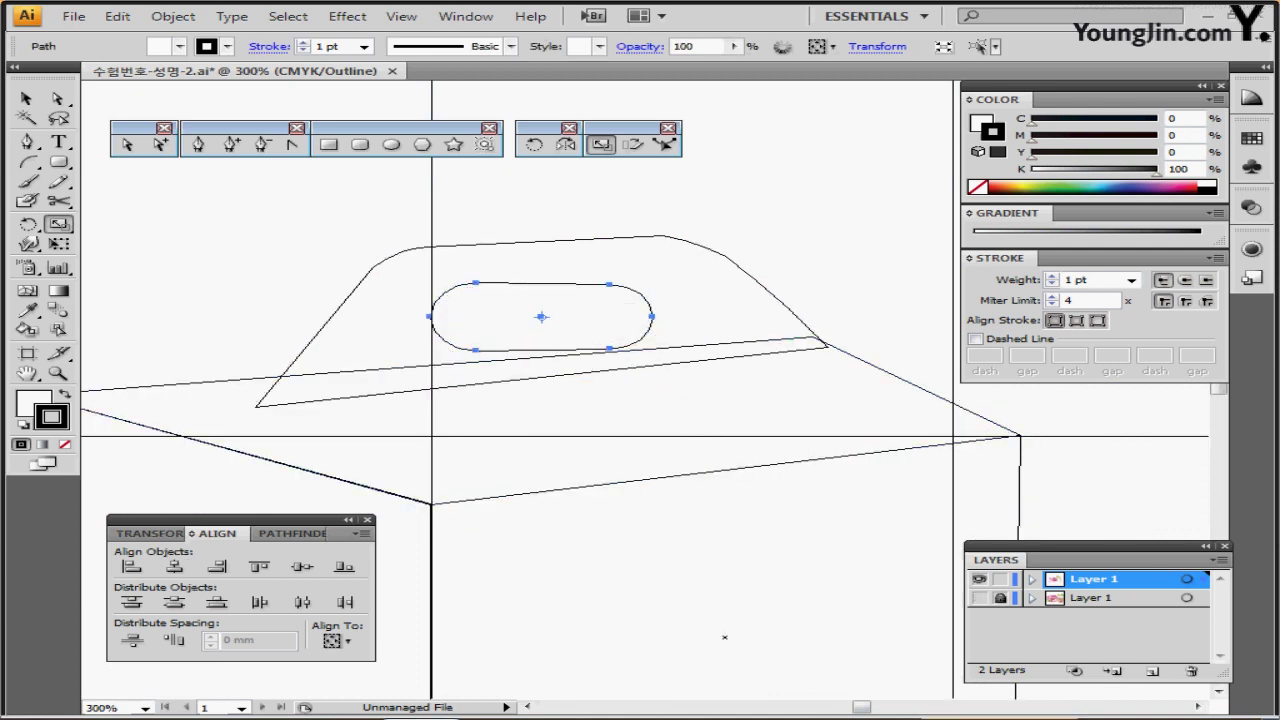
{"action": "left_click", "coordinate": [980, 598]}
{"action": "key", "text": "ctrl+shift+w"}
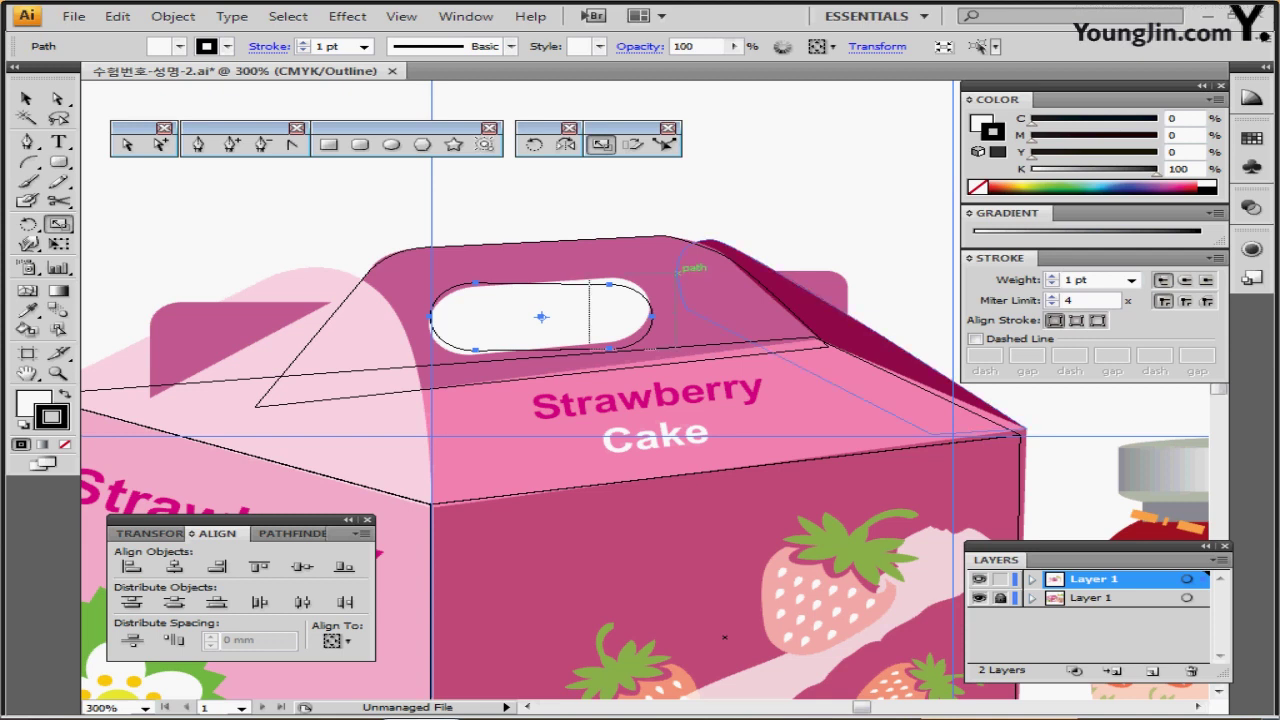
- Nudge the rounded rectangle's right-end anchor points slightly up toward the reference opening and reselect the whole shape
{"action": "left_click", "coordinate": [652, 316]}
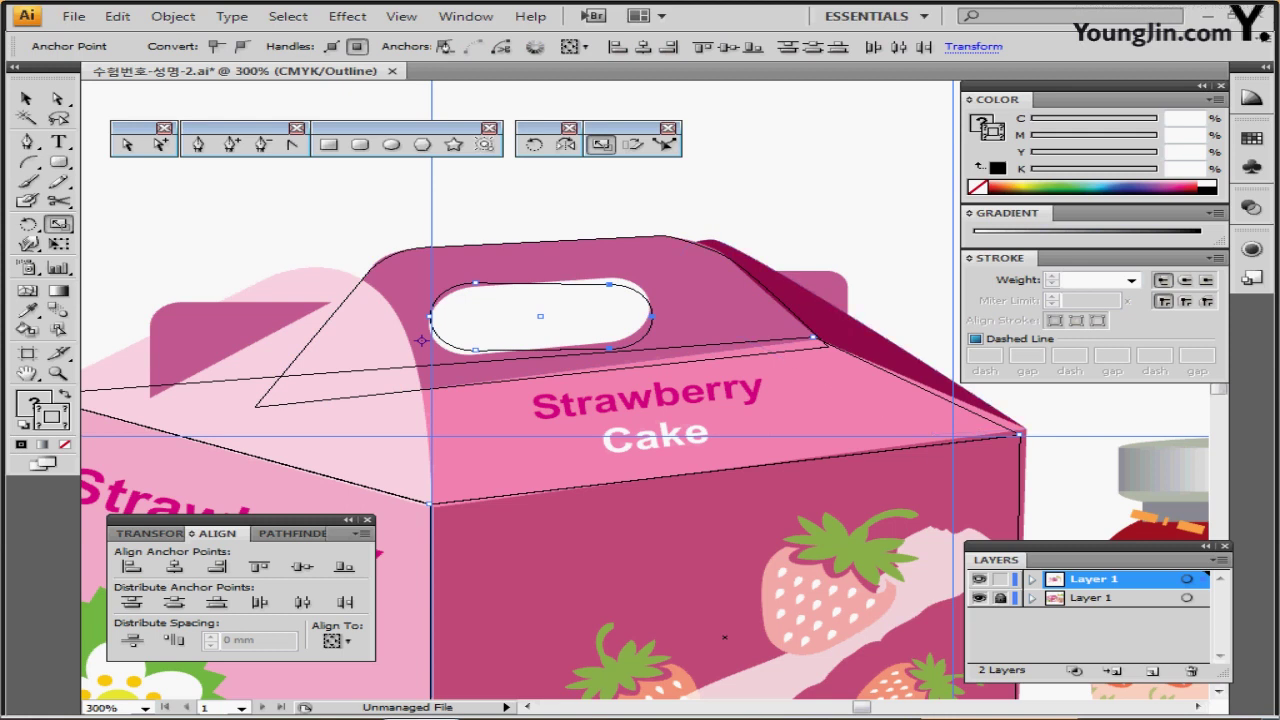
{"action": "left_click", "coordinate": [710, 322], "text": "ctrl"}
{"action": "left_click", "coordinate": [652, 322], "text": "ctrl"}
{"action": "left_click", "coordinate": [652, 316]}
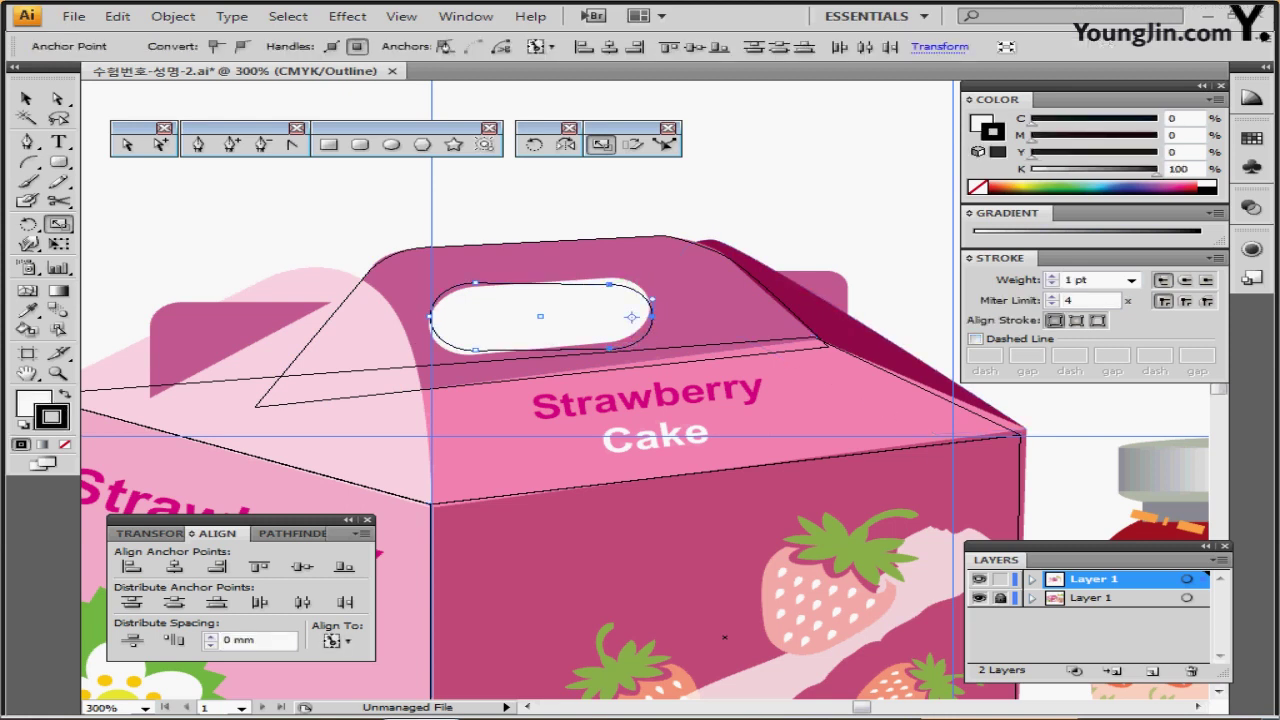
{"action": "key", "text": "Up"}
{"action": "key", "text": "Up"}
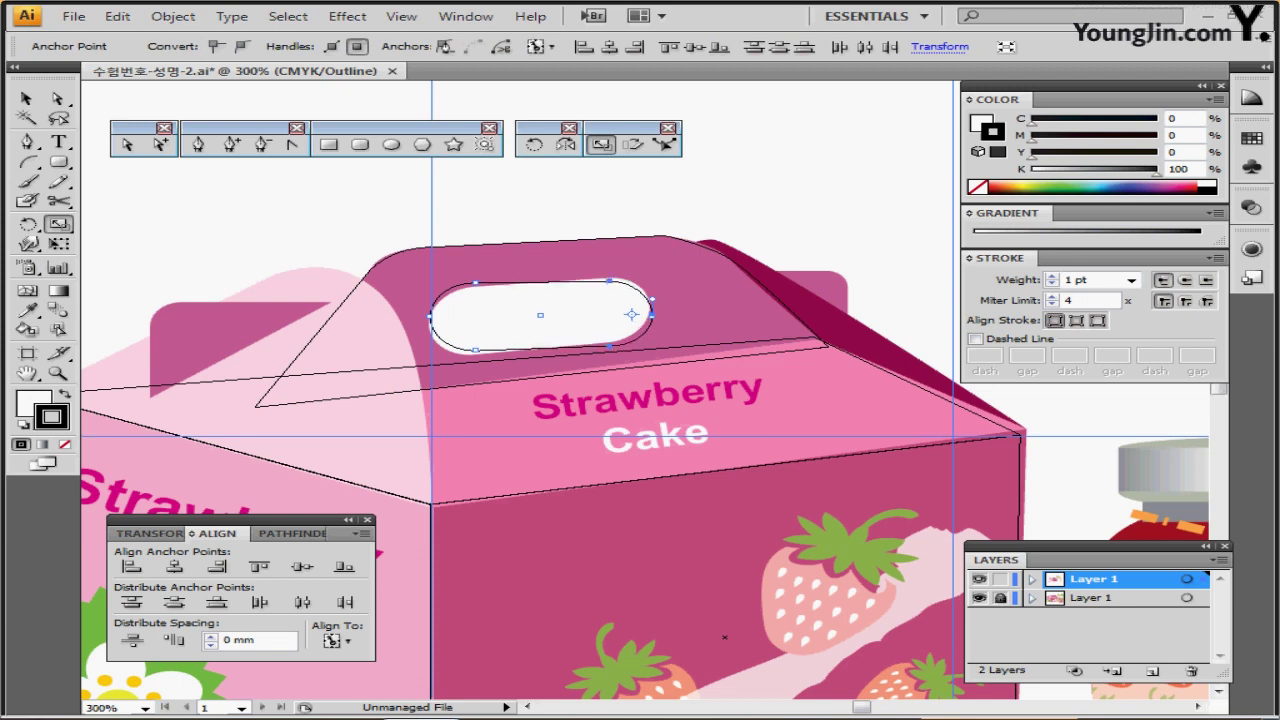
{"action": "left_click_drag", "start_coordinate": [631, 314], "coordinate": [631, 316]}
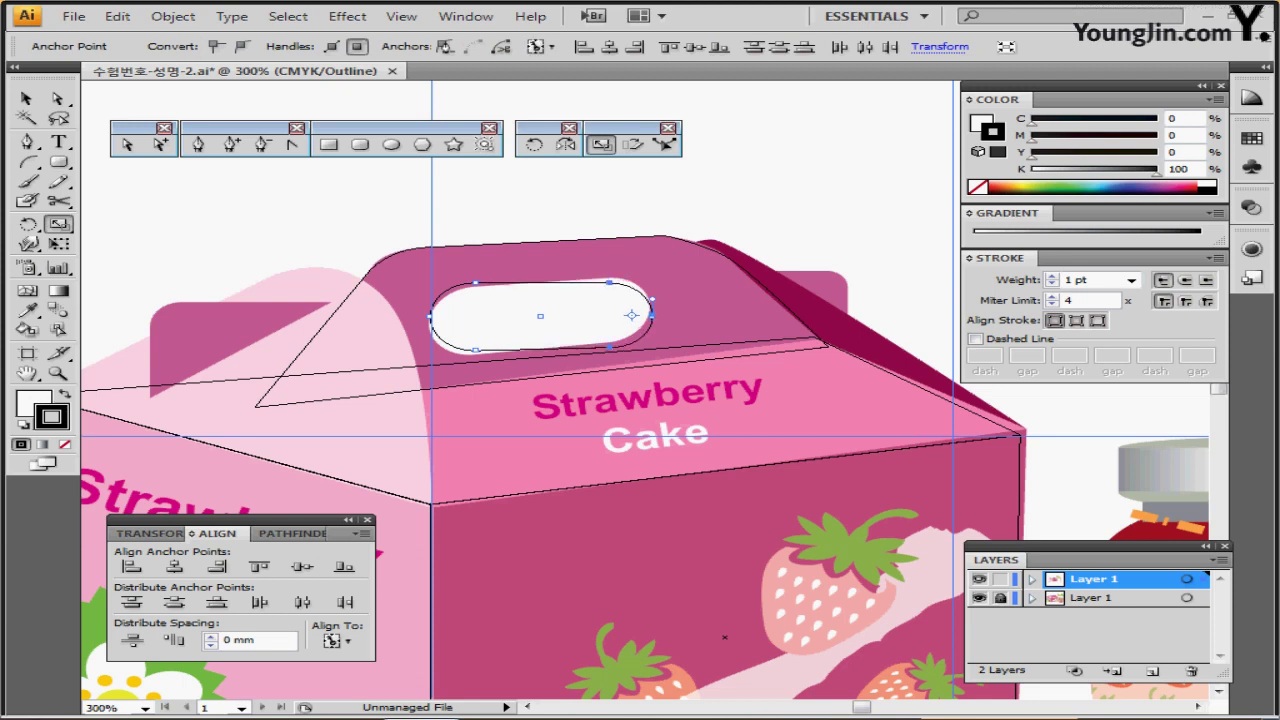
{"action": "left_click", "coordinate": [541, 316]}
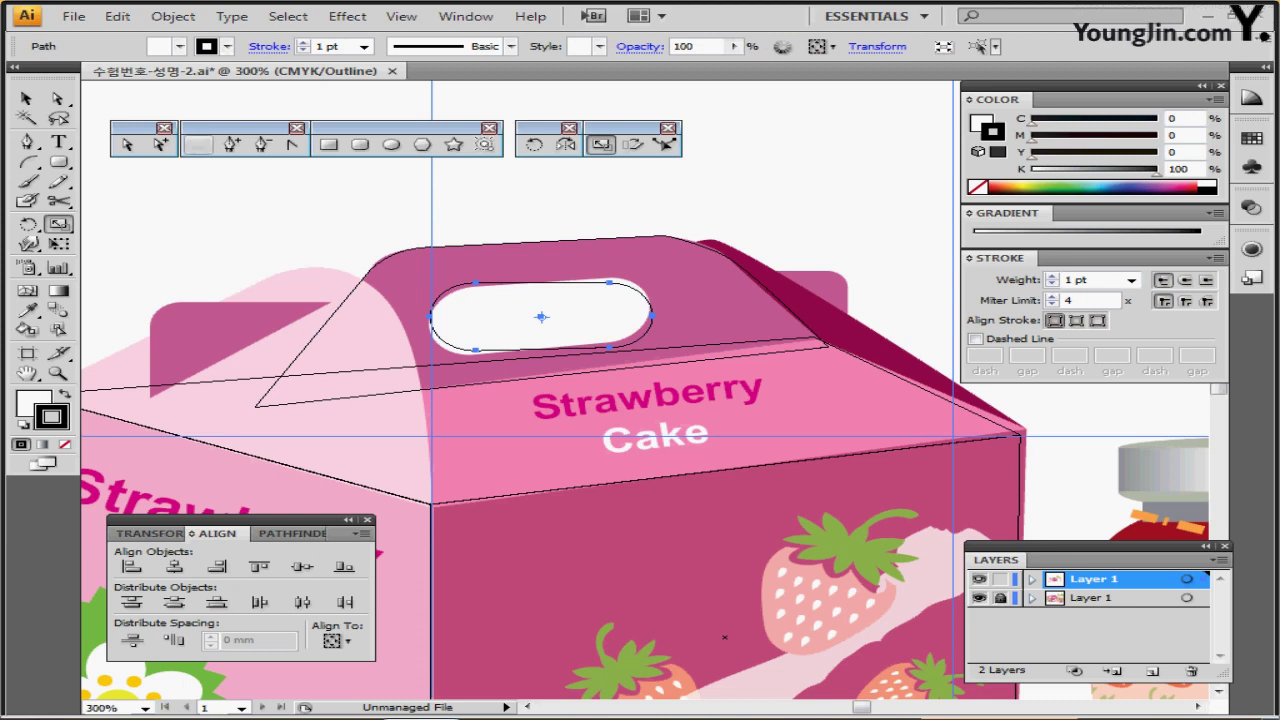
- Shear the rounded rectangle to match the slant of the reference opening, hide the reference layer and return the artwork to preview
{"action": "left_click", "coordinate": [632, 144]}
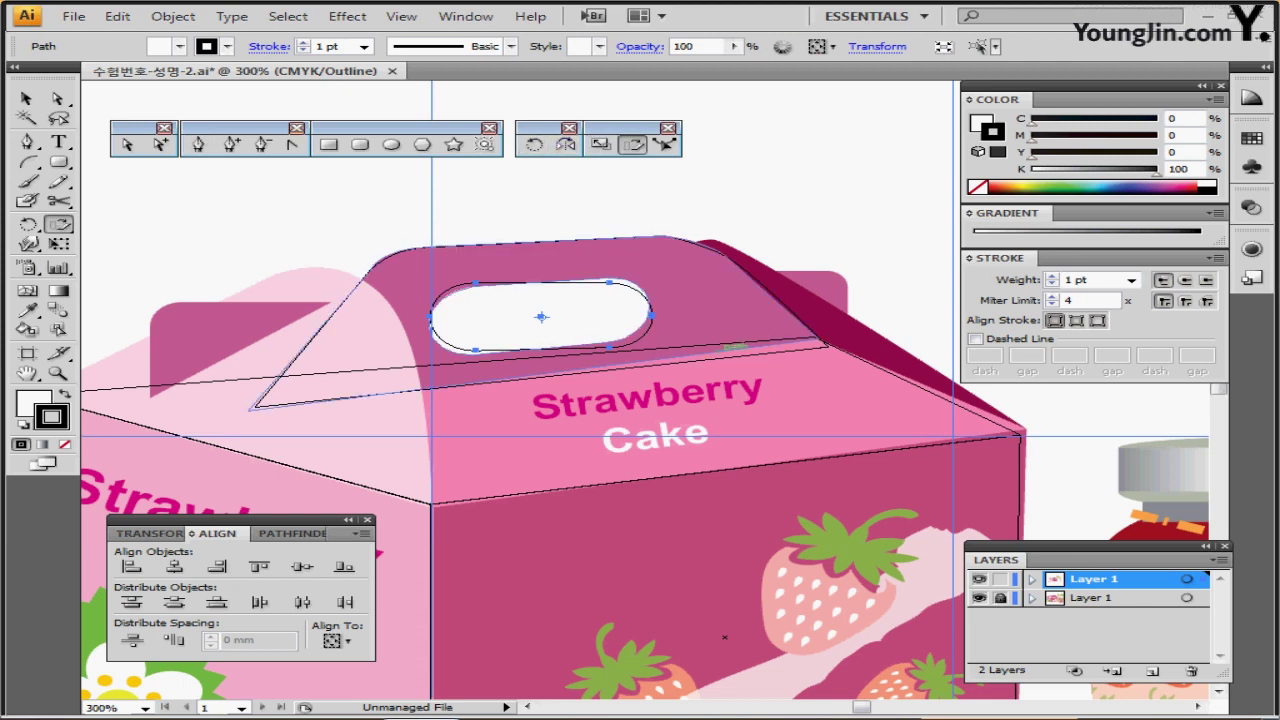
{"action": "left_click_drag", "start_coordinate": [724, 340], "coordinate": [715, 324]}
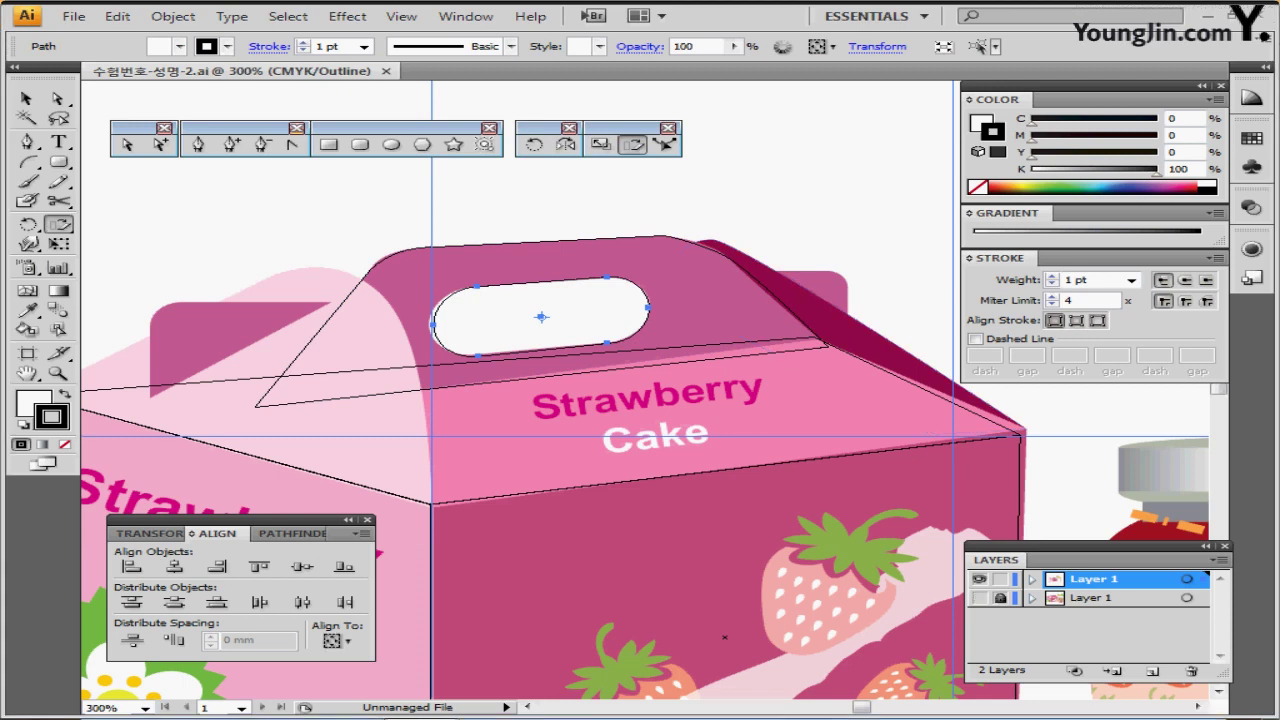
{"action": "left_click", "coordinate": [979, 598]}
{"action": "left_click", "coordinate": [979, 579], "text": "ctrl"}
{"action": "key", "text": "v"}
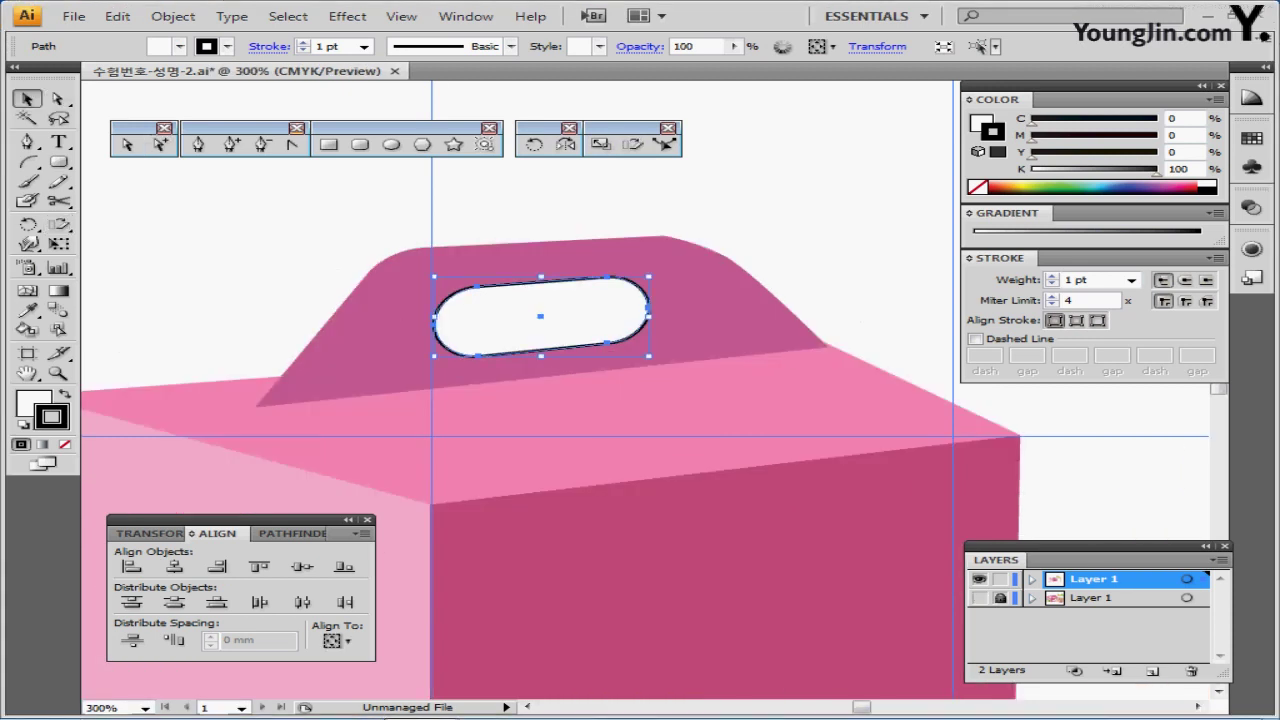
- Cut the rounded rectangle out of the purple-pink handle panel with Minus Front and save the file
{"action": "key", "text": "ctrl+a"}
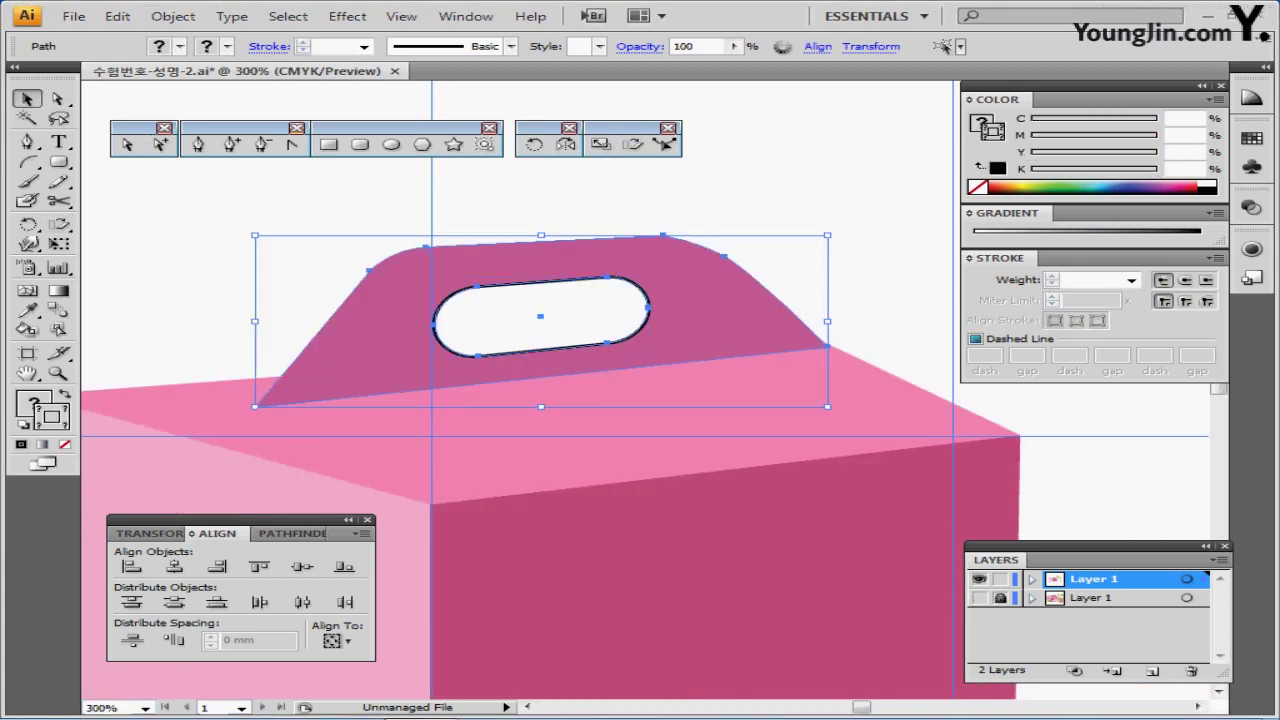
{"action": "left_click", "coordinate": [293, 533]}
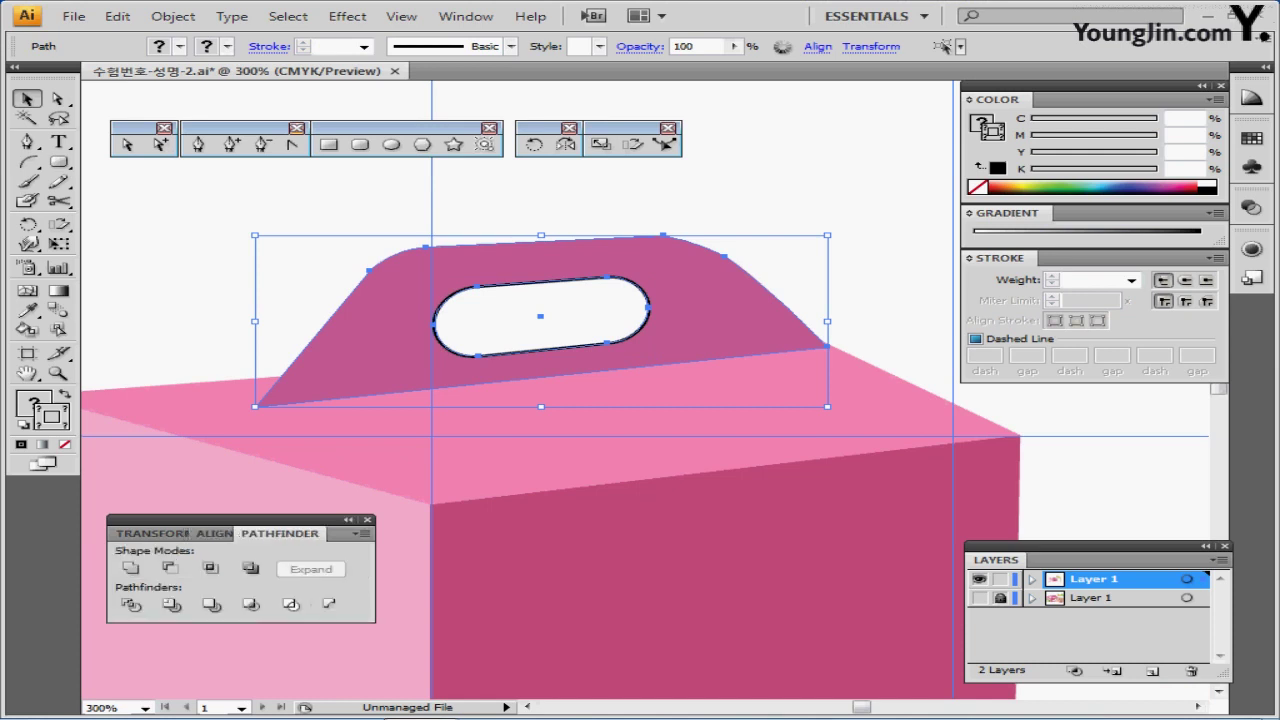
{"action": "left_click", "coordinate": [170, 567]}
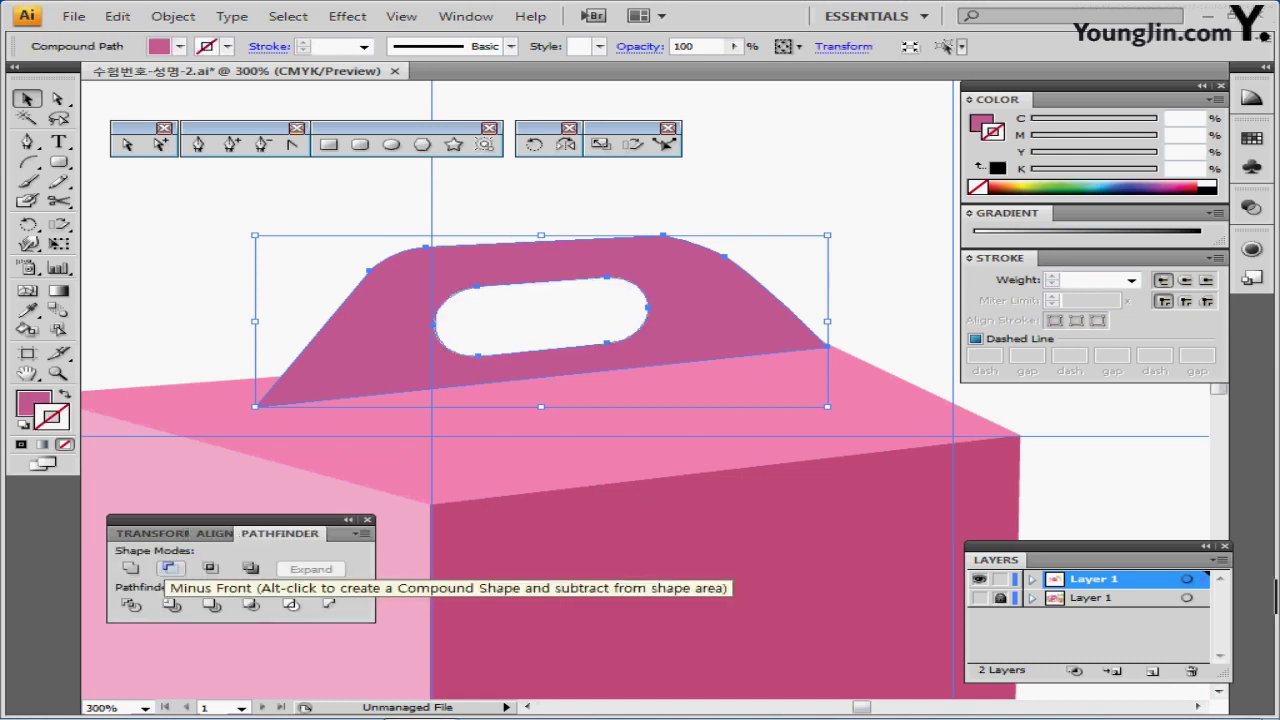
{"action": "key", "text": "ctrl+s"}
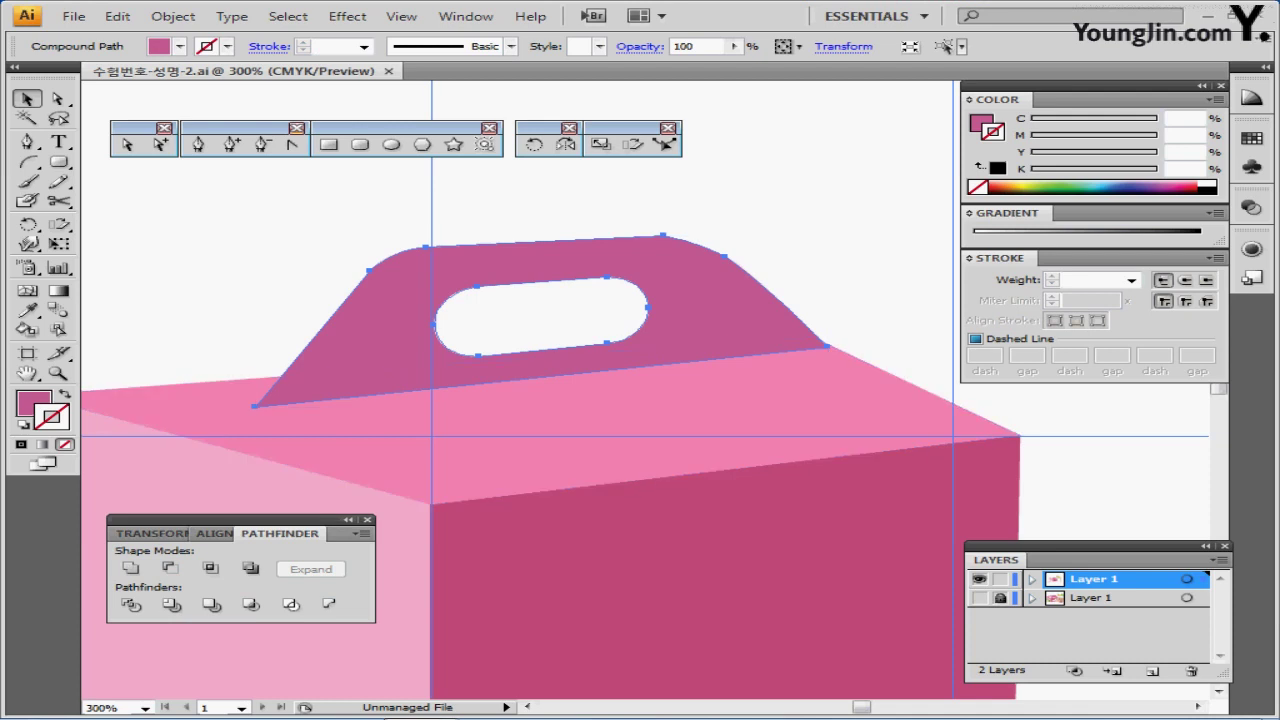
- Show and unlock the reference layer and copy its light pink flap from the box's left side
{"action": "key", "text": "ctrl+minus"}
{"action": "left_click_drag", "start_coordinate": [500, 430], "coordinate": [345, 447]}
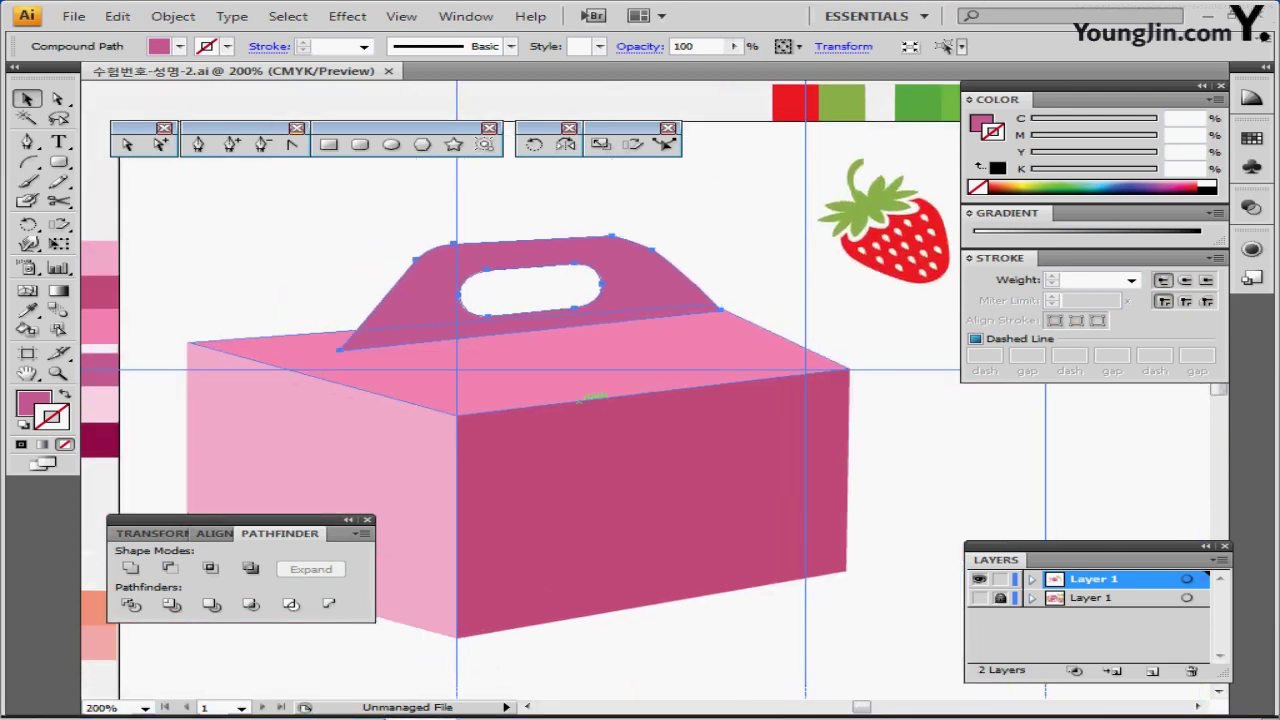
{"action": "left_click_drag", "start_coordinate": [588, 400], "coordinate": [628, 396]}
{"action": "left_click", "coordinate": [980, 598]}
{"action": "left_click", "coordinate": [1000, 598]}
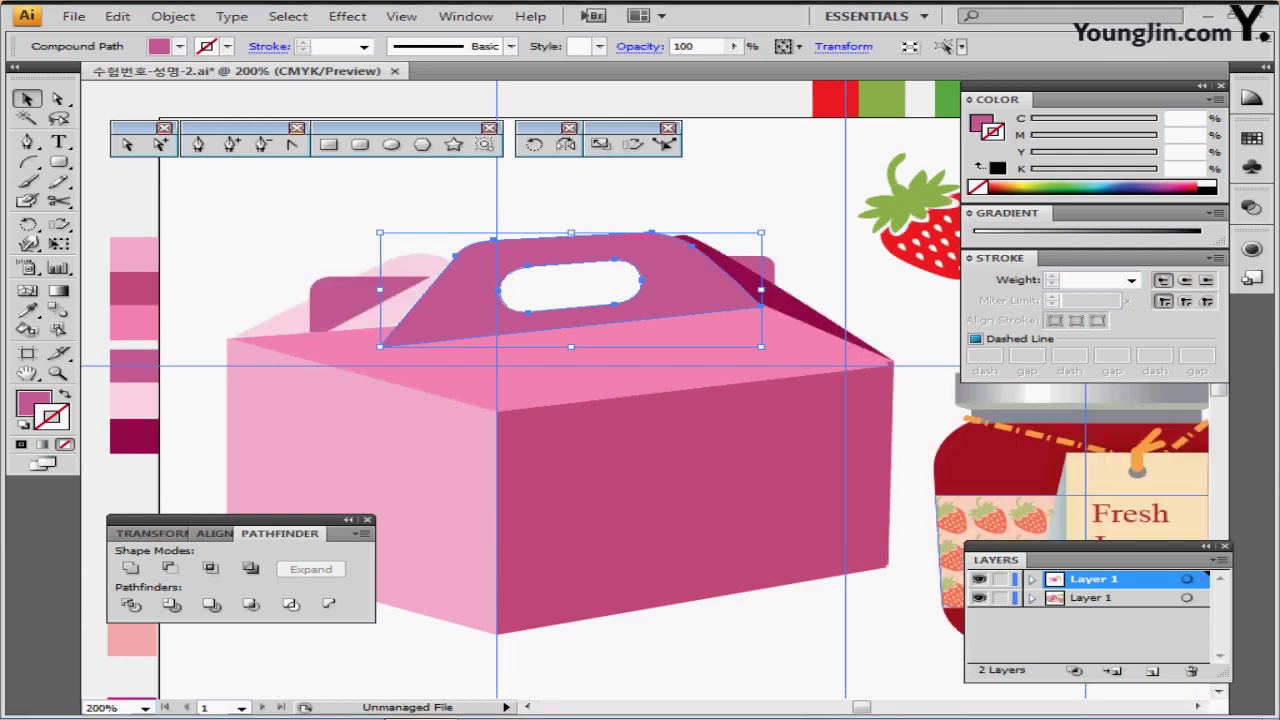
{"action": "left_click", "coordinate": [412, 268]}
{"action": "key", "text": "ctrl+shift+b"}
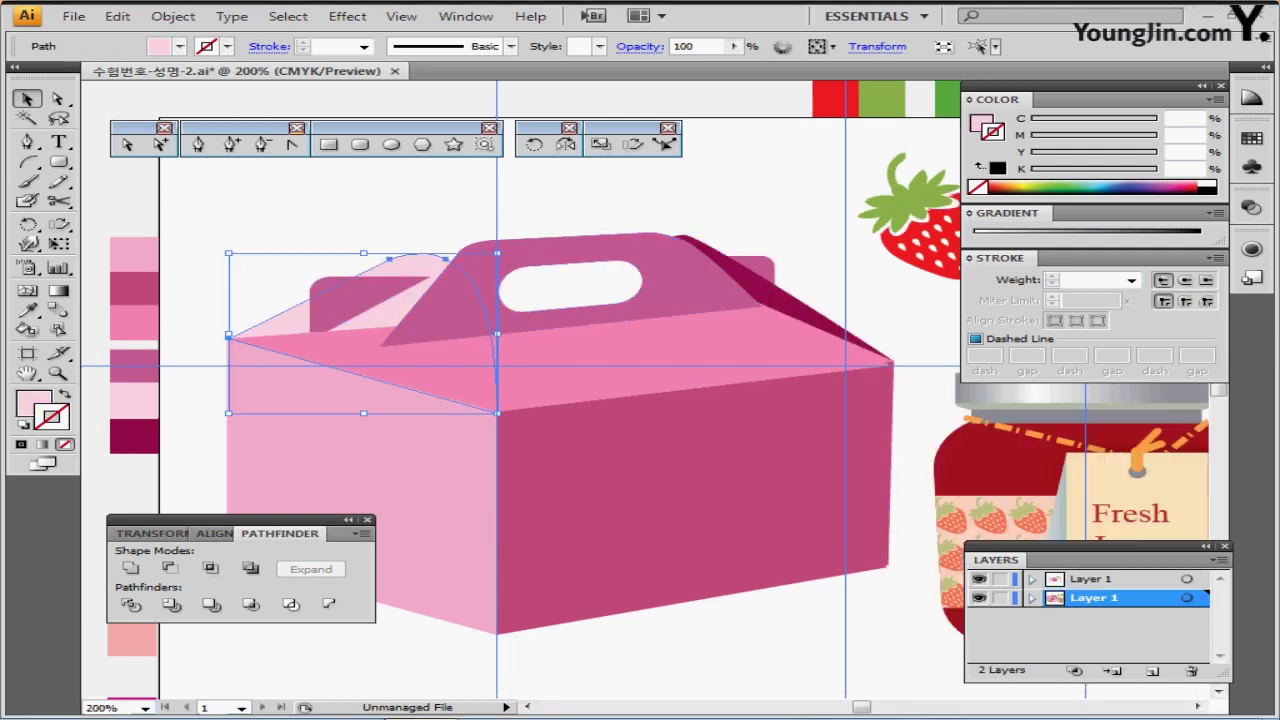
- Paste the copied flap in front on the upper Layer 1, hide the reference layer and save the file
{"action": "left_click", "coordinate": [1100, 579]}
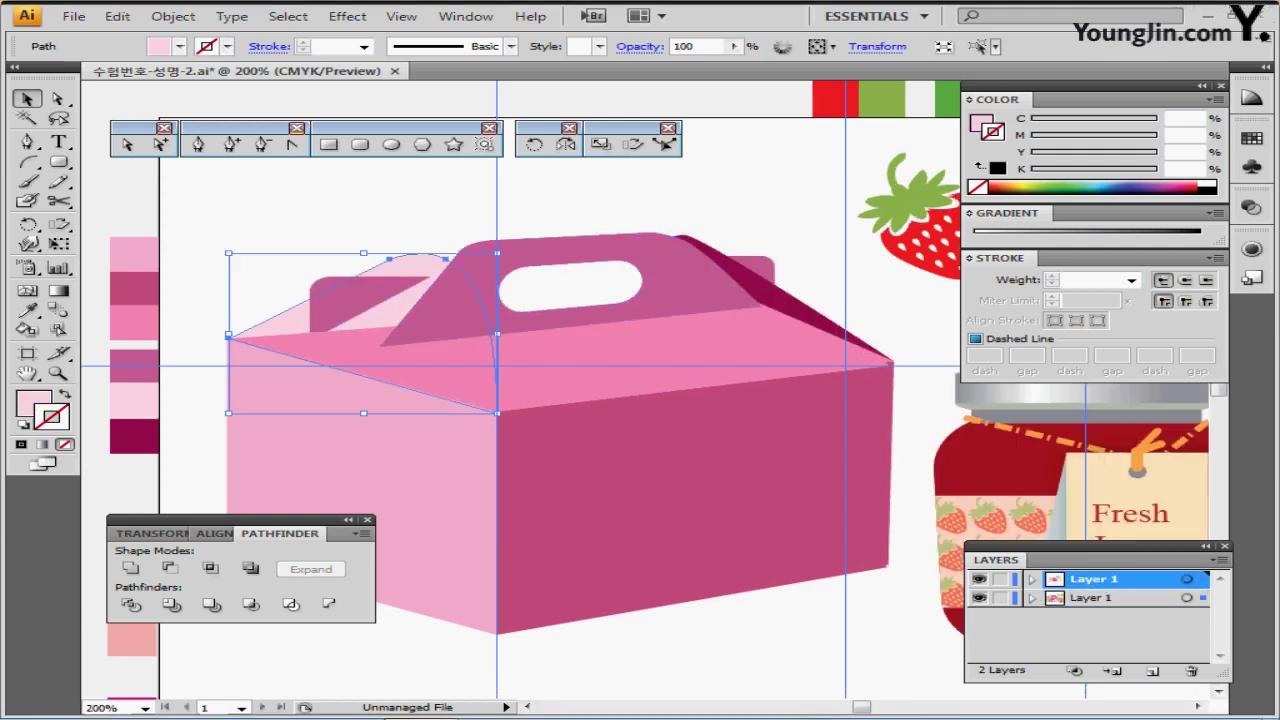
{"action": "left_click", "coordinate": [979, 598]}
{"action": "key", "text": "ctrl+f"}
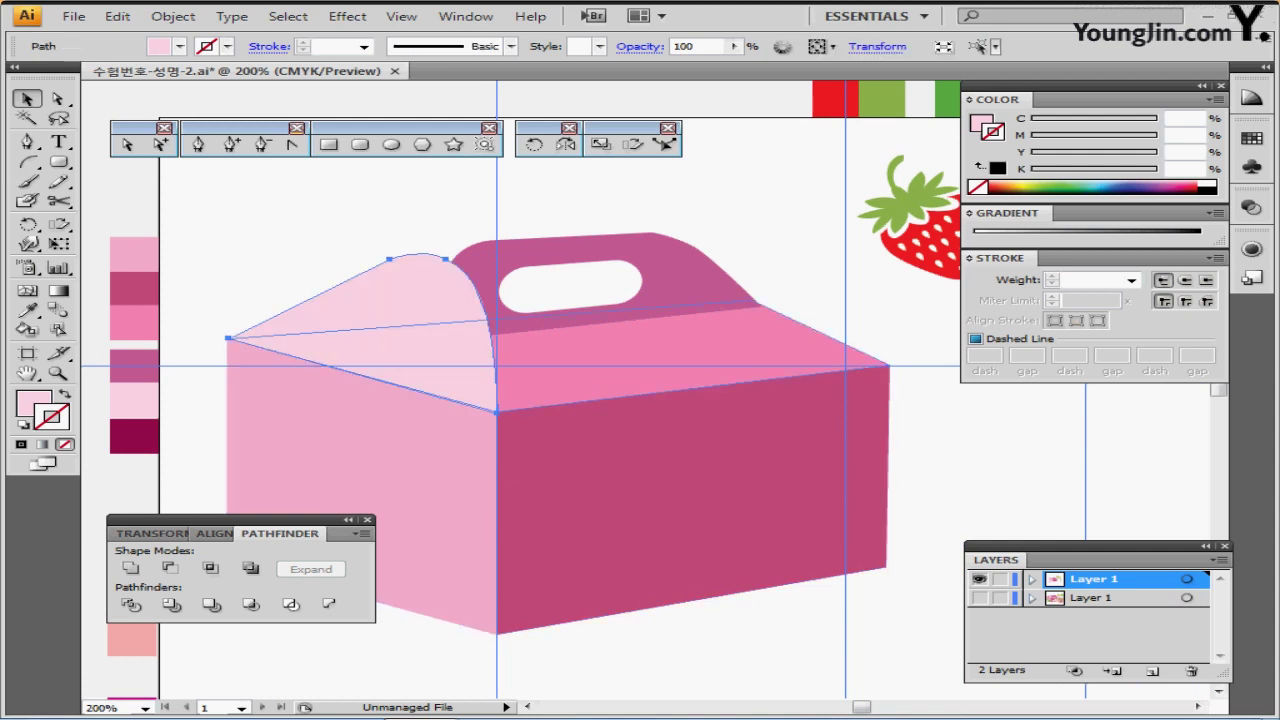
{"action": "key", "text": "ctrl+s"}
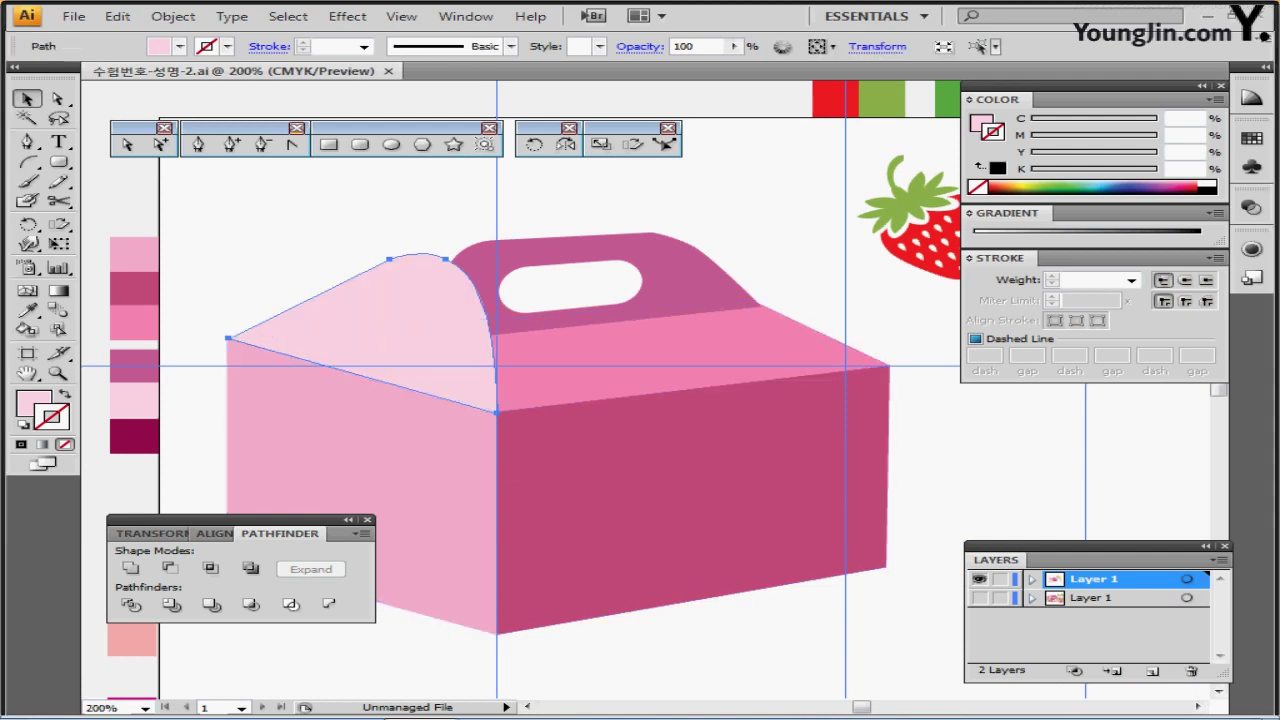
{"action": "left_click_drag", "start_coordinate": [520, 390], "coordinate": [488, 371]}
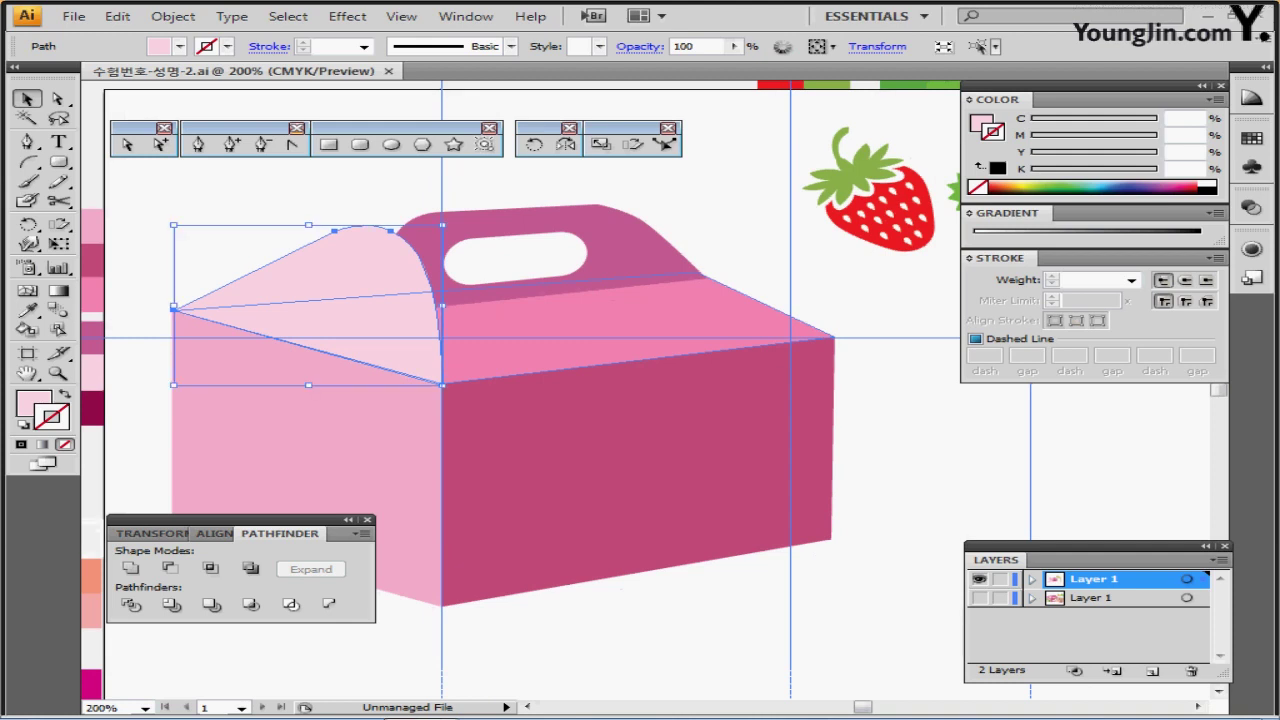
- Draw an 11 × 10 mm rounded rectangle with a 2 mm corner radius over the right end of the box handle
{"action": "left_click", "coordinate": [360, 144]}
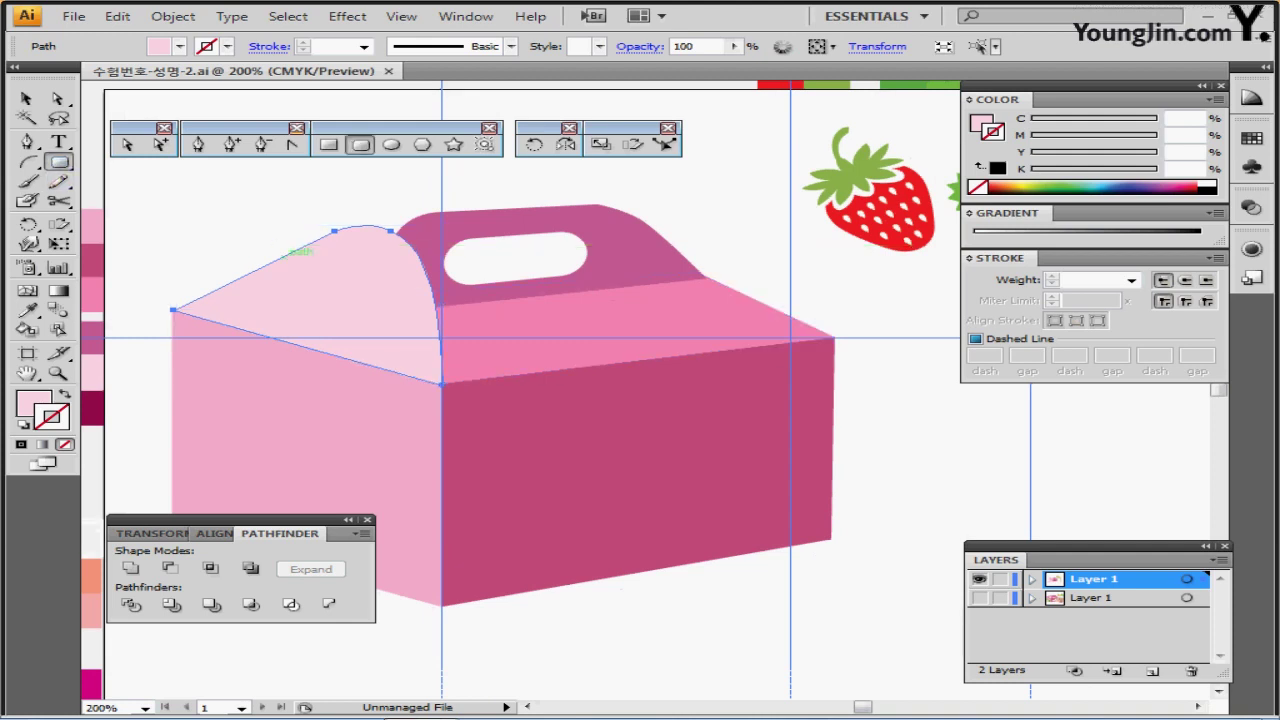
{"action": "left_click_drag", "start_coordinate": [232, 251], "coordinate": [280, 255]}
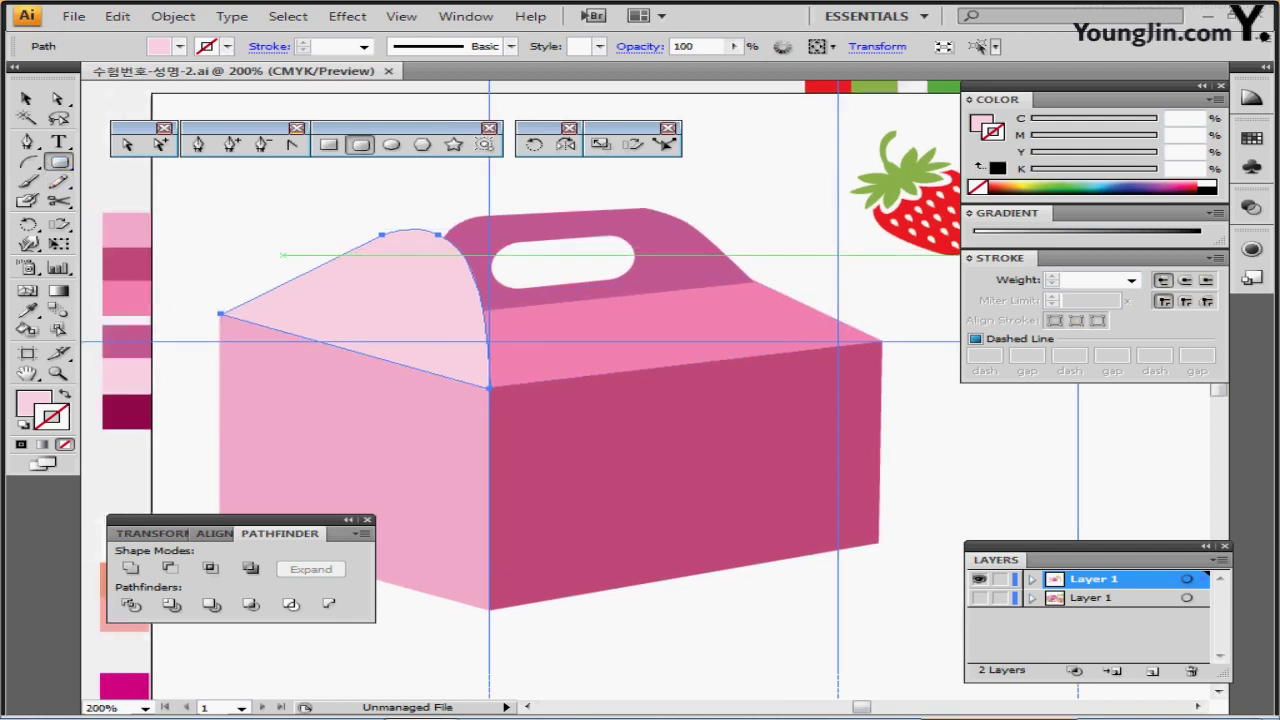
{"action": "left_click", "coordinate": [669, 255]}
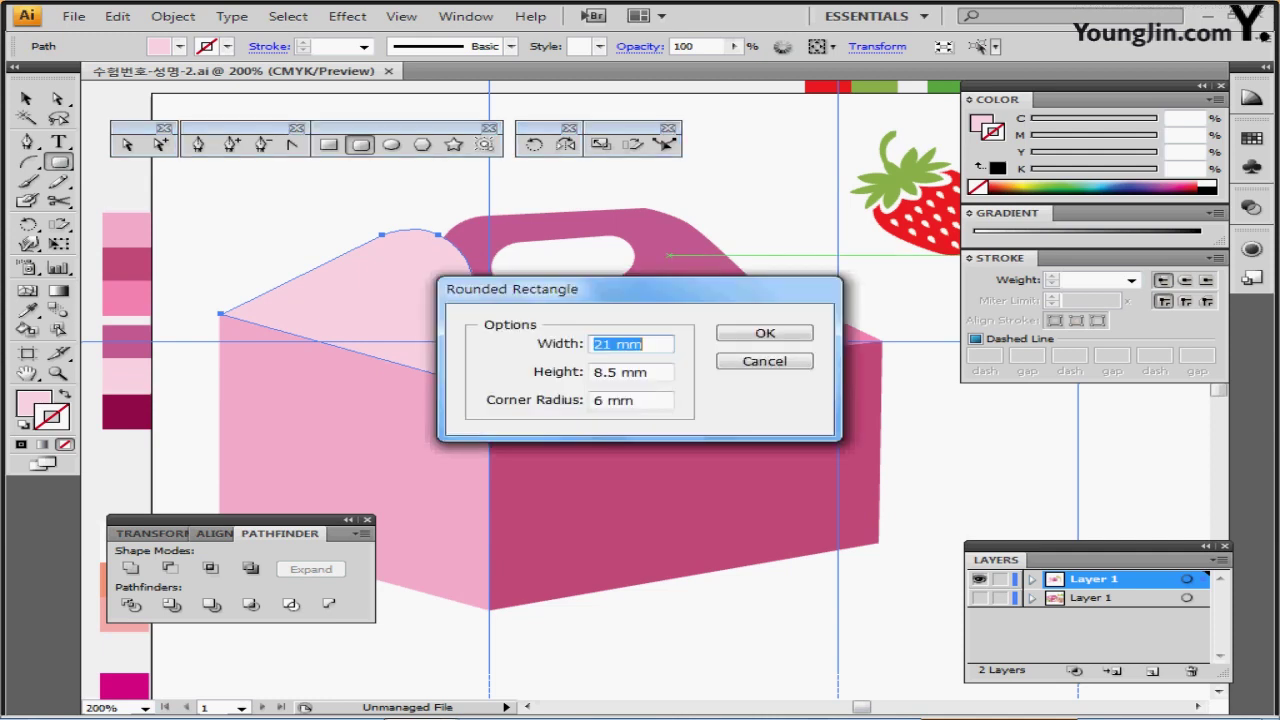
{"action": "type", "text": "11"}
{"action": "key", "text": "Tab"}
{"action": "type", "text": "10"}
{"action": "key", "text": "Tab"}
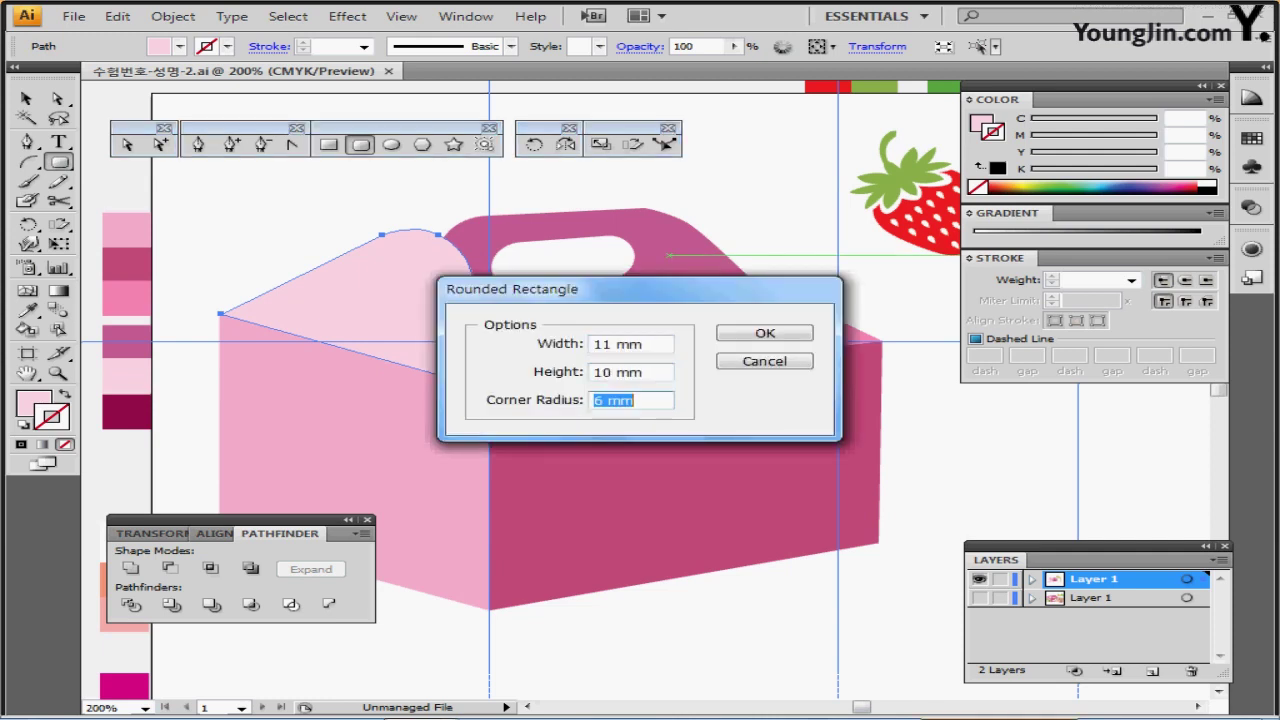
{"action": "type", "text": "2"}
{"action": "key", "text": "Return"}
{"action": "left_click_drag", "start_coordinate": [721, 285], "coordinate": [745, 262]}
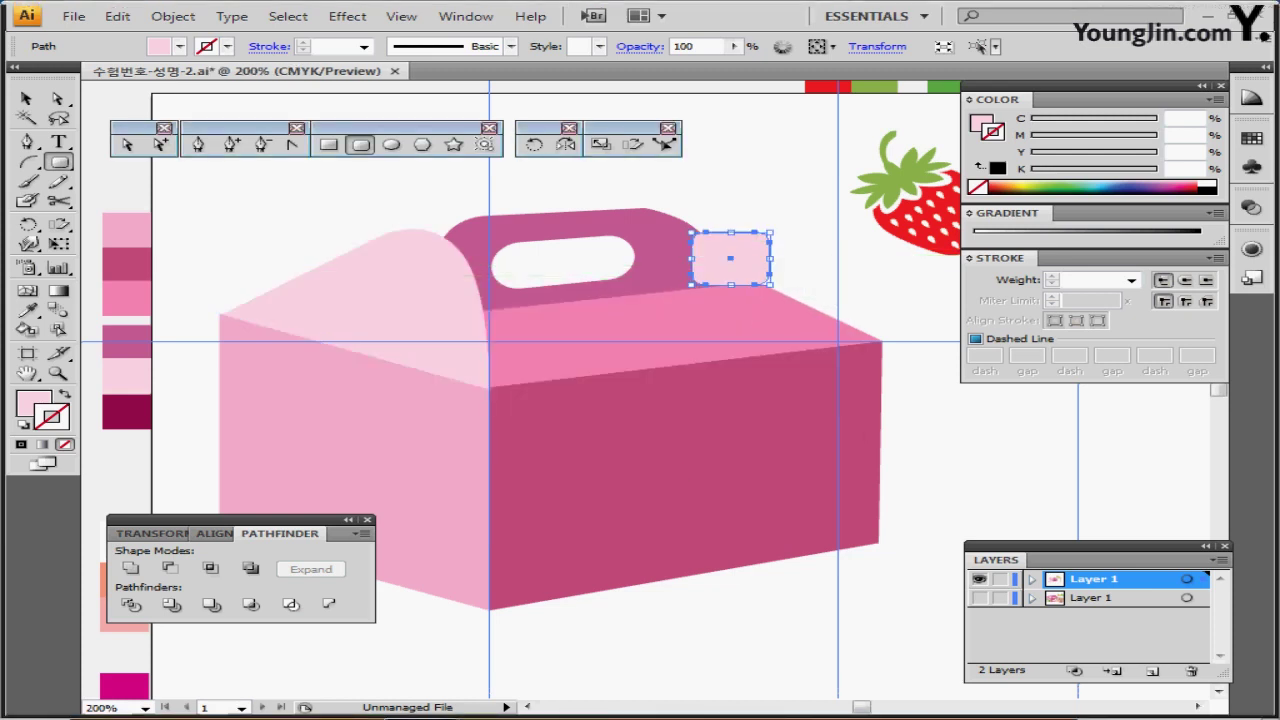
{"action": "key", "text": "Up"}
- Fill the small rounded rectangle with the handle's purple-pink sampled from the reference artwork, hide the reference layer, and save
{"action": "key", "text": "a"}
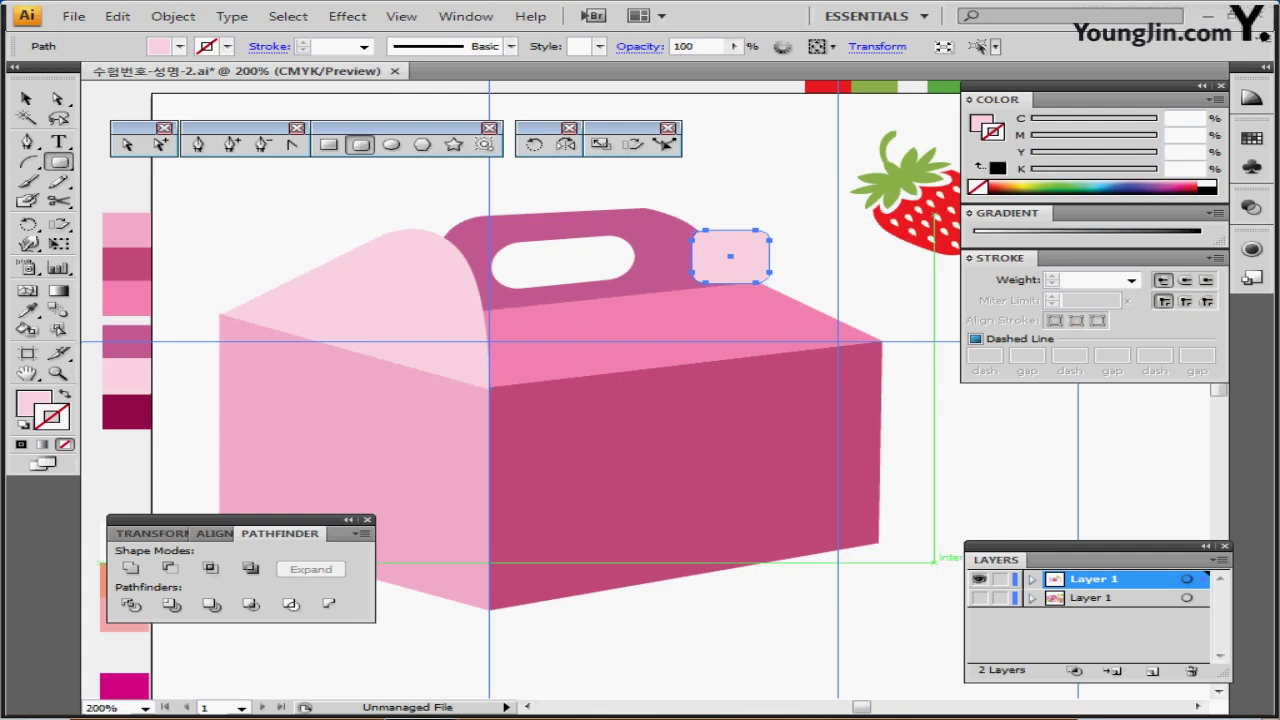
{"action": "key", "text": "ctrl+y"}
{"action": "left_click", "coordinate": [979, 598]}
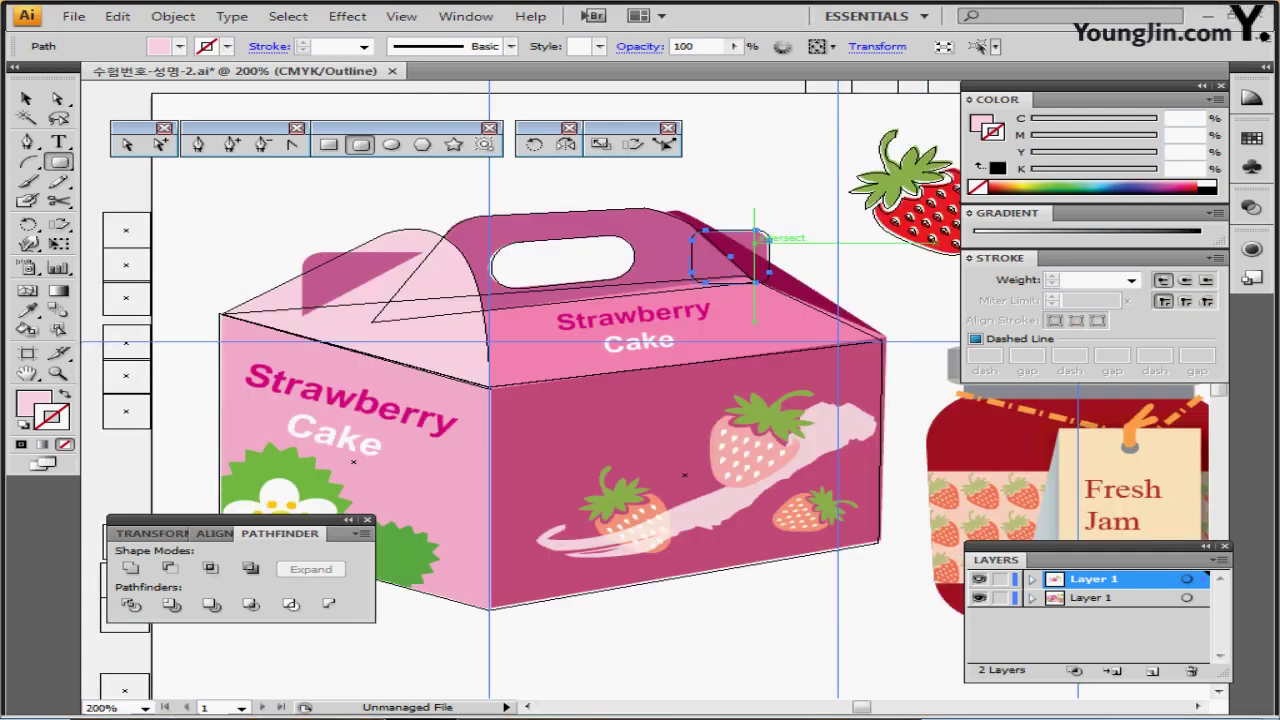
{"action": "key", "text": "i"}
{"action": "left_click", "coordinate": [748, 241]}
{"action": "key", "text": "v"}
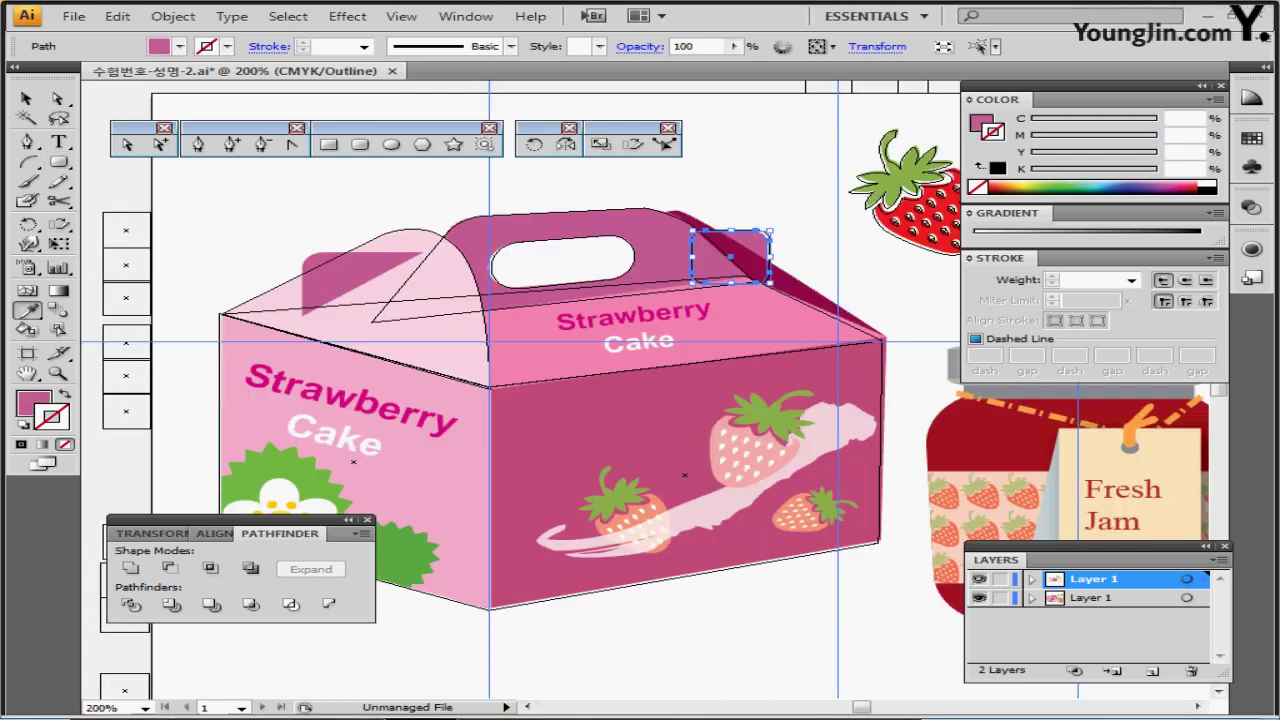
{"action": "key", "text": "ctrl+y"}
{"action": "key", "text": "ctrl+y"}
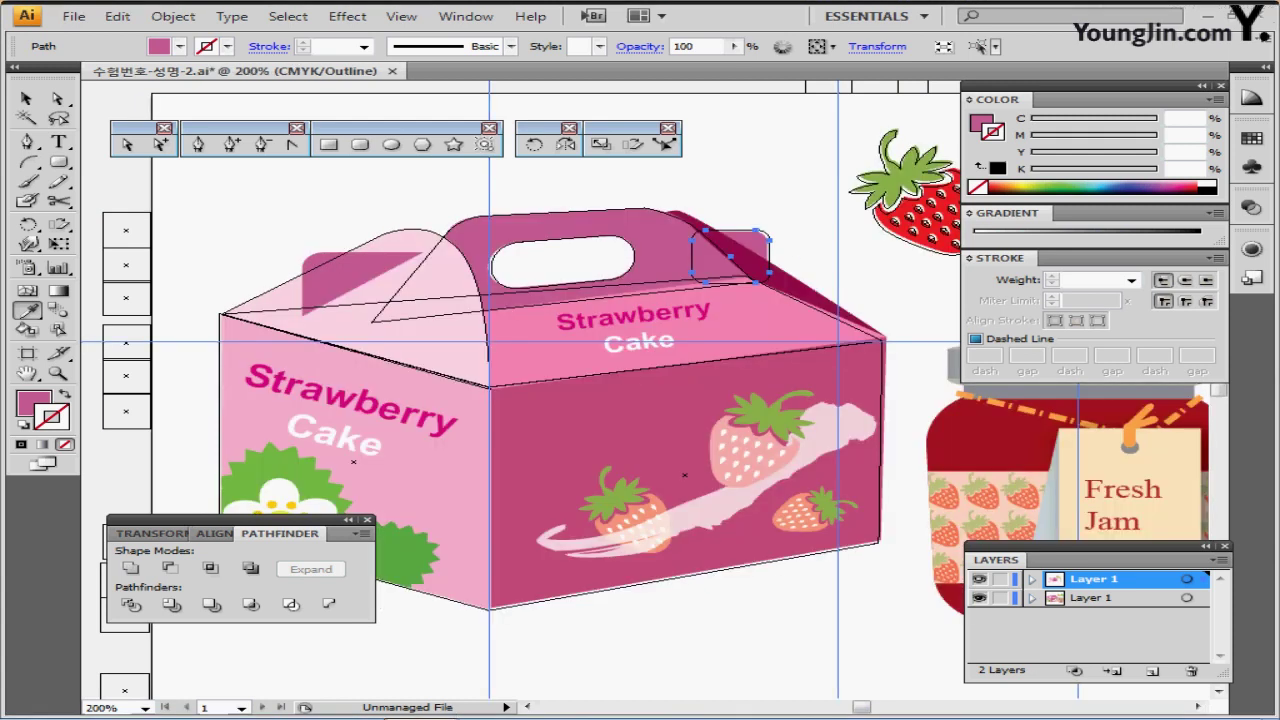
{"action": "key", "text": "ctrl+y"}
{"action": "left_click", "coordinate": [979, 598]}
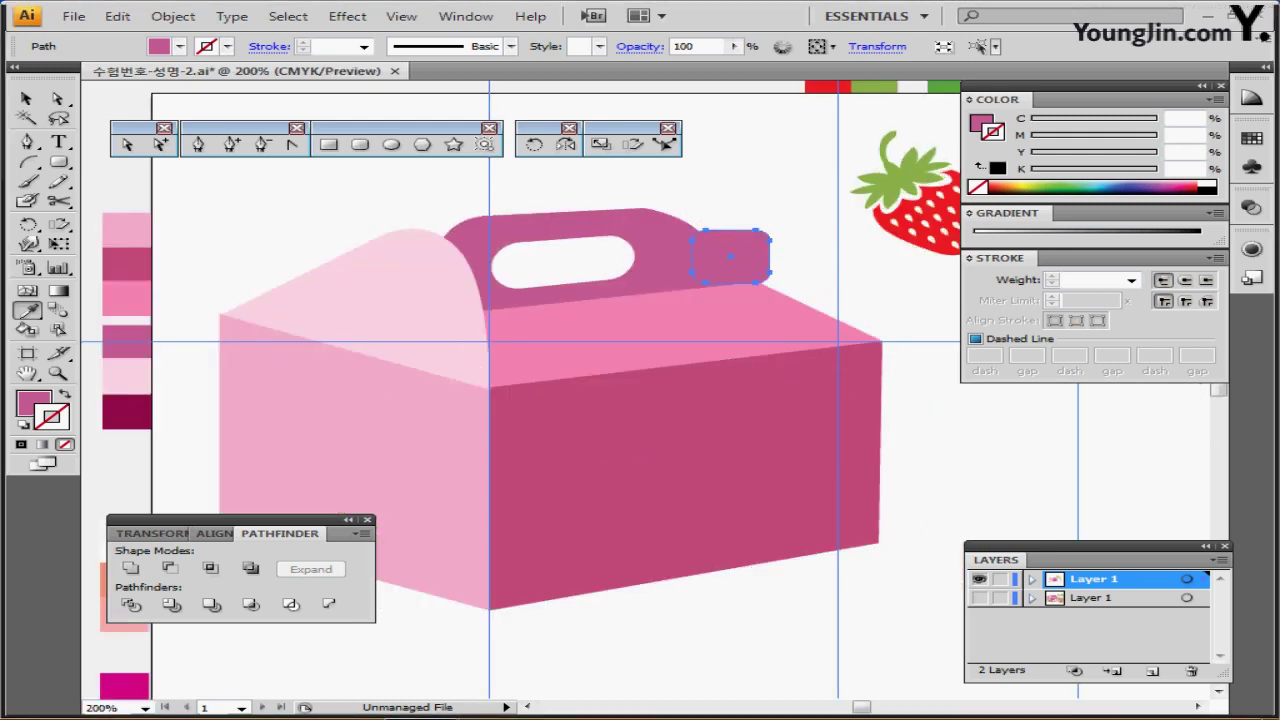
{"action": "left_click_drag", "start_coordinate": [700, 322], "coordinate": [610, 343]}
{"action": "key", "text": "ctrl+s"}
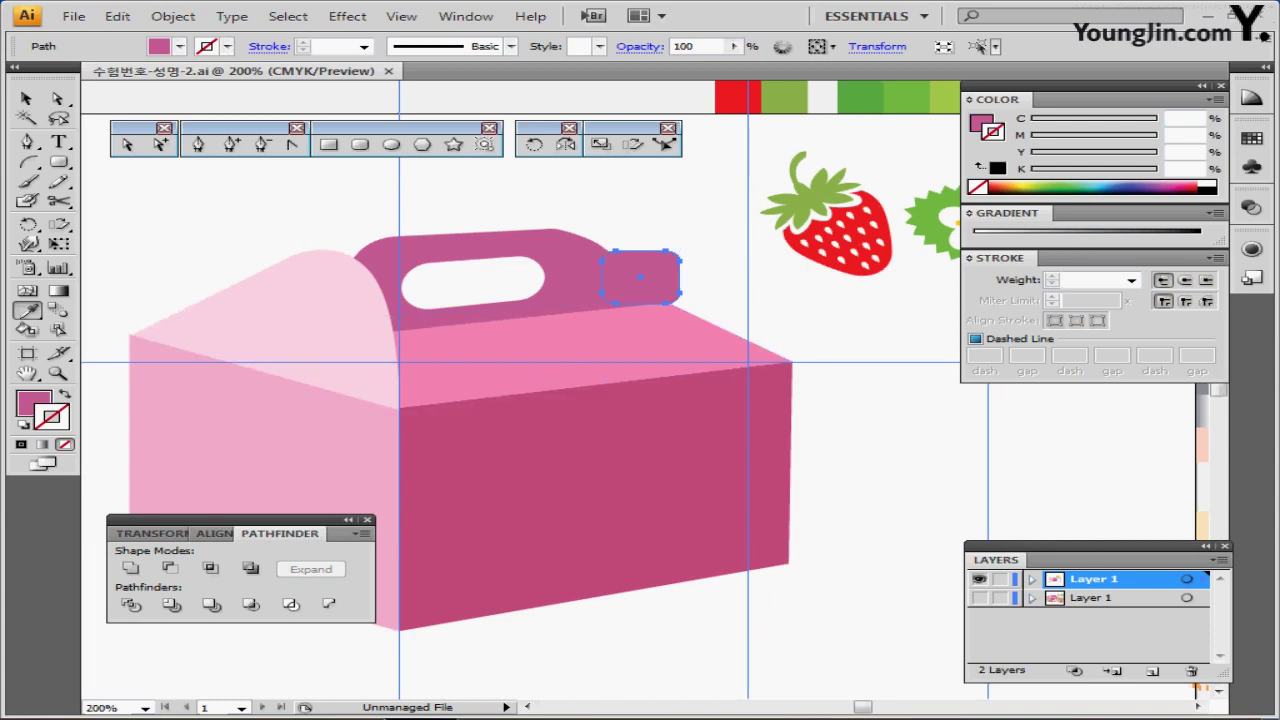
- Copy the dark maroon side flap from the reference layer and paste it in place on the working layer, with the reference hidden
{"action": "left_click", "coordinate": [979, 597]}
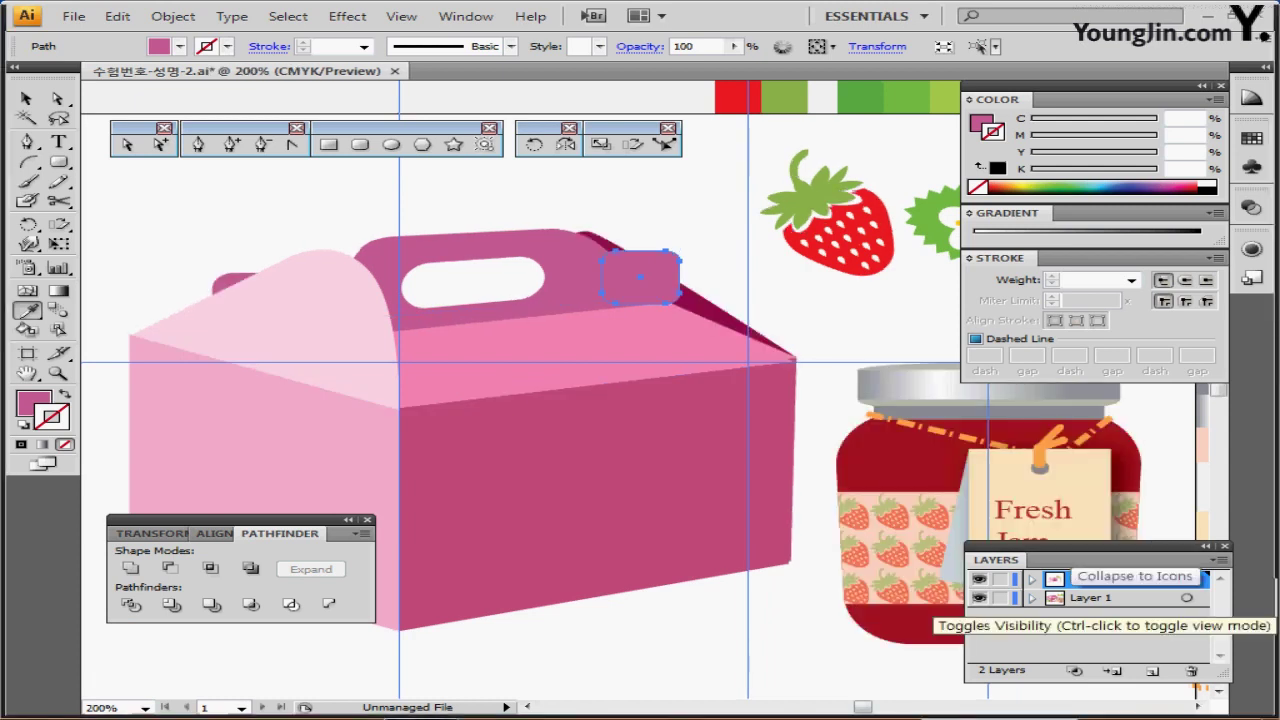
{"action": "left_click", "coordinate": [750, 322]}
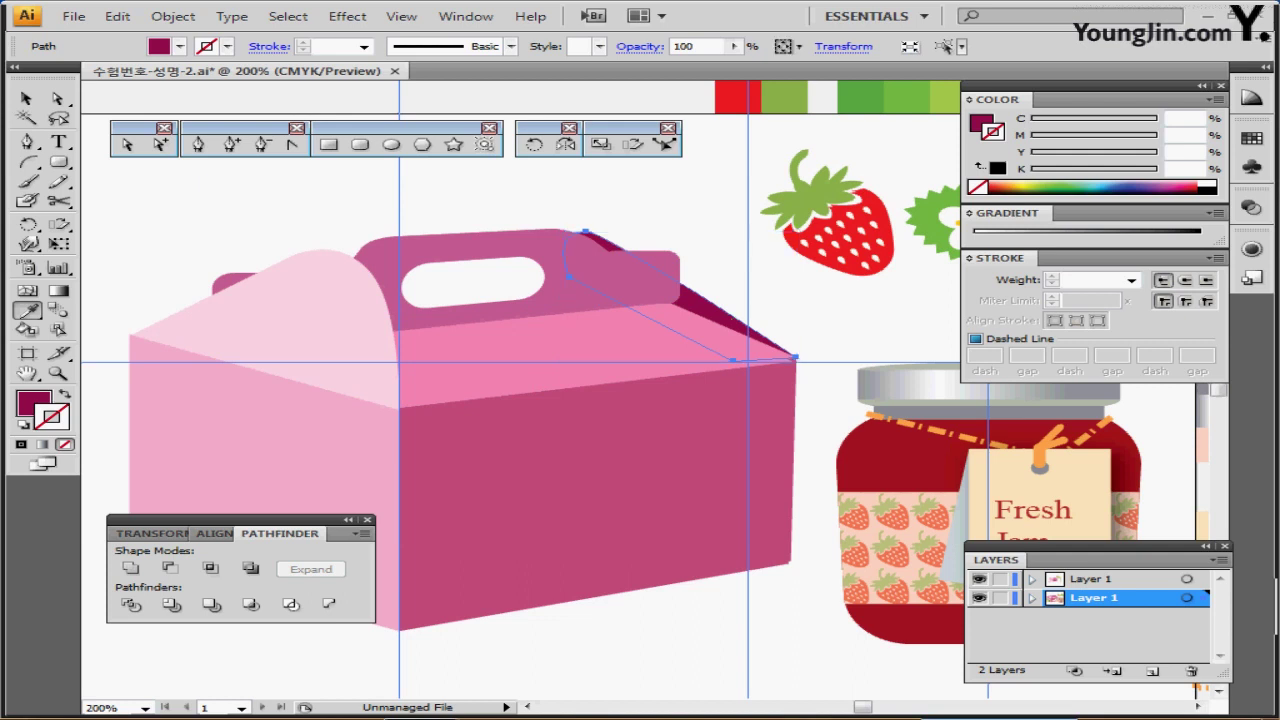
{"action": "left_click", "coordinate": [979, 597]}
{"action": "left_click", "coordinate": [1094, 579]}
{"action": "key", "text": "ctrl+f"}
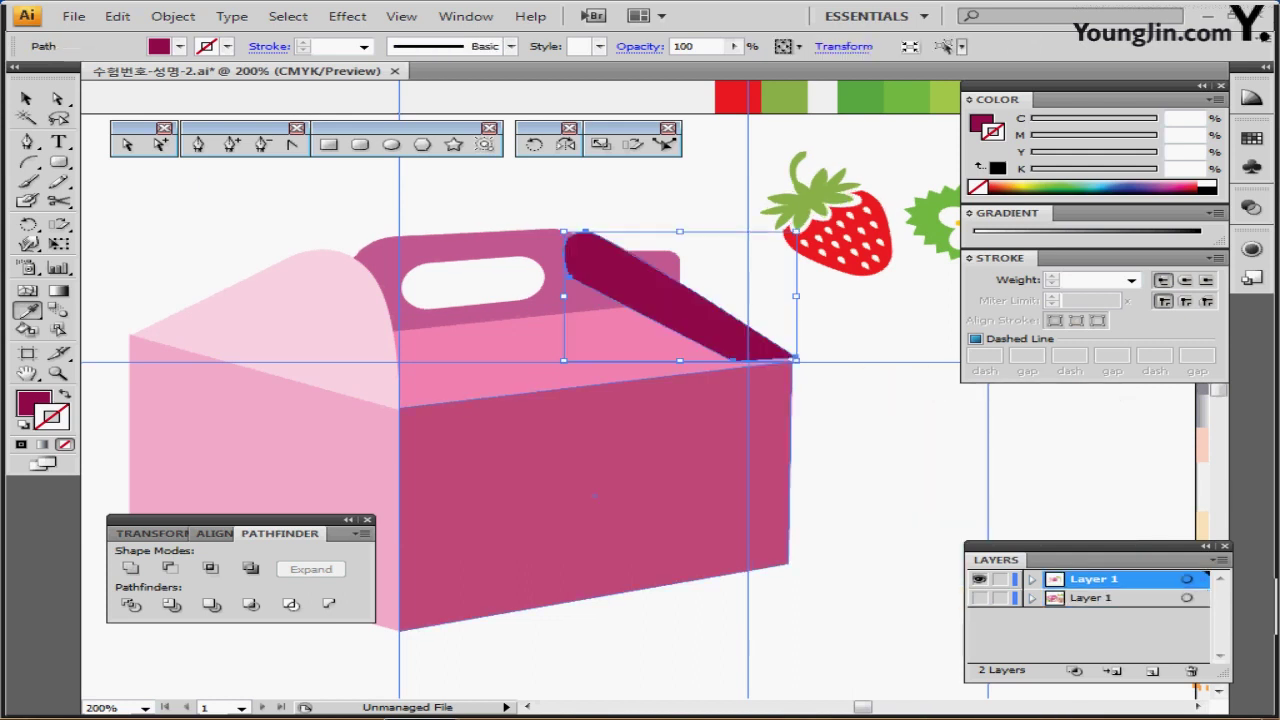
{"action": "key", "text": "ctrl+shift+a"}
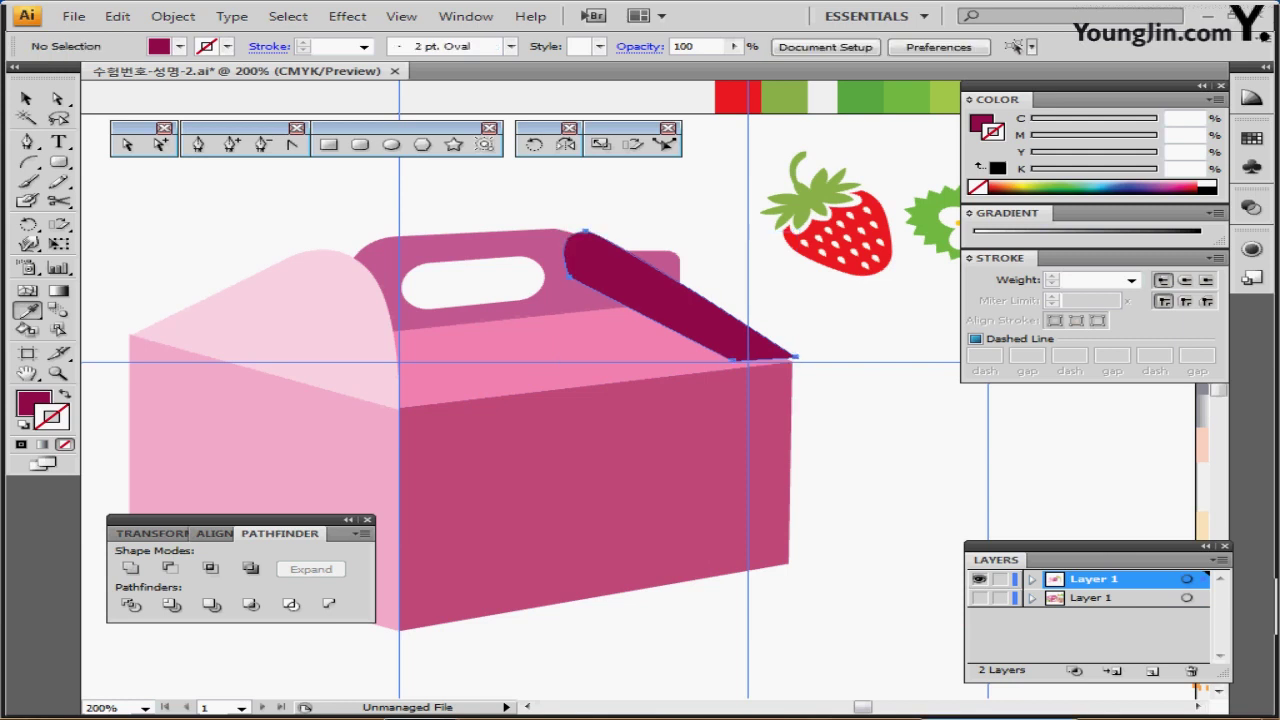
- Send the maroon side flap backward behind the handle and the pink lid panel
{"action": "left_click", "coordinate": [685, 298], "text": "ctrl"}
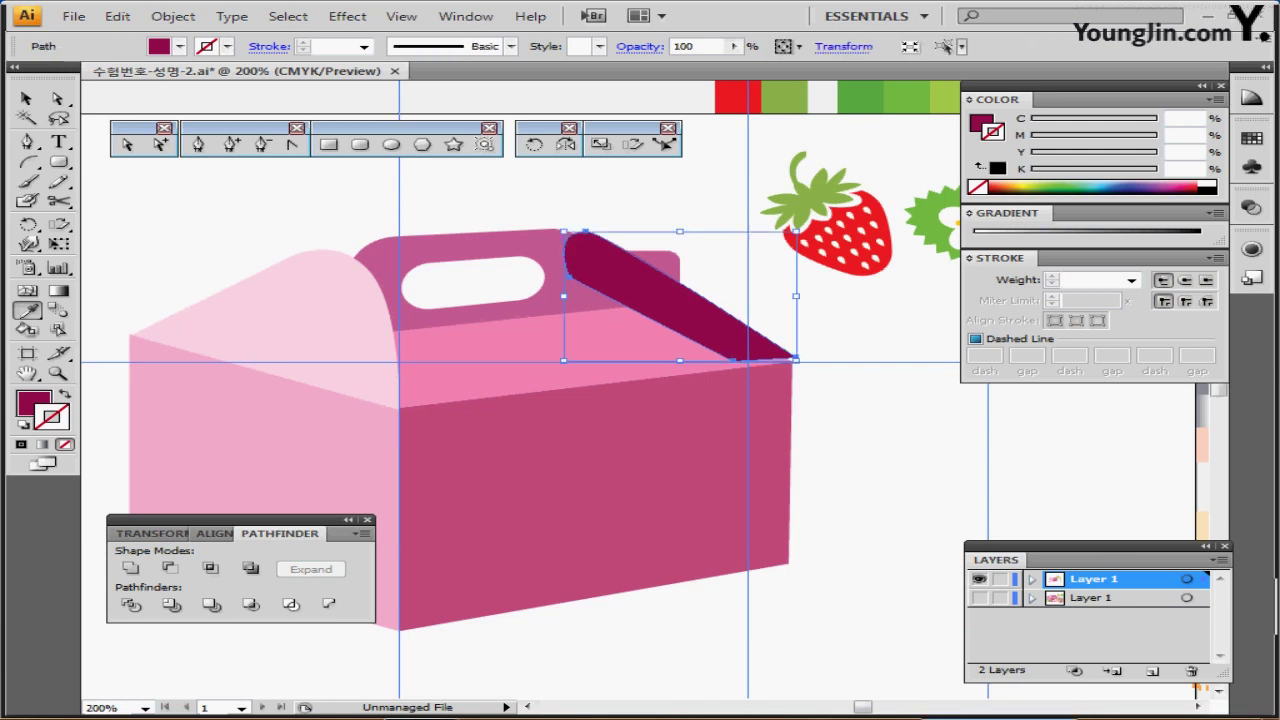
{"action": "key", "text": "ctrl+bracketleft"}
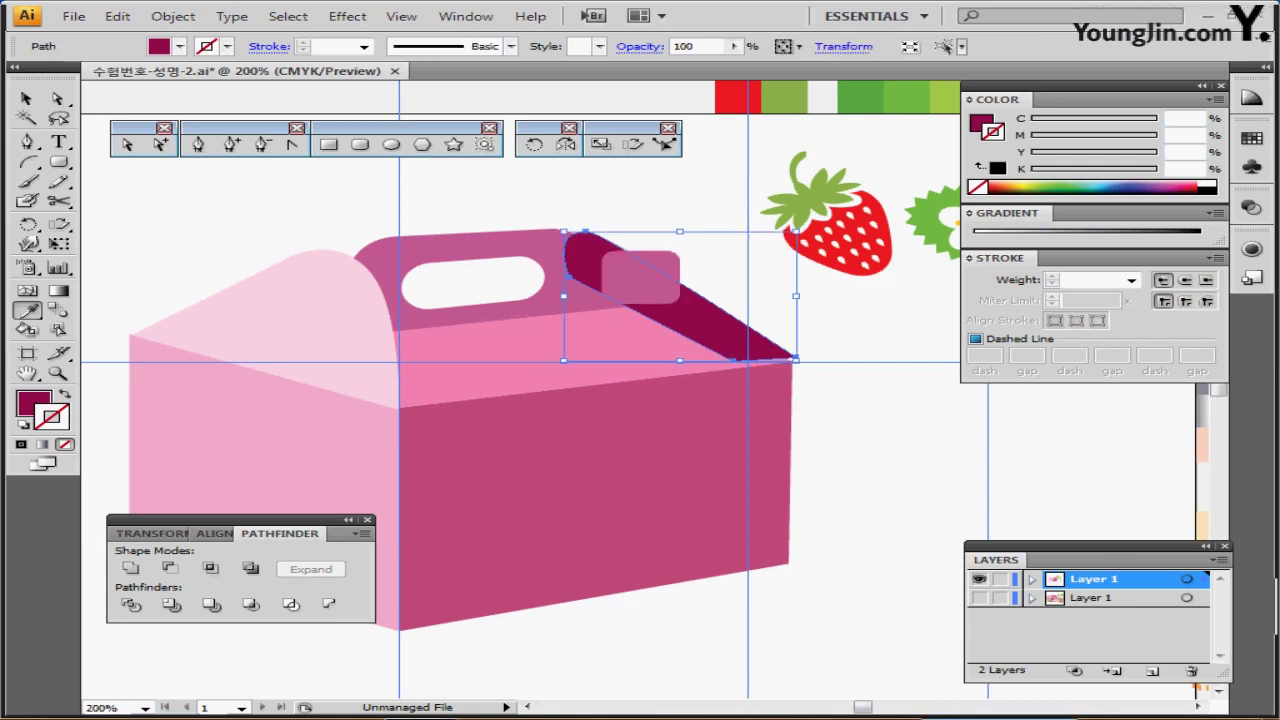
{"action": "key", "text": "ctrl+bracketleft"}
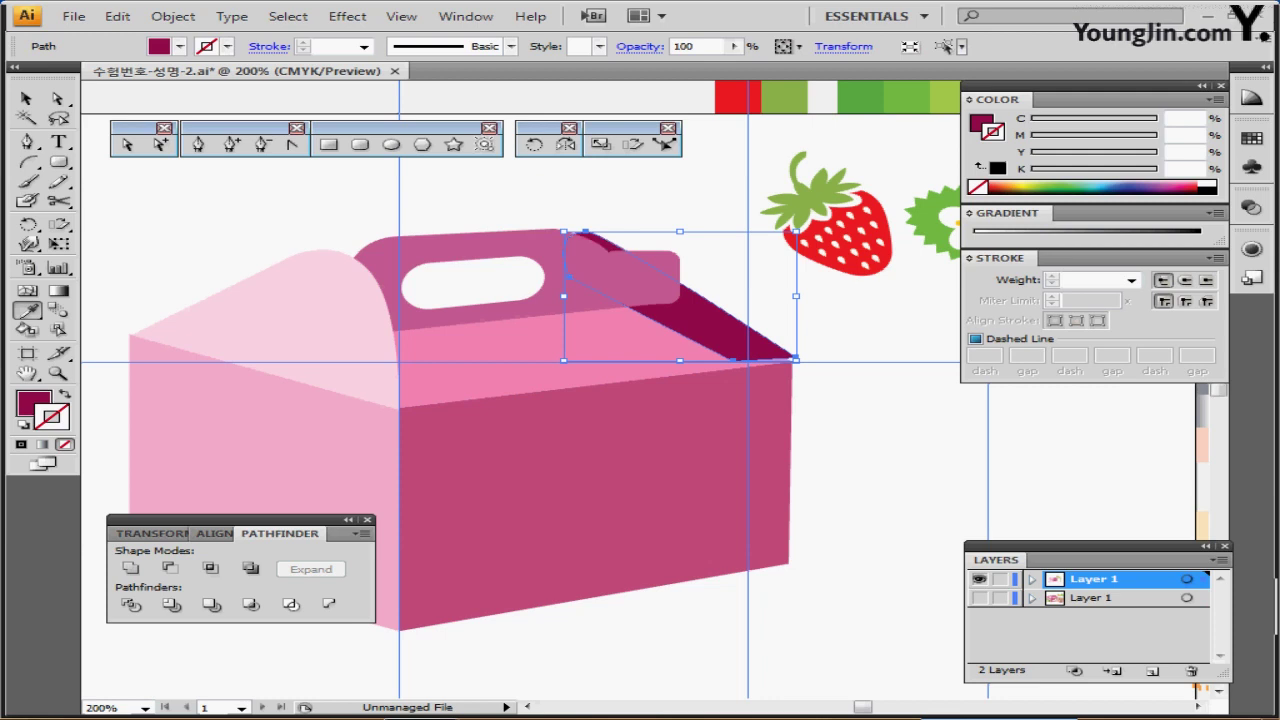
{"action": "left_click", "coordinate": [655, 276], "text": "ctrl+shift"}
{"action": "key", "text": "ctrl+bracketleft"}
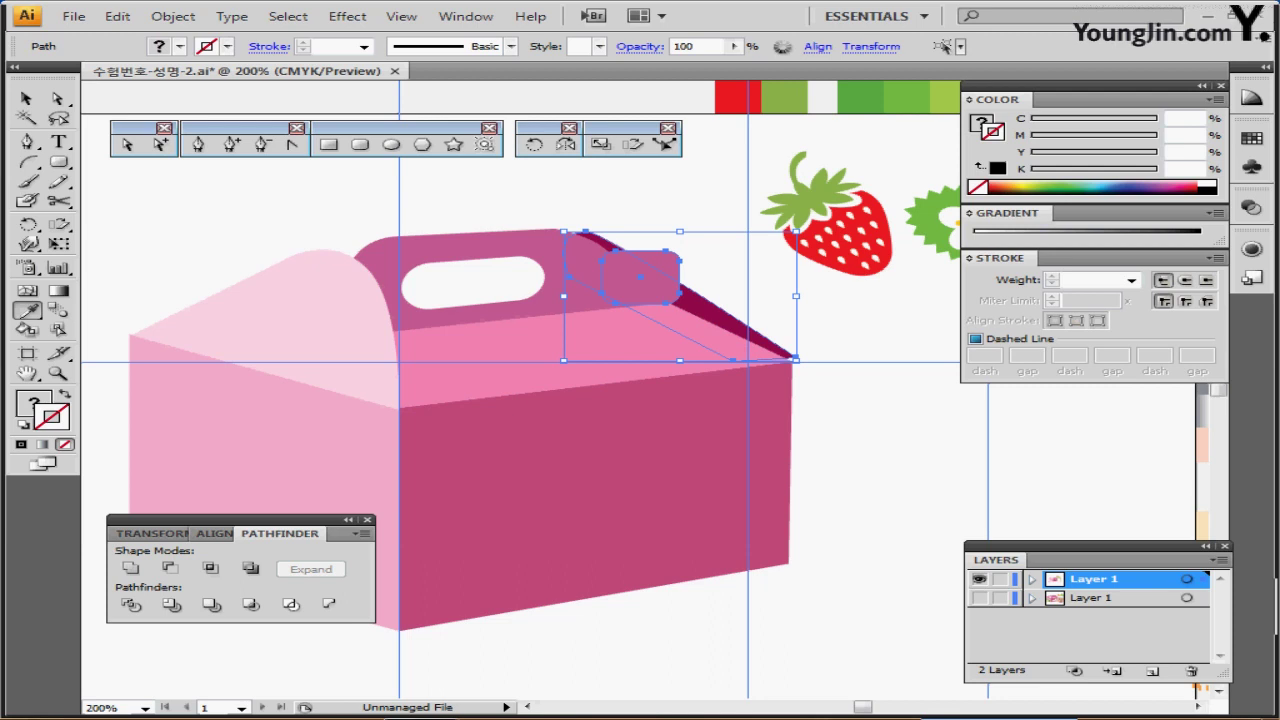
- Send the small rounded rectangle backward behind the maroon side flap and deselect it
{"action": "key", "text": "ctrl+shift+a"}
{"action": "left_click", "coordinate": [650, 276]}
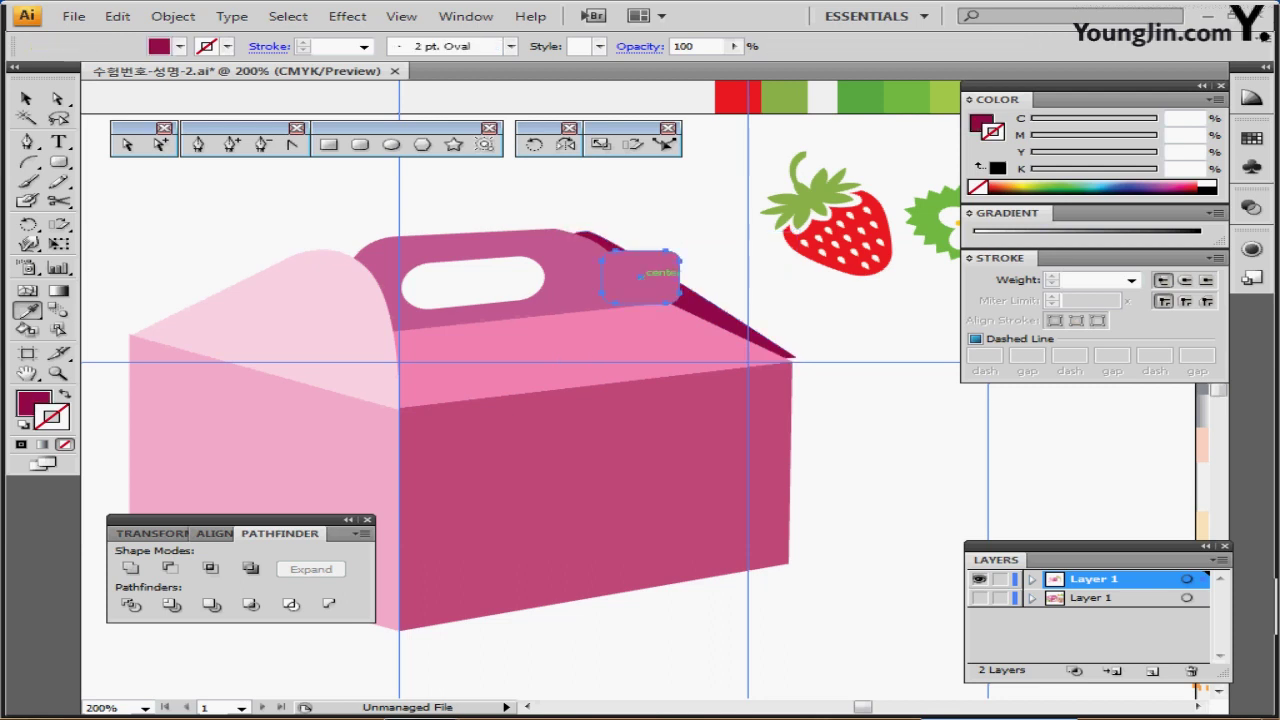
{"action": "key", "text": "ctrl+bracketleft"}
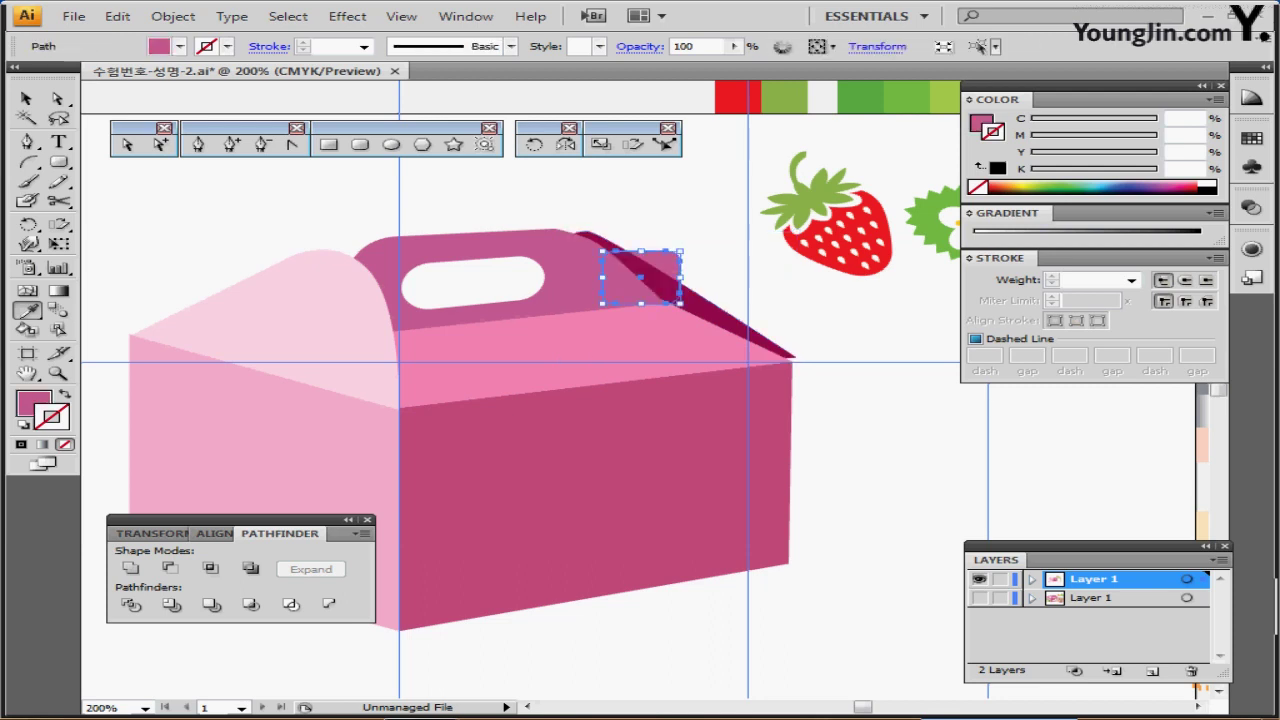
{"action": "key", "text": "ctrl+shift+a"}
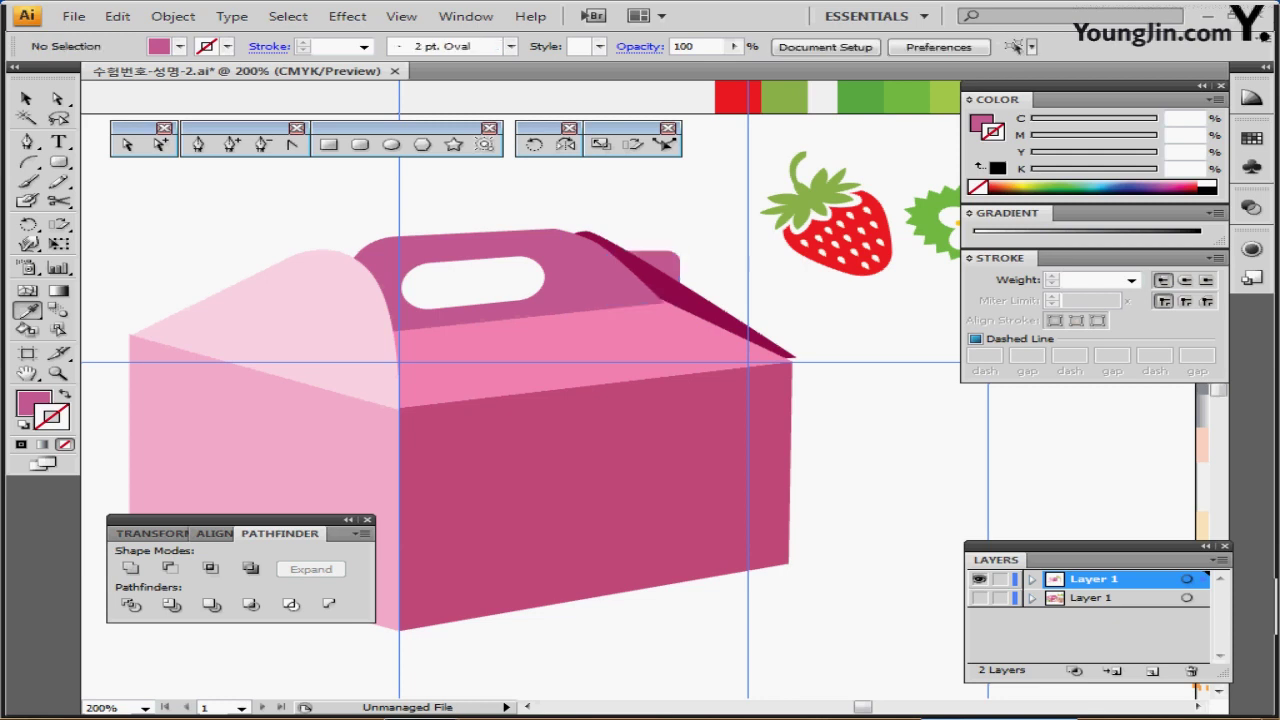
- Nudge the maroon flap slightly so its tip meets the box's right corner, and save the file
{"action": "left_click", "coordinate": [748, 315]}
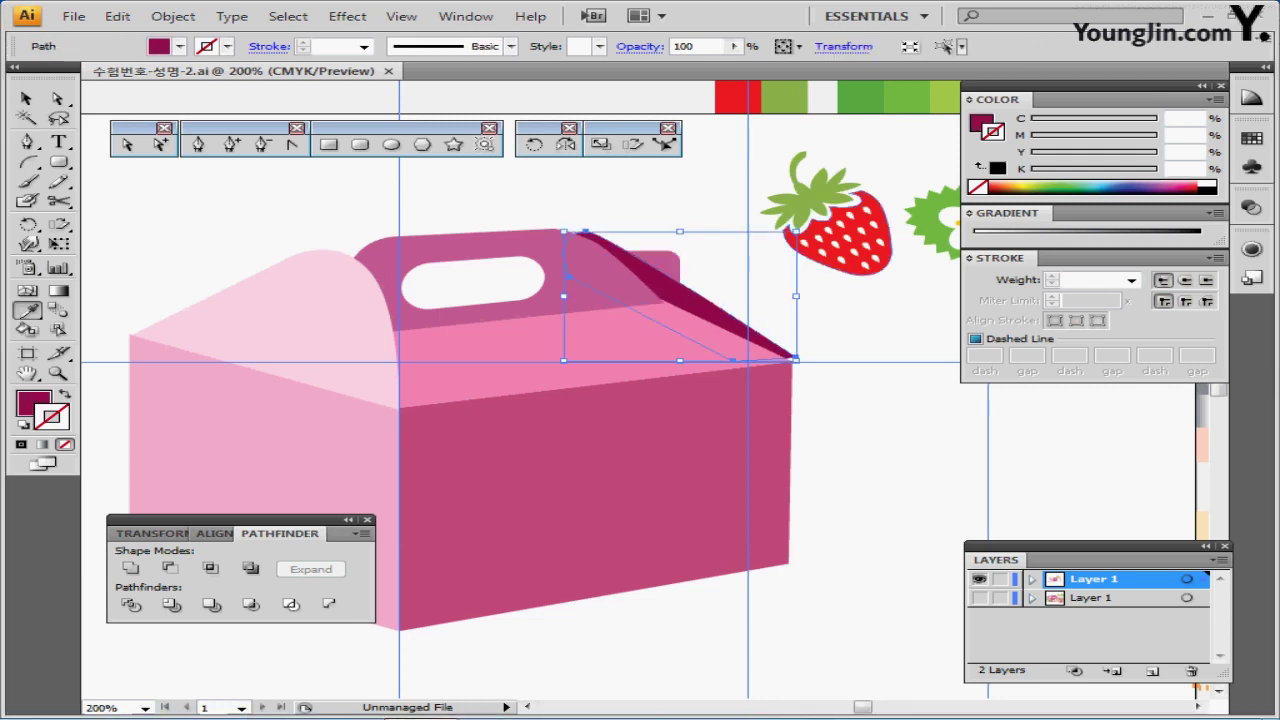
{"action": "key", "text": "ctrl+shift+a"}
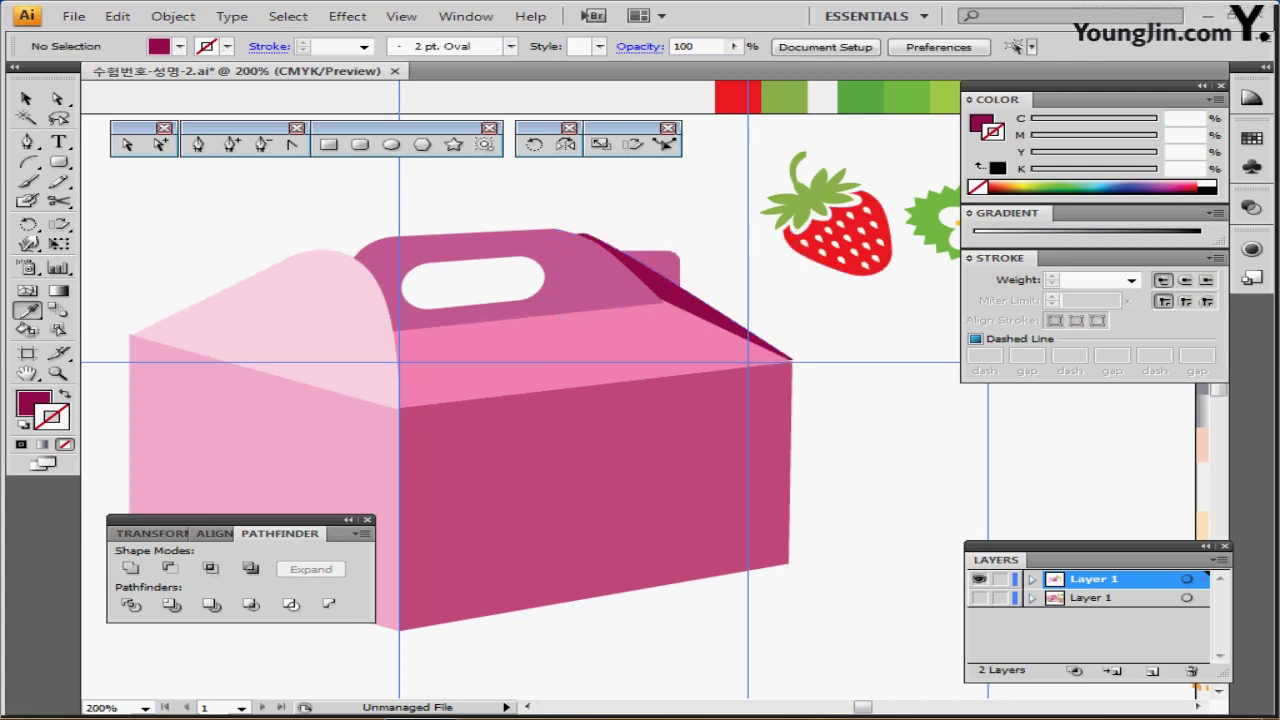
{"action": "left_click", "coordinate": [718, 308]}
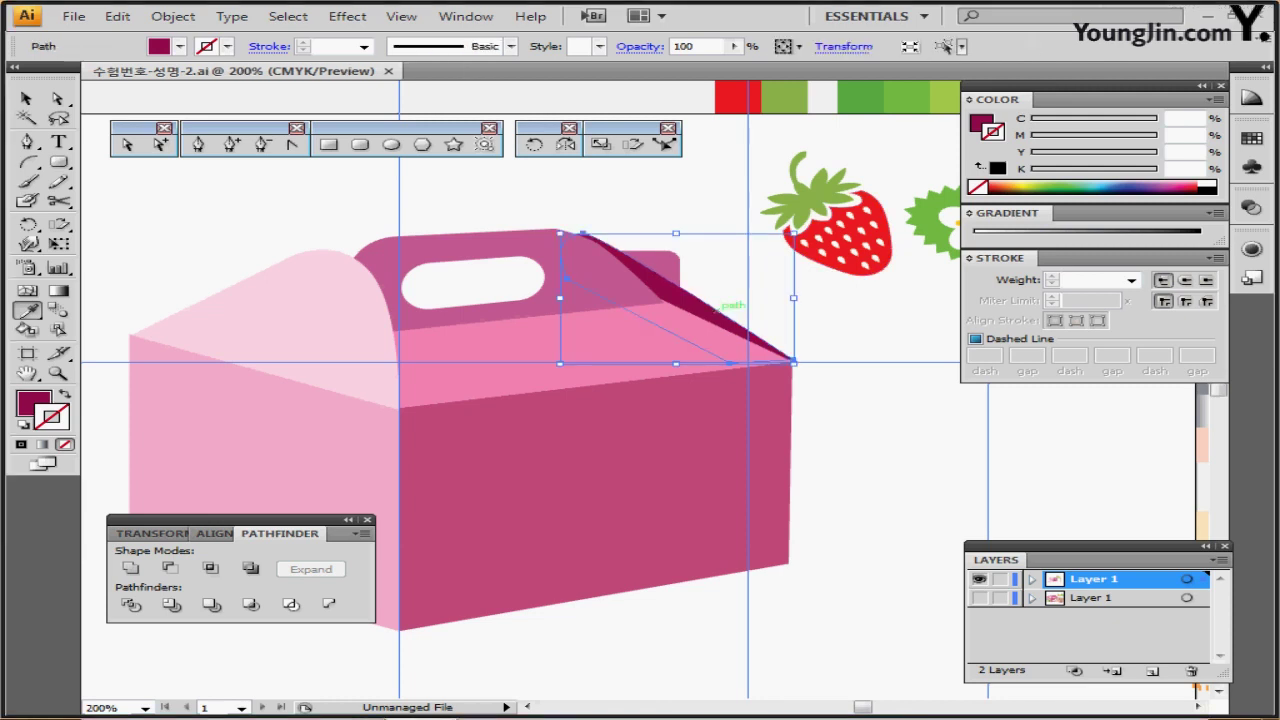
{"action": "left_click_drag", "start_coordinate": [690, 330], "coordinate": [817, 323]}
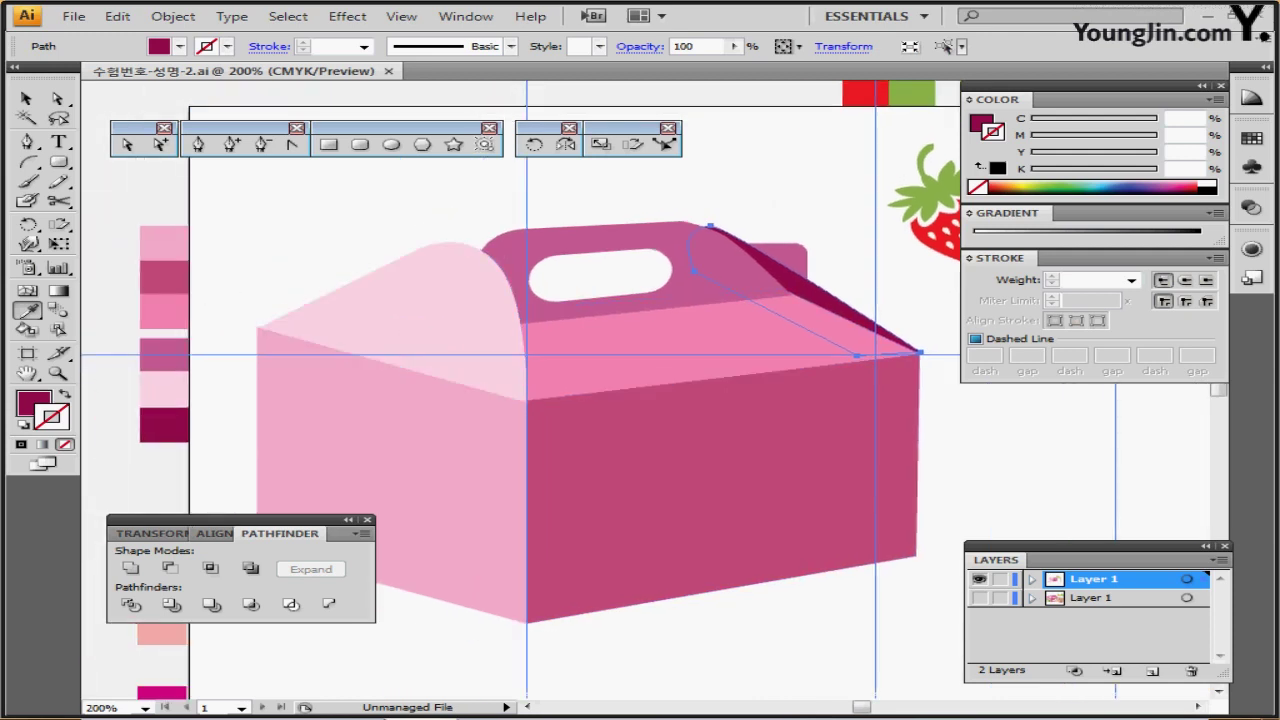
{"action": "key", "text": "ctrl+shift+a"}
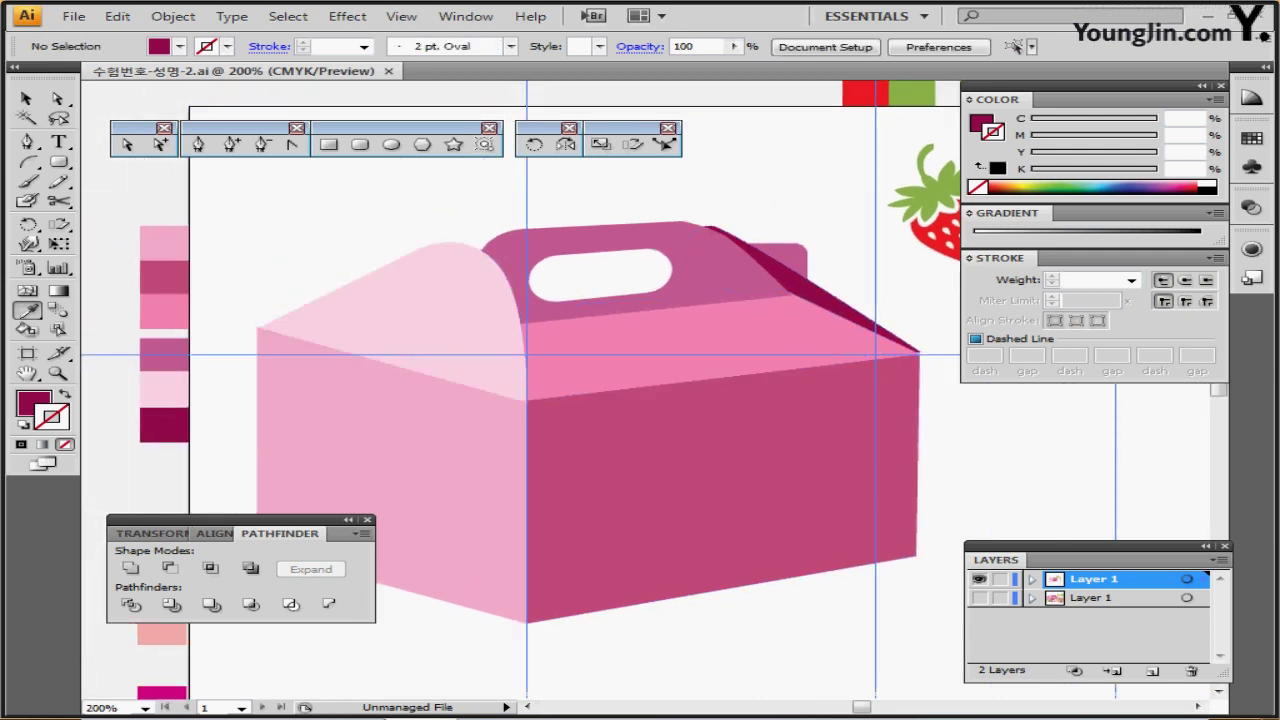
- Draw a 20 × 15 mm rounded rectangle over the light pink left flap of the box
{"action": "left_click", "coordinate": [328, 145]}
{"action": "left_click", "coordinate": [360, 144]}
{"action": "left_click", "coordinate": [342, 278]}
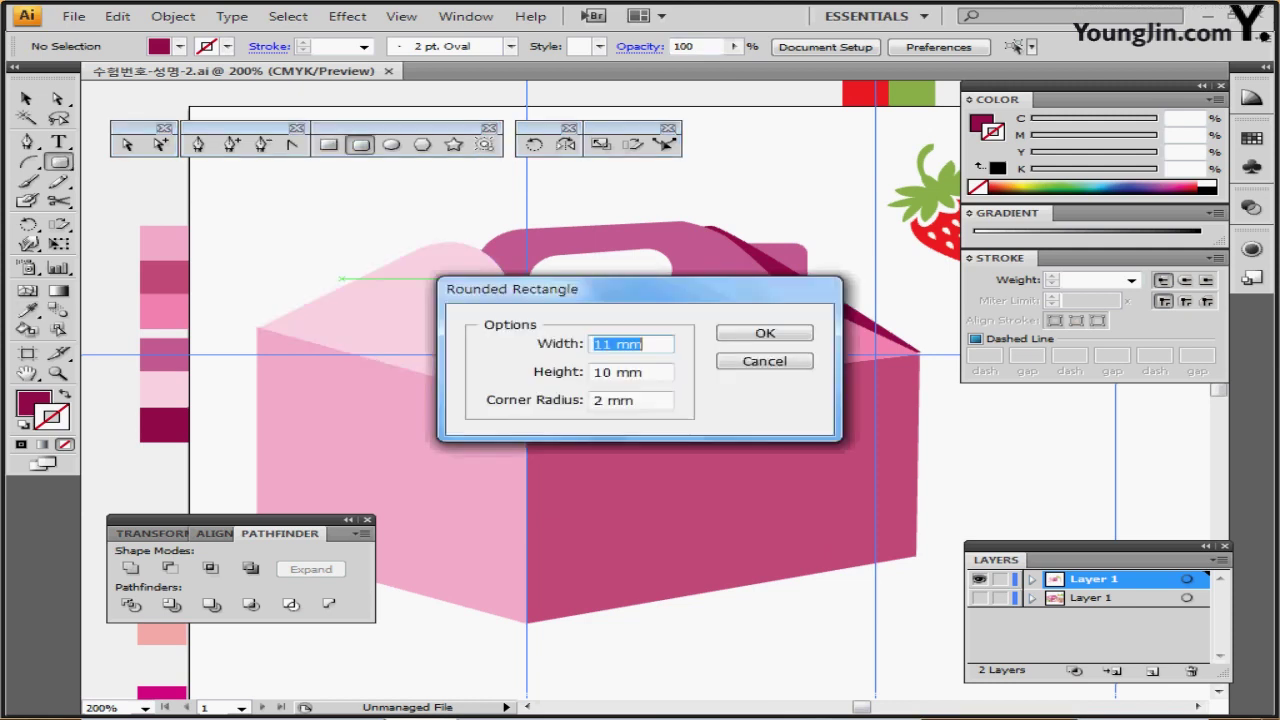
{"action": "type", "text": "20"}
{"action": "key", "text": "Tab"}
{"action": "type", "text": "15"}
{"action": "key", "text": "Tab"}
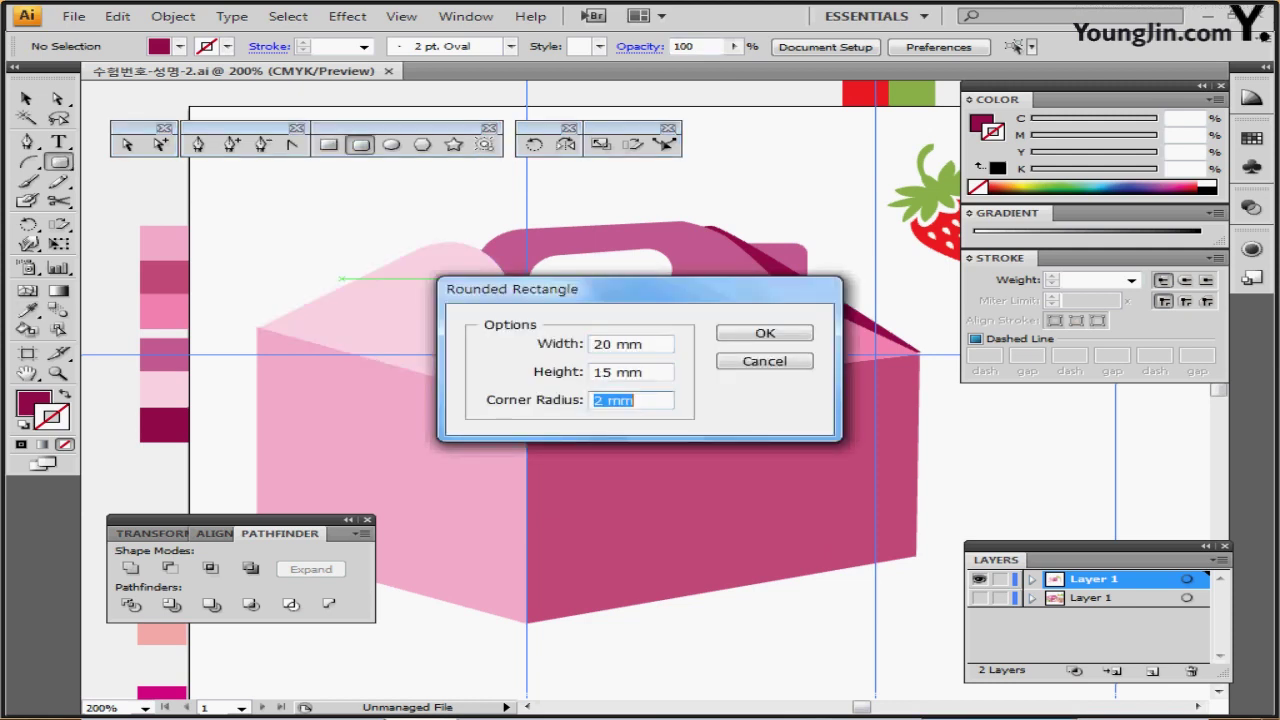
{"action": "key", "text": "Return"}
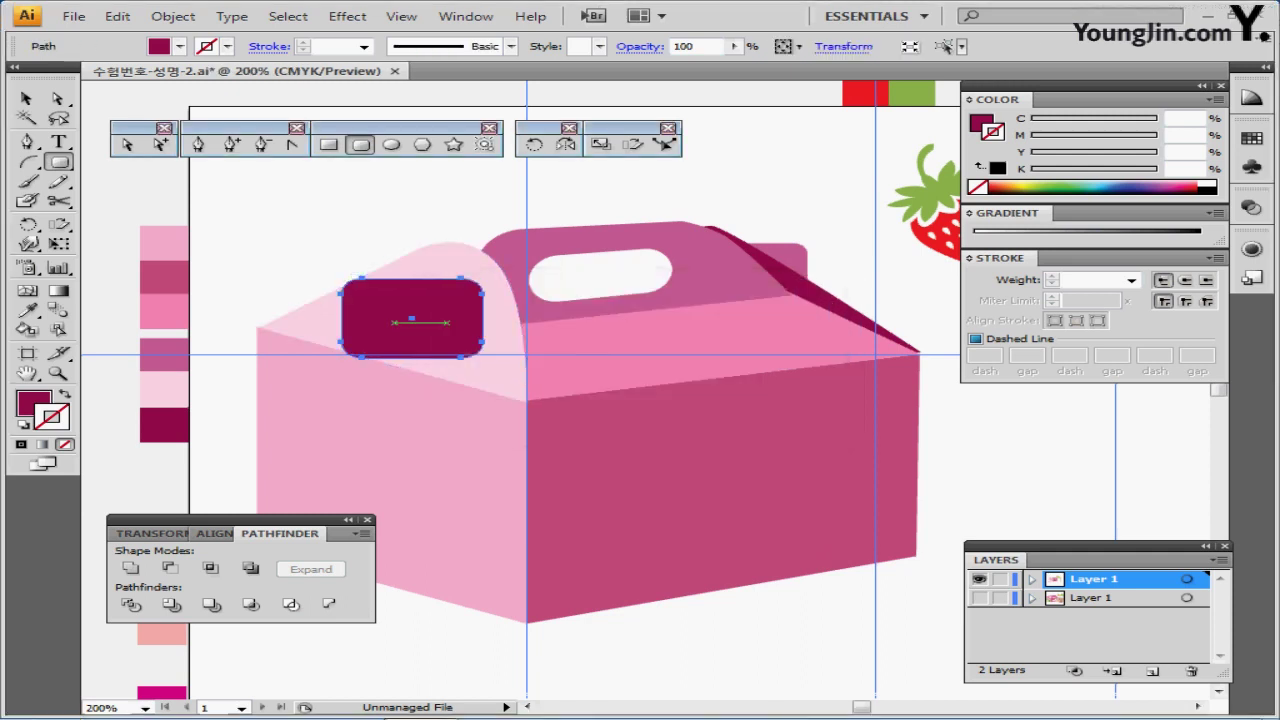
- Fill the large rounded rectangle with the purple-pink swatch and move it up and left on the light pink flap
{"action": "key", "text": "i"}
{"action": "left_click", "coordinate": [163, 352]}
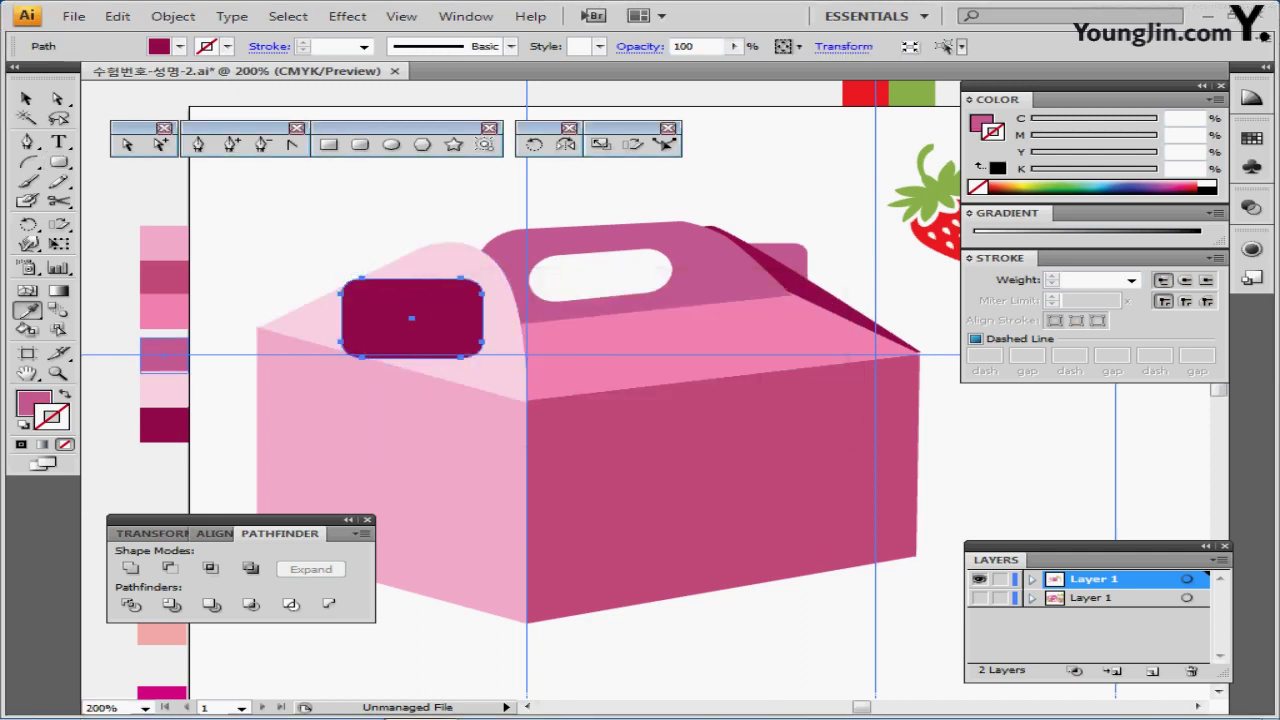
{"action": "left_click_drag", "start_coordinate": [412, 318], "coordinate": [388, 296]}
- Align the large rounded rectangle with the left tab of the reference artwork in outline view, and restore the preview without the reference
{"action": "key", "text": "ctrl+shift+b"}
{"action": "left_click", "coordinate": [979, 579], "text": "ctrl"}
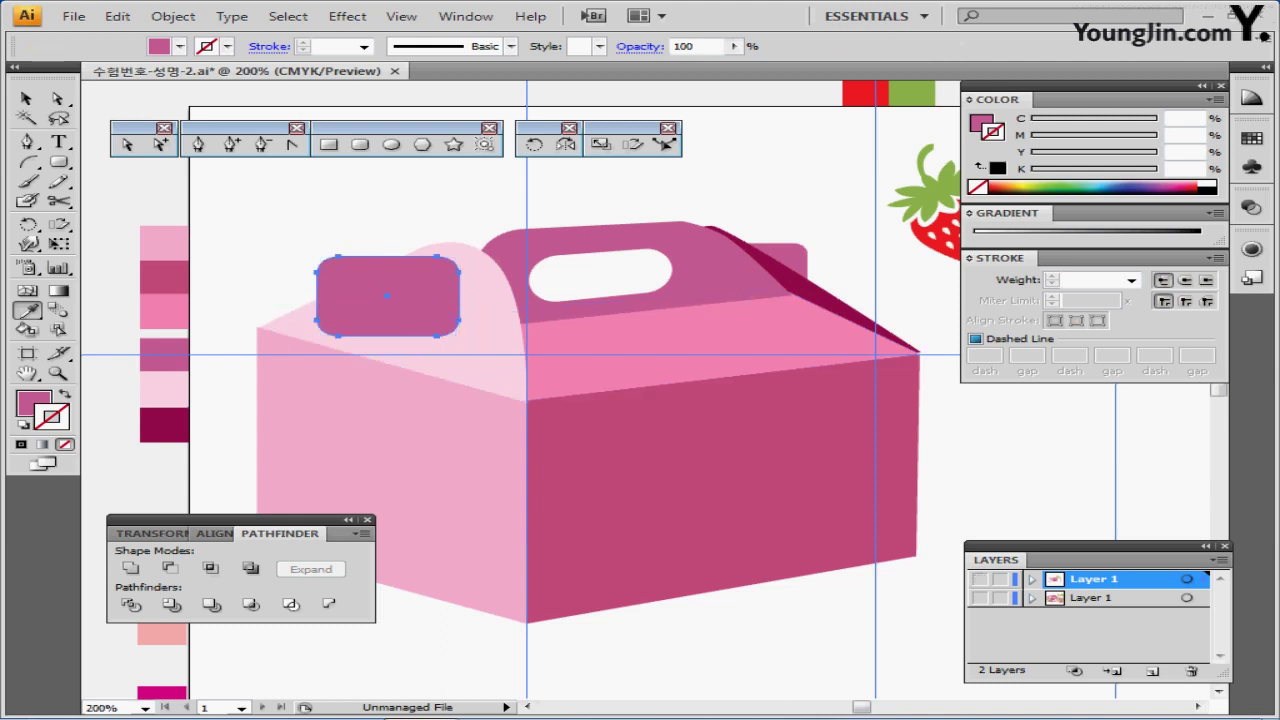
{"action": "left_click", "coordinate": [979, 598]}
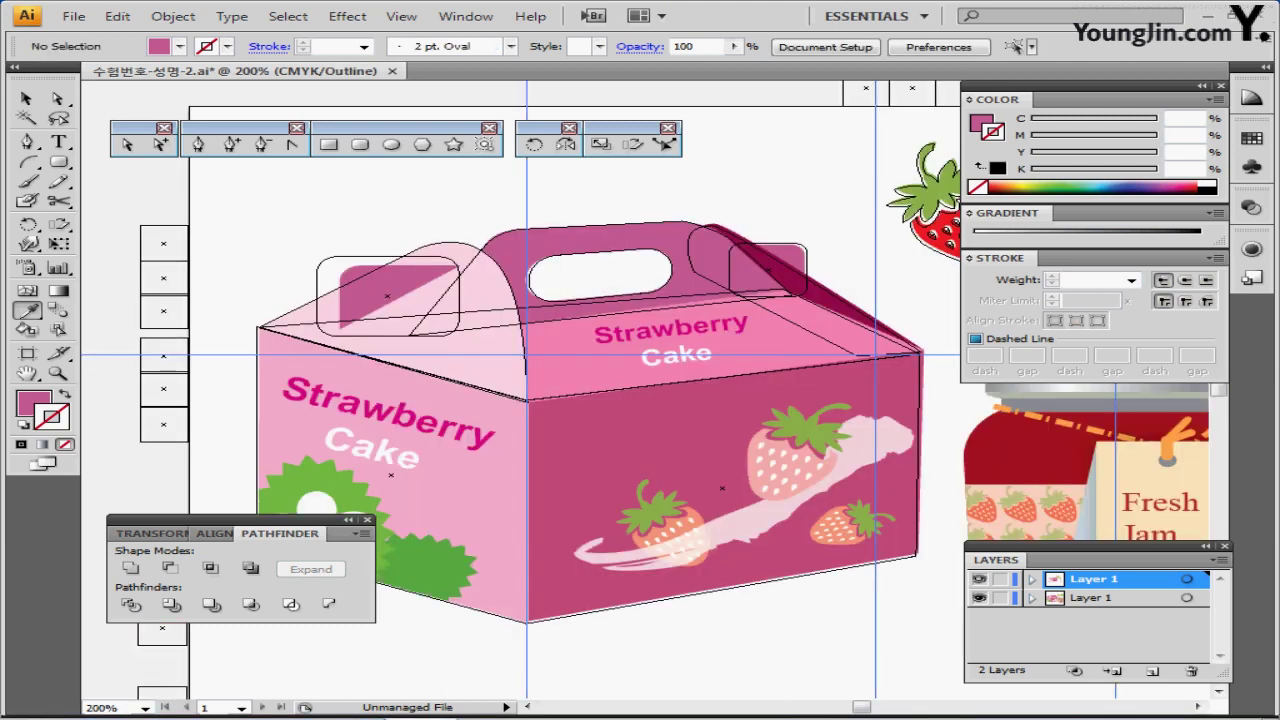
{"action": "left_click_drag", "start_coordinate": [387, 296], "coordinate": [408, 304]}
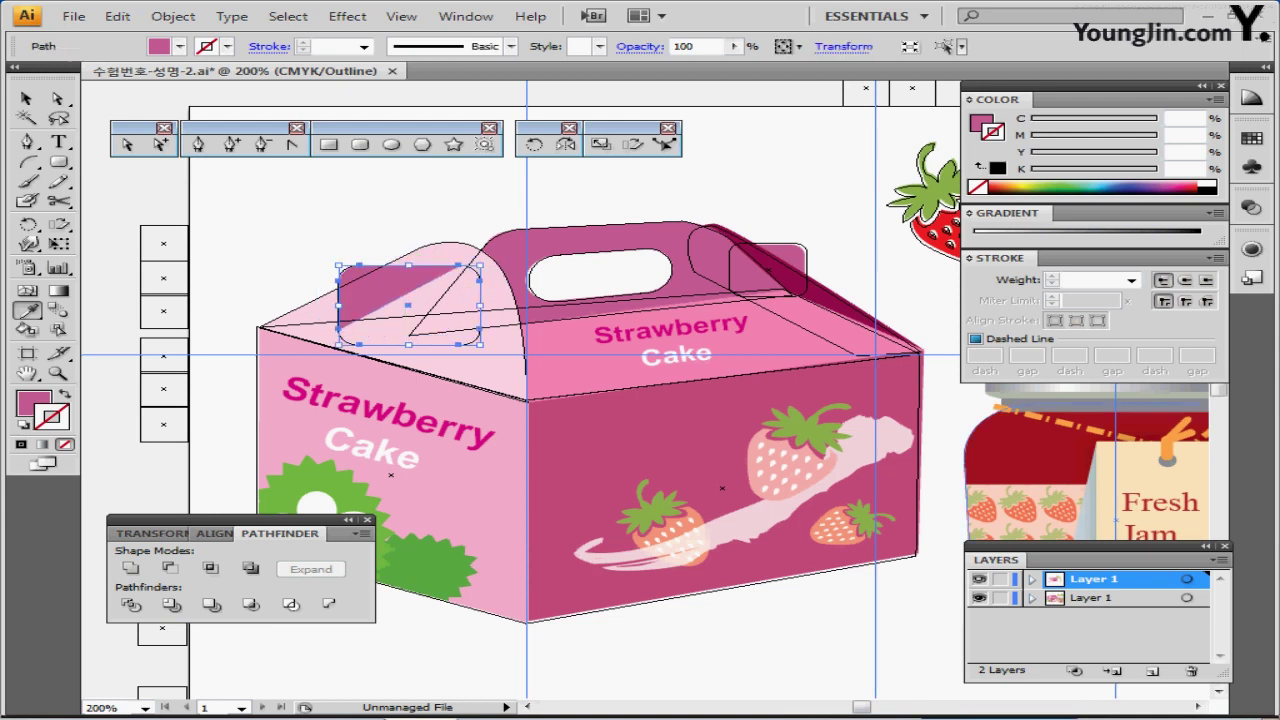
{"action": "key", "text": "ctrl+shift+b"}
{"action": "left_click", "coordinate": [979, 598]}
{"action": "left_click", "coordinate": [979, 579], "text": "ctrl"}
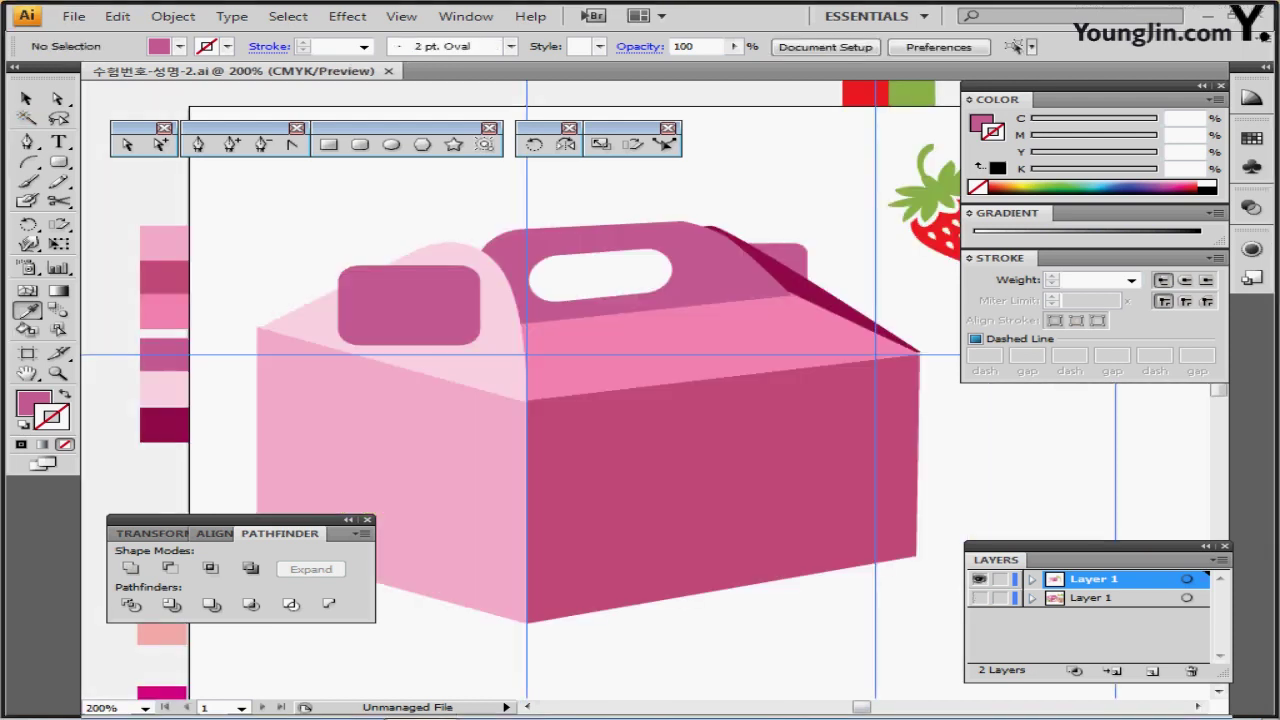
- Isolate the large purple-pink rounded rectangle on the left flap and delete the anchor points around its lower-right corner
{"action": "key", "text": "a"}
{"action": "double_click", "coordinate": [408, 305]}
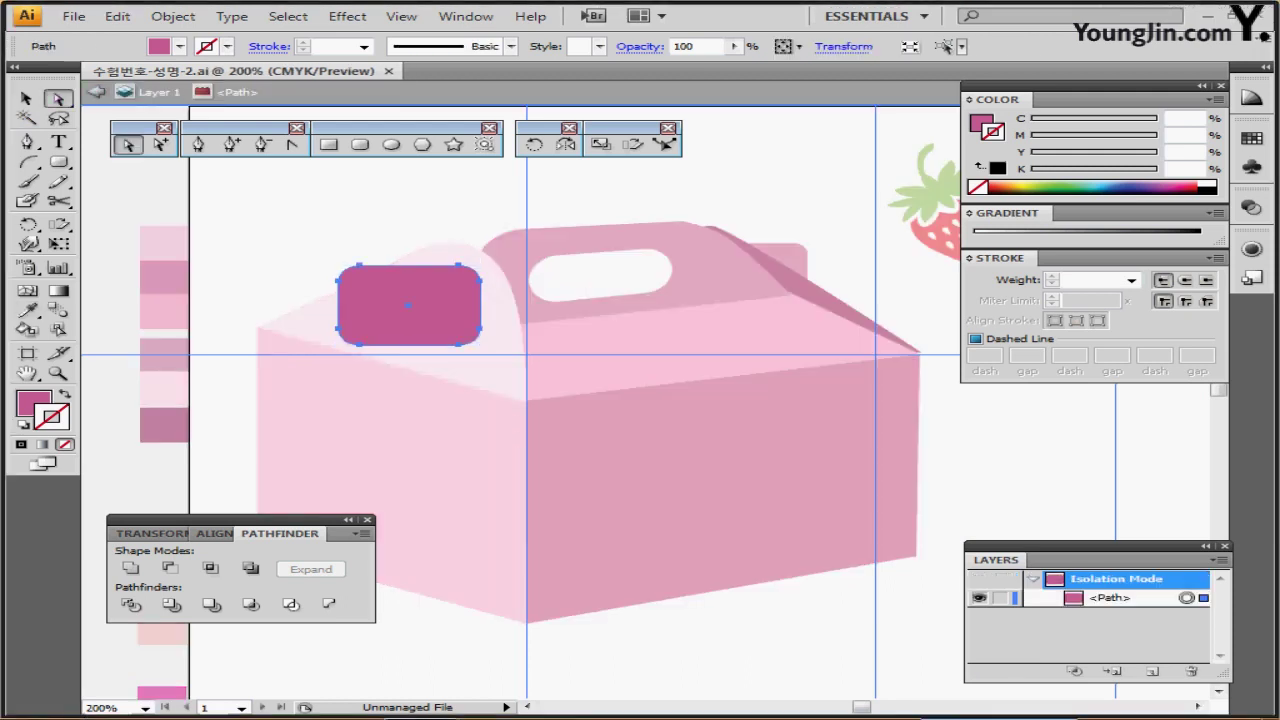
{"action": "left_click_drag", "start_coordinate": [408, 365], "coordinate": [498, 277]}
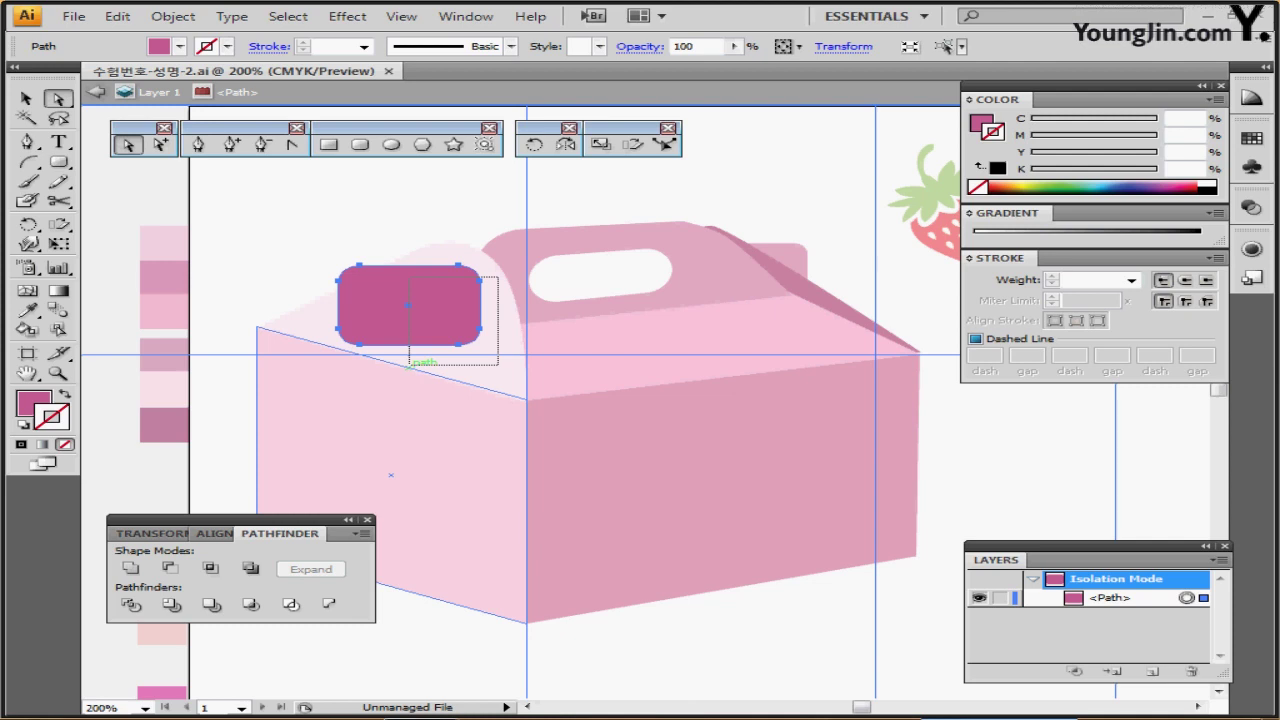
{"action": "left_click_drag", "start_coordinate": [410, 364], "coordinate": [494, 272]}
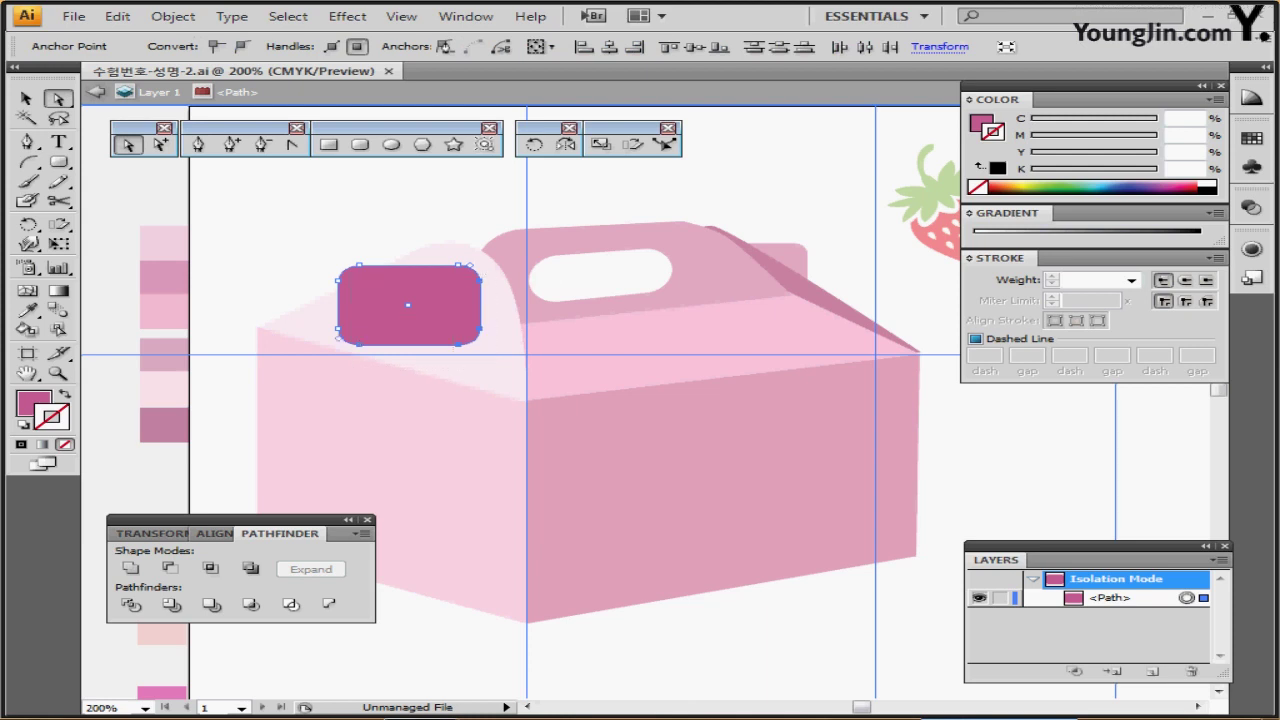
{"action": "key", "text": "Delete"}
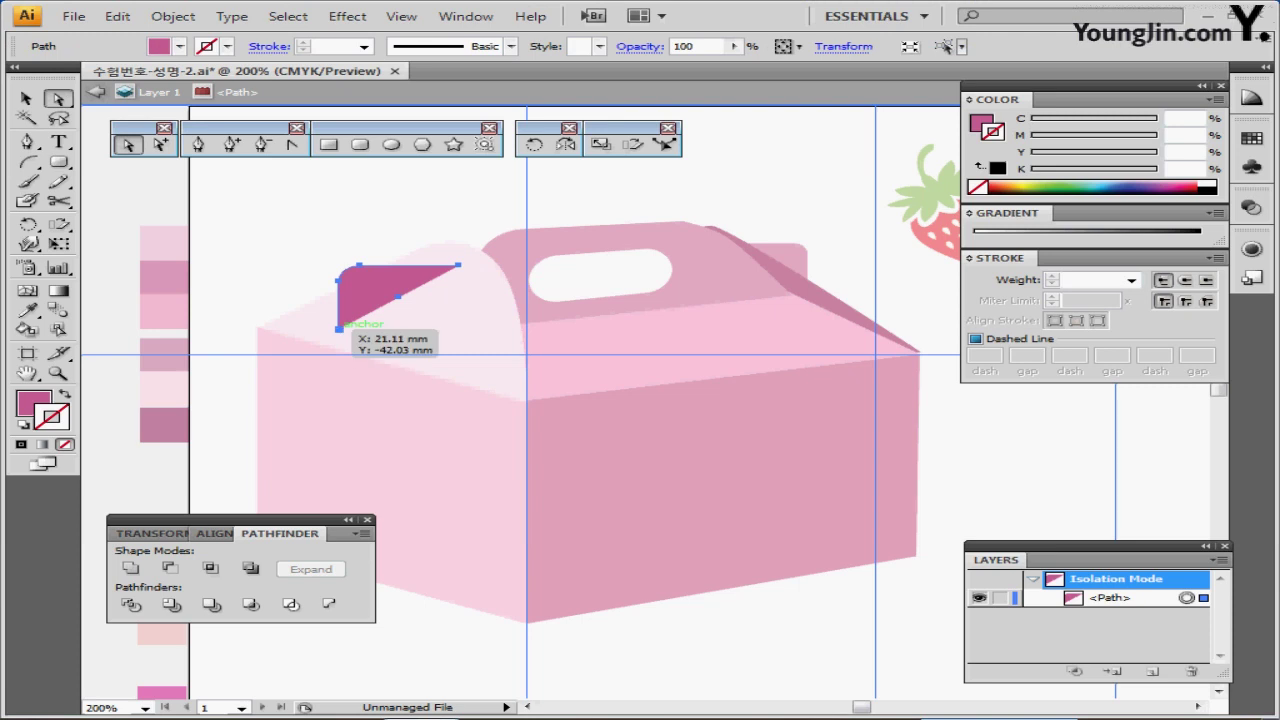
- Join the two open end points of the cut purple-pink tab with a straight diagonal edge, and save the file
{"action": "left_click", "coordinate": [339, 329]}
{"action": "left_click_drag", "start_coordinate": [340, 328], "coordinate": [459, 265]}
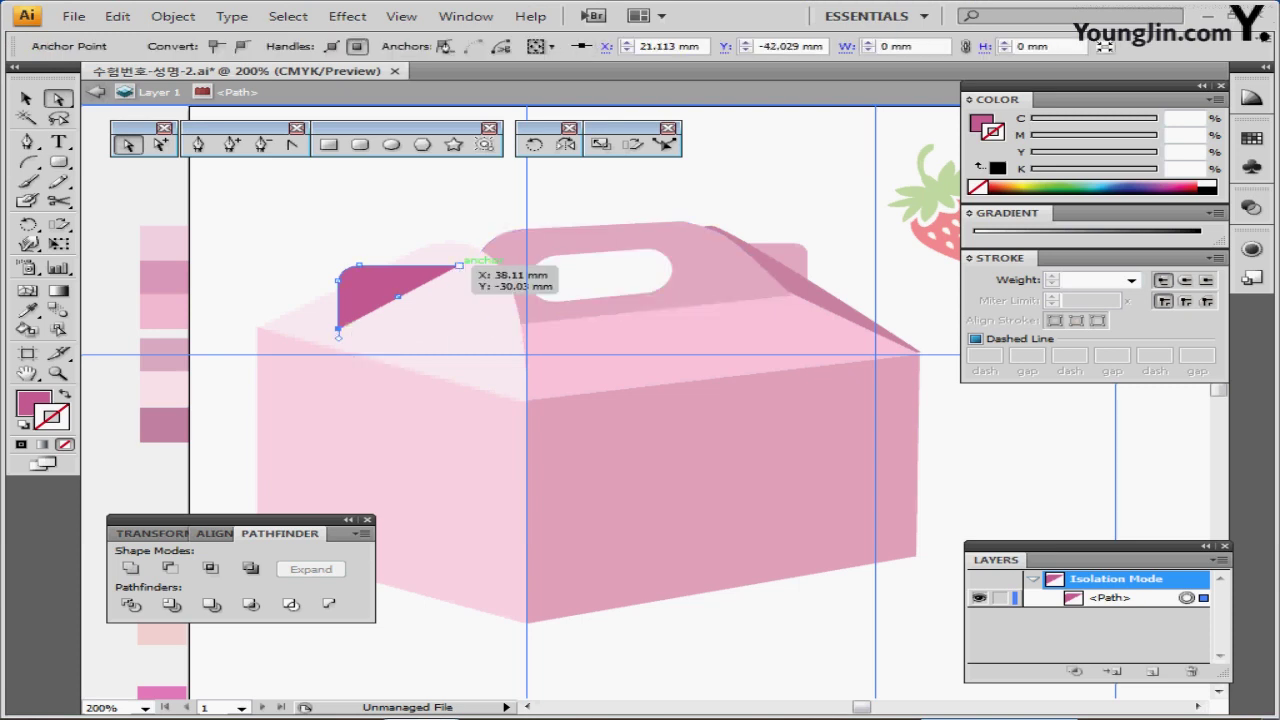
{"action": "left_click", "coordinate": [459, 265], "text": "shift"}
{"action": "key", "text": "ctrl+j"}
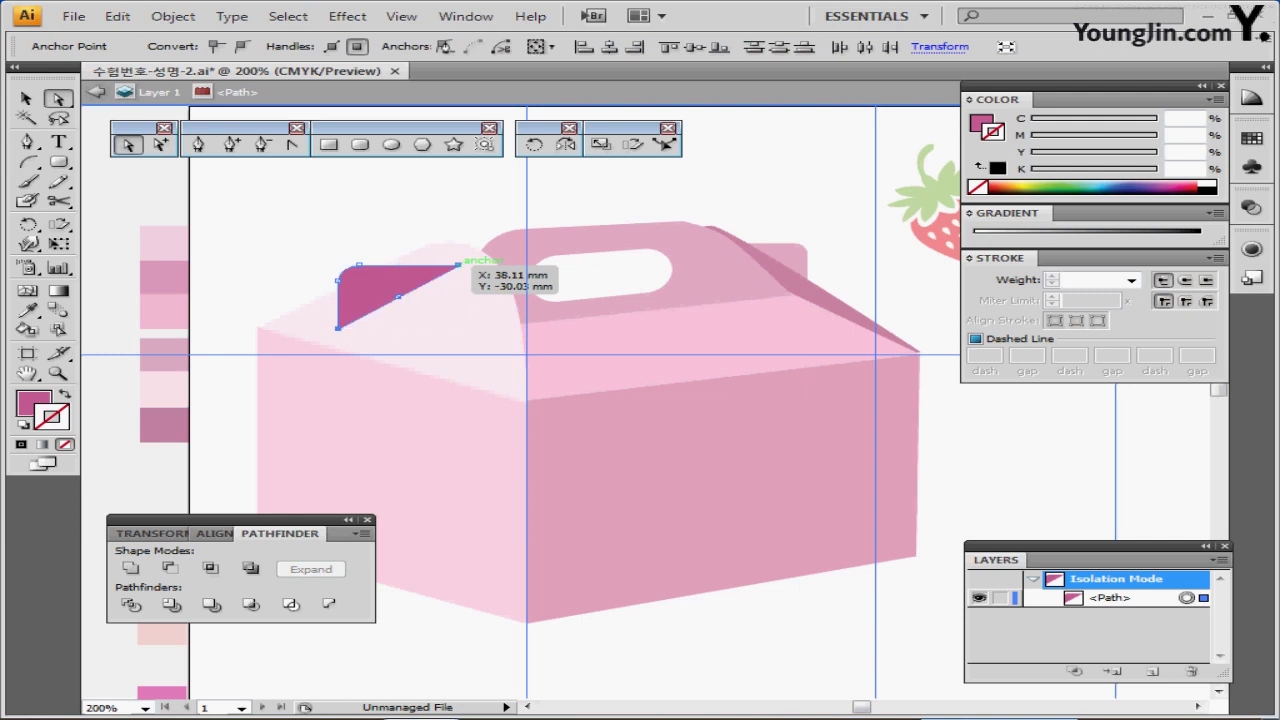
{"action": "key", "text": "Escape"}
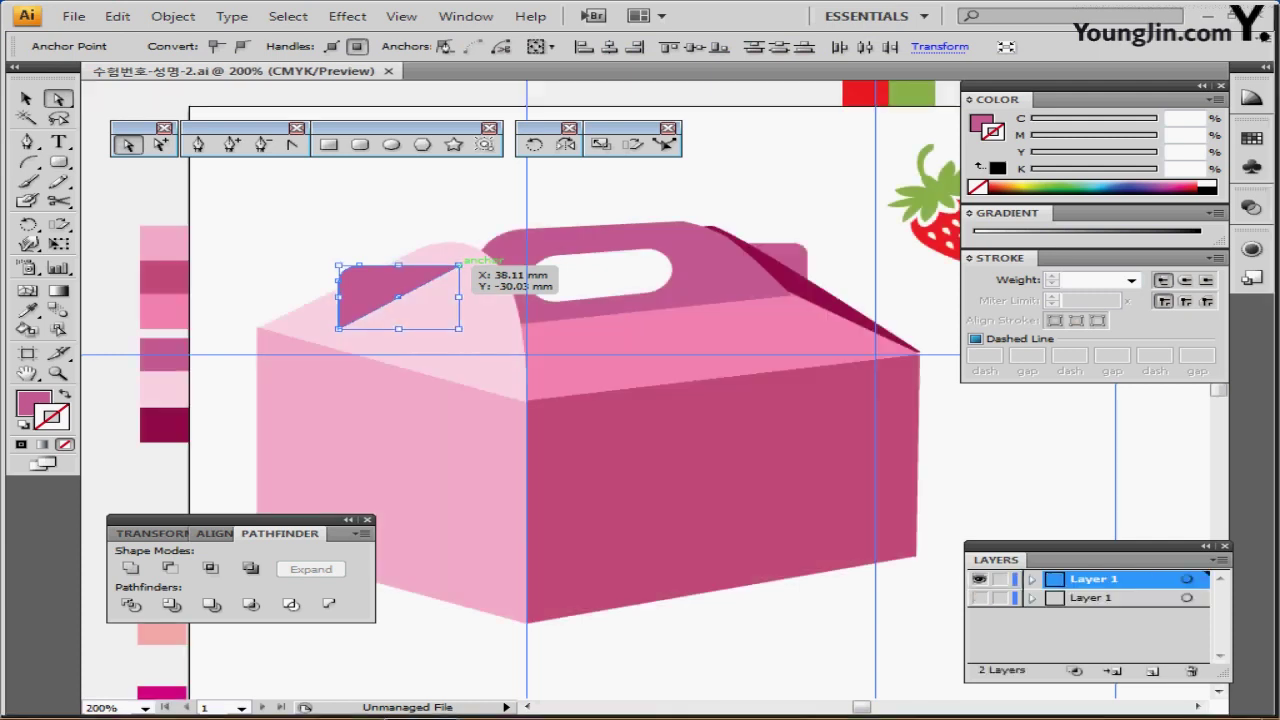
{"action": "key", "text": "ctrl+shift+a"}
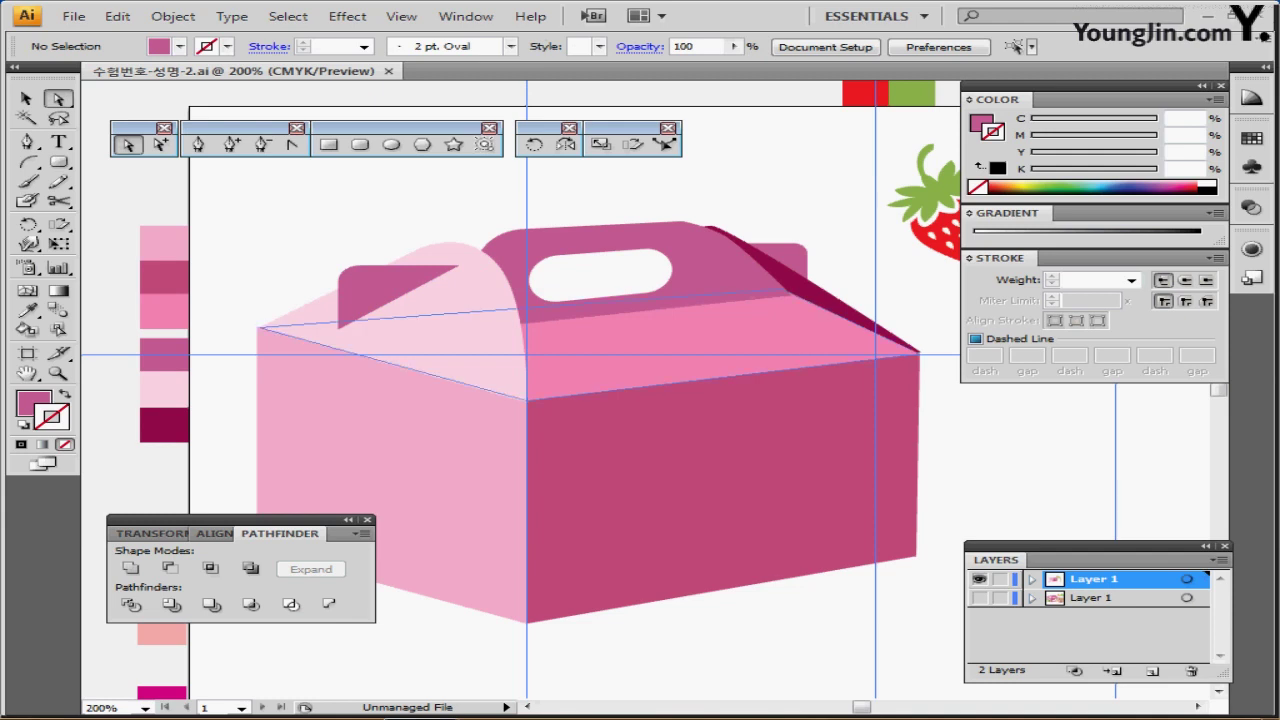
- Average the neighbouring anchor points at the box's right corner on both axes, and save the file
{"action": "scroll", "coordinate": [763, 339], "scroll_direction": "down", "scroll_amount": 1}
{"action": "left_click_drag", "start_coordinate": [763, 339], "coordinate": [696, 296]}
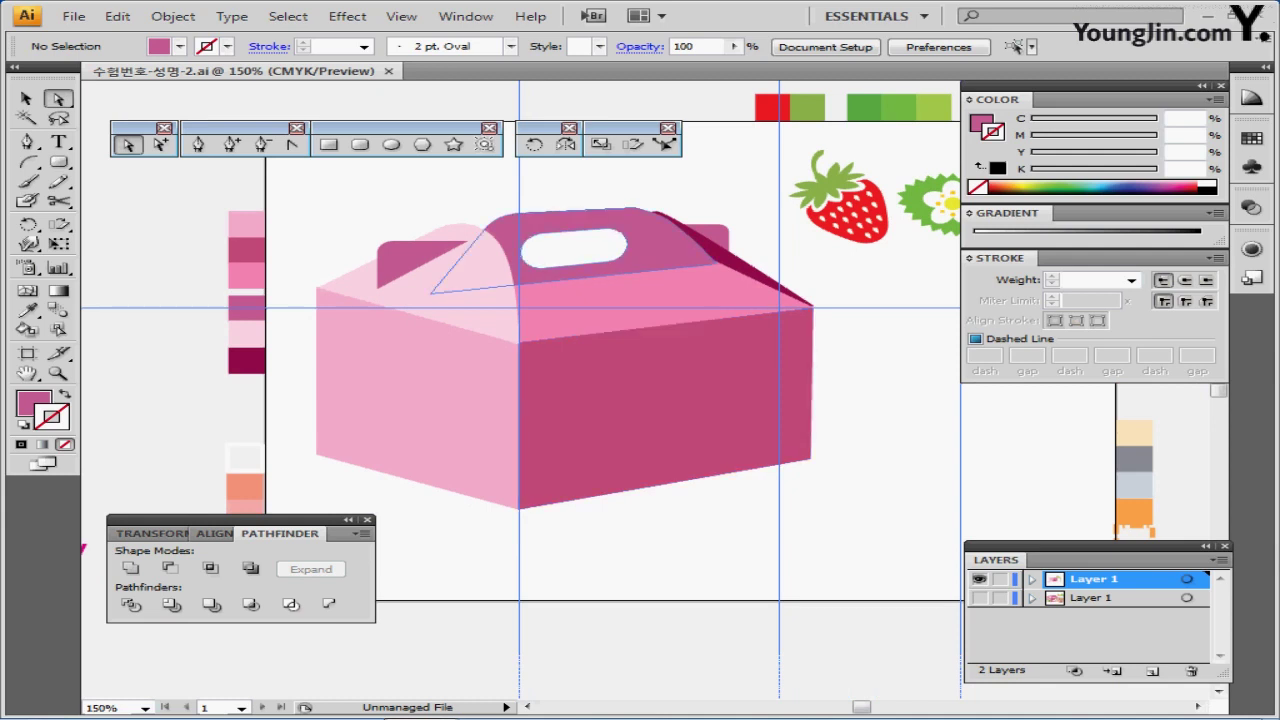
{"action": "left_click_drag", "start_coordinate": [668, 404], "coordinate": [603, 400]}
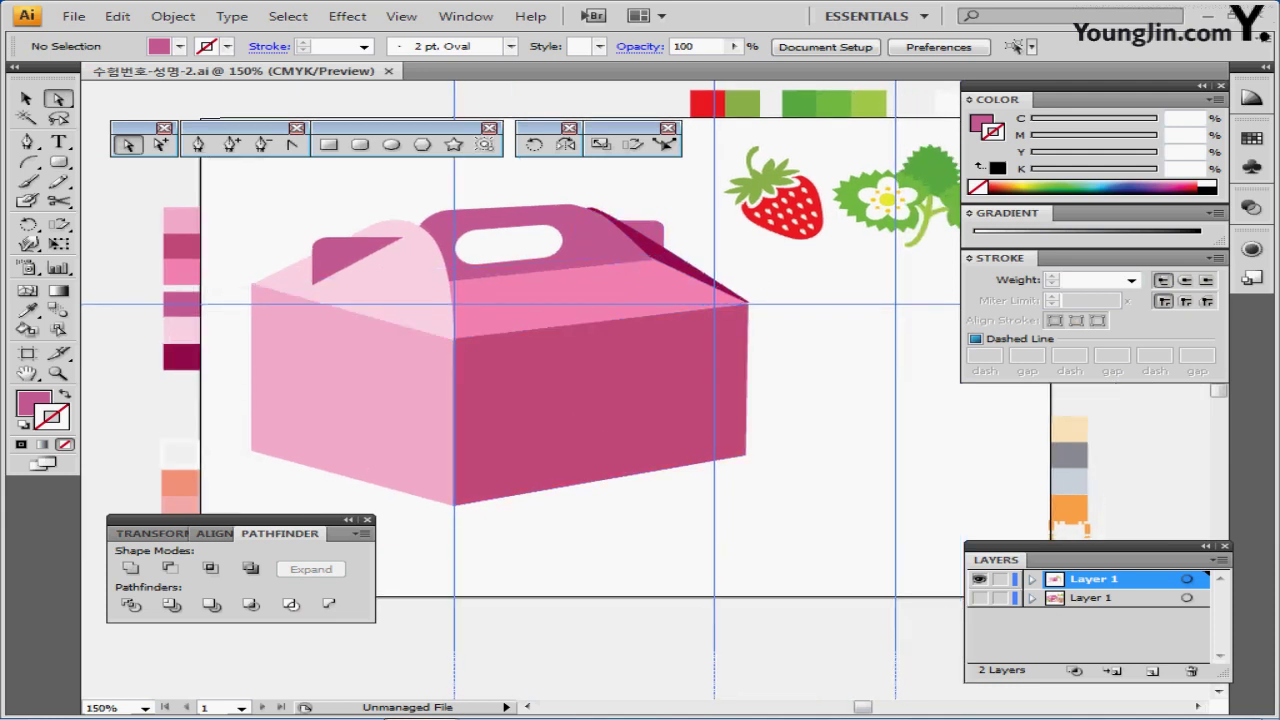
{"action": "left_click", "coordinate": [747, 302]}
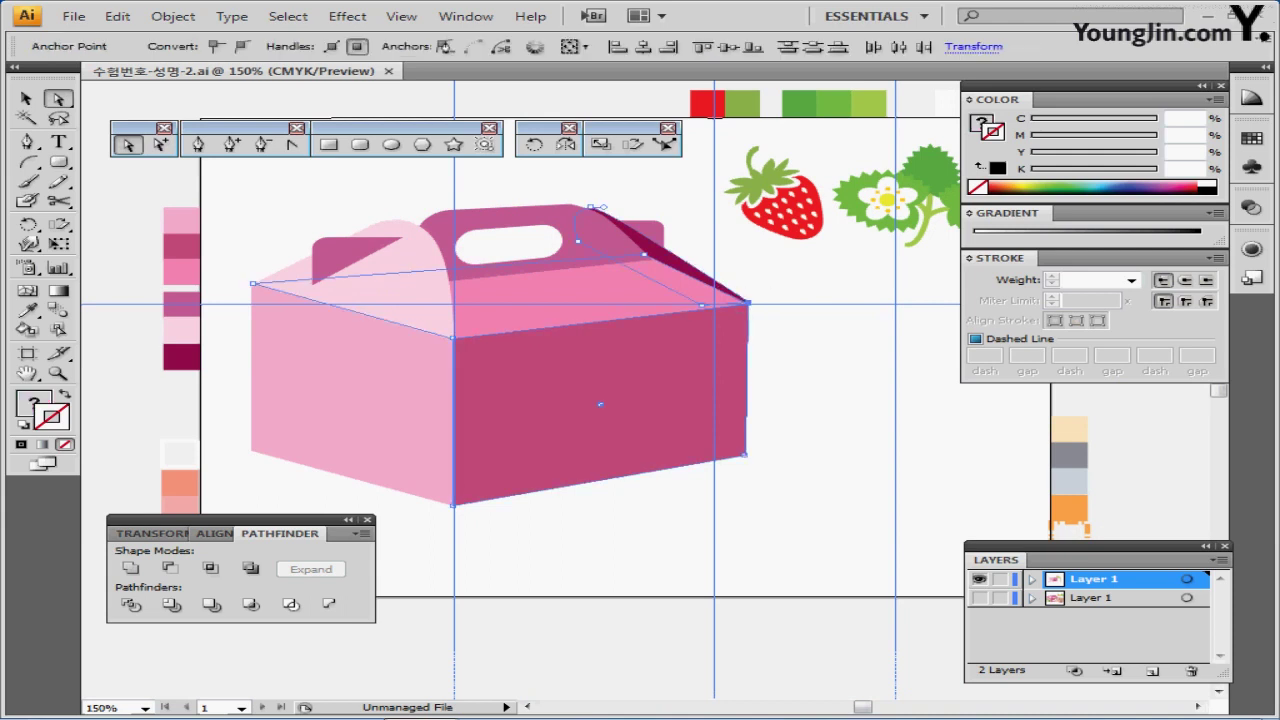
{"action": "scroll", "coordinate": [757, 320], "scroll_direction": "up", "scroll_amount": 4}
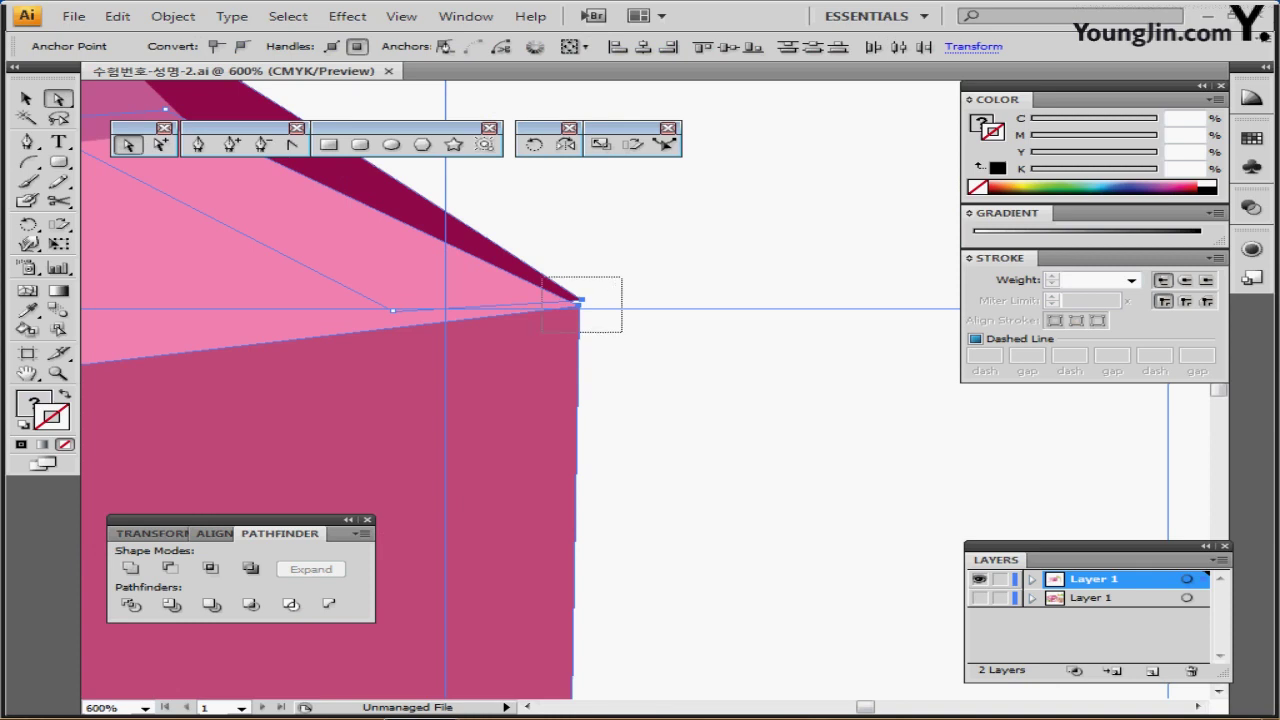
{"action": "right_click", "coordinate": [659, 243]}
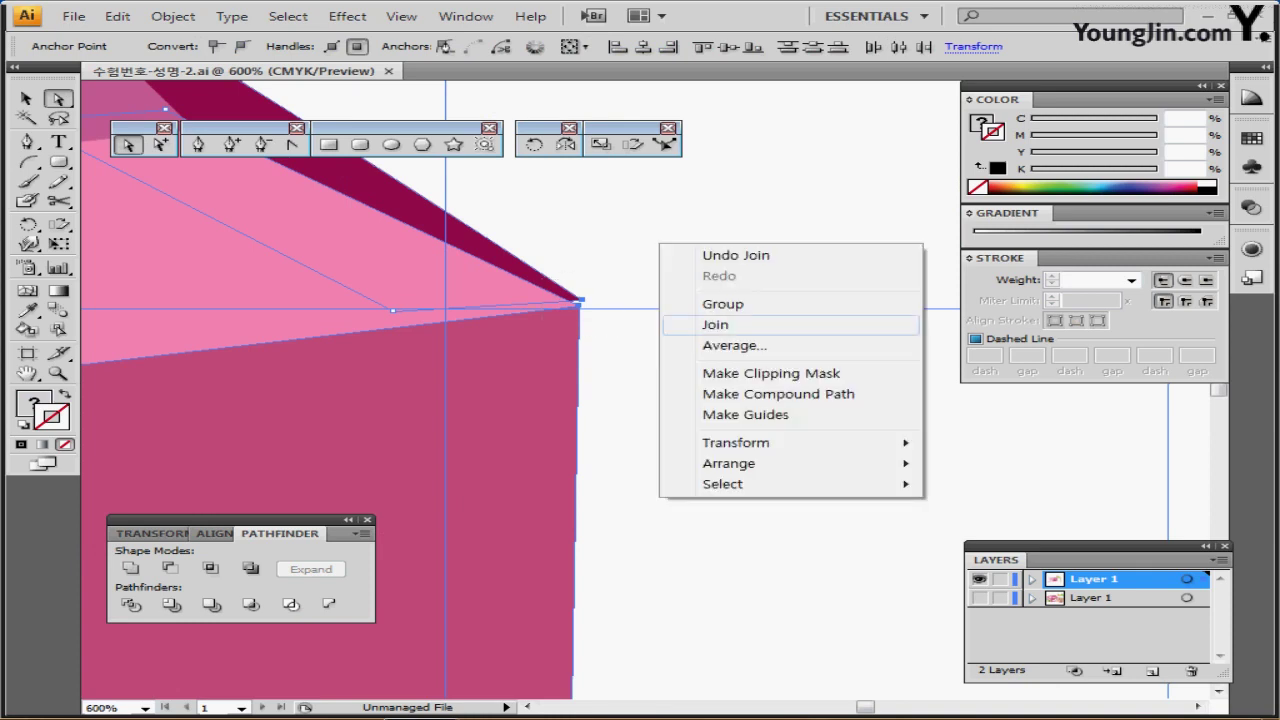
{"action": "left_click", "coordinate": [714, 343]}
{"action": "left_click_drag", "start_coordinate": [660, 297], "coordinate": [831, 188]}
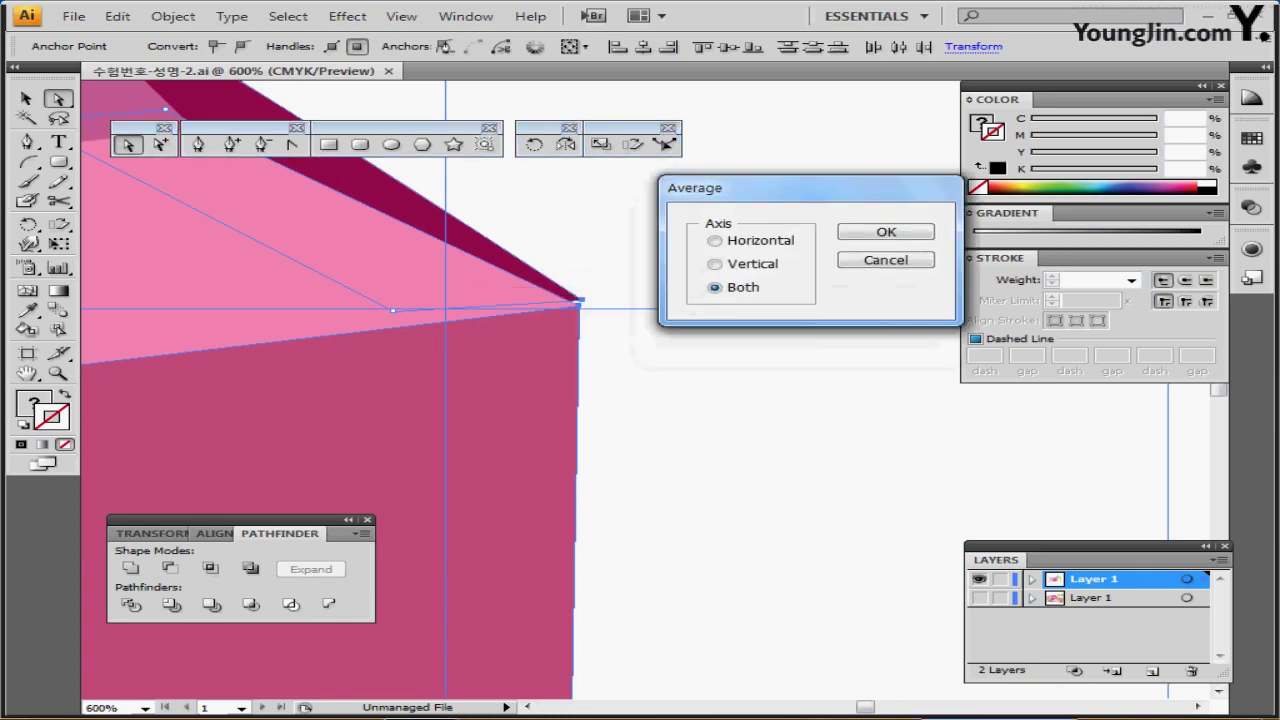
{"action": "left_click", "coordinate": [886, 231]}
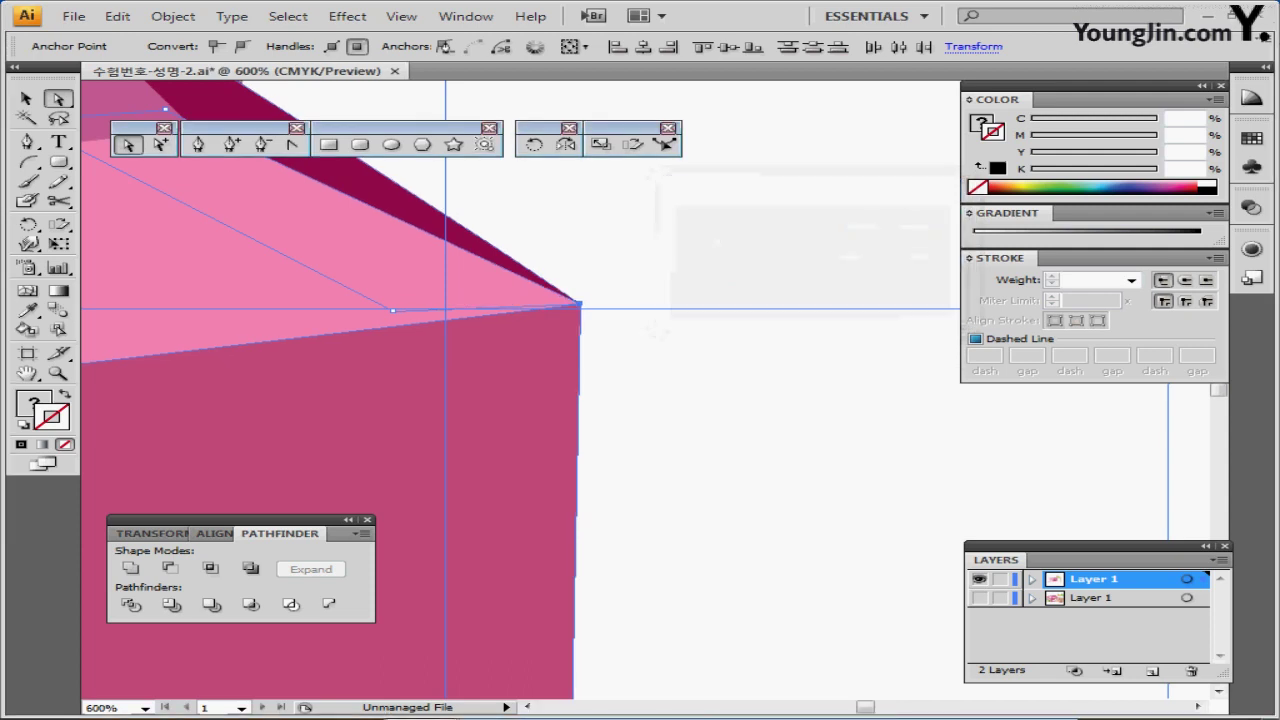
{"action": "key", "text": "ctrl+minus"}
{"action": "key", "text": "ctrl+minus"}
{"action": "key", "text": "ctrl+minus"}
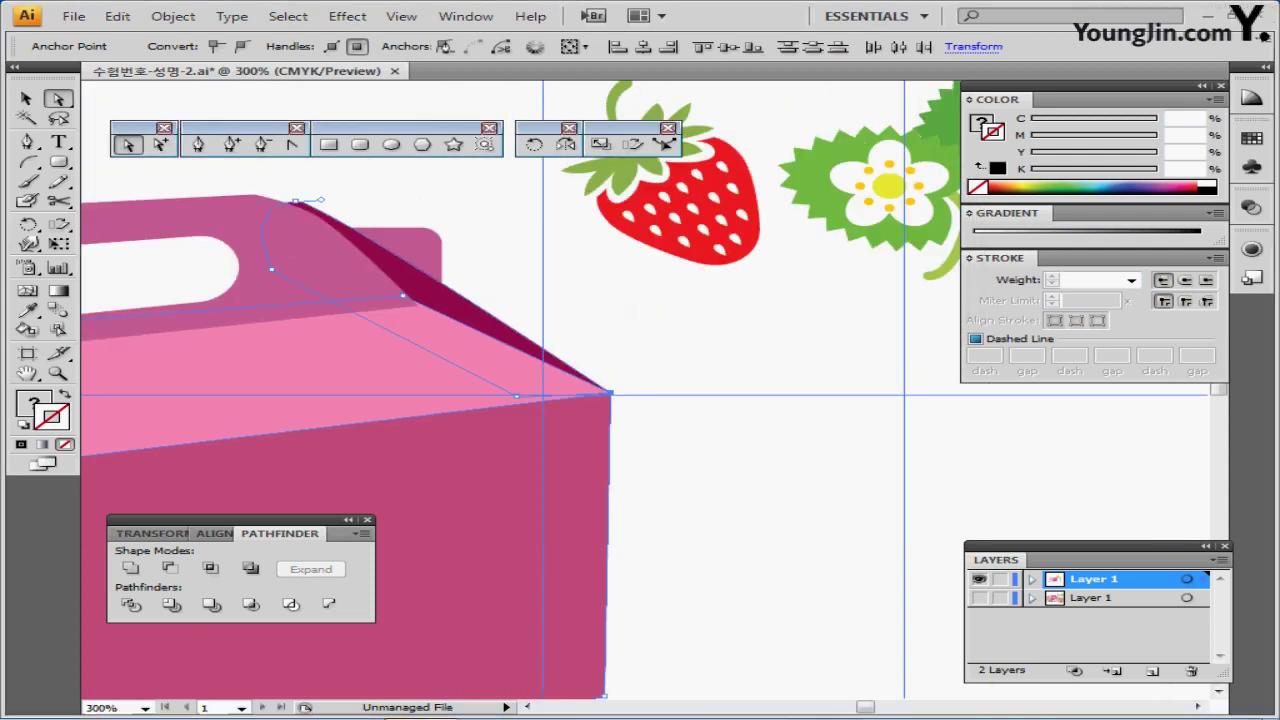
{"action": "left_click_drag", "start_coordinate": [600, 450], "coordinate": [690, 356]}
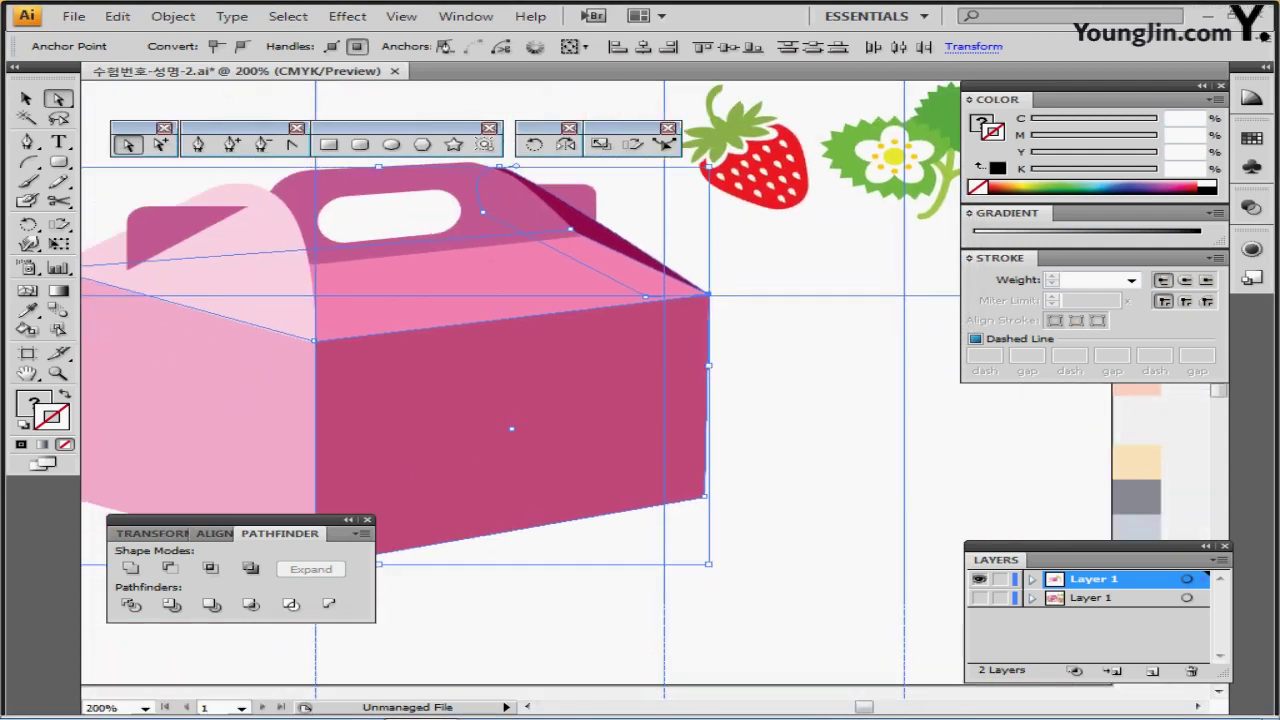
{"action": "key", "text": "ctrl+shift+a"}
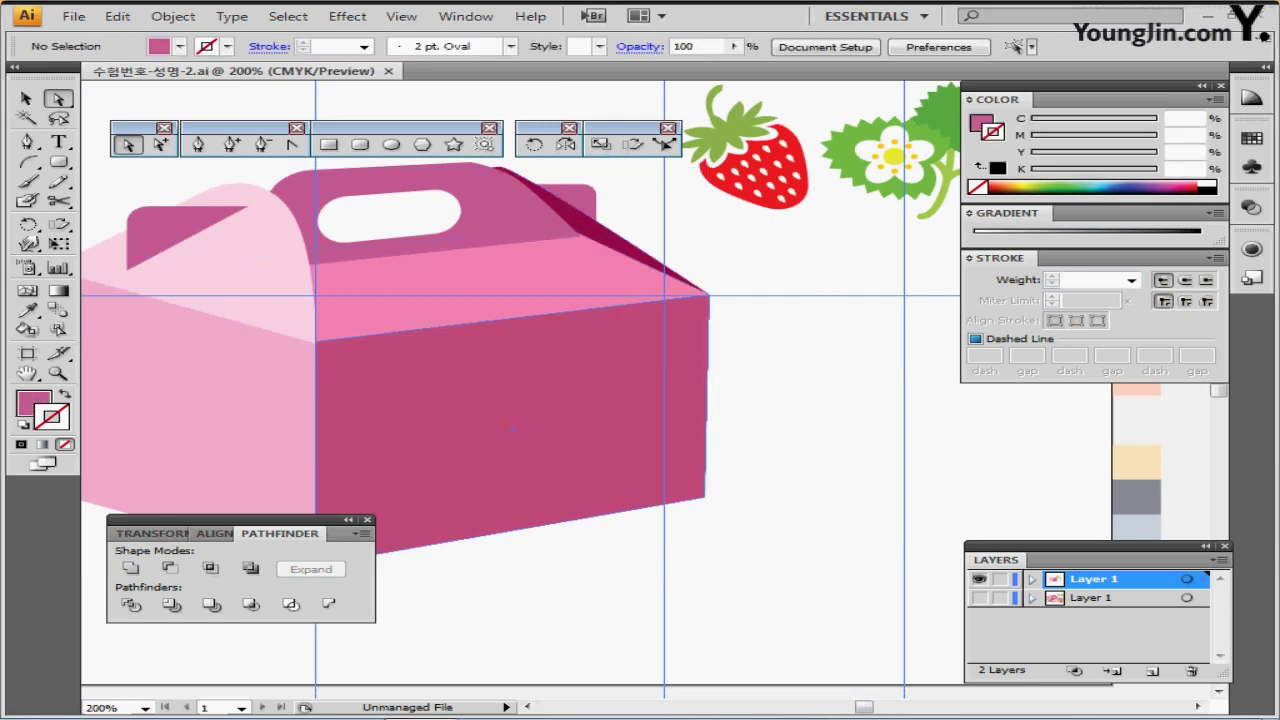
- Show the reference layer and switch the redrawn artwork's layer to outline view, ready to trace with the Pen tool
{"action": "left_click_drag", "start_coordinate": [560, 430], "coordinate": [620, 363]}
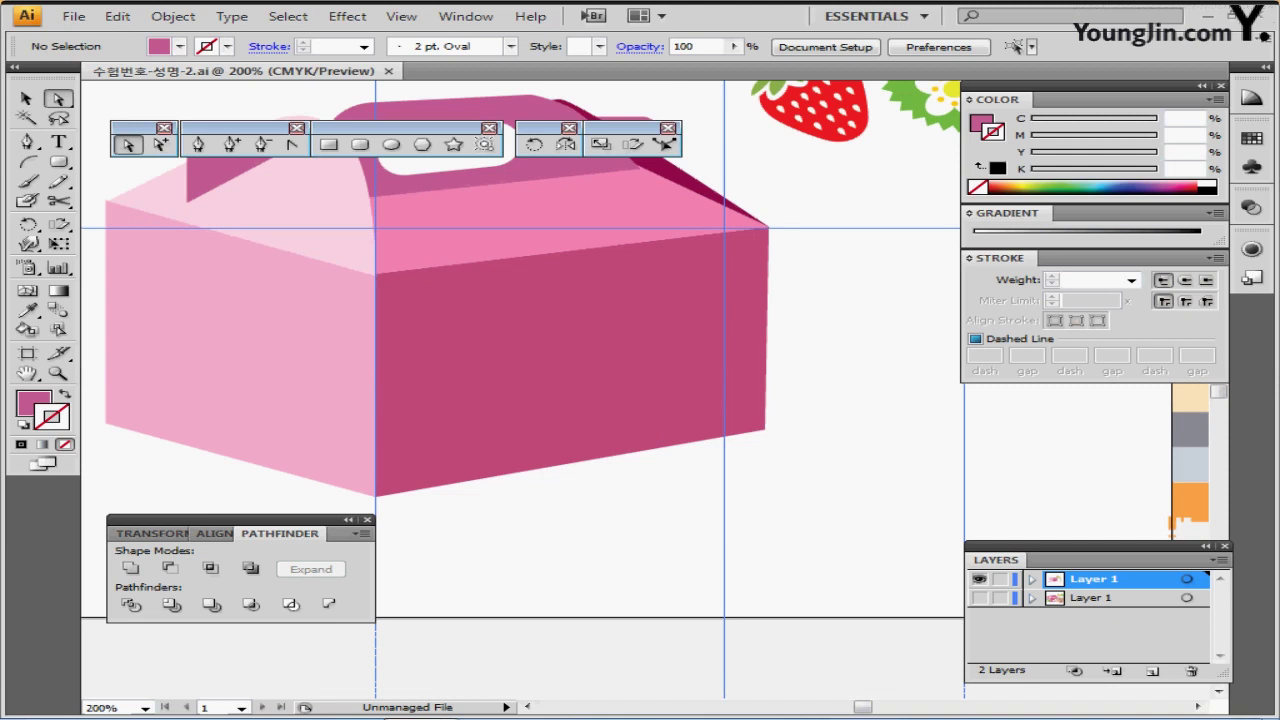
{"action": "left_click", "coordinate": [198, 144]}
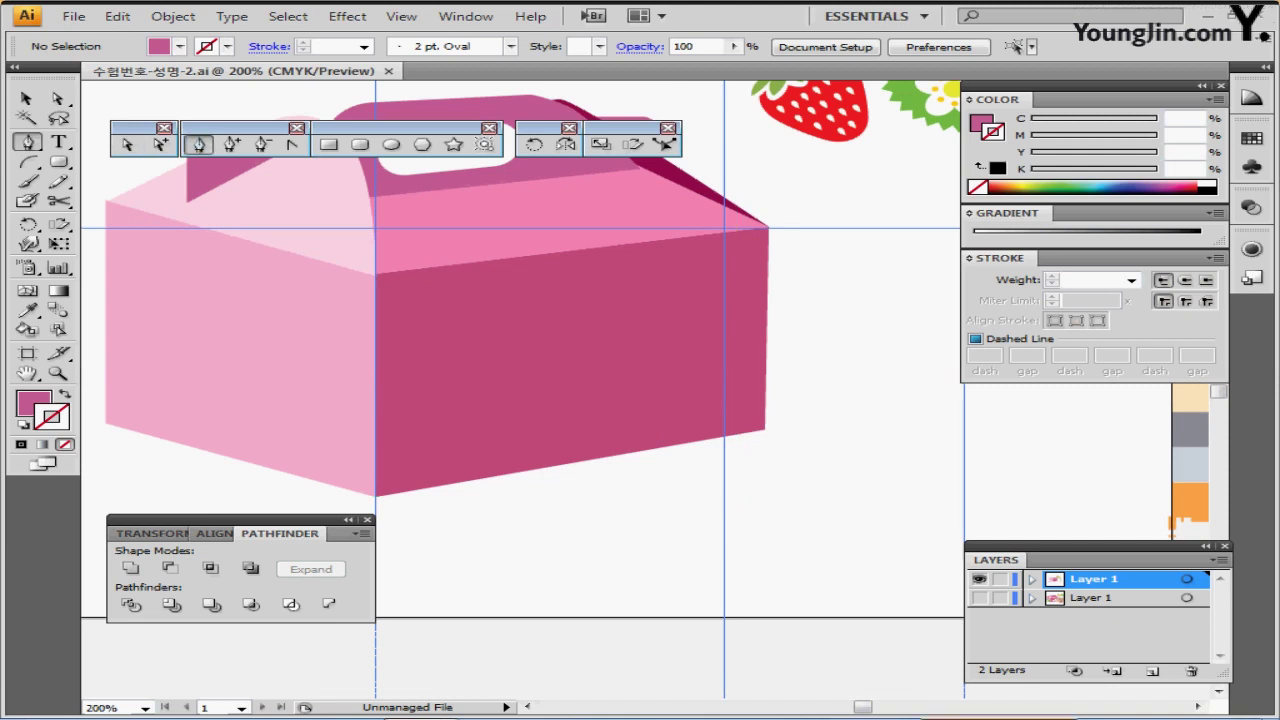
{"action": "left_click", "coordinate": [979, 598]}
{"action": "left_click", "coordinate": [979, 579], "text": "ctrl"}
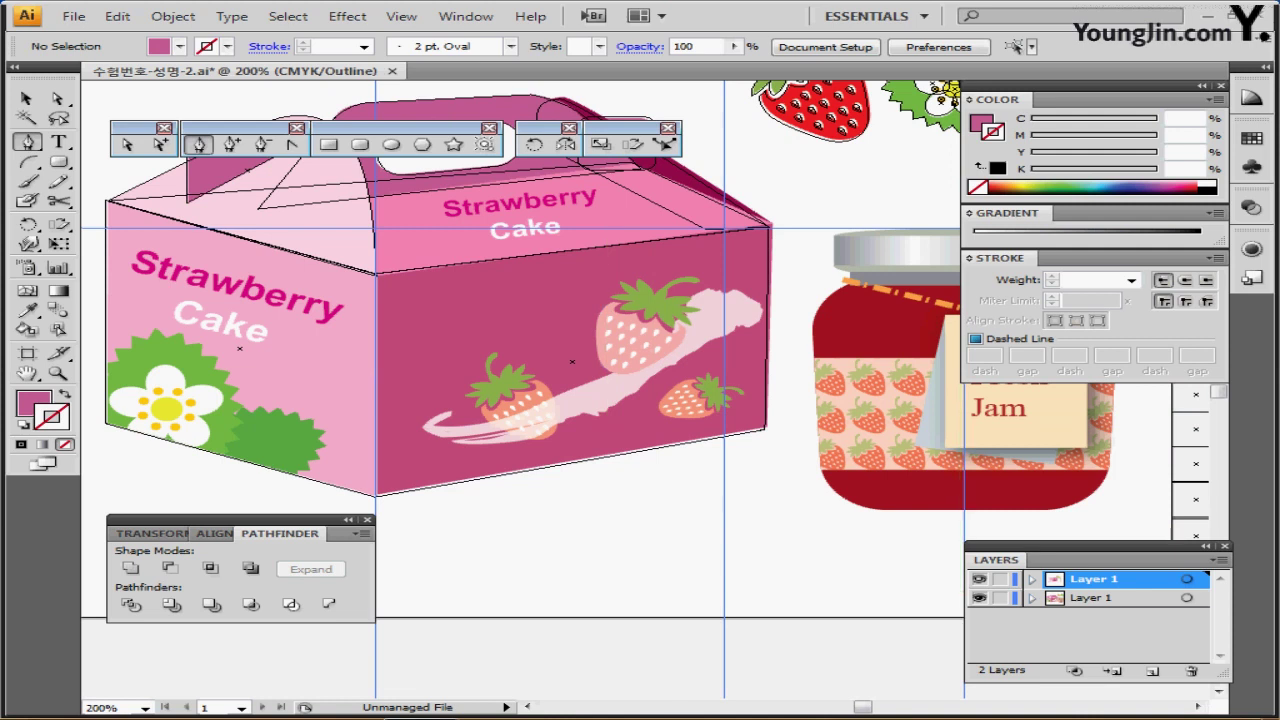
- Lock the reference layer against accidental edits and make the redrawn artwork's layer active
{"action": "left_click", "coordinate": [745, 289]}
{"action": "left_click", "coordinate": [740, 291]}
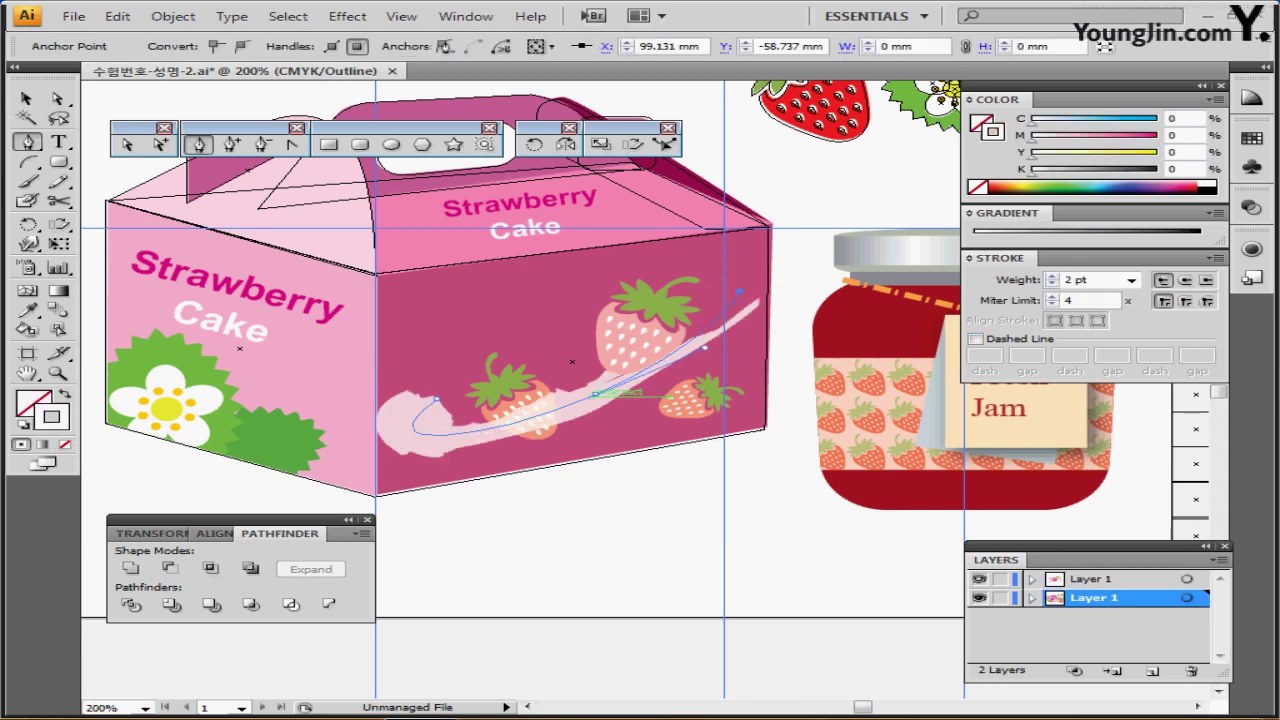
{"action": "left_click", "coordinate": [1001, 598]}
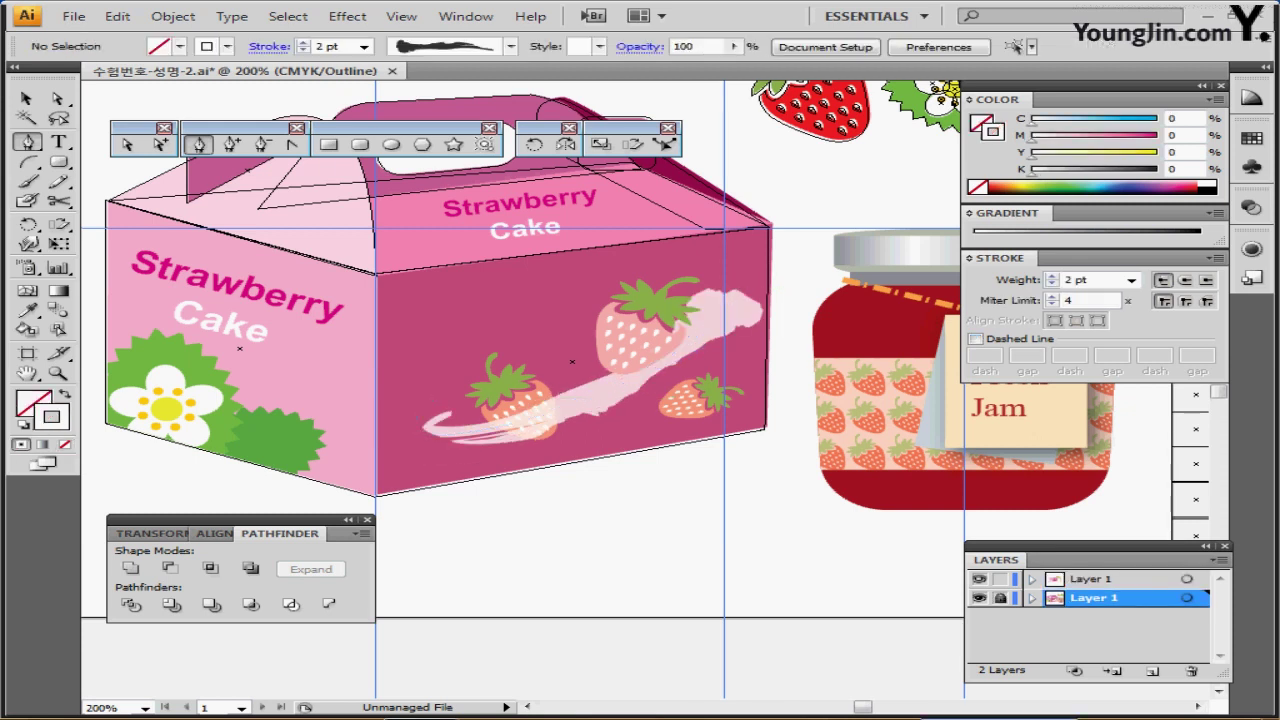
{"action": "left_click", "coordinate": [1094, 579]}
- Trace the reference's pale brush stroke as a curved open path with a hooked left end, and restore the preview without the reference
{"action": "mouse_move", "coordinate": [738, 290]}
{"action": "left_mouse_down"}
{"action": "mouse_move", "coordinate": [625, 375]}
{"action": "mouse_move", "coordinate": [640, 382]}
{"action": "mouse_move", "coordinate": [628, 392]}
{"action": "mouse_move", "coordinate": [595, 393]}
{"action": "left_mouse_up"}
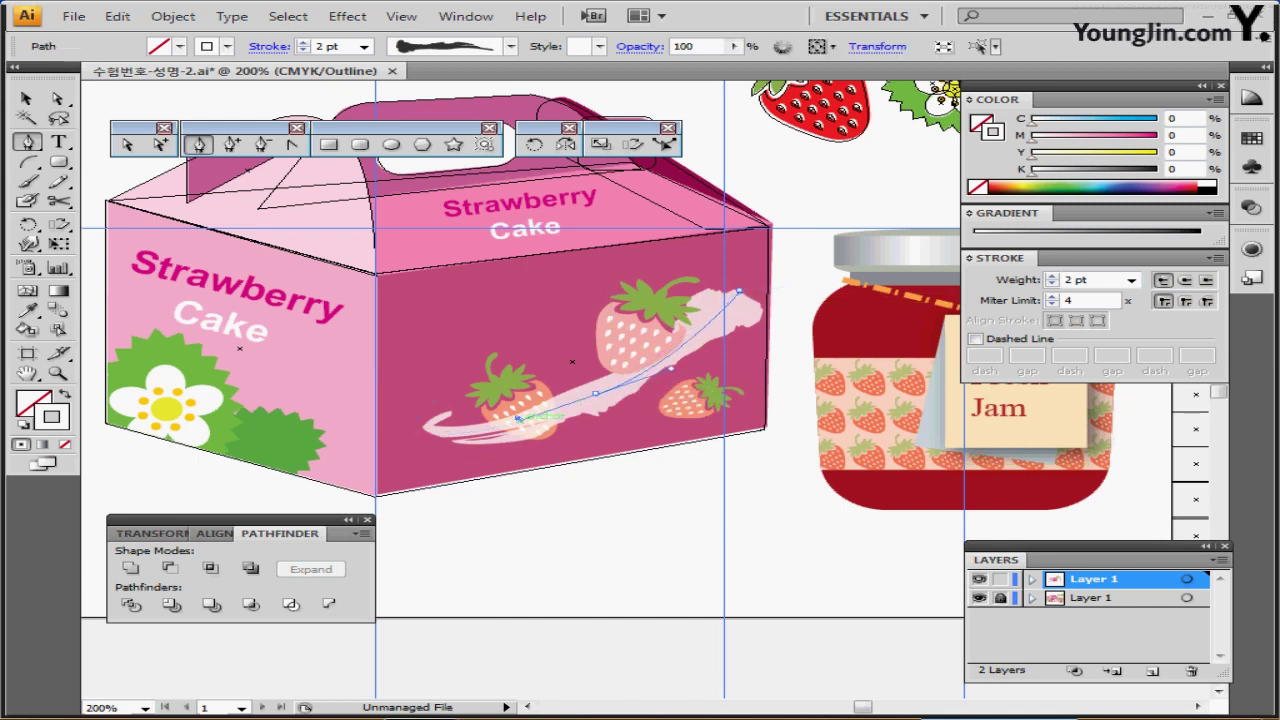
{"action": "left_click_drag", "start_coordinate": [502, 443], "coordinate": [444, 412]}
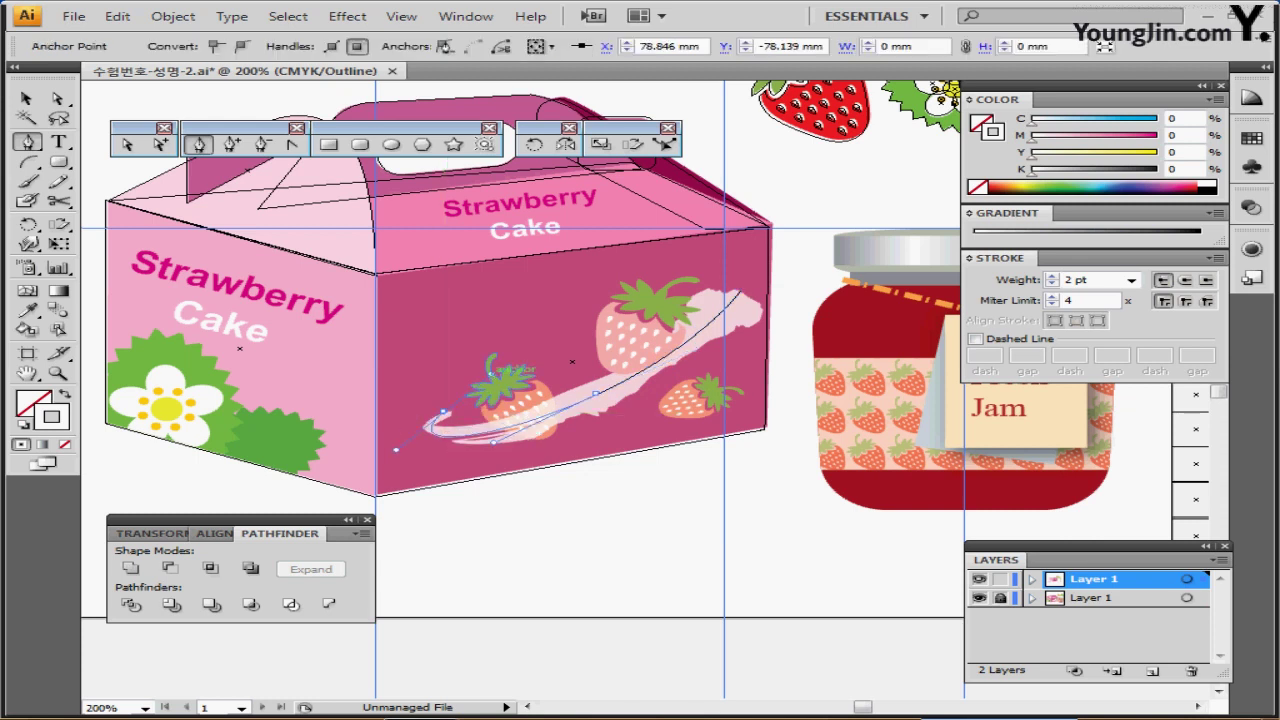
{"action": "left_click", "coordinate": [979, 597], "text": "ctrl"}
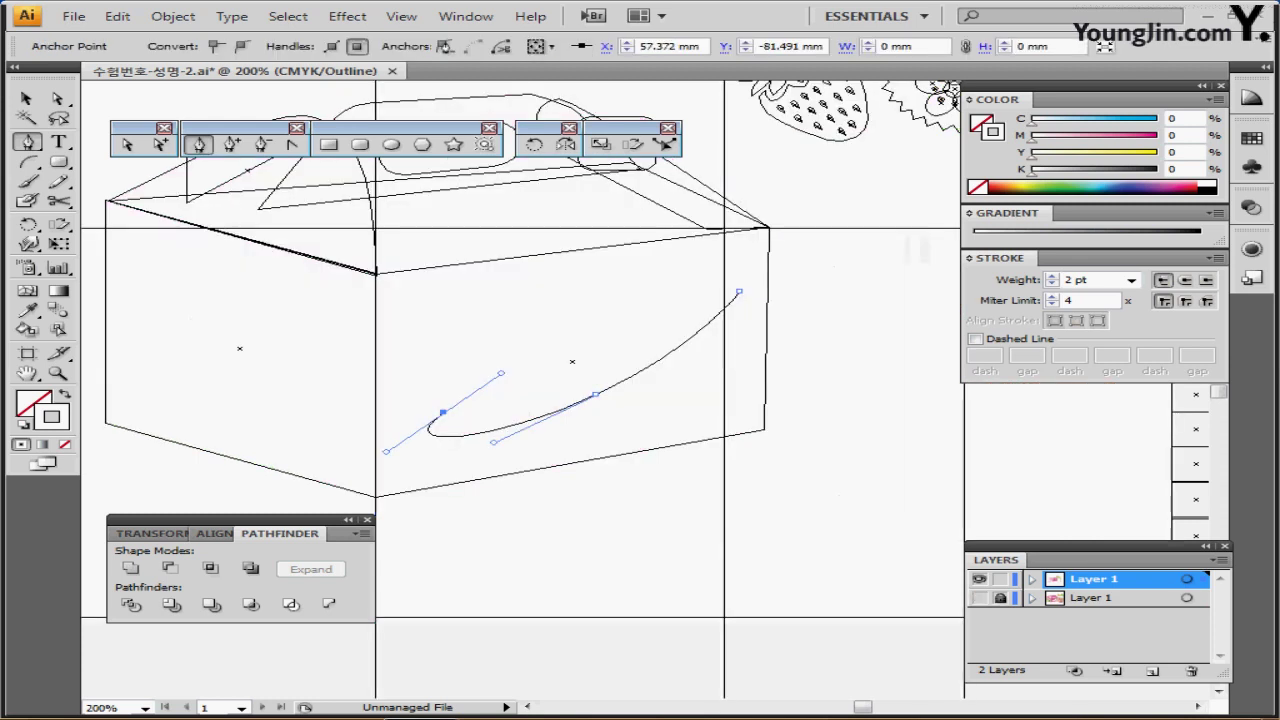
{"action": "left_click", "coordinate": [979, 597], "text": "ctrl"}
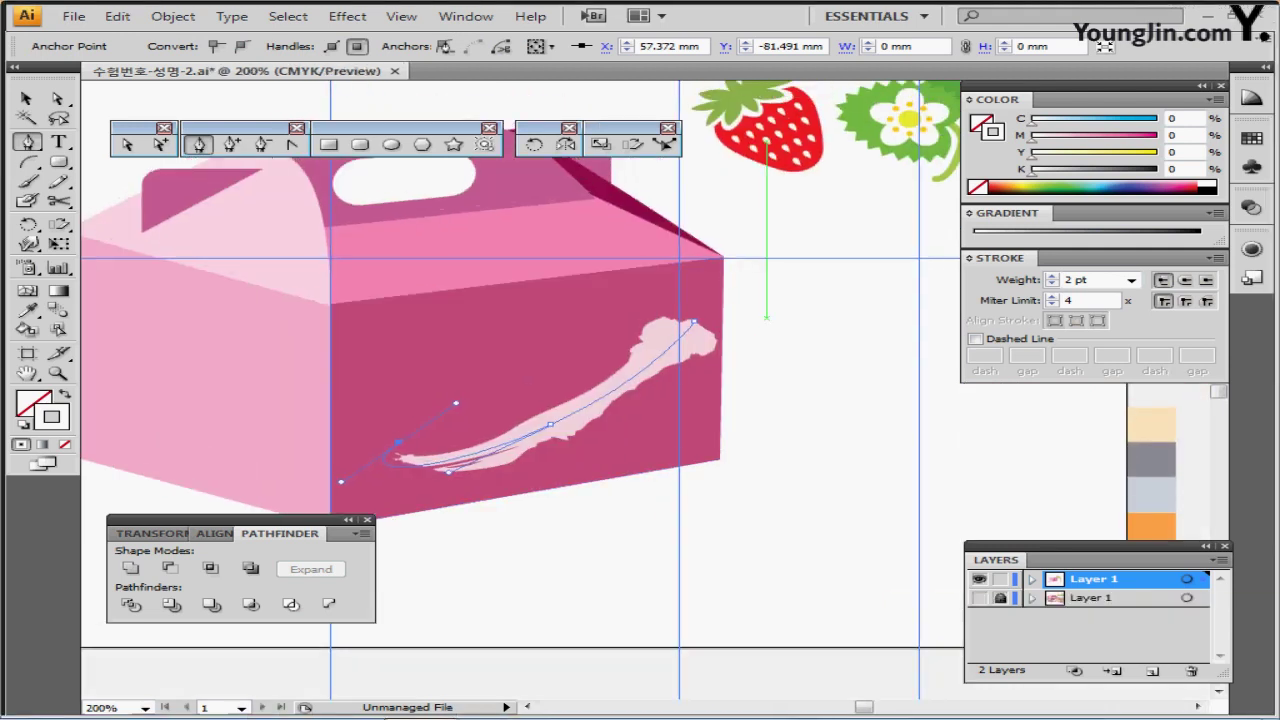
- Give the curved path a plain 1 pt white stroke with no fill, and save the file
{"action": "key", "text": "shift+x"}
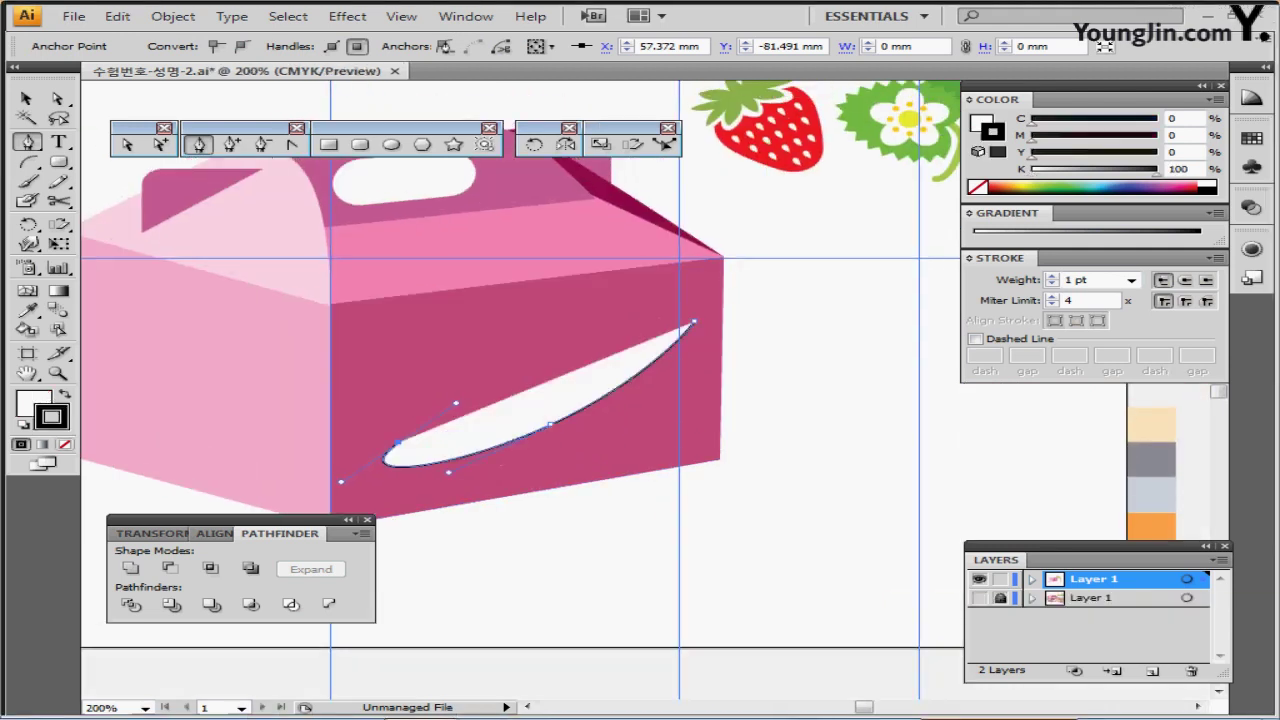
{"action": "key", "text": "x"}
{"action": "key", "text": "shift+x"}
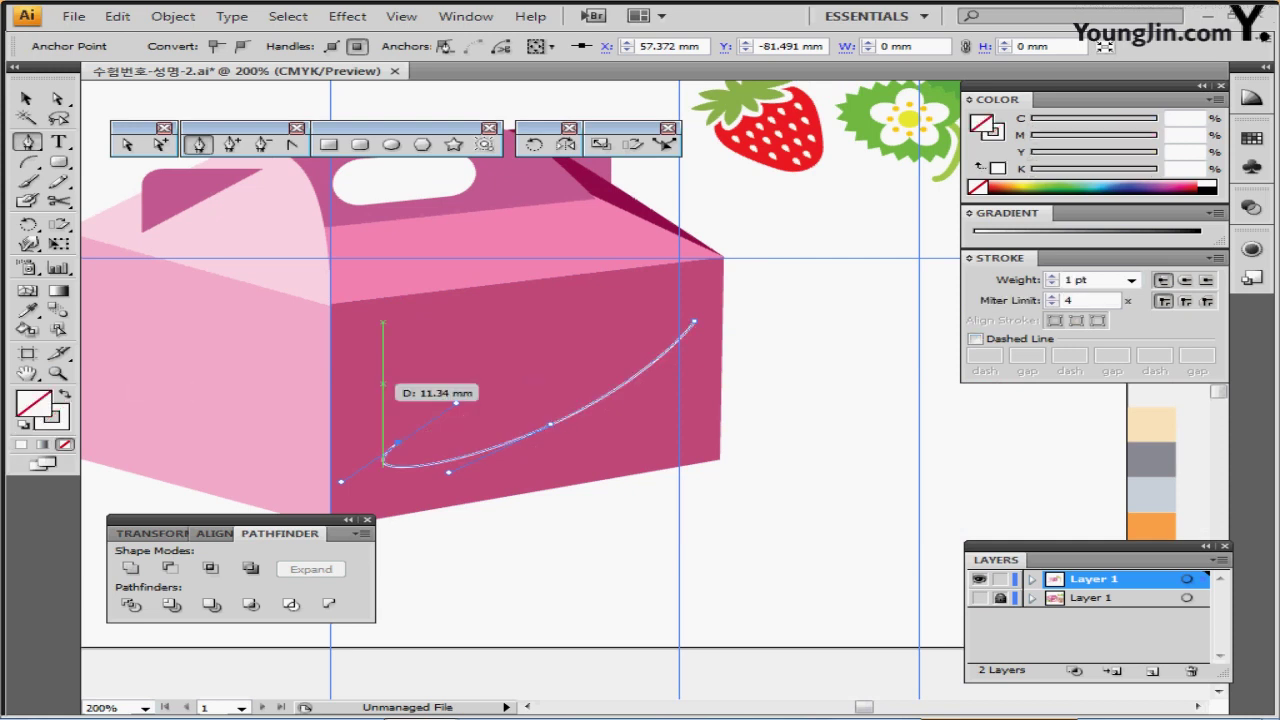
{"action": "left_click_drag", "start_coordinate": [464, 329], "coordinate": [597, 333]}
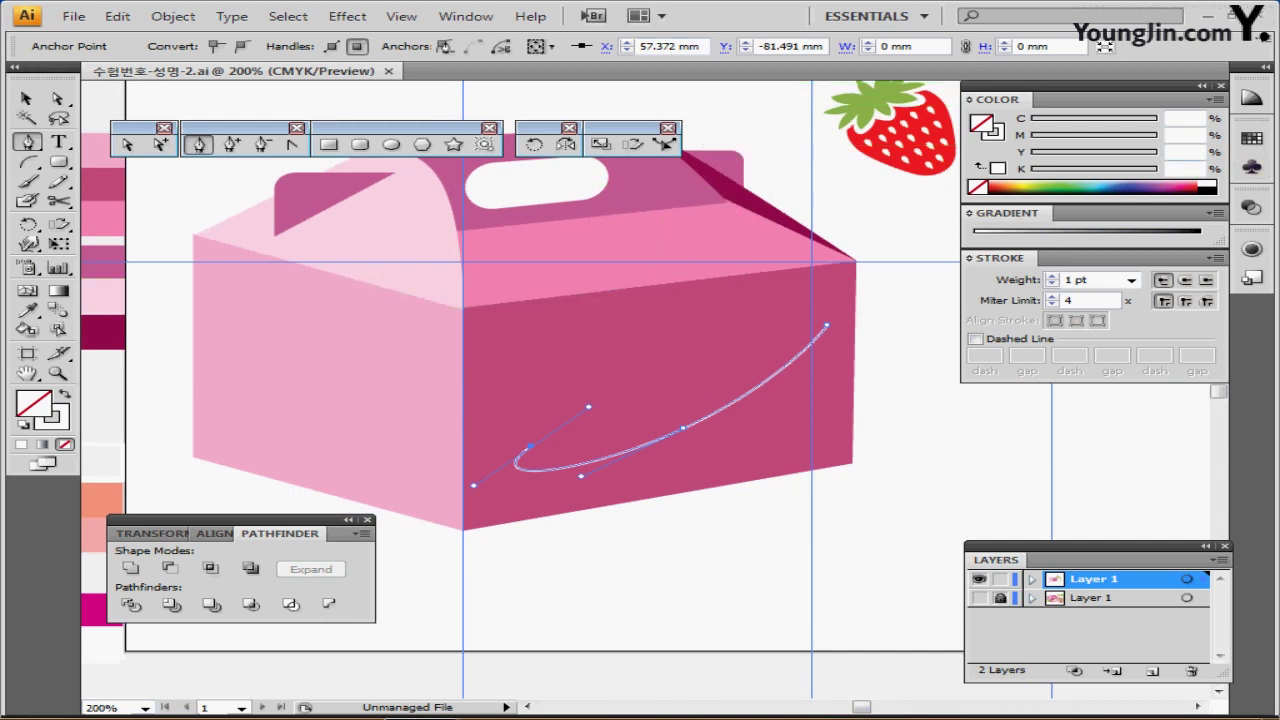
- Select the white curved path, open the Artistic_Ink brush library and enlarge it to show more brushes
{"action": "key", "text": "v"}
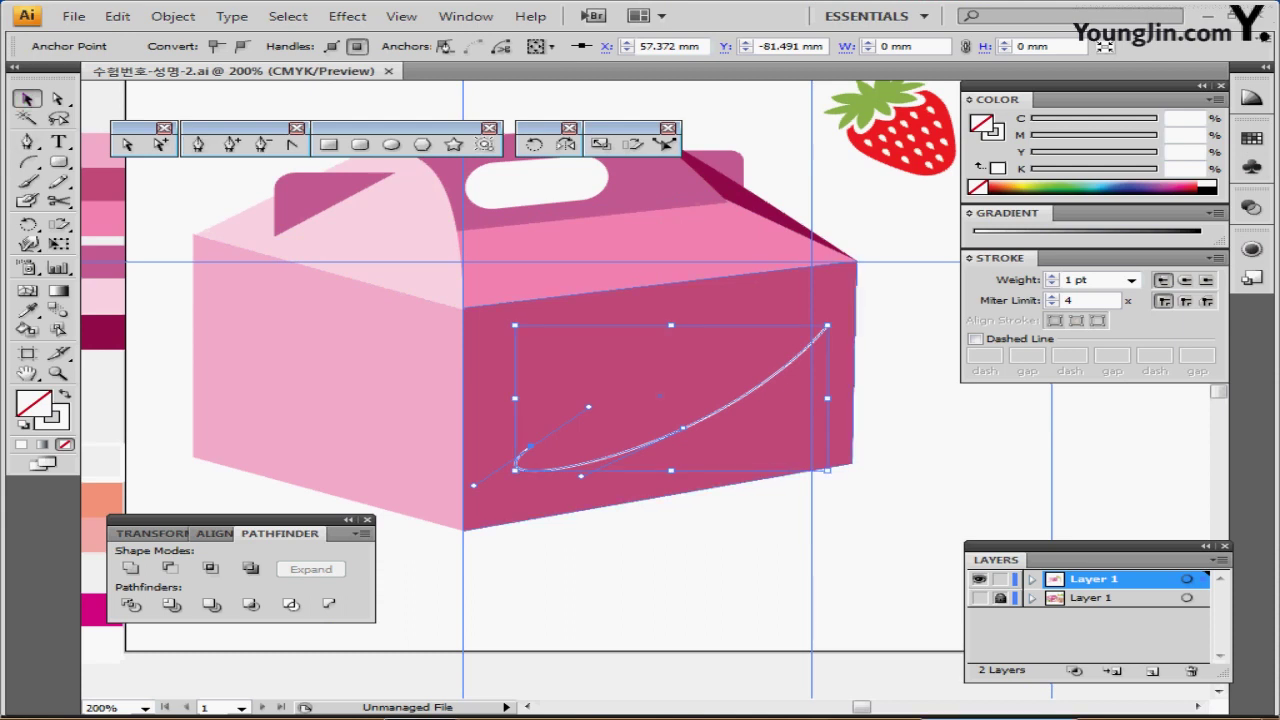
{"action": "left_click", "coordinate": [755, 390]}
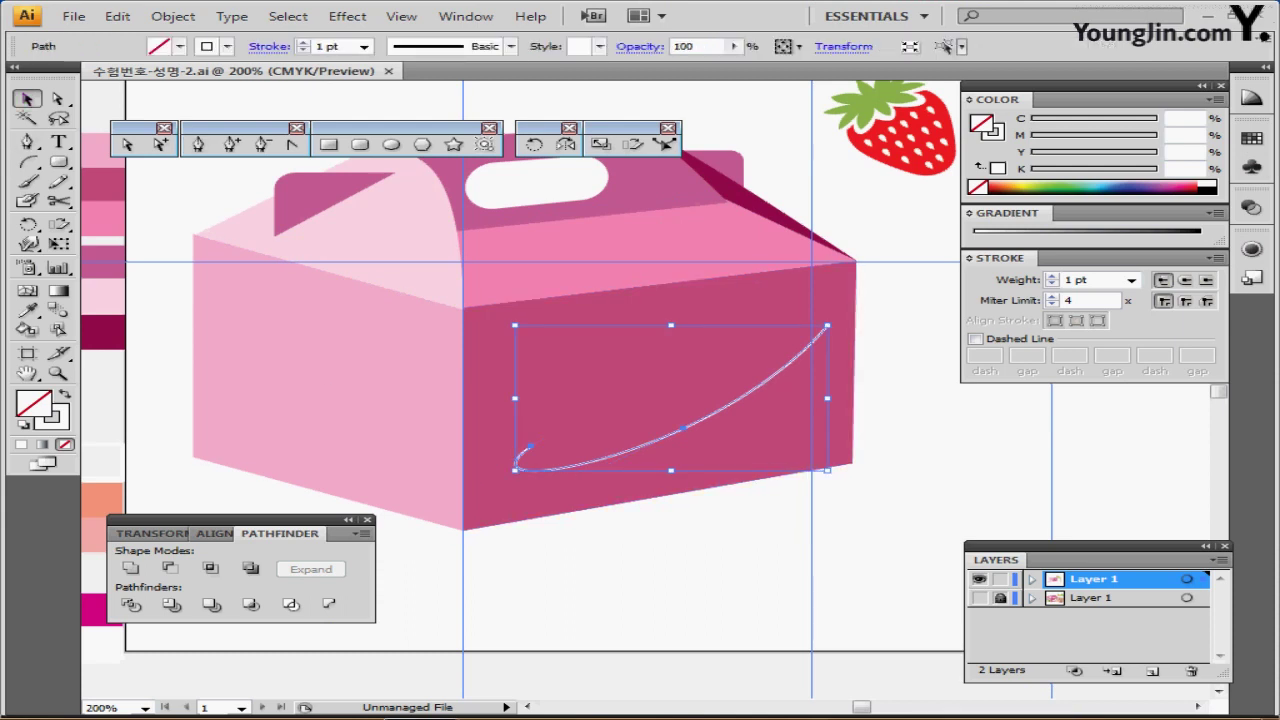
{"action": "left_click", "coordinate": [510, 46]}
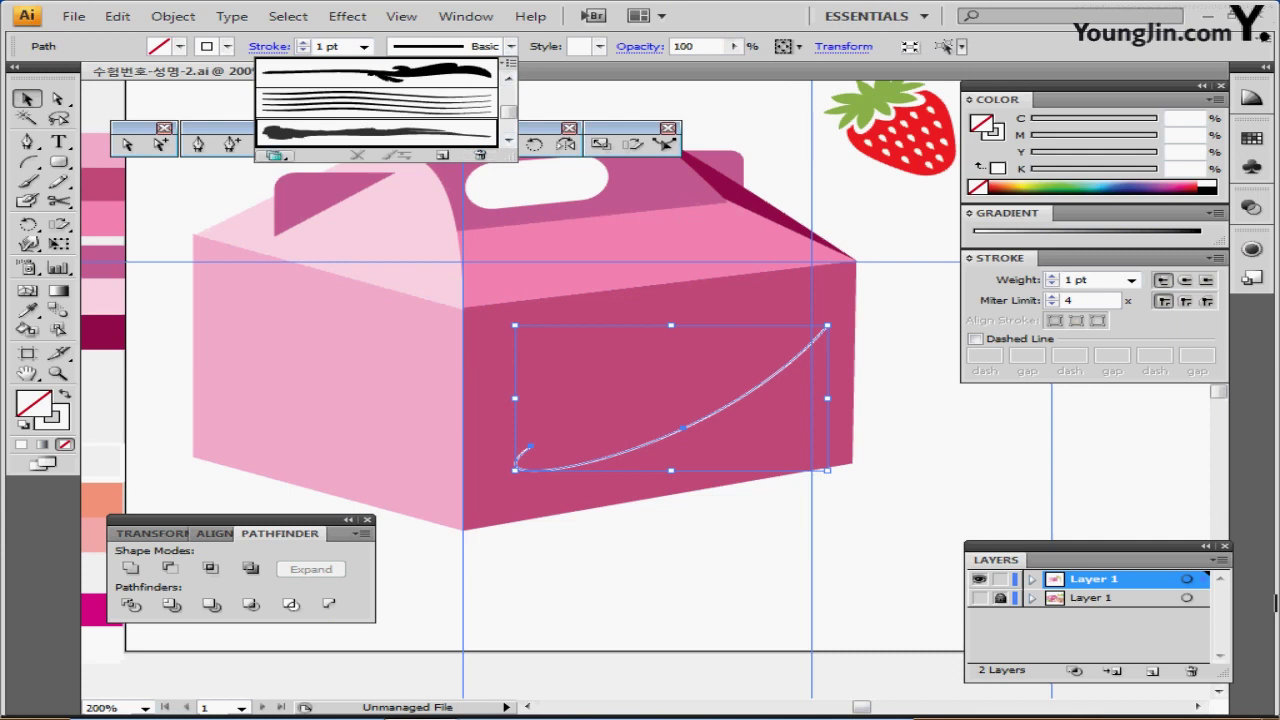
{"action": "left_click", "coordinate": [273, 155]}
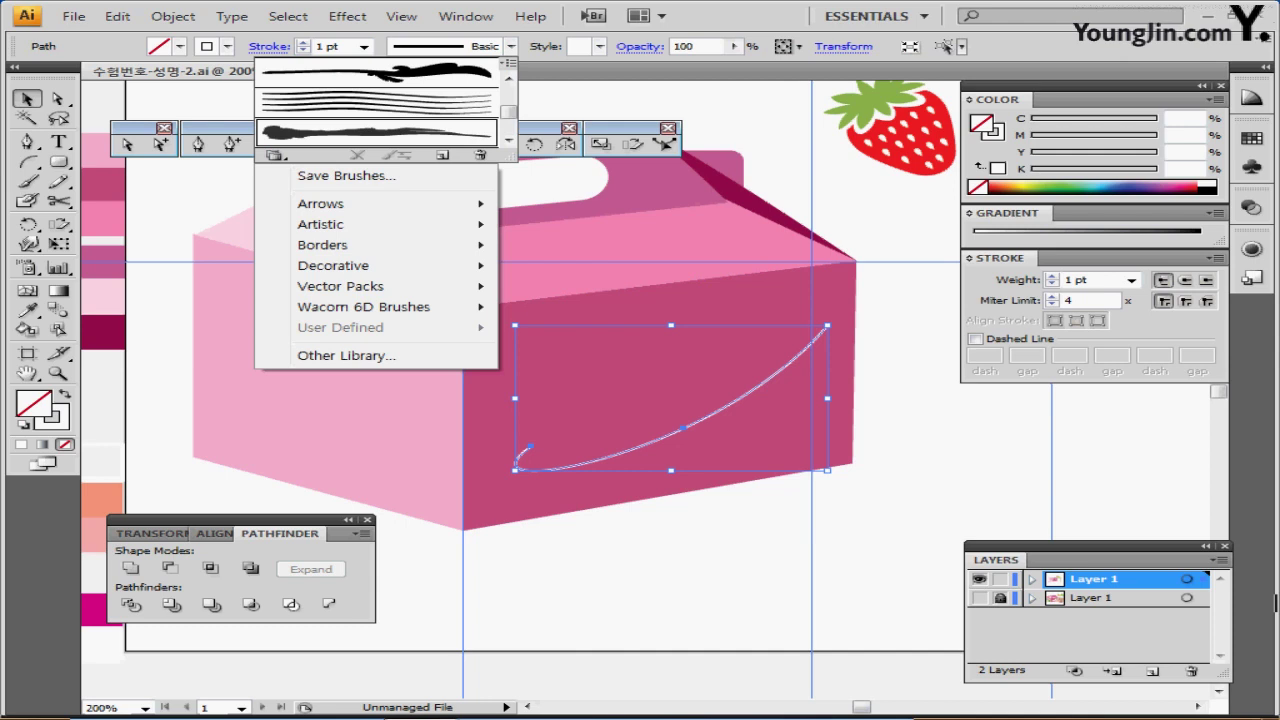
{"action": "mouse_move", "coordinate": [330, 224]}
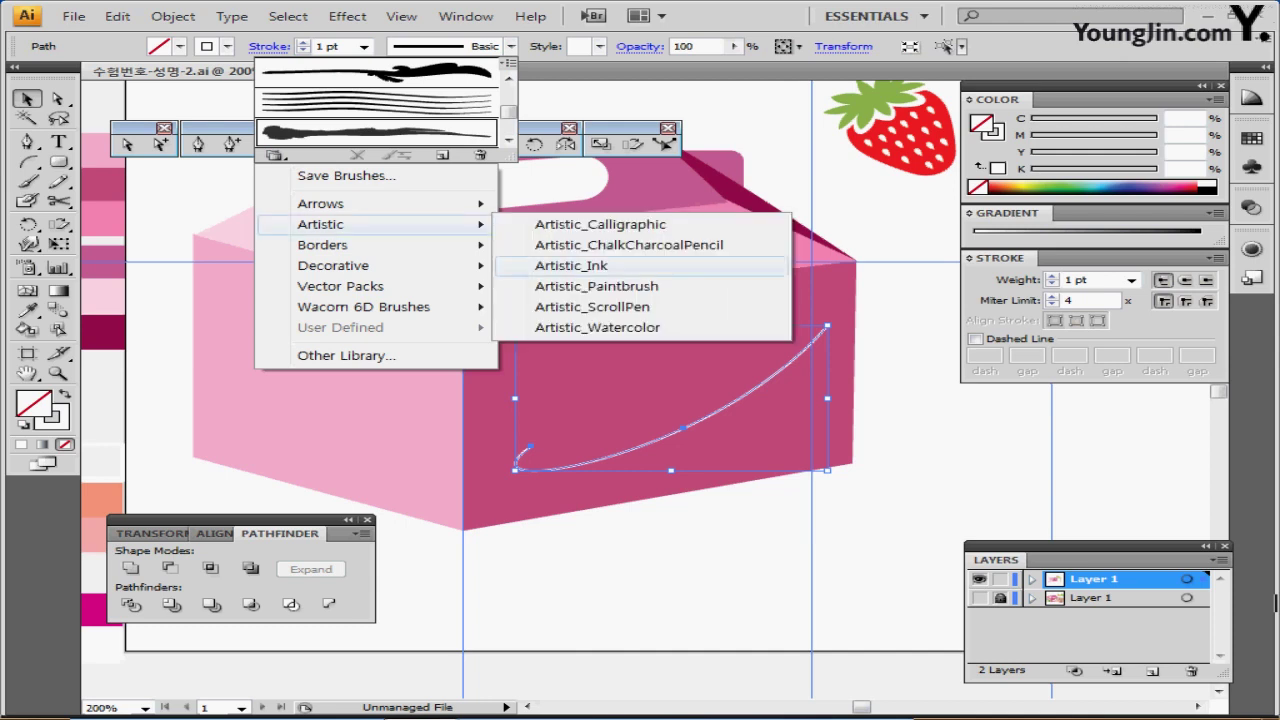
{"action": "left_click", "coordinate": [571, 265]}
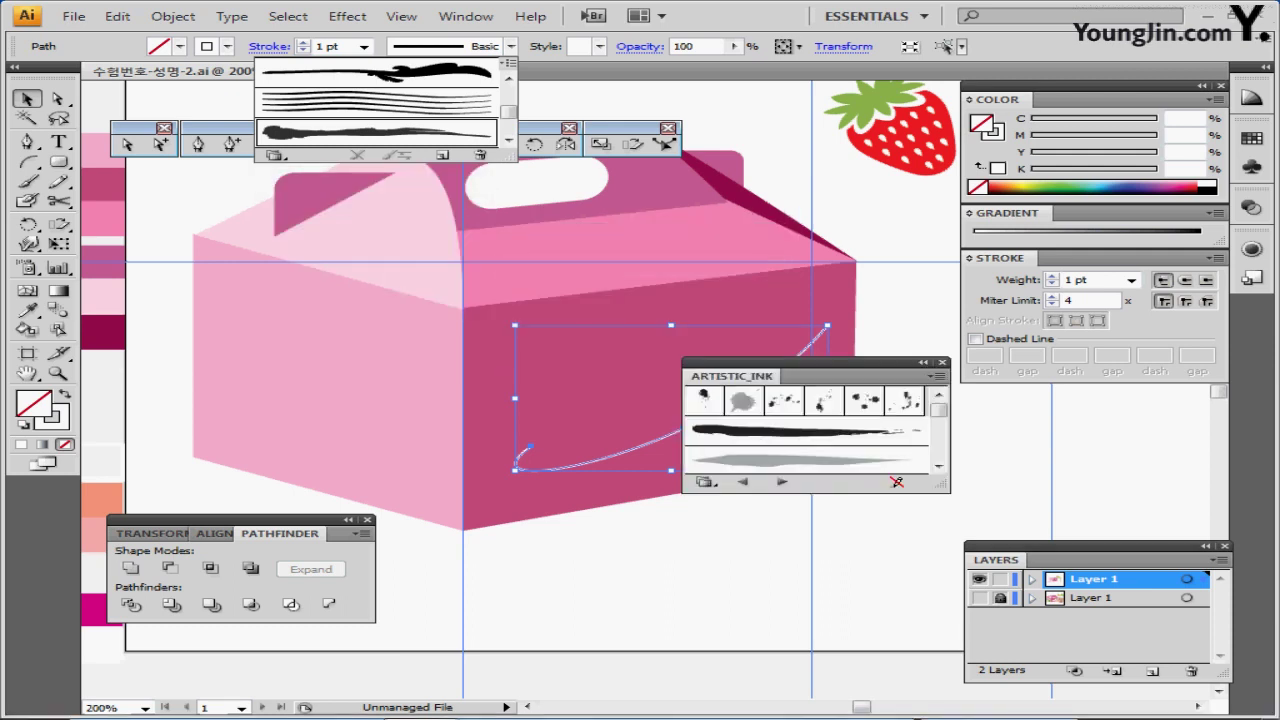
{"action": "left_click_drag", "start_coordinate": [942, 485], "coordinate": [944, 634]}
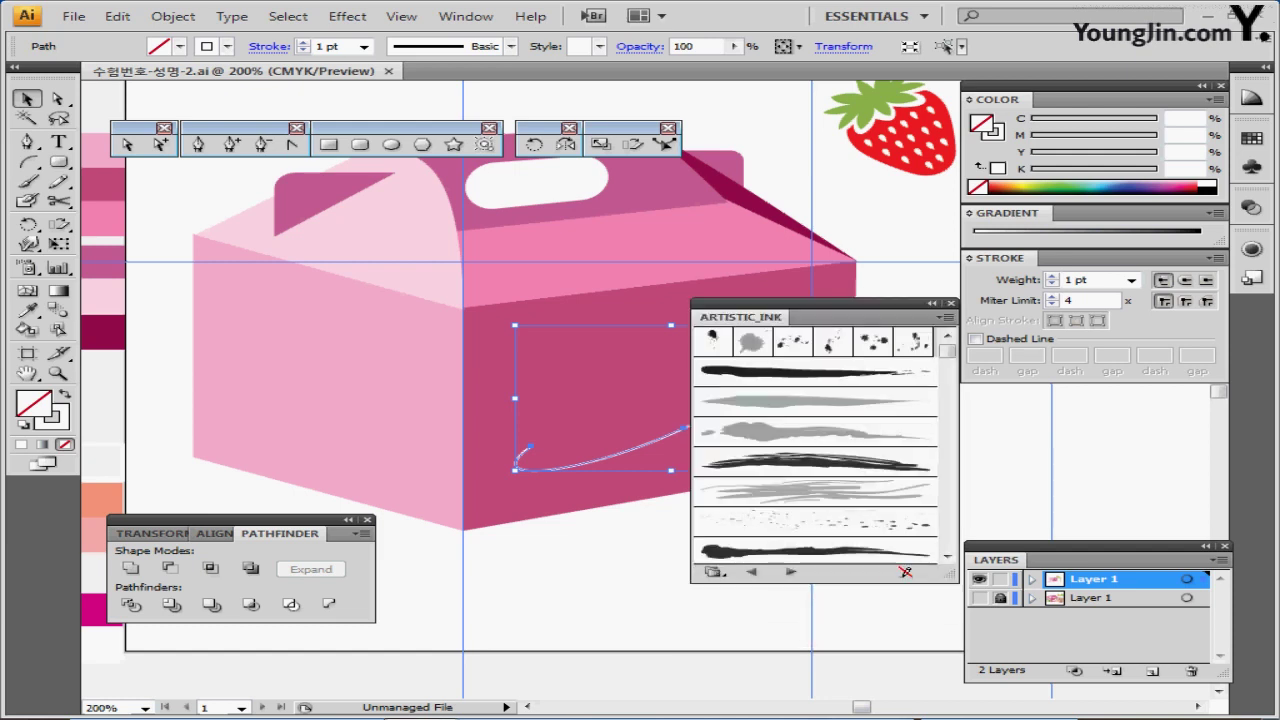
- Apply the dark, rough-edged ink stroke brush to the curved path and set its stroke weight to 2 pt
{"action": "left_click", "coordinate": [772, 550]}
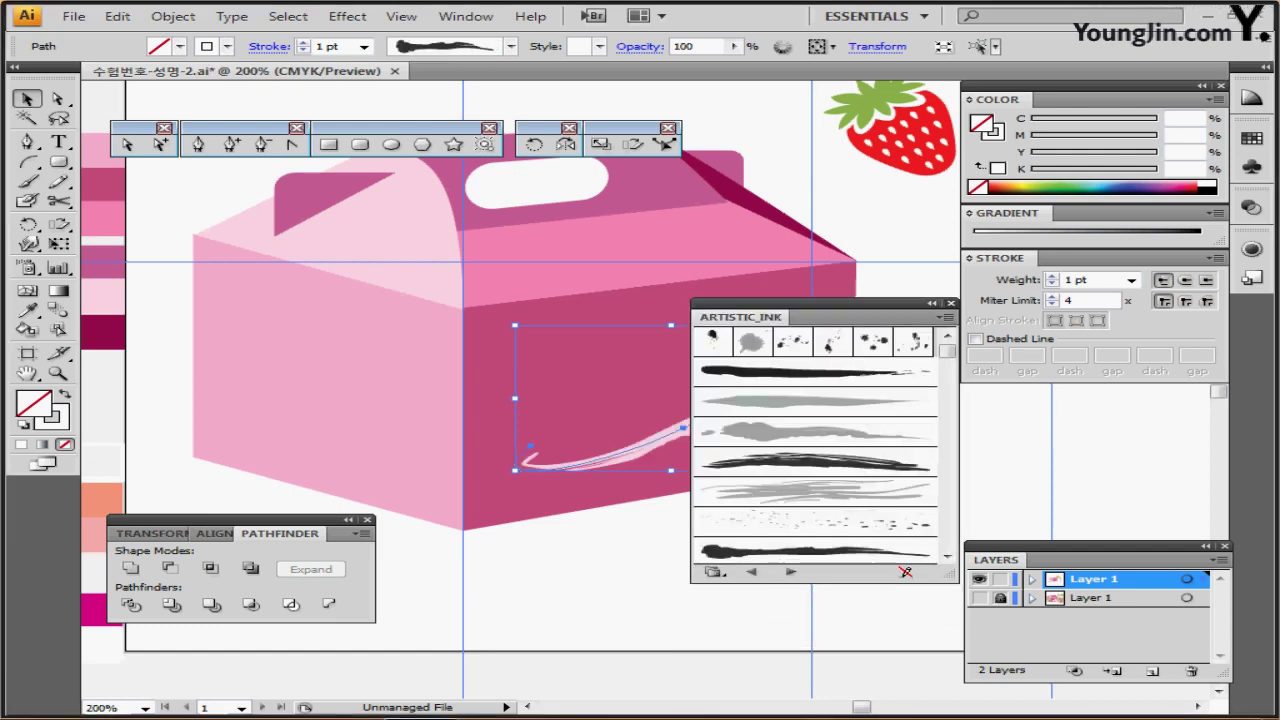
{"action": "left_click", "coordinate": [951, 303]}
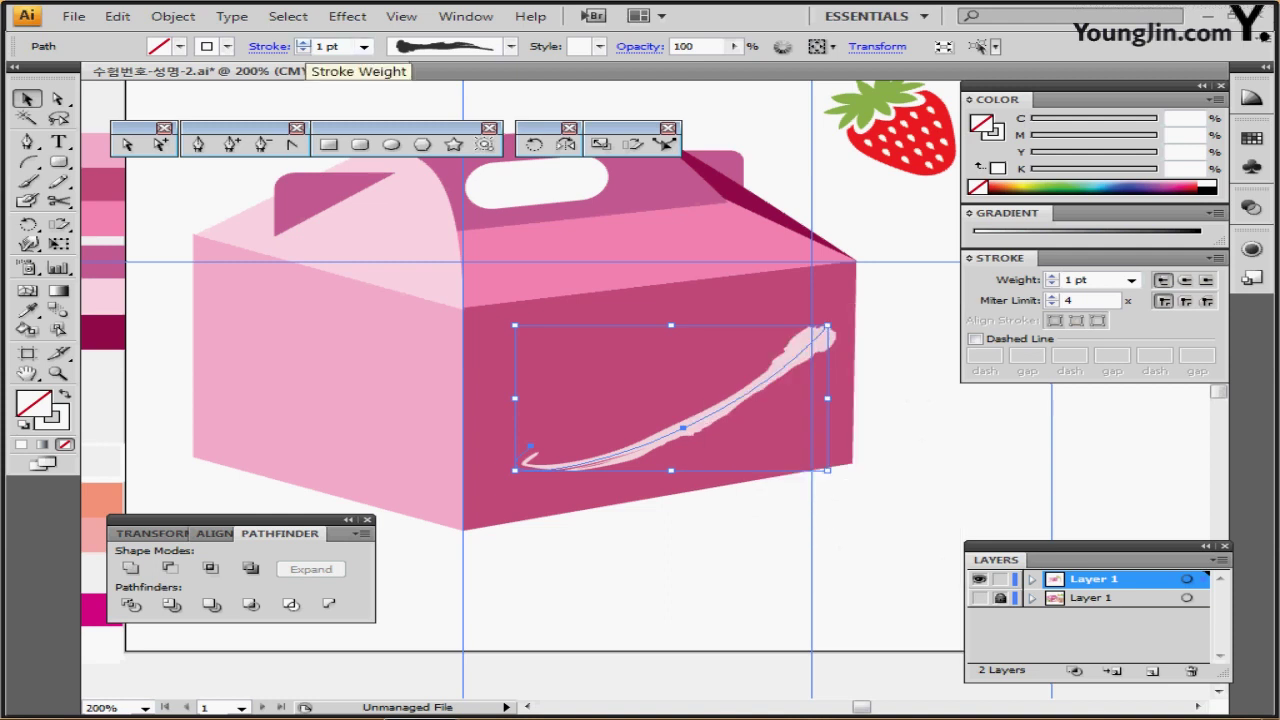
{"action": "left_click", "coordinate": [303, 42]}
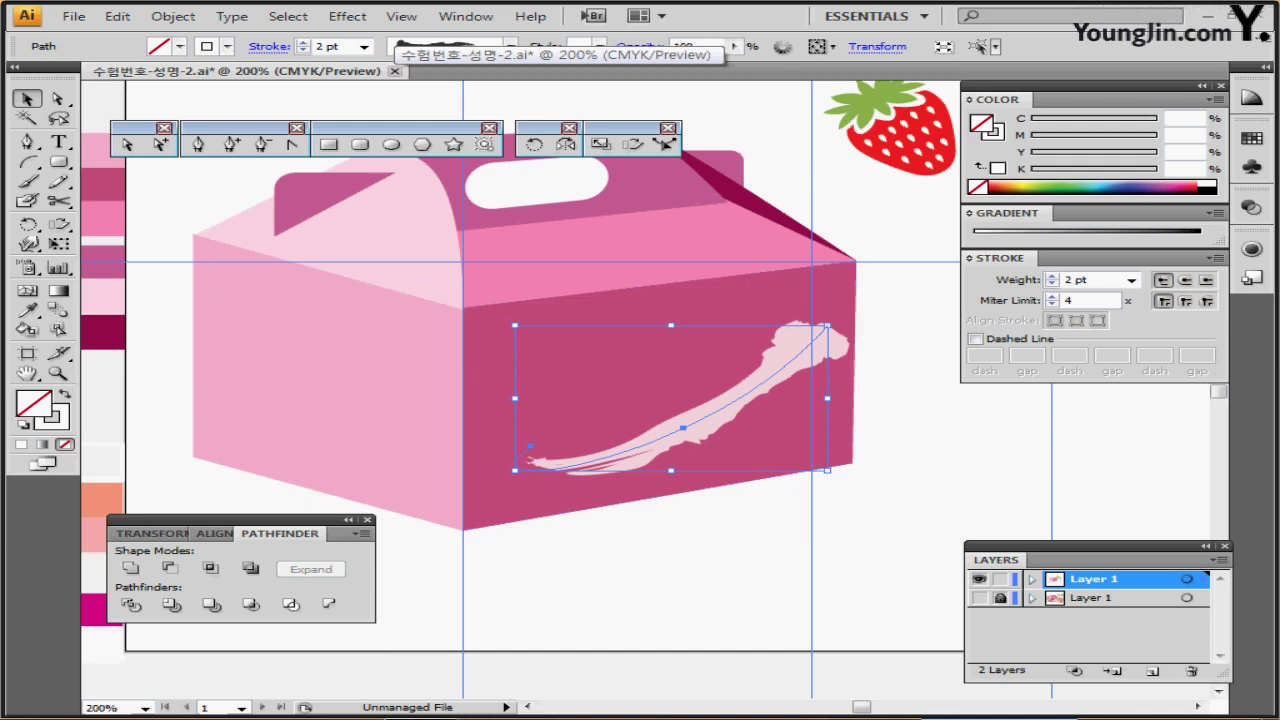
{"action": "left_click", "coordinate": [700, 570]}
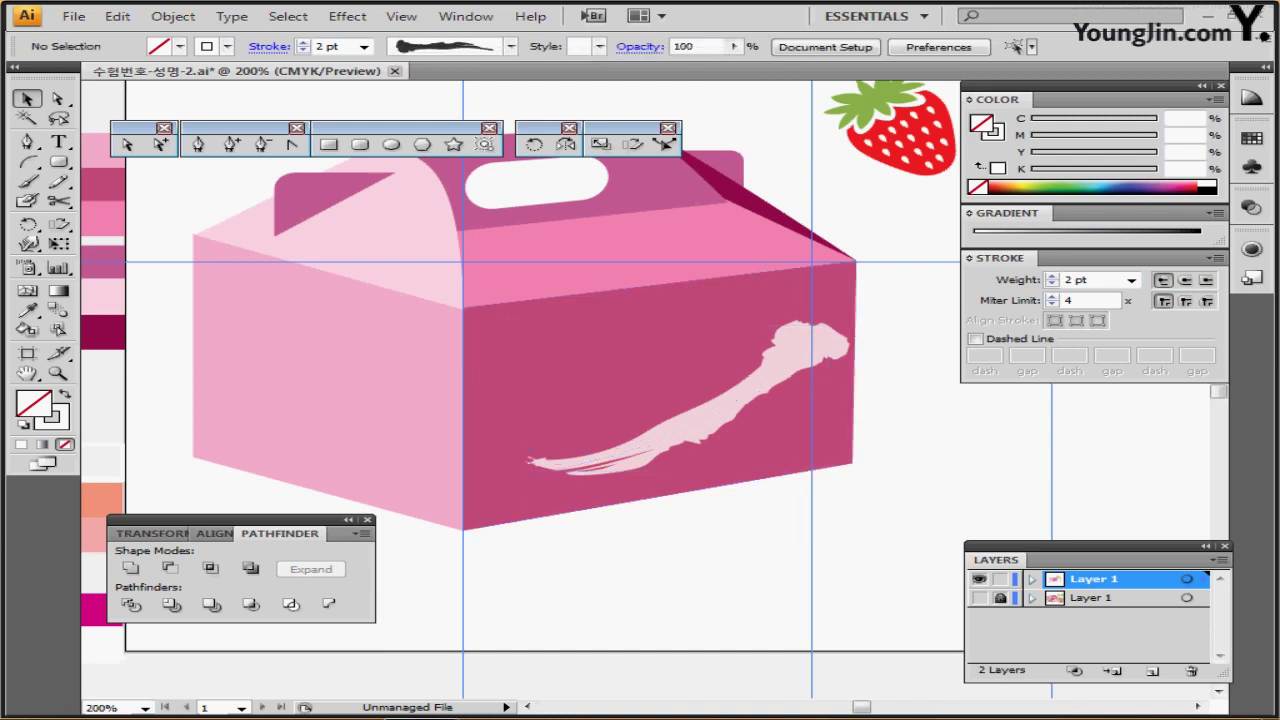
- Reshape the brushed path's hooked left end by raising its end anchor slightly and adjusting the lower curve's direction handle
{"action": "left_click", "coordinate": [57, 98]}
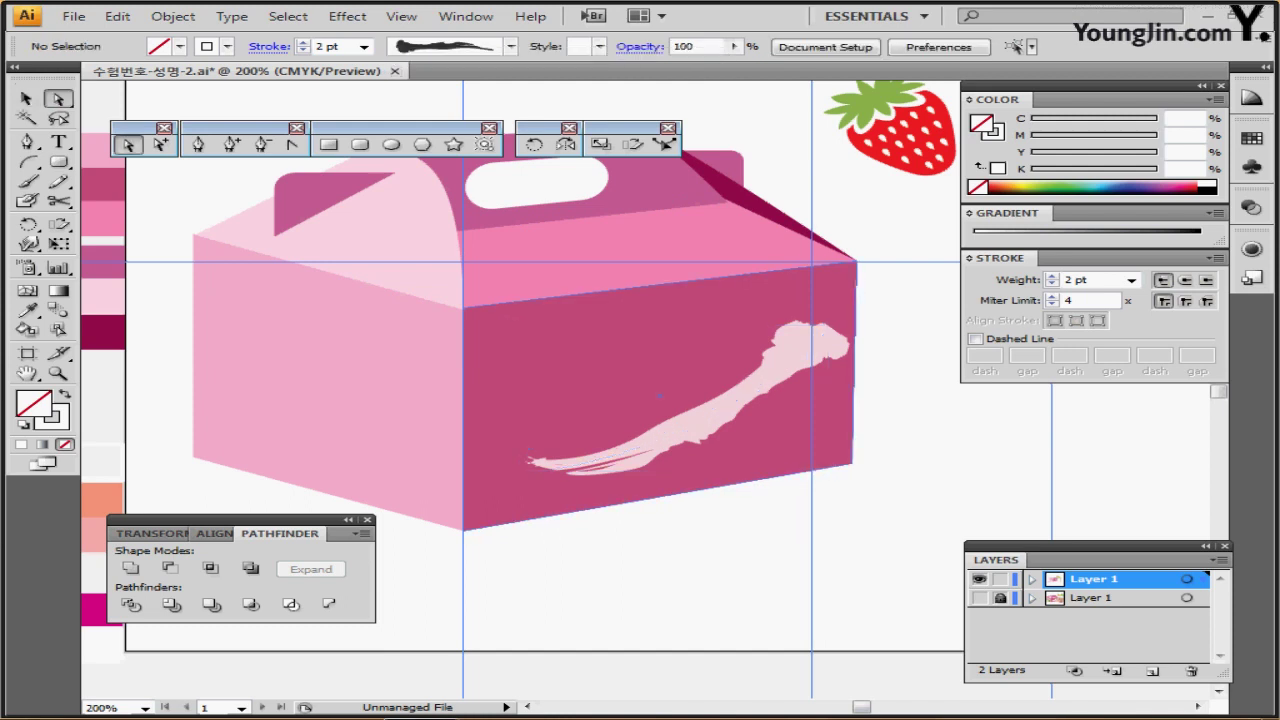
{"action": "left_click", "coordinate": [529, 459]}
{"action": "left_click", "coordinate": [531, 447]}
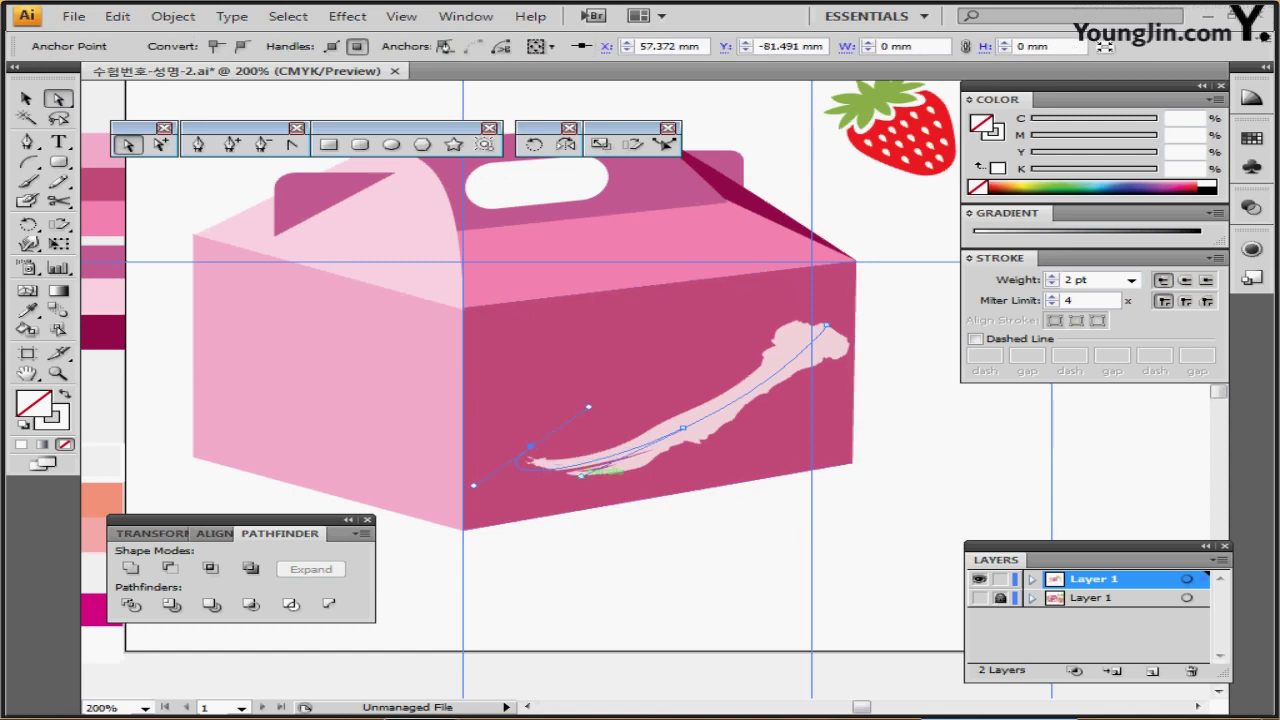
{"action": "mouse_move", "coordinate": [594, 466]}
{"action": "left_mouse_down"}
{"action": "mouse_move", "coordinate": [554, 480]}
{"action": "mouse_move", "coordinate": [584, 470]}
{"action": "mouse_move", "coordinate": [530, 441]}
{"action": "left_mouse_up"}
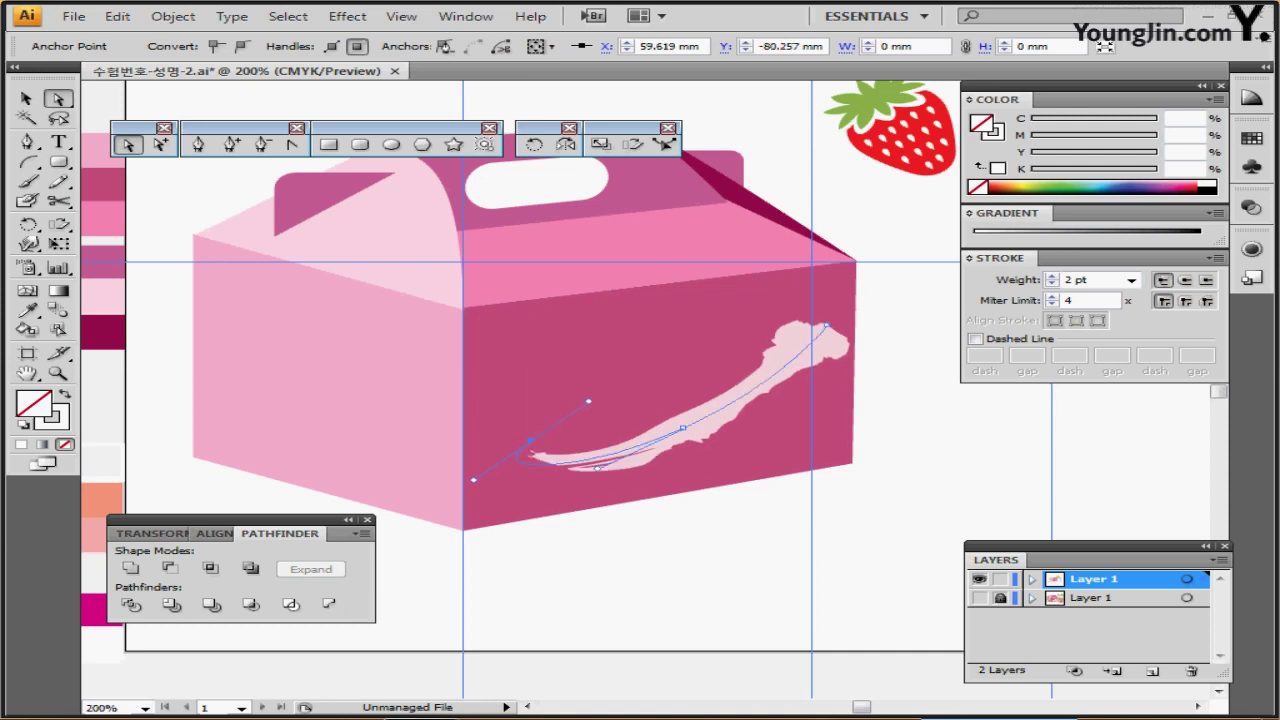
{"action": "left_click_drag", "start_coordinate": [598, 468], "coordinate": [558, 480]}
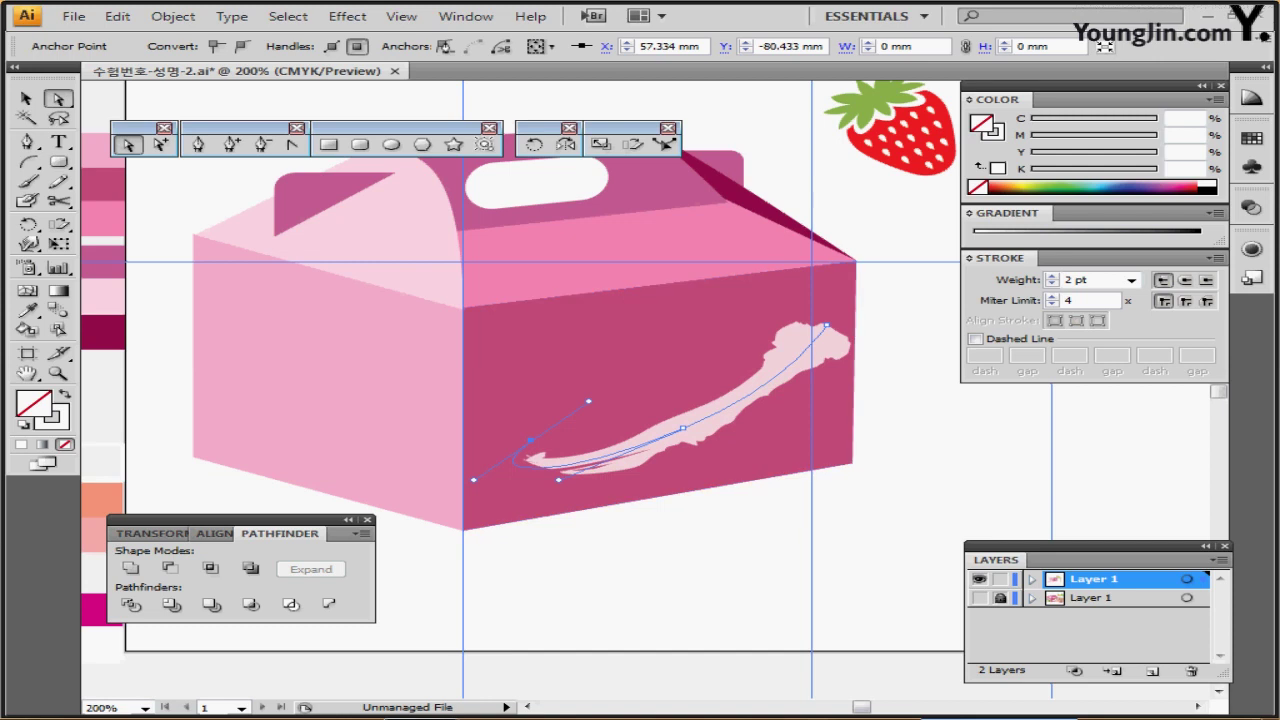
{"action": "key", "text": "ctrl+shift+a"}
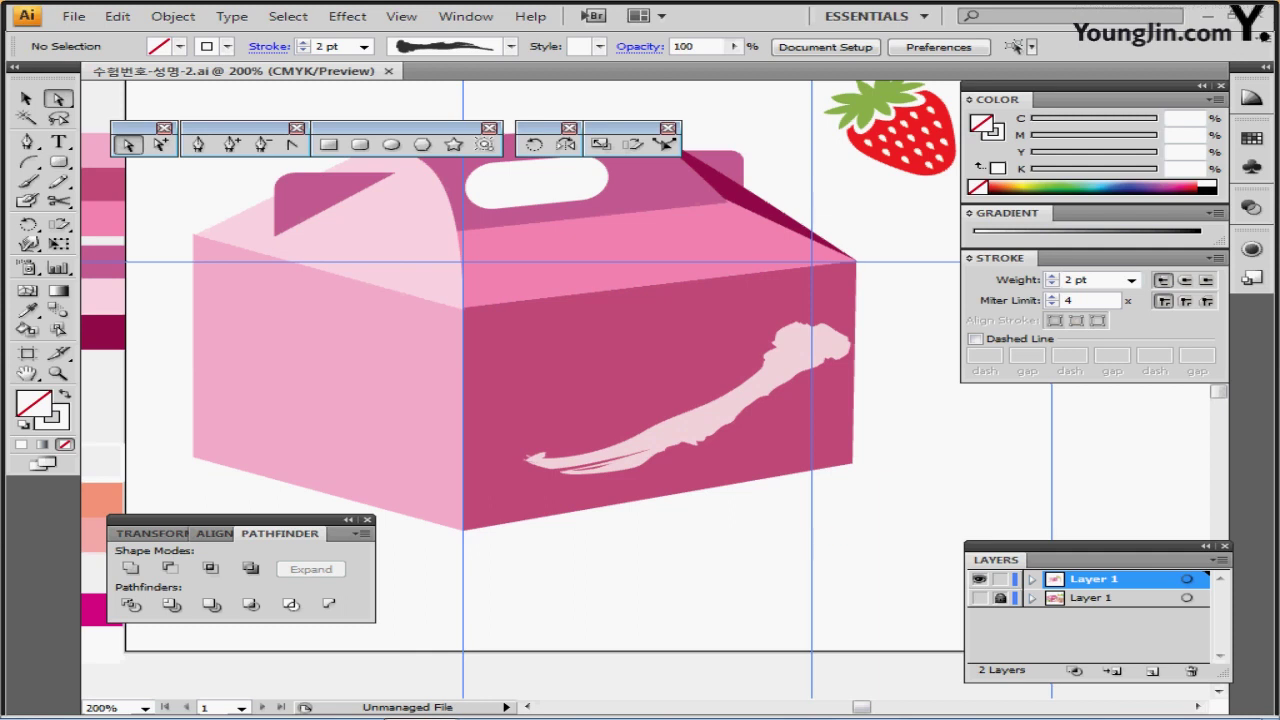
- Duplicate the whole red strawberry onto the box's front face, overlapping the brush stroke, and group the copy
{"action": "left_click_drag", "start_coordinate": [740, 500], "coordinate": [662, 615]}
{"action": "key", "text": "v"}
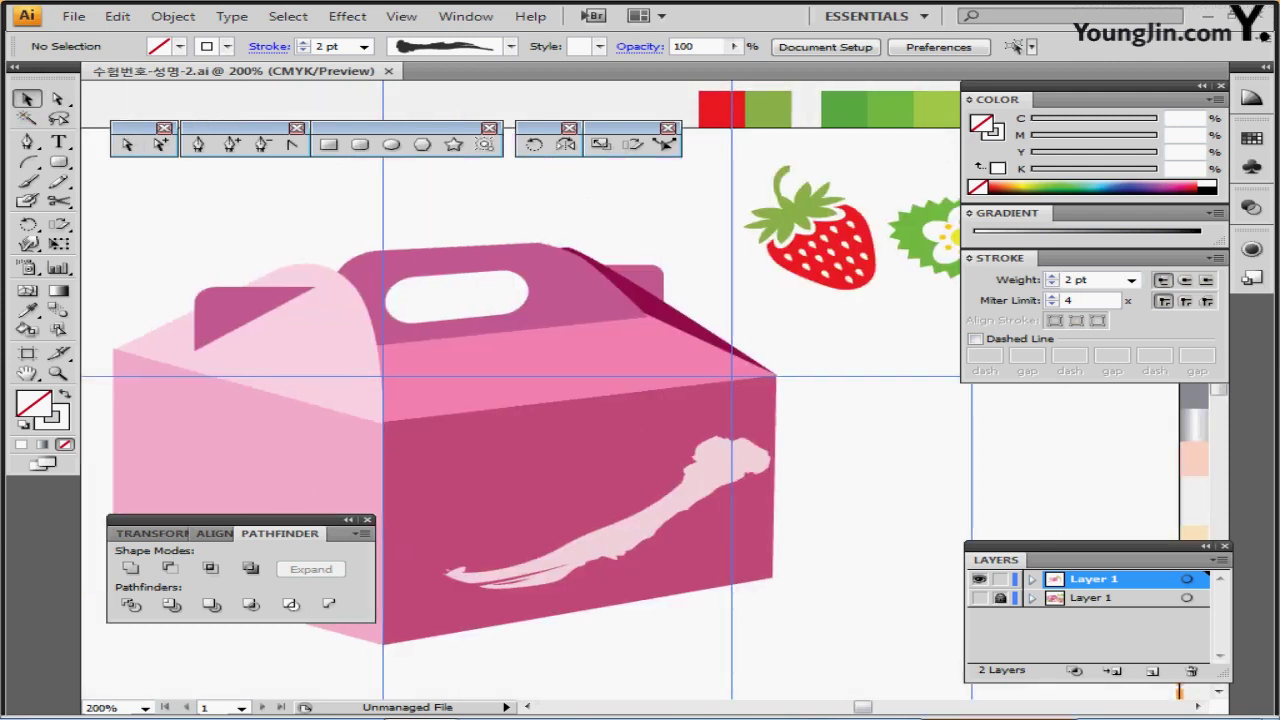
{"action": "left_click_drag", "start_coordinate": [739, 181], "coordinate": [877, 307]}
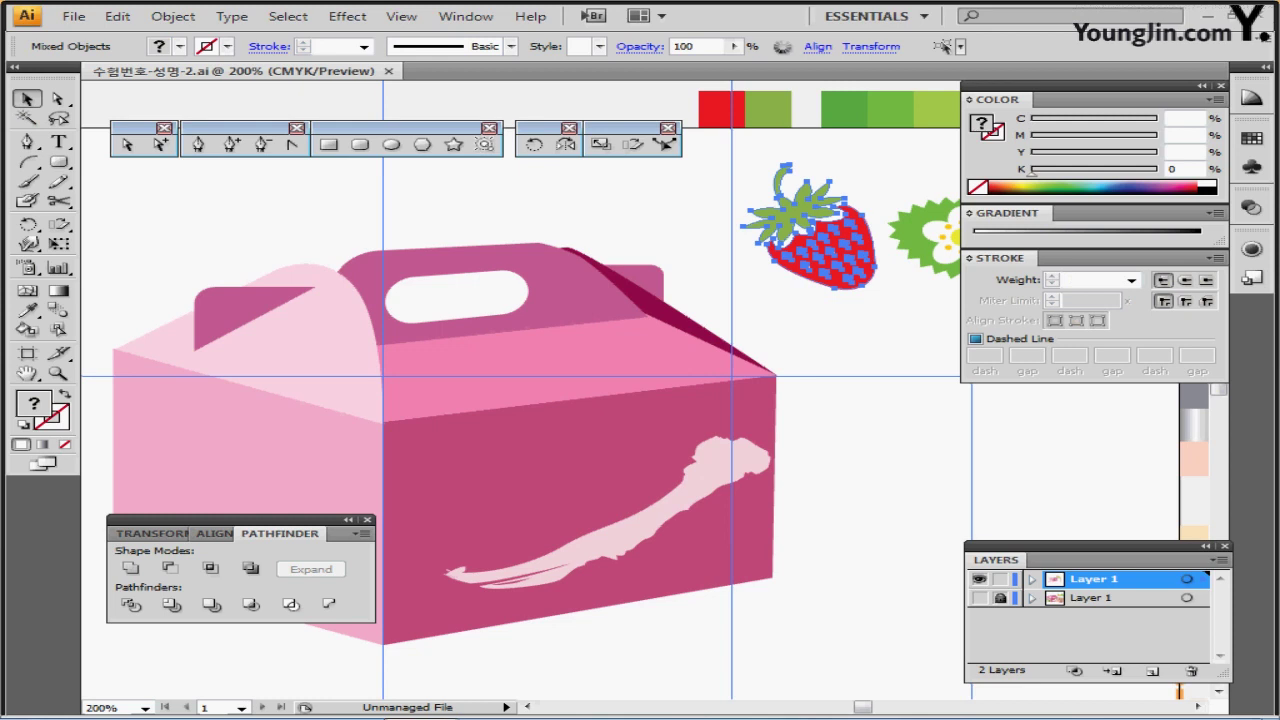
{"action": "key", "text": "ctrl+shift+b"}
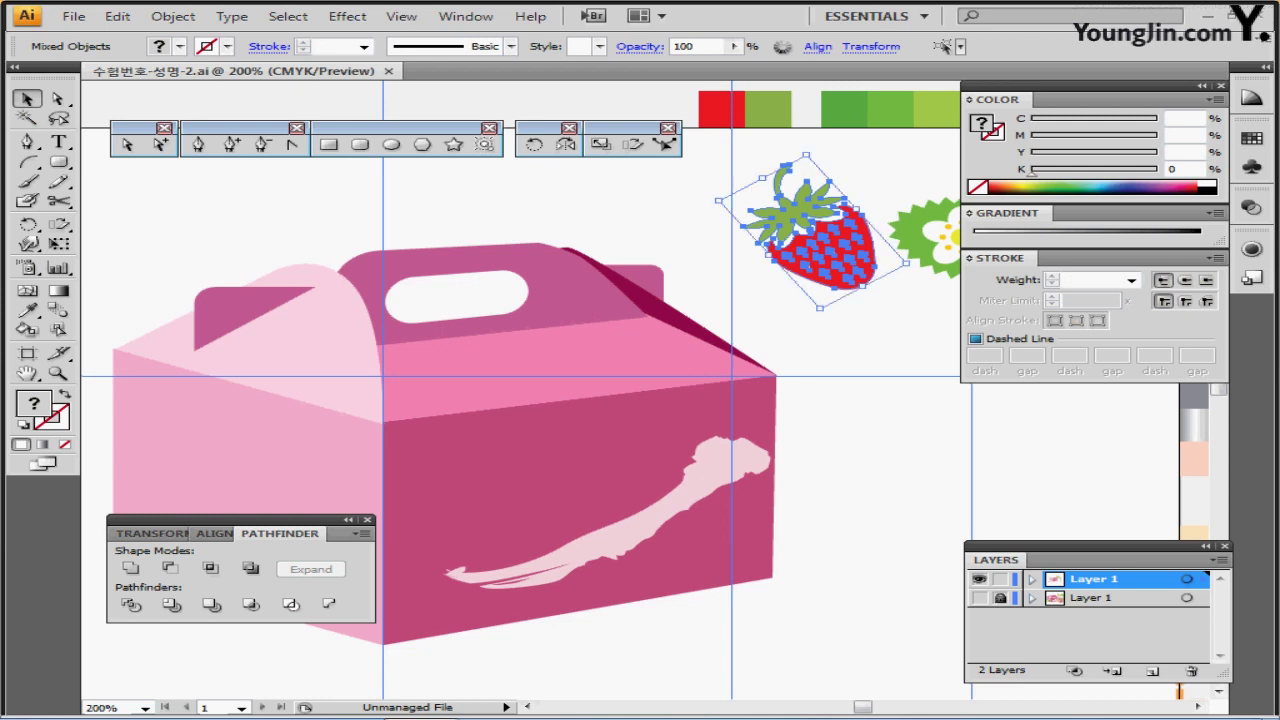
{"action": "key", "text": "ctrl+shift+b"}
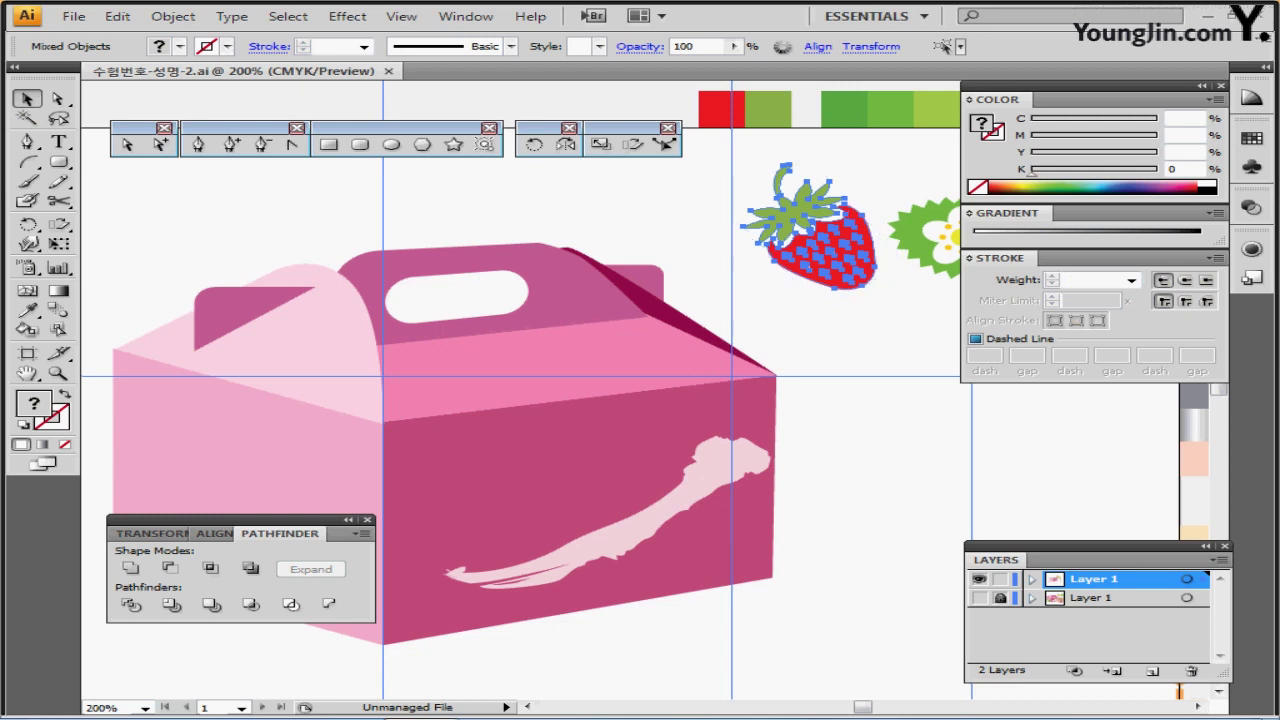
{"action": "left_click_drag", "start_coordinate": [830, 235], "coordinate": [595, 494]}
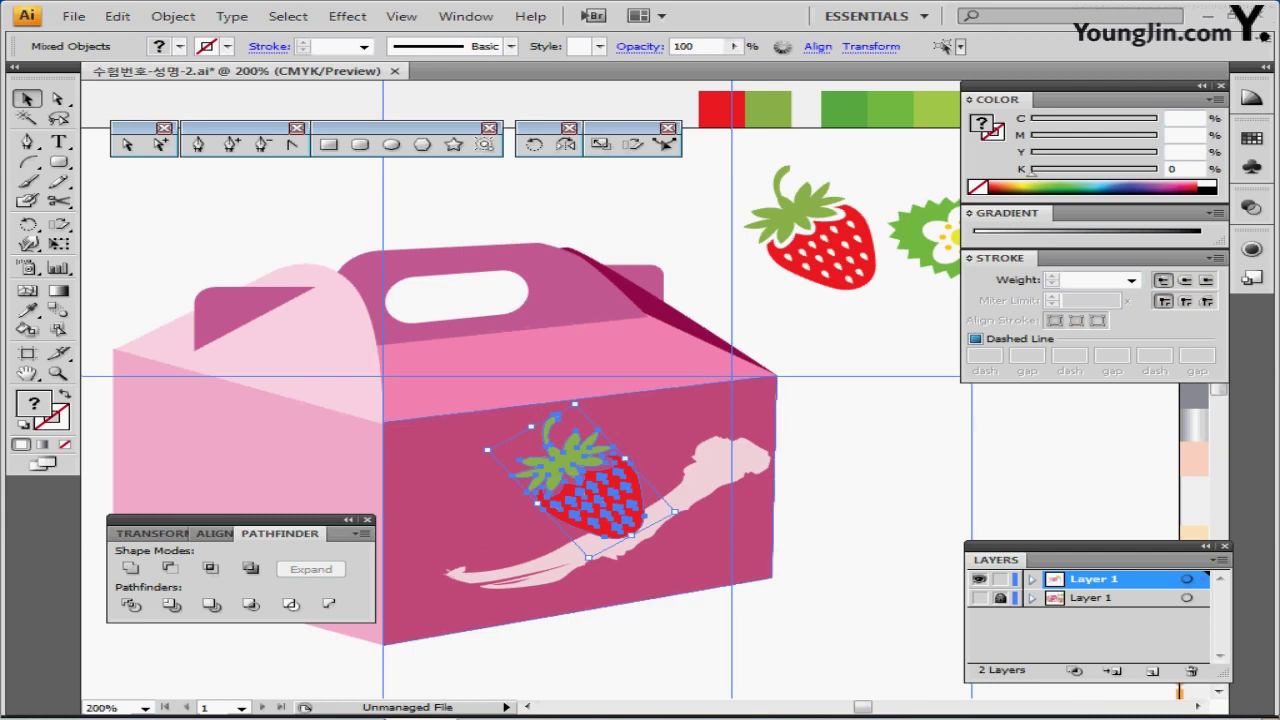
{"action": "left_click_drag", "start_coordinate": [645, 480], "coordinate": [640, 388]}
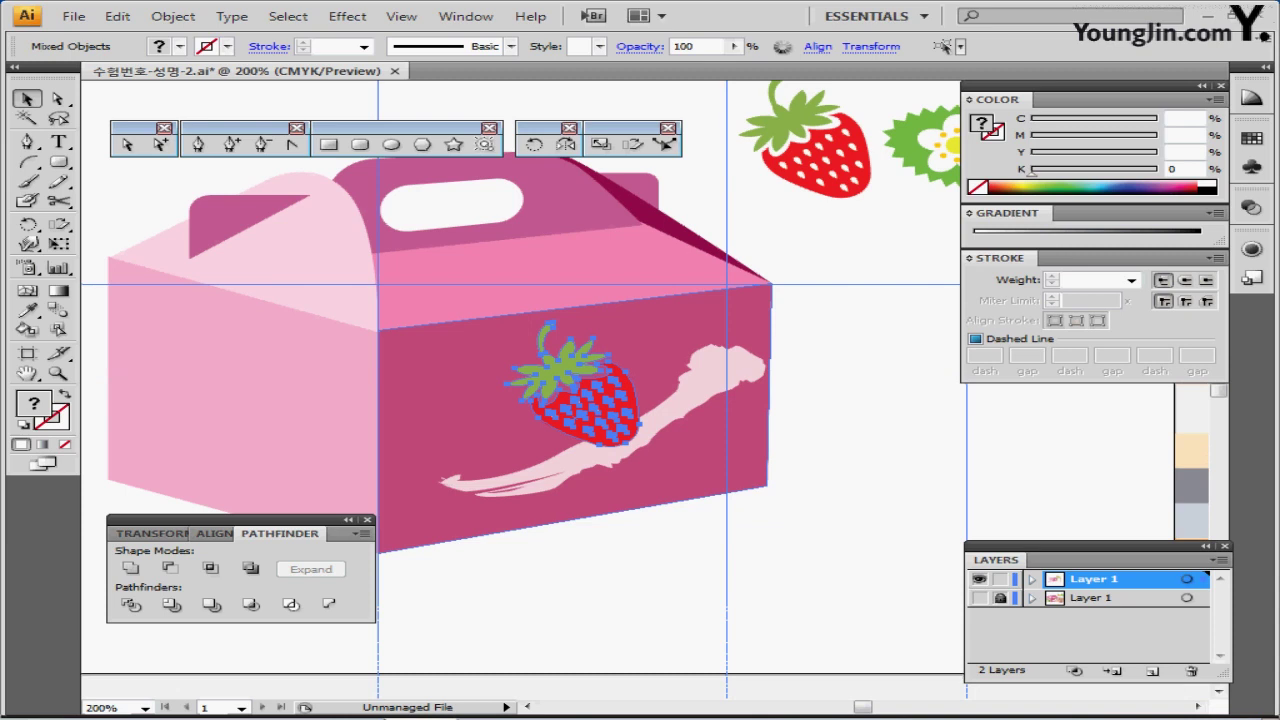
{"action": "key", "text": "ctrl+g"}
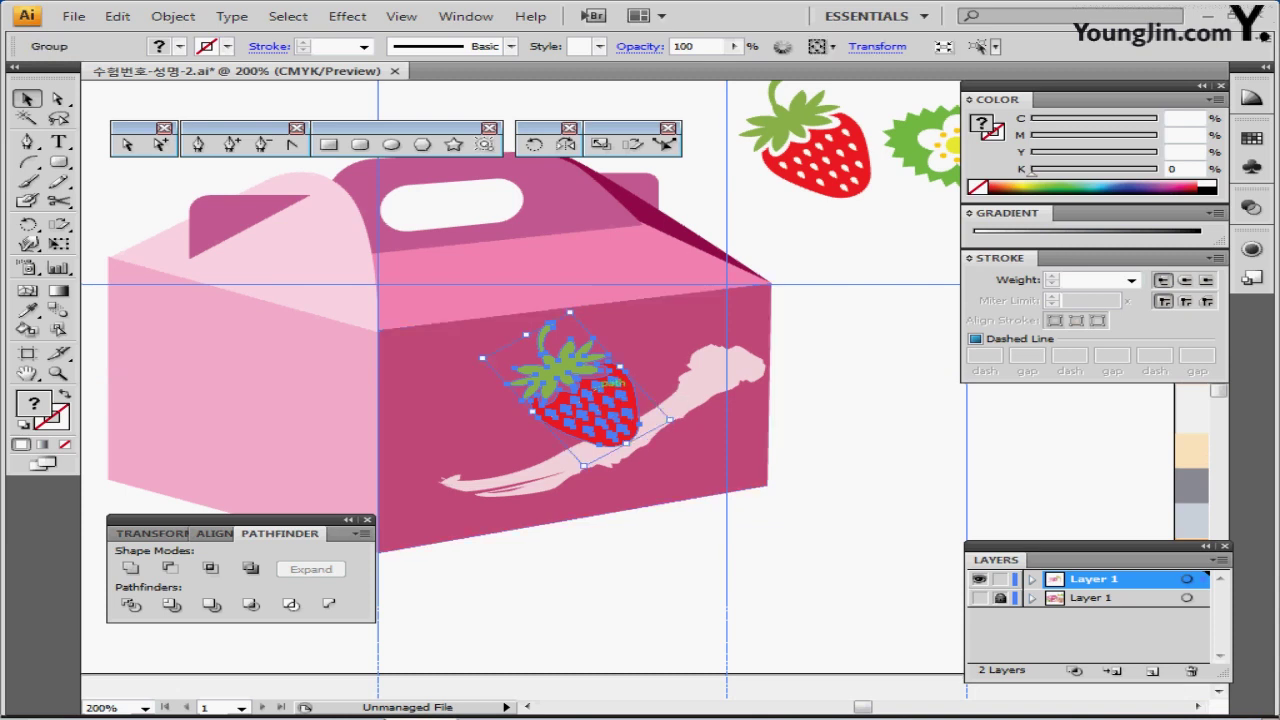
- Isolate the strawberry group and recolour its red body with the salmon swatch beside the artboard (M 50, Y 50)
{"action": "left_click", "coordinate": [612, 386]}
{"action": "double_click", "coordinate": [618, 374]}
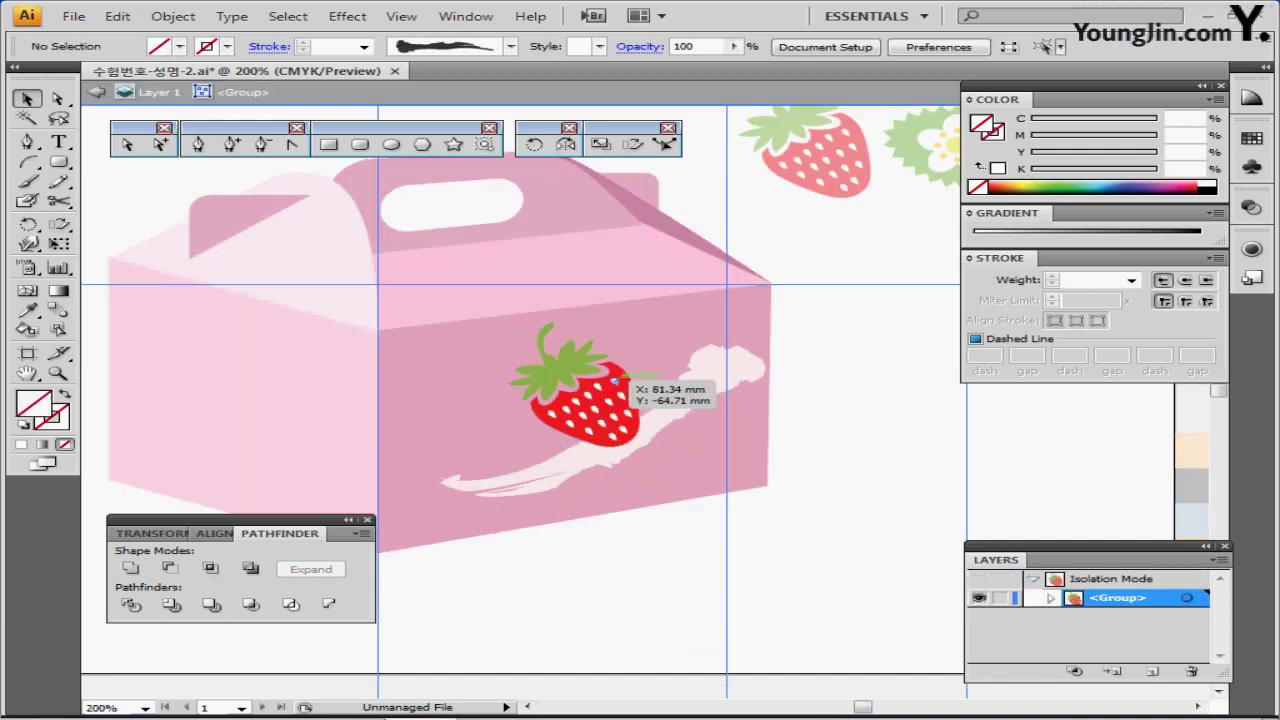
{"action": "left_click", "coordinate": [614, 381]}
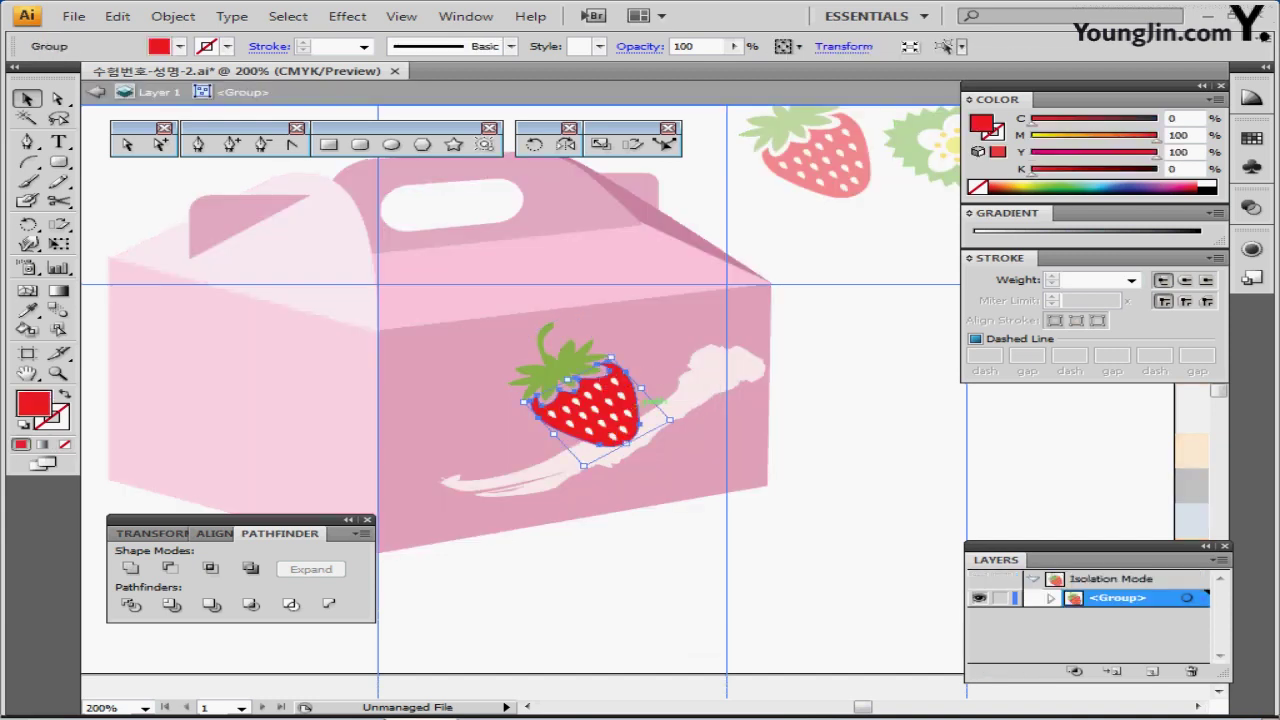
{"action": "key", "text": "ctrl+1"}
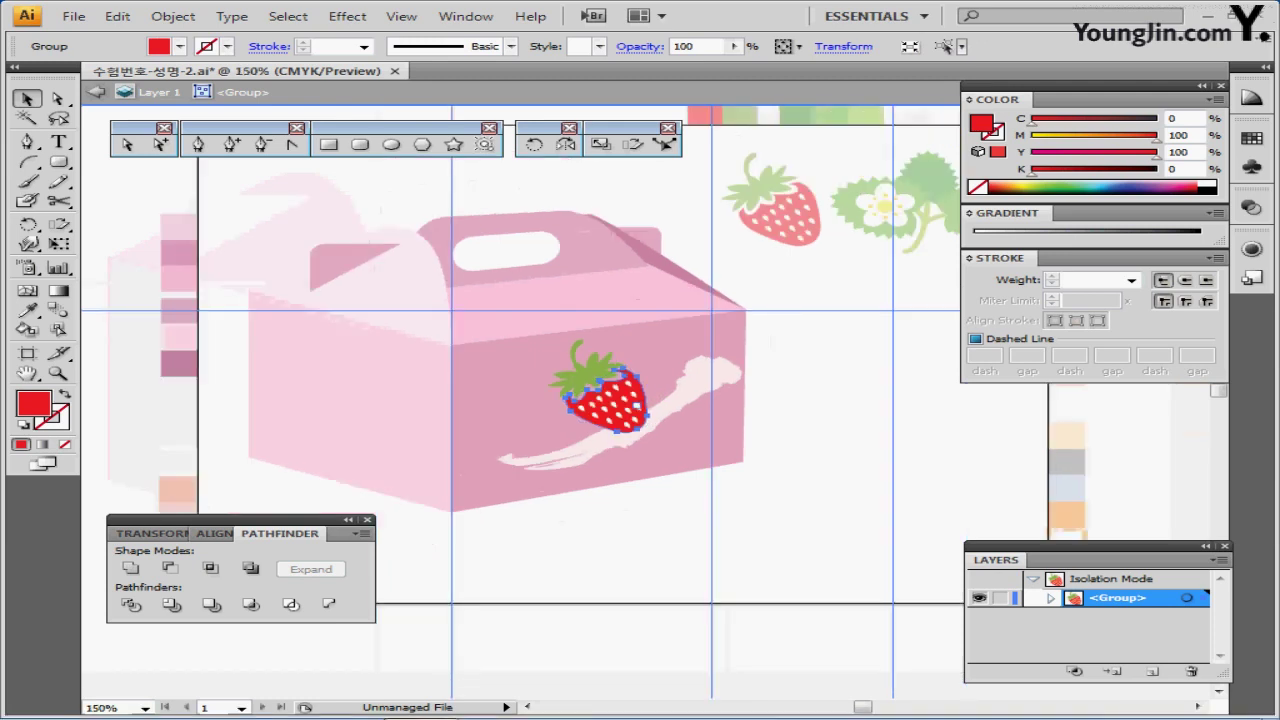
{"action": "left_click_drag", "start_coordinate": [637, 406], "coordinate": [622, 312]}
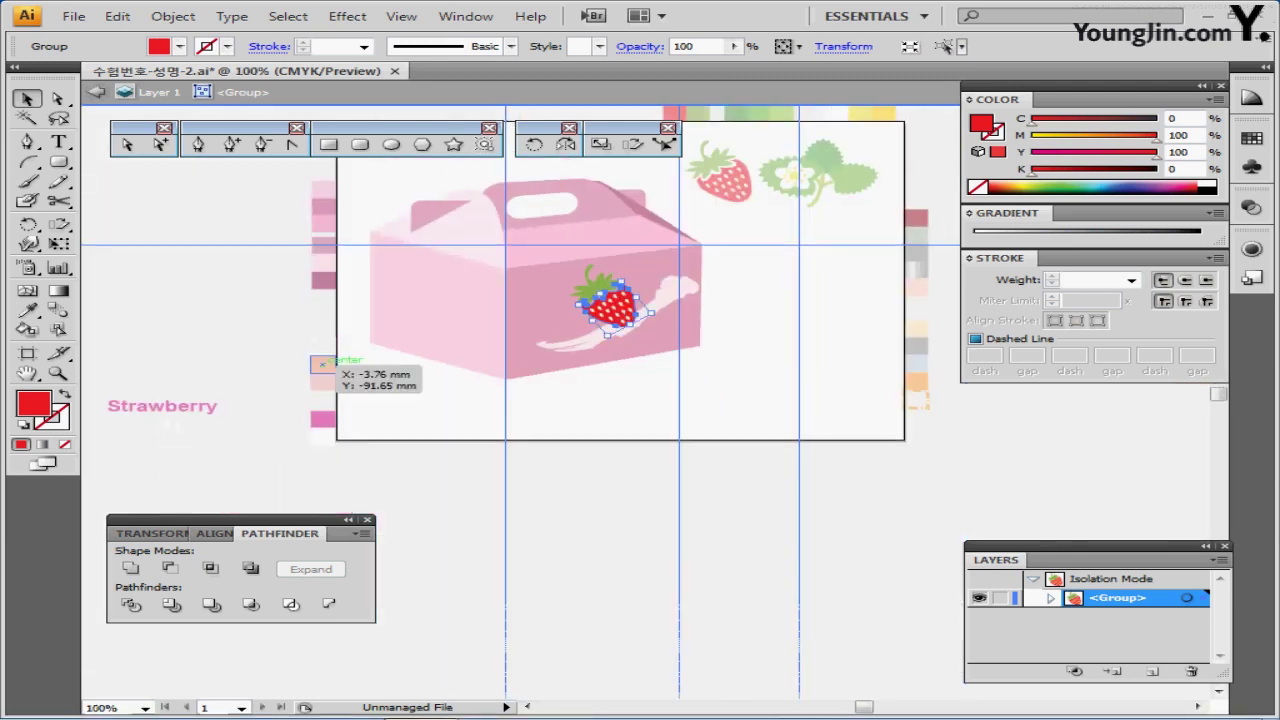
{"action": "key", "text": "i"}
{"action": "left_click", "coordinate": [322, 364]}
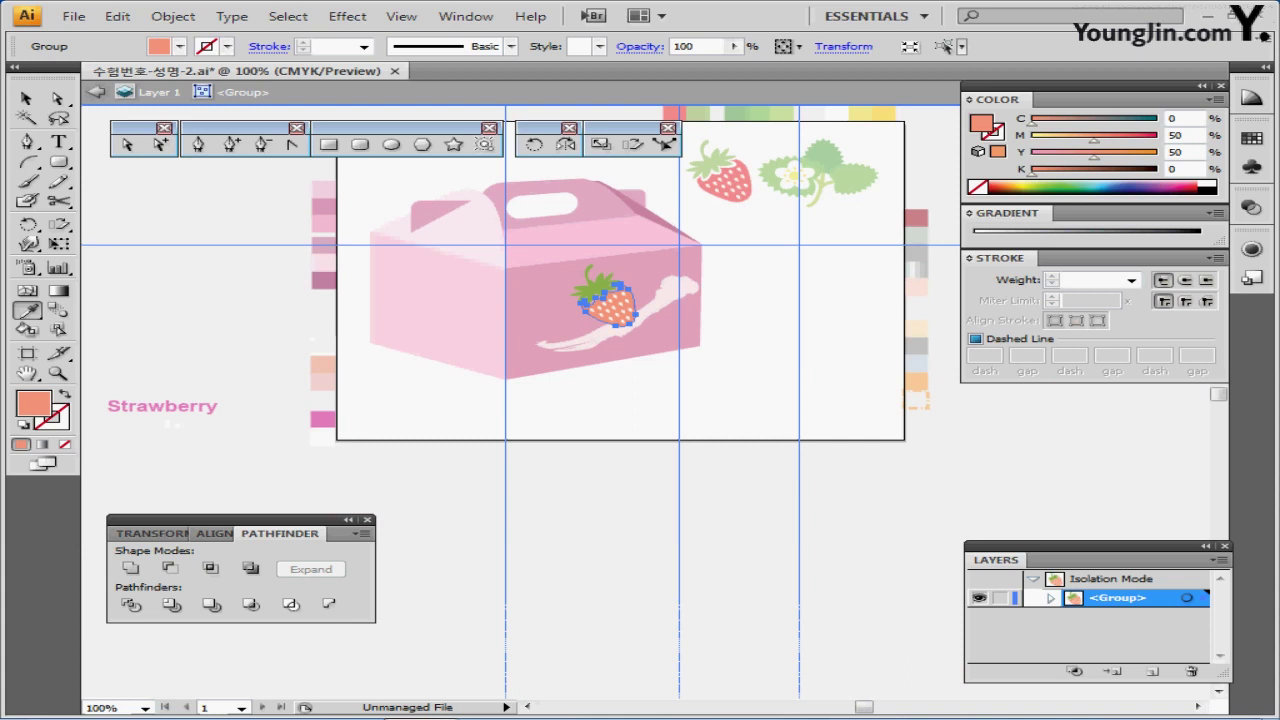
{"action": "key", "text": "Escape"}
- Scale the salmon strawberry group uniformly to 70% and place it over the middle of the brush stroke
{"action": "key", "text": "ctrl+plus"}
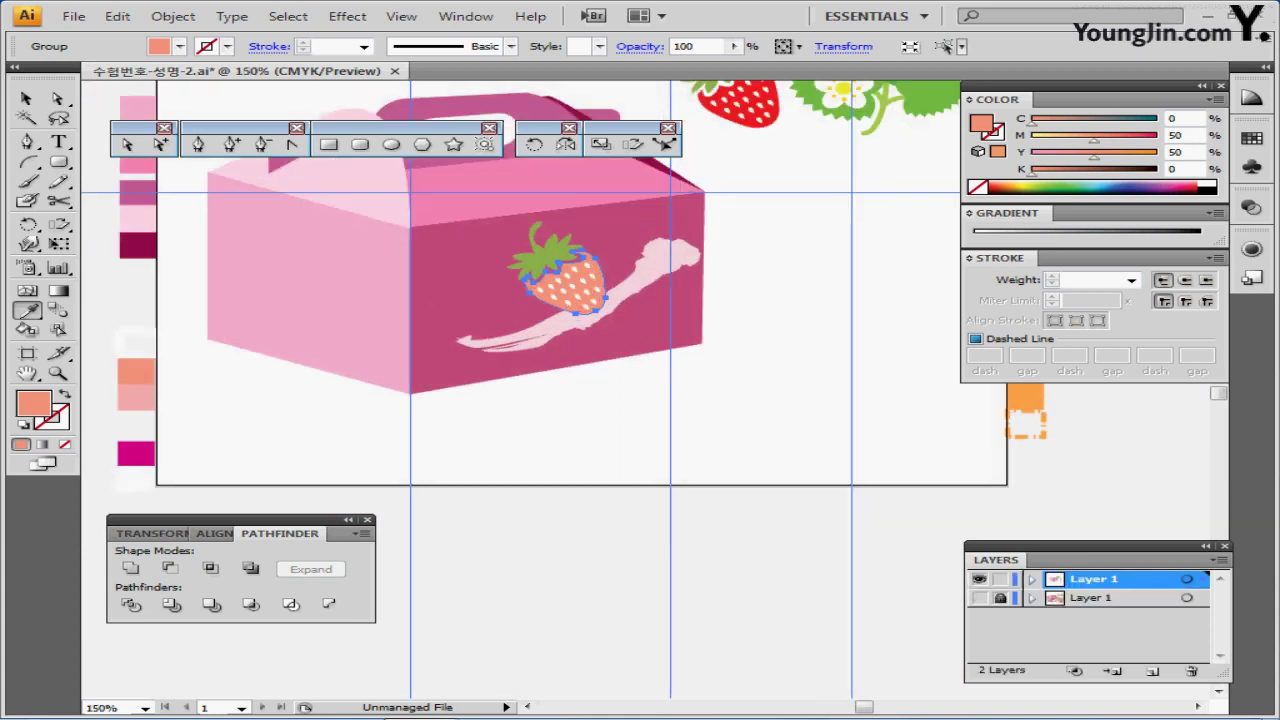
{"action": "key", "text": "ctrl+plus"}
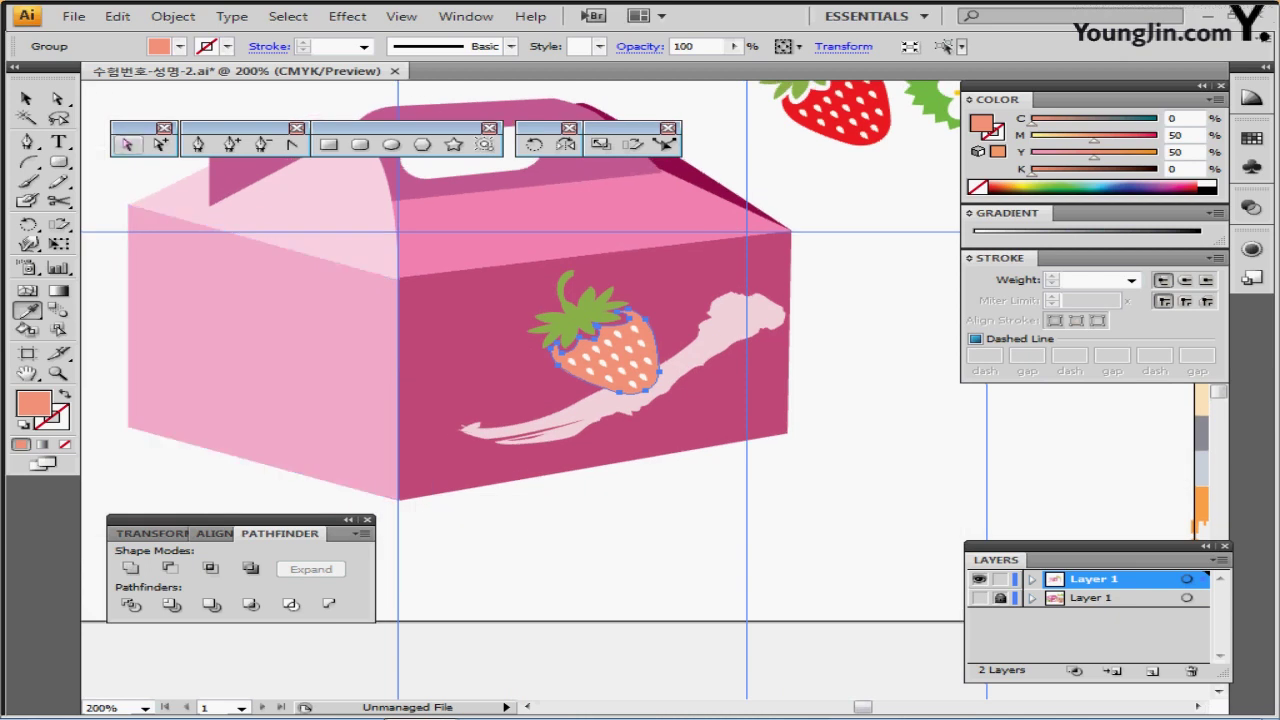
{"action": "left_click", "coordinate": [27, 99]}
{"action": "left_click", "coordinate": [612, 352]}
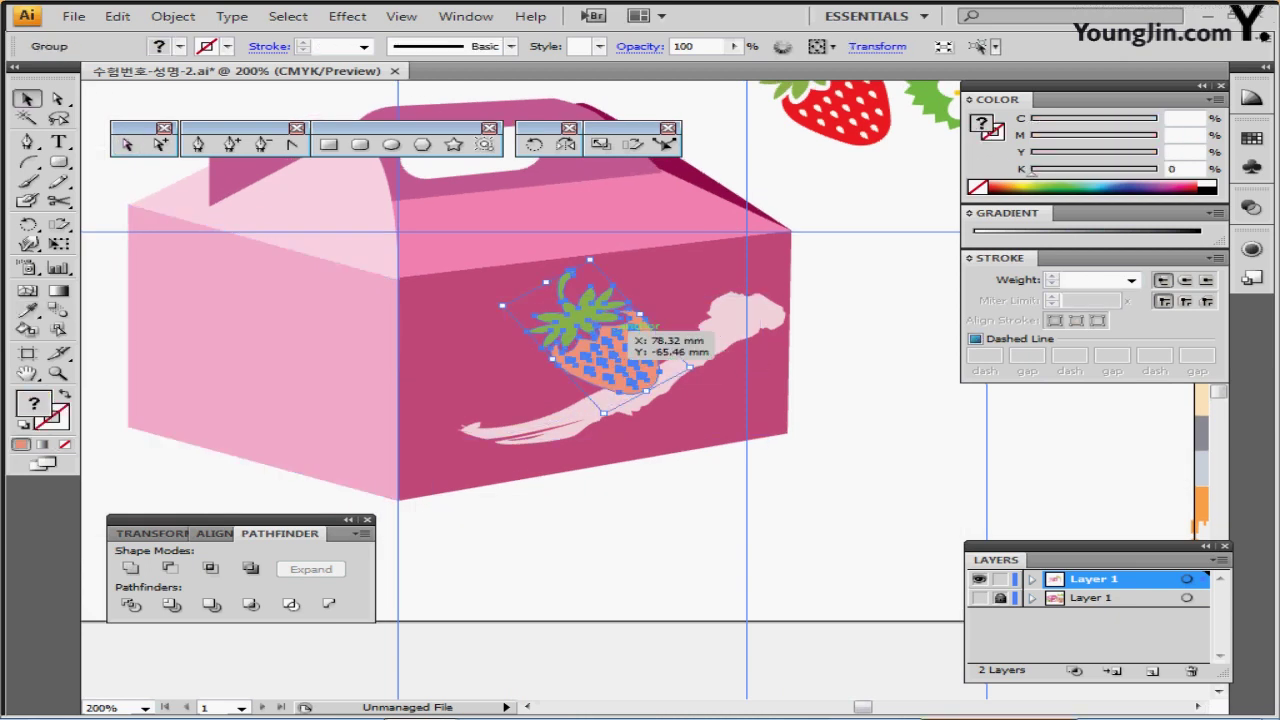
{"action": "left_click_drag", "start_coordinate": [620, 330], "coordinate": [653, 340]}
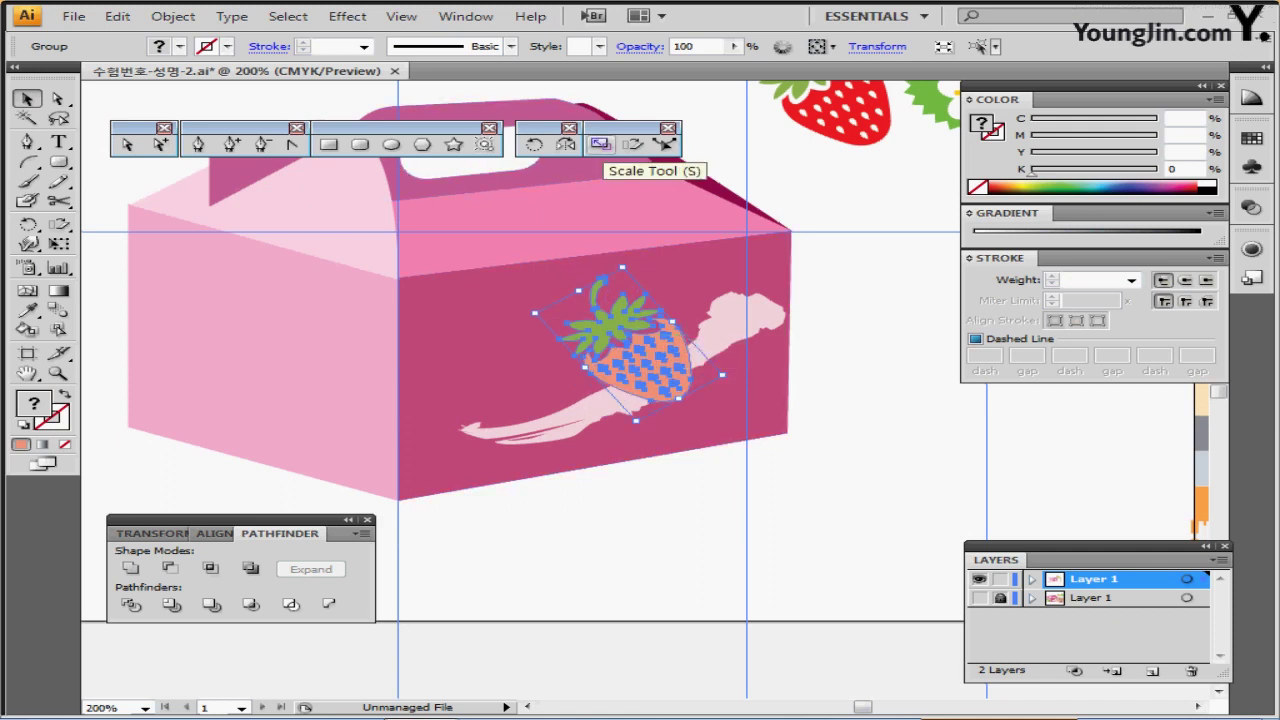
{"action": "double_click", "coordinate": [600, 145]}
{"action": "type", "text": "70"}
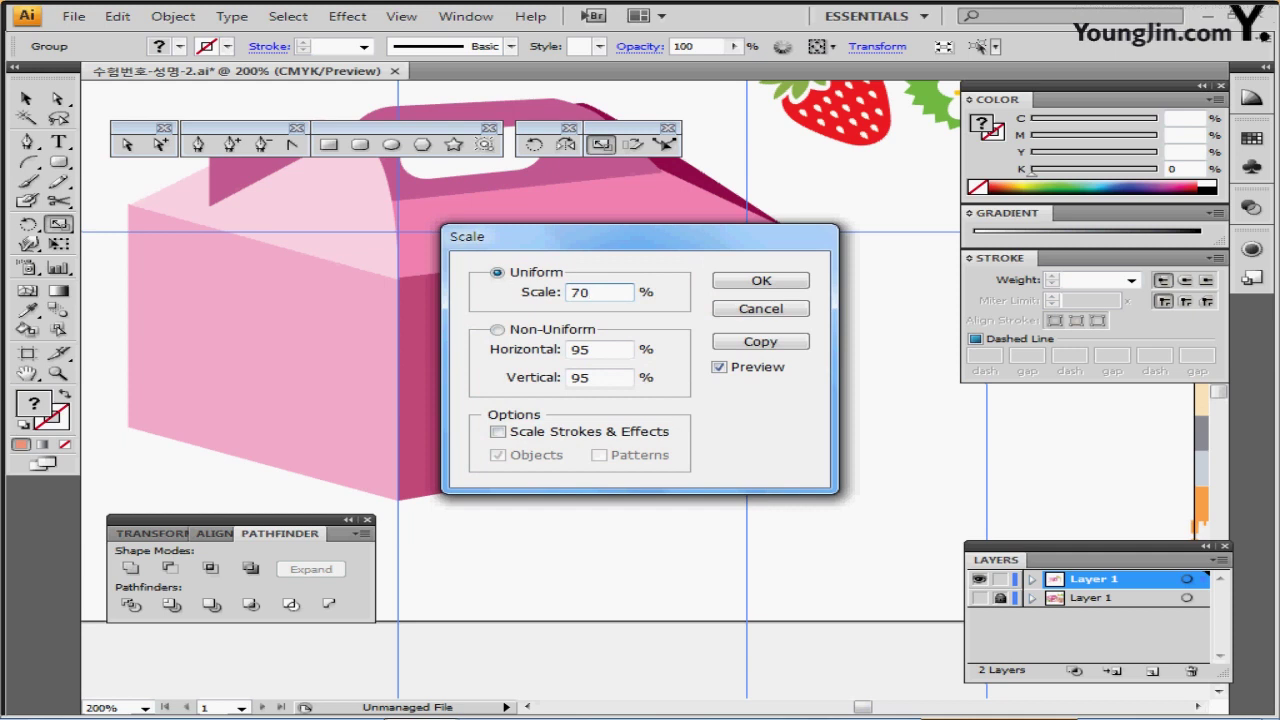
{"action": "key", "text": "Return"}
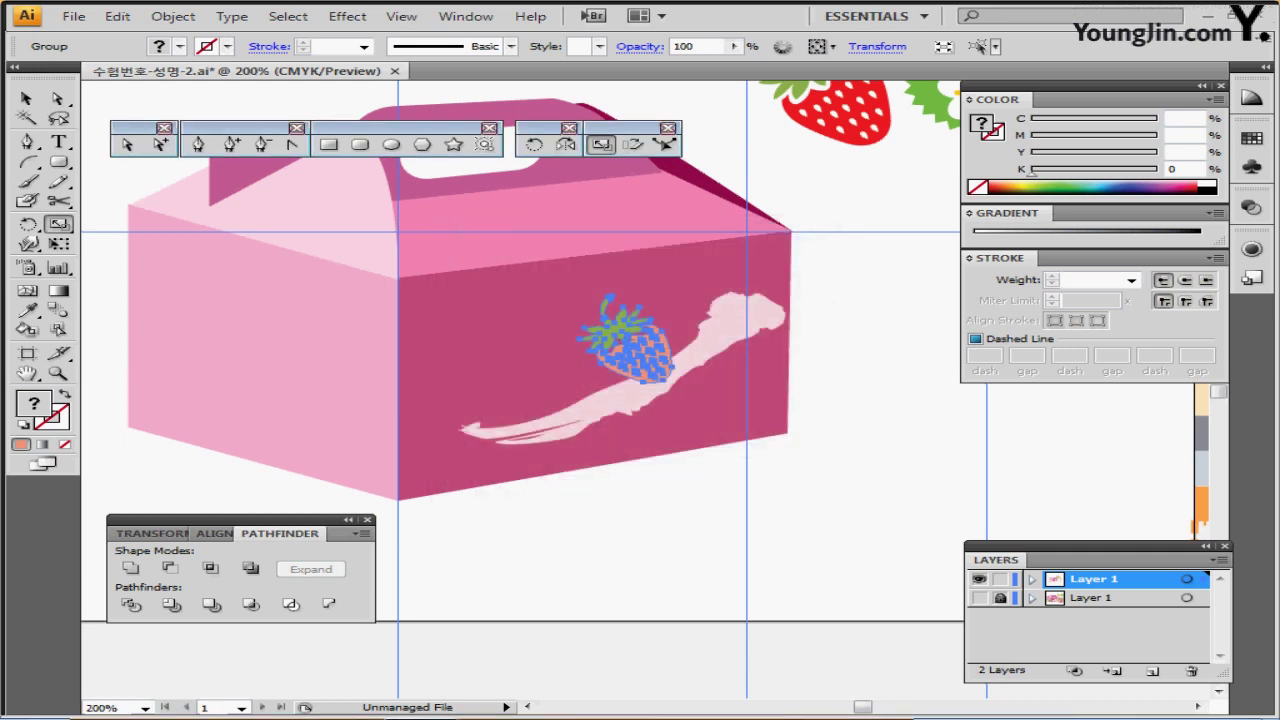
{"action": "left_click_drag", "start_coordinate": [642, 370], "coordinate": [604, 376]}
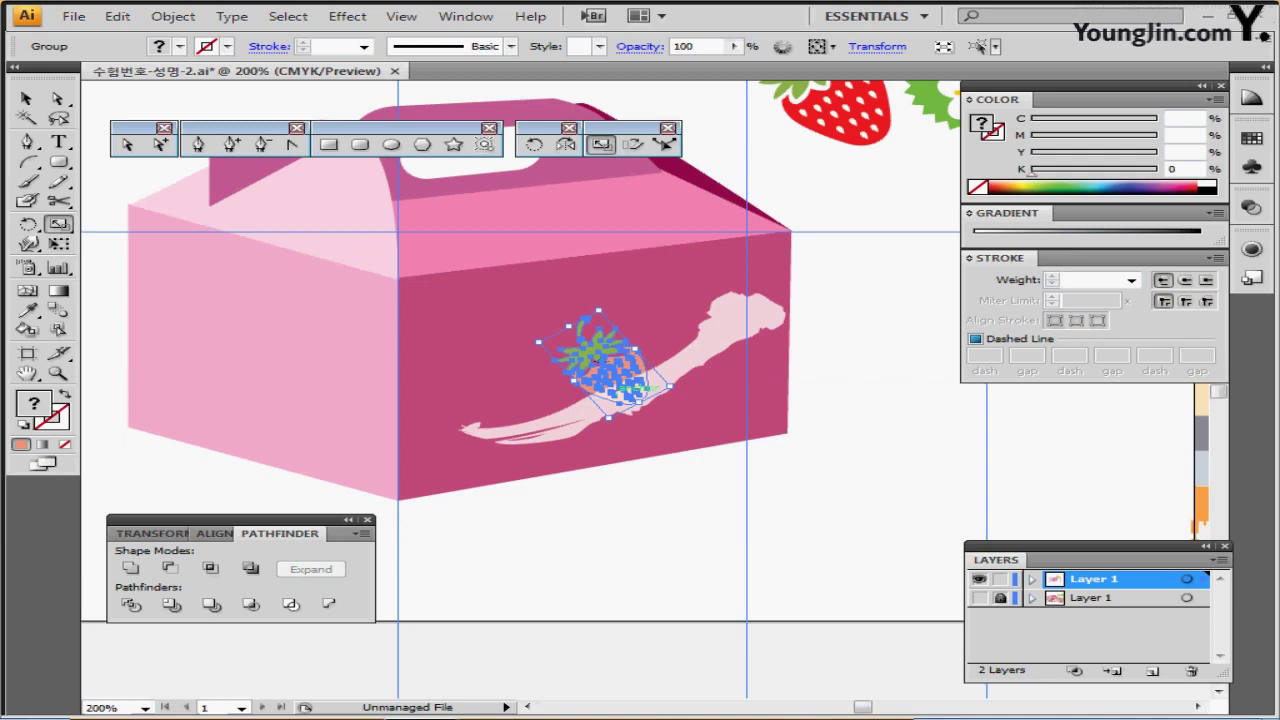
- Move the salmon strawberry to the template's lower-left strawberry position on the box front, restore preview with the template hidden, and save
{"action": "key", "text": "ctrl+s"}
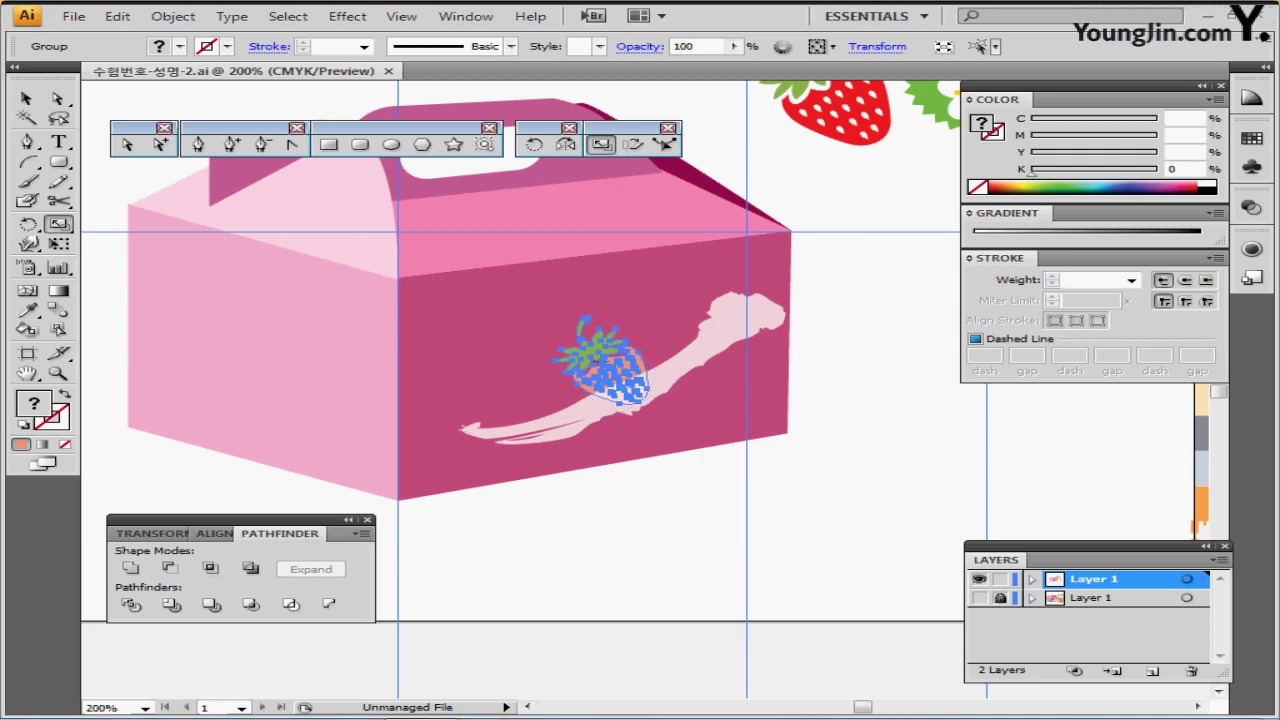
{"action": "key", "text": "ctrl+y"}
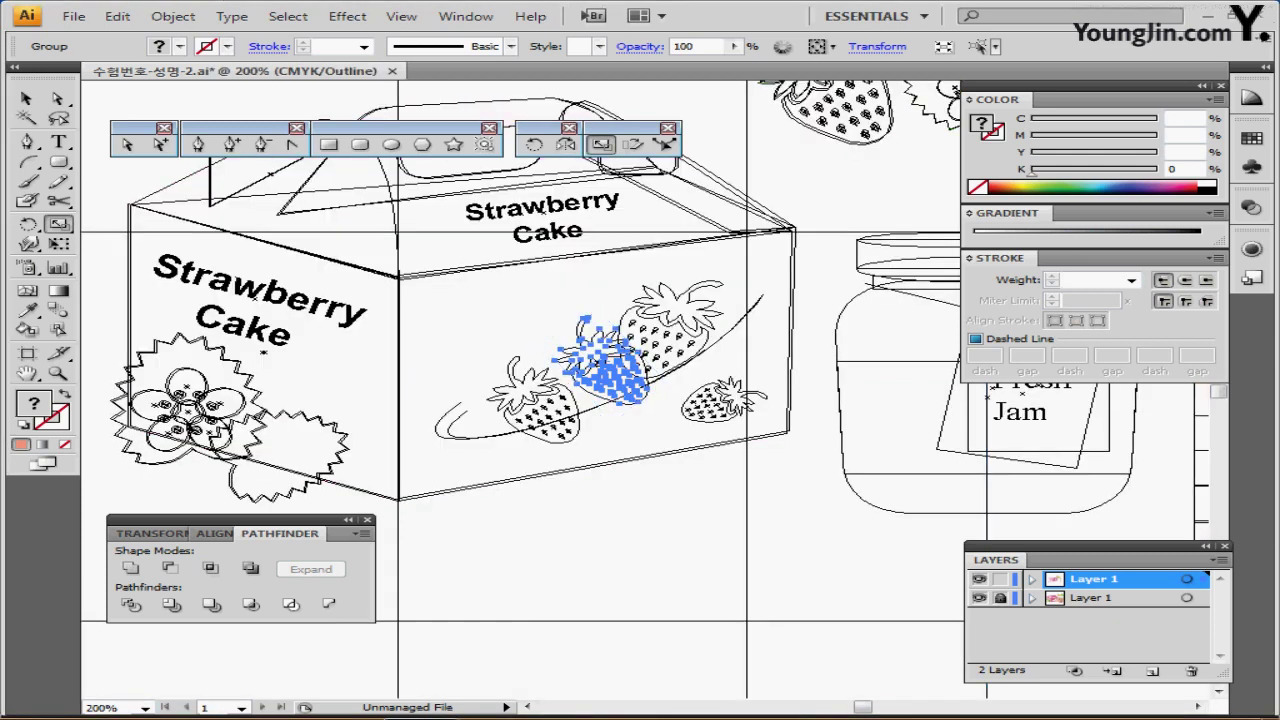
{"action": "left_click_drag", "start_coordinate": [592, 360], "coordinate": [532, 398]}
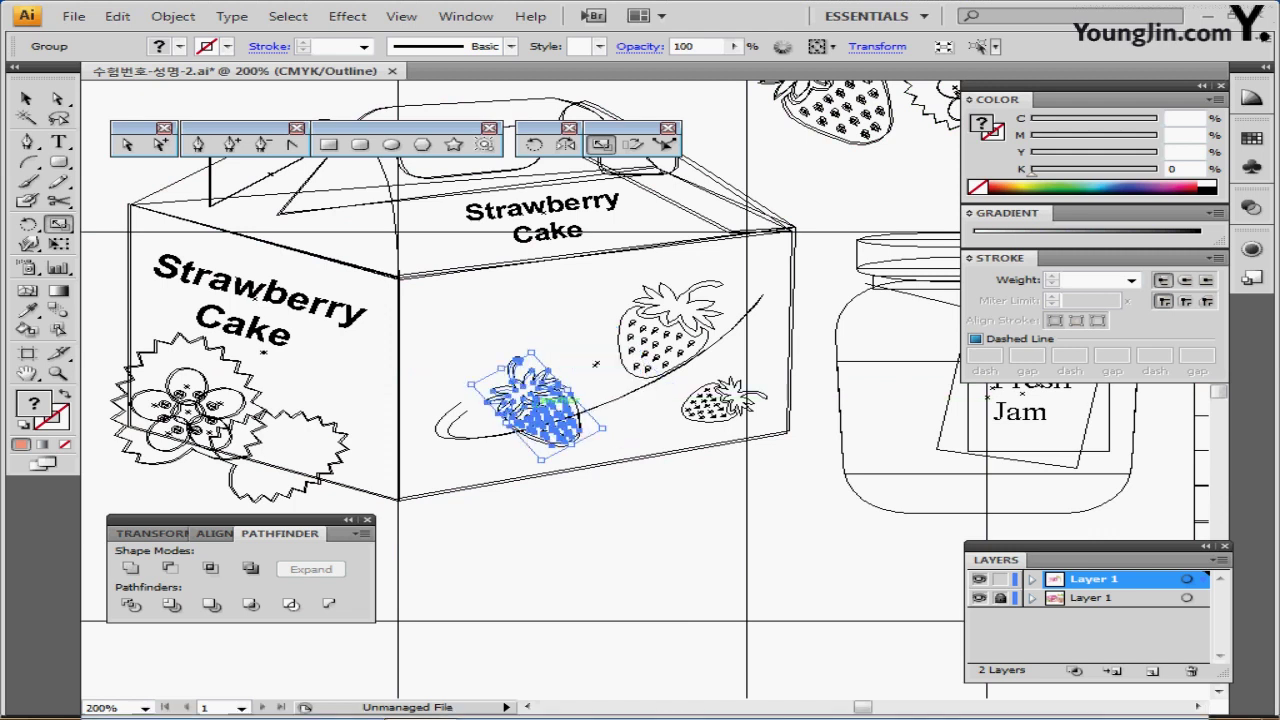
{"action": "left_click", "coordinate": [979, 598]}
{"action": "key", "text": "ctrl+y"}
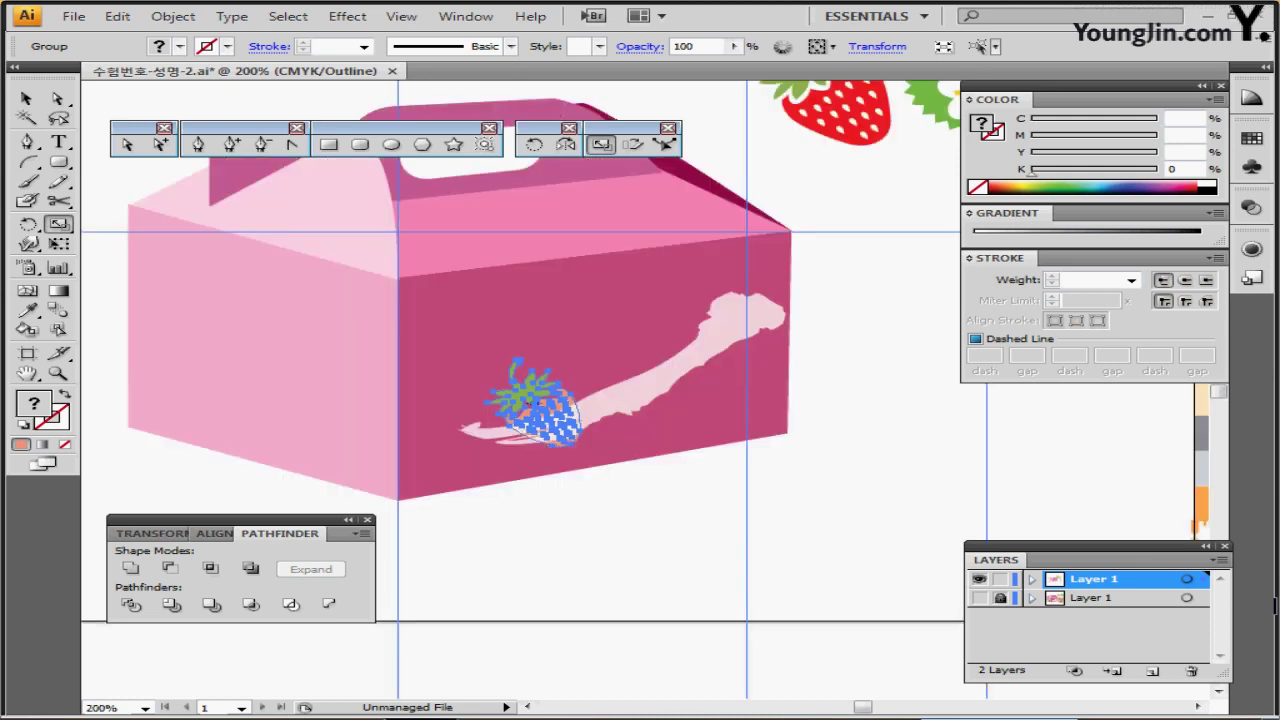
{"action": "left_click_drag", "start_coordinate": [780, 430], "coordinate": [708, 382]}
{"action": "key", "text": "ctrl+s"}
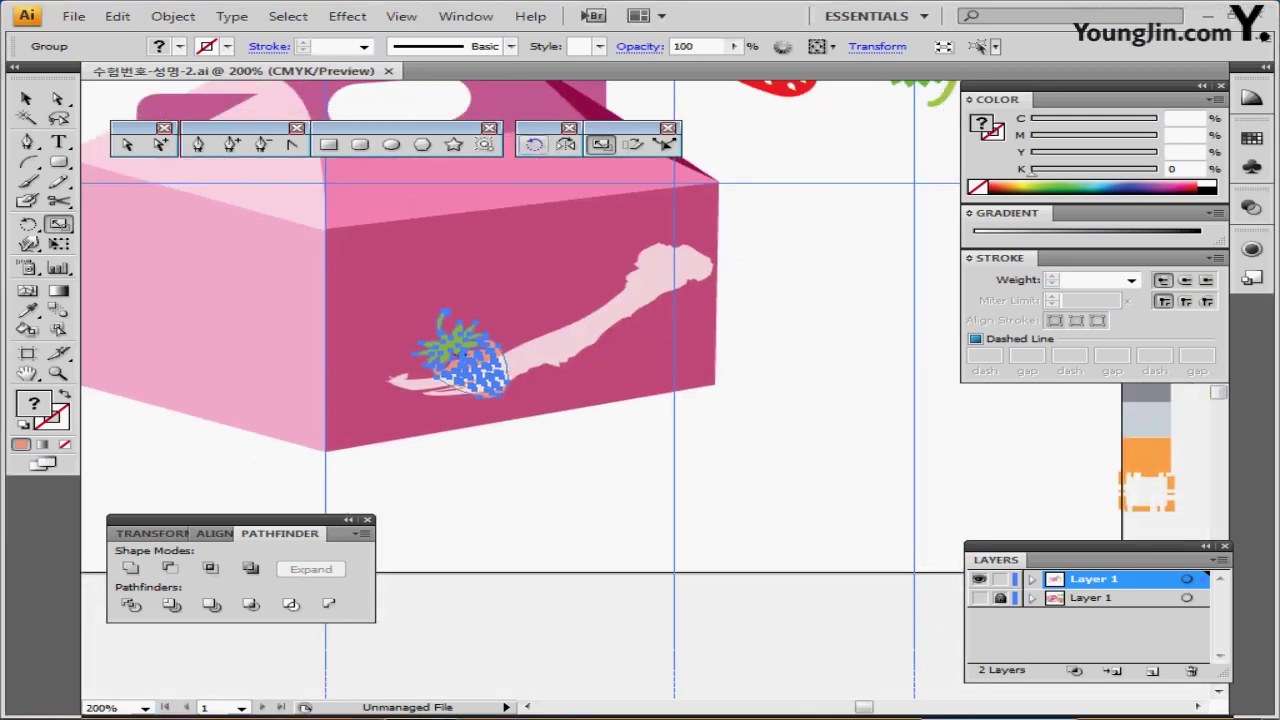
- Make a copy of the salmon strawberry rotated -100°, move it below the brush stroke's right end, and scale it uniformly to 70%
{"action": "double_click", "coordinate": [534, 144]}
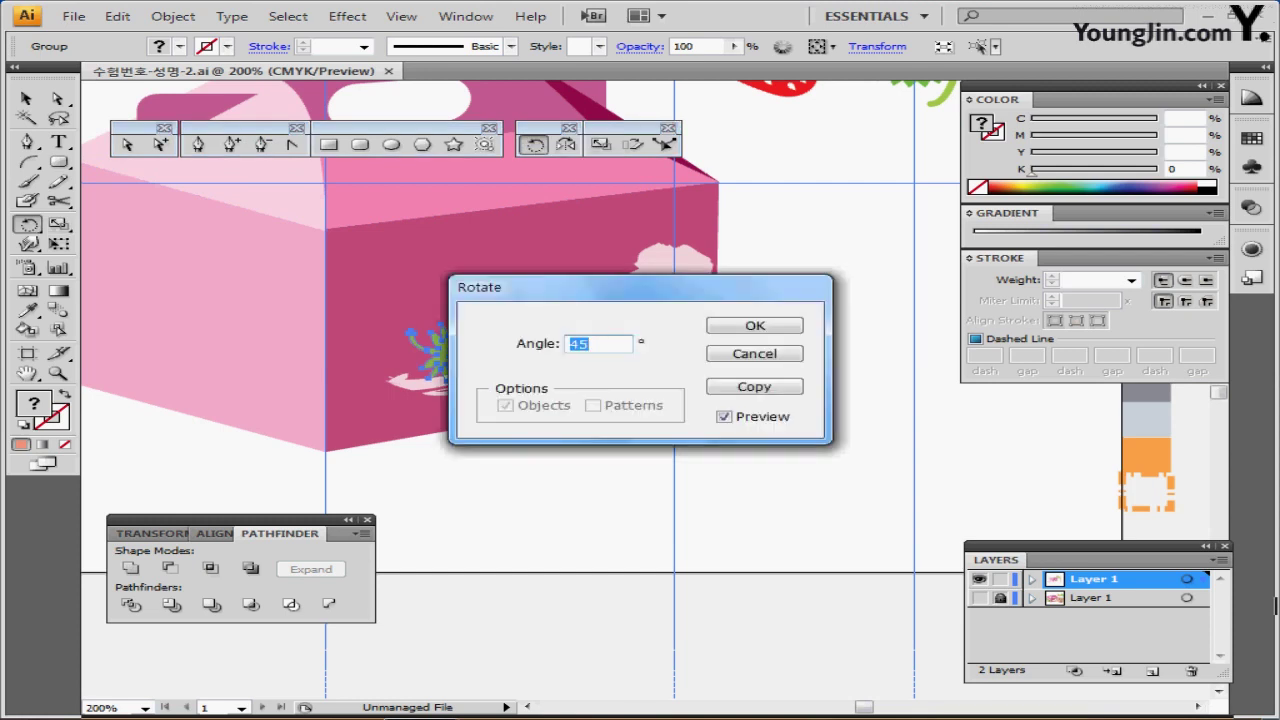
{"action": "type", "text": "-100"}
{"action": "key", "text": "Return"}
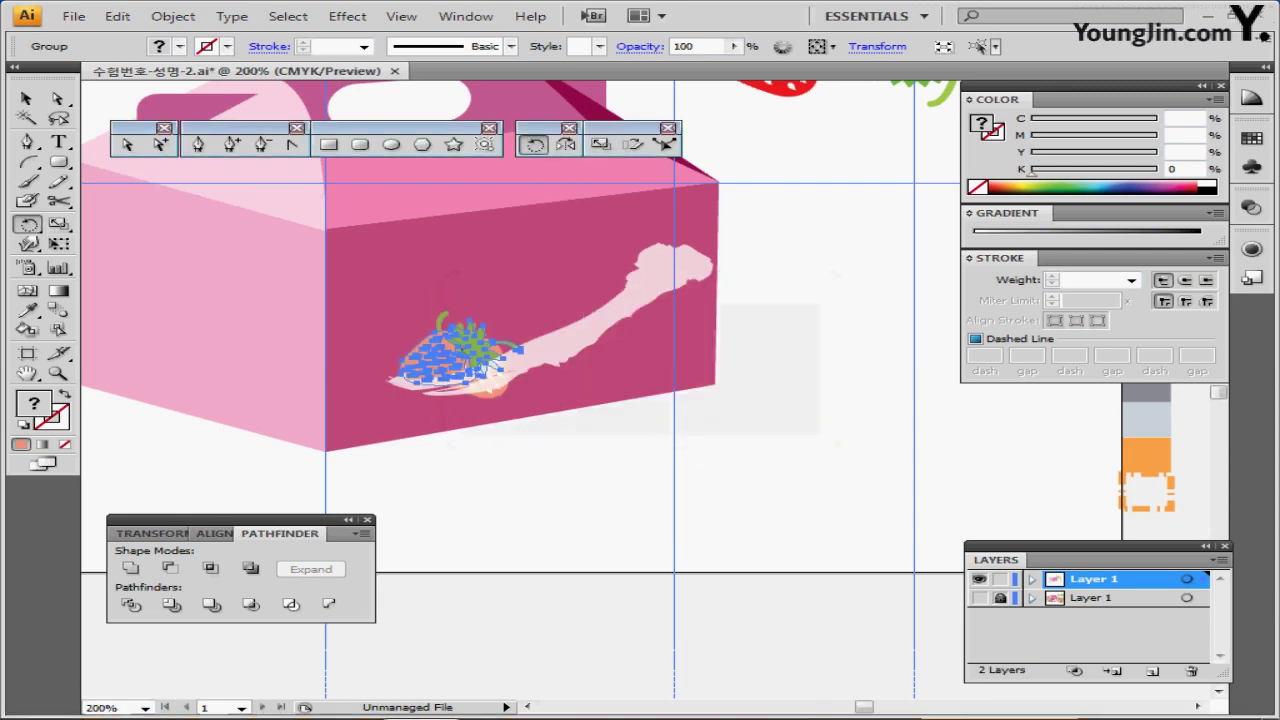
{"action": "left_click_drag", "start_coordinate": [485, 330], "coordinate": [662, 349]}
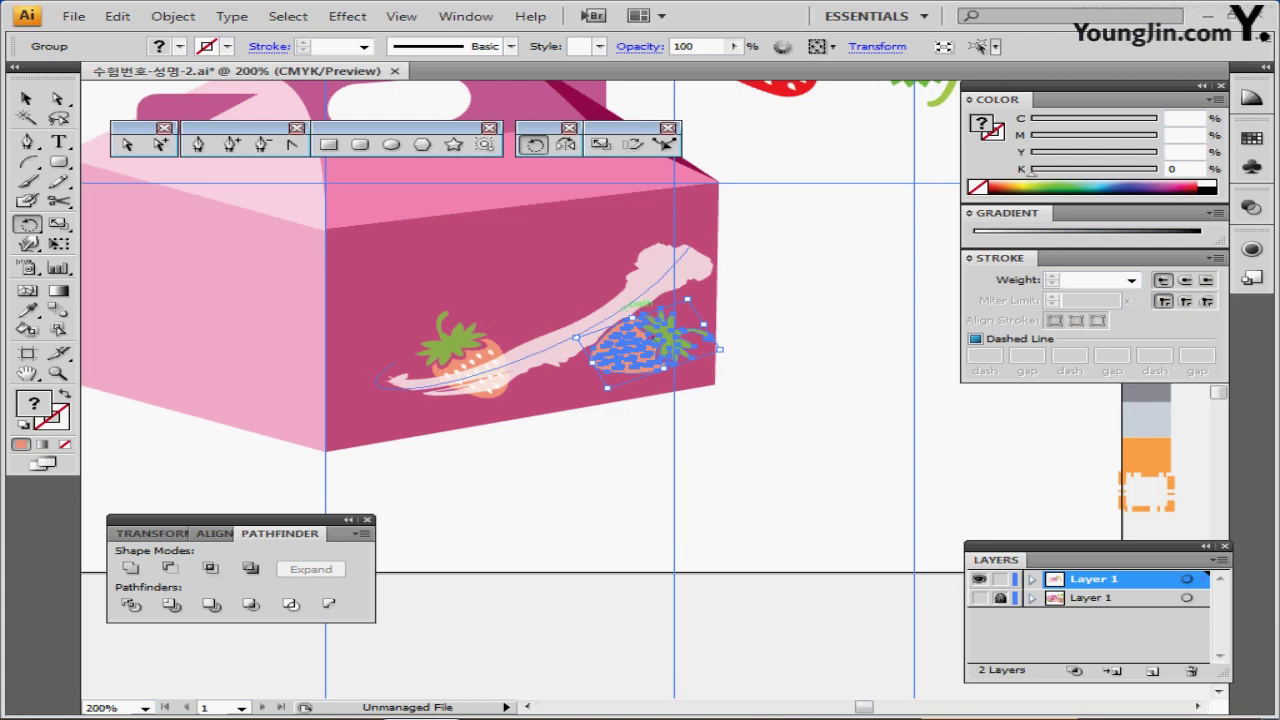
{"action": "double_click", "coordinate": [600, 144]}
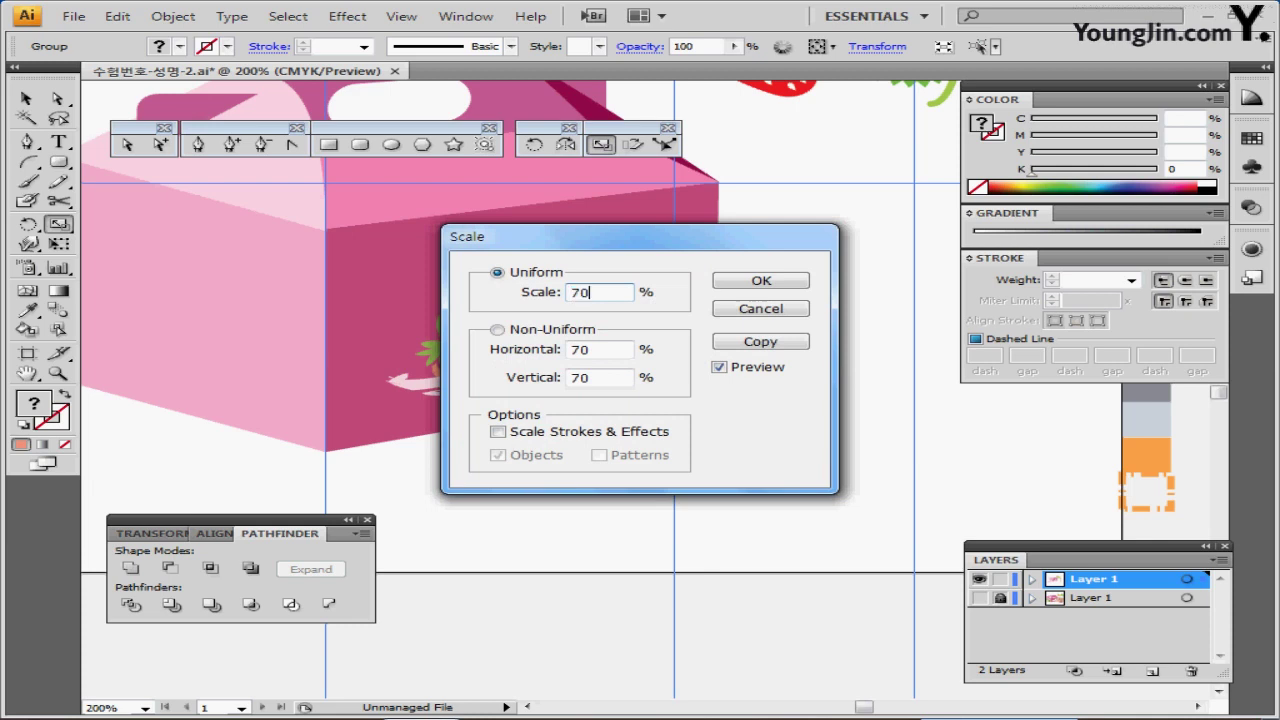
{"action": "key", "text": "Return"}
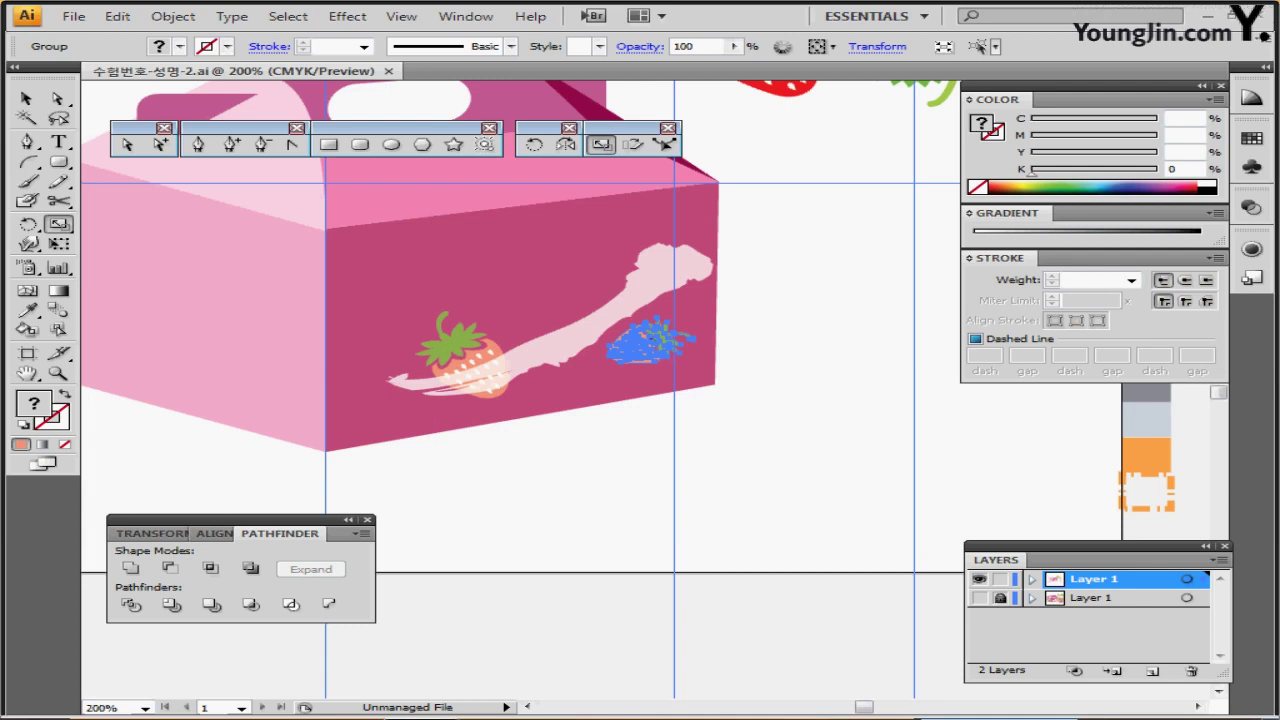
- Paste another whole red strawberry, place it above the middle of the brush stroke, and group it
{"action": "key", "text": "ctrl+v"}
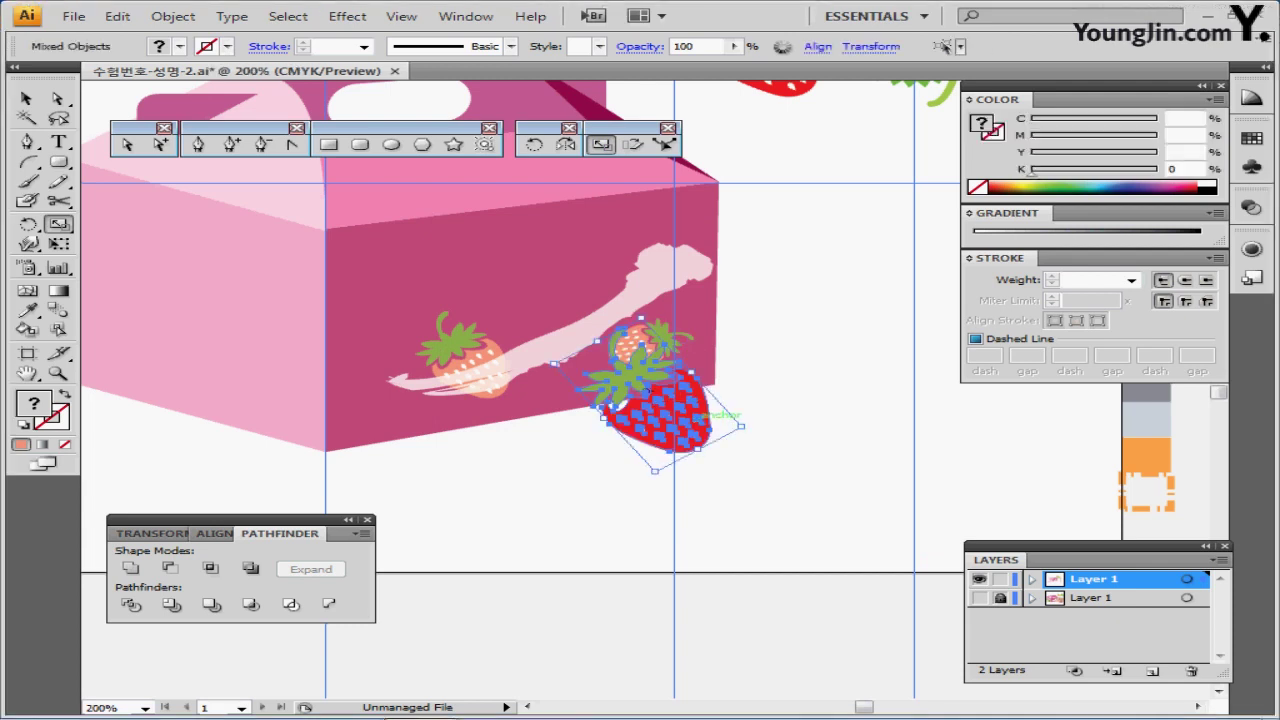
{"action": "mouse_move", "coordinate": [663, 431]}
{"action": "left_mouse_down"}
{"action": "mouse_move", "coordinate": [472, 218]}
{"action": "mouse_move", "coordinate": [568, 296]}
{"action": "left_mouse_up"}
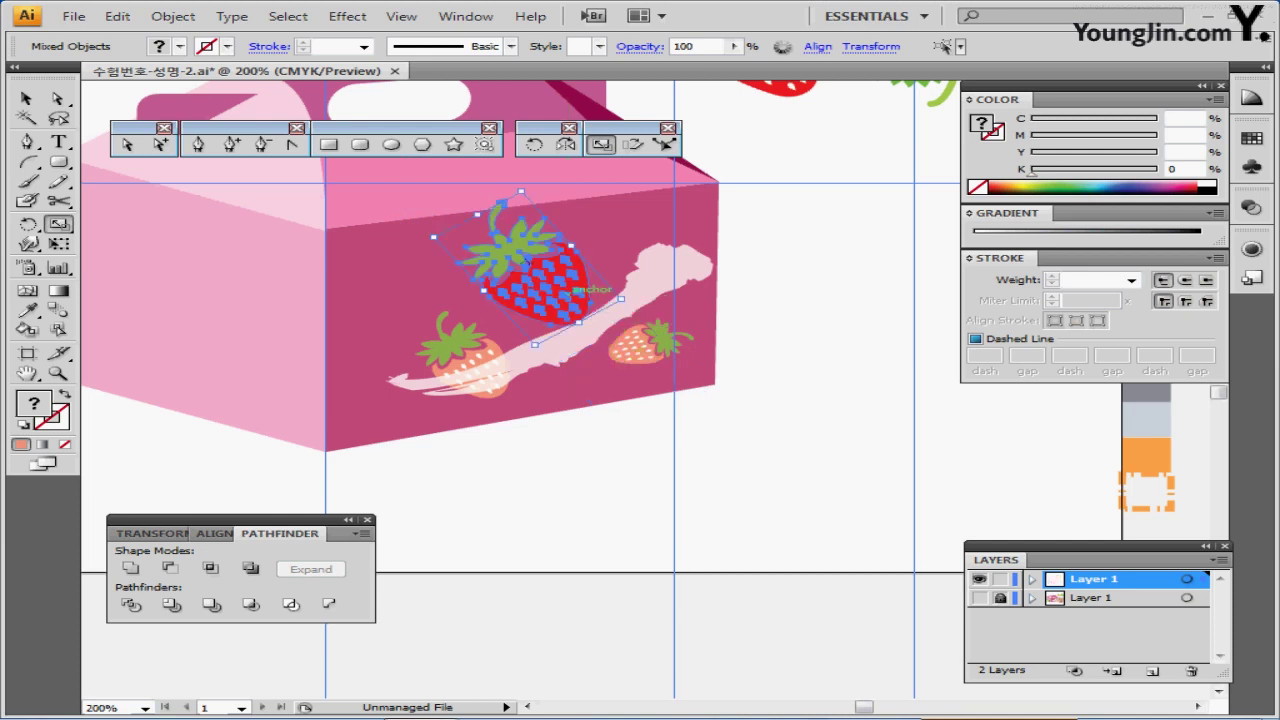
{"action": "key", "text": "ctrl+g"}
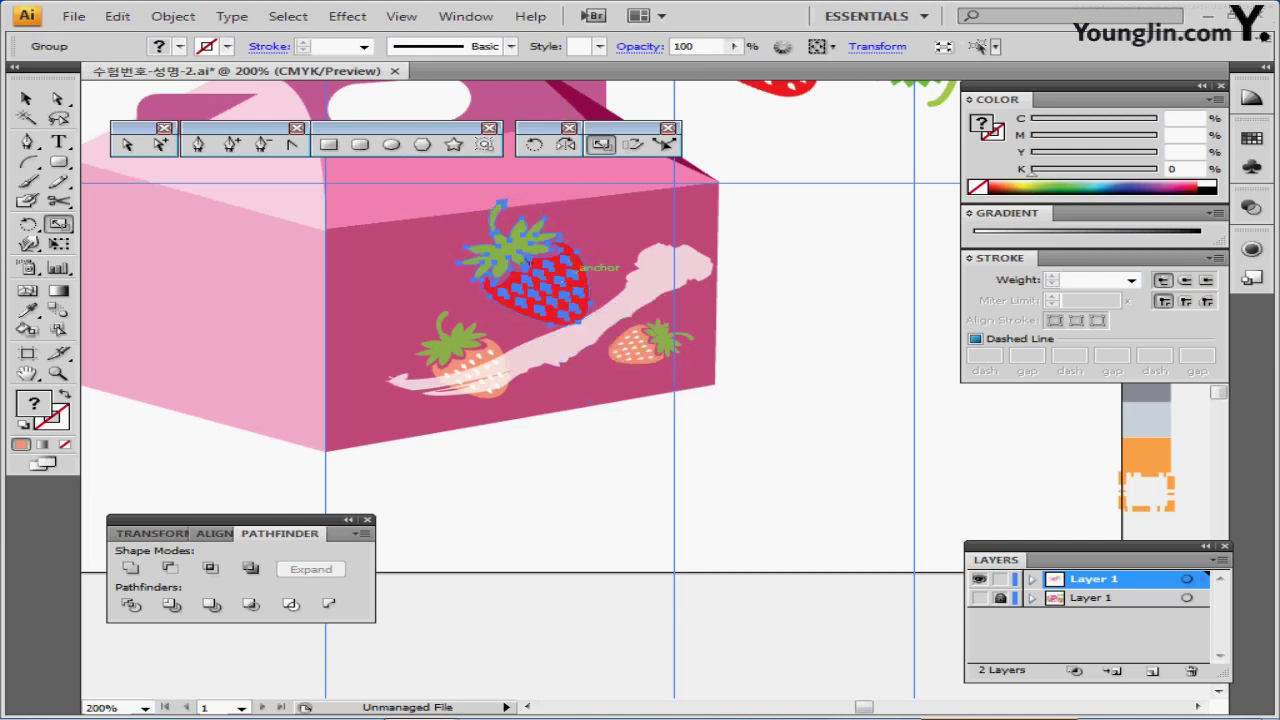
- Scale the red strawberry group uniformly to 85% and rotate it clockwise so its stem points to the upper right
{"action": "left_click_drag", "start_coordinate": [569, 276], "coordinate": [601, 317]}
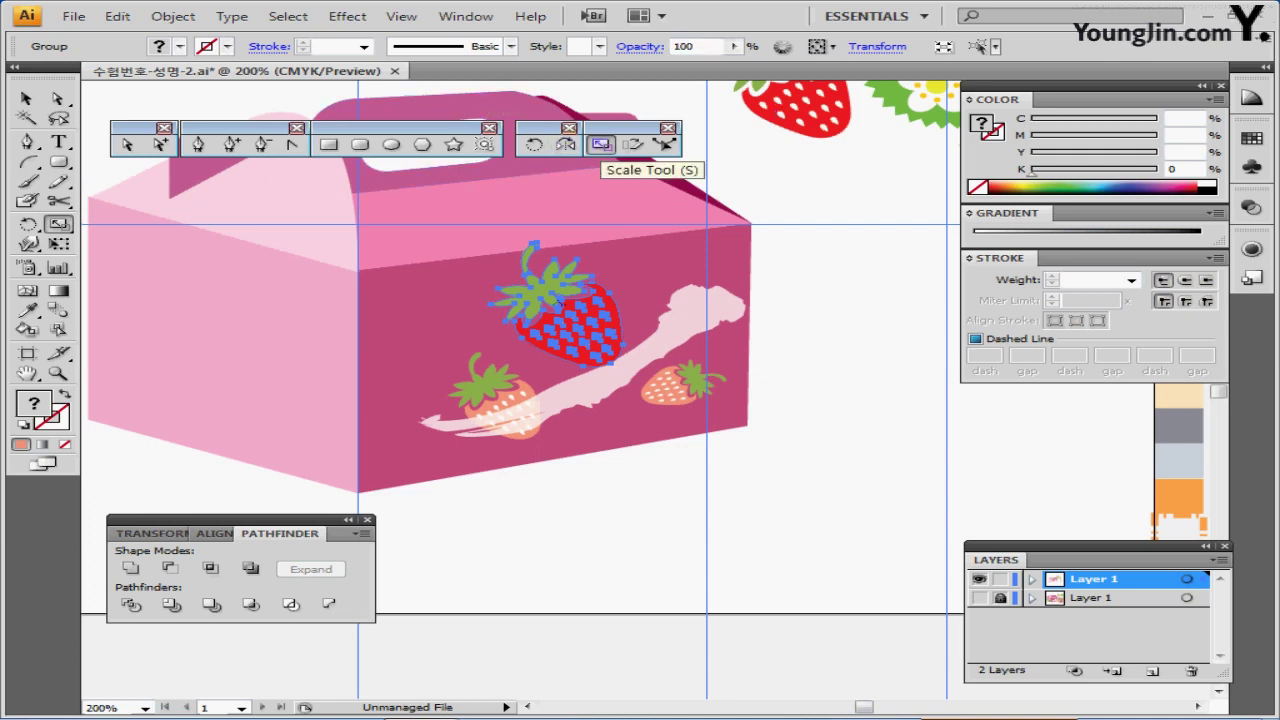
{"action": "double_click", "coordinate": [600, 144]}
{"action": "type", "text": "85"}
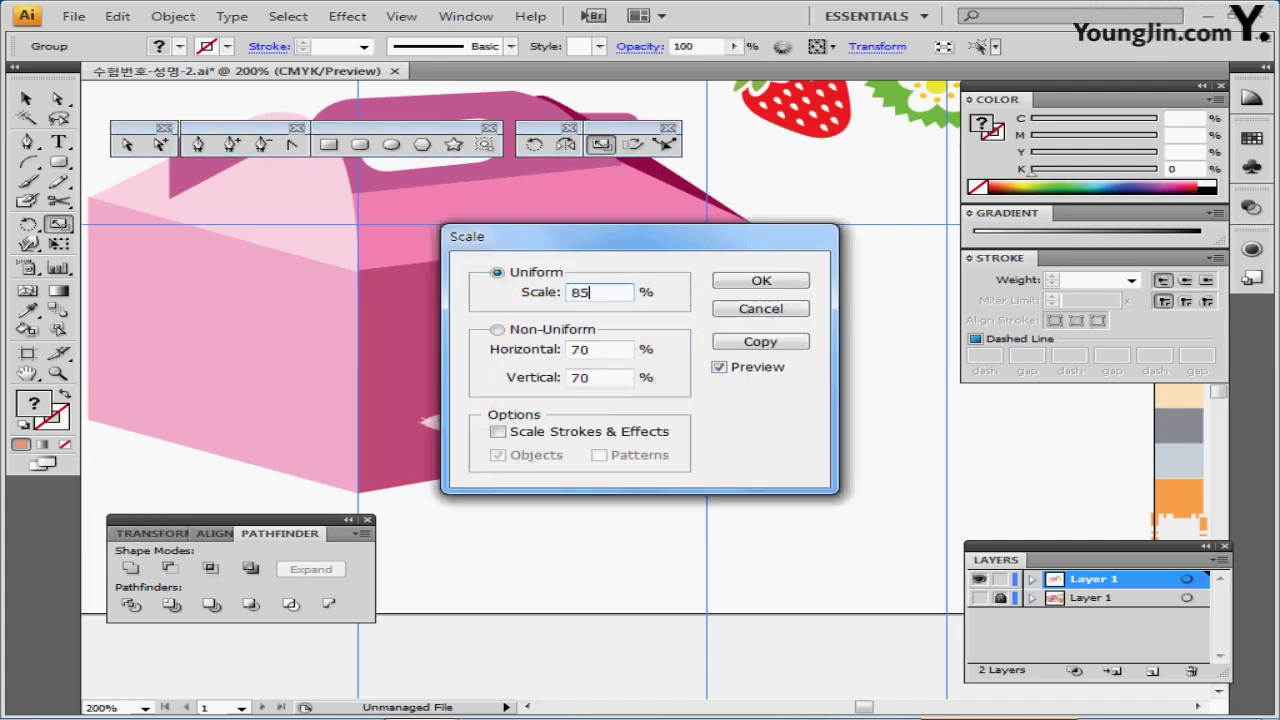
{"action": "key", "text": "Return"}
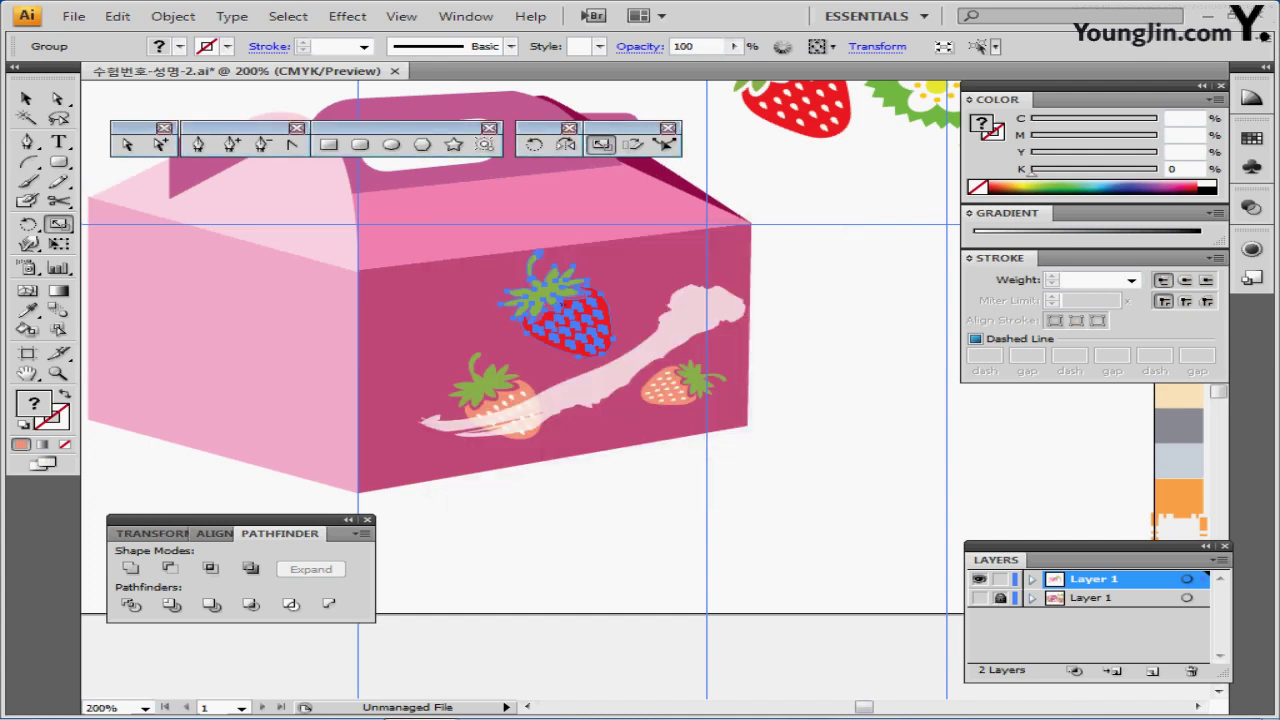
{"action": "key", "text": "Return"}
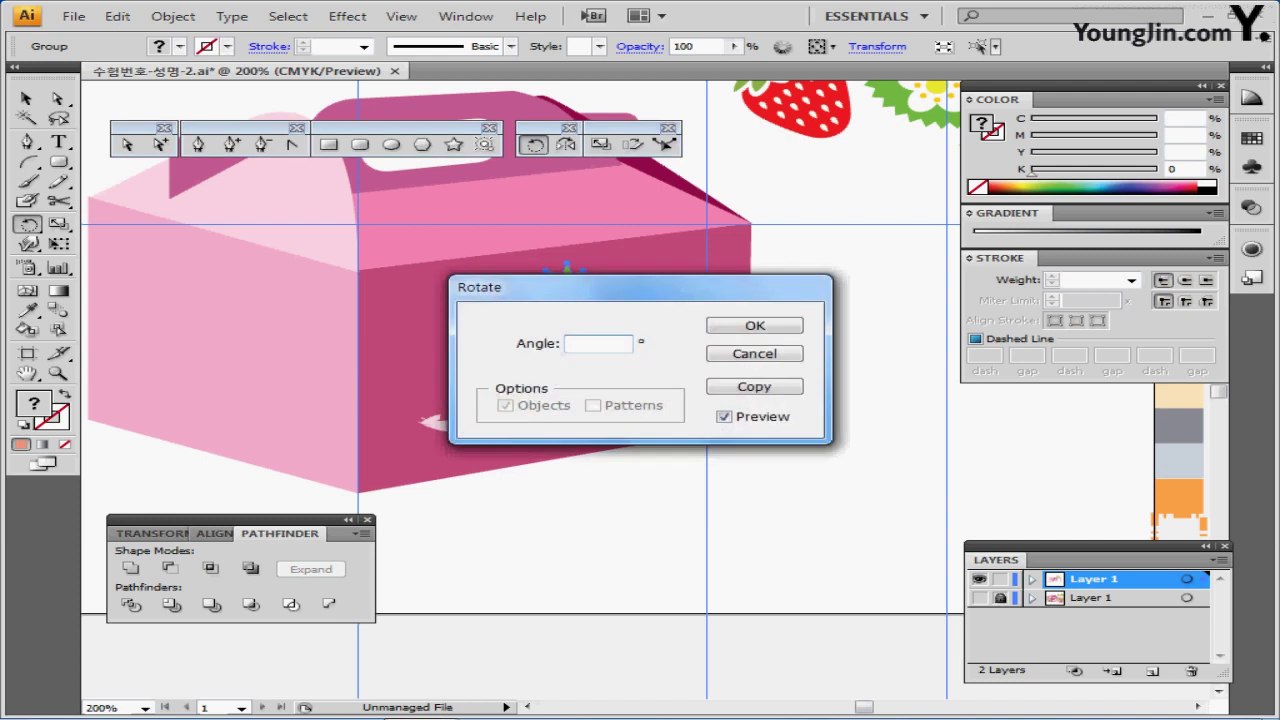
{"action": "key", "text": "Return"}
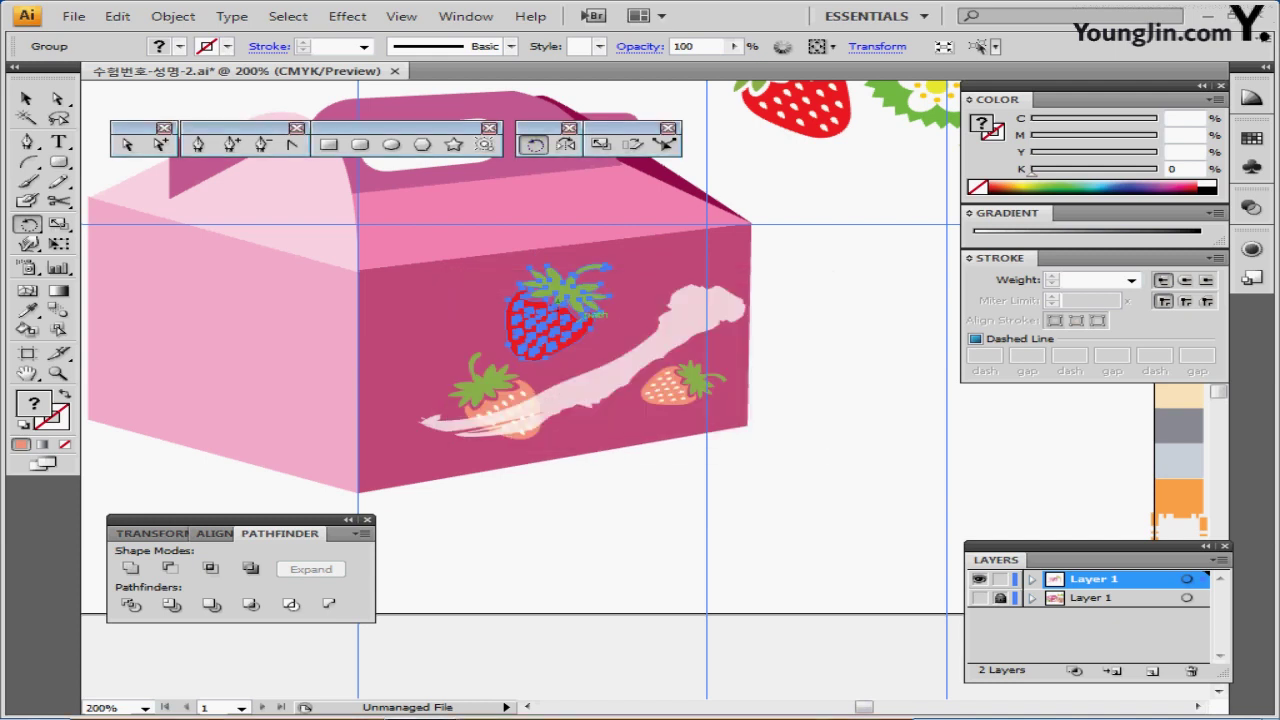
- Isolate the rotated strawberry group, recolour its red body with the light pink swatch (M 40, Y 20), and leave isolation
{"action": "key", "text": "ctrl"}
{"action": "double_click", "coordinate": [550, 322]}
{"action": "key", "text": "ctrl+minus"}
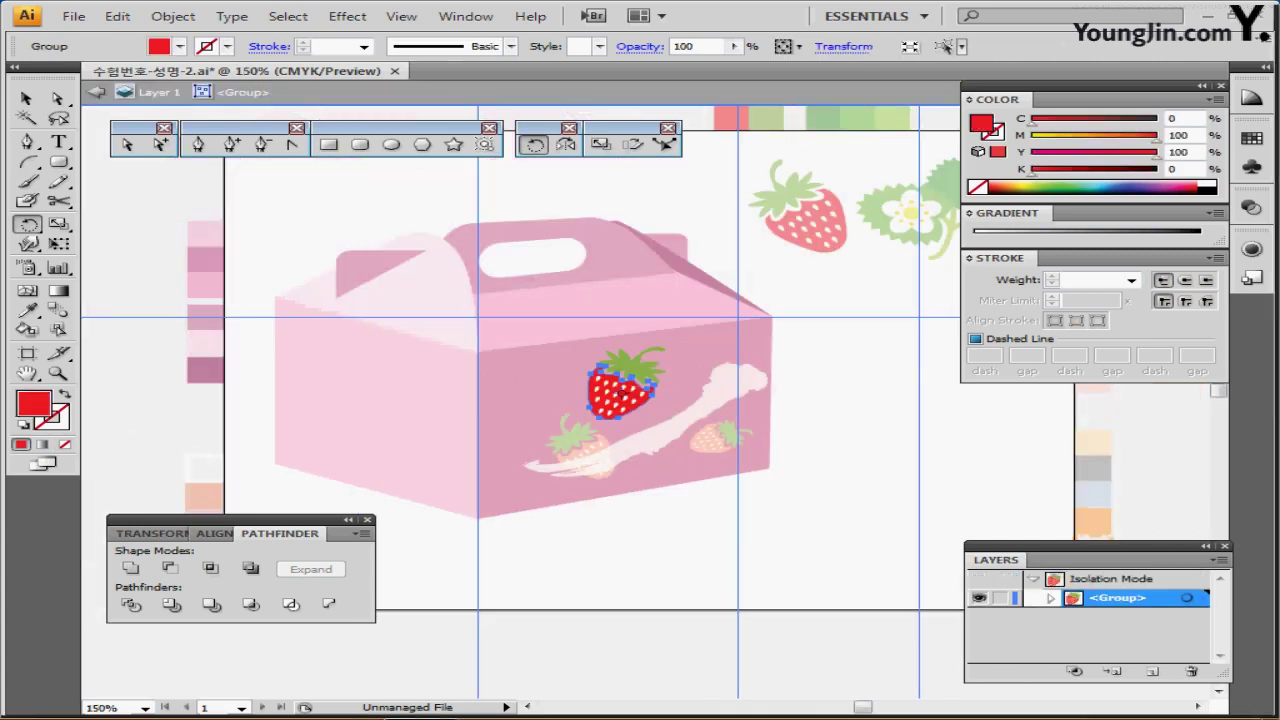
{"action": "left_click_drag", "start_coordinate": [620, 395], "coordinate": [634, 238]}
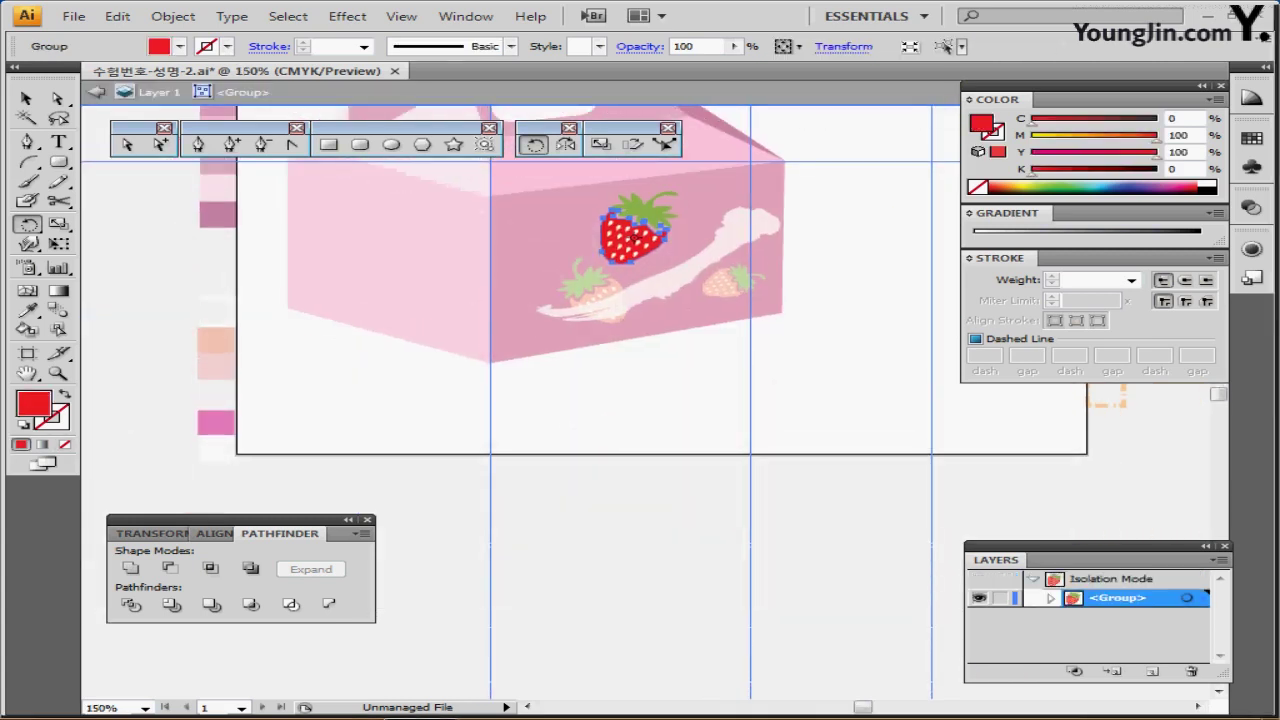
{"action": "key", "text": "i"}
{"action": "left_click", "coordinate": [215, 365]}
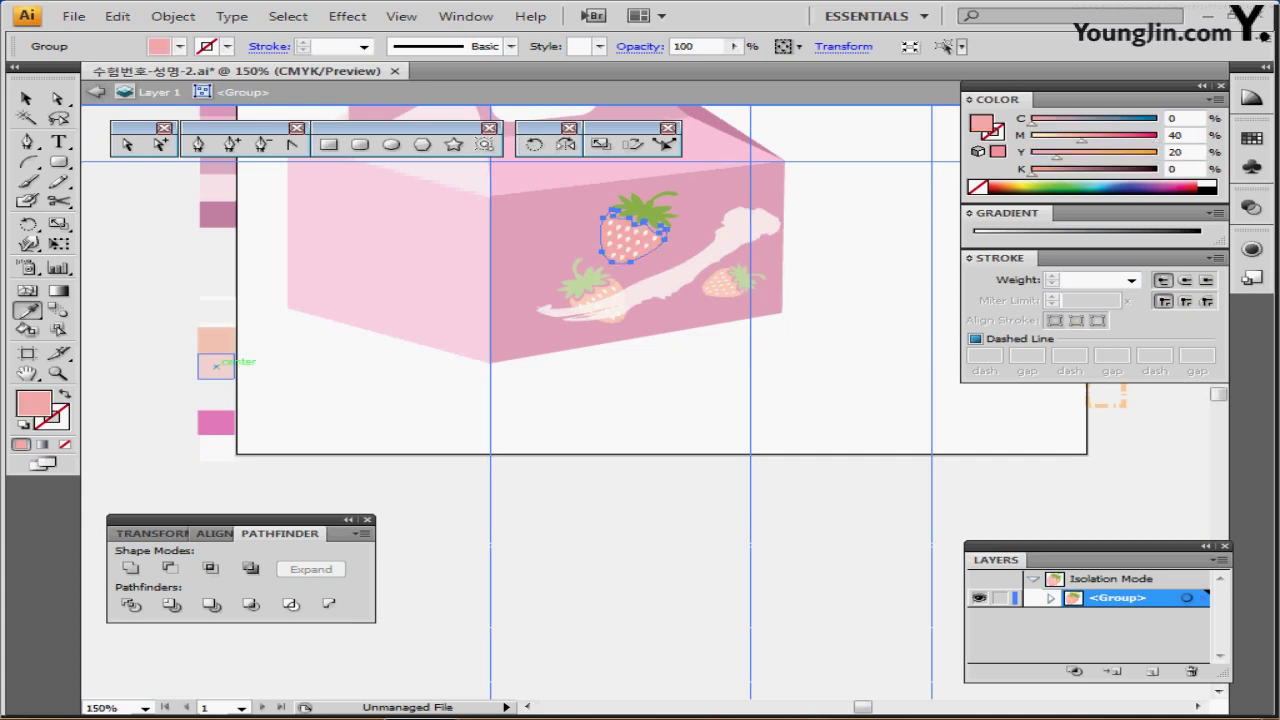
{"action": "key", "text": "Escape"}
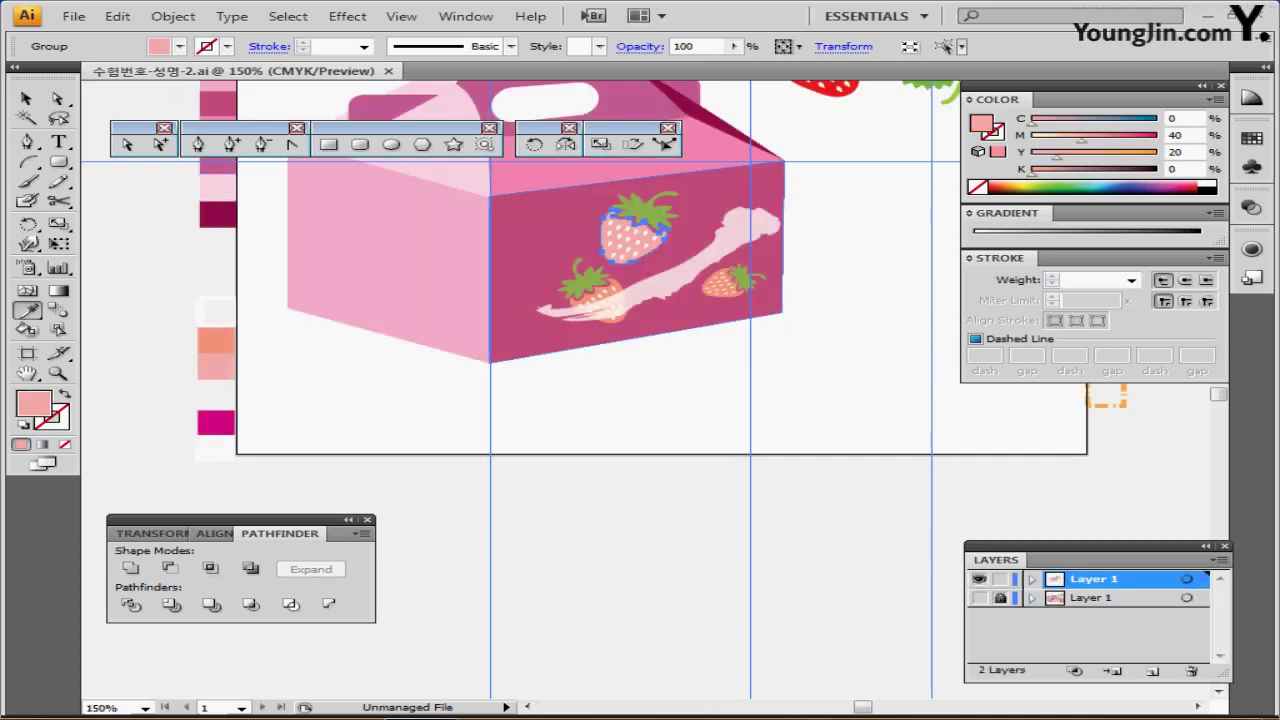
- Show the template under the outlined artwork, align the pink and small salmon strawberries with their template positions, and save
{"action": "left_click_drag", "start_coordinate": [560, 290], "coordinate": [500, 365]}
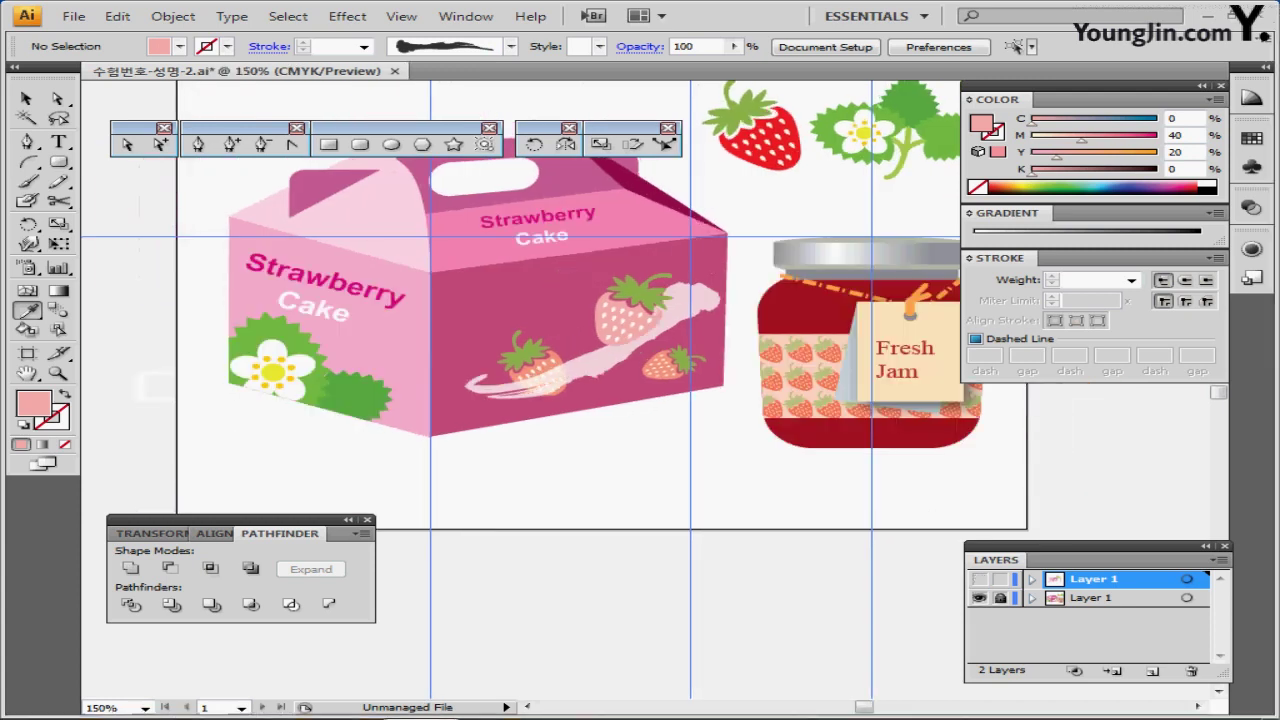
{"action": "left_click", "coordinate": [980, 579]}
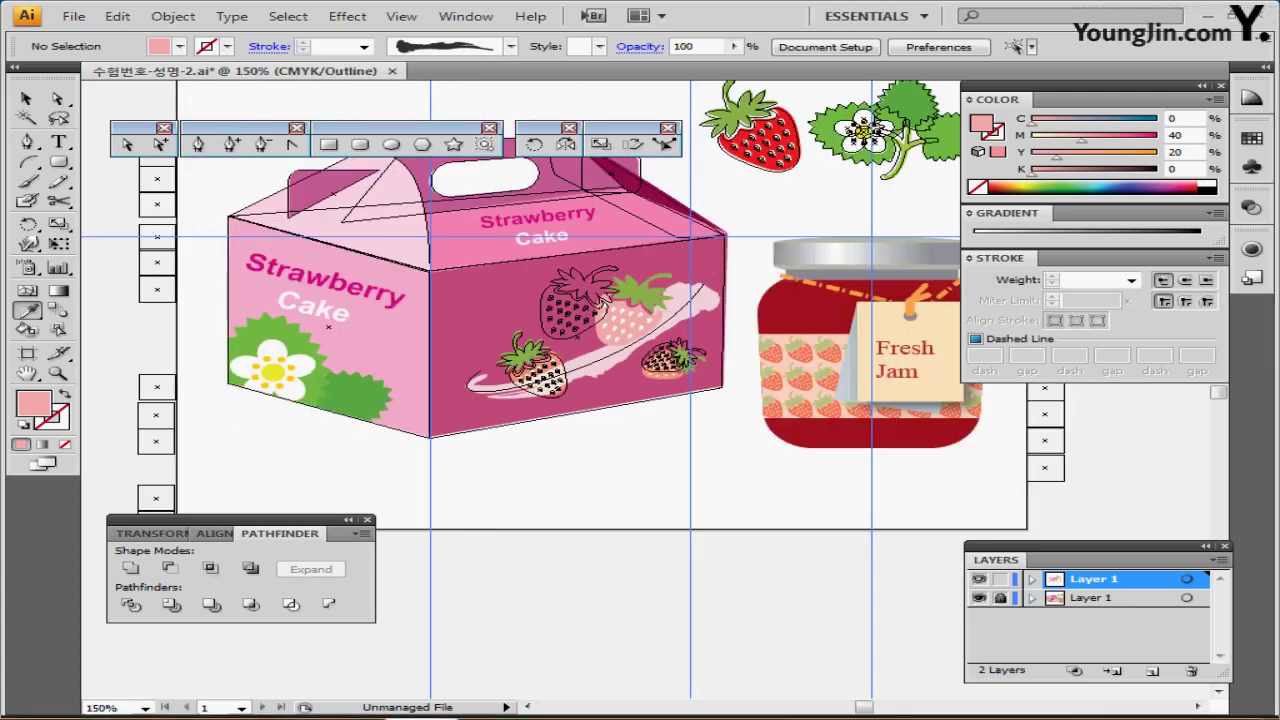
{"action": "left_click_drag", "start_coordinate": [630, 312], "coordinate": [575, 304]}
{"action": "double_click", "coordinate": [575, 304]}
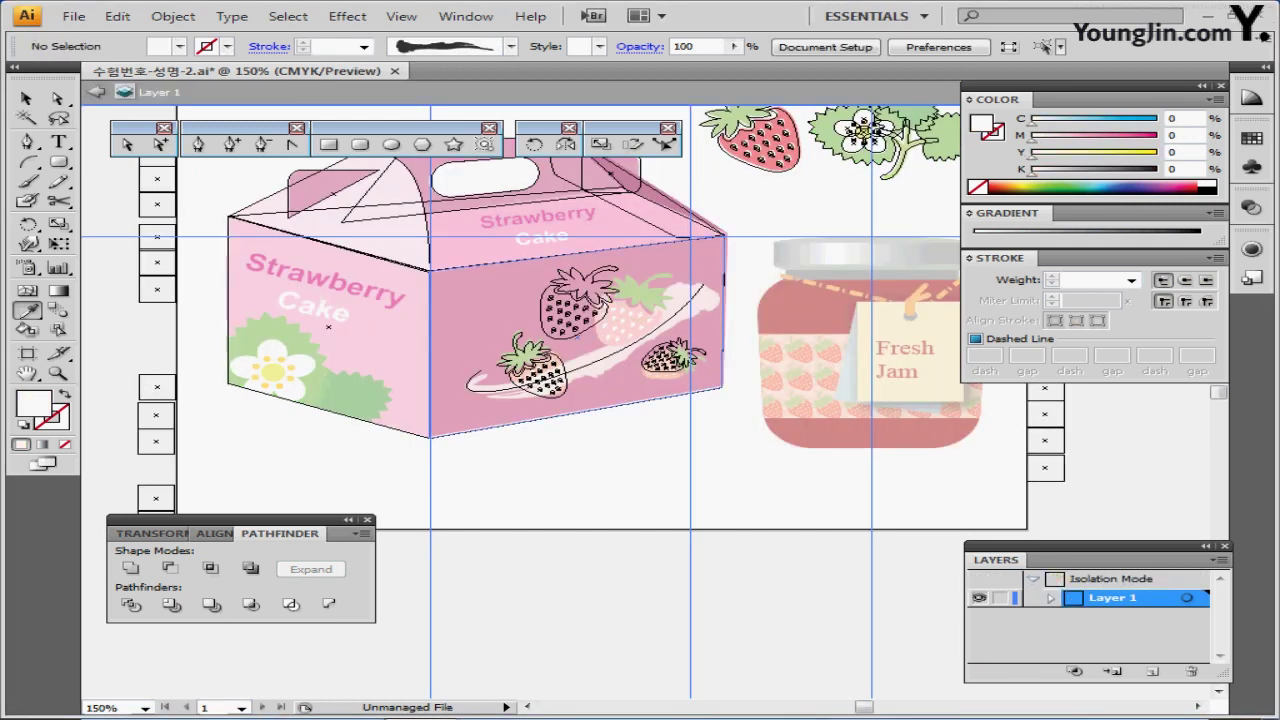
{"action": "left_click_drag", "start_coordinate": [575, 300], "coordinate": [632, 305]}
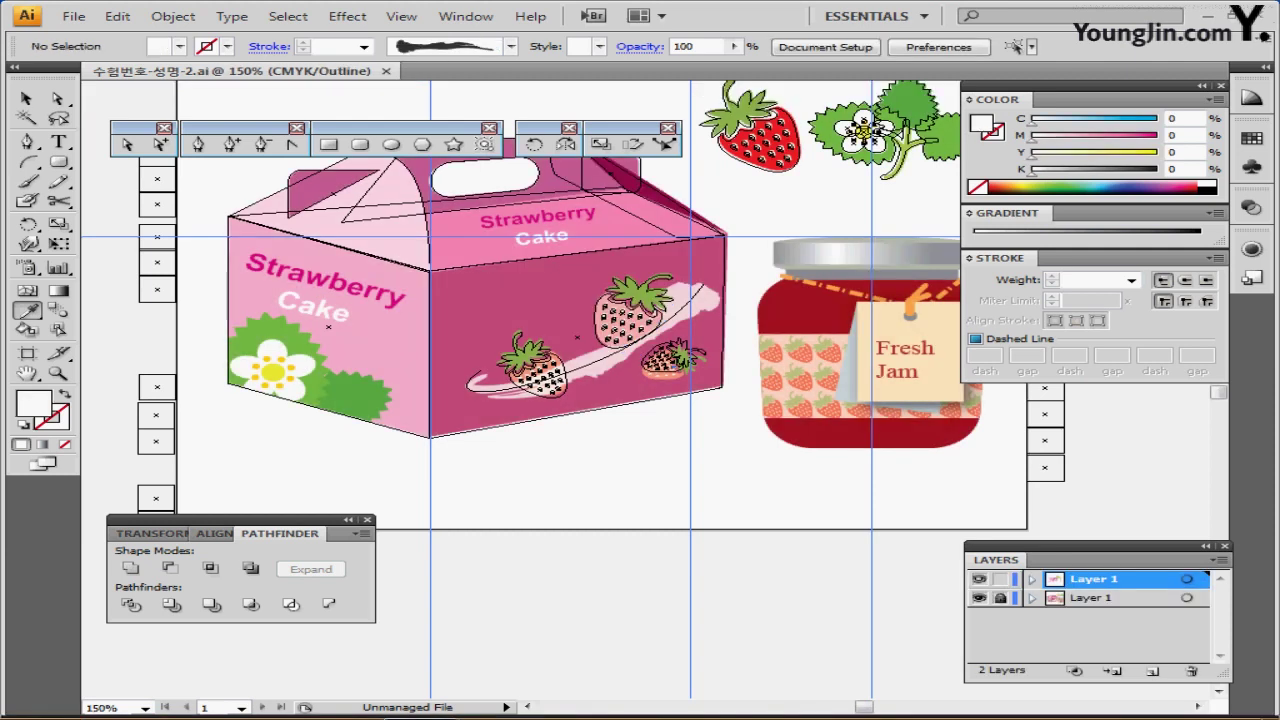
{"action": "left_click_drag", "start_coordinate": [672, 358], "coordinate": [686, 372]}
{"action": "key", "text": "ctrl+shift+a"}
{"action": "key", "text": "ctrl+s"}
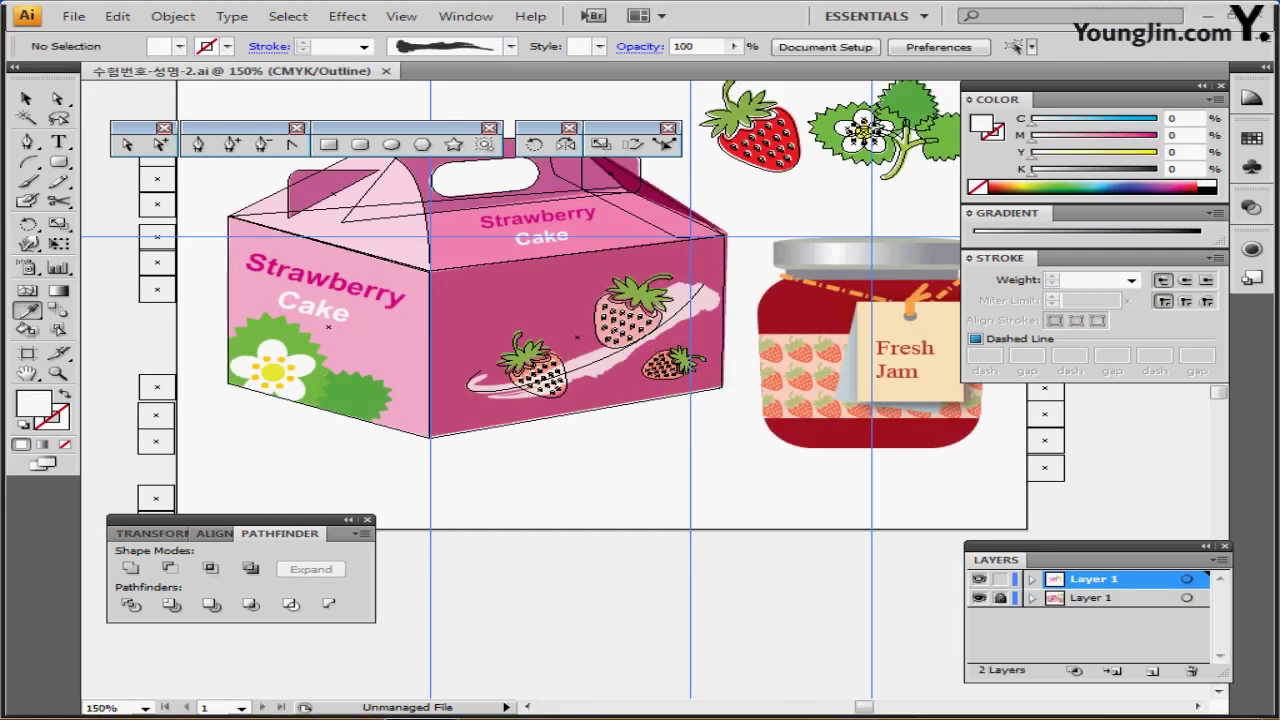
- Hide the template layer, return the artwork layer to preview, and save the document after checking the strawberries up close
{"action": "left_click", "coordinate": [979, 598]}
{"action": "left_click", "coordinate": [979, 579], "text": "ctrl"}
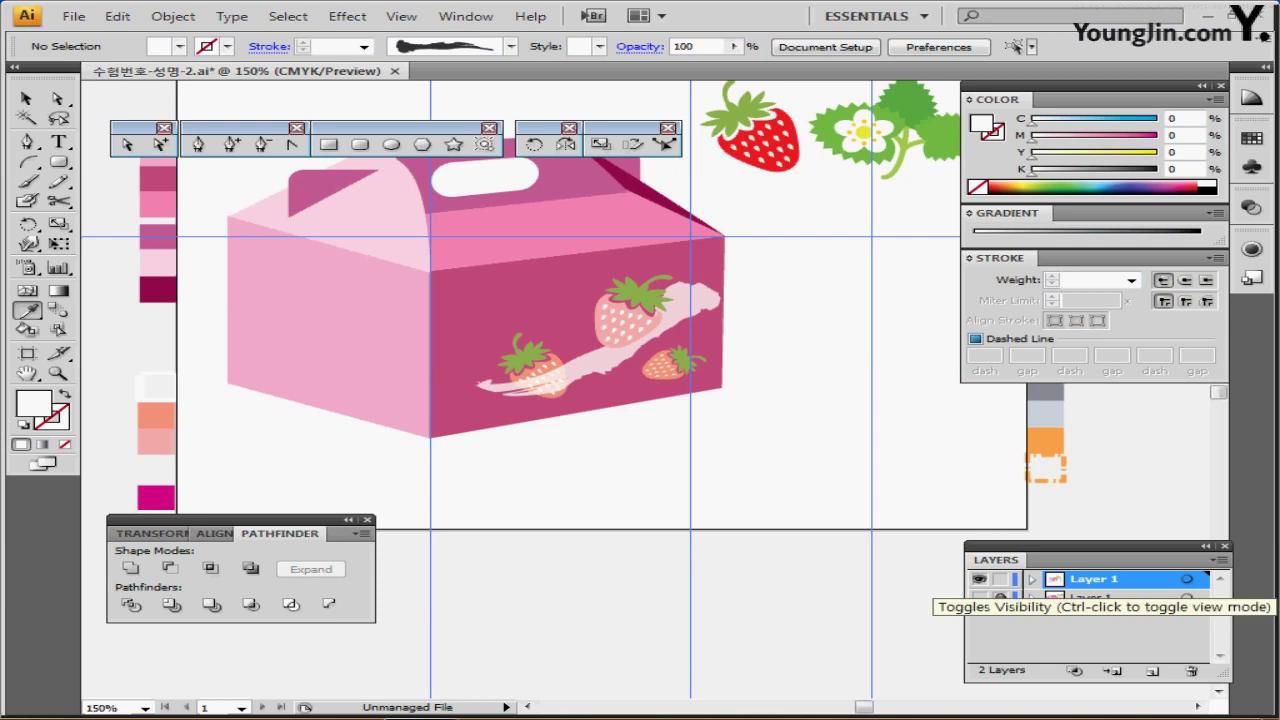
{"action": "left_click_drag", "start_coordinate": [558, 330], "coordinate": [661, 386]}
{"action": "key", "text": "ctrl+minus"}
{"action": "key", "text": "ctrl+minus"}
{"action": "key", "text": "ctrl+minus"}
{"action": "key", "text": "ctrl+minus"}
{"action": "key", "text": "ctrl+minus"}
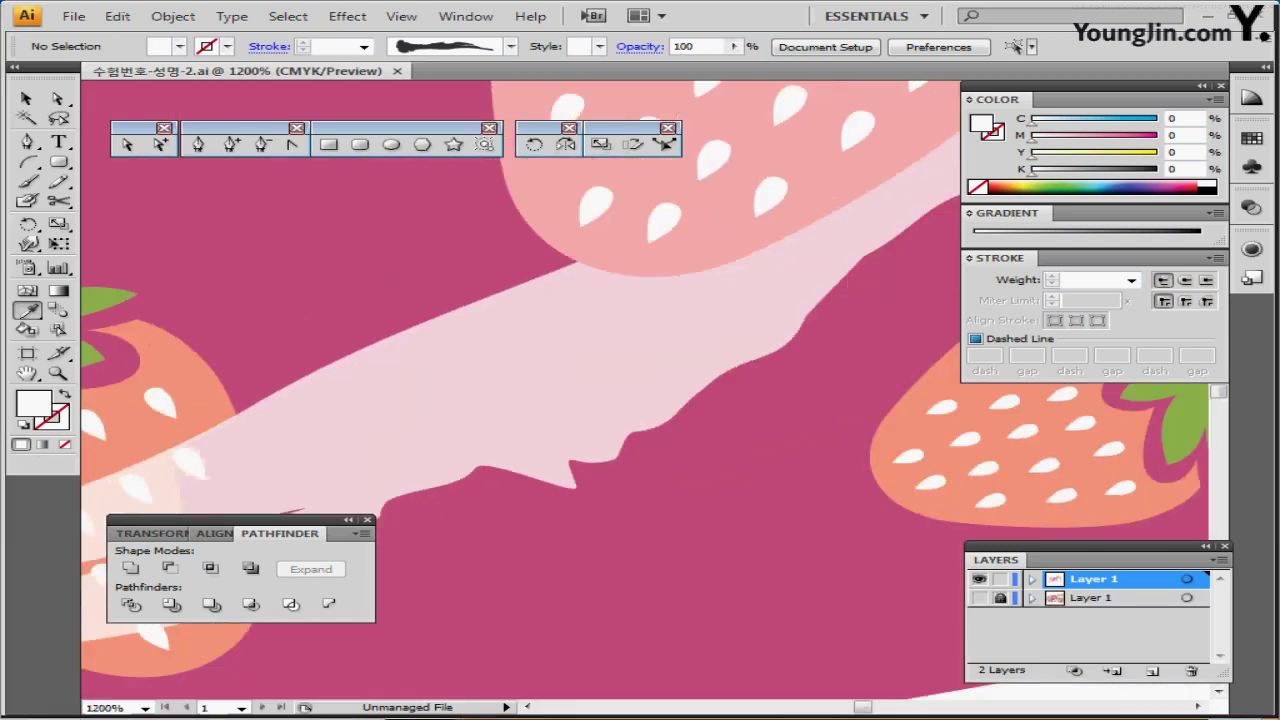
{"action": "key", "text": "ctrl+s"}
{"action": "scroll", "coordinate": [518, 406], "scroll_direction": "down", "scroll_amount": 1}
{"action": "left_click_drag", "start_coordinate": [518, 406], "coordinate": [681, 430]}
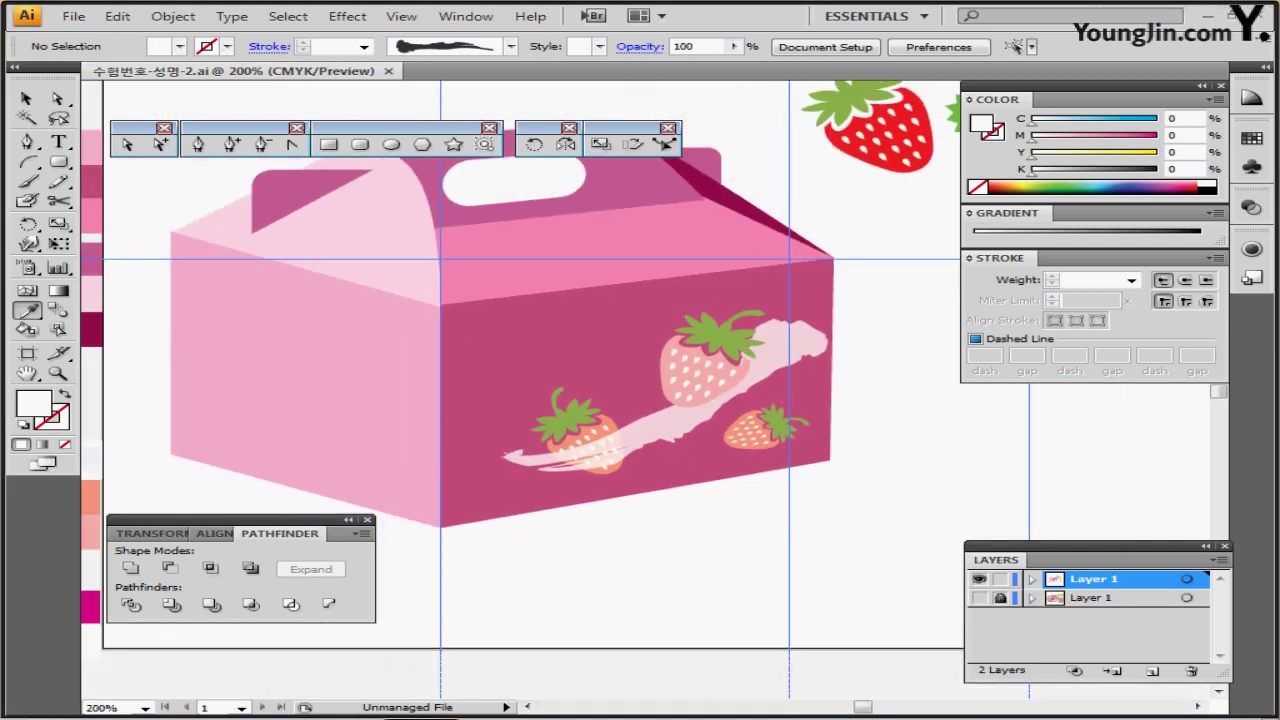
- Move the "Strawberry Cake" text from beside the artboard onto the front slope of the box lid
{"action": "left_click_drag", "start_coordinate": [605, 448], "coordinate": [657, 440]}
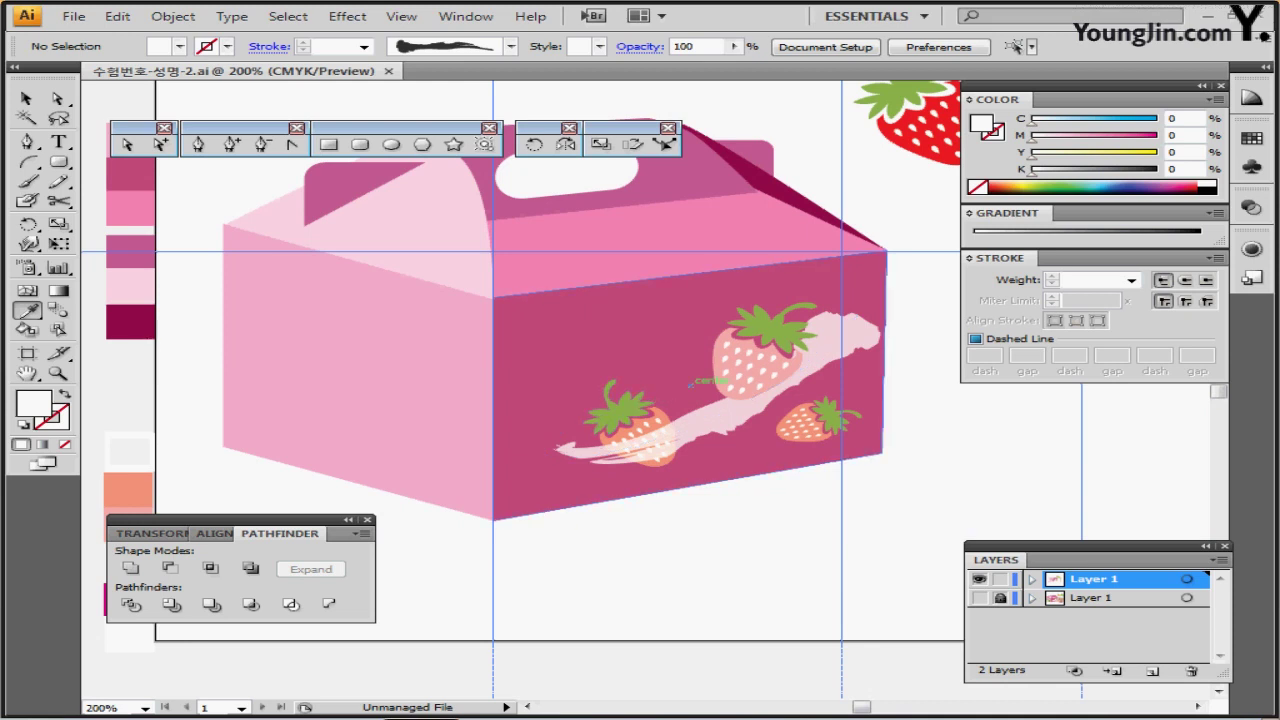
{"action": "key", "text": "p"}
{"action": "left_click", "coordinate": [58, 141]}
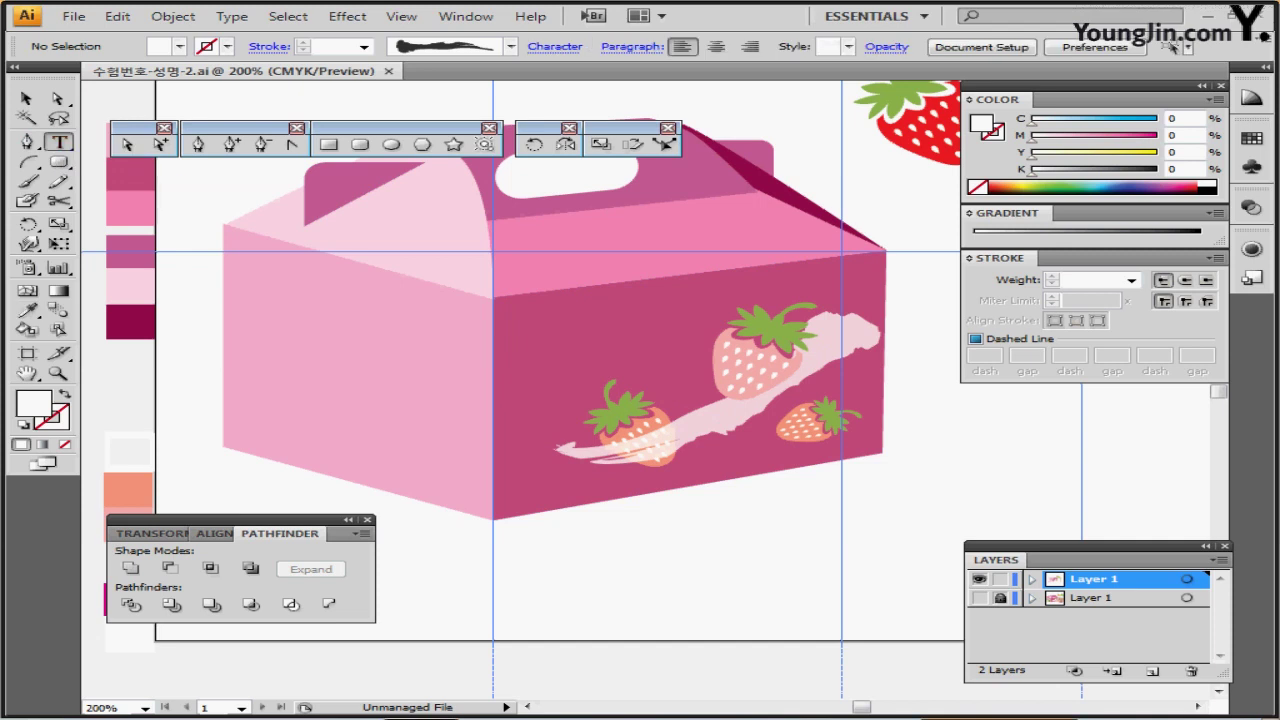
{"action": "key", "text": "ctrl+minus"}
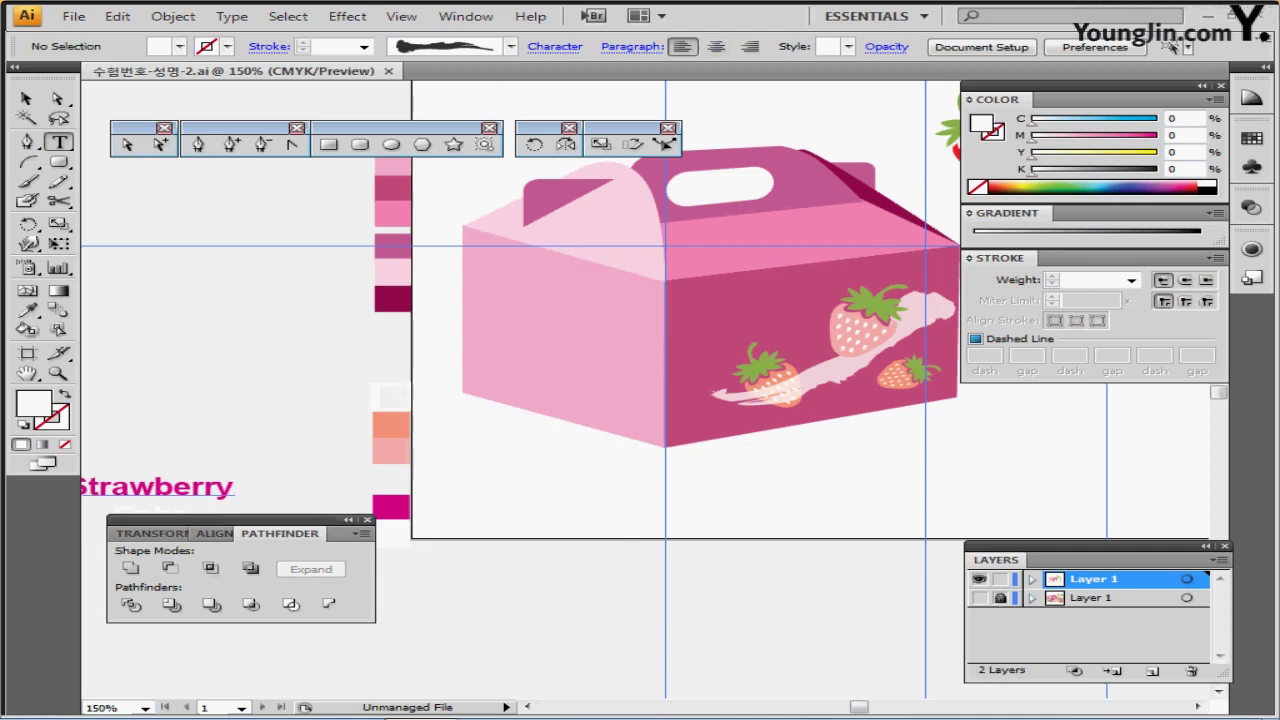
{"action": "left_click", "coordinate": [155, 487]}
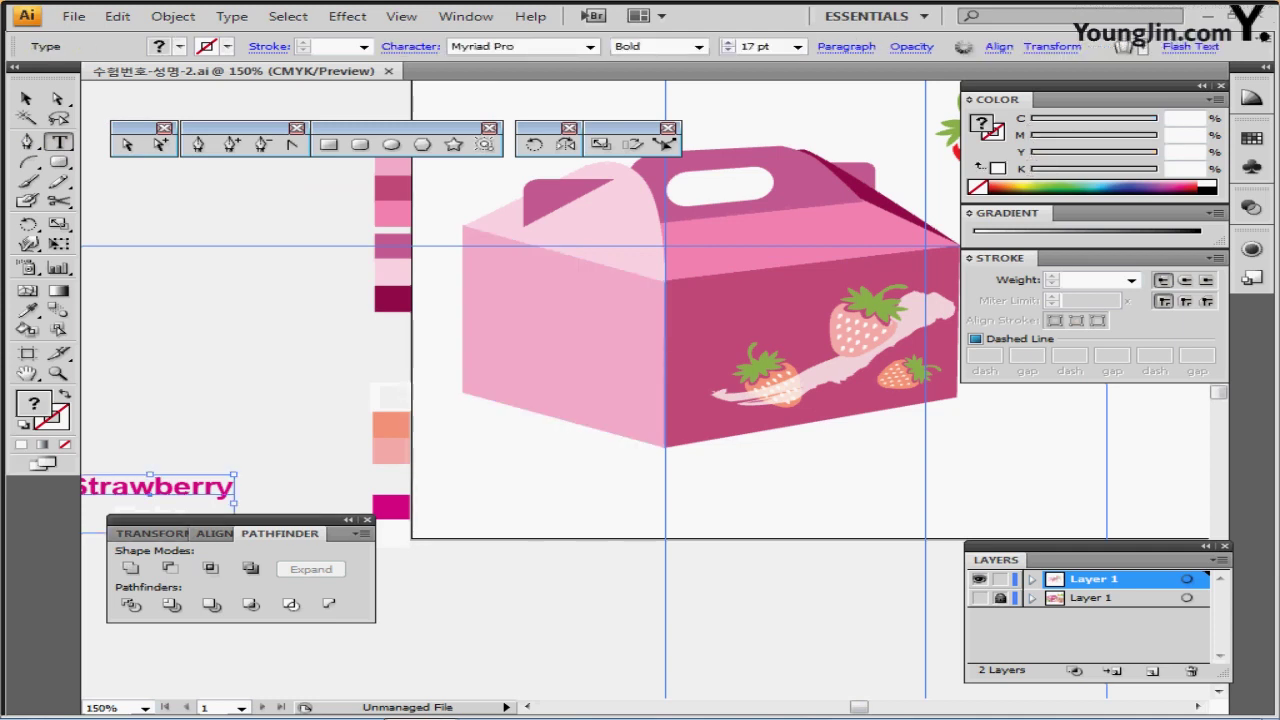
{"action": "left_click", "coordinate": [632, 541]}
{"action": "left_click_drag", "start_coordinate": [155, 487], "coordinate": [814, 231]}
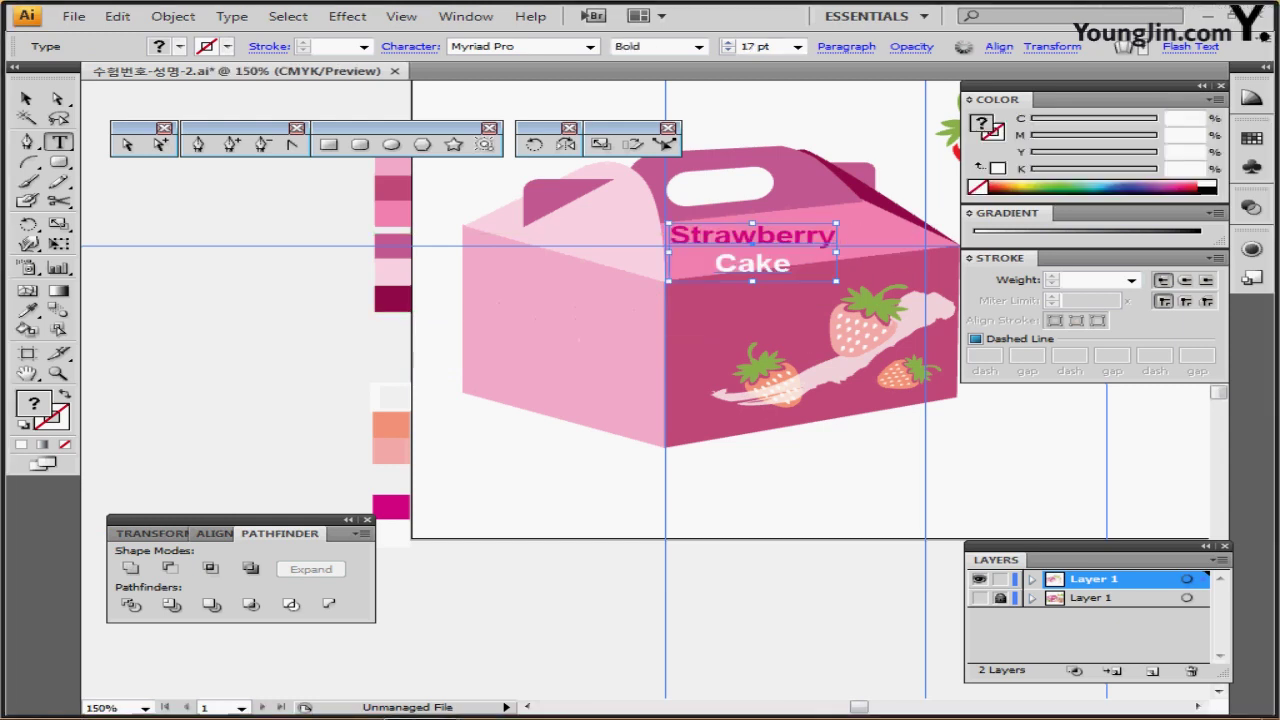
- Reduce the "Strawberry Cake" text on the box lid to 12 pt
{"action": "left_click", "coordinate": [728, 51]}
{"action": "left_click", "coordinate": [728, 51]}
{"action": "left_click", "coordinate": [728, 51]}
{"action": "left_click", "coordinate": [728, 51]}
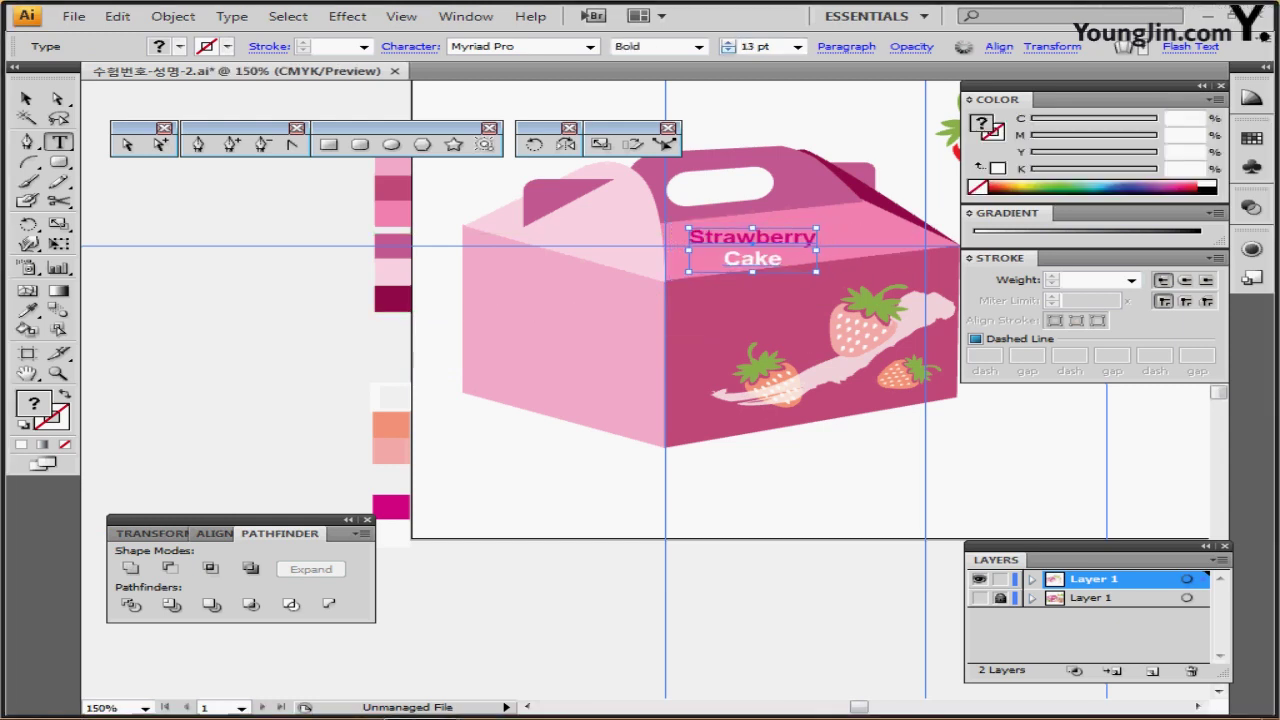
{"action": "left_click", "coordinate": [728, 51]}
{"action": "left_click_drag", "start_coordinate": [753, 261], "coordinate": [578, 246]}
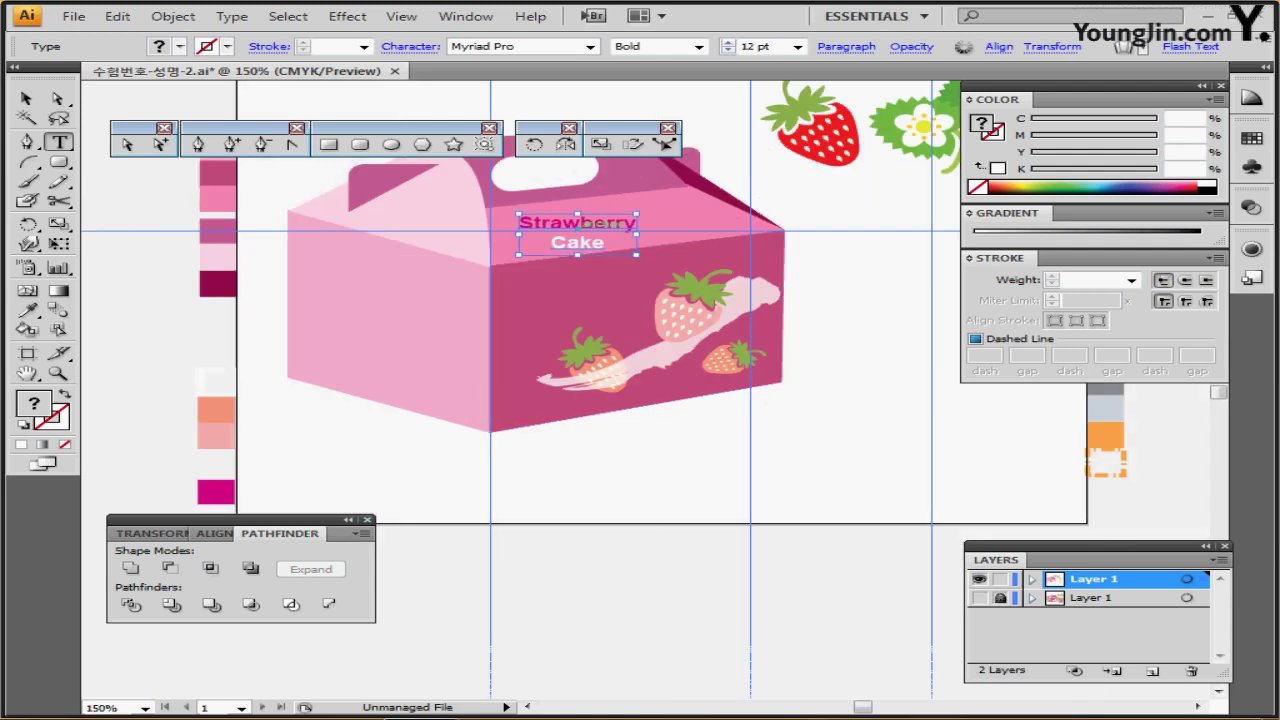
{"action": "left_click", "coordinate": [578, 246]}
{"action": "double_click", "coordinate": [578, 246]}
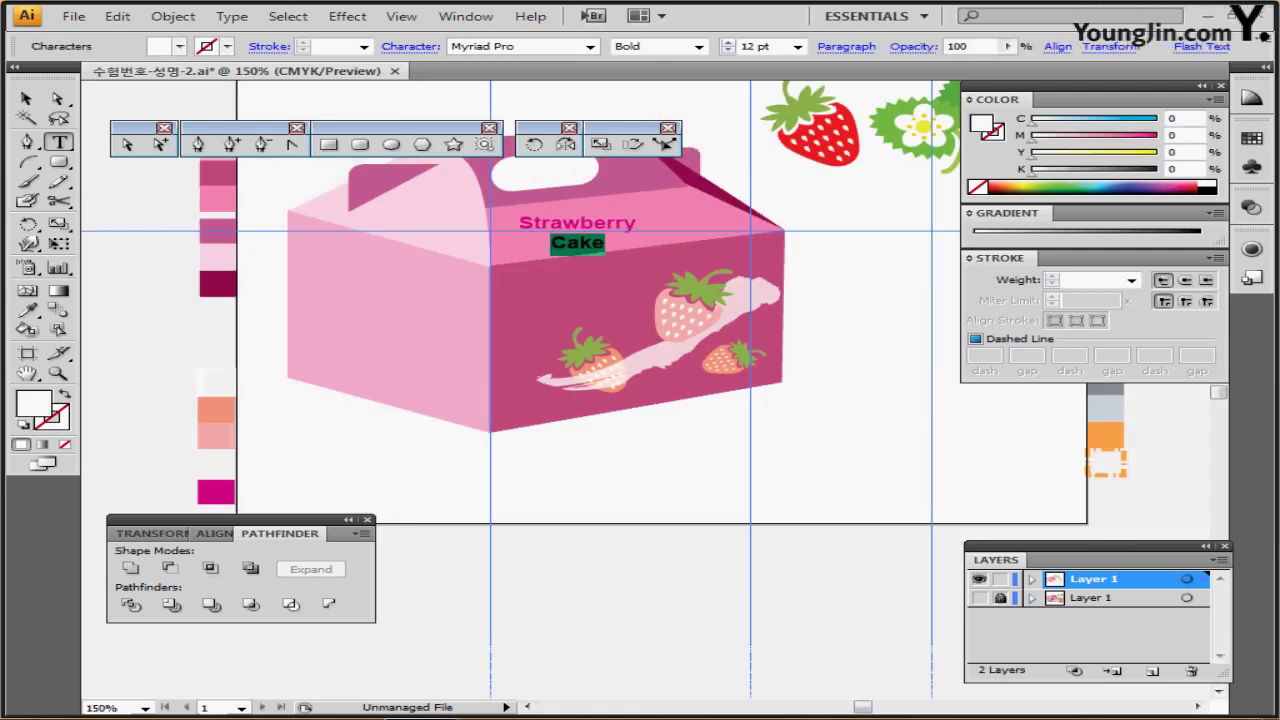
{"action": "key", "text": "ctrl"}
{"action": "key", "text": "Escape"}
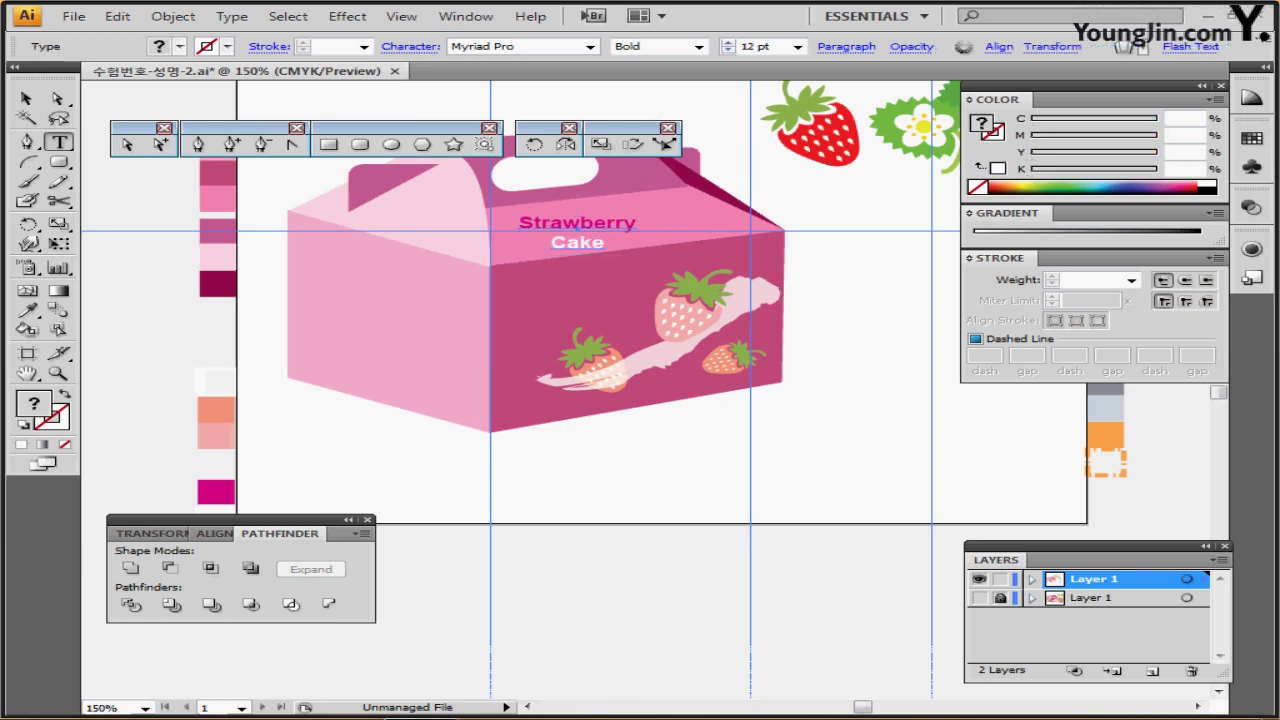
- Center the lettering higher on the lid's front slope, rotate it 8° to follow the slope, and save
{"action": "left_click", "coordinate": [847, 47]}
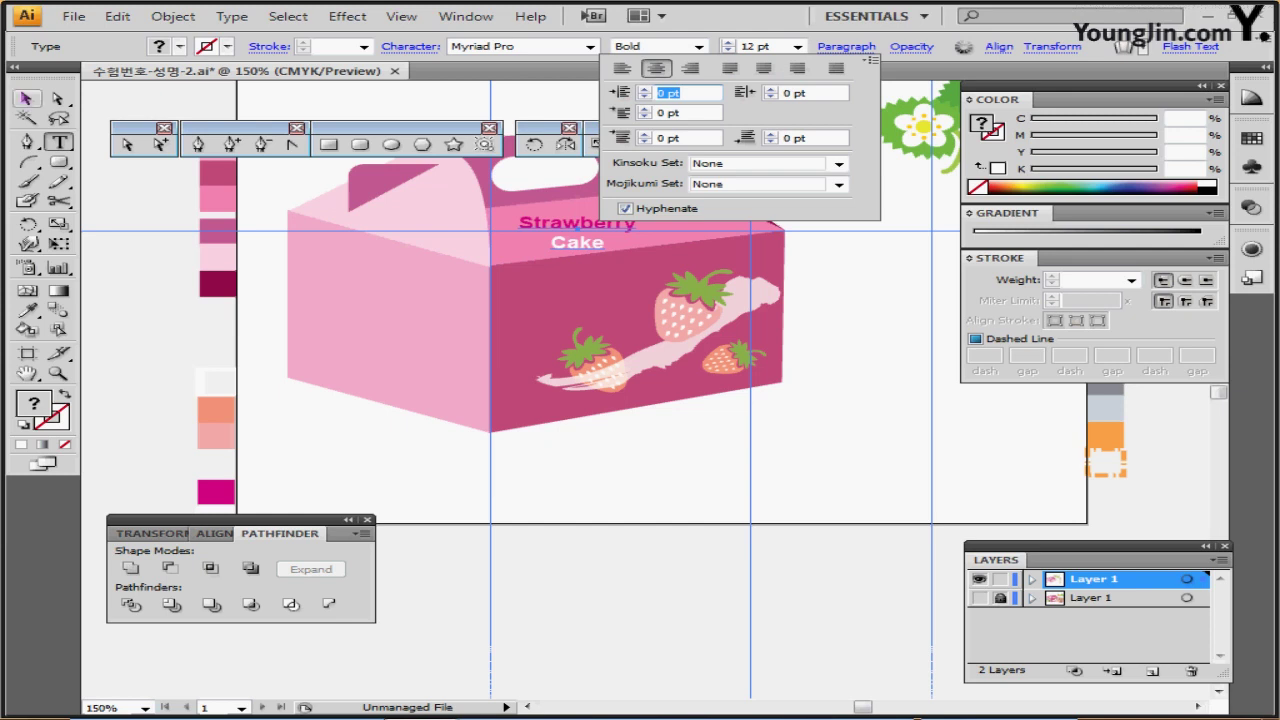
{"action": "left_click", "coordinate": [26, 99]}
{"action": "left_click_drag", "start_coordinate": [577, 235], "coordinate": [603, 225]}
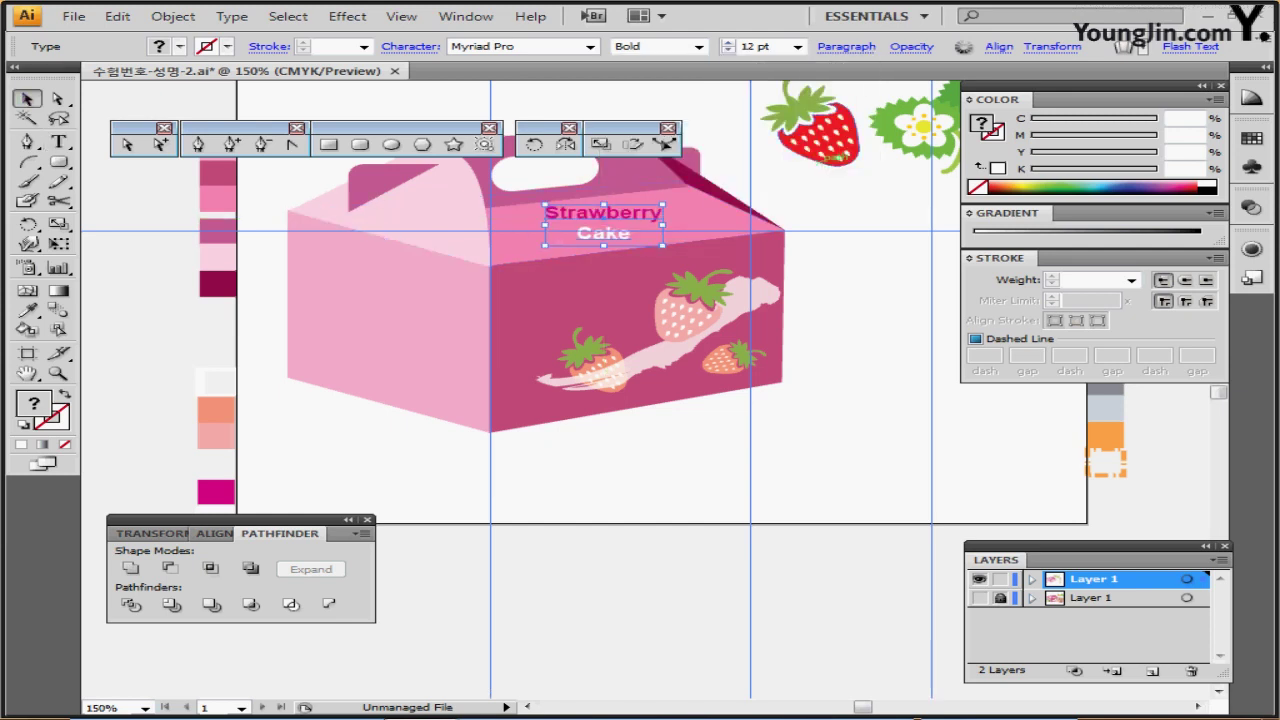
{"action": "left_click", "coordinate": [533, 145]}
{"action": "double_click", "coordinate": [533, 145]}
{"action": "type", "text": "10"}
{"action": "key", "text": "Return"}
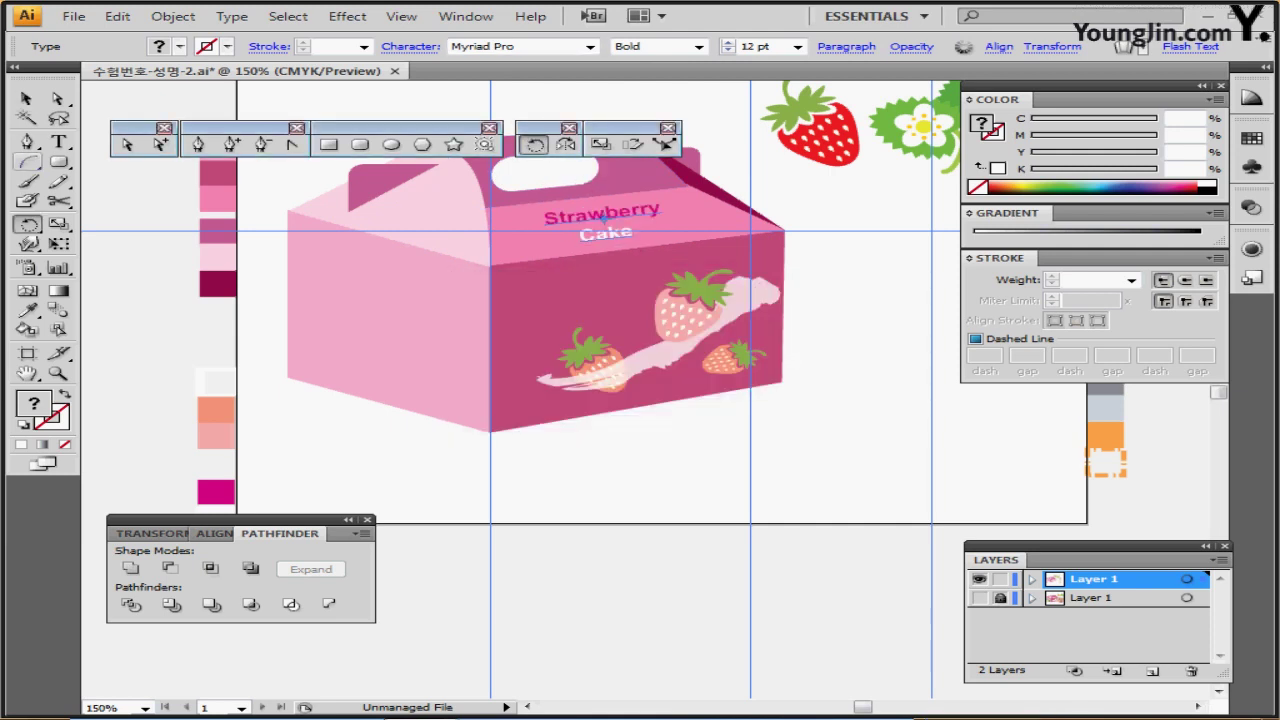
{"action": "key", "text": "ctrl+s"}
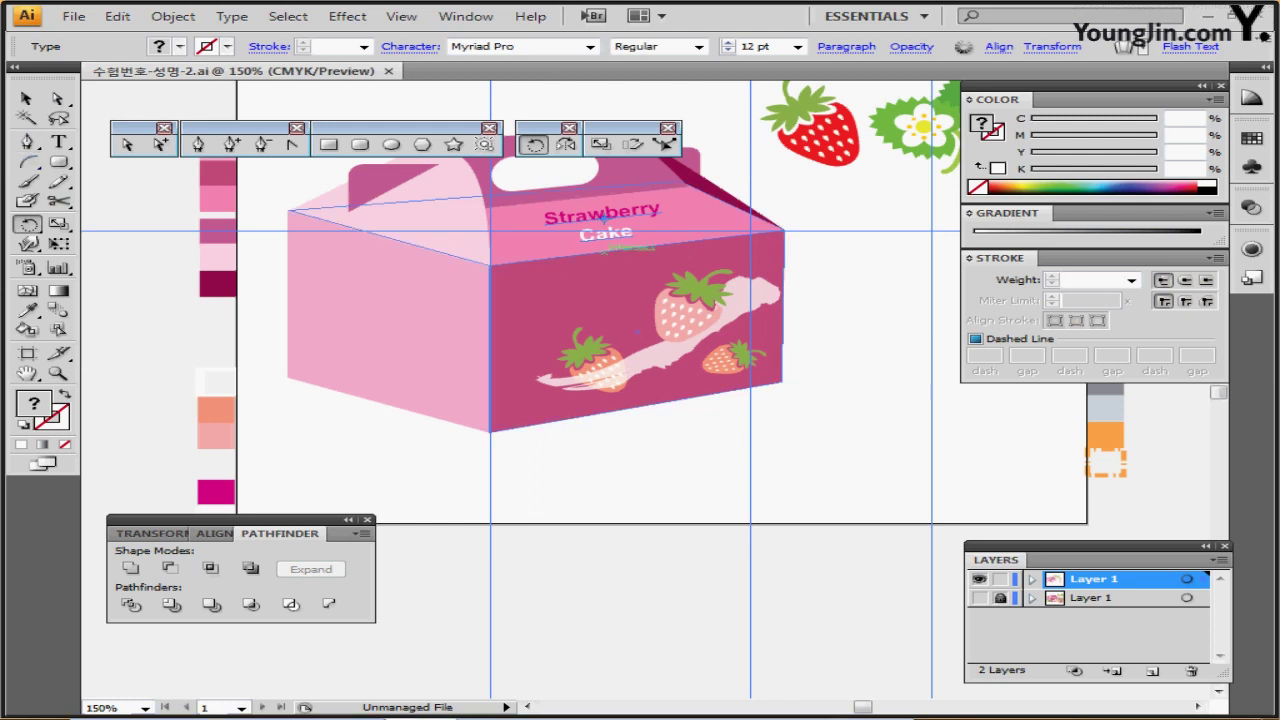
- Copy the lid's "Strawberry Cake" text onto the light pink left side of the box and set the copy to 17 pt
{"action": "left_click_drag", "start_coordinate": [606, 236], "coordinate": [401, 343]}
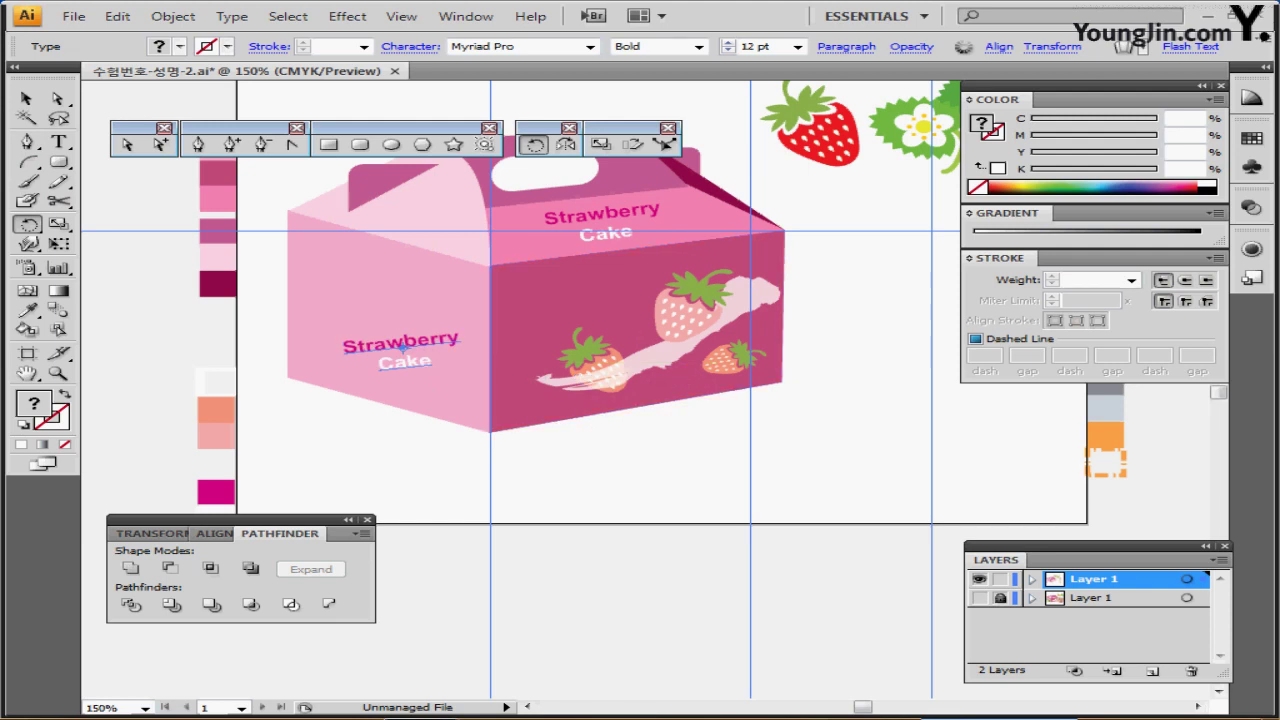
{"action": "left_click_drag", "start_coordinate": [741, 47], "coordinate": [781, 47]}
{"action": "type", "text": "17"}
{"action": "key", "text": "Return"}
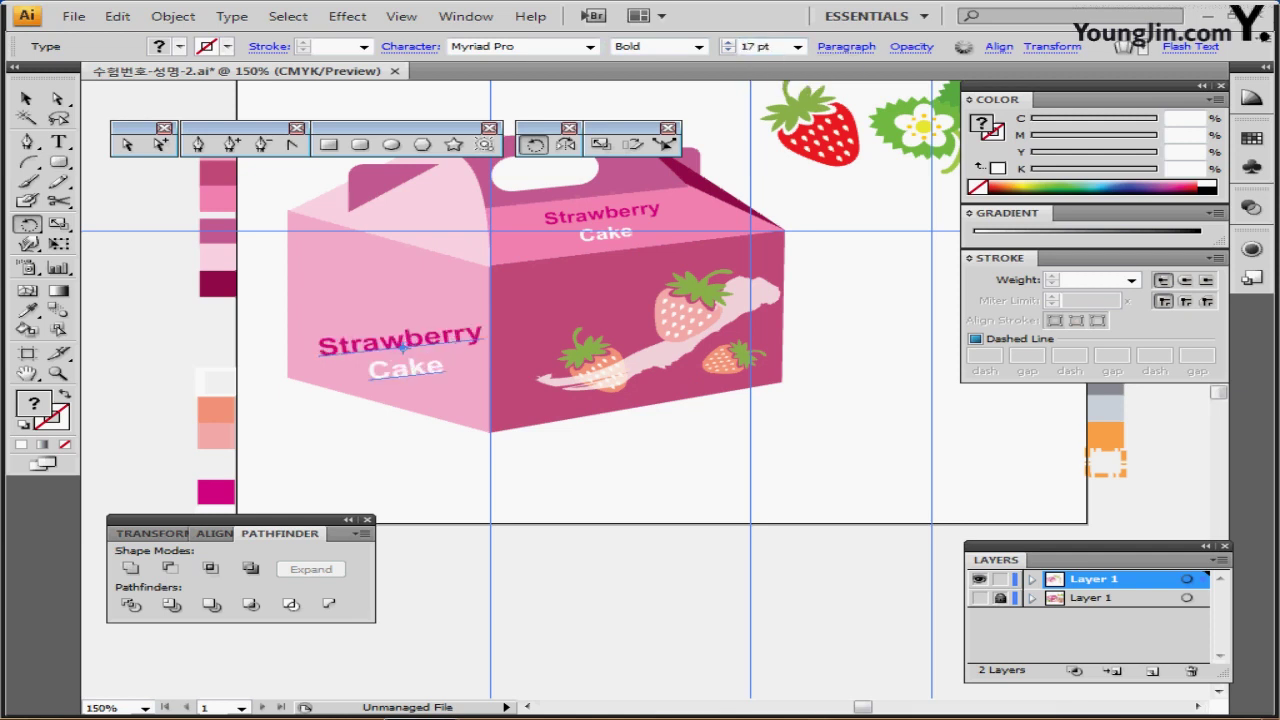
- Rotate the copied text clockwise to follow the left side's slope, move it near the side's upper edge, save, and deselect
{"action": "double_click", "coordinate": [535, 145]}
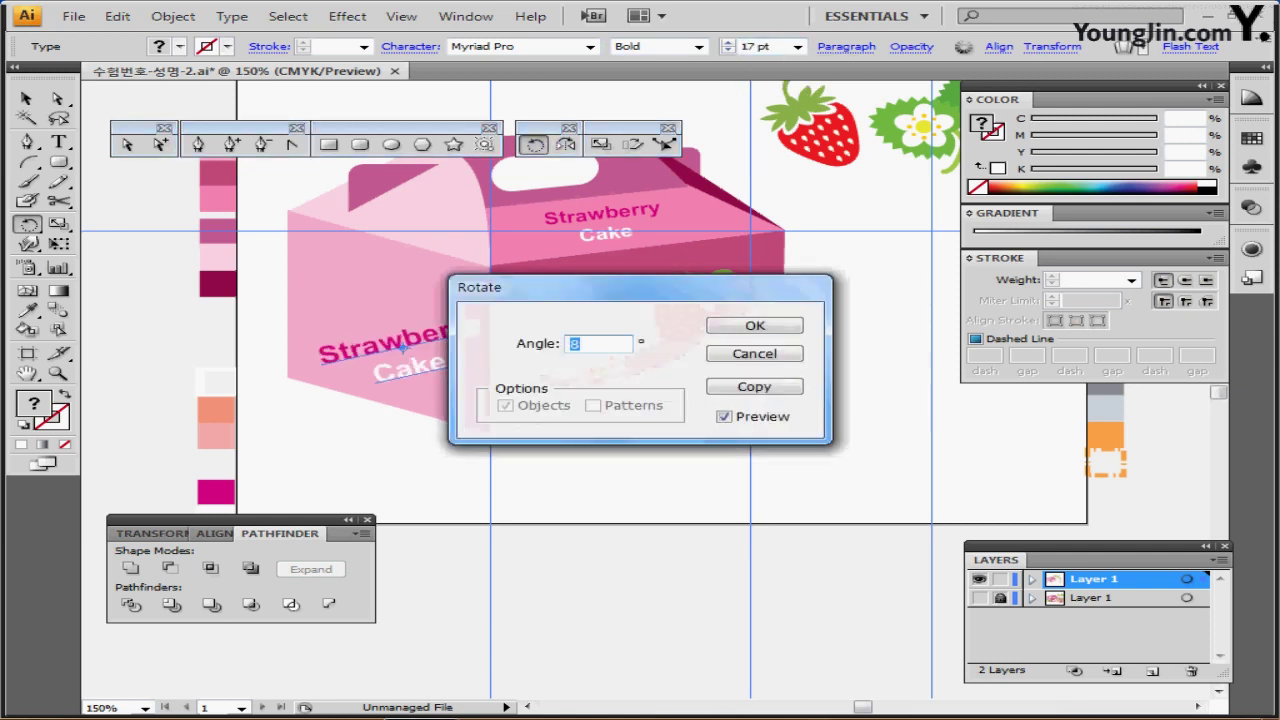
{"action": "type", "text": "-8"}
{"action": "key", "text": "Return"}
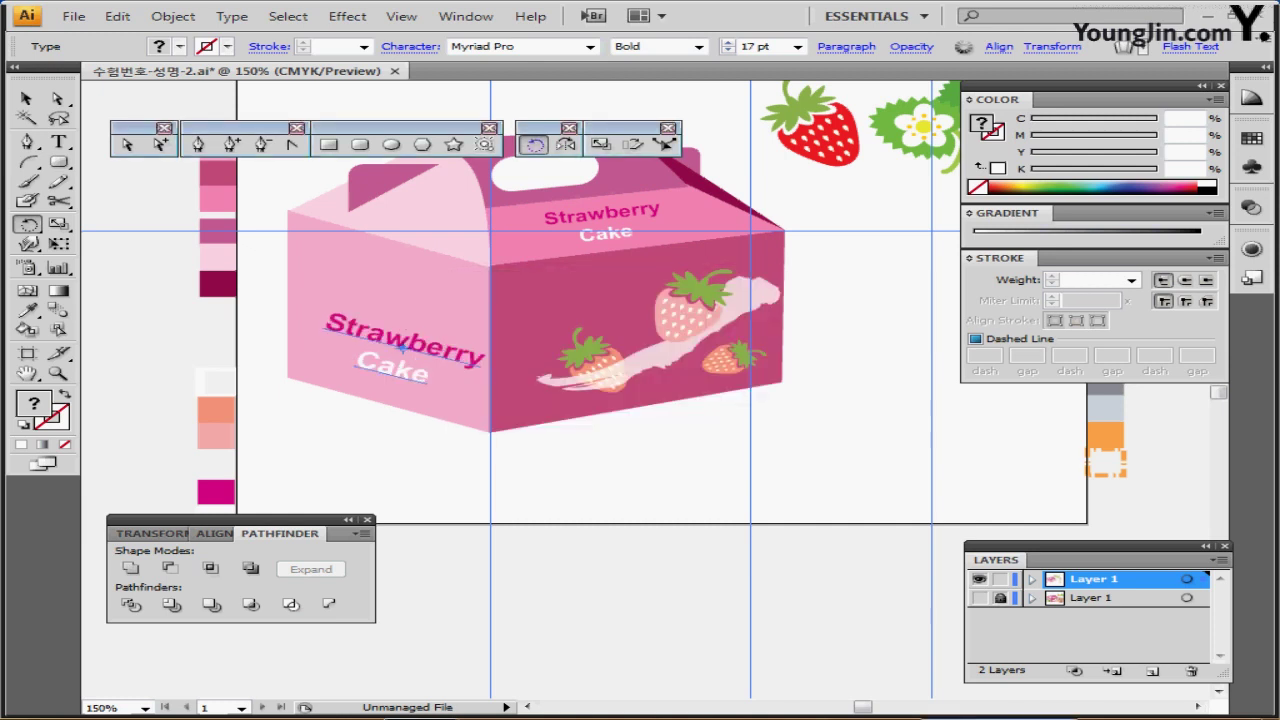
{"action": "left_click_drag", "start_coordinate": [398, 347], "coordinate": [381, 278]}
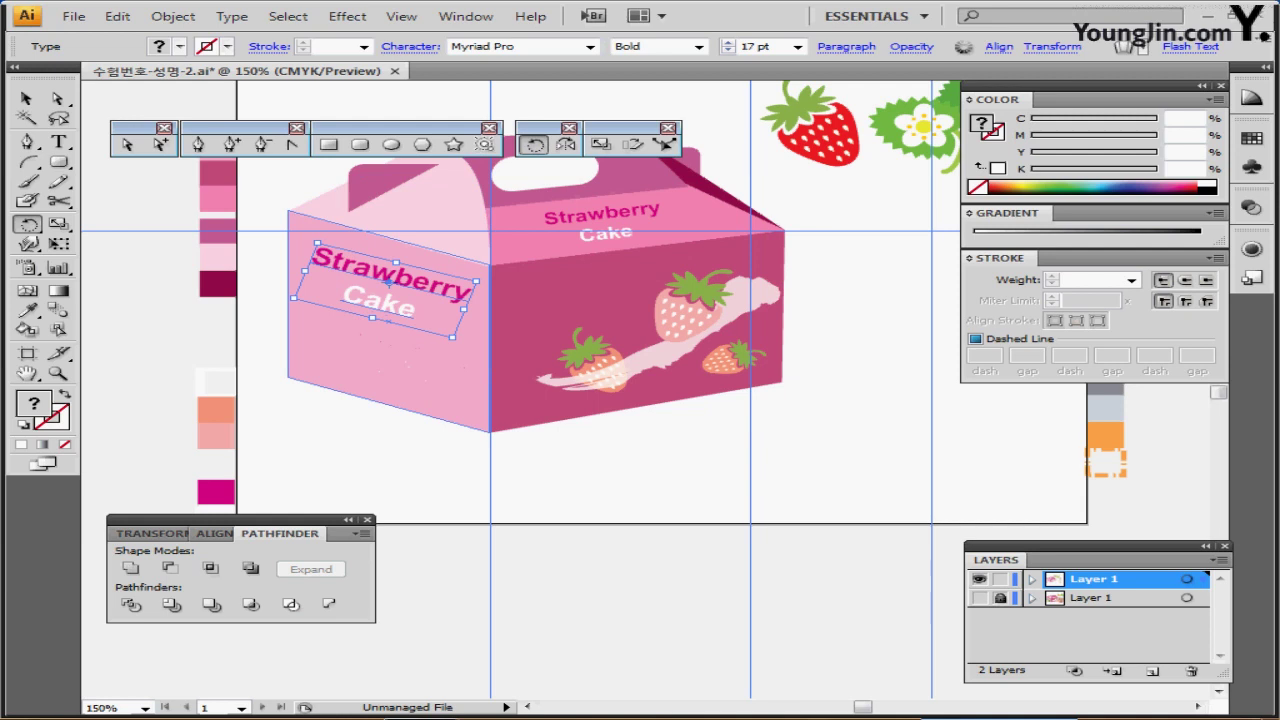
{"action": "key", "text": "ctrl+s"}
{"action": "key", "text": "ctrl+shift+a"}
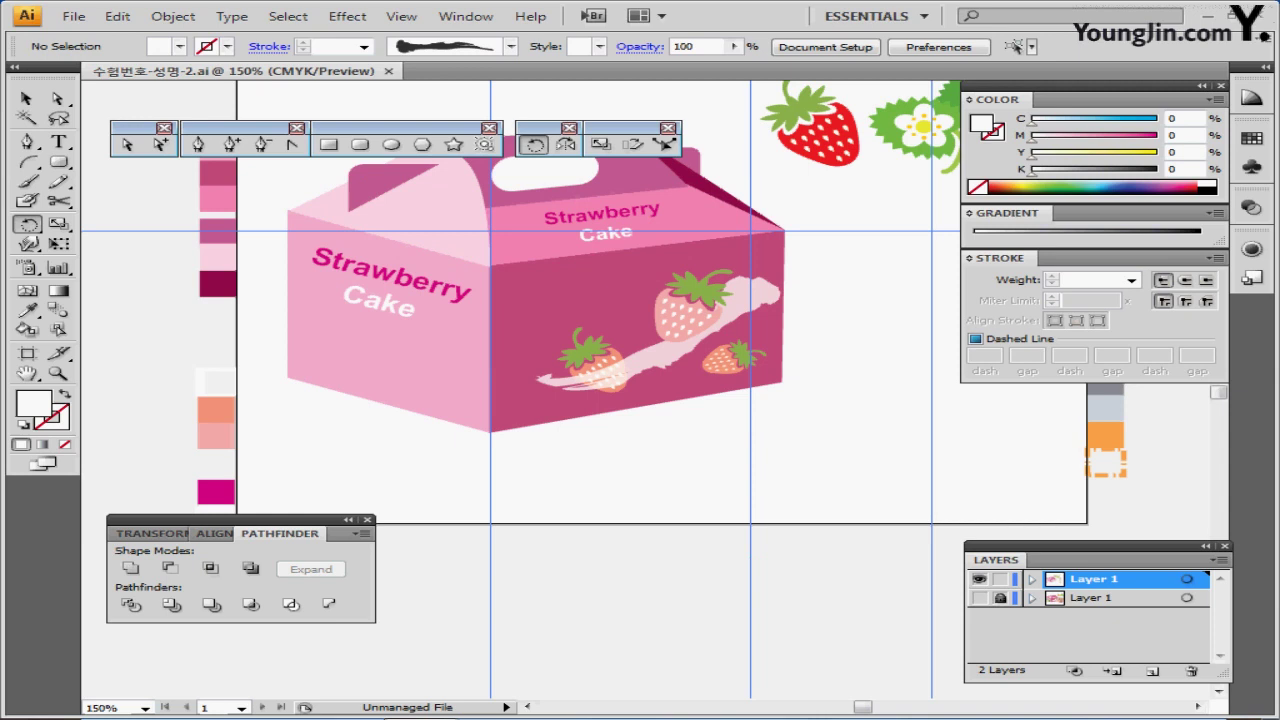
- Select the white flower with its light green leaf and the dark green leaf, excluding the right leaf and the stem
{"action": "scroll", "coordinate": [943, 421], "scroll_direction": "down", "scroll_amount": 1}
{"action": "scroll", "coordinate": [548, 338], "scroll_direction": "up", "scroll_amount": 1}
{"action": "scroll", "coordinate": [548, 338], "scroll_direction": "up", "scroll_amount": 2}
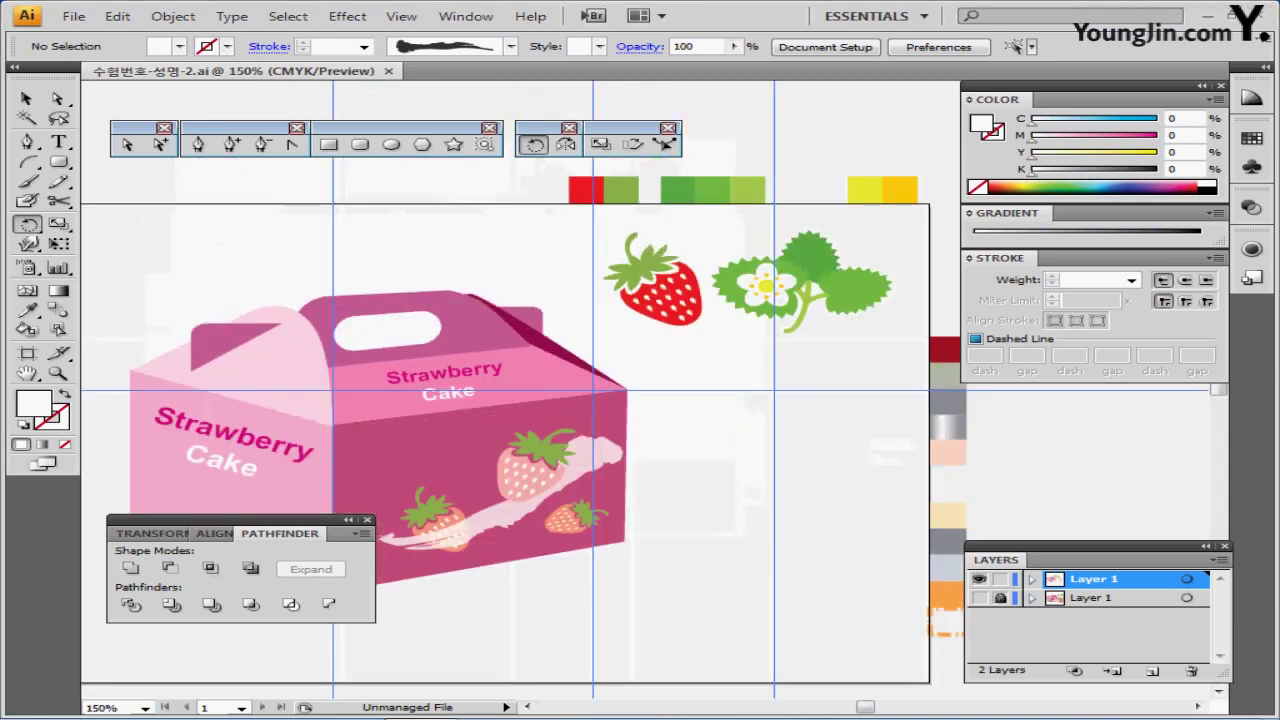
{"action": "key", "text": "v"}
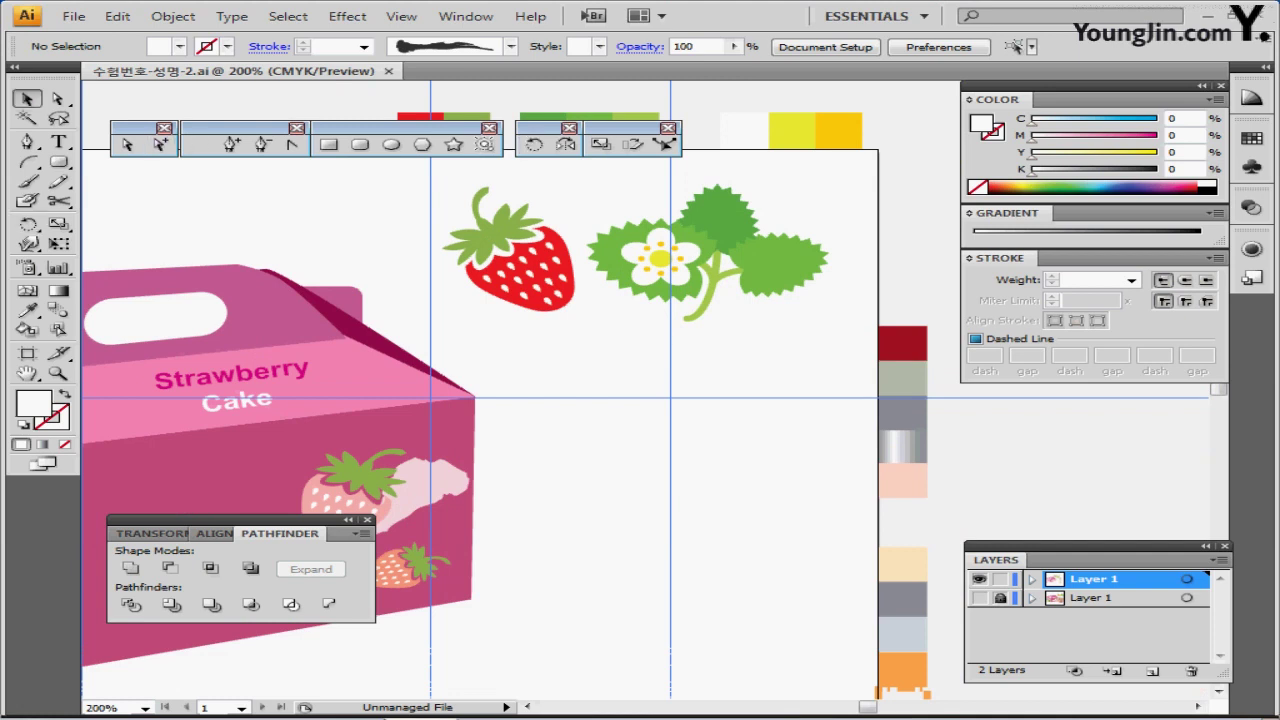
{"action": "left_click_drag", "start_coordinate": [603, 188], "coordinate": [794, 307]}
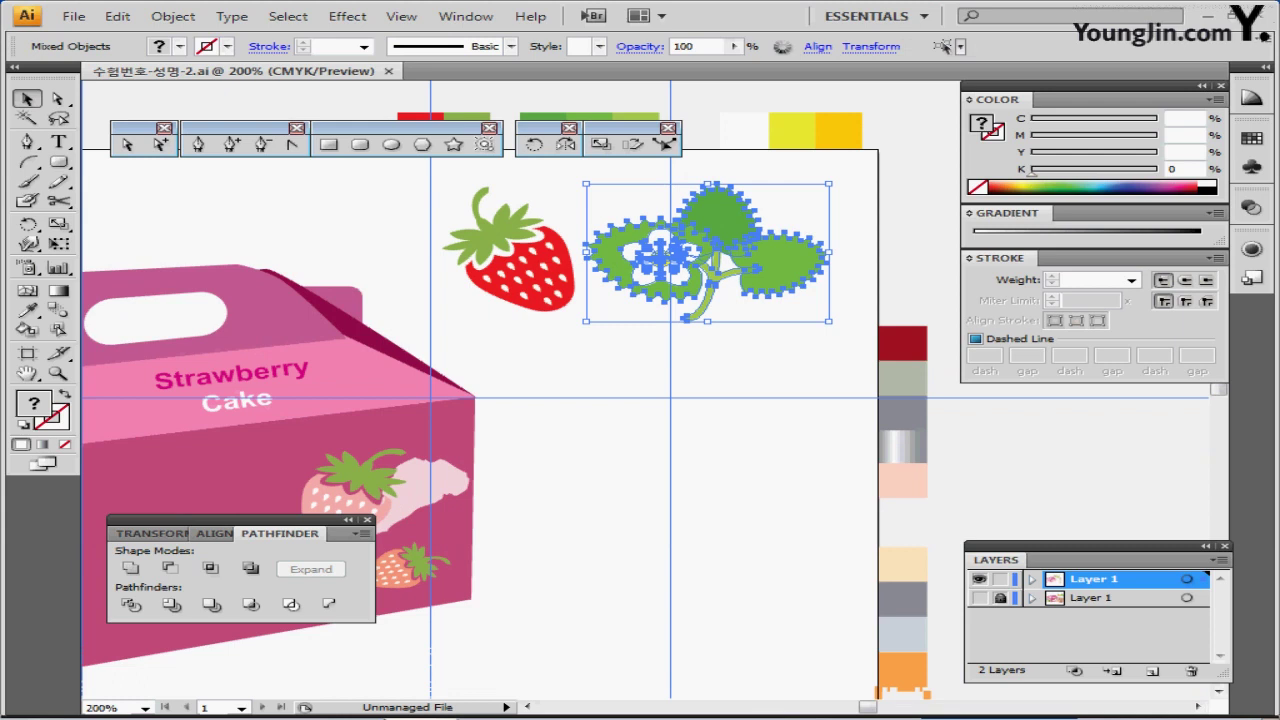
{"action": "left_click", "coordinate": [803, 261], "text": "shift"}
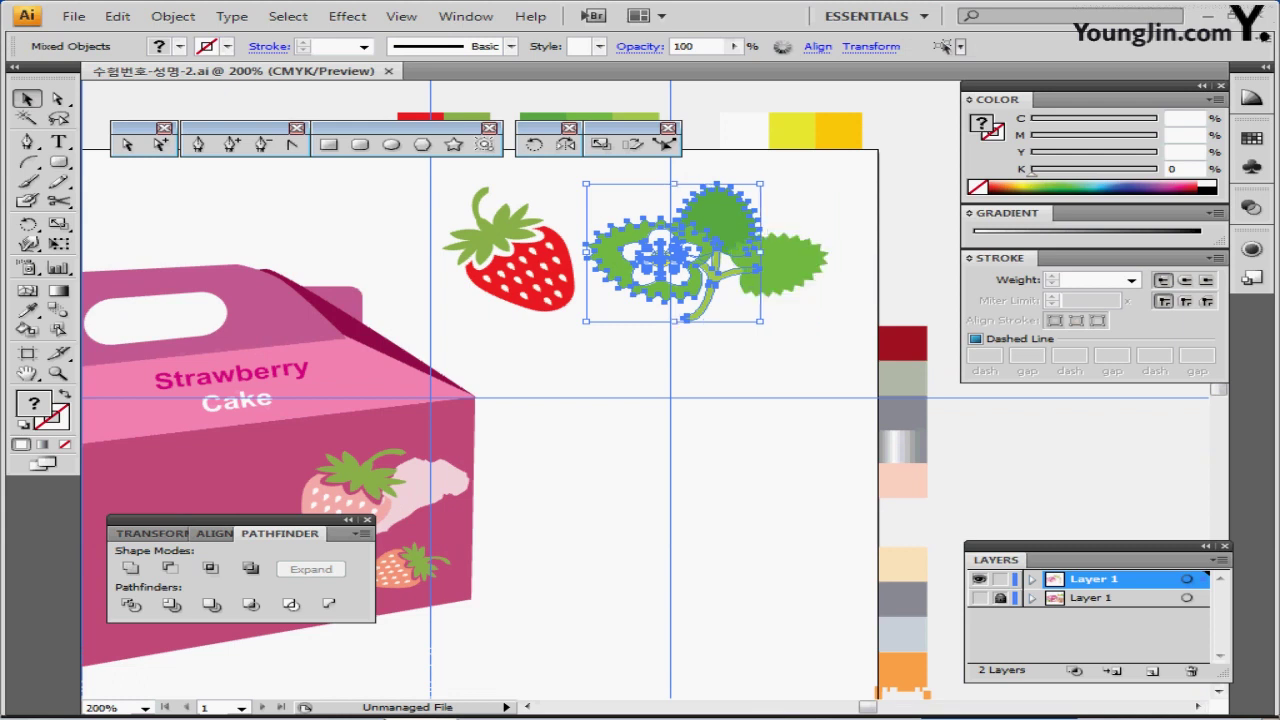
{"action": "left_click", "coordinate": [706, 299], "text": "shift"}
{"action": "left_click_drag", "start_coordinate": [690, 340], "coordinate": [840, 292]}
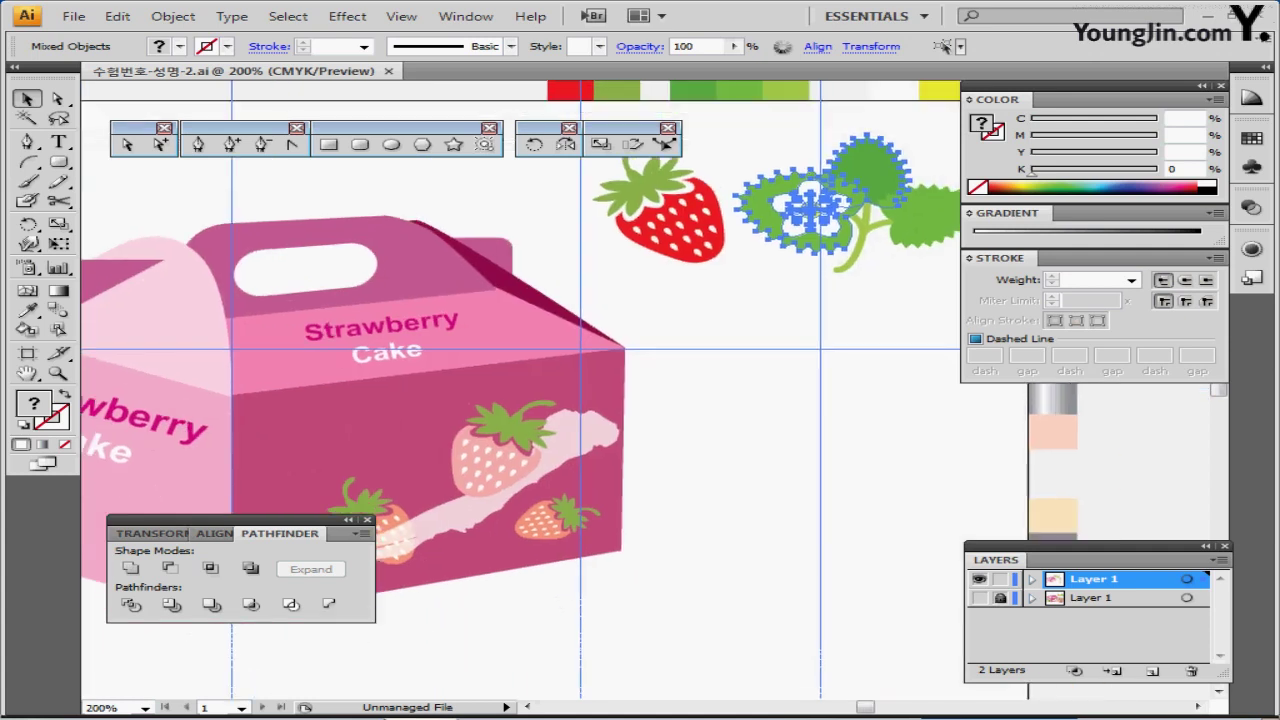
{"action": "scroll", "coordinate": [520, 390], "scroll_direction": "left", "scroll_amount": 1}
{"action": "scroll", "coordinate": [520, 390], "scroll_direction": "left", "scroll_amount": 1}
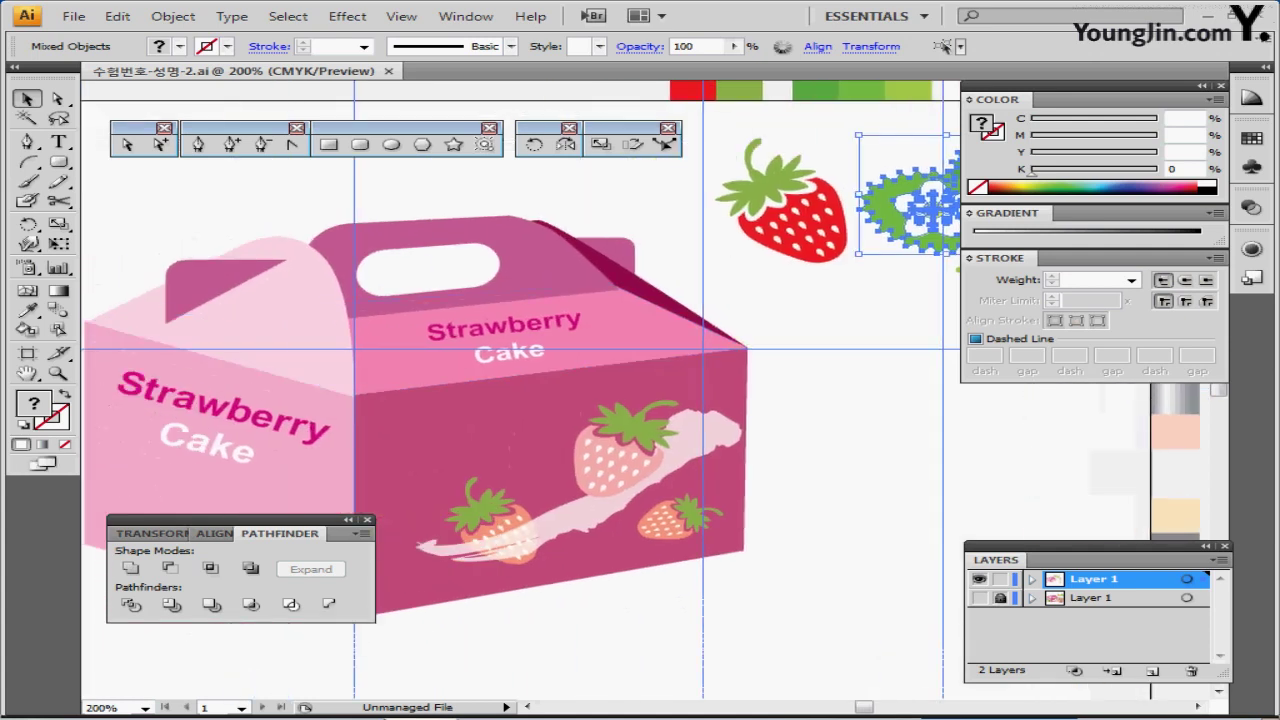
{"action": "key", "text": "ctrl+shift+a"}
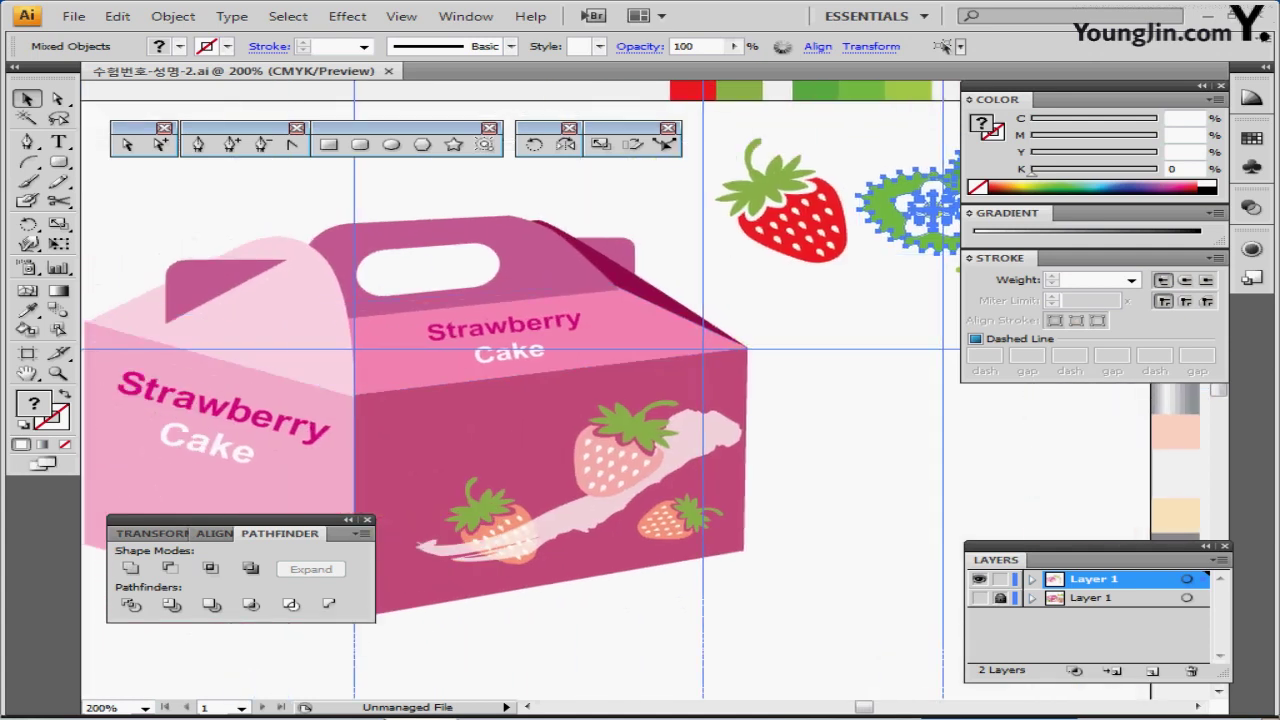
- Duplicate the flower and two leaves onto the lower corner of the box's left side, group the copy, and save
{"action": "left_click_drag", "start_coordinate": [910, 205], "coordinate": [610, 402], "text": "alt"}
{"action": "left_click_drag", "start_coordinate": [738, 420], "coordinate": [866, 339]}
{"action": "left_click_drag", "start_coordinate": [757, 315], "coordinate": [424, 421]}
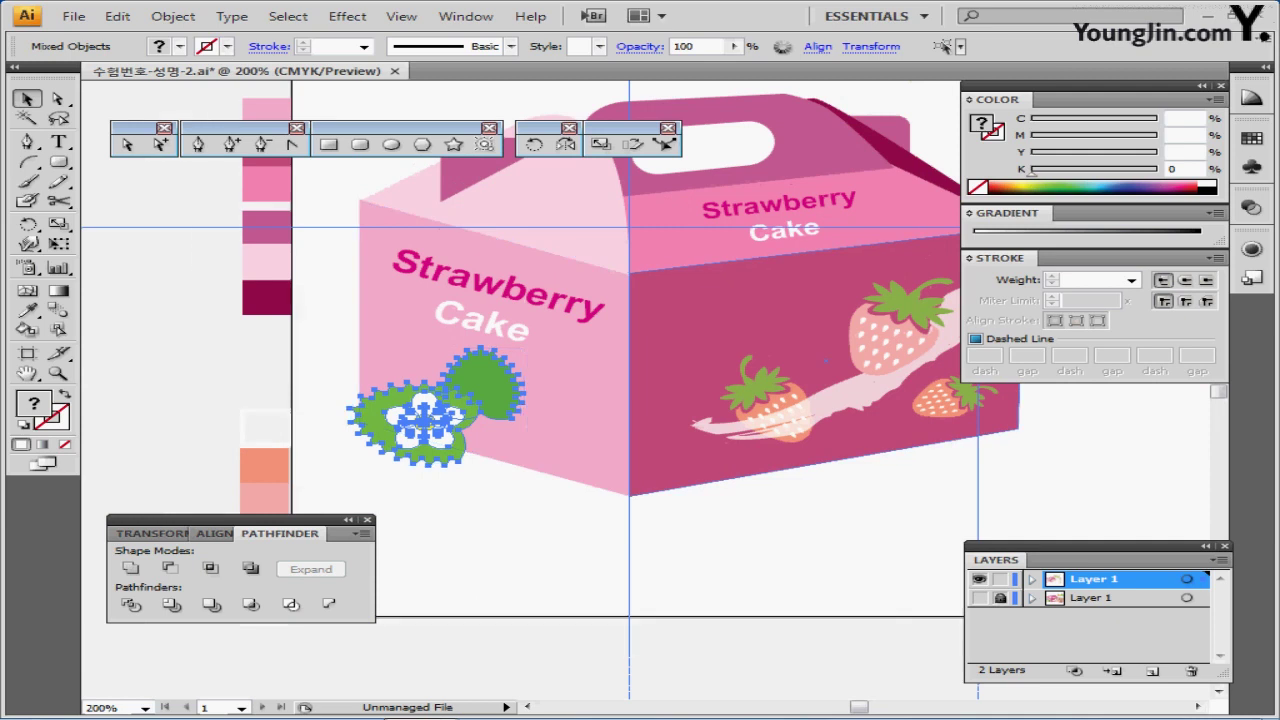
{"action": "key", "text": "ctrl+g"}
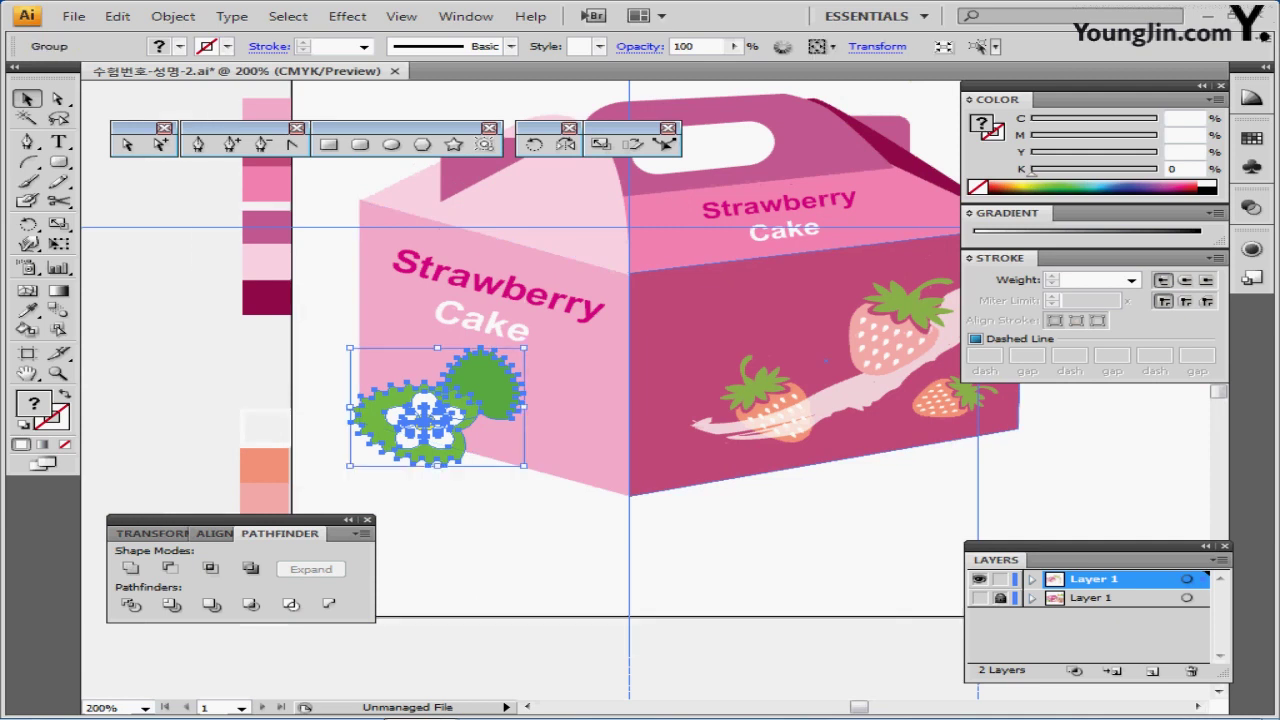
{"action": "key", "text": "ctrl+shift+b"}
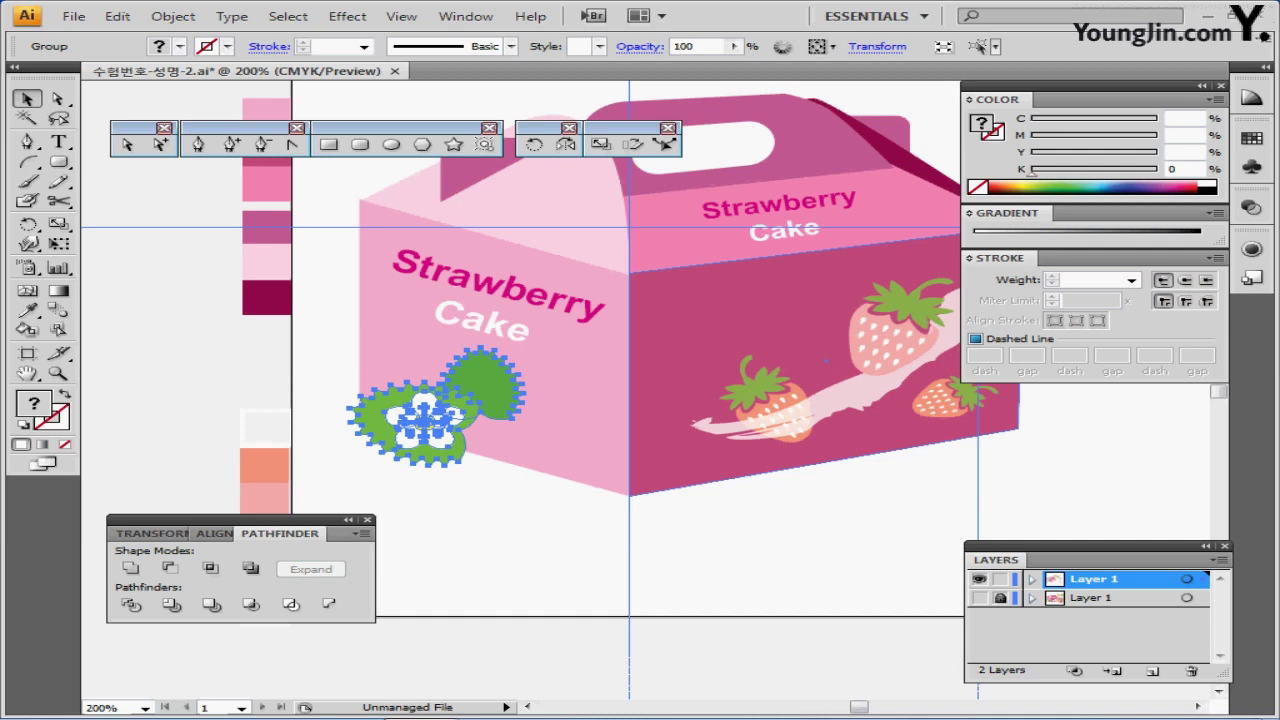
{"action": "key", "text": "ctrl+s"}
- Scale the flower and leaf group uniformly to 140%, rotate it -70°, and save
{"action": "left_click_drag", "start_coordinate": [540, 385], "coordinate": [485, 407]}
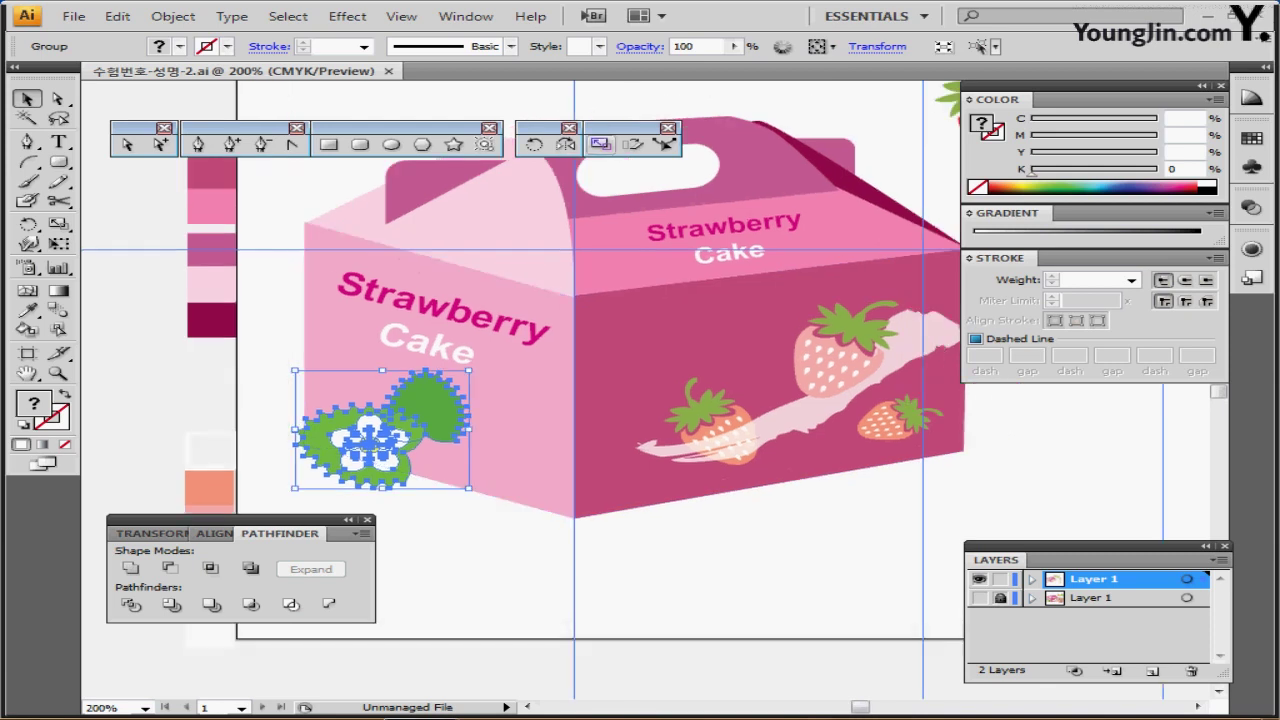
{"action": "double_click", "coordinate": [600, 144]}
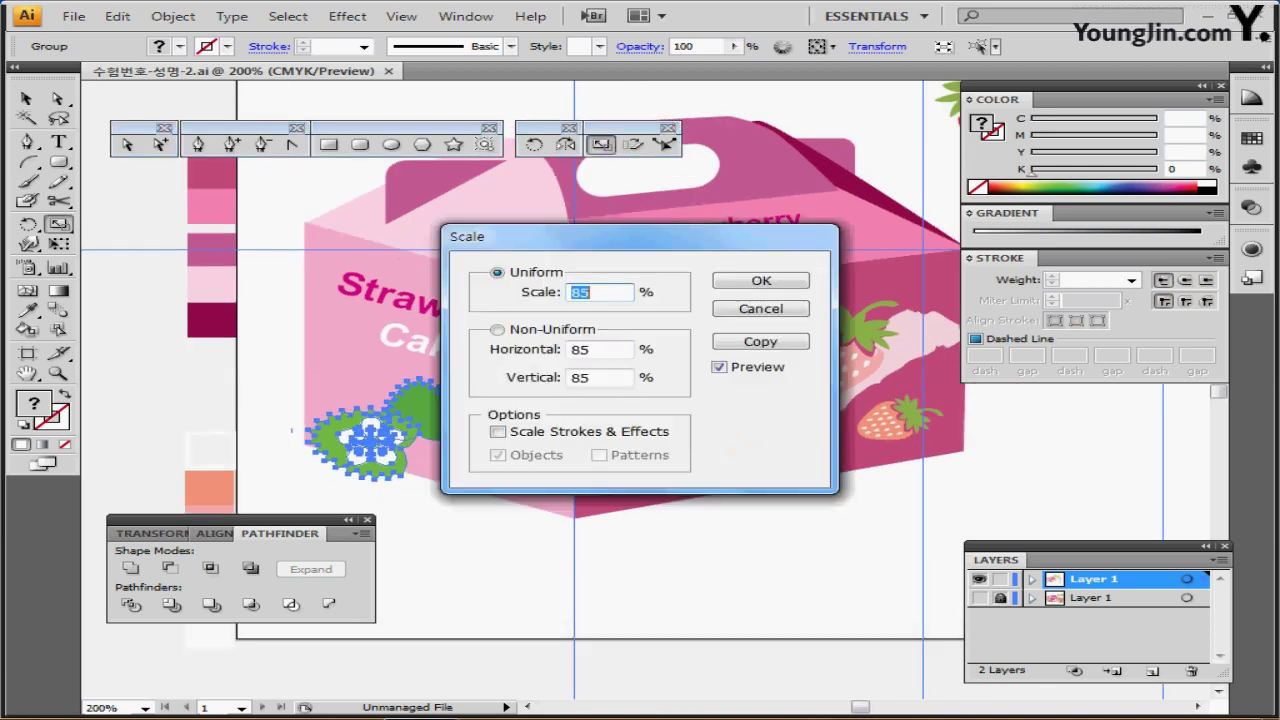
{"action": "type", "text": "140"}
{"action": "key", "text": "Return"}
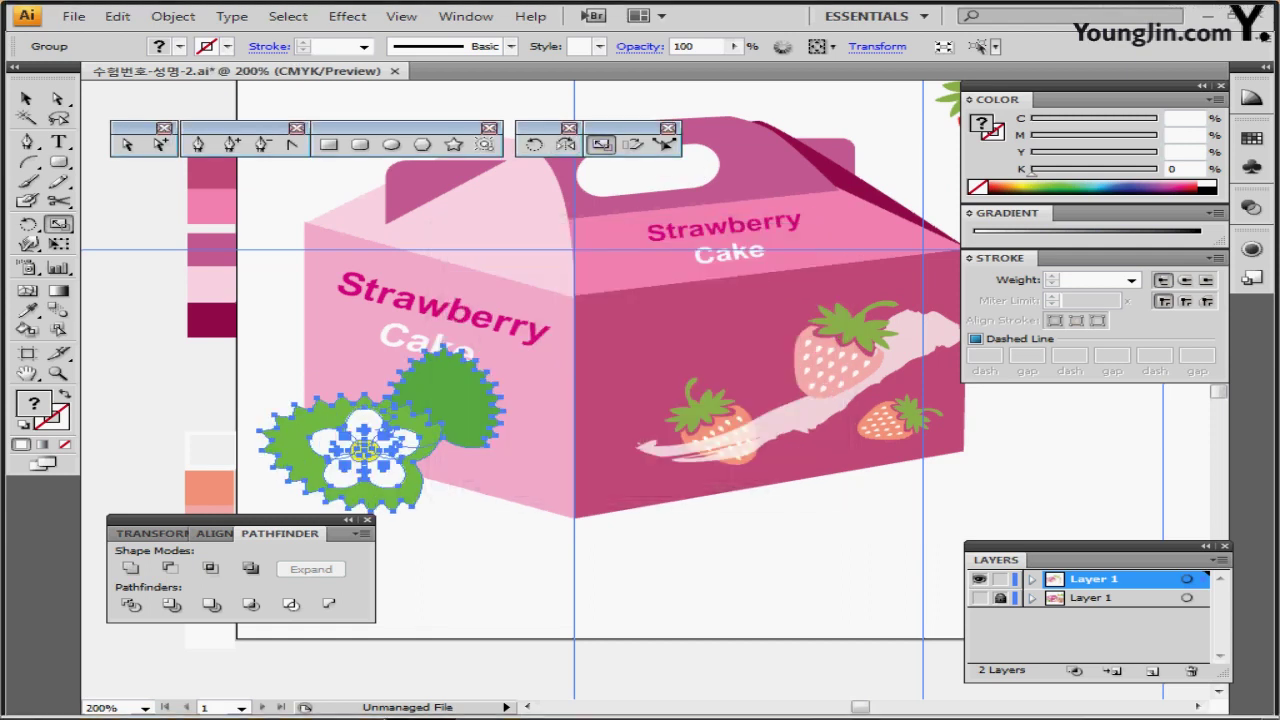
{"action": "double_click", "coordinate": [534, 144]}
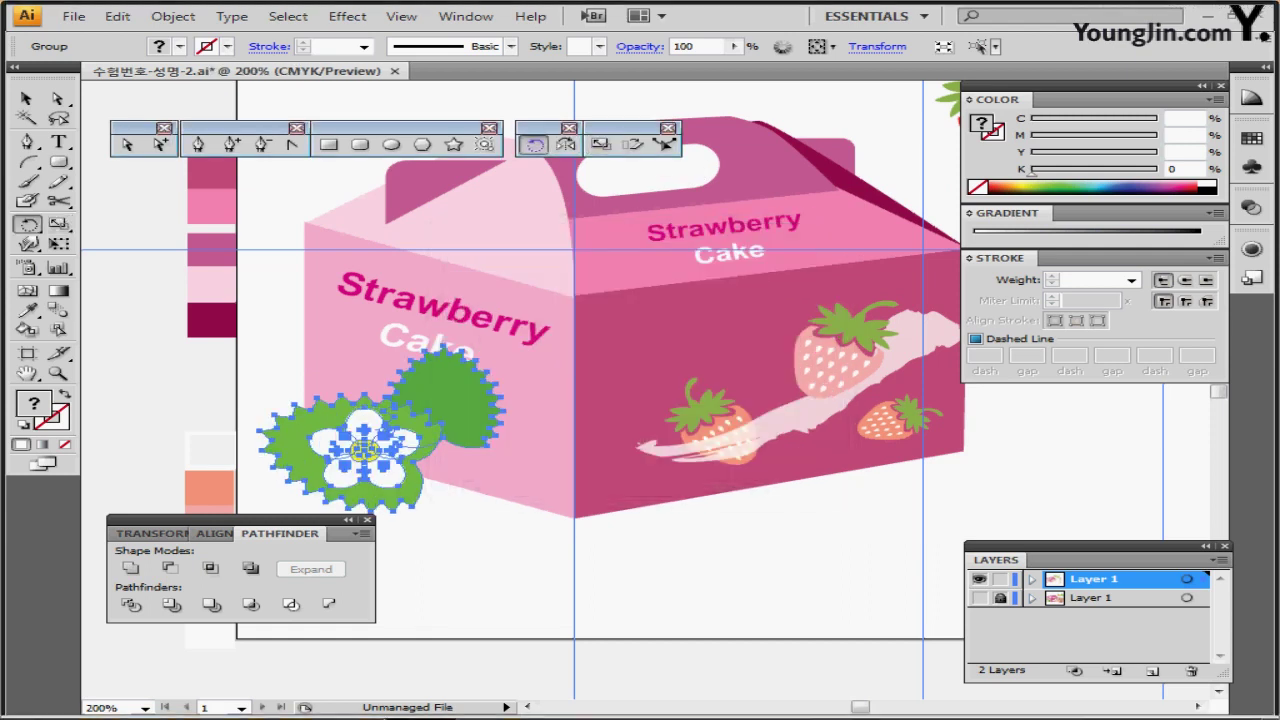
{"action": "type", "text": "-70"}
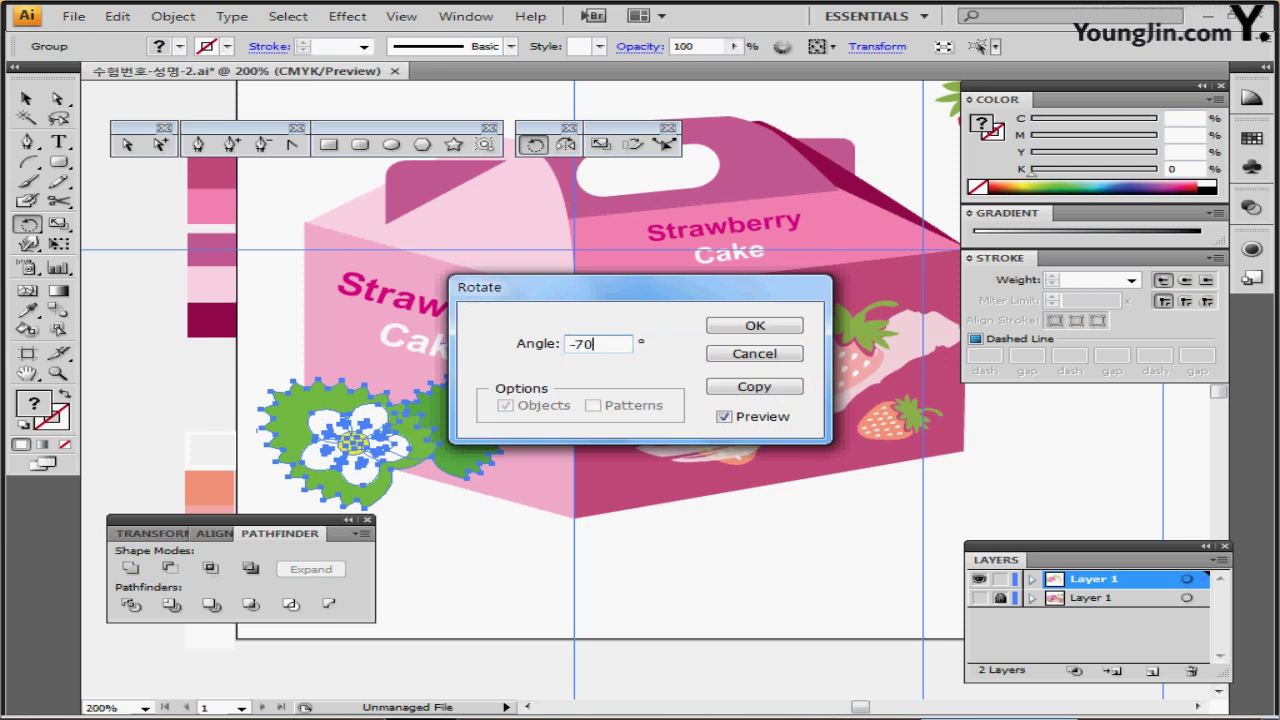
{"action": "key", "text": "Return"}
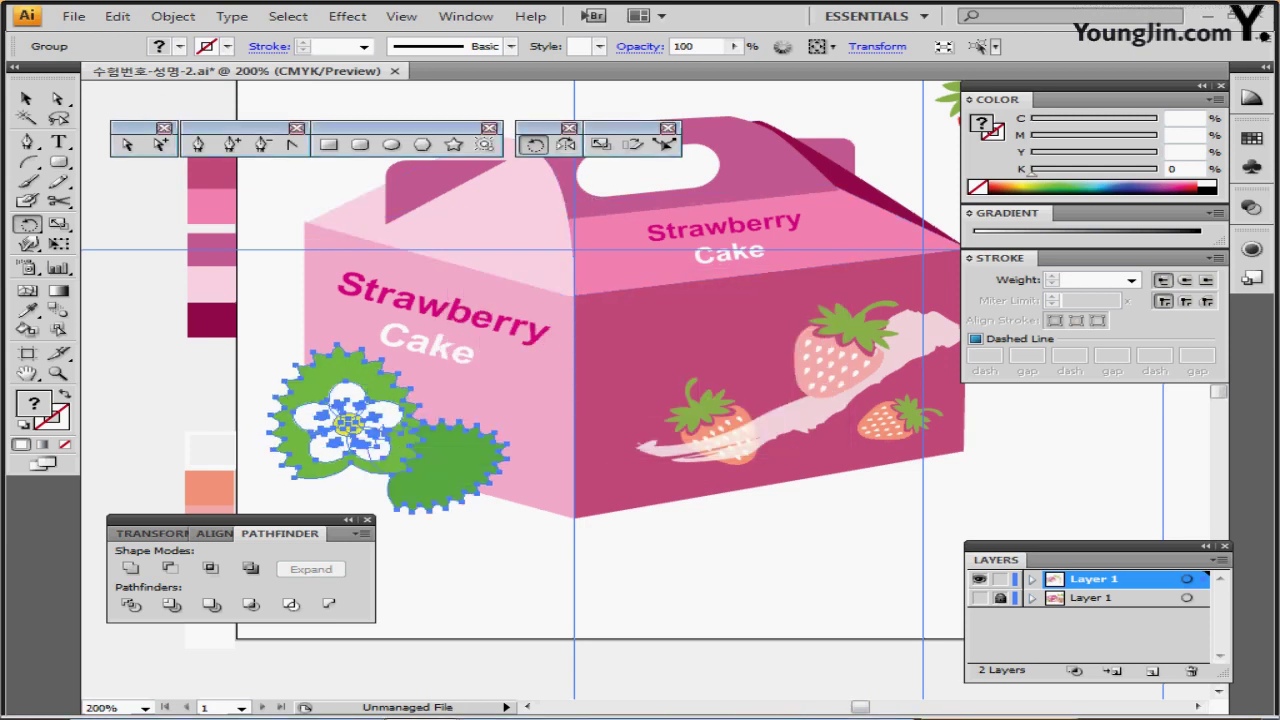
{"action": "key", "text": "ctrl"}
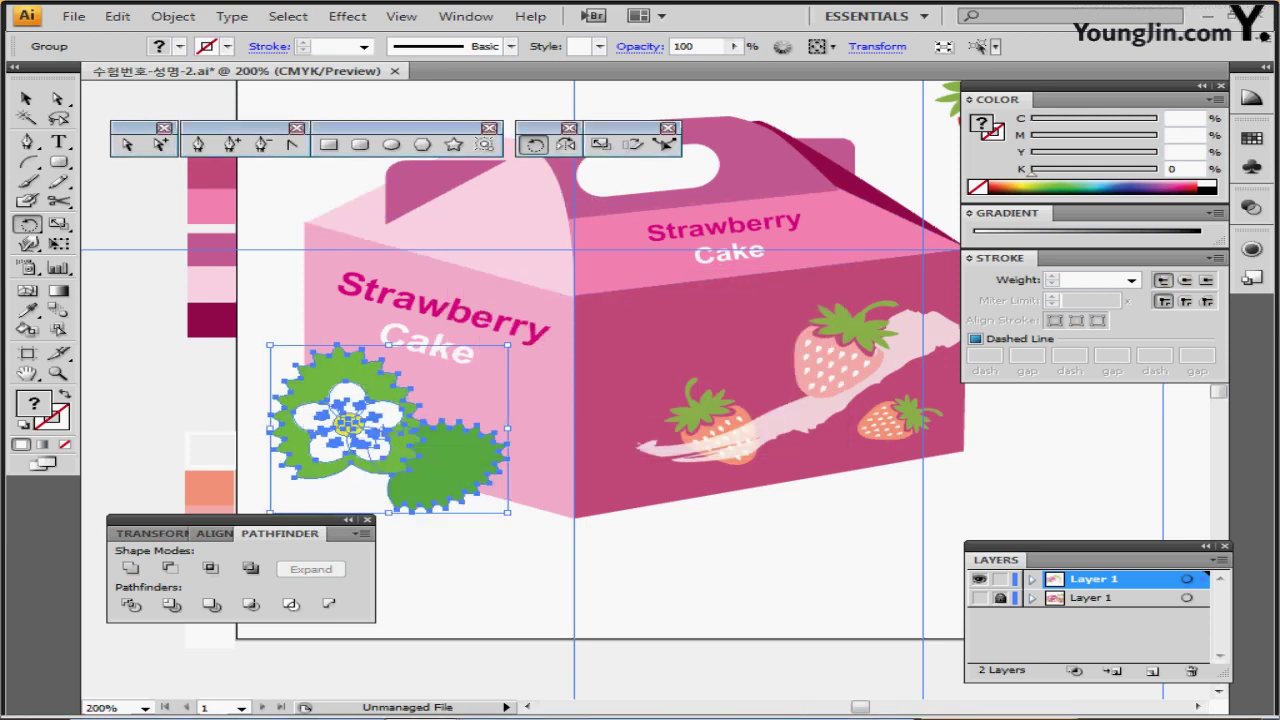
{"action": "key", "text": "ctrl+s"}
- Bring the light pink left side shape of the box to the front, above the lettering and the flower group
{"action": "left_click_drag", "start_coordinate": [620, 400], "coordinate": [525, 400]}
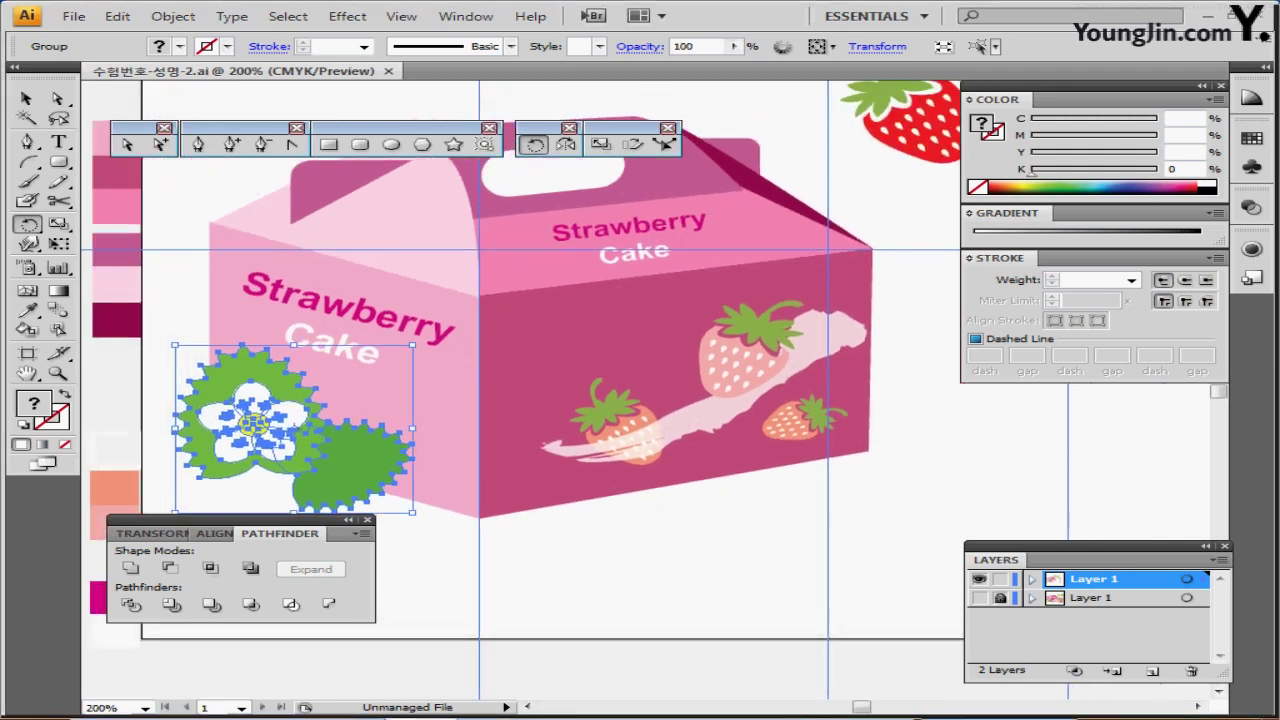
{"action": "key", "text": "ctrl+shift+a"}
{"action": "left_click", "coordinate": [343, 370]}
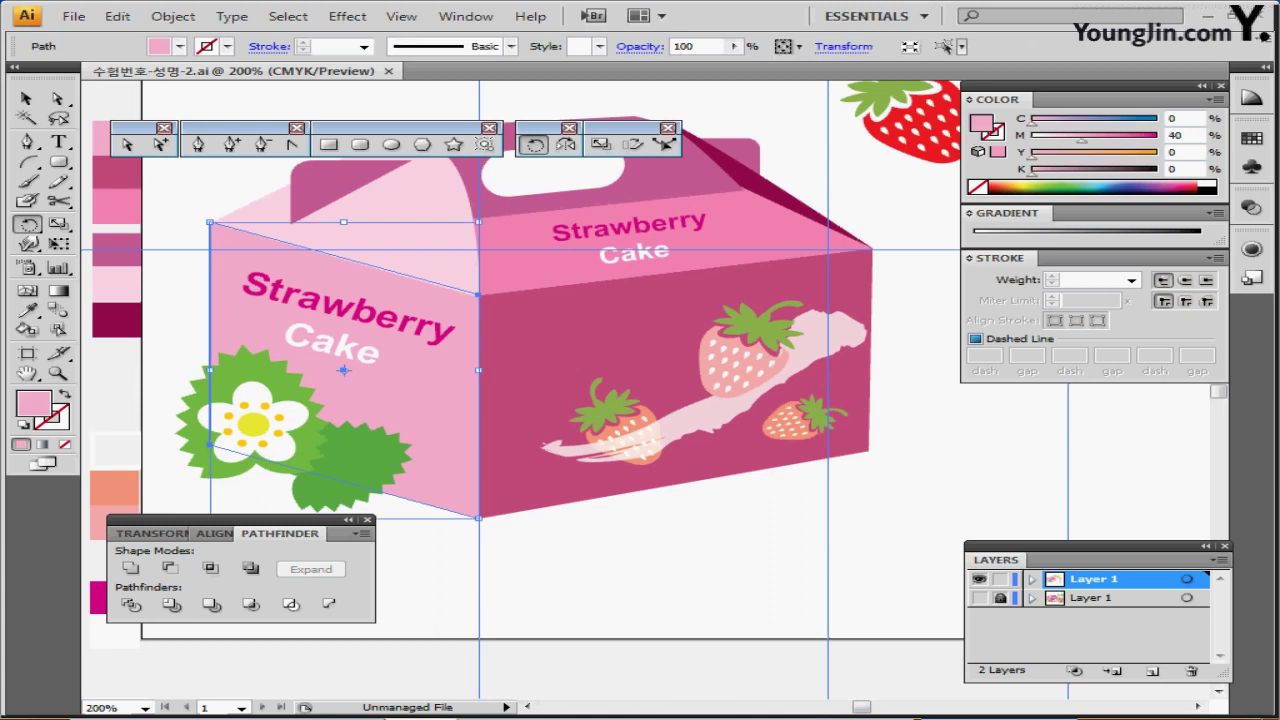
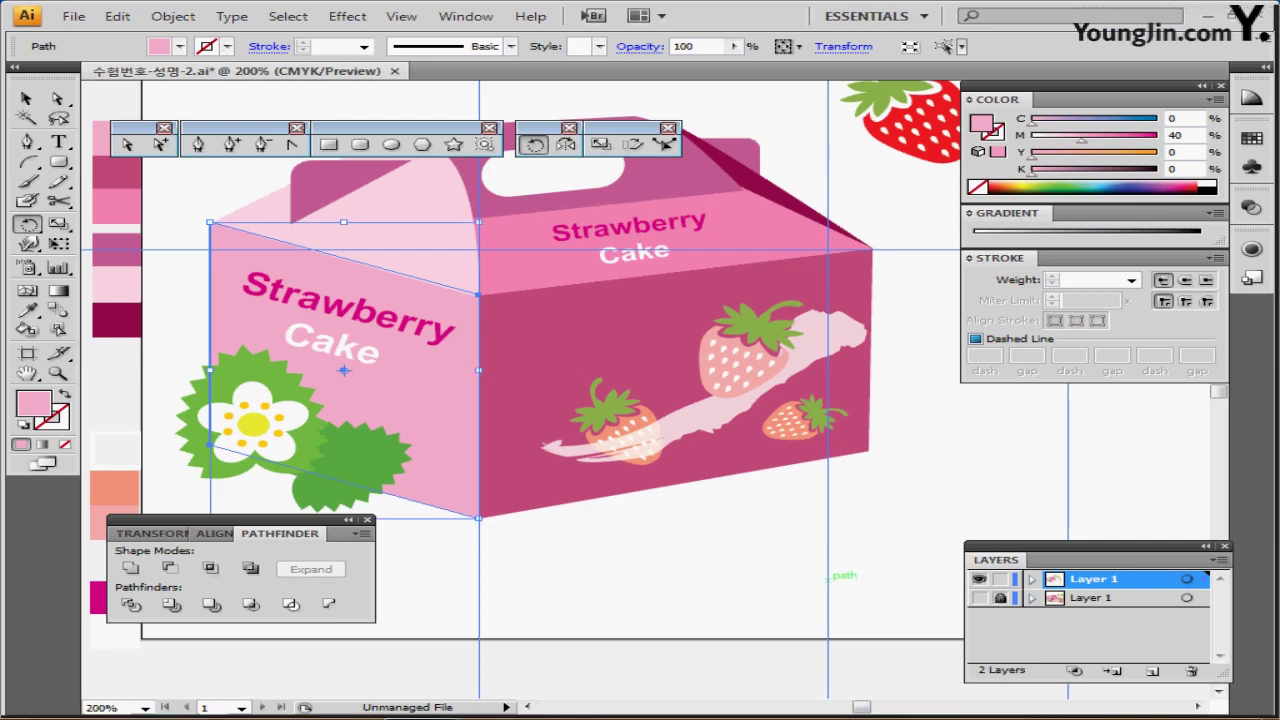
{"action": "key", "text": "ctrl+shift+bracketright"}
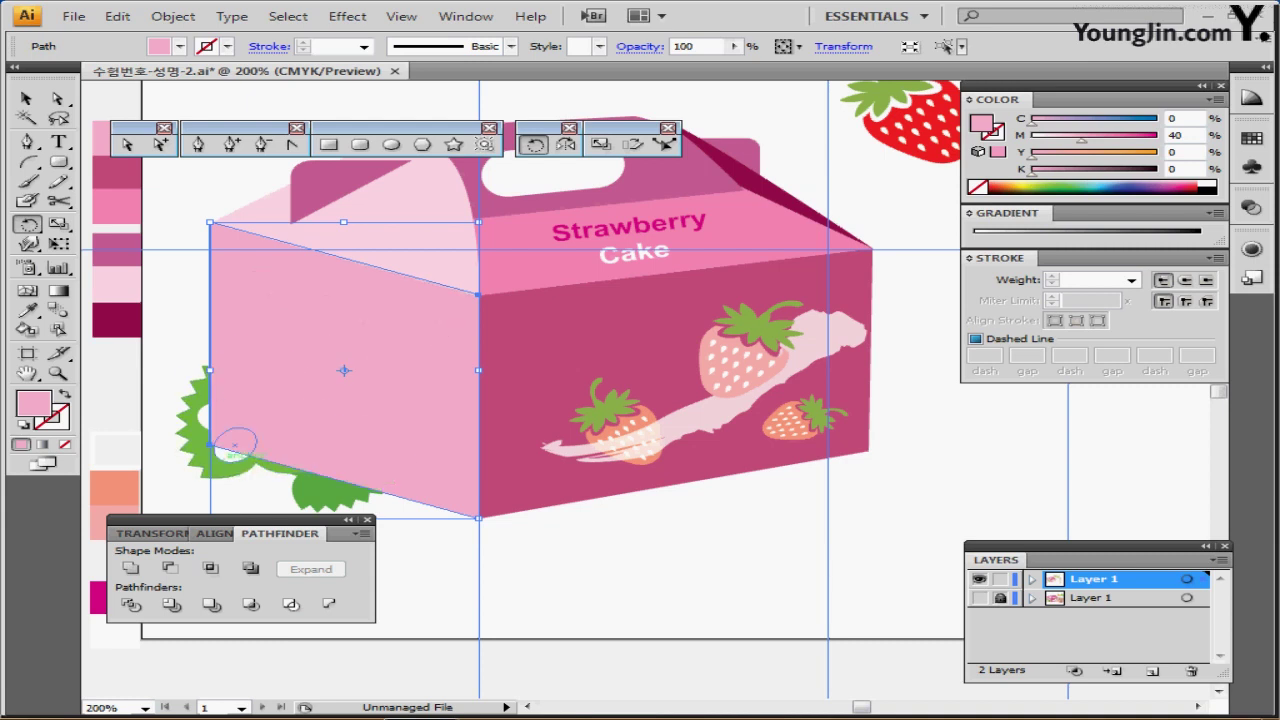
- Clip the flower and leaf group to the light pink left side shape with a clipping mask, and save
{"action": "left_click", "coordinate": [229, 447], "text": "ctrl+shift"}
{"action": "left_click", "coordinate": [190, 420], "text": "shift"}
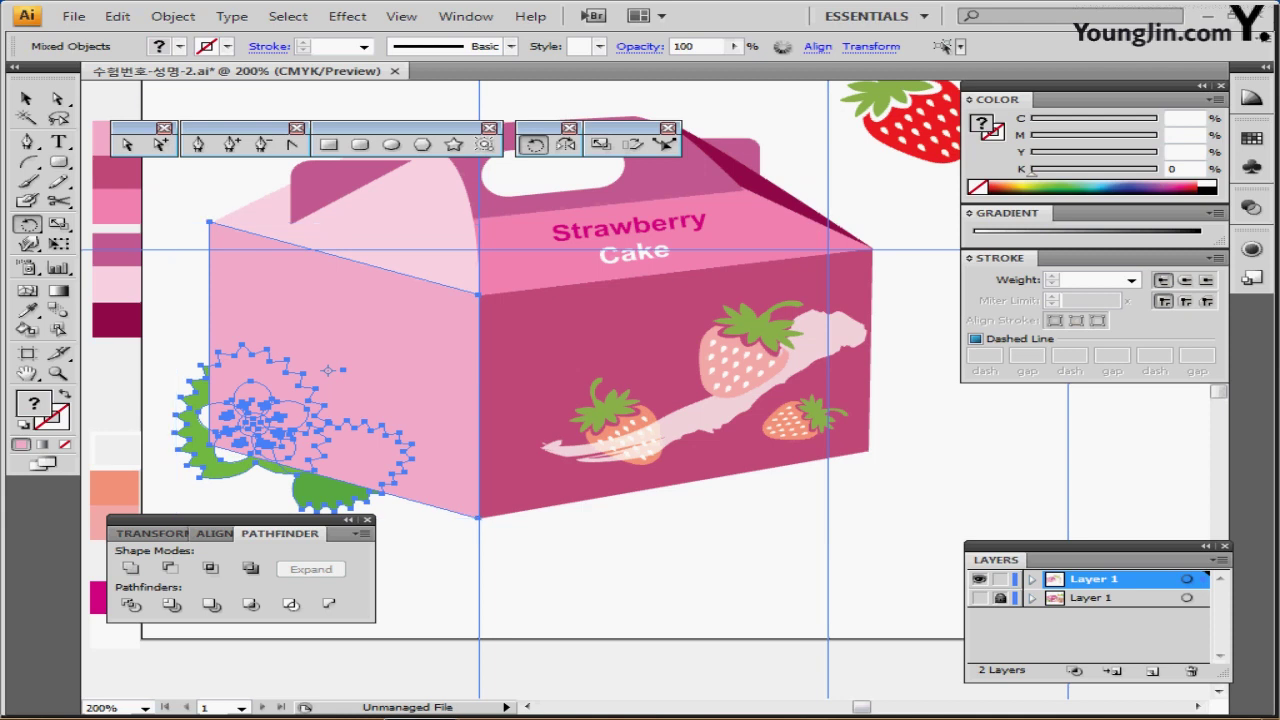
{"action": "right_click", "coordinate": [382, 349]}
{"action": "left_click", "coordinate": [493, 428]}
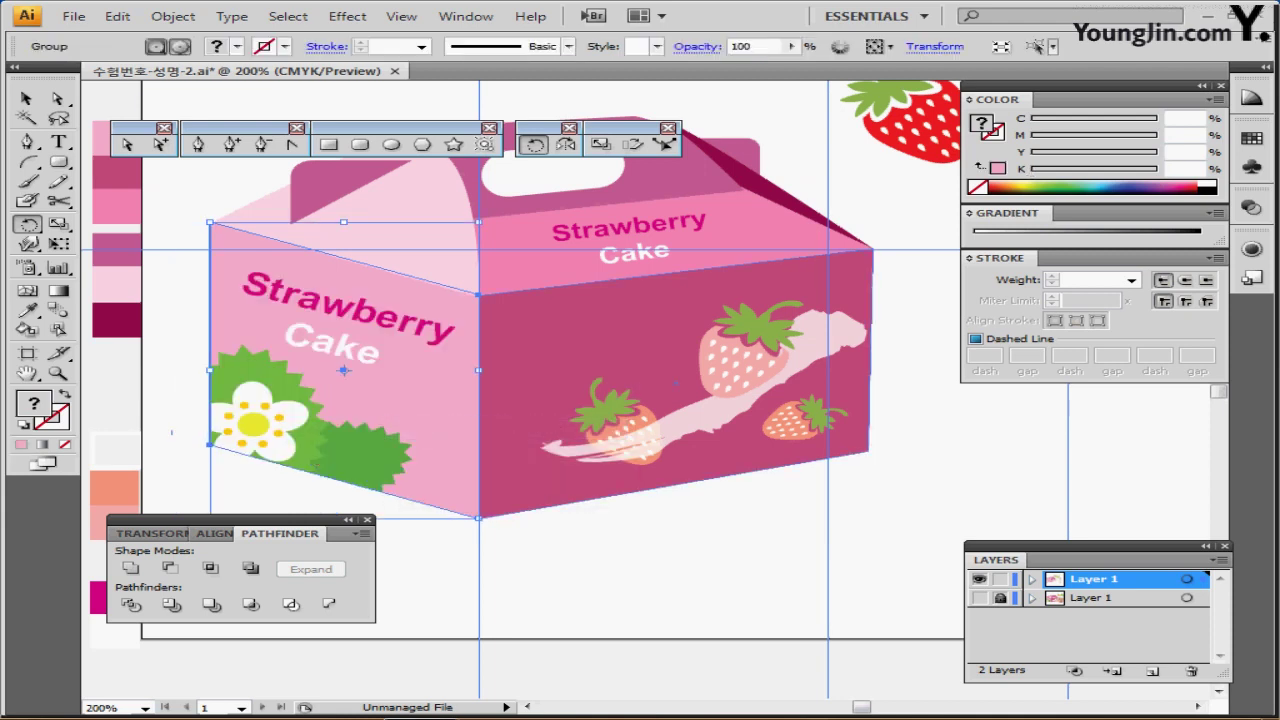
{"action": "key", "text": "ctrl+s"}
- Inside the clipping group, nudge the flower and leaf group slightly right to match the reference box, and save
{"action": "key", "text": "ctrl+y"}
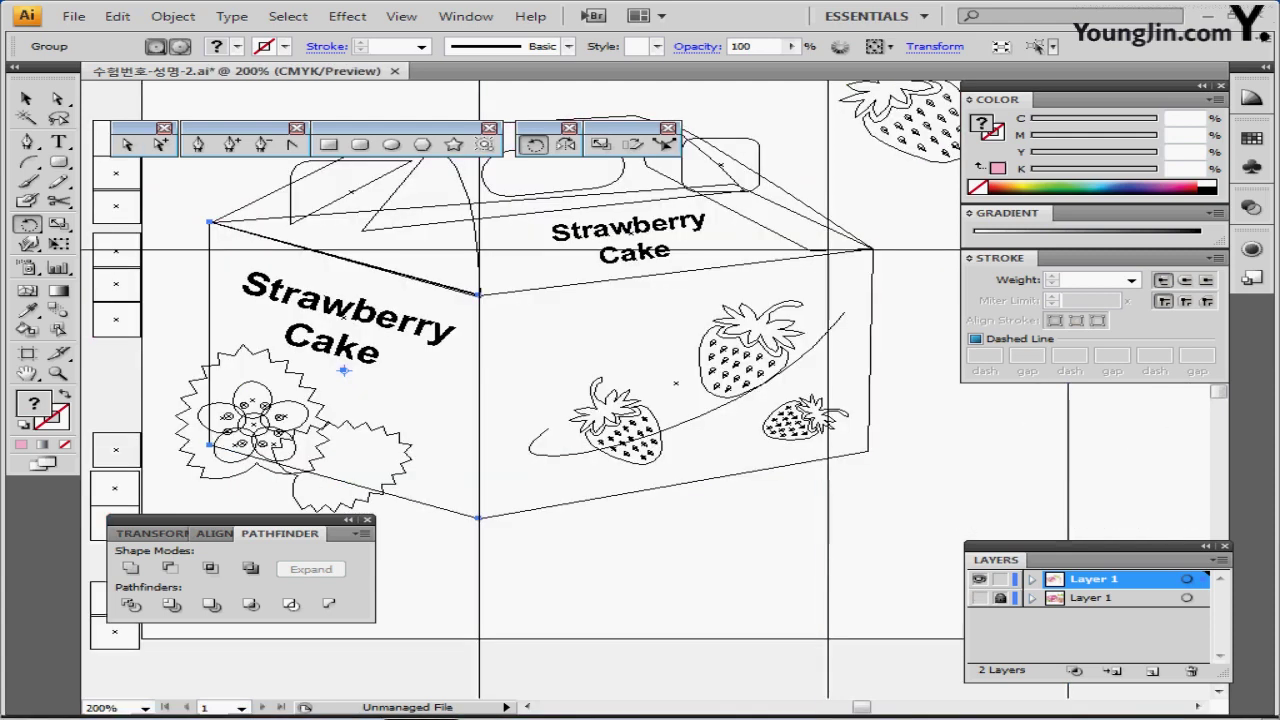
{"action": "key", "text": "ctrl+y"}
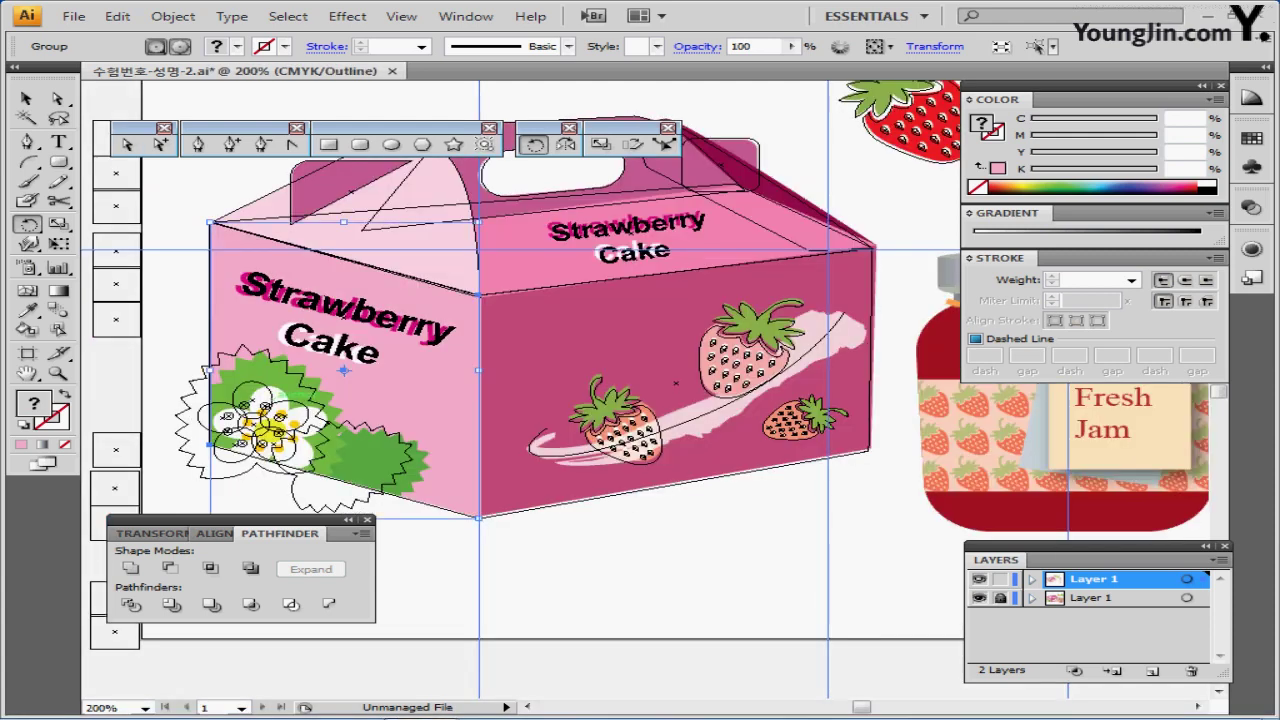
{"action": "double_click", "coordinate": [297, 368], "text": "ctrl"}
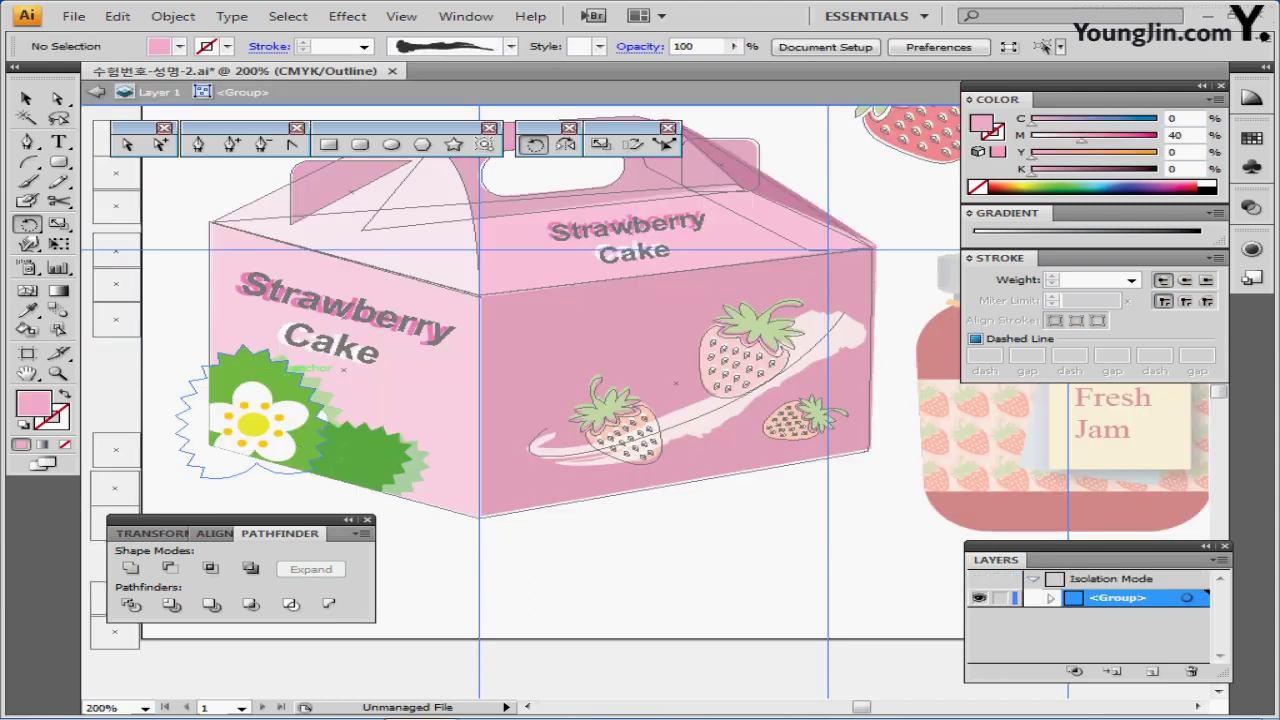
{"action": "left_click", "coordinate": [297, 368], "text": "ctrl"}
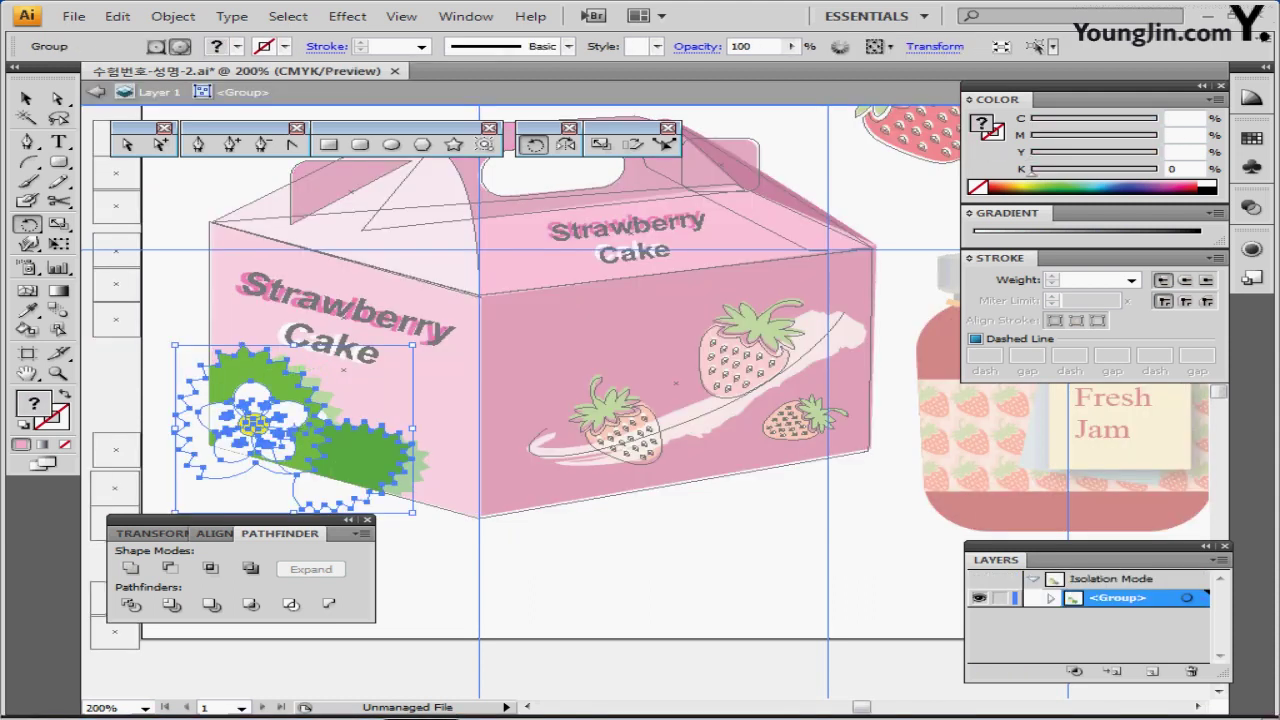
{"action": "key", "text": "Right"}
{"action": "key", "text": "Right"}
{"action": "key", "text": "Right"}
{"action": "key", "text": "Right"}
{"action": "key", "text": "Right"}
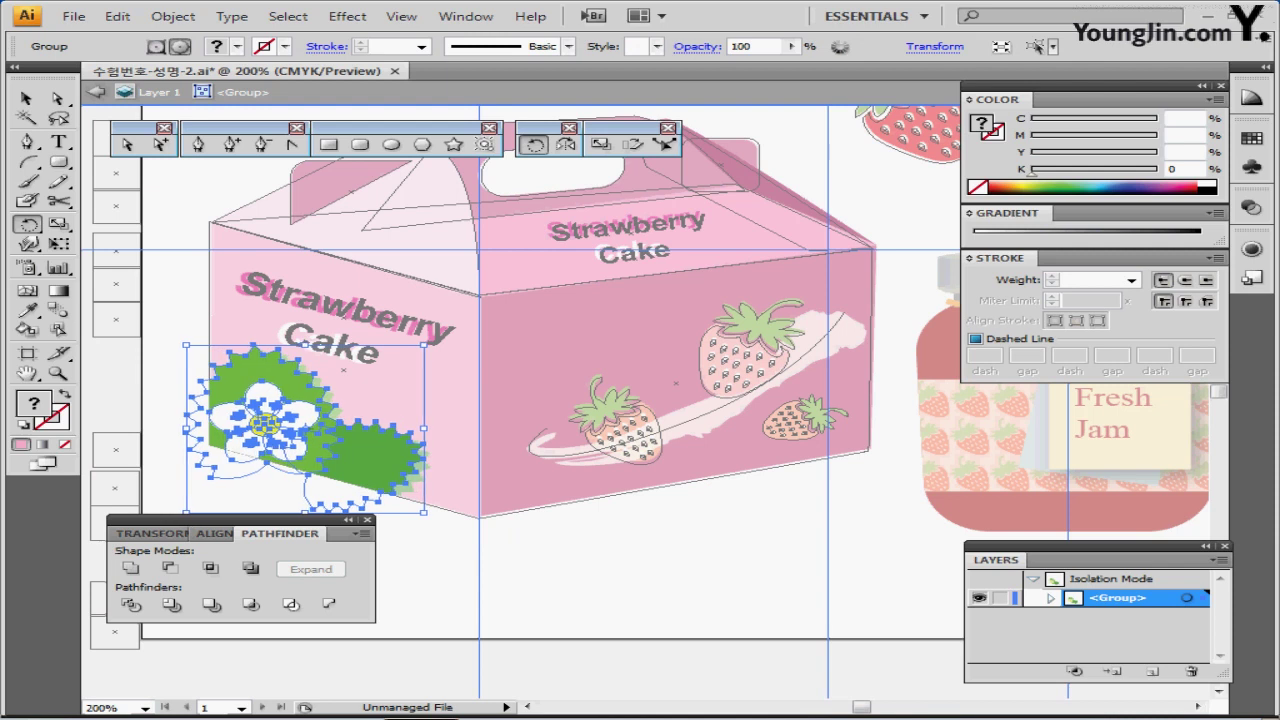
{"action": "key", "text": "Right"}
{"action": "key", "text": "Right"}
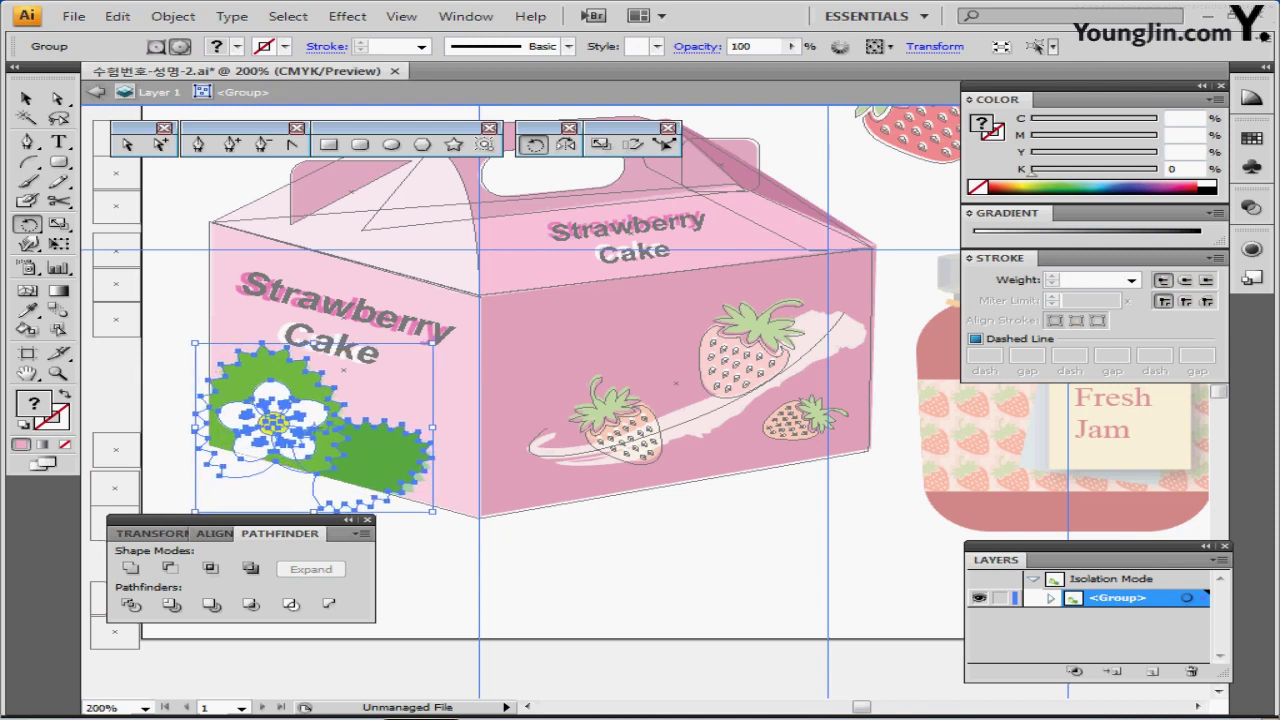
{"action": "key", "text": "Escape"}
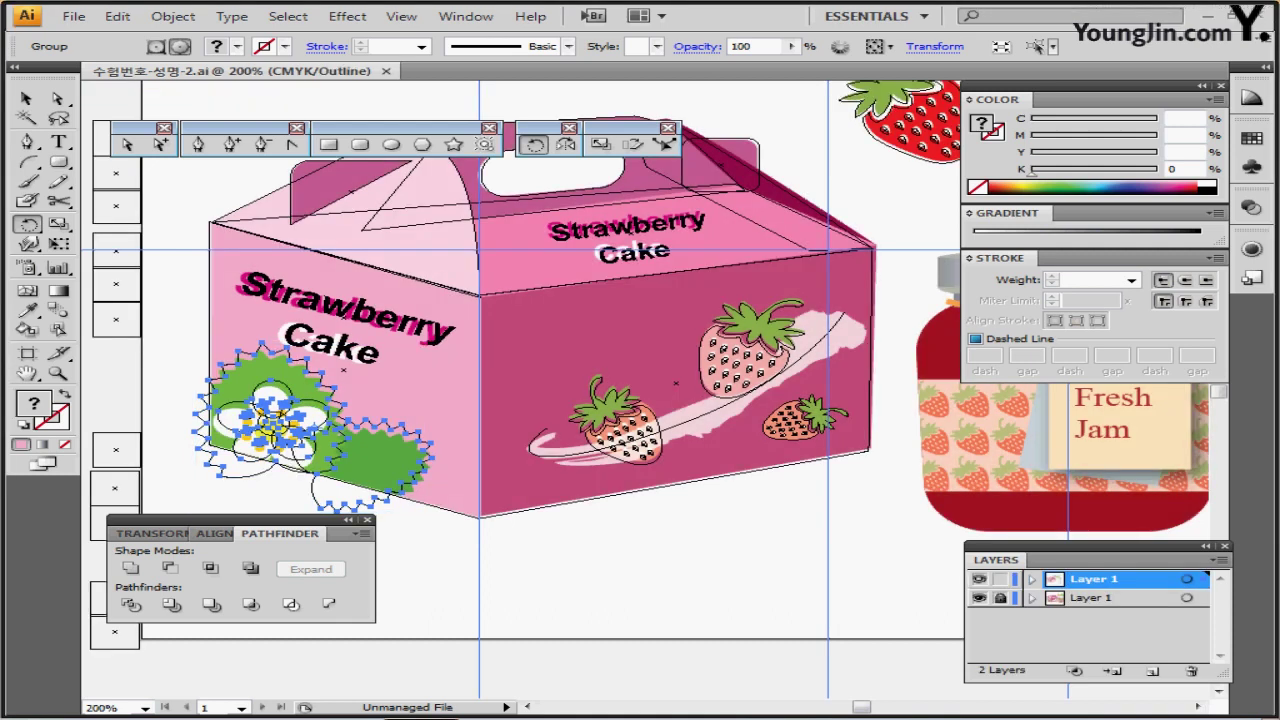
- Hide the reference layer, return the artwork layer to full-colour preview, and save the file
{"action": "left_click", "coordinate": [979, 598], "text": "ctrl"}
{"action": "left_click", "coordinate": [979, 598], "text": "ctrl"}
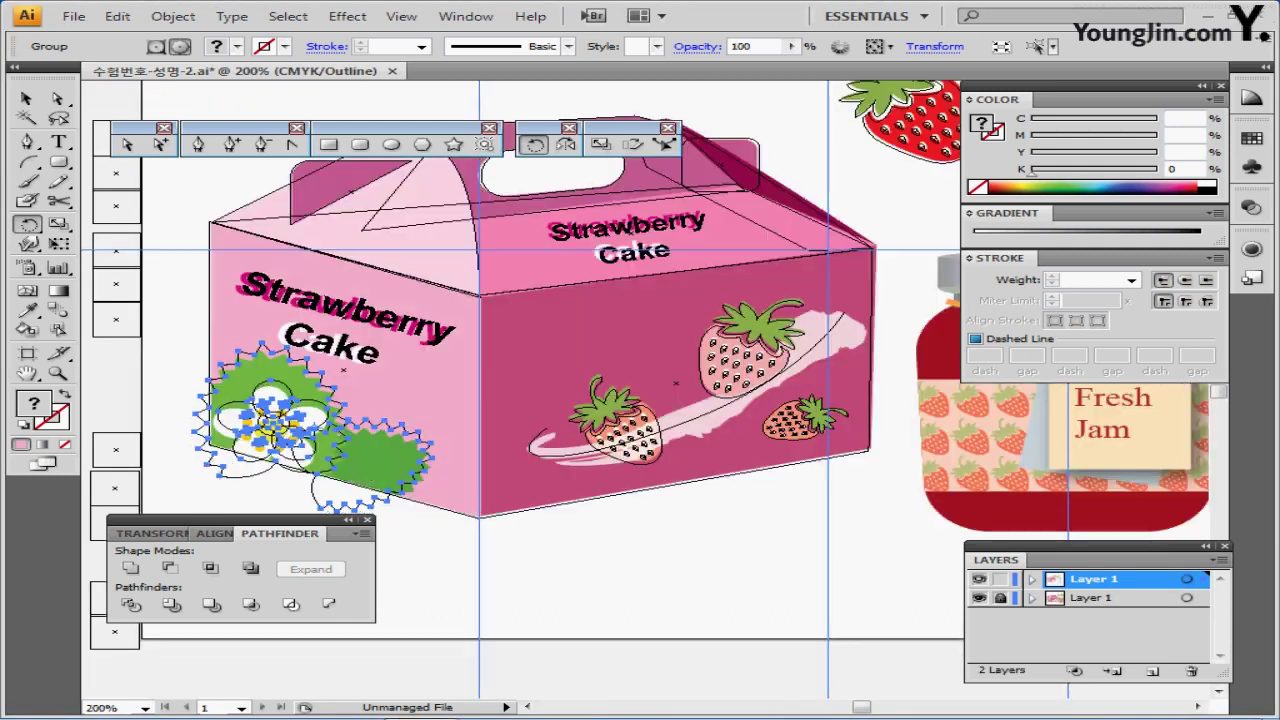
{"action": "left_click", "coordinate": [979, 579]}
{"action": "left_click", "coordinate": [979, 598]}
{"action": "left_click", "coordinate": [979, 579]}
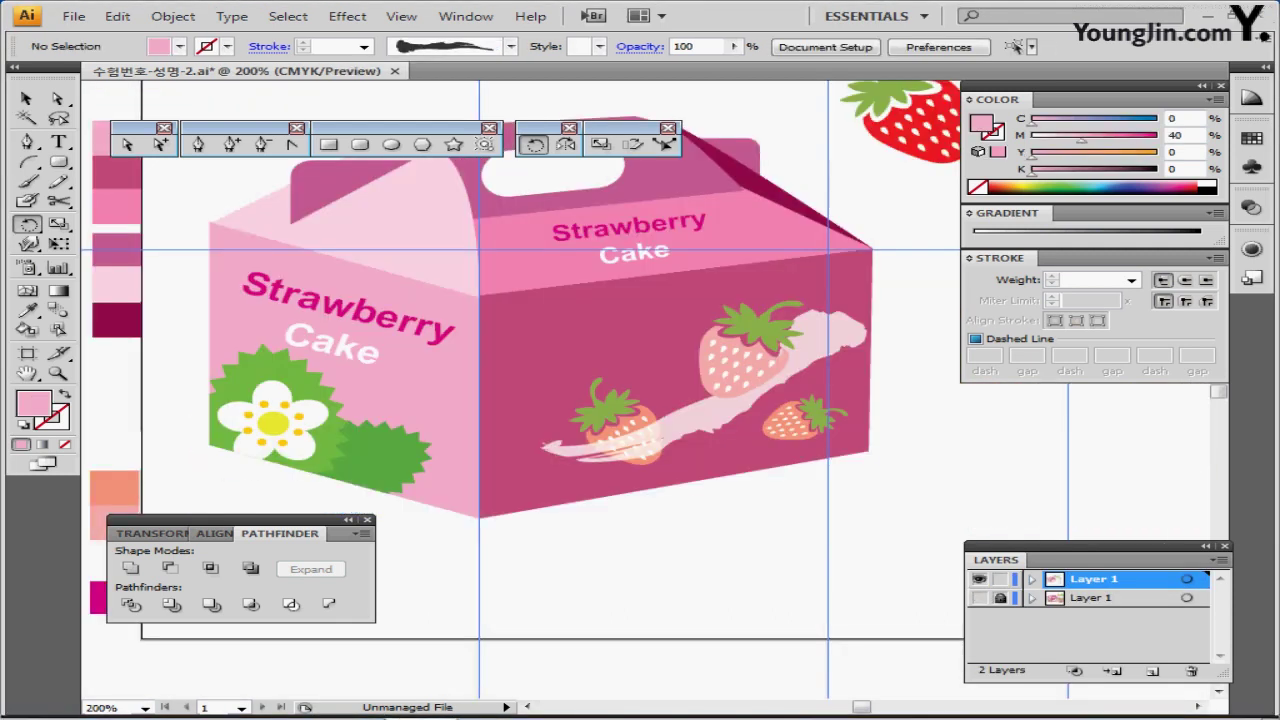
{"action": "key", "text": "ctrl+minus"}
{"action": "key", "text": "ctrl+s"}
{"action": "key", "text": "ctrl+minus"}
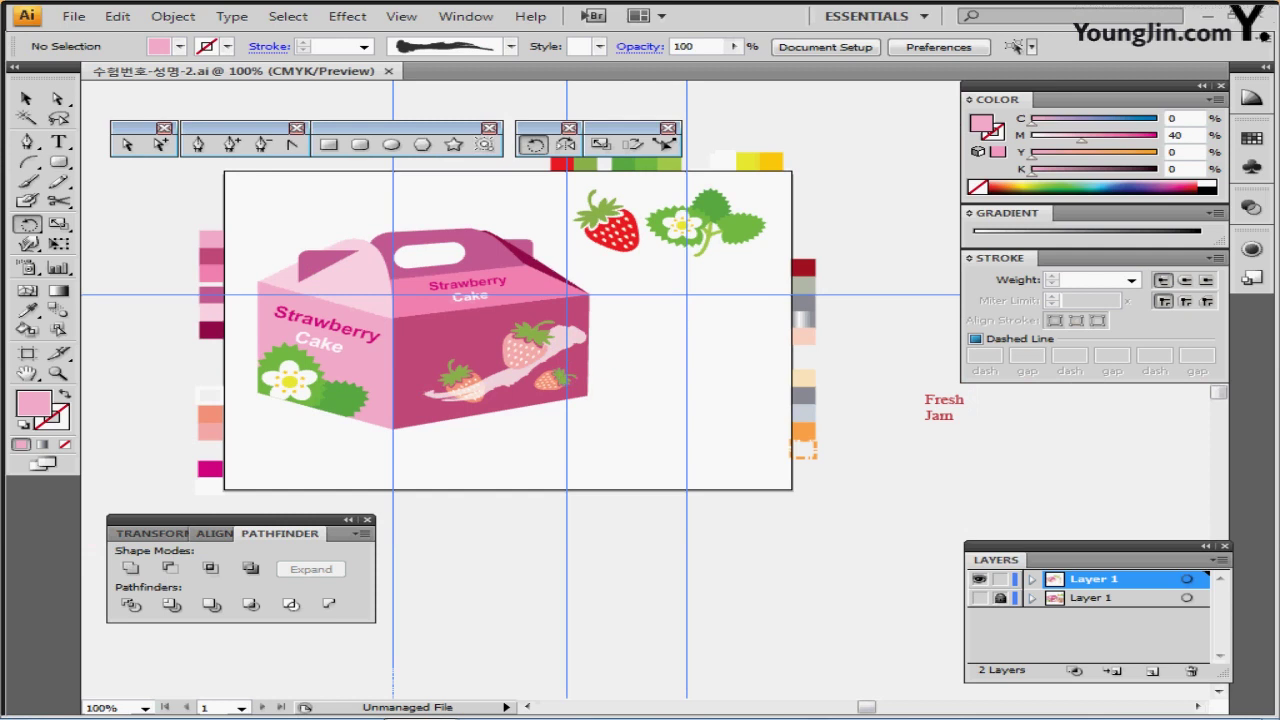
- Draw a rounded rectangle 43 mm wide and 44 mm high with a 10 mm corner radius beside the box, using the default fill and stroke
{"action": "key", "text": "ctrl+plus"}
{"action": "key", "text": "ctrl+plus"}
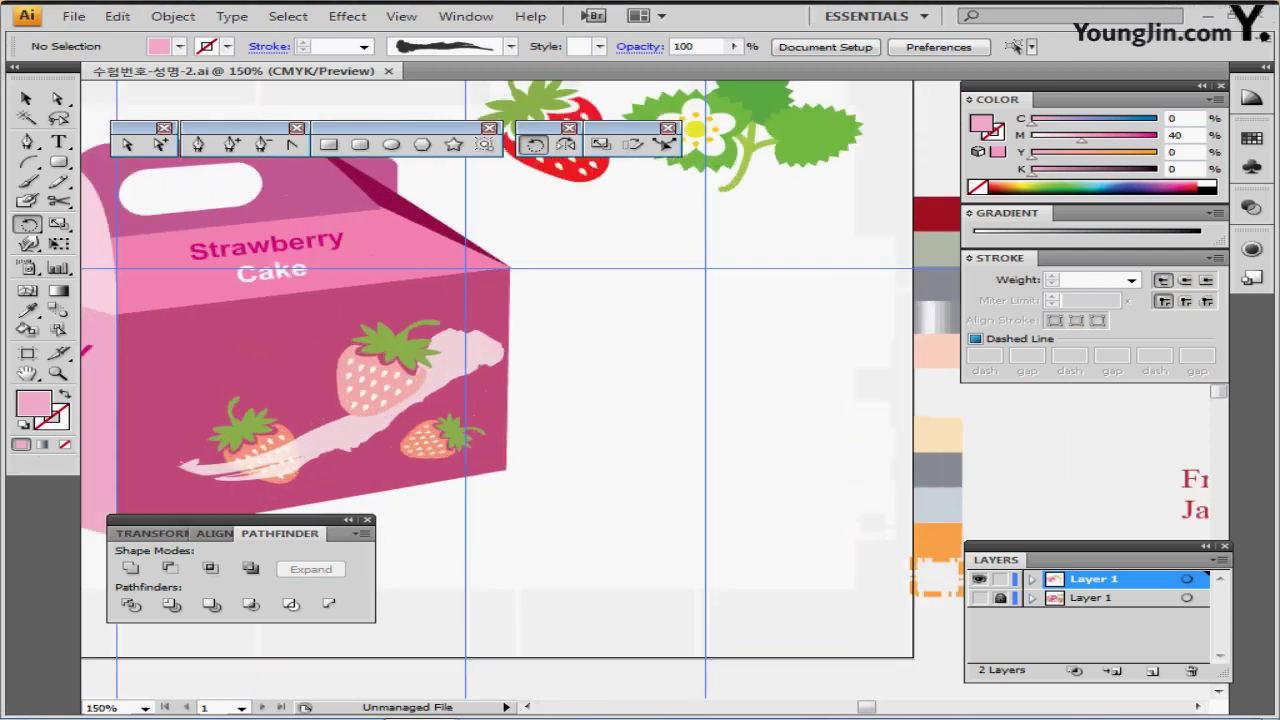
{"action": "left_click_drag", "start_coordinate": [655, 382], "coordinate": [552, 400]}
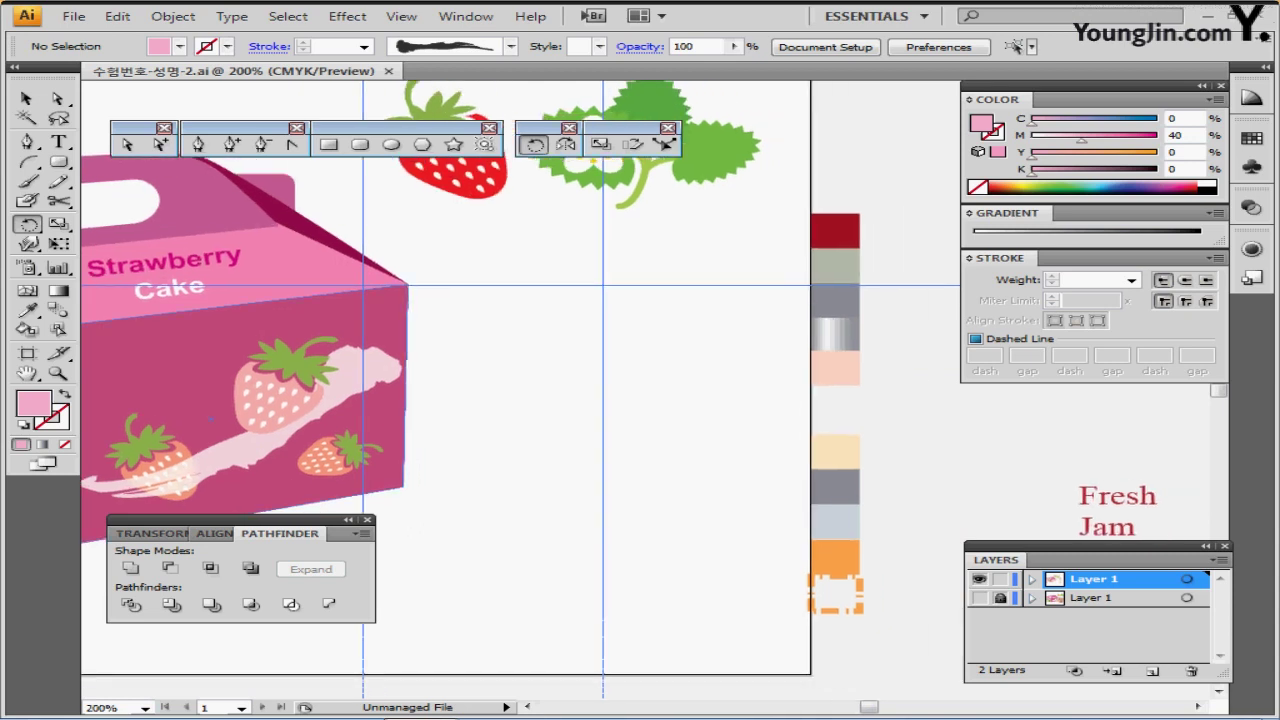
{"action": "key", "text": "d"}
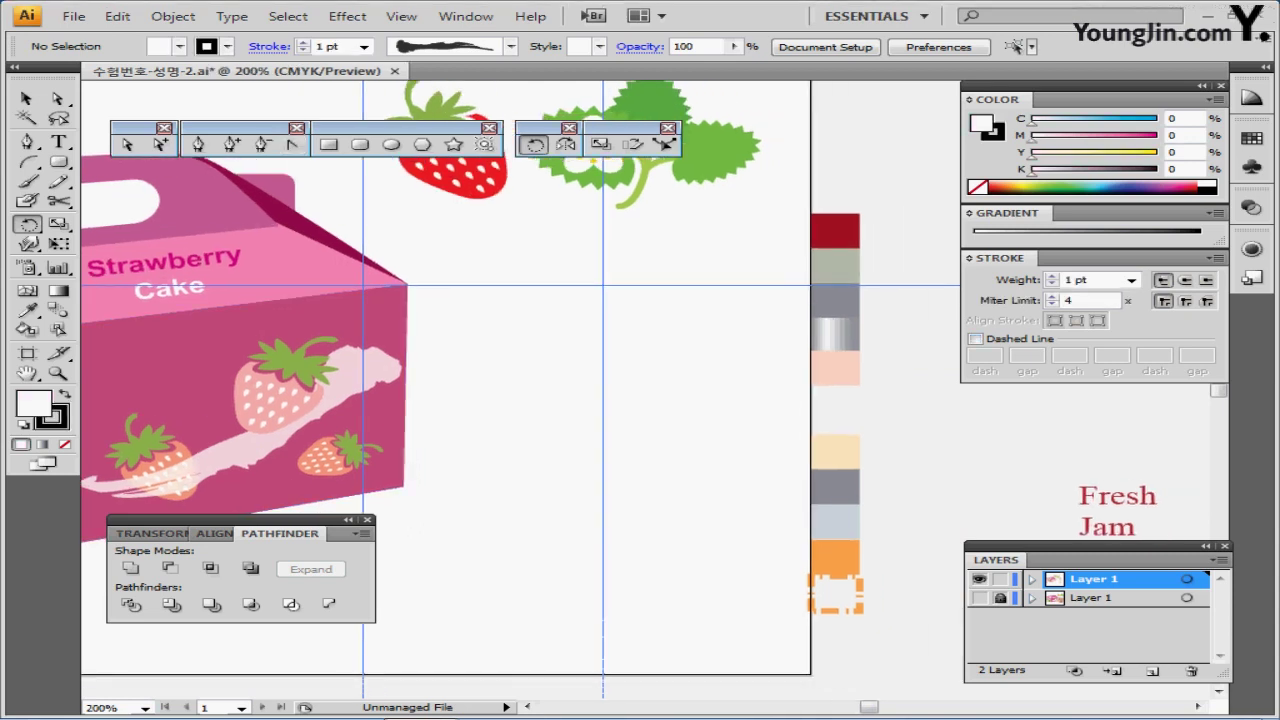
{"action": "left_click", "coordinate": [360, 144]}
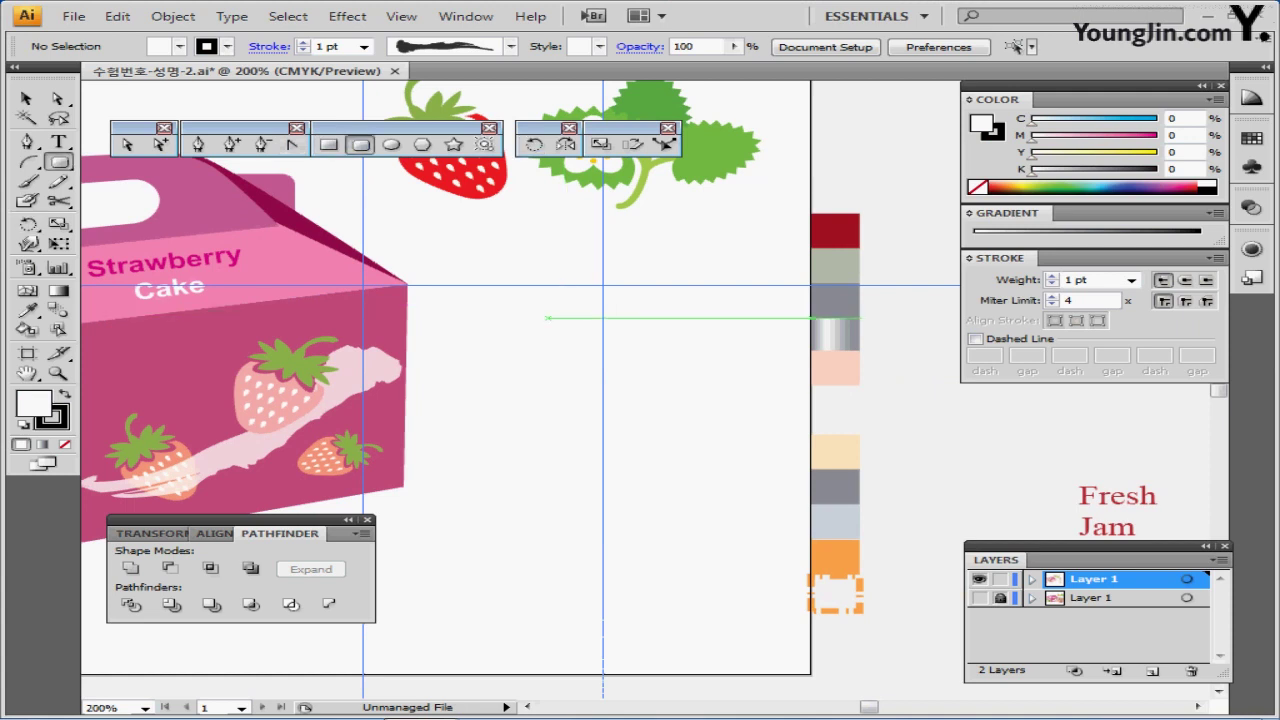
{"action": "left_click", "coordinate": [565, 330]}
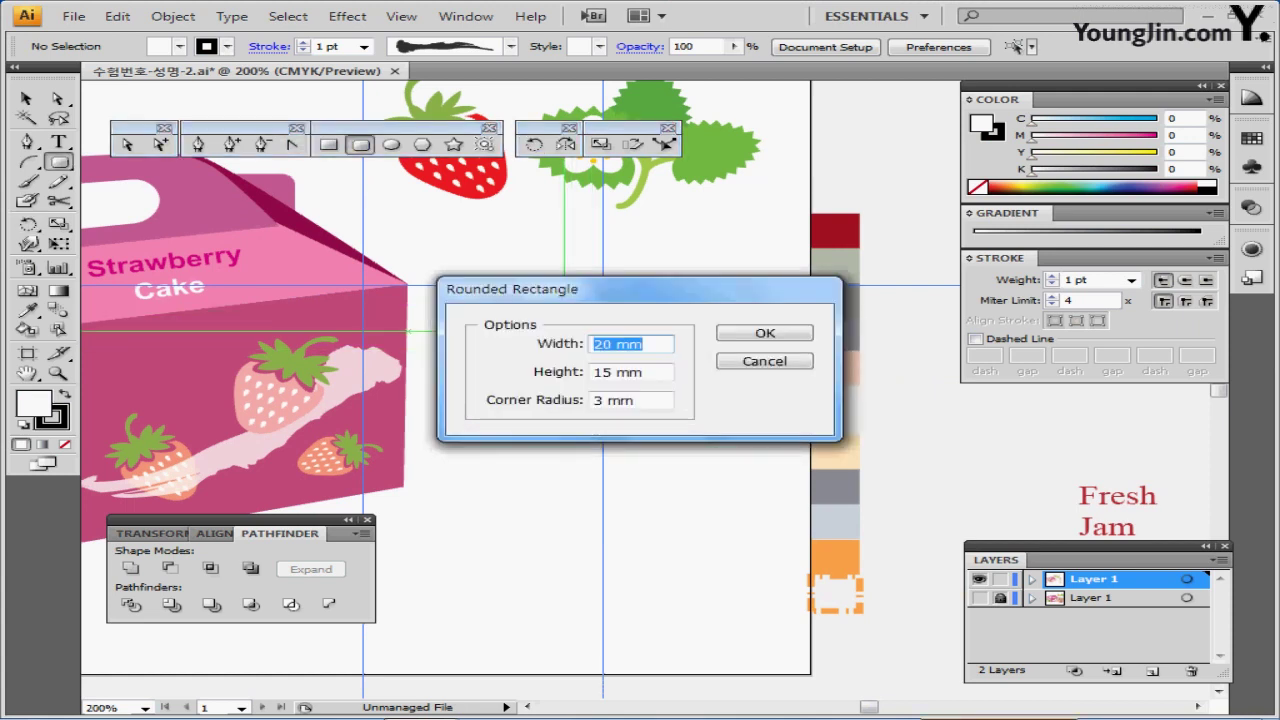
{"action": "type", "text": "43"}
{"action": "key", "text": "Tab"}
{"action": "type", "text": "44"}
{"action": "key", "text": "Tab"}
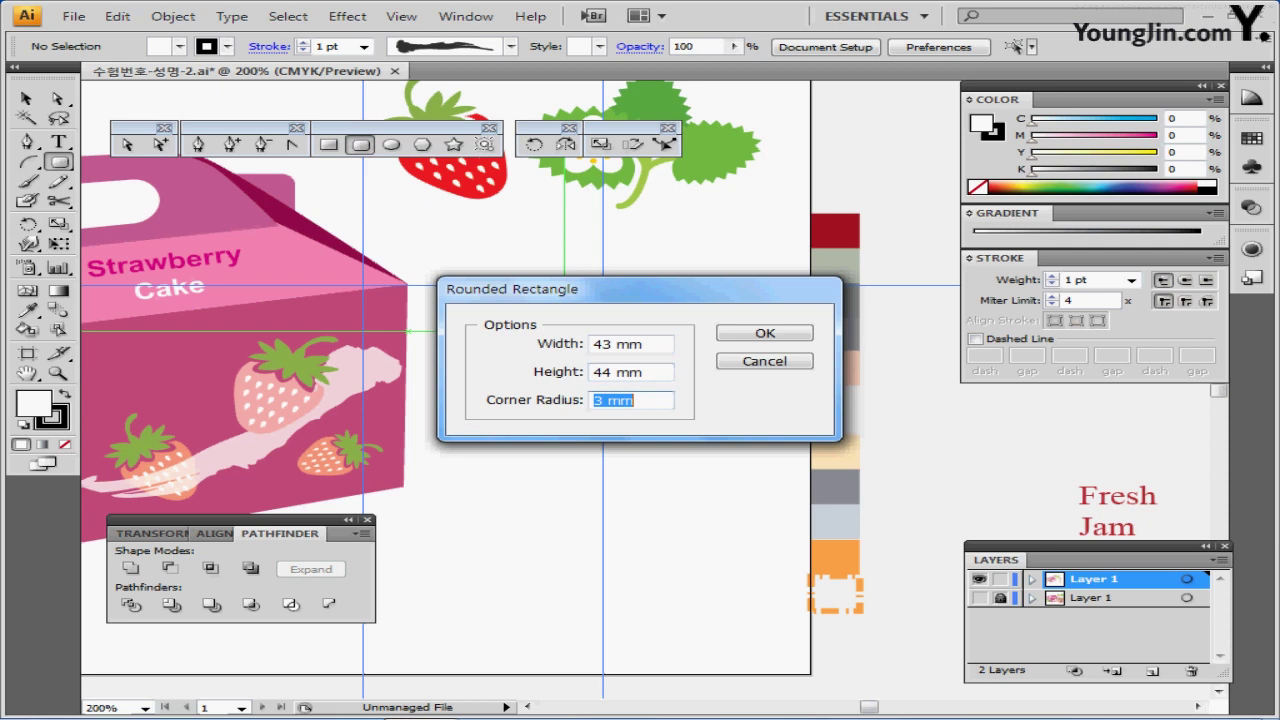
{"action": "type", "text": "10"}
{"action": "key", "text": "Return"}
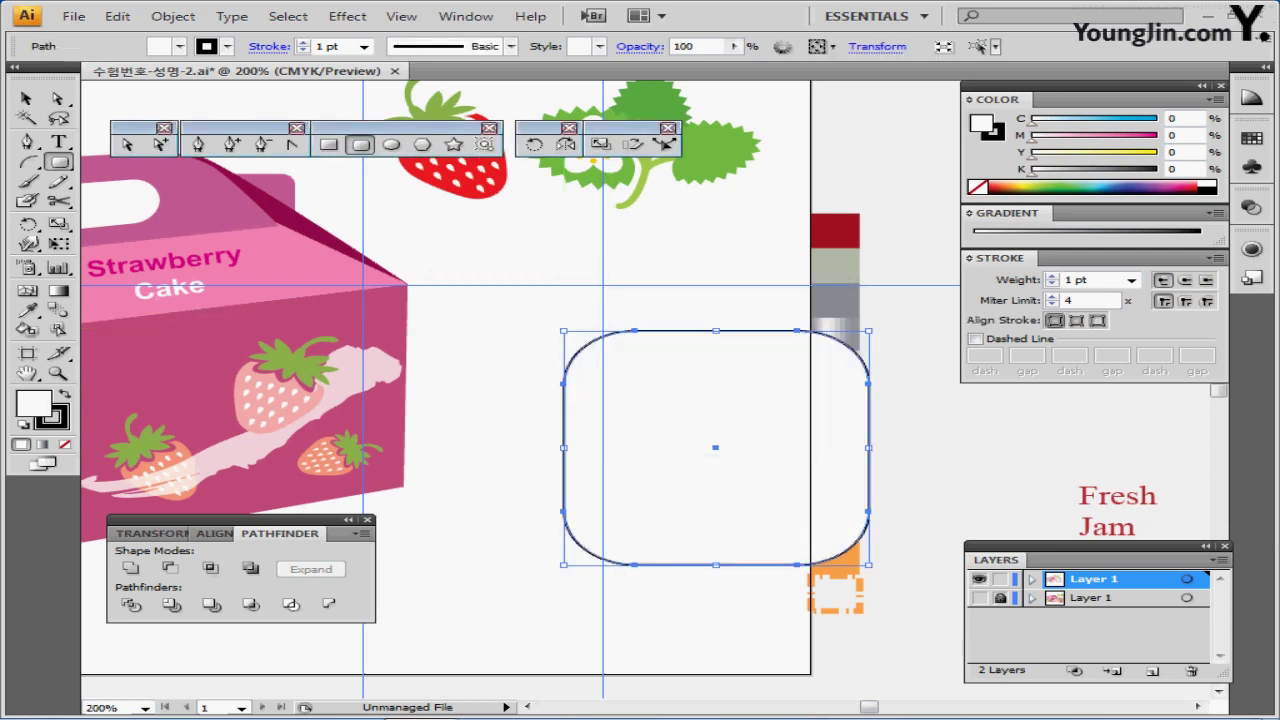
- Move the rounded rectangle over the reference jar's body, centred on the vertical guide, and save
{"action": "left_click_drag", "start_coordinate": [708, 386], "coordinate": [601, 349]}
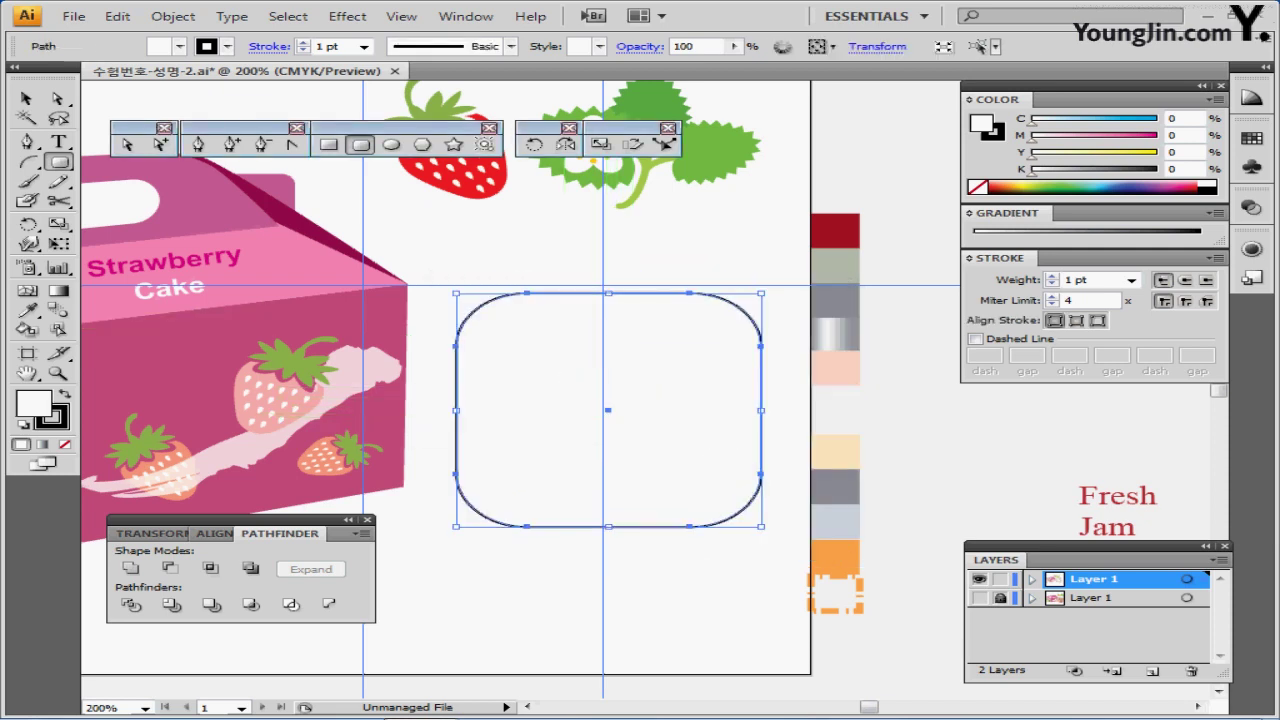
{"action": "key", "text": "ctrl+y"}
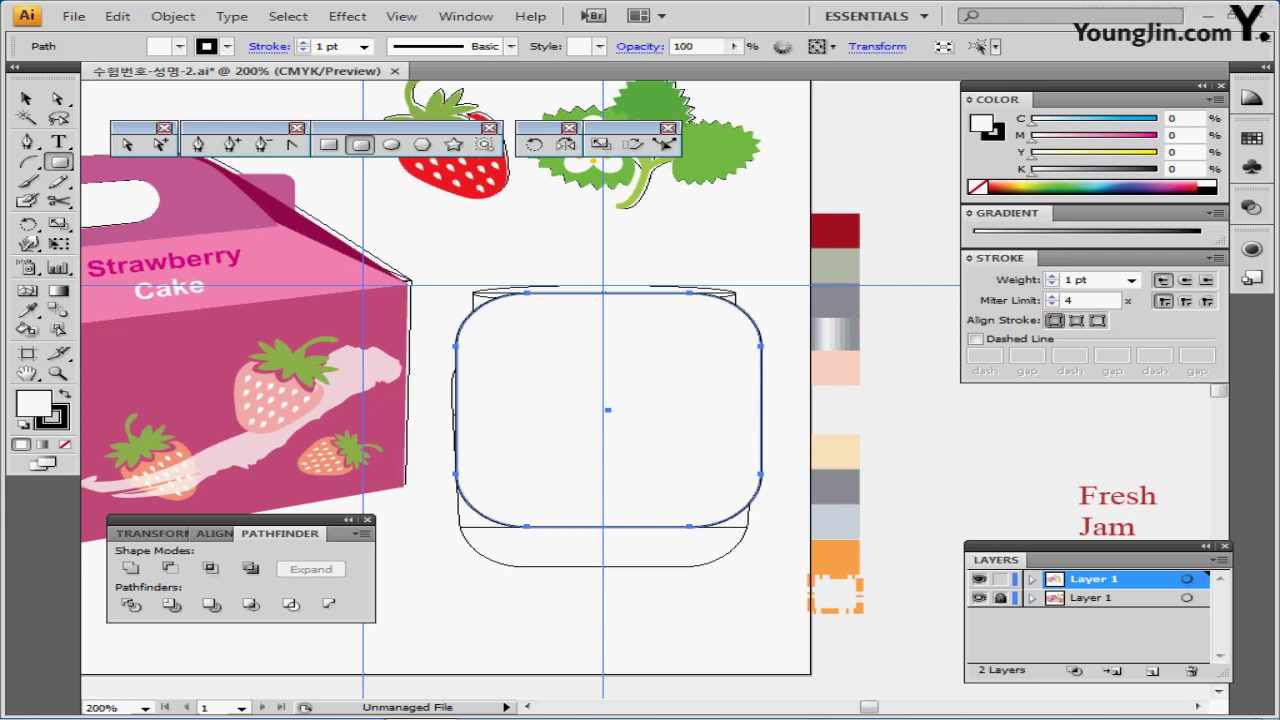
{"action": "left_click_drag", "start_coordinate": [608, 410], "coordinate": [606, 449]}
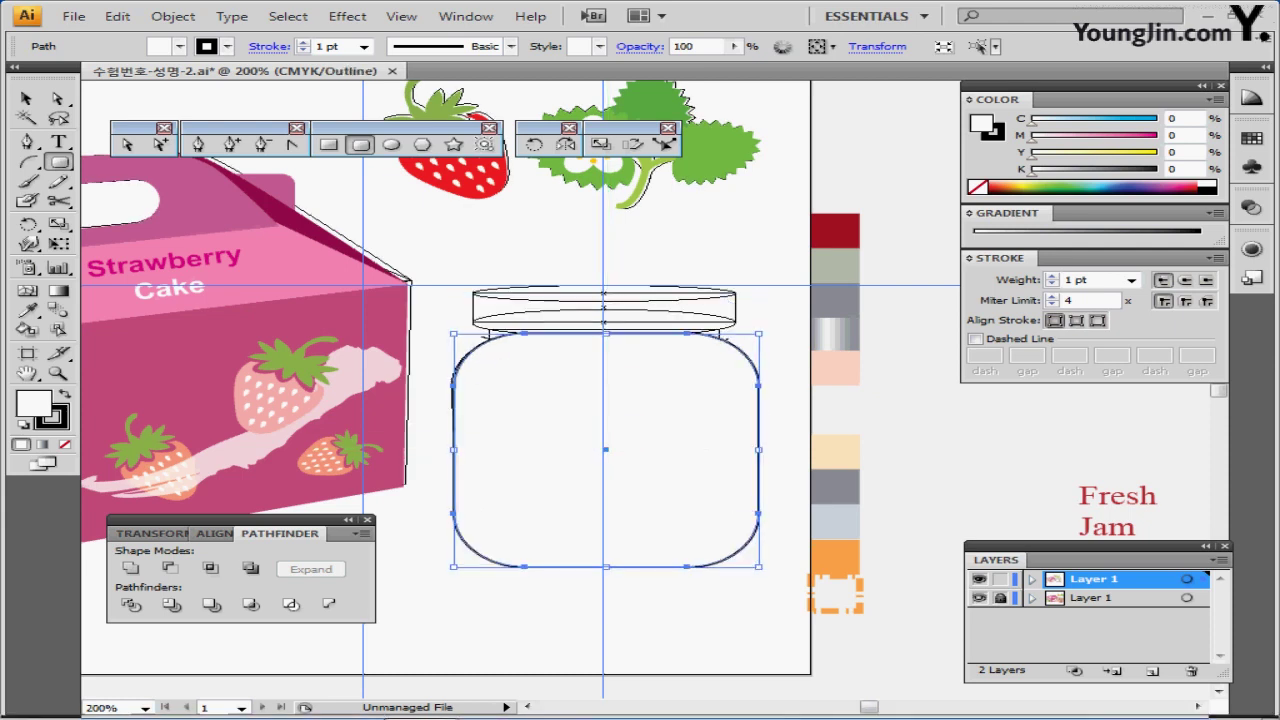
{"action": "key", "text": "Left"}
{"action": "key", "text": "Left"}
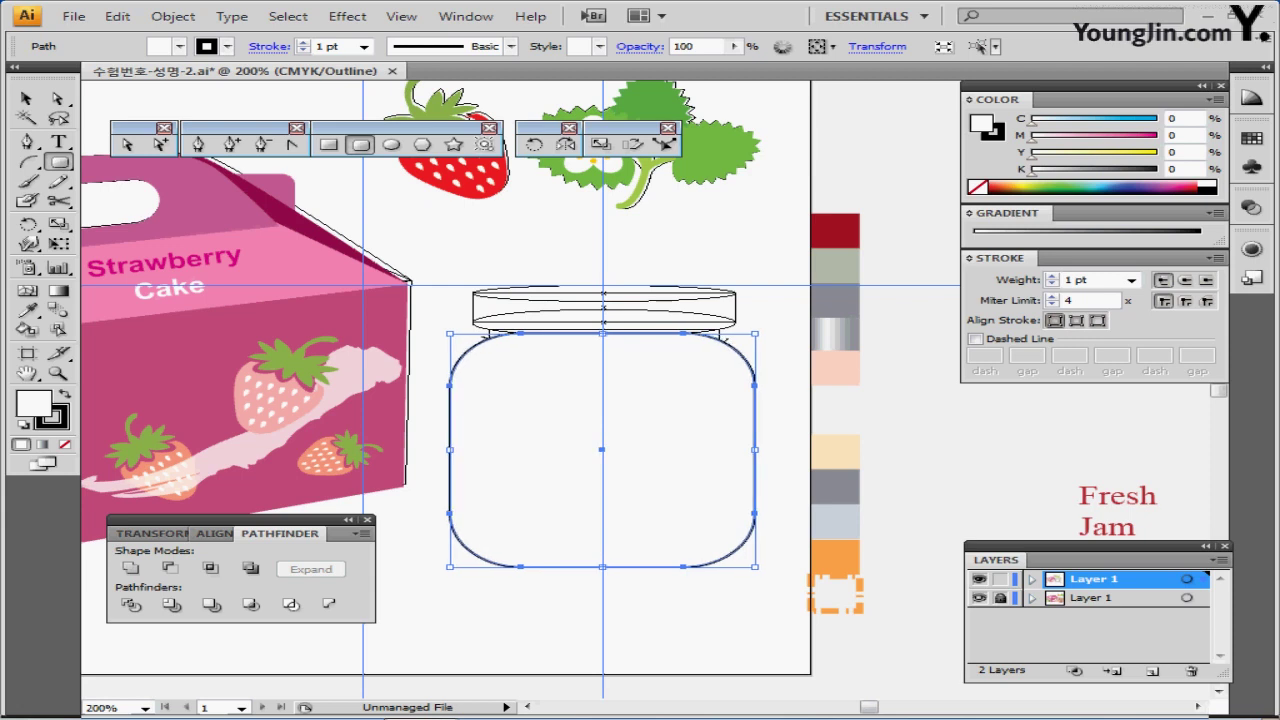
{"action": "key", "text": "ctrl+y"}
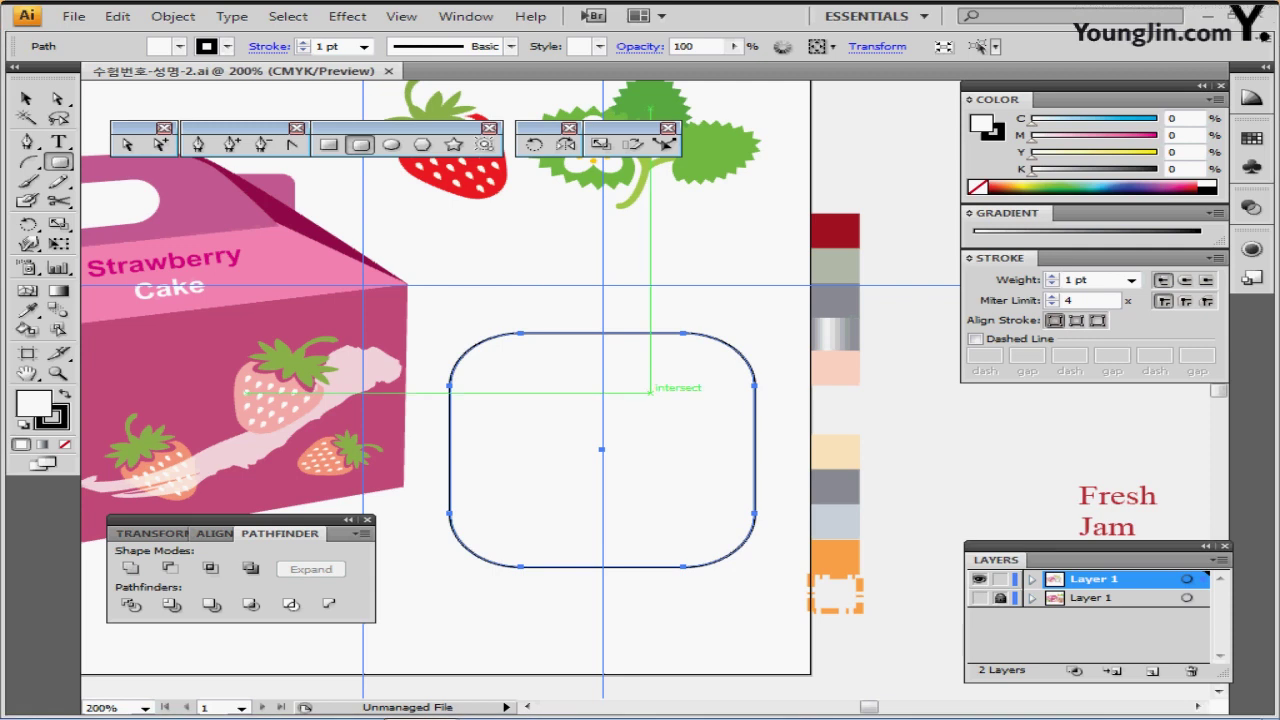
- Scale down the lower anchor points of the rounded rectangle uniformly so the jar body tapers slightly toward its base
{"action": "key", "text": "a"}
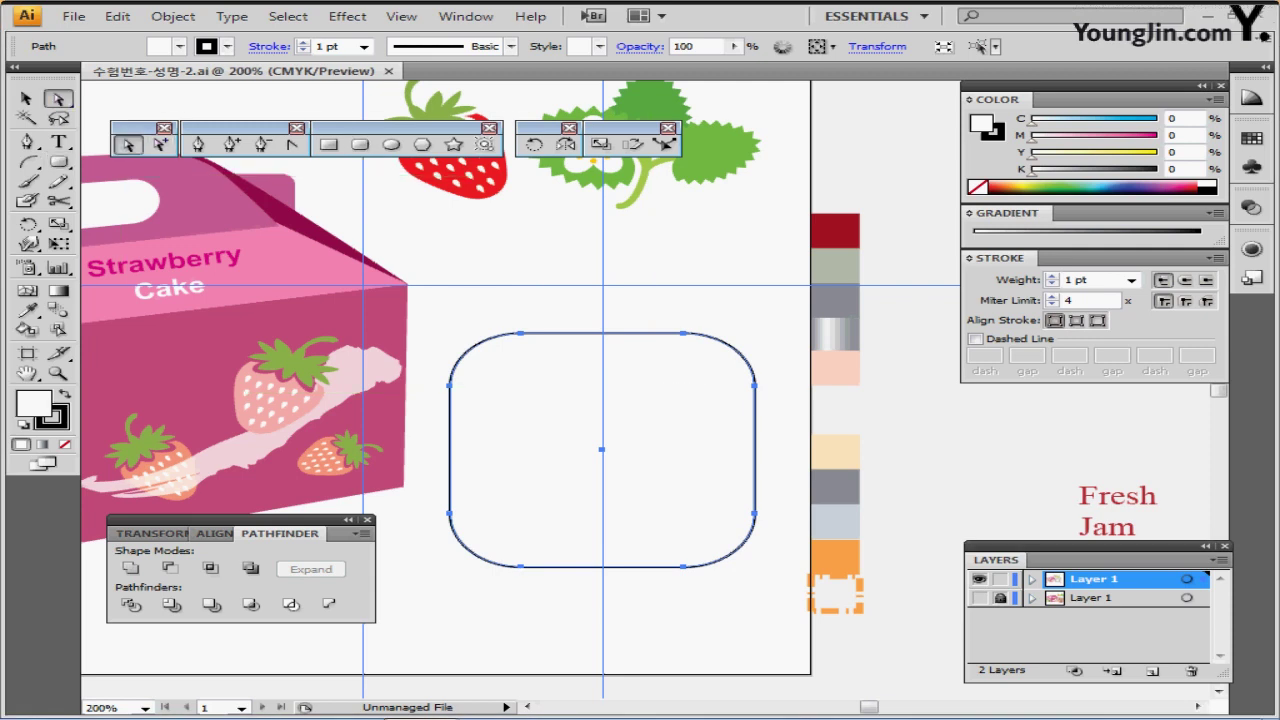
{"action": "left_click_drag", "start_coordinate": [426, 604], "coordinate": [771, 486]}
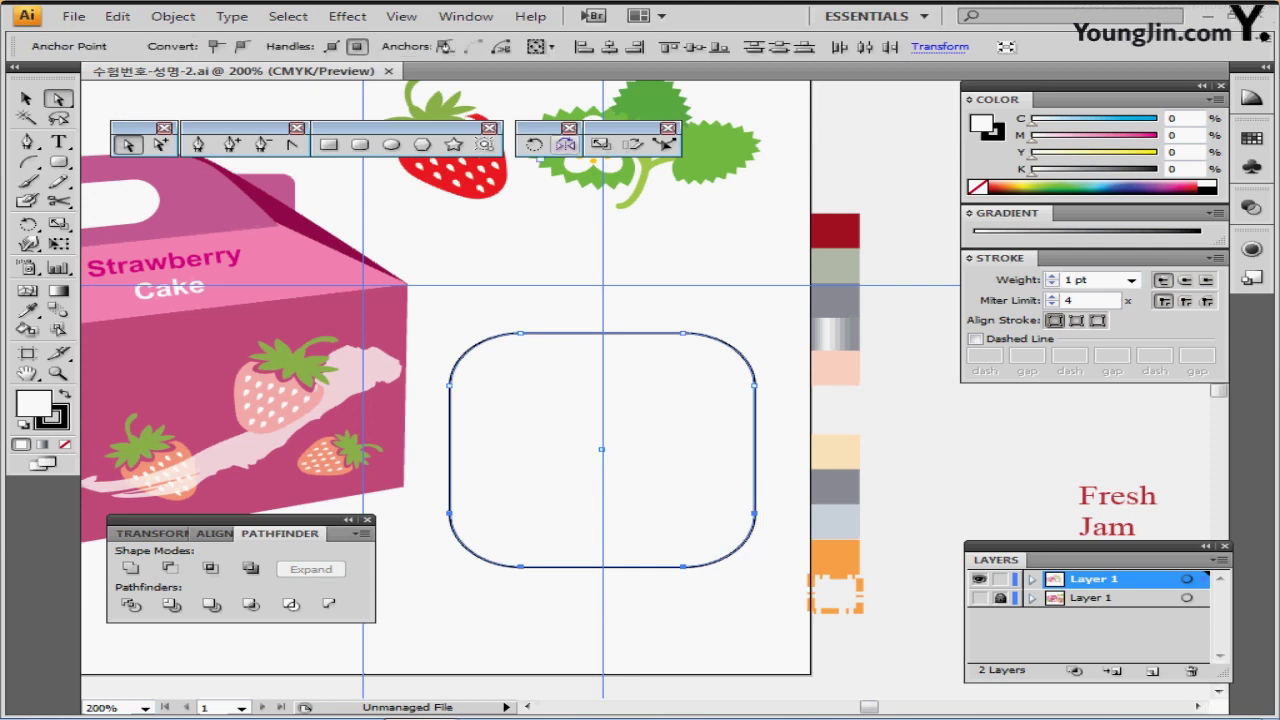
{"action": "left_click", "coordinate": [600, 144]}
{"action": "double_click", "coordinate": [600, 144]}
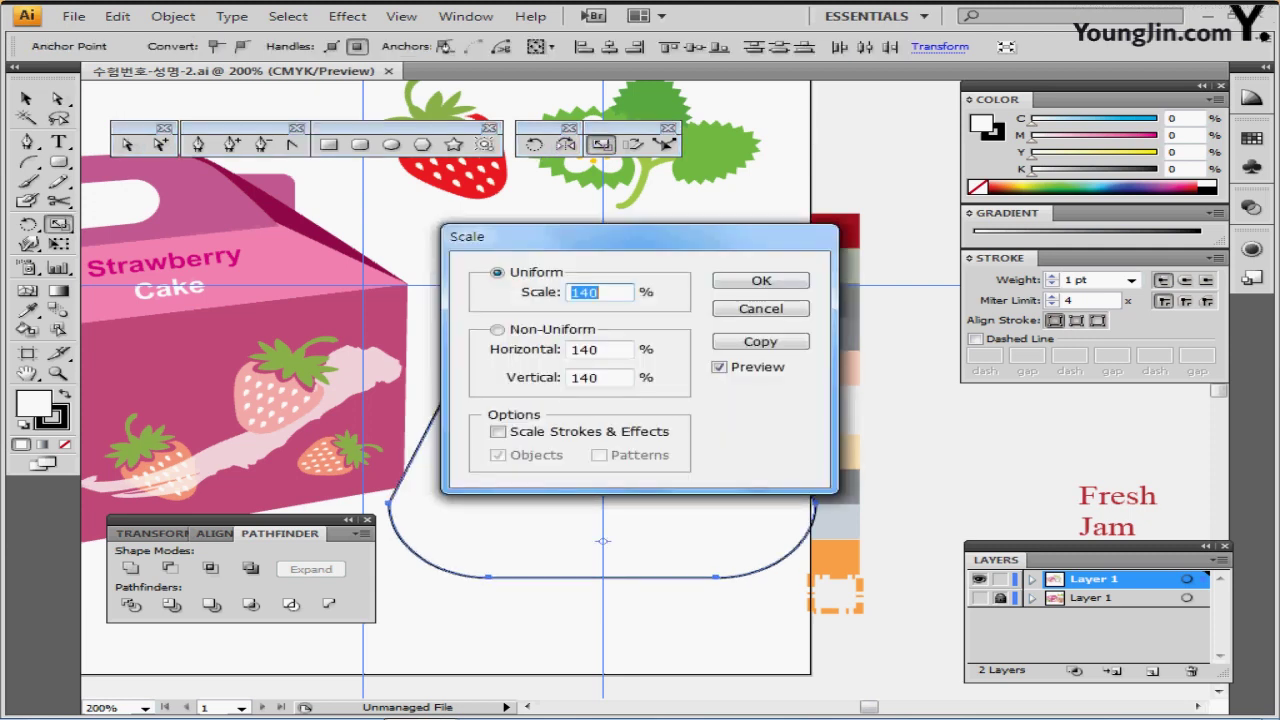
{"action": "key", "text": "Return"}
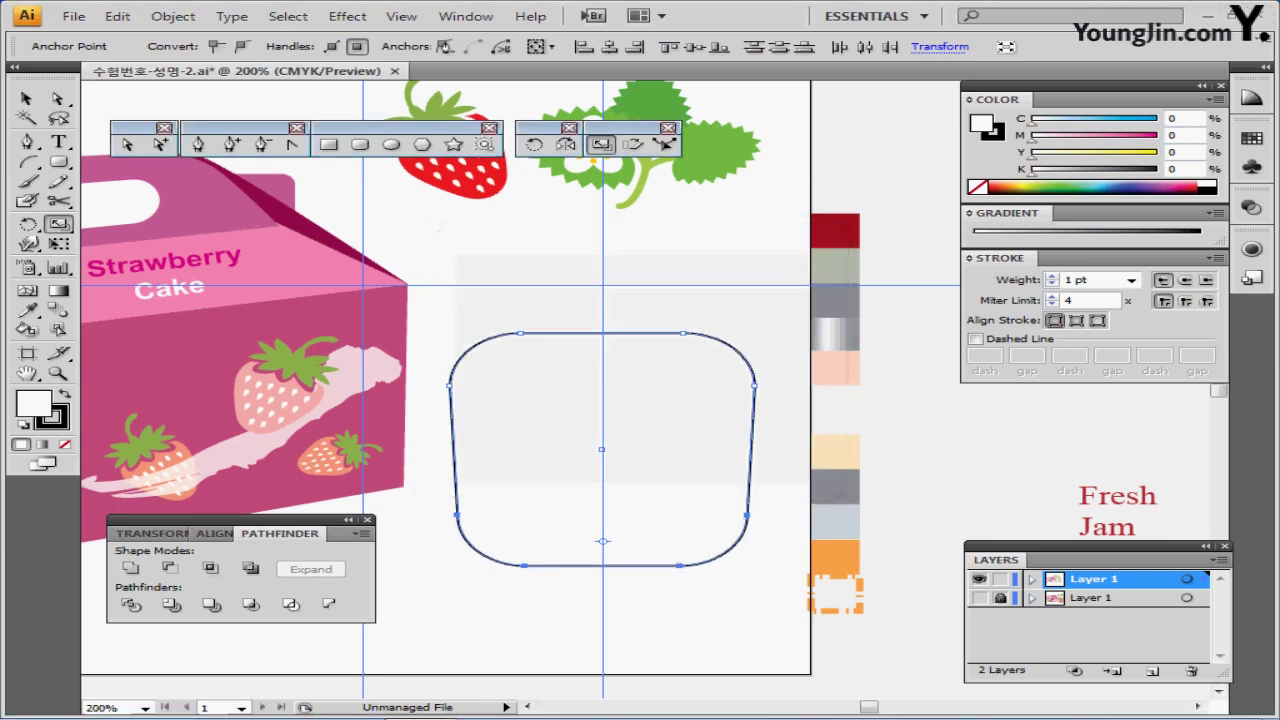
- Fill the jar body with the dark red swatch (C 10, M 100, Y 90, K 30) without a stroke, save, and deselect it
{"action": "key", "text": "i"}
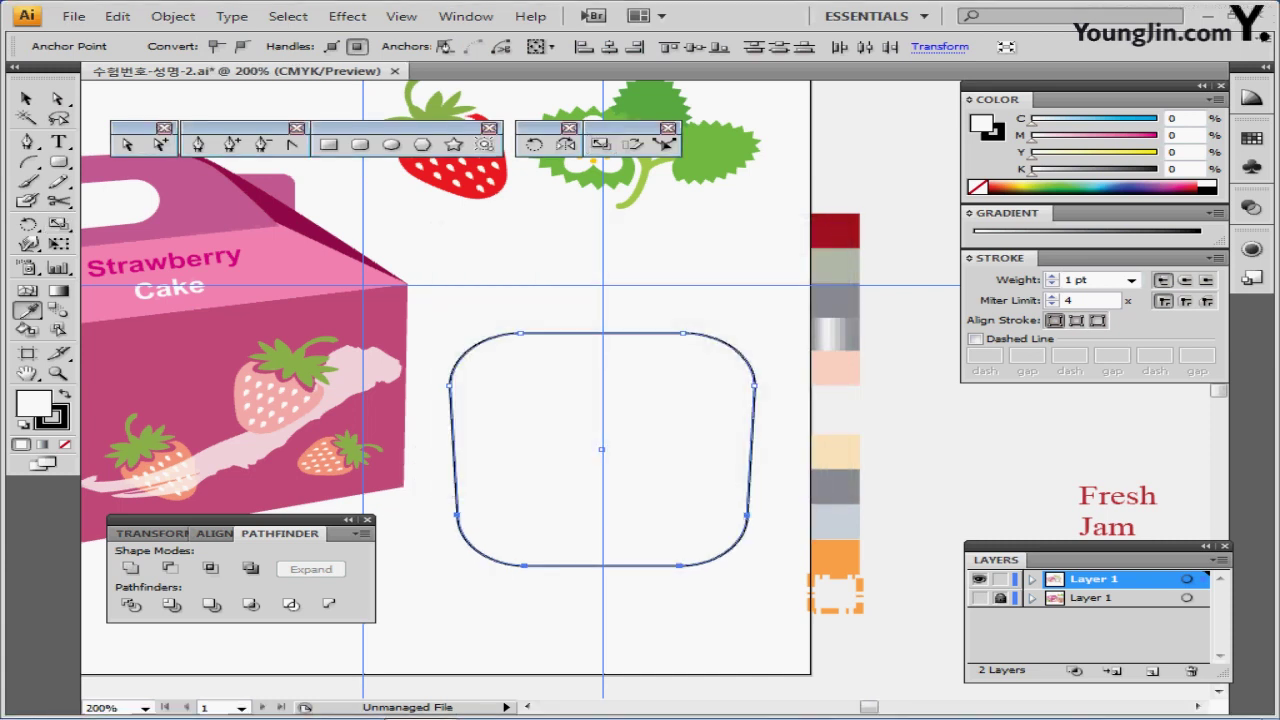
{"action": "left_click", "coordinate": [835, 231]}
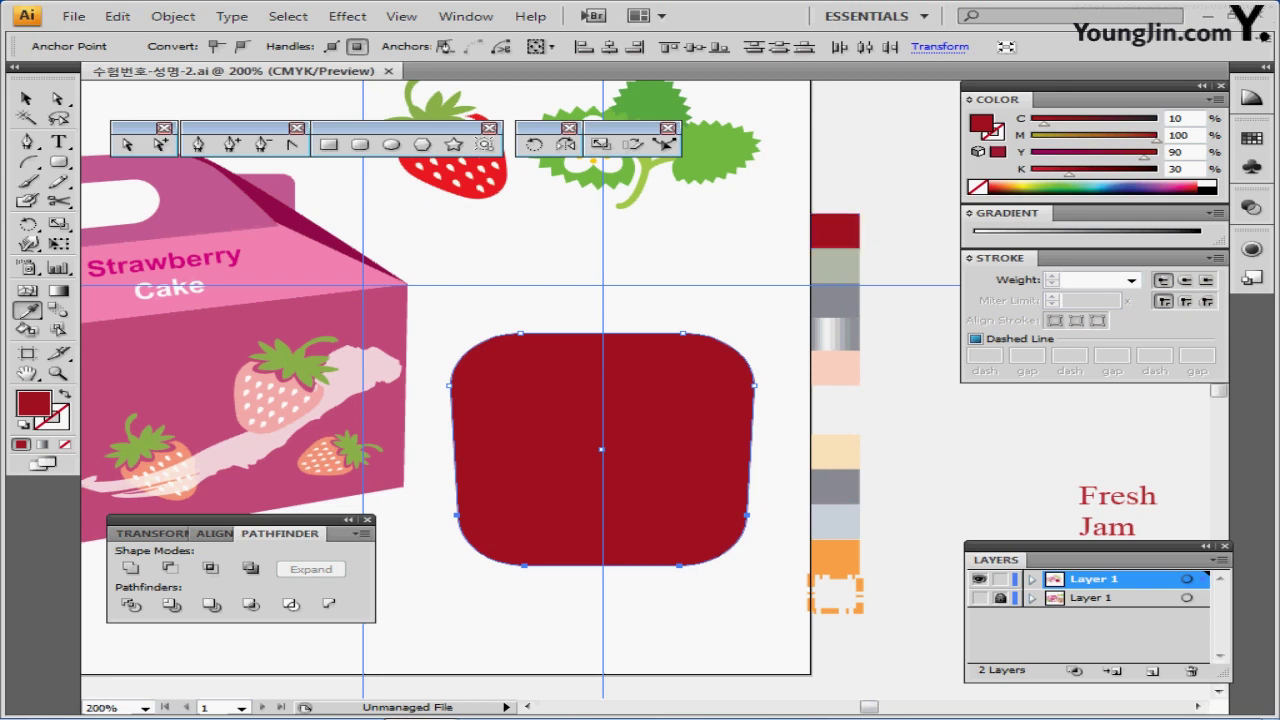
{"action": "key", "text": "ctrl+shift+a"}
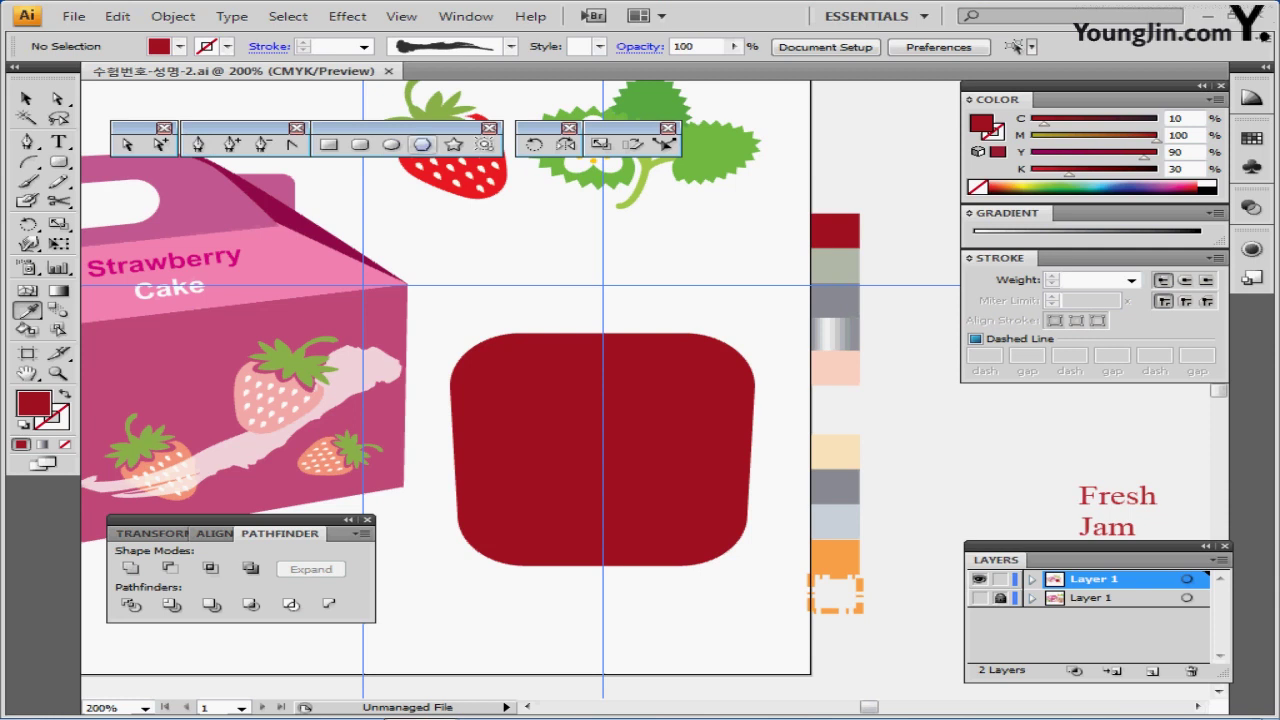
- Draw an ellipse 37 mm wide and 3 mm high above the jar body, centred on the vertical guide
{"action": "left_click", "coordinate": [391, 144]}
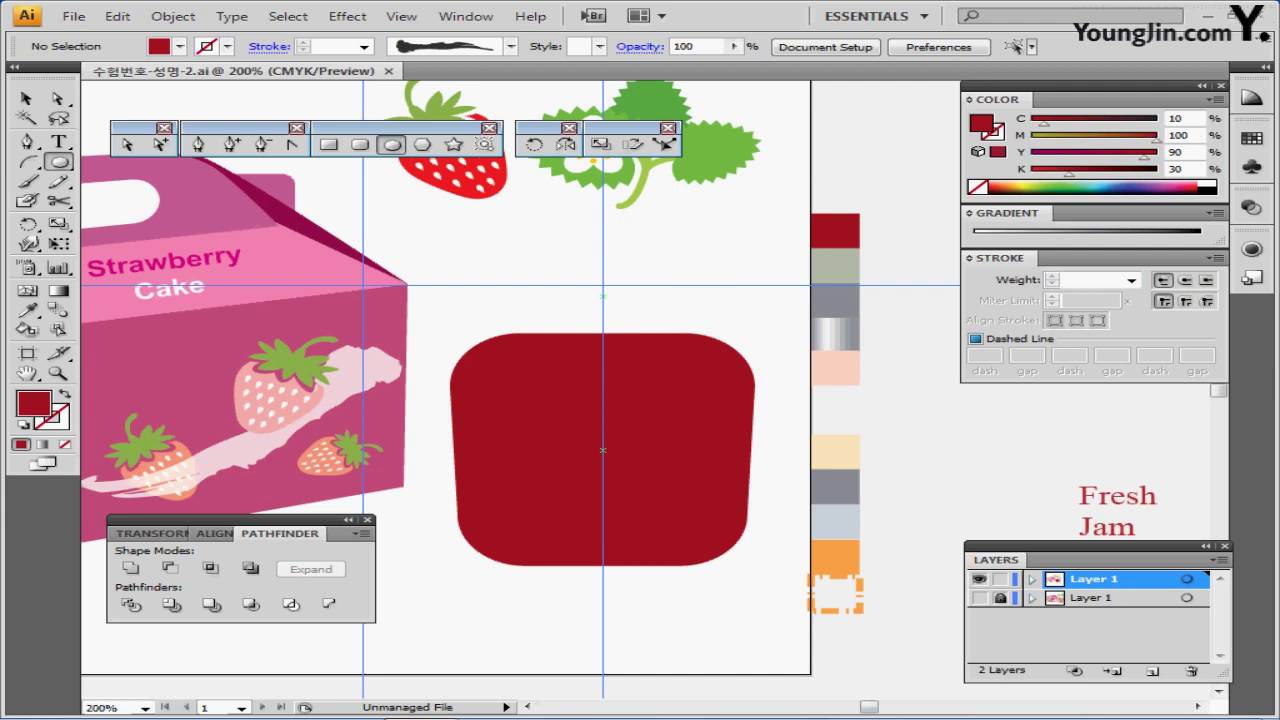
{"action": "left_click", "coordinate": [602, 296]}
{"action": "type", "text": "3"}
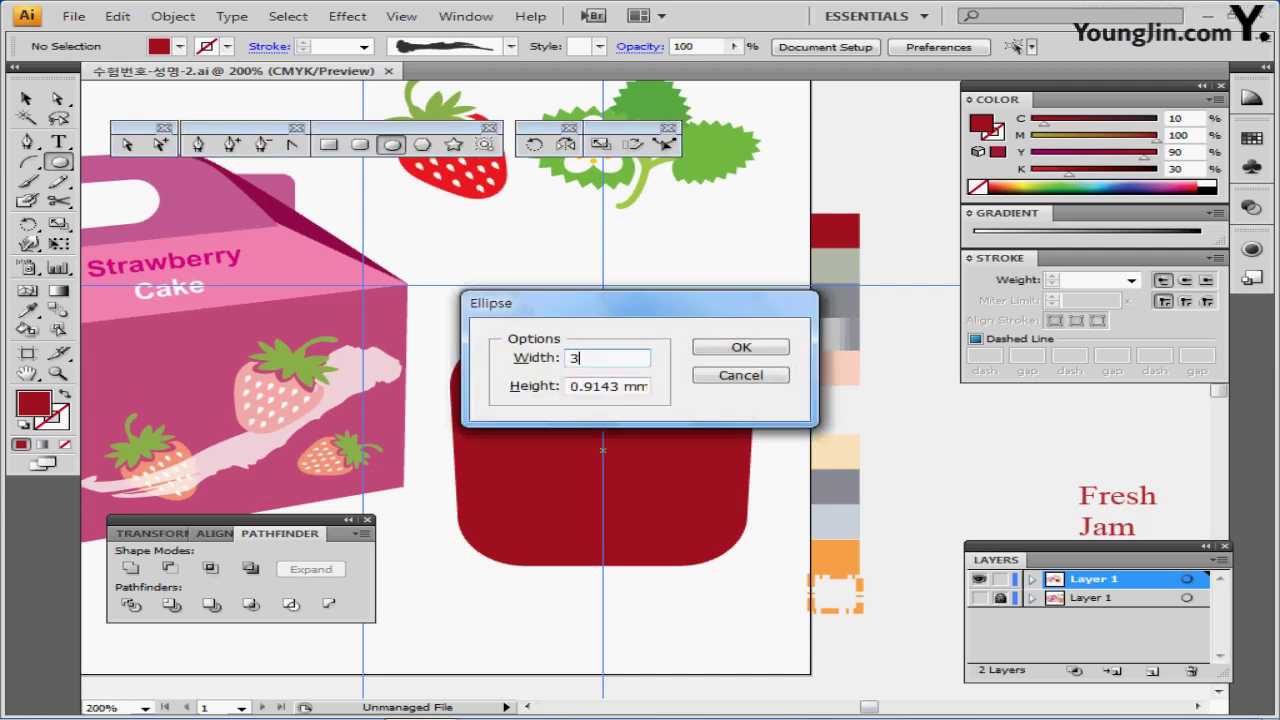
{"action": "type", "text": "7"}
{"action": "key", "text": "Tab"}
{"action": "type", "text": "3"}
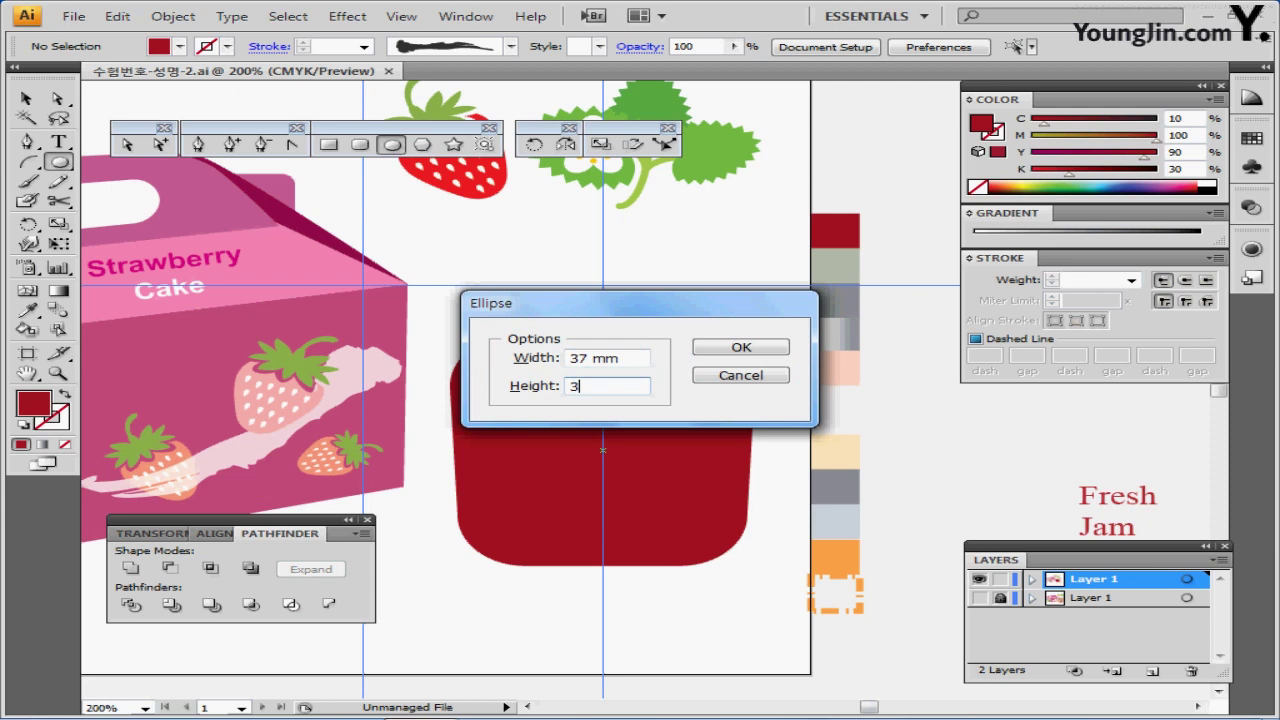
{"action": "key", "text": "Return"}
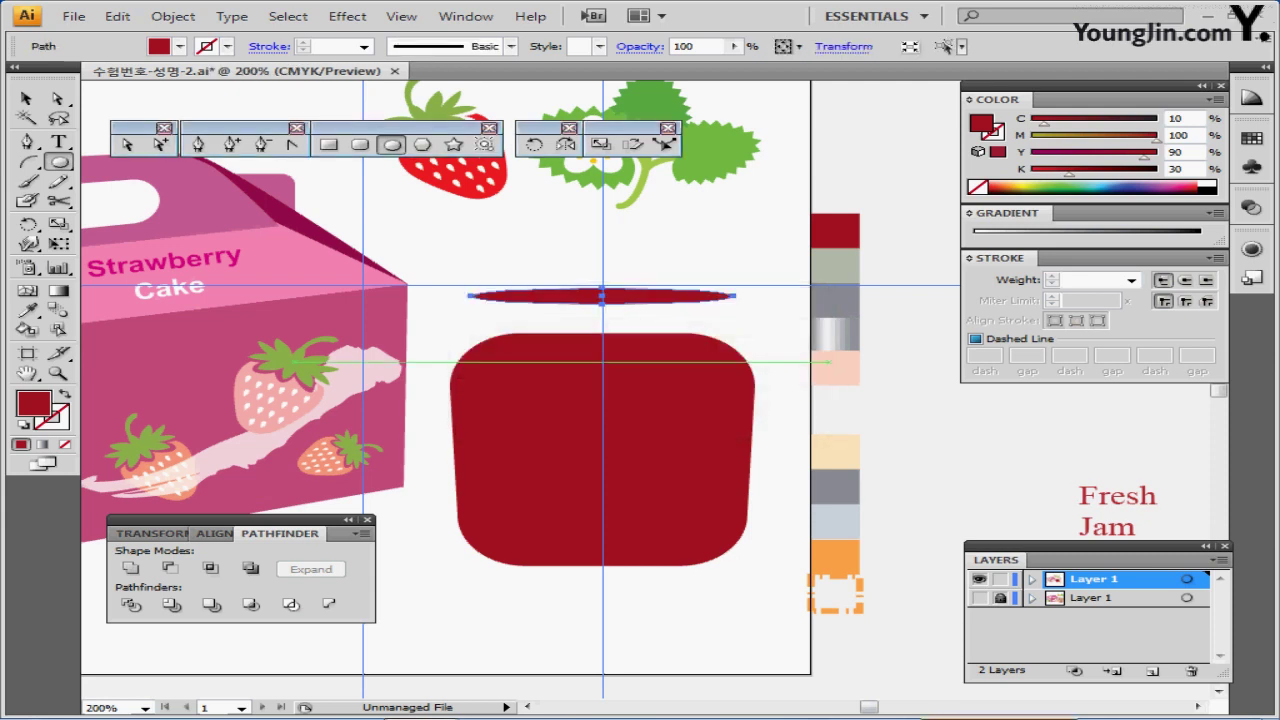
- Fill the ellipse with the grey-green swatch (C 30, M 20, Y 30, K 0) and draw a taller 37 mm wide ellipse below it, centred on the guide
{"action": "key", "text": "i"}
{"action": "left_click", "coordinate": [838, 266]}
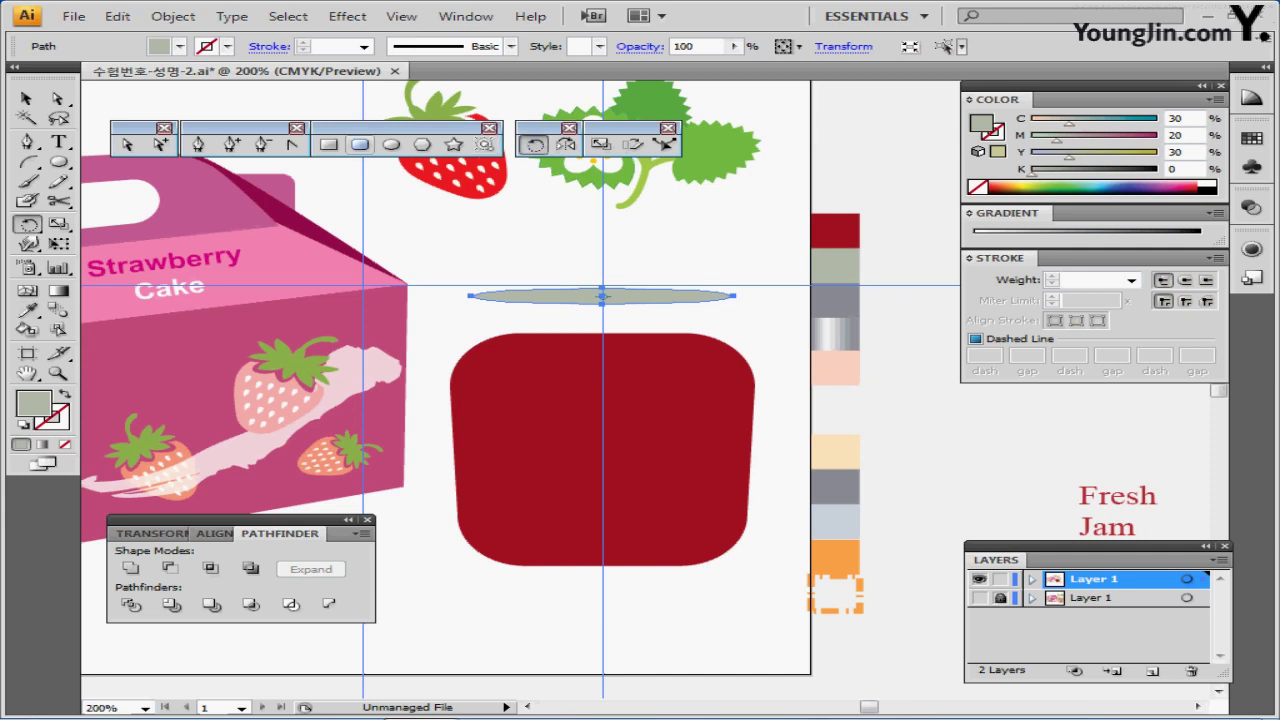
{"action": "left_click", "coordinate": [391, 144]}
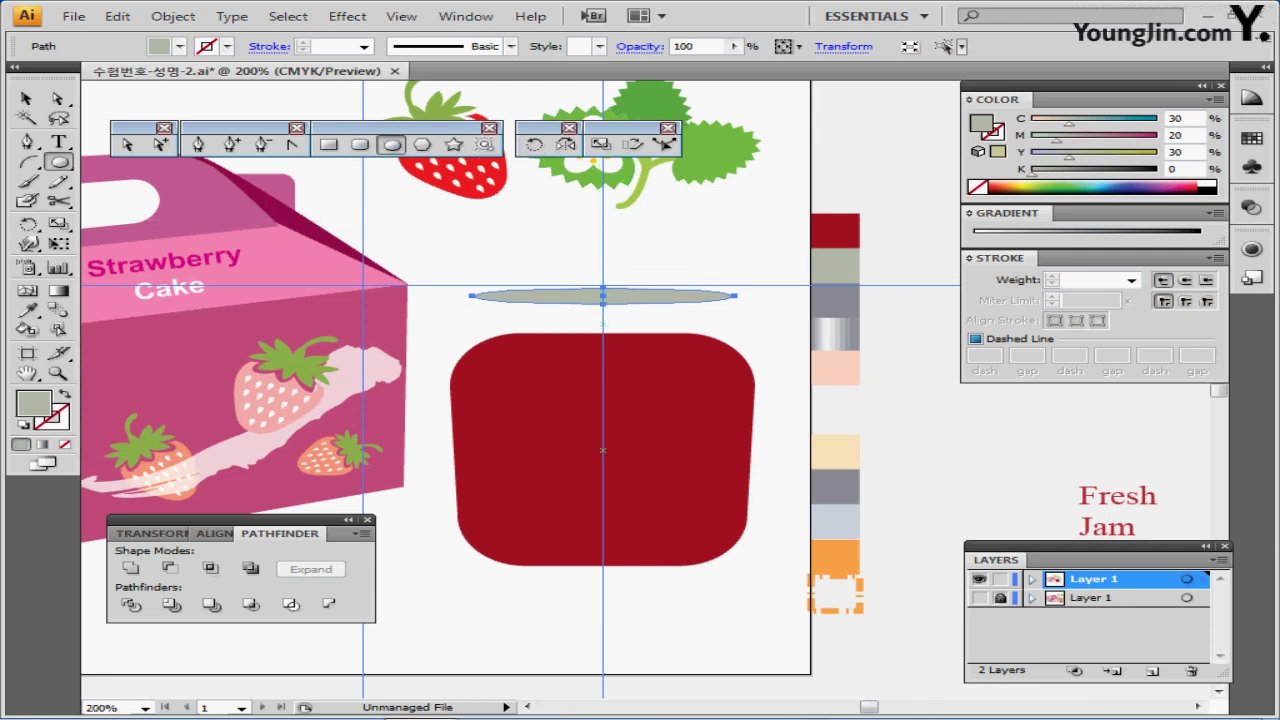
{"action": "left_click", "coordinate": [602, 450]}
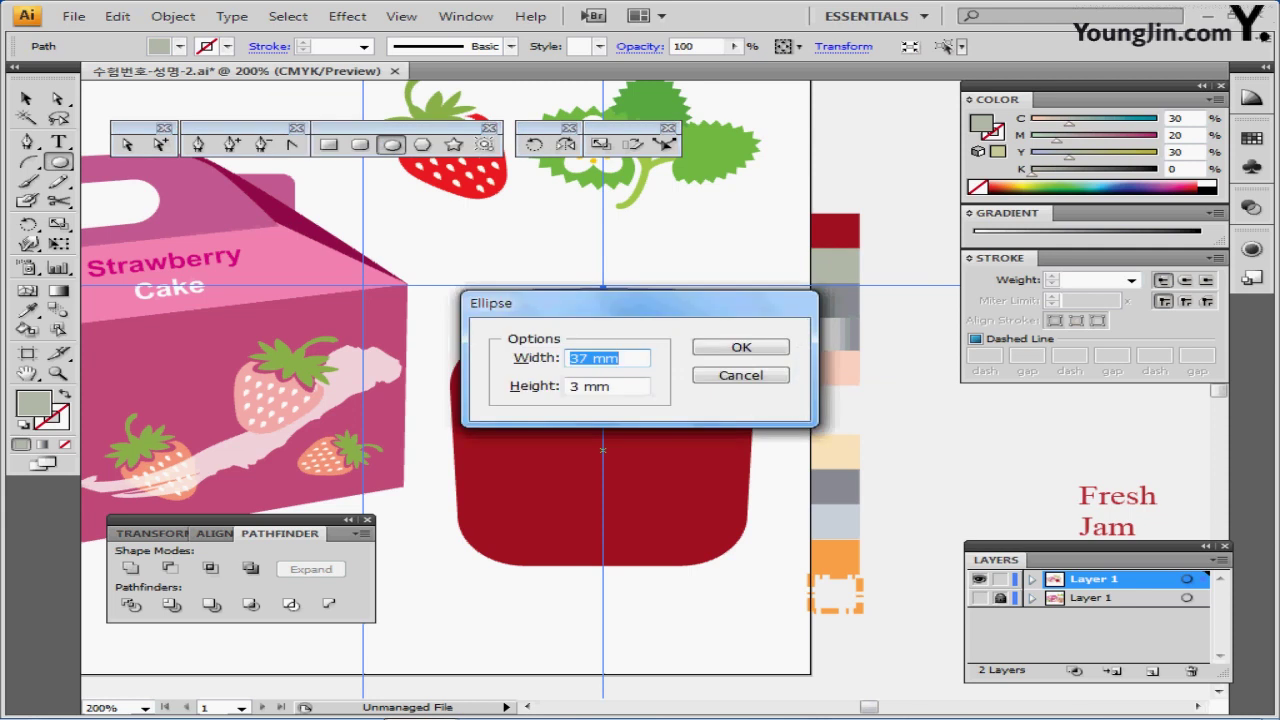
{"action": "key", "text": "Tab"}
{"action": "type", "text": "3"}
{"action": "key", "text": "Return"}
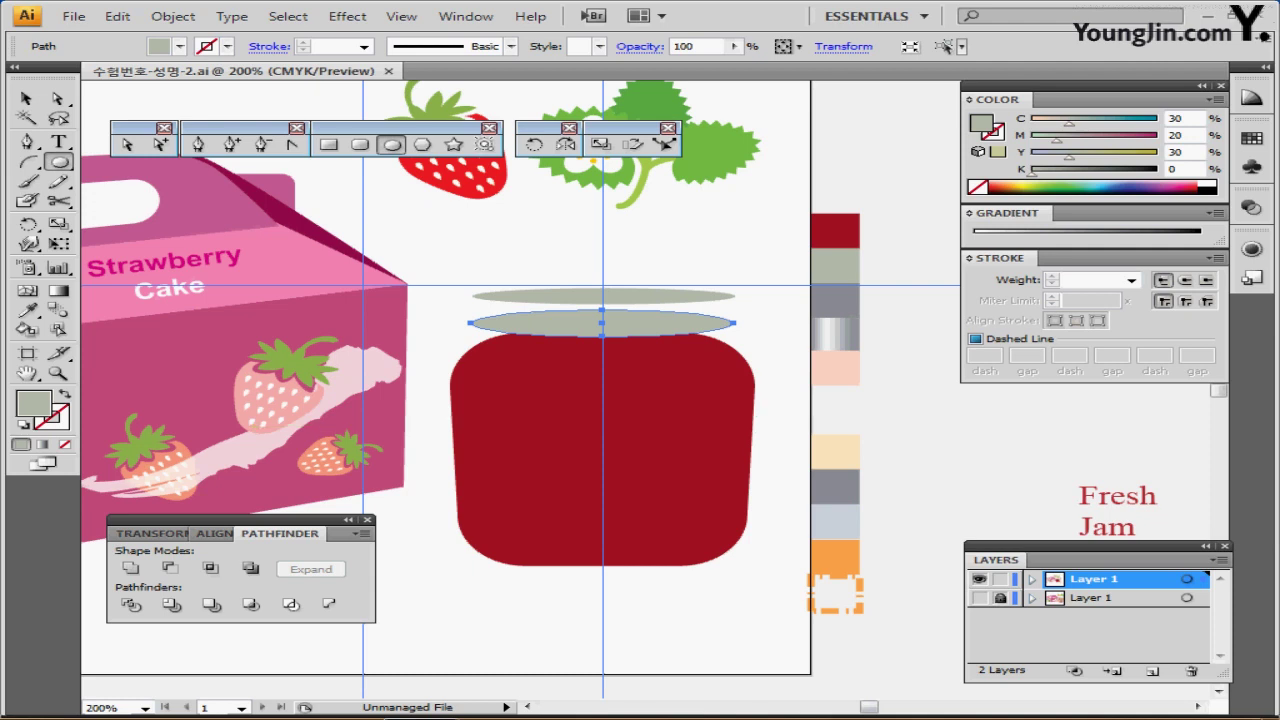
- Show the reference layer in outline view, nudge the upper ellipse up onto the reference lid's top, hide the layer and restore preview
{"action": "left_click", "coordinate": [979, 598]}
{"action": "key", "text": "ctrl+y"}
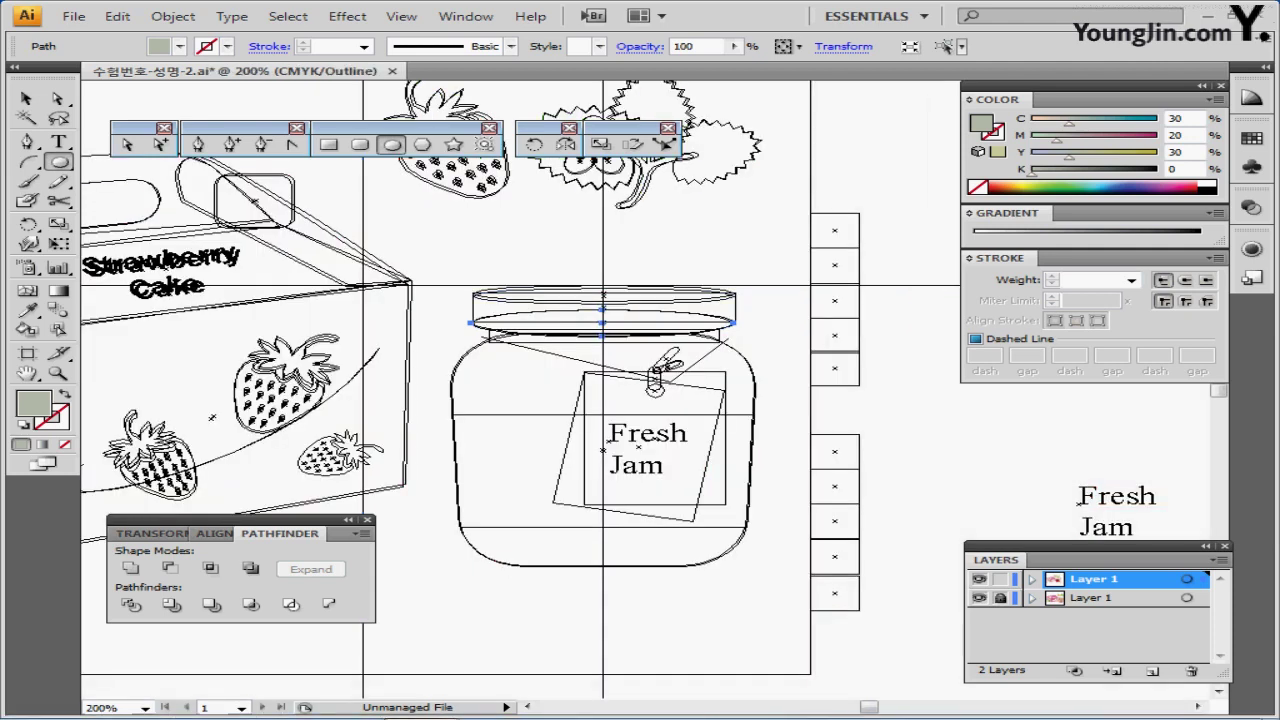
{"action": "key", "text": "ctrl+shift+a"}
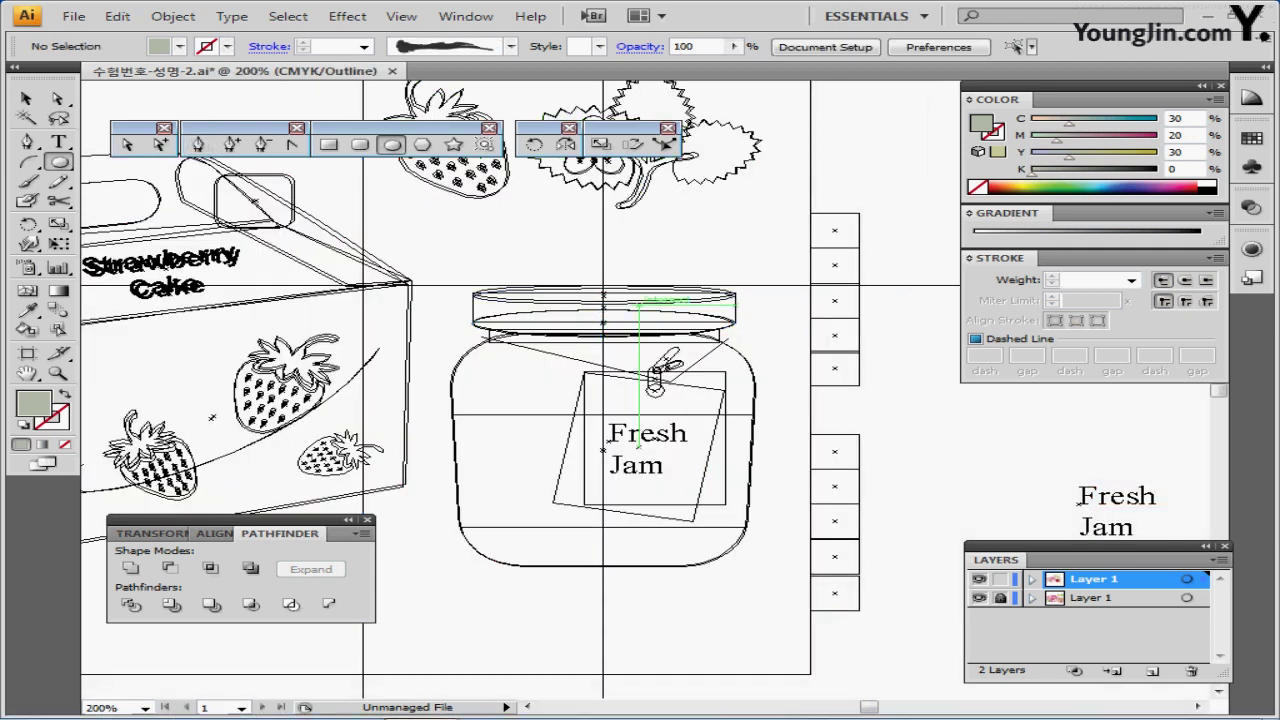
{"action": "key", "text": "v"}
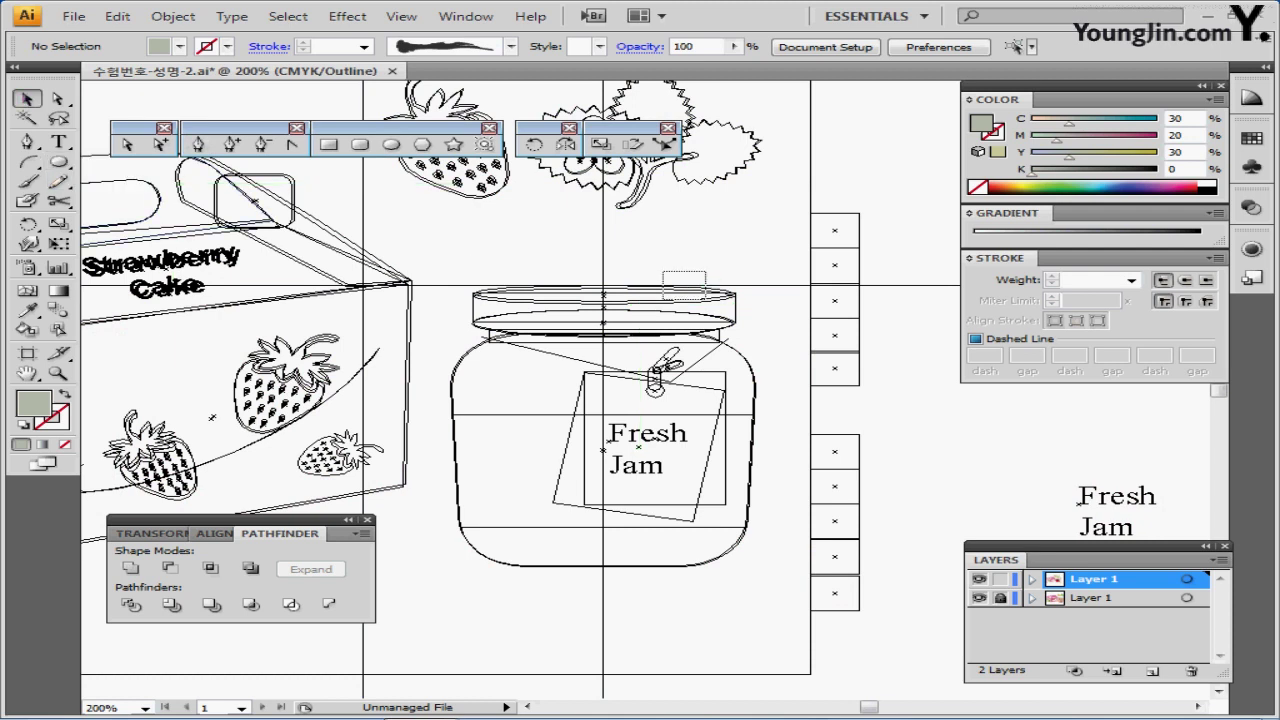
{"action": "left_click", "coordinate": [700, 291]}
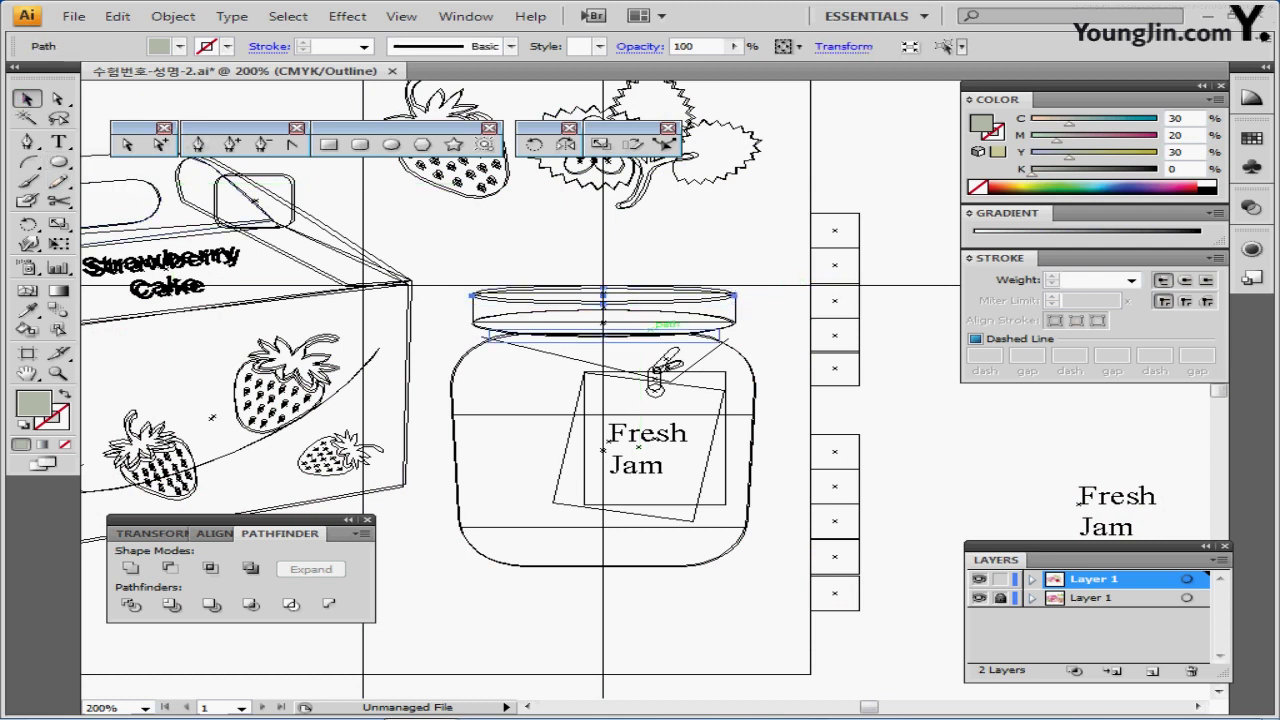
{"action": "key", "text": "ctrl+plus"}
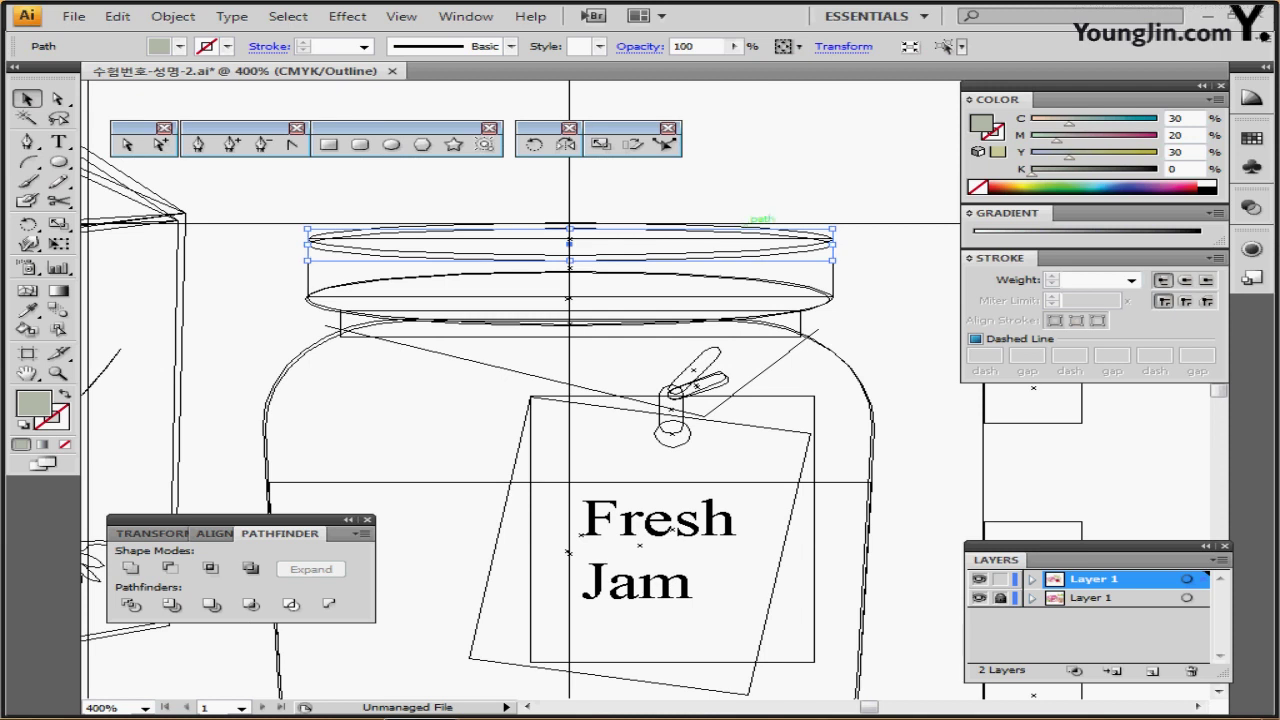
{"action": "key", "text": "Up"}
{"action": "key", "text": "Up"}
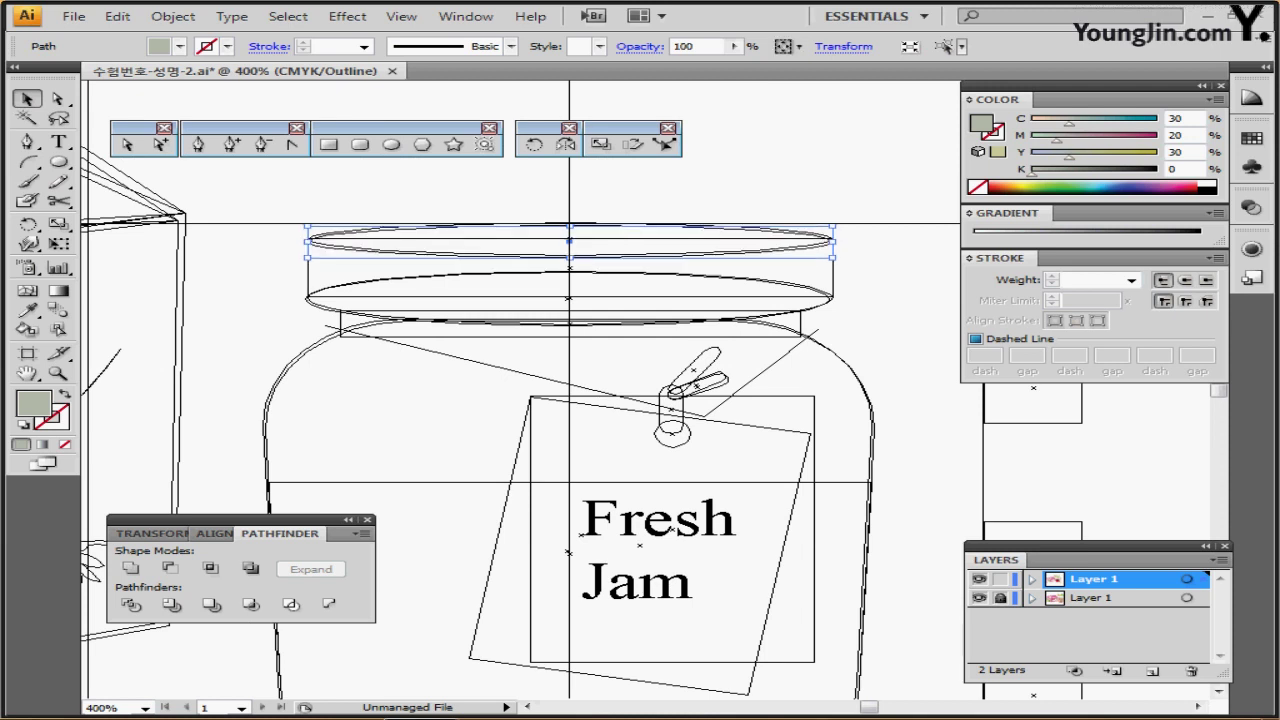
{"action": "left_click", "coordinate": [983, 446]}
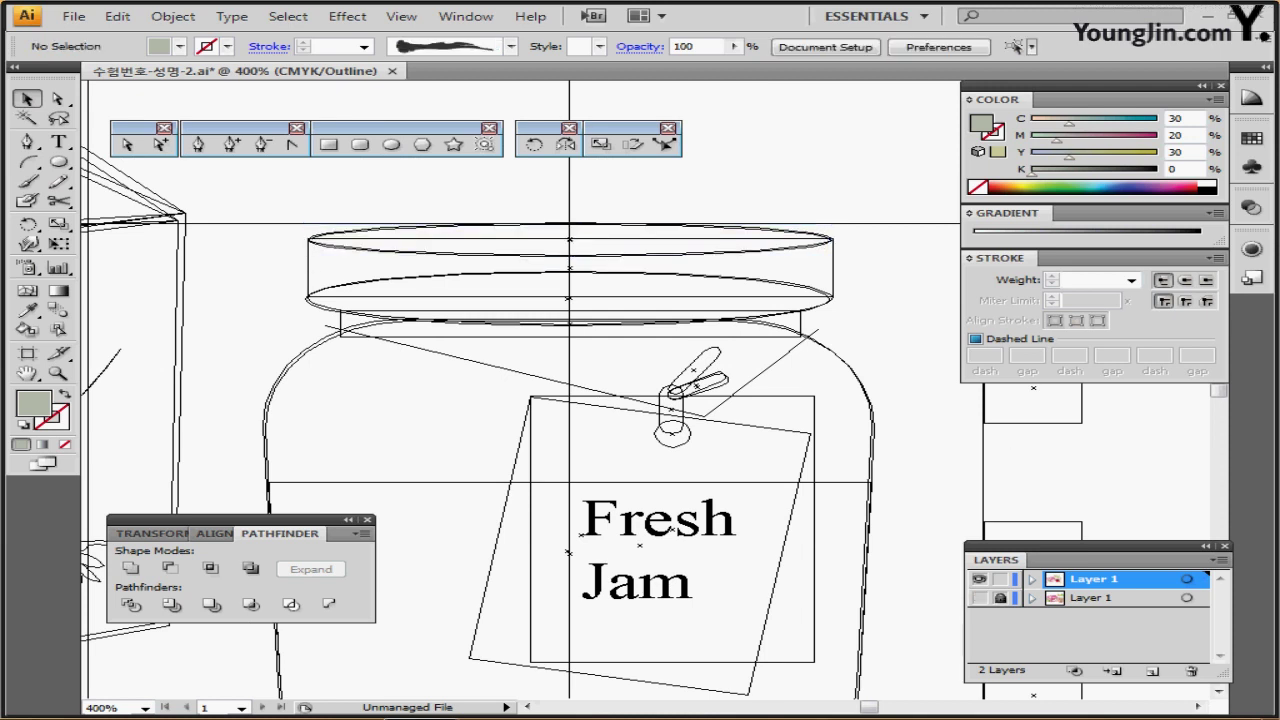
{"action": "key", "text": "ctrl+y"}
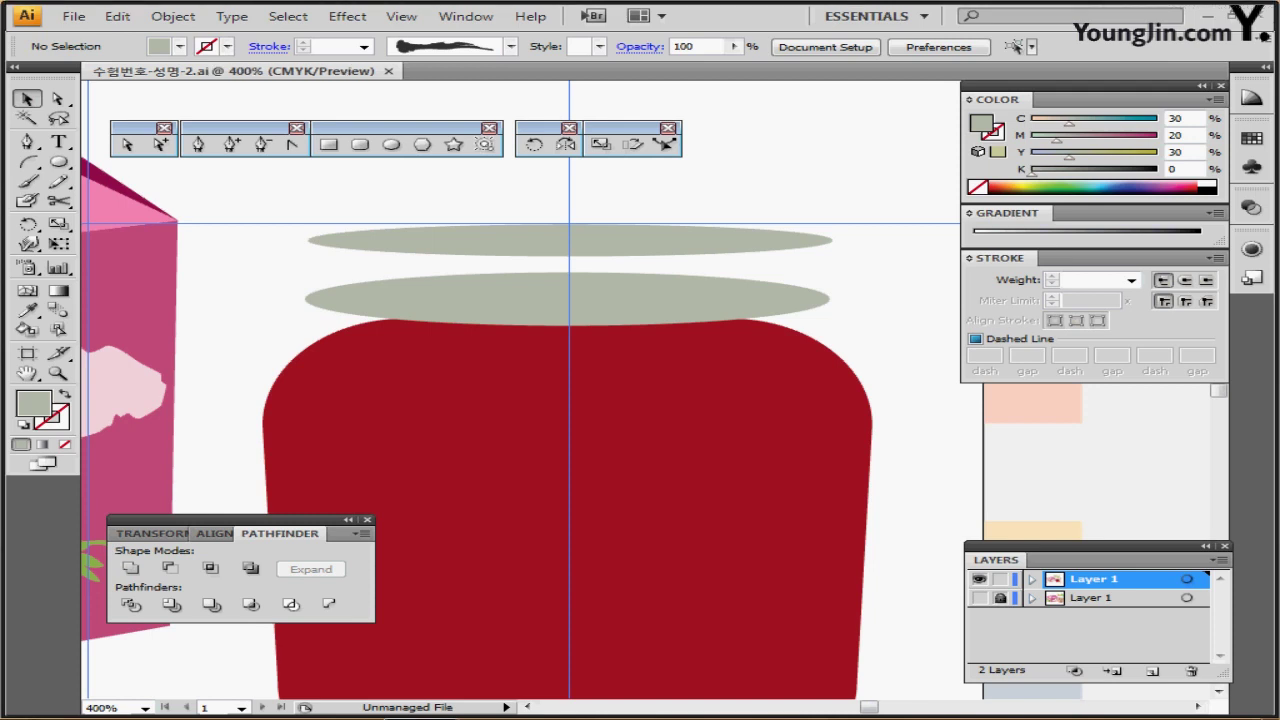
{"action": "key", "text": "ctrl+minus"}
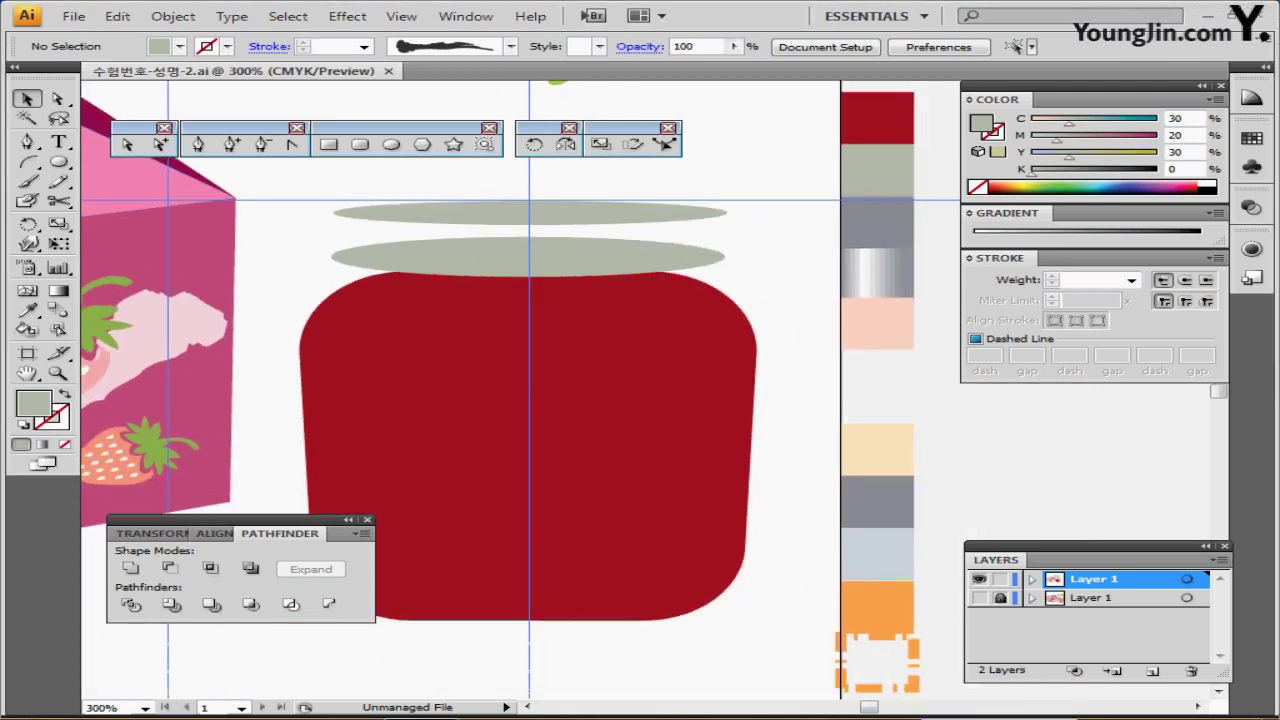
- Draw a rectangle 32.5 mm wide and 2.5 mm high for the jar's neck, centred on the lower ellipse's bottom anchor
{"action": "left_click", "coordinate": [329, 144]}
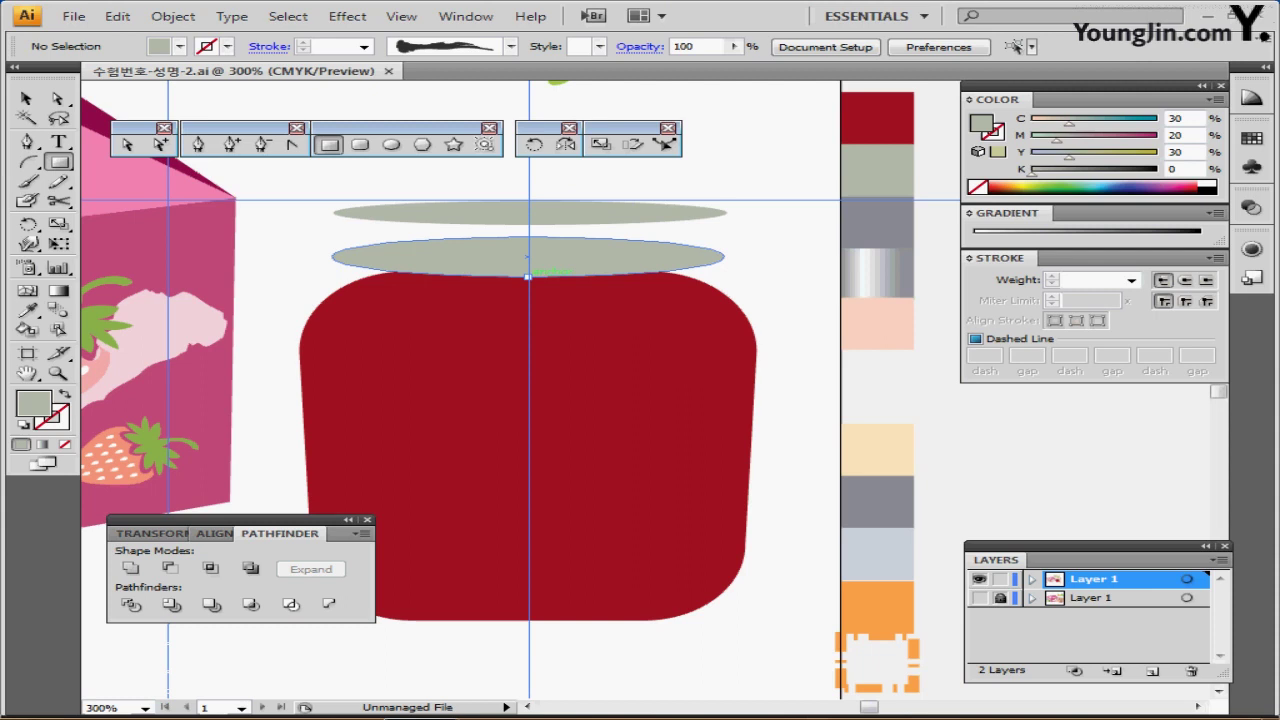
{"action": "left_click", "coordinate": [528, 276]}
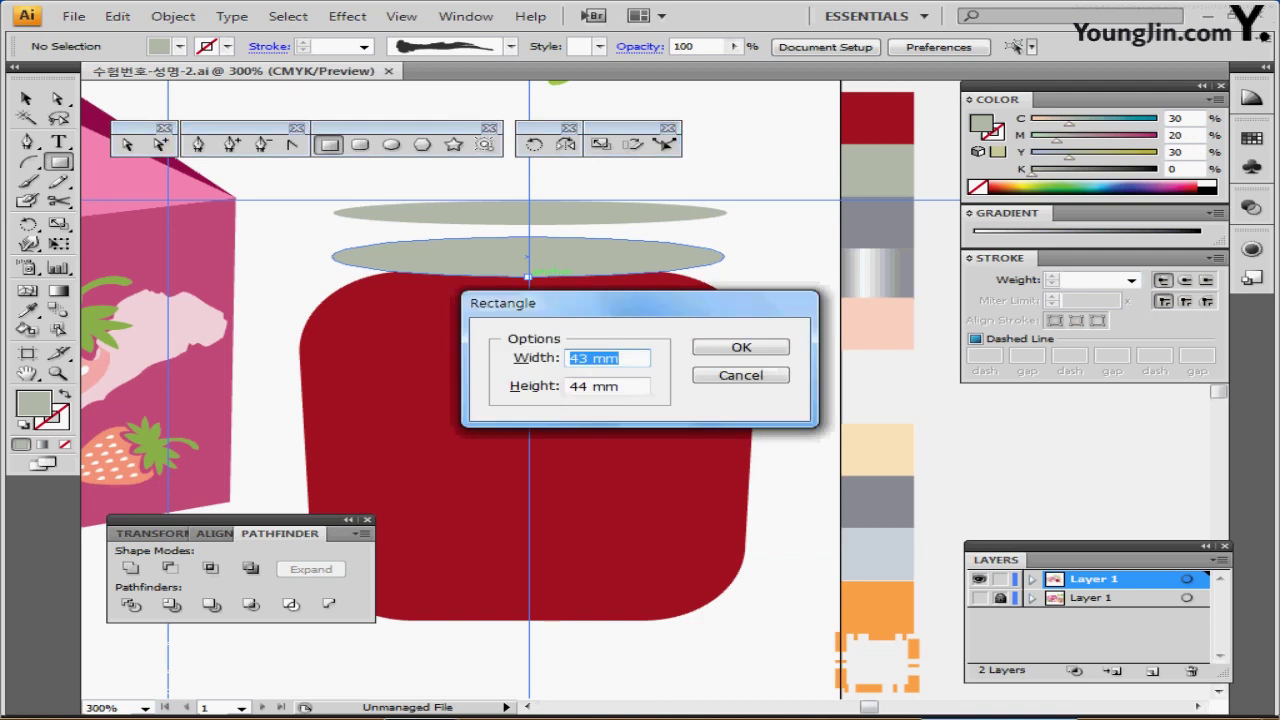
{"action": "type", "text": "32.5"}
{"action": "key", "text": "Tab"}
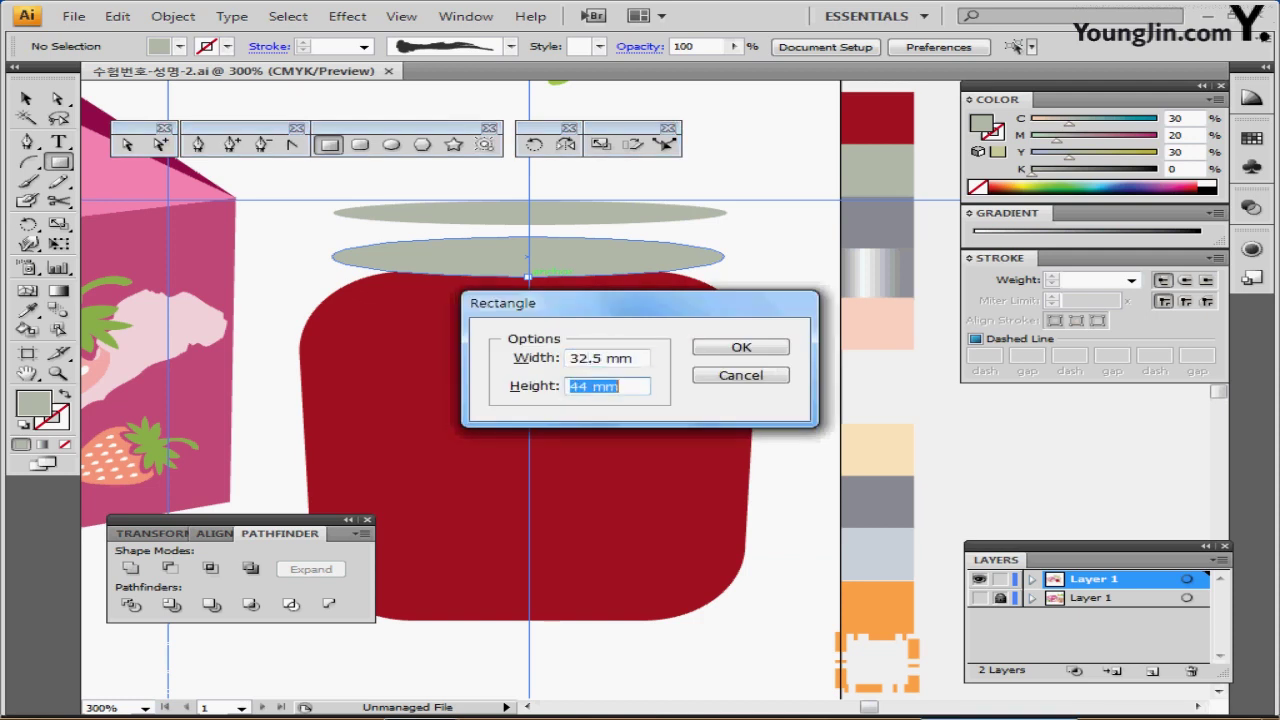
{"action": "type", "text": "2.5"}
{"action": "key", "text": "Return"}
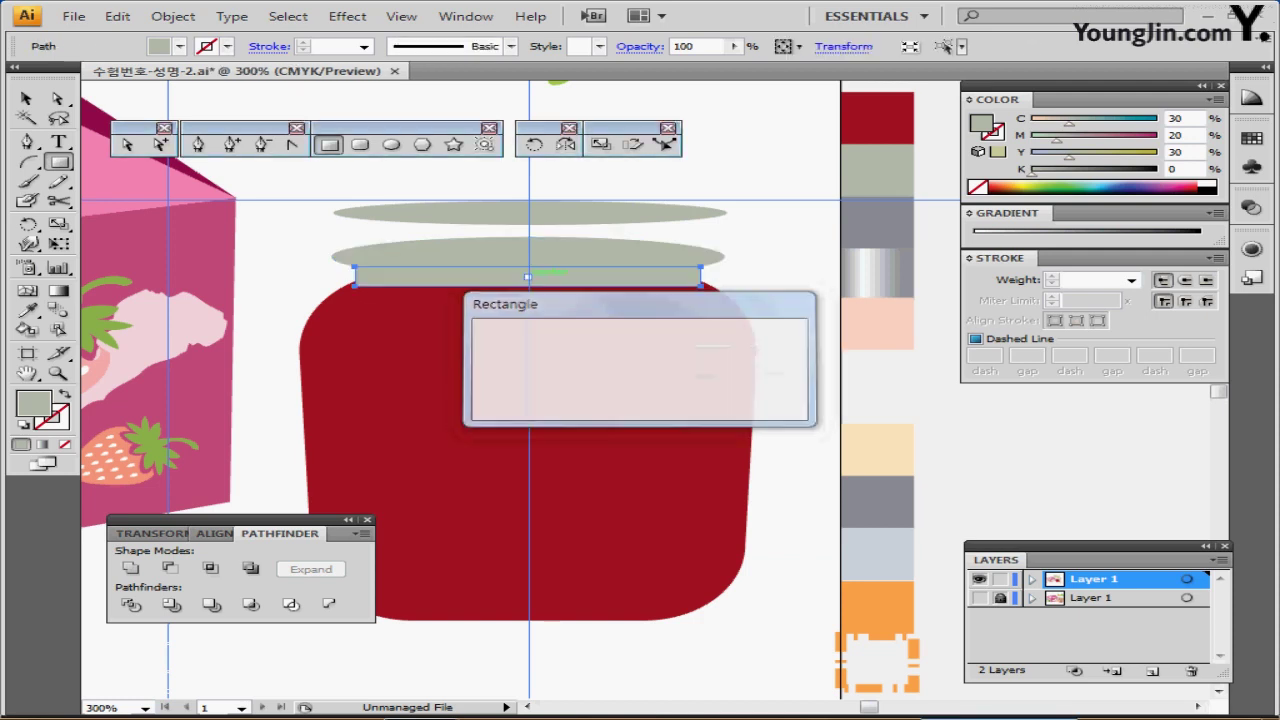
- Fill the neck rectangle with the grey swatch (C 50, M 40, Y 40, K 0) and save
{"action": "key", "text": "i"}
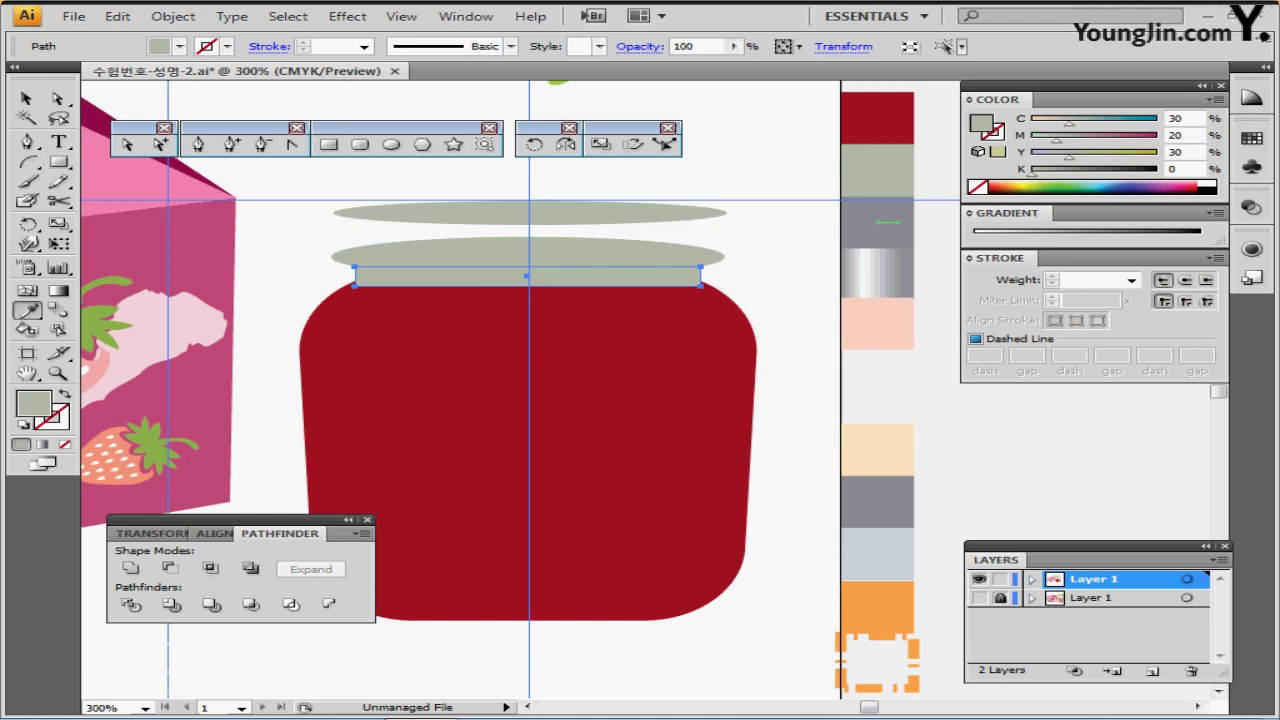
{"action": "left_click", "coordinate": [877, 222]}
{"action": "key", "text": "ctrl"}
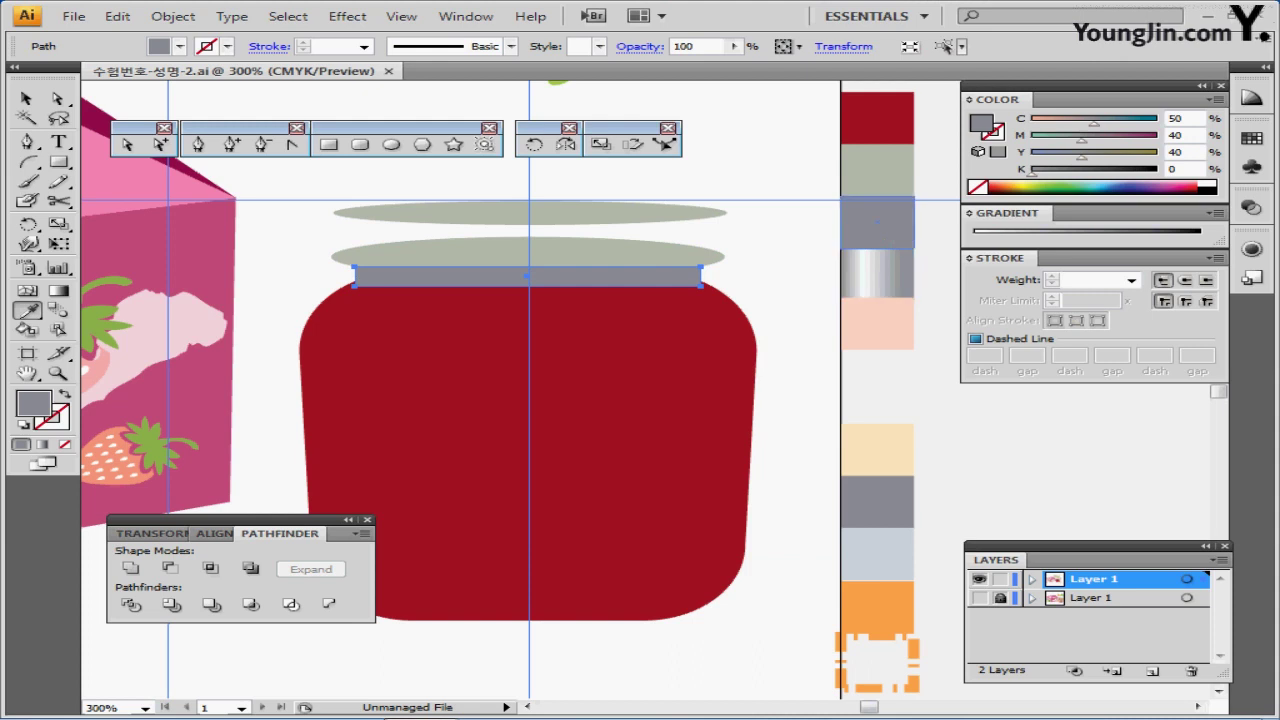
- Draw a rectangle 37 mm wide and 5.5 mm high for the lid's side, centred on the vertical guide between the two ellipses
{"action": "left_click", "coordinate": [328, 144]}
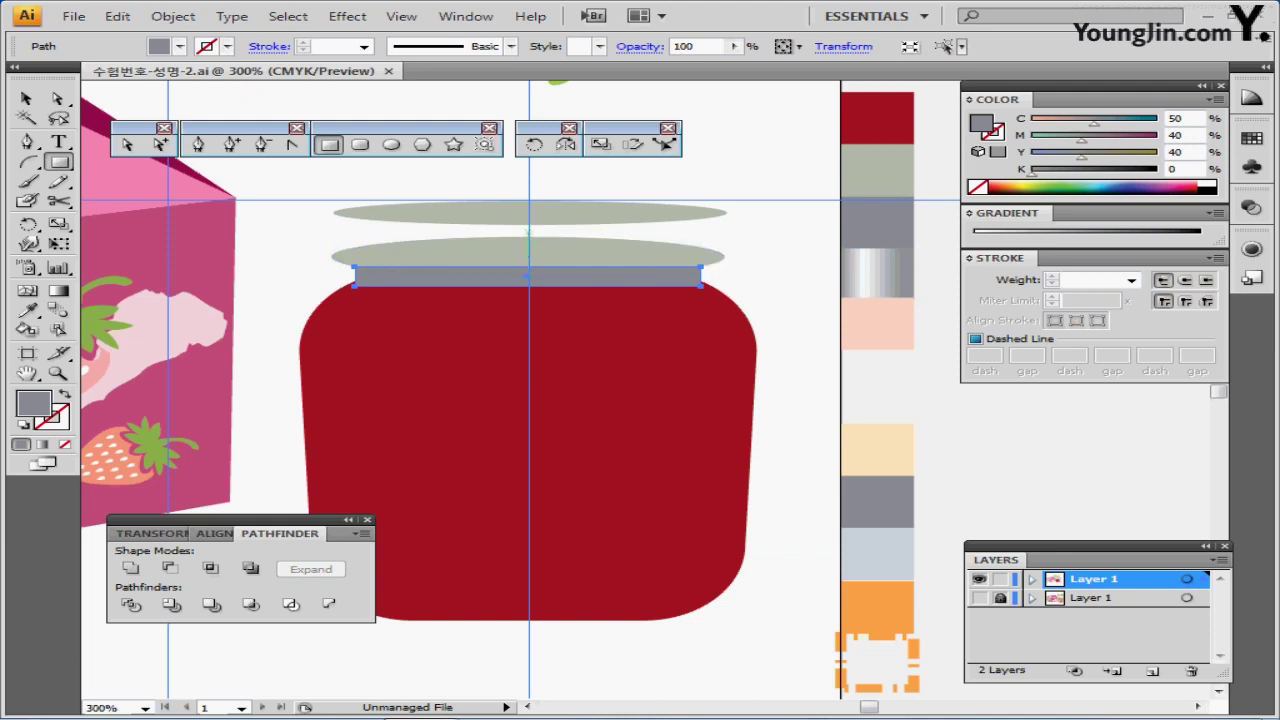
{"action": "left_click", "coordinate": [528, 232]}
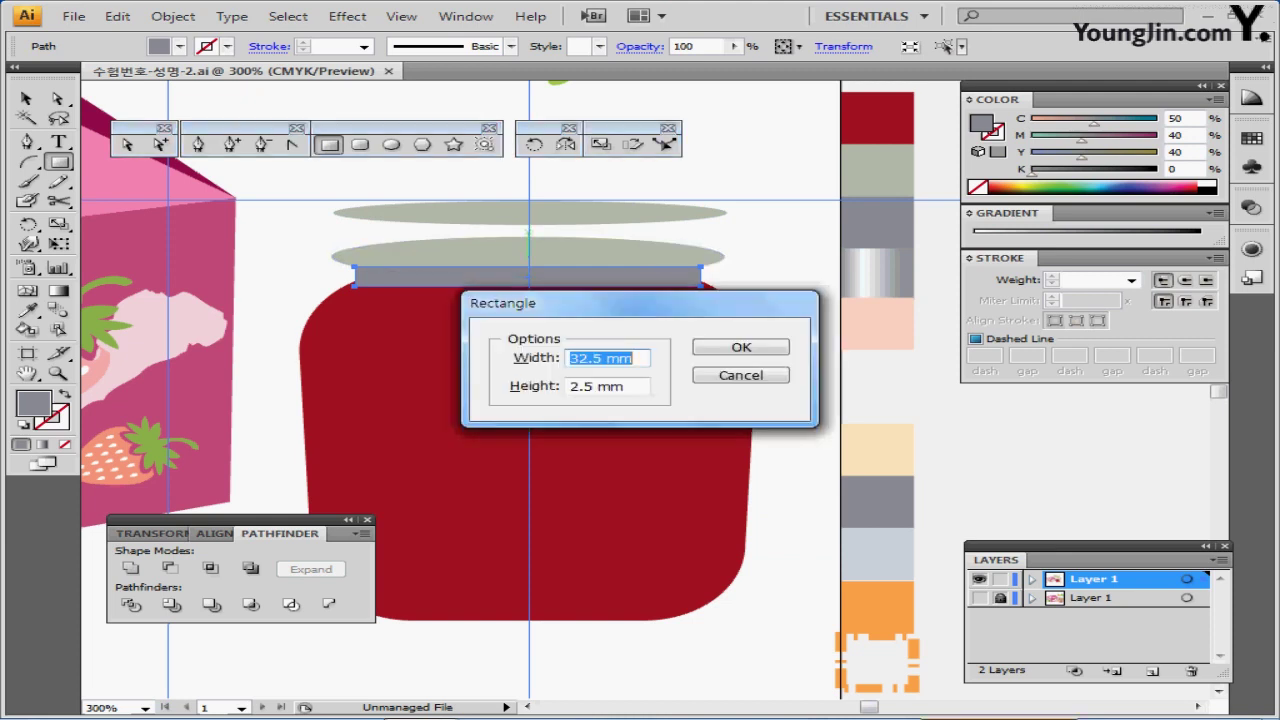
{"action": "type", "text": "37"}
{"action": "key", "text": "Tab"}
{"action": "type", "text": "5.5"}
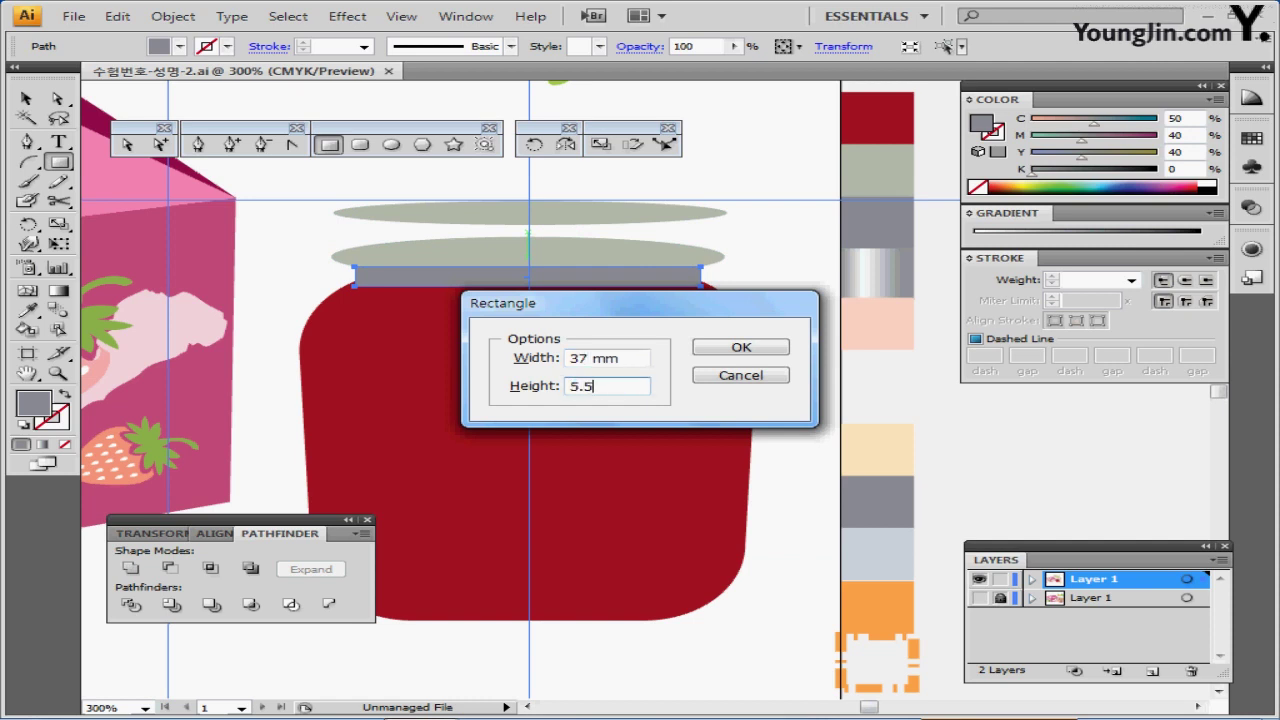
{"action": "key", "text": "Return"}
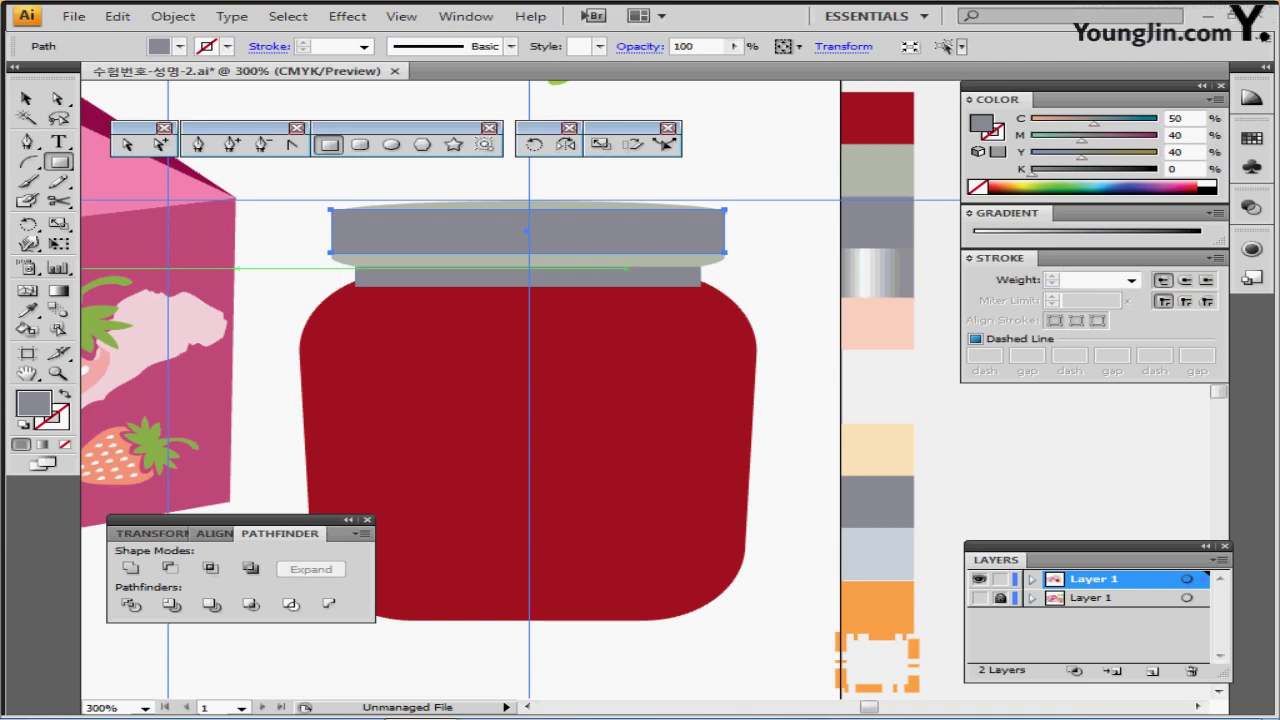
- Nudge the lid rectangle down so its sides meet the ends of the two ellipses, and save
{"action": "key", "text": "Down"}
{"action": "key", "text": "Down"}
{"action": "key", "text": "Down"}
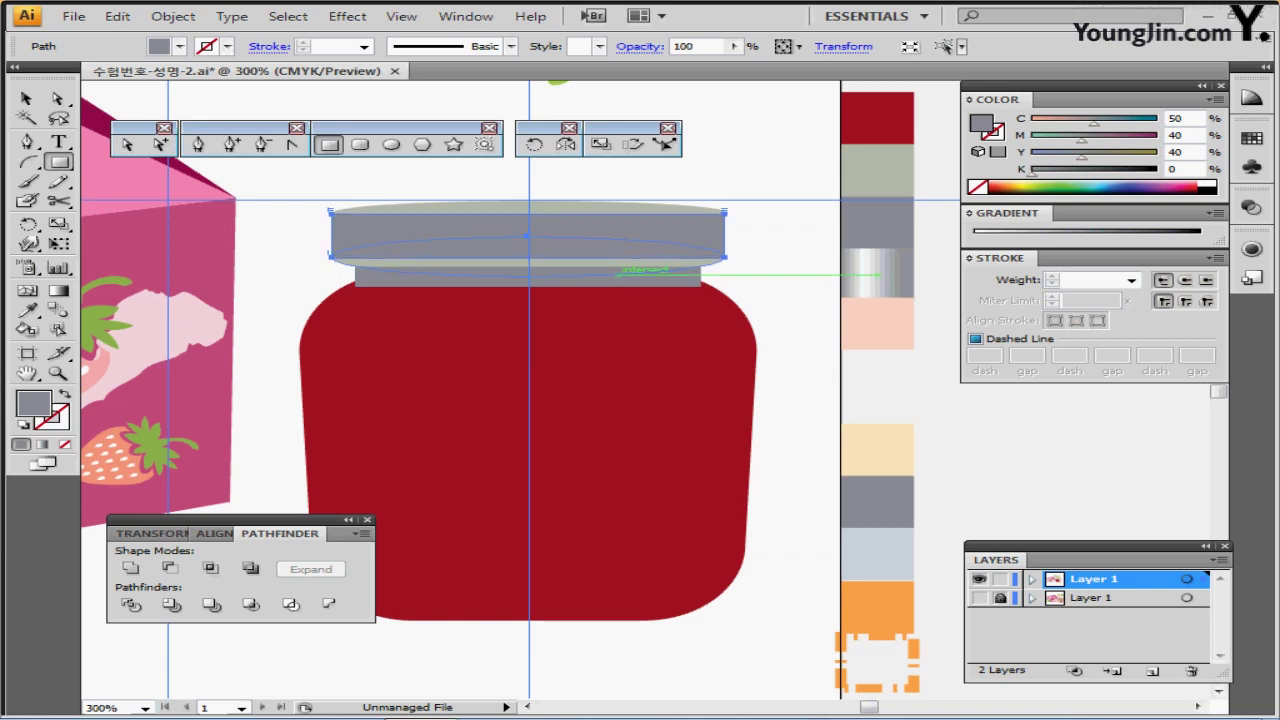
{"action": "left_click_drag", "start_coordinate": [620, 271], "coordinate": [620, 273]}
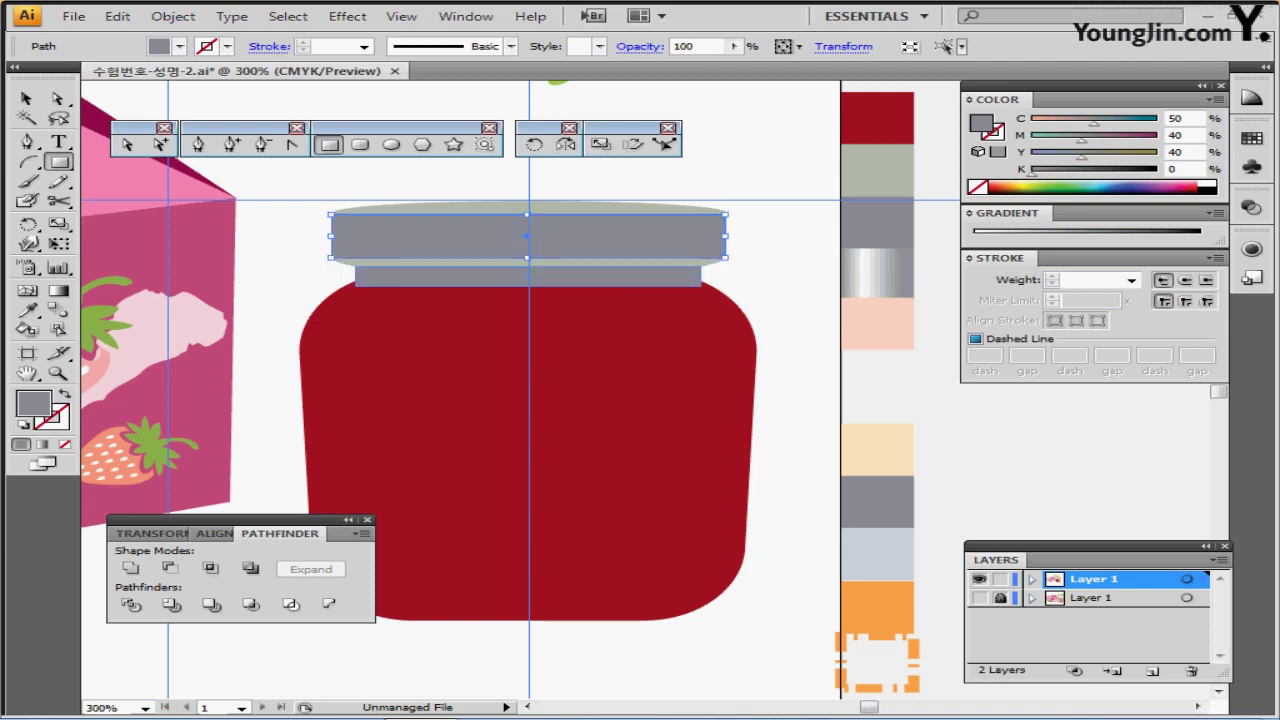
{"action": "key", "text": "ctrl+s"}
- Fill the lid rectangle with the metallic linear gradient swatch, expand the gradient settings and check the colour and location of each stop
{"action": "key", "text": "i"}
{"action": "left_click", "coordinate": [877, 272]}
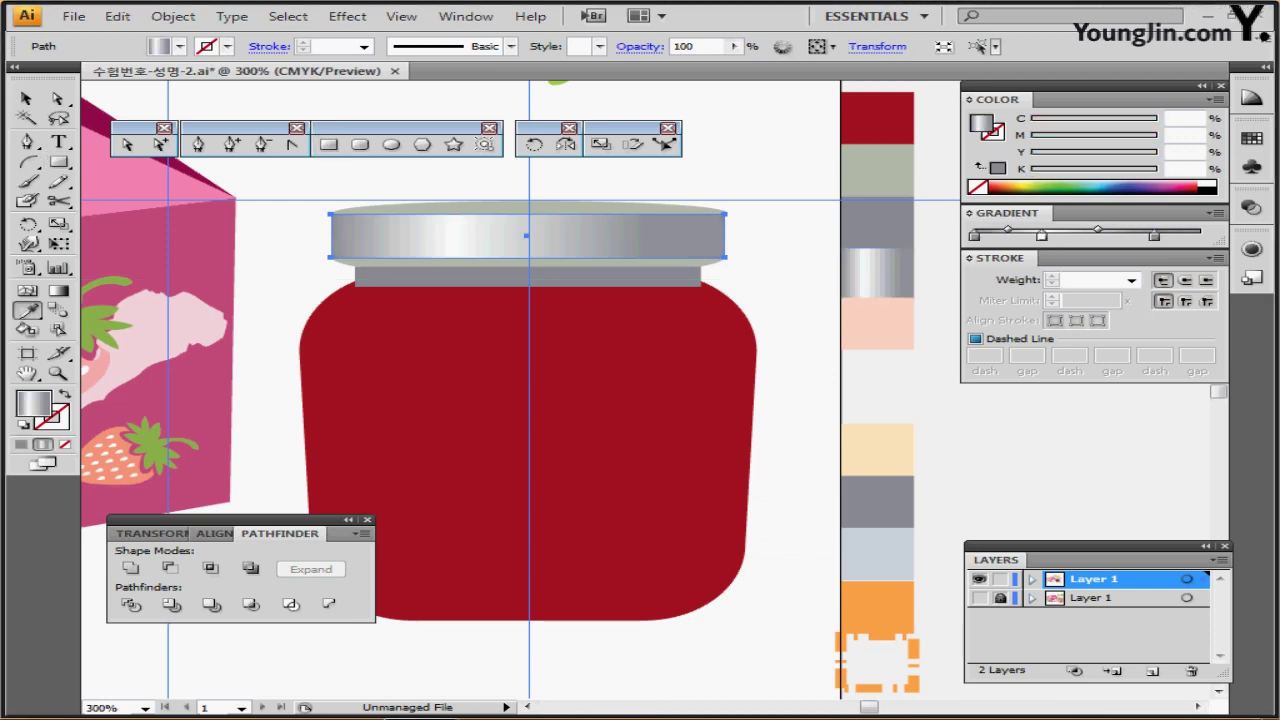
{"action": "left_click", "coordinate": [969, 213]}
{"action": "left_click", "coordinate": [969, 213]}
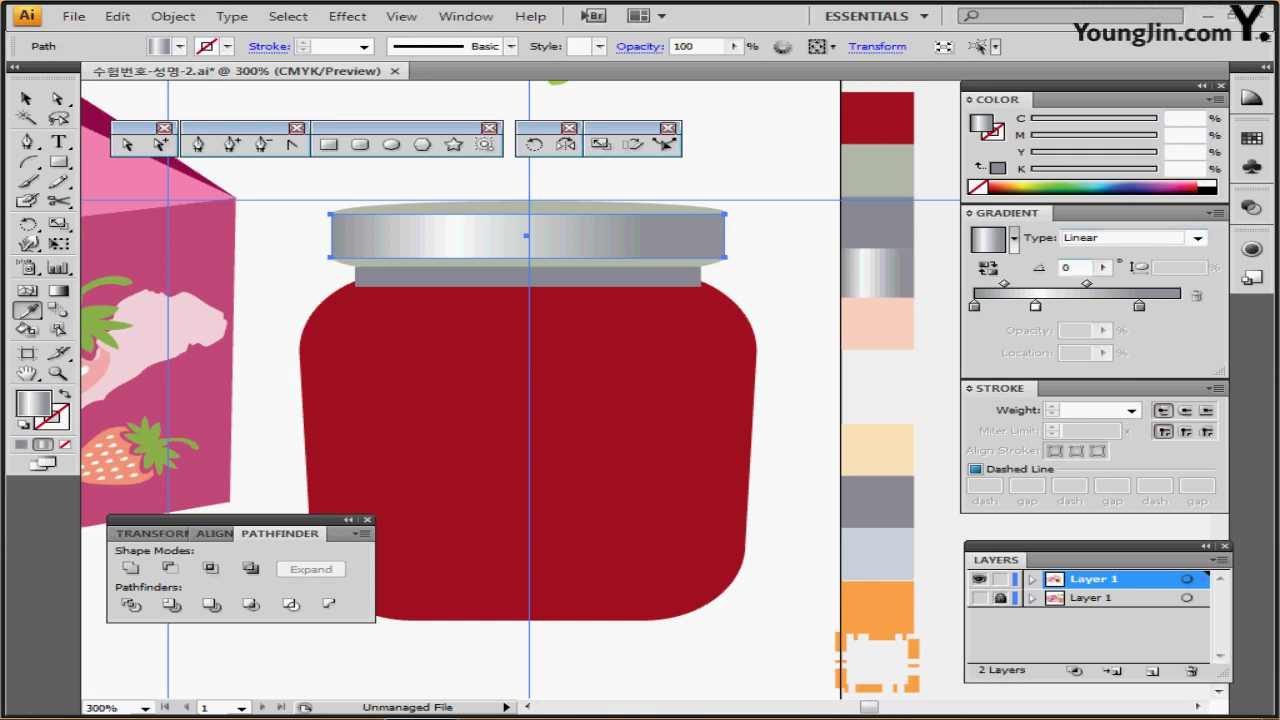
{"action": "left_click", "coordinate": [974, 306]}
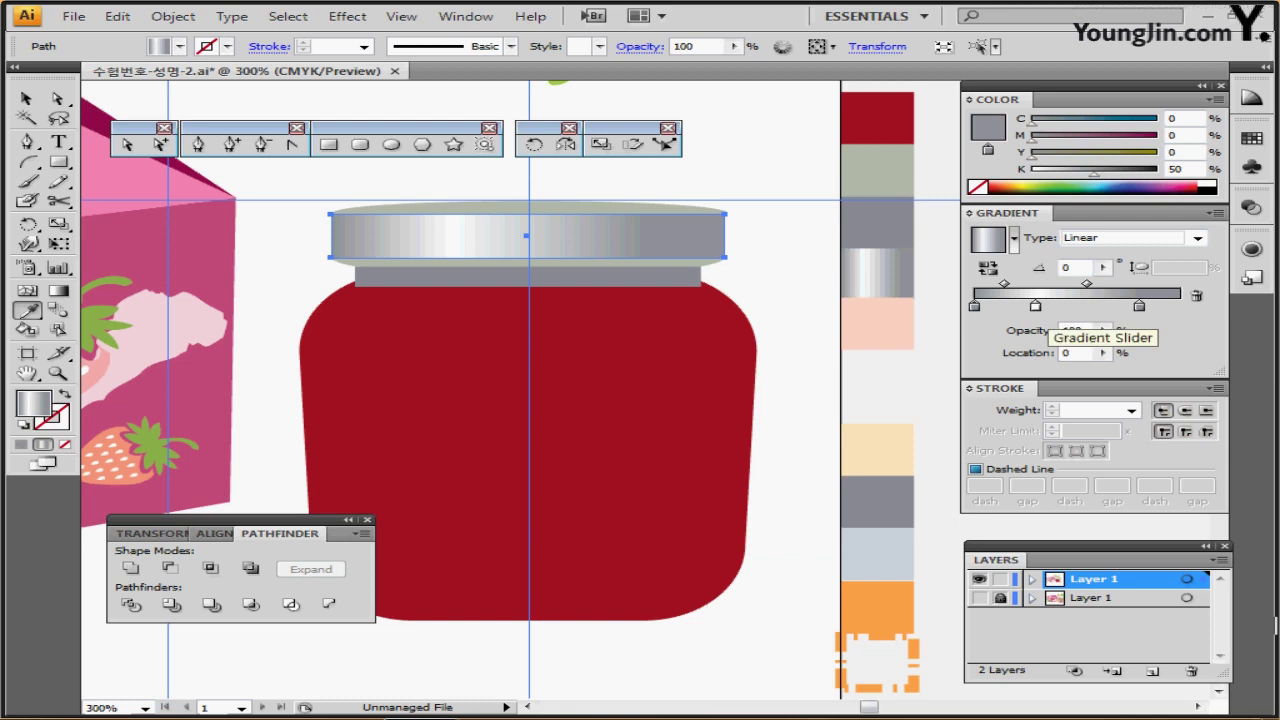
{"action": "left_click", "coordinate": [1035, 305]}
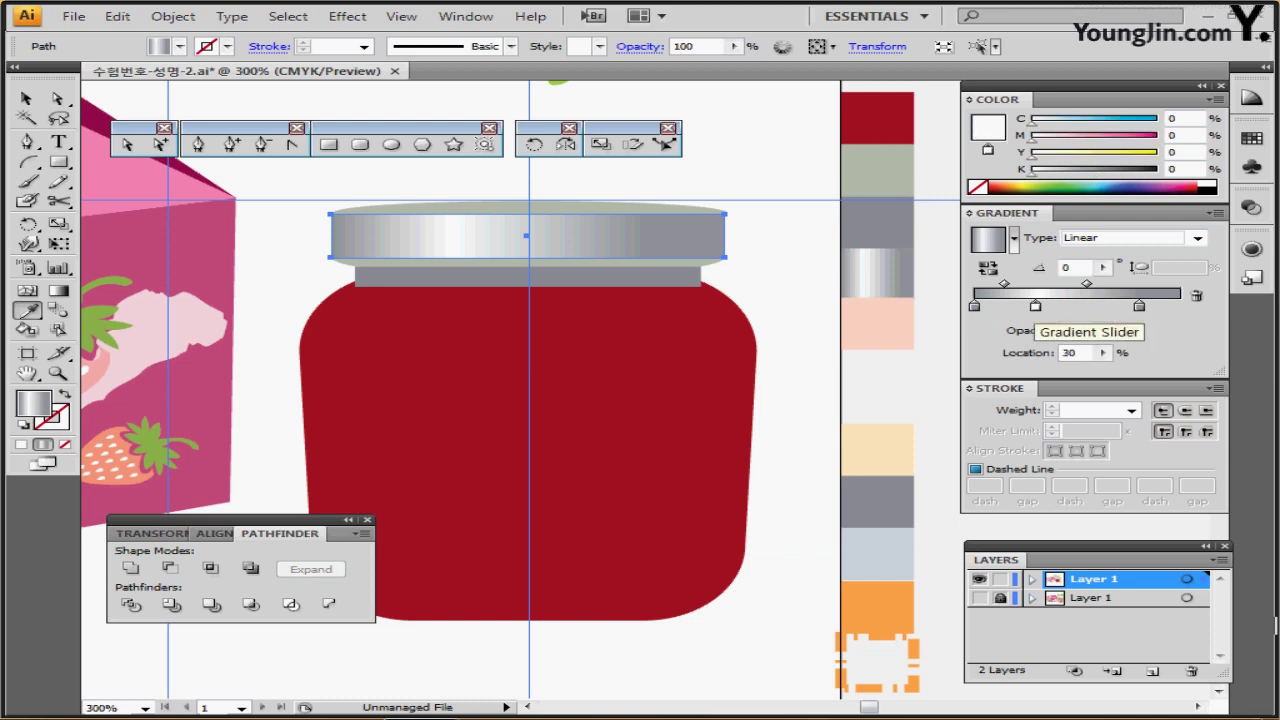
{"action": "left_click", "coordinate": [1139, 305]}
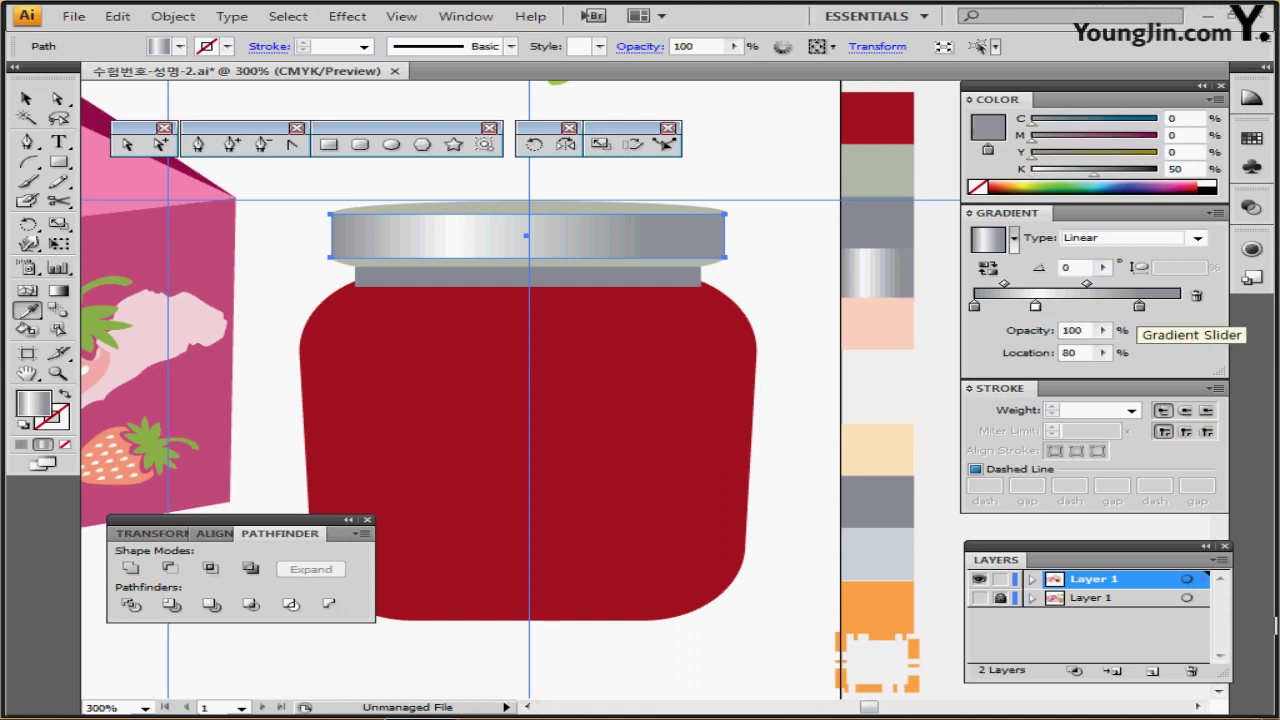
- Remove the gradient's last grey stop and replace it with a duplicate of the first K 50 stop at location 75.76%
{"action": "left_click_drag", "start_coordinate": [1139, 305], "coordinate": [1140, 345]}
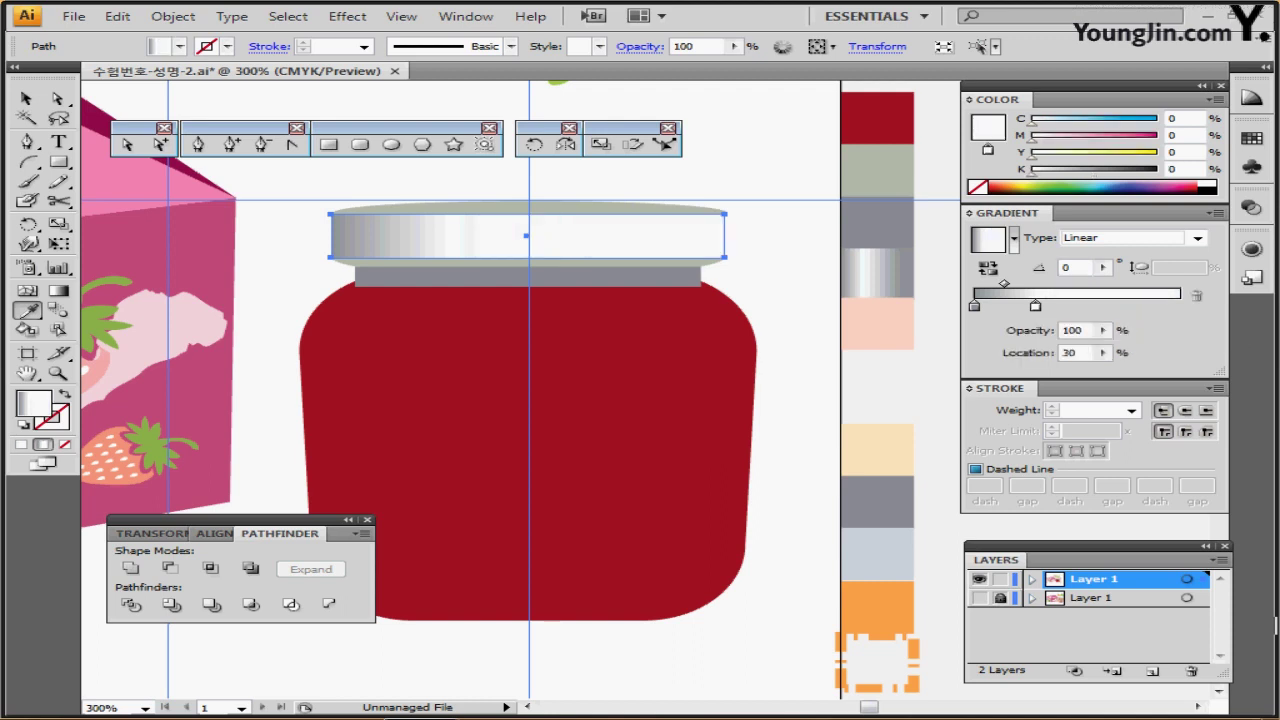
{"action": "left_click", "coordinate": [974, 305]}
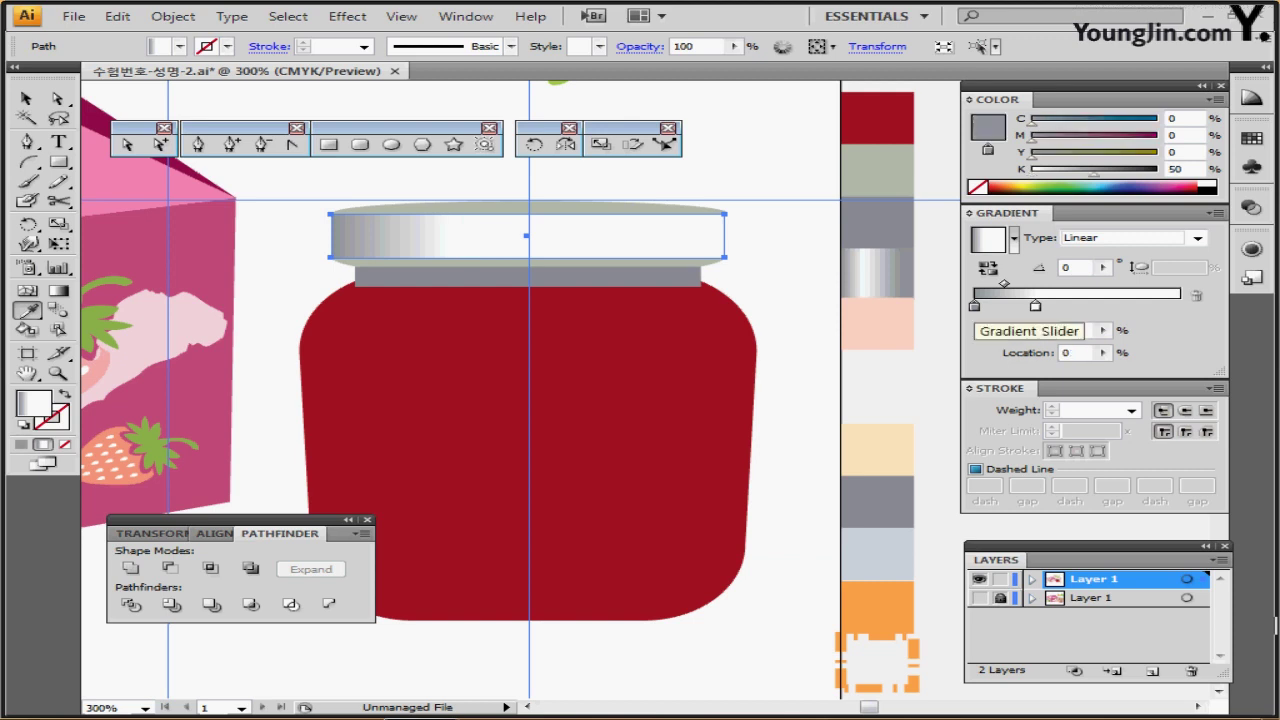
{"action": "left_click_drag", "start_coordinate": [974, 306], "coordinate": [1130, 305]}
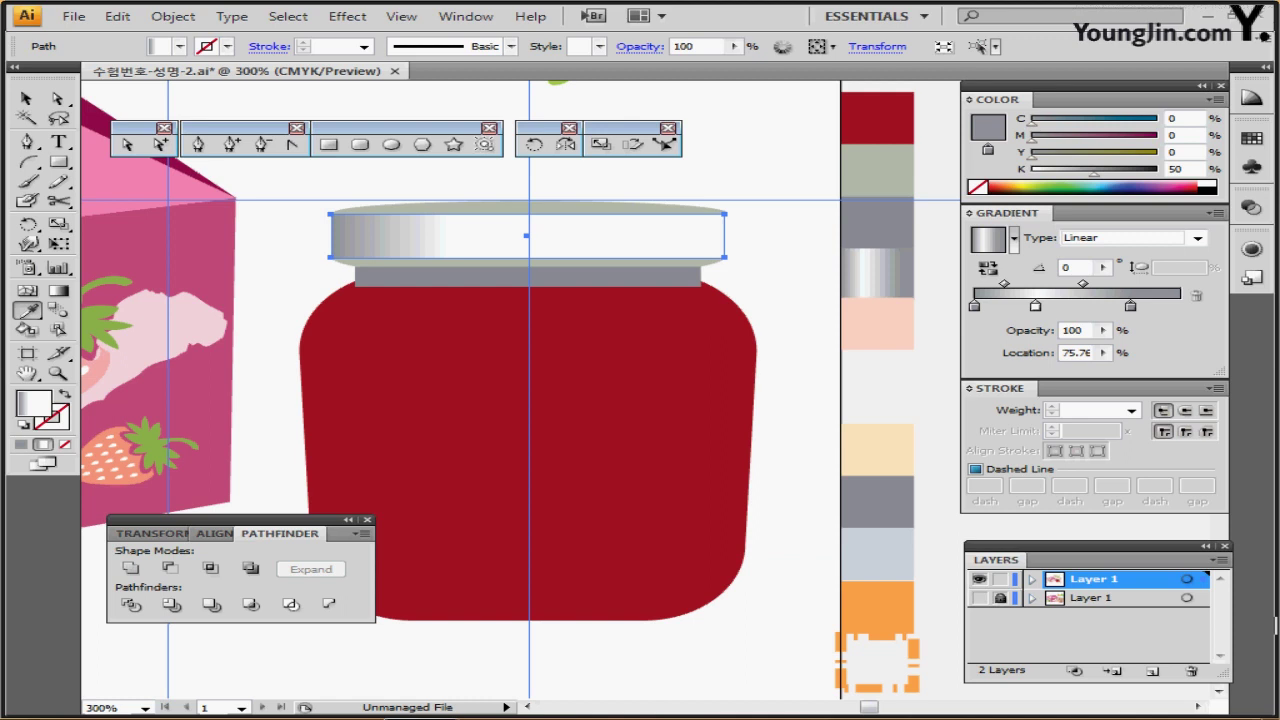
- Set the location of the metallic gradient's last grey stop to 80% on the lid rectangle
{"action": "left_click", "coordinate": [1139, 306]}
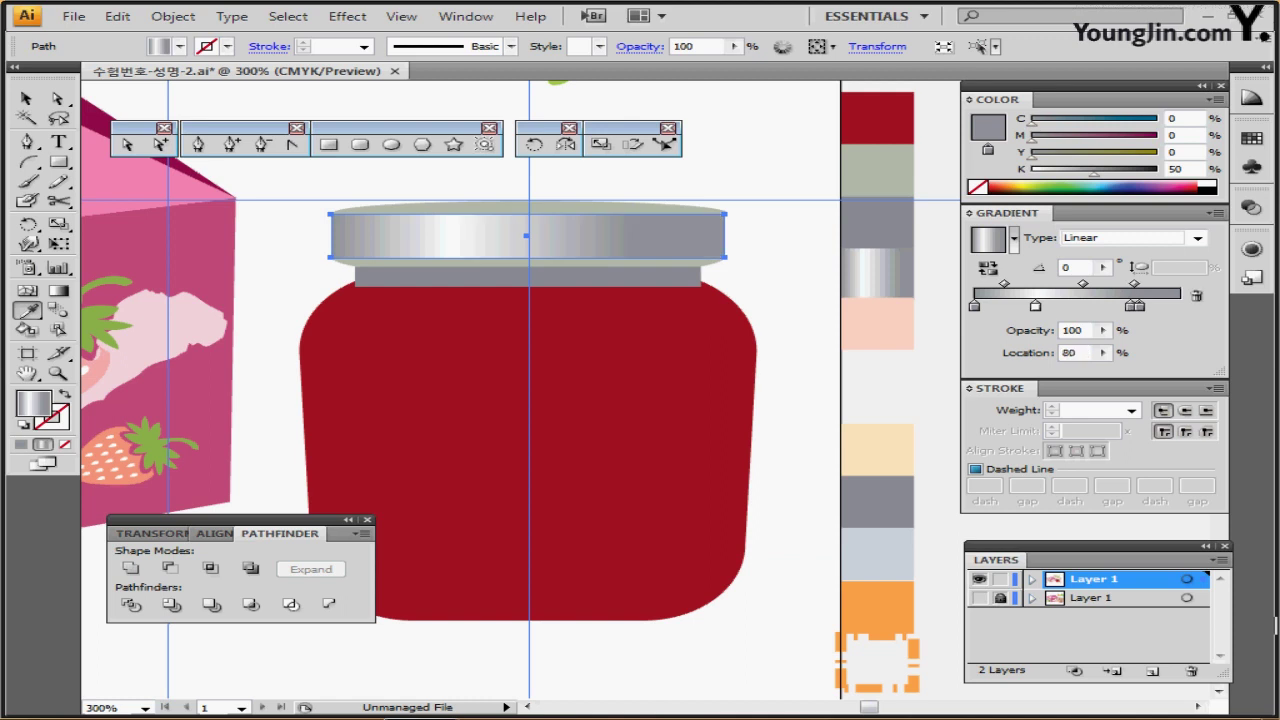
{"action": "key", "text": "ctrl+z"}
{"action": "double_click", "coordinate": [1076, 353]}
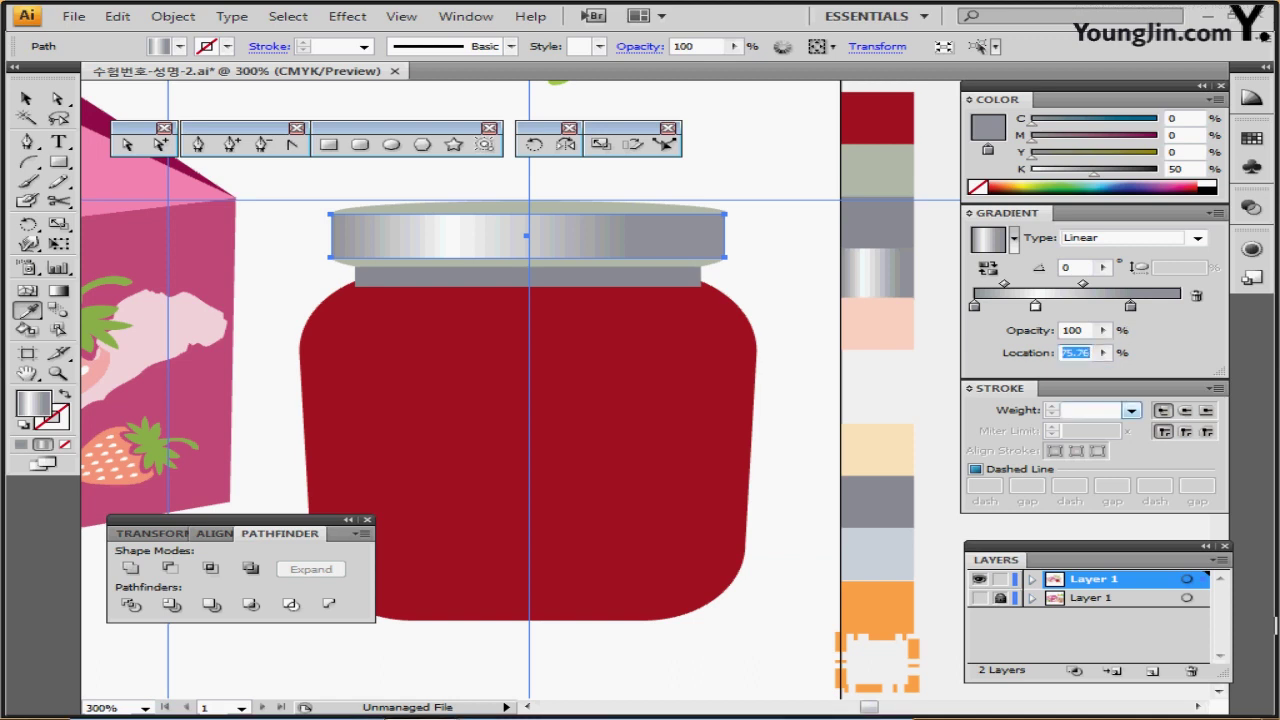
{"action": "type", "text": "80"}
{"action": "key", "text": "Return"}
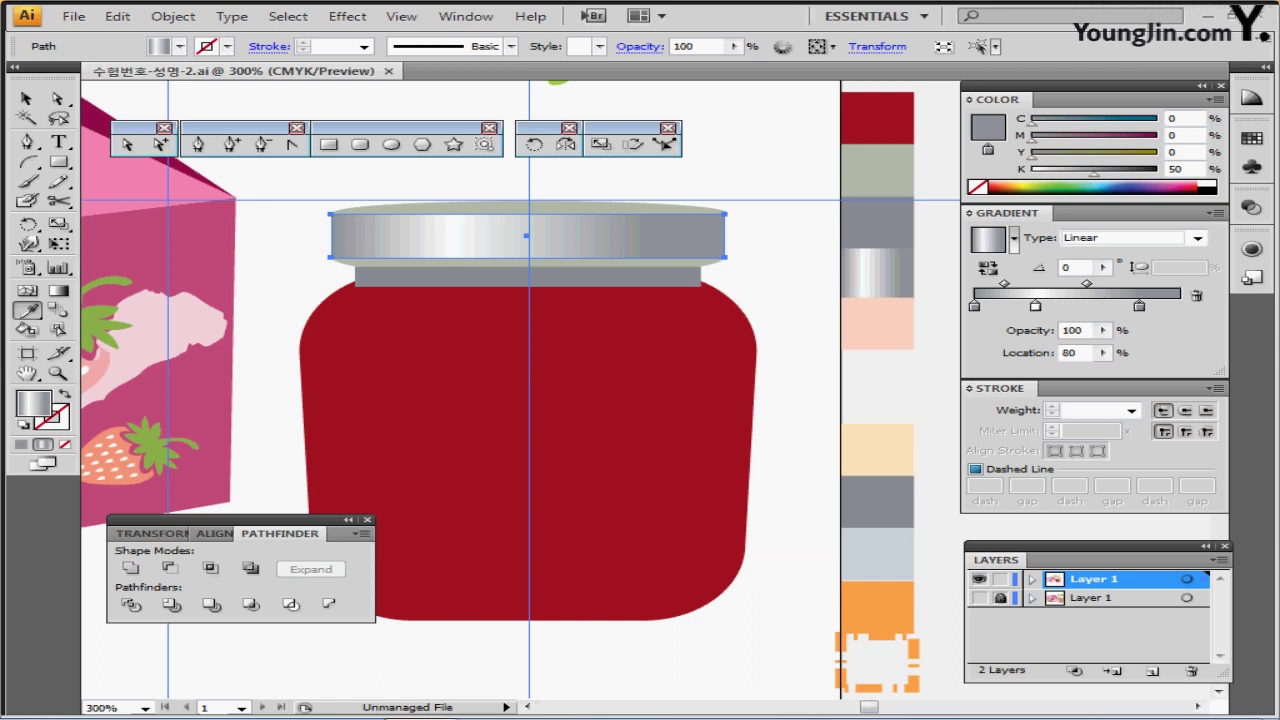
- Show the reference layer in outline view and check the lid and neck rectangles against its outlines
{"action": "key", "text": "ctrl+minus"}
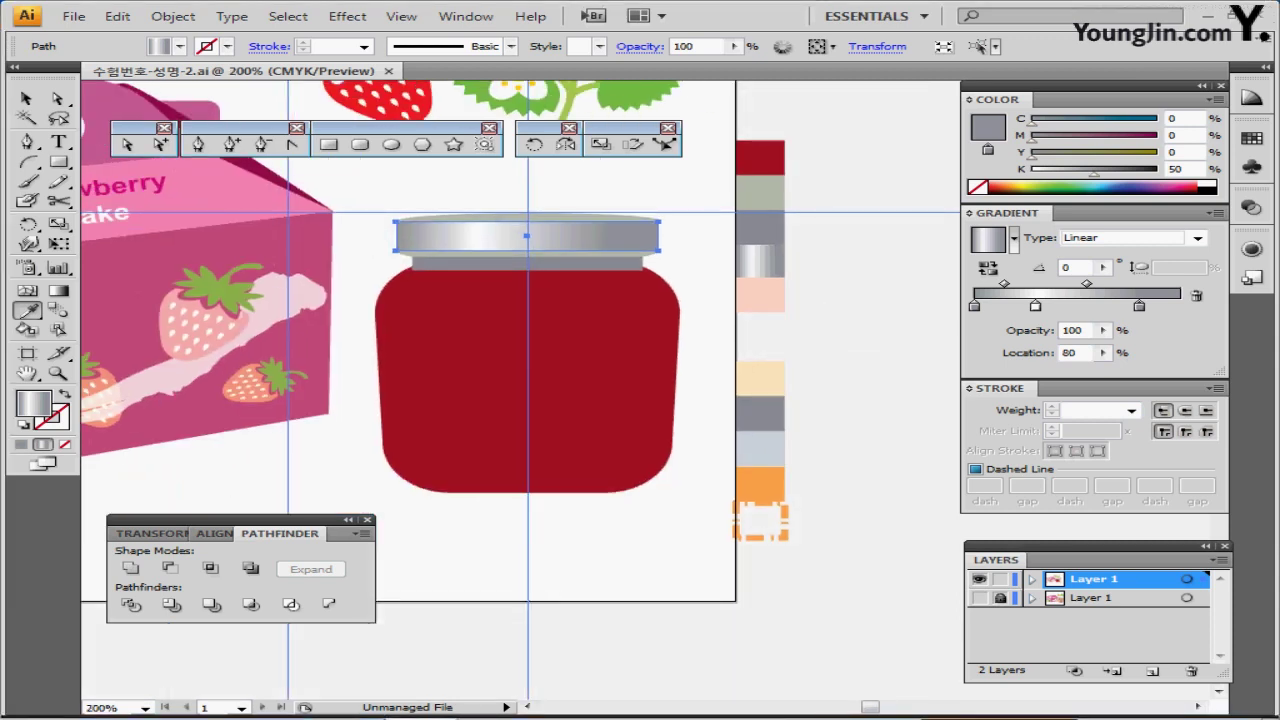
{"action": "left_click", "coordinate": [1000, 598]}
{"action": "left_click", "coordinate": [980, 598]}
{"action": "key", "text": "ctrl+y"}
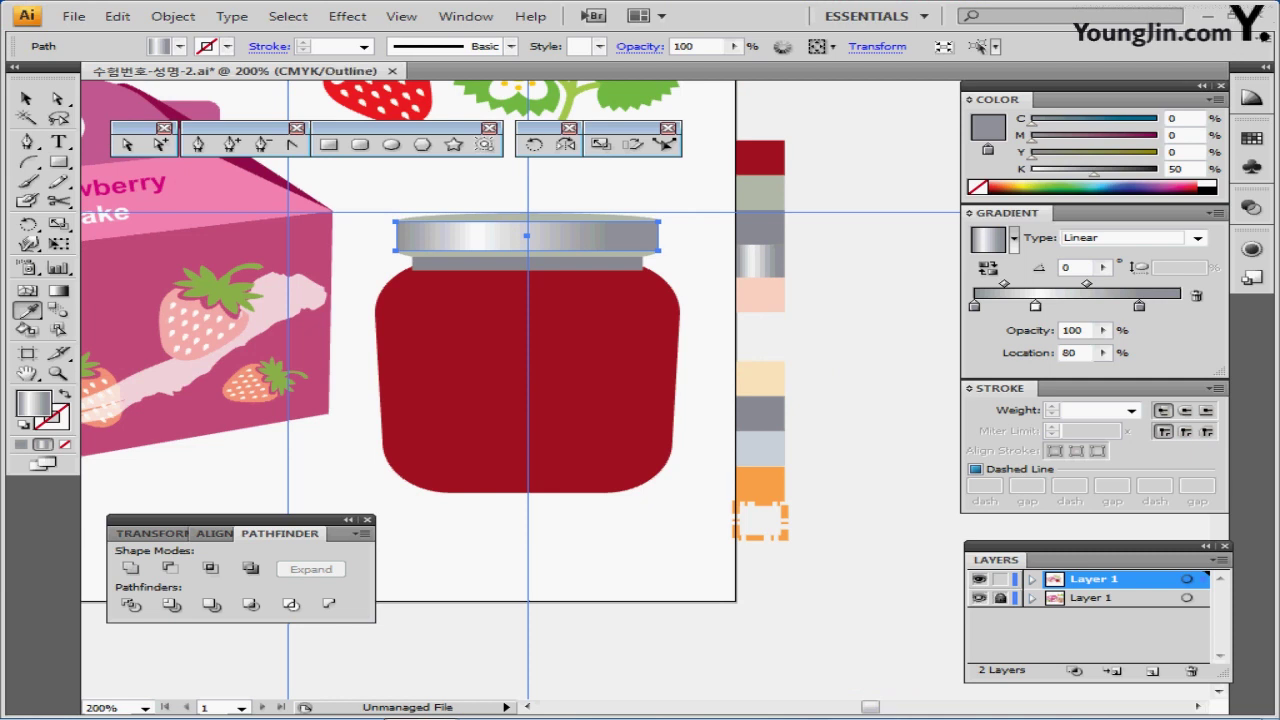
{"action": "left_click", "coordinate": [586, 324], "text": "ctrl"}
{"action": "left_click", "coordinate": [575, 326], "text": "ctrl"}
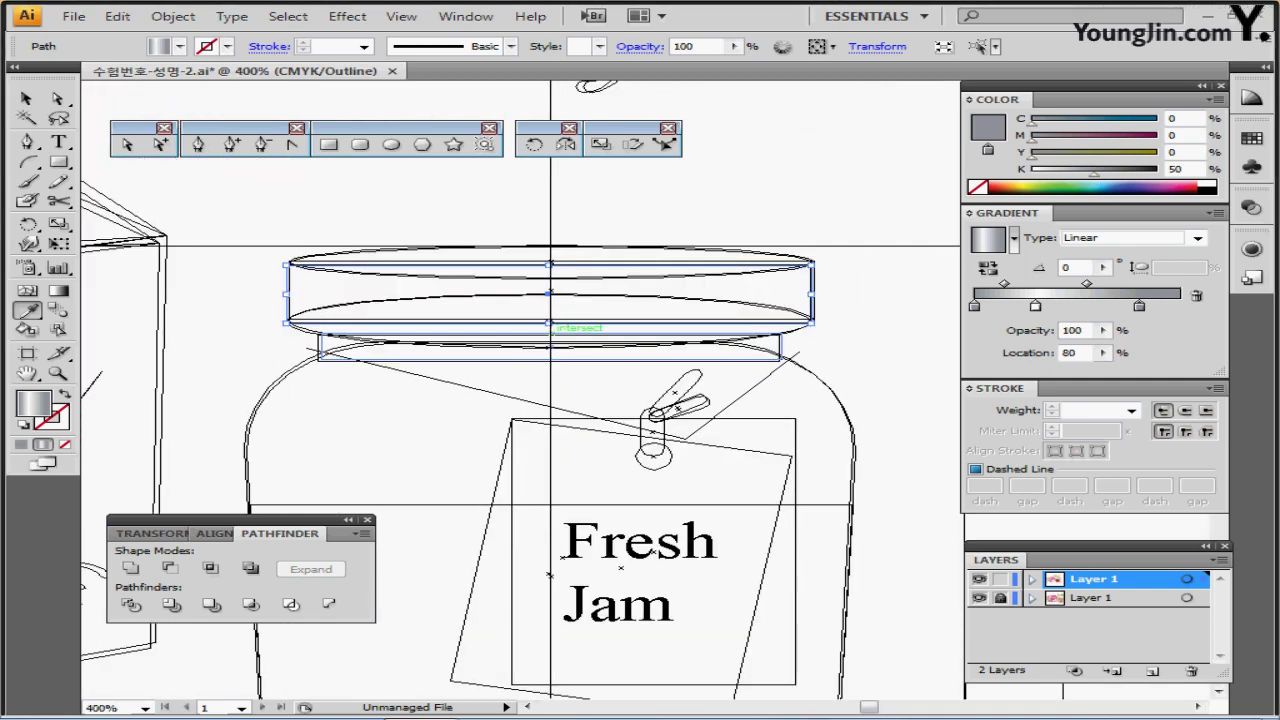
{"action": "left_click", "coordinate": [560, 361], "text": "ctrl"}
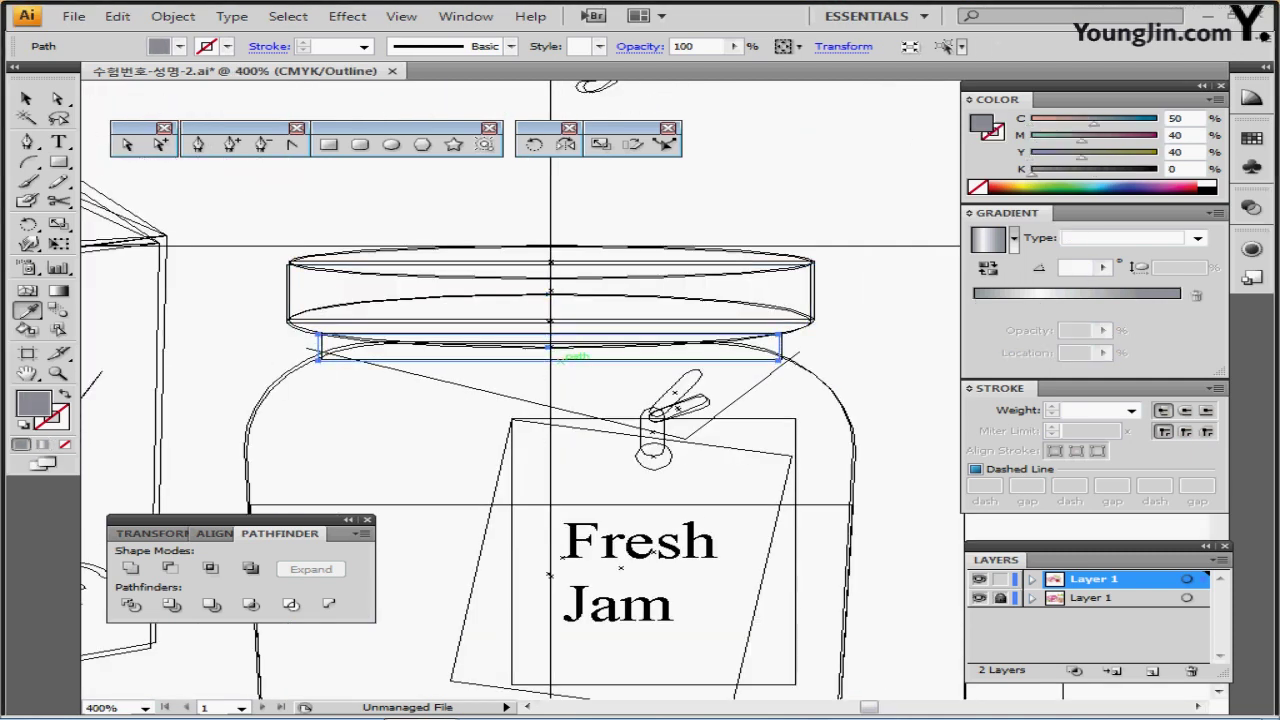
{"action": "key", "text": "a"}
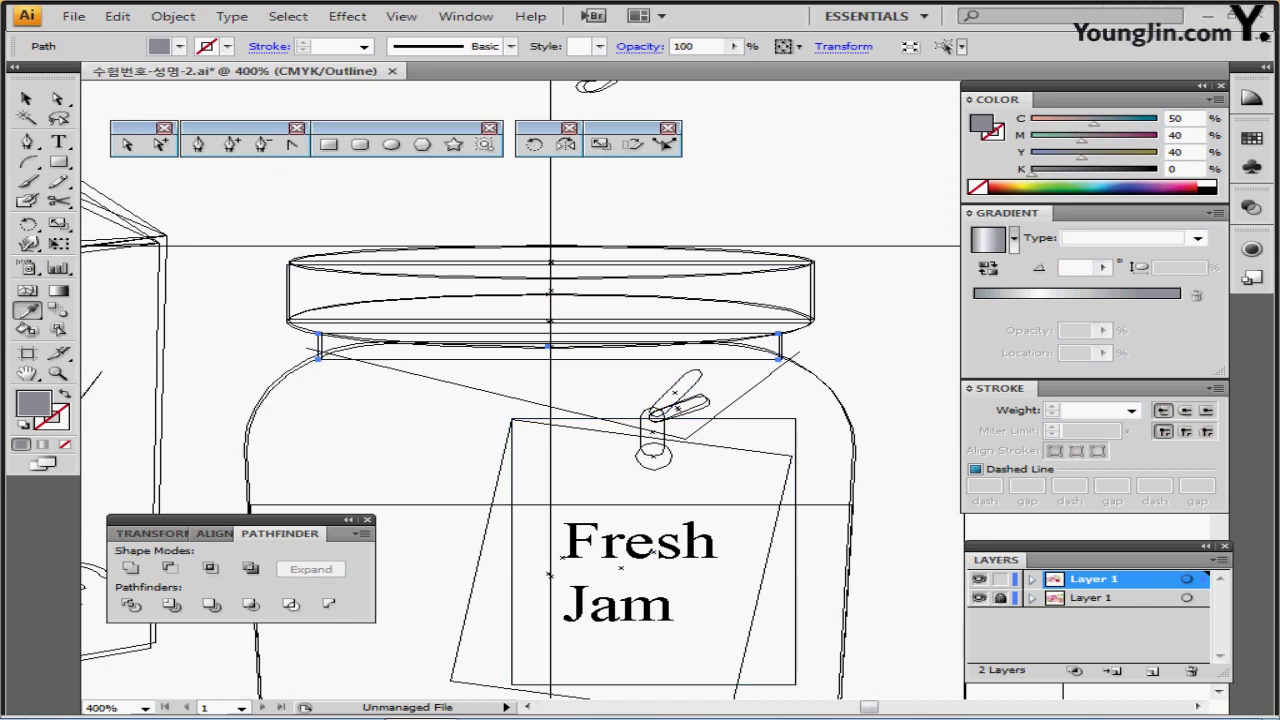
- Hide the reference layer, return to the colour preview with nothing selected, and save the file
{"action": "left_click", "coordinate": [980, 598]}
{"action": "key", "text": "ctrl+y"}
{"action": "key", "text": "ctrl+shift+a"}
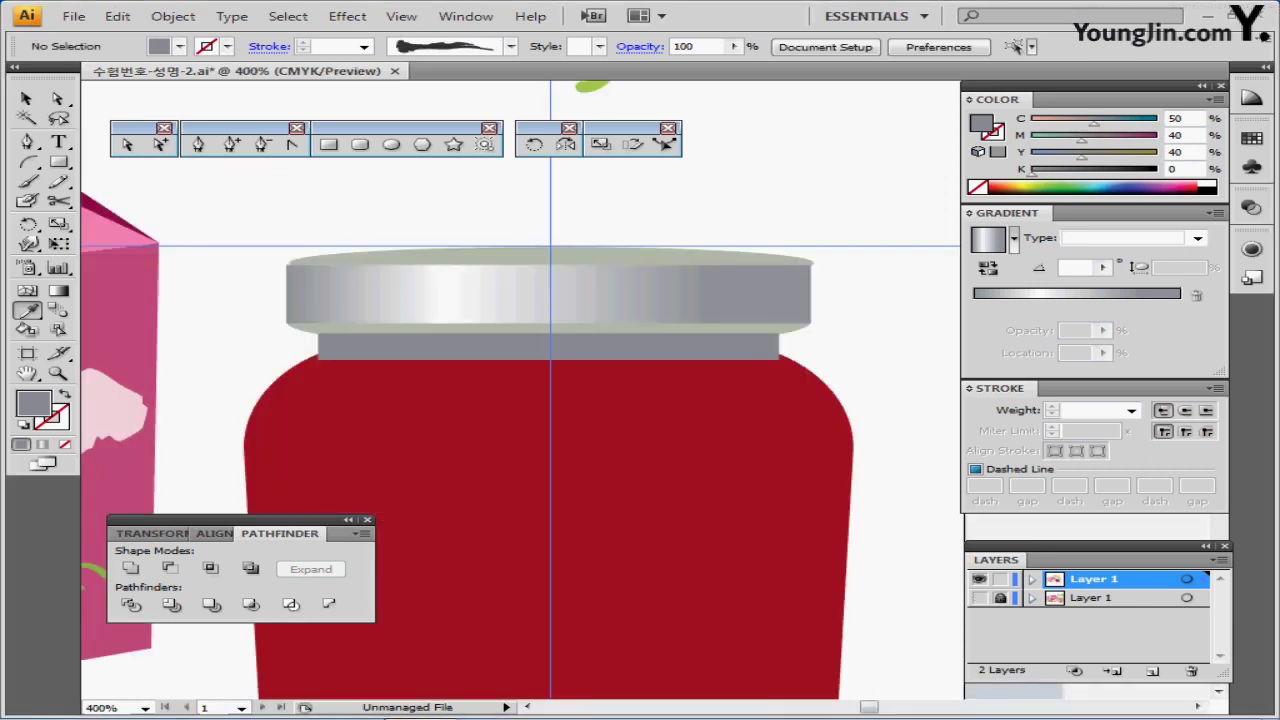
{"action": "key", "text": "ctrl+minus"}
{"action": "key", "text": "ctrl+minus"}
{"action": "key", "text": "ctrl+s"}
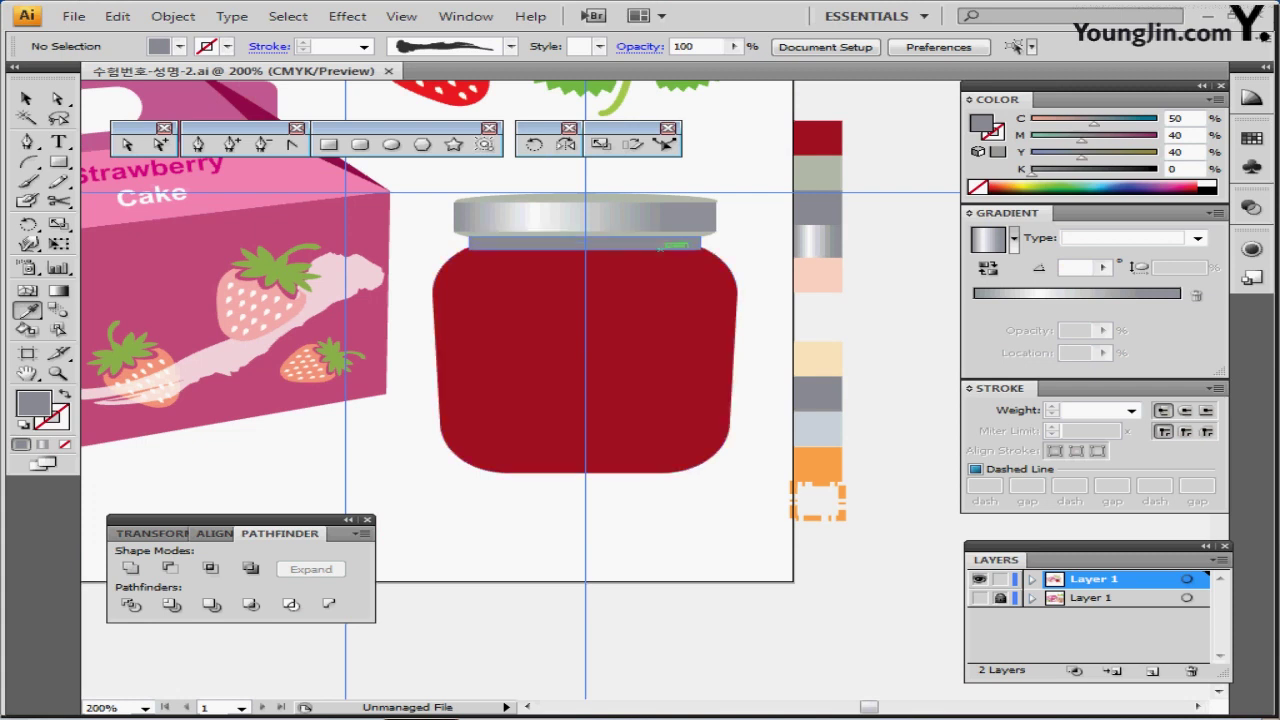
- Draw a 48 mm by 21 mm rectangle centred on the vertical guide across the jar body, with the default white fill and black stroke
{"action": "left_click", "coordinate": [328, 144]}
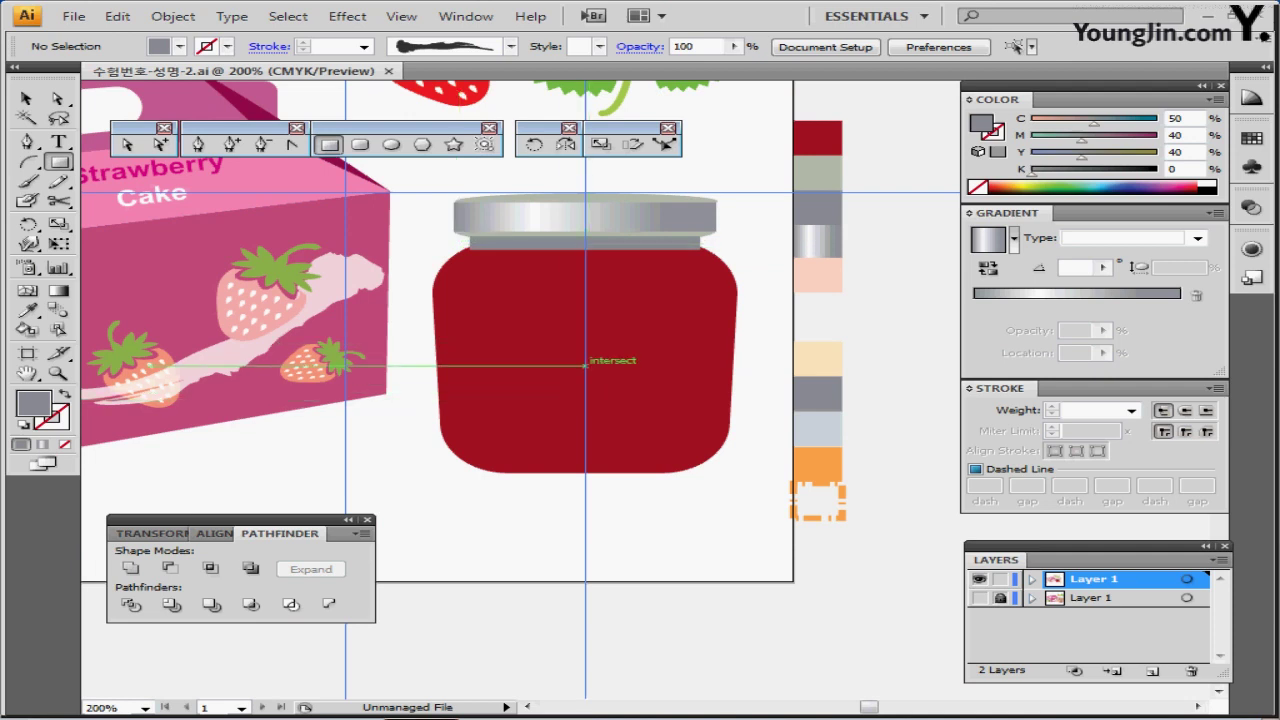
{"action": "left_click", "coordinate": [585, 366]}
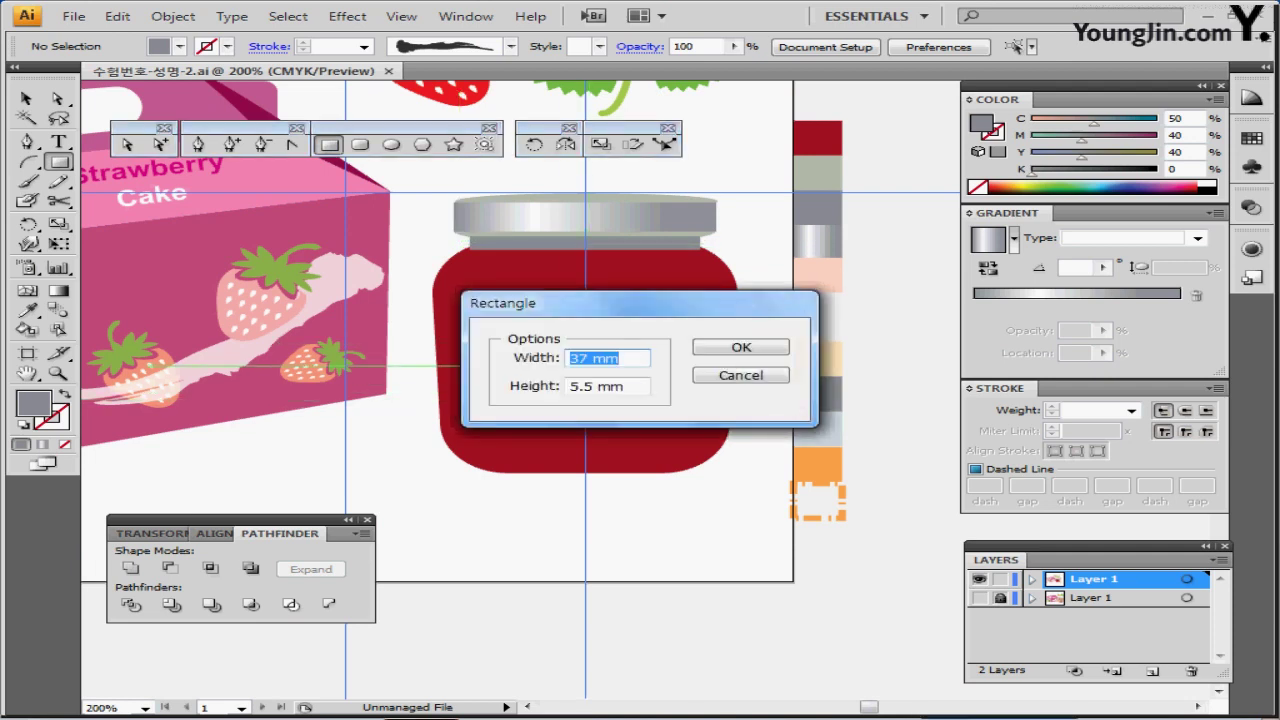
{"action": "type", "text": "48"}
{"action": "key", "text": "Tab"}
{"action": "type", "text": "21"}
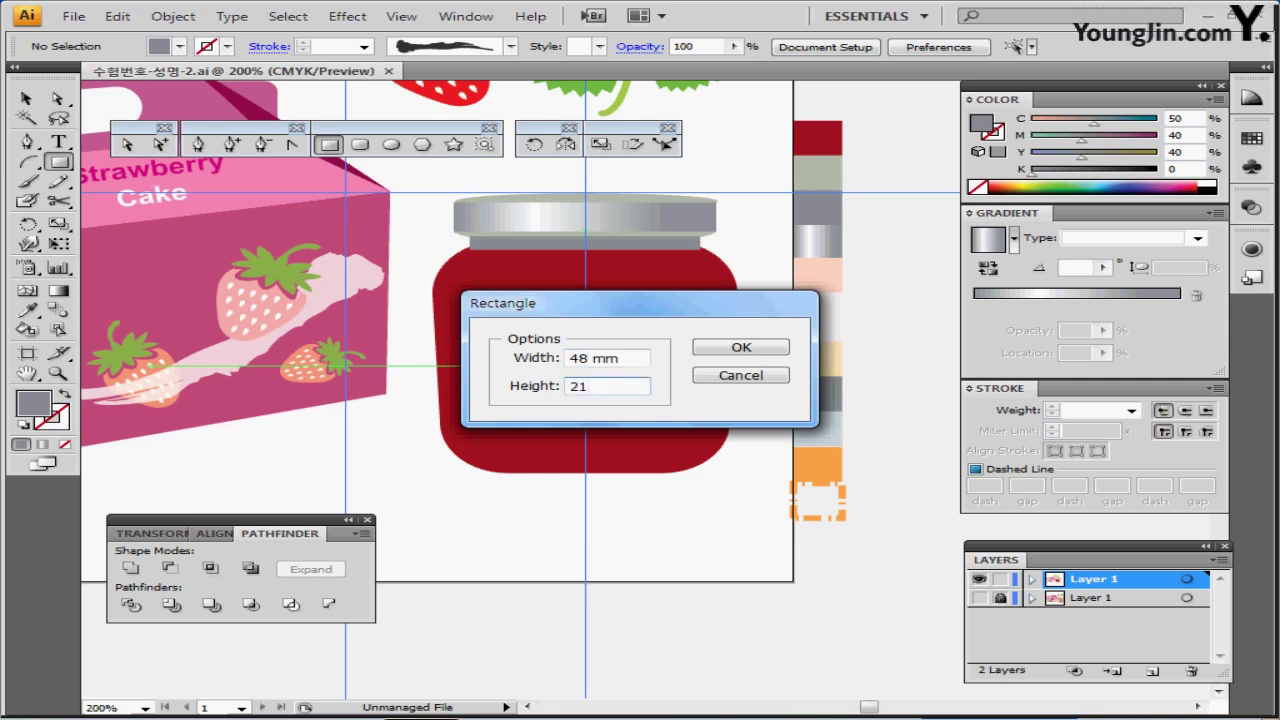
{"action": "key", "text": "Return"}
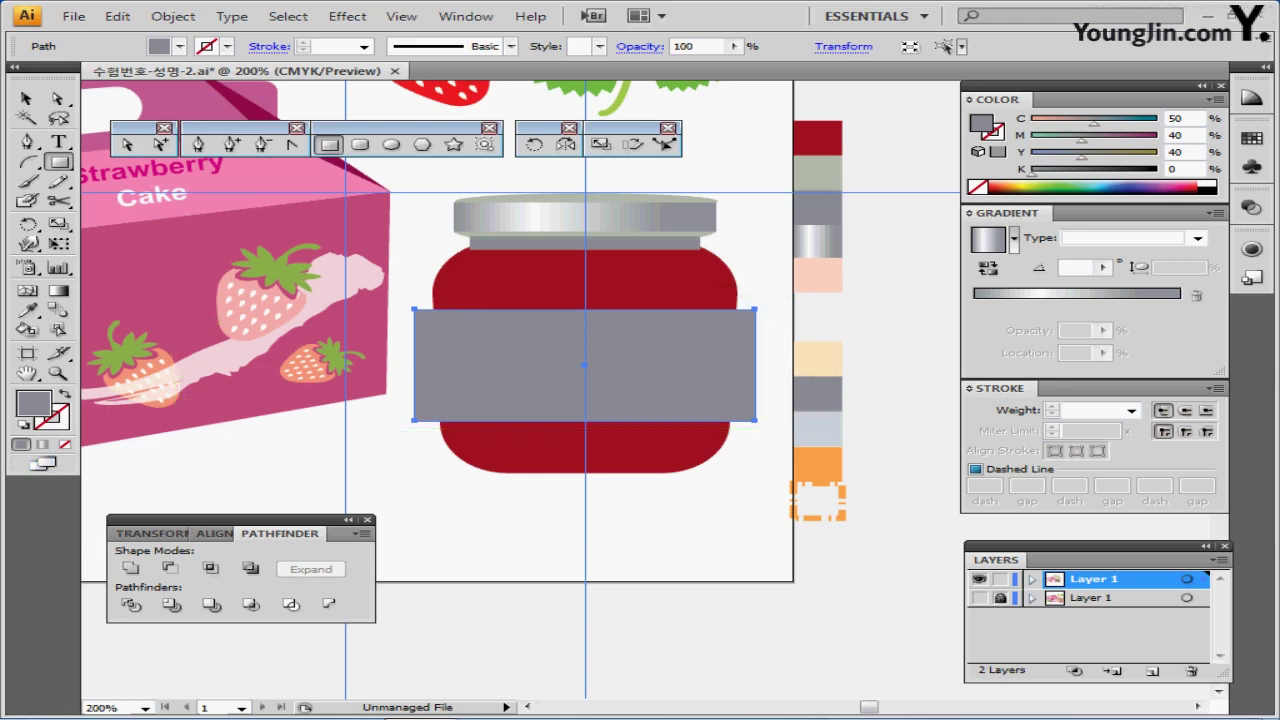
{"action": "key", "text": "d"}
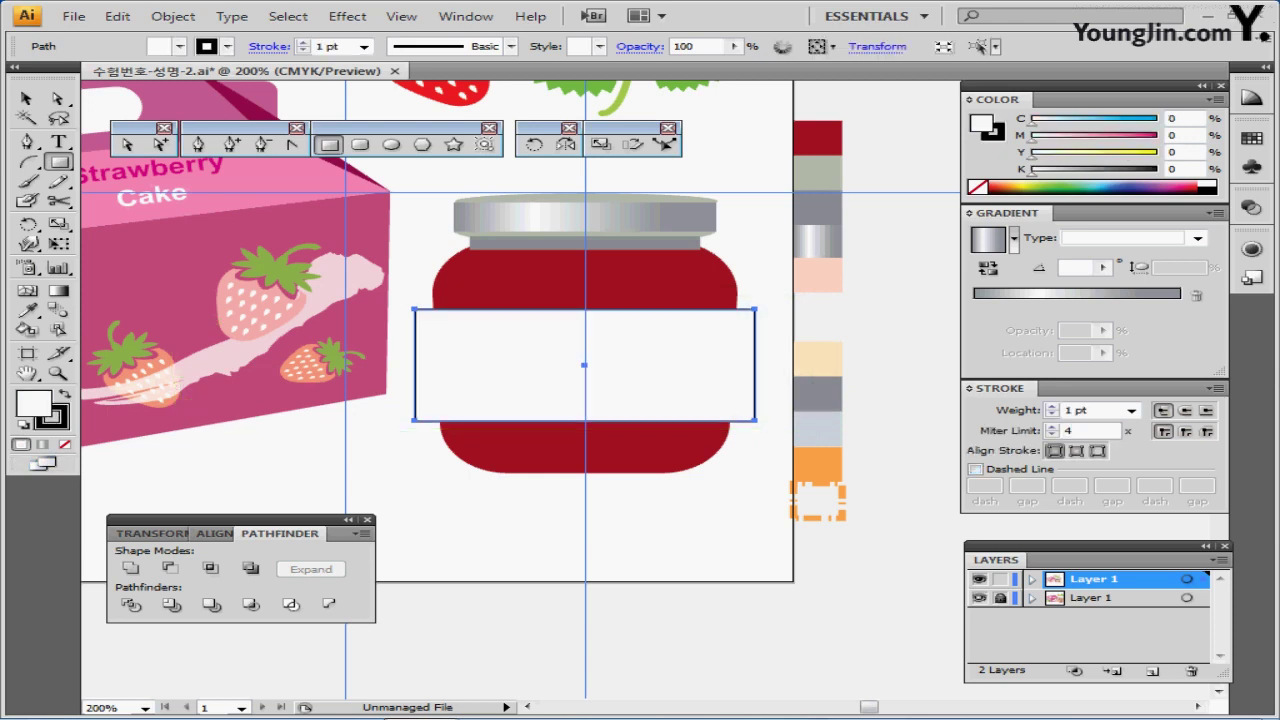
- Nudge the label rectangle down in outline view until it matches the reference label lines, return to the colour preview and save
{"action": "key", "text": "ctrl+y"}
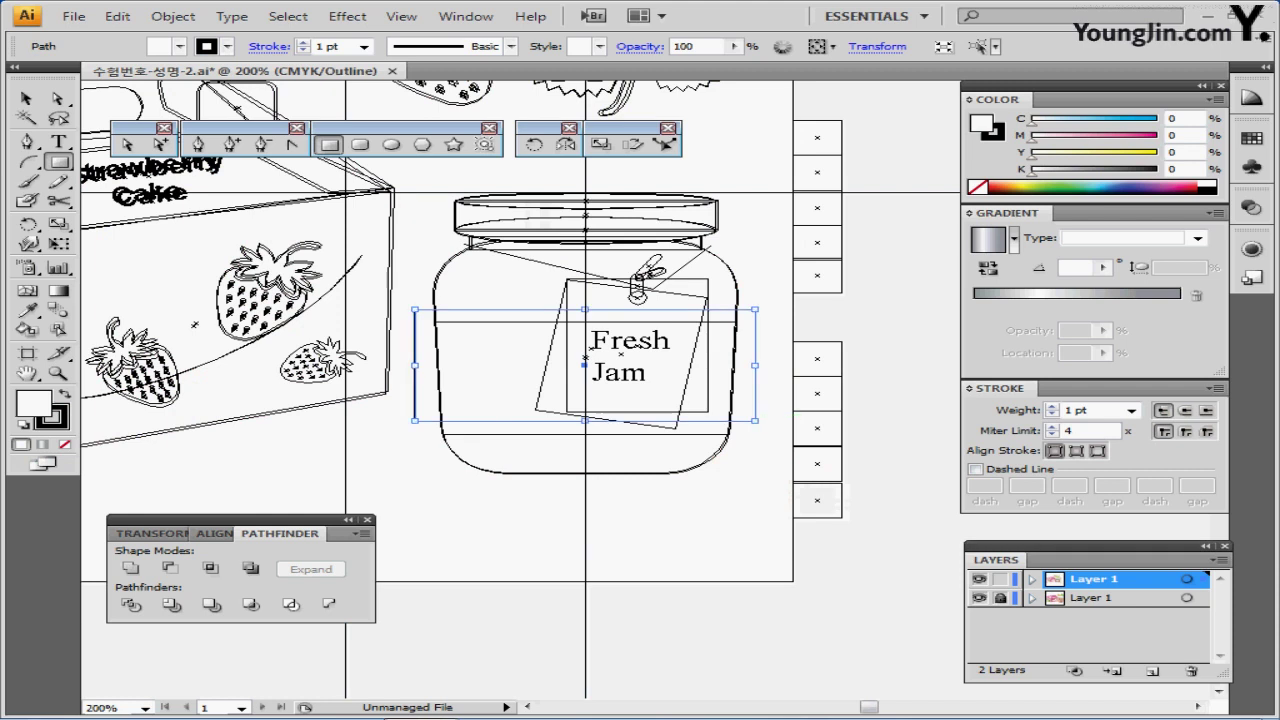
{"action": "key", "text": "Down"}
{"action": "key", "text": "Down"}
{"action": "key", "text": "Down"}
{"action": "key", "text": "Down"}
{"action": "key", "text": "Down"}
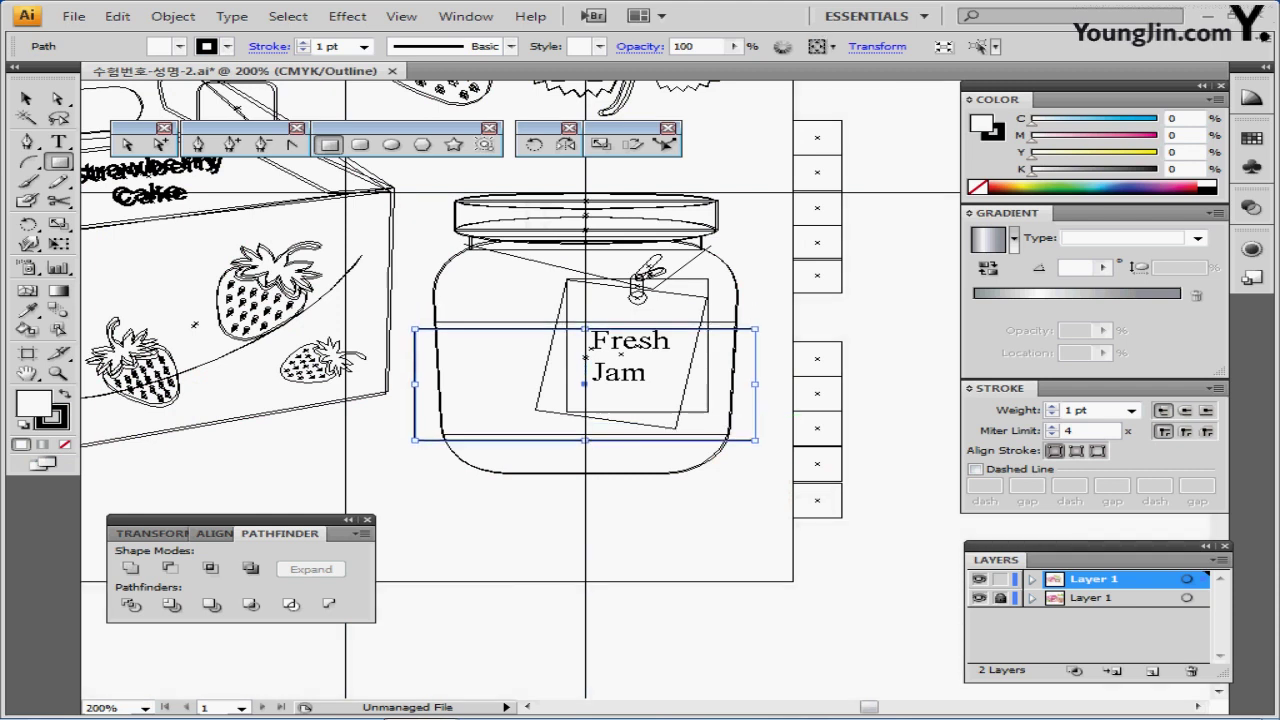
{"action": "key", "text": "Up"}
{"action": "key", "text": "Up"}
{"action": "key", "text": "Up"}
{"action": "key", "text": "Up"}
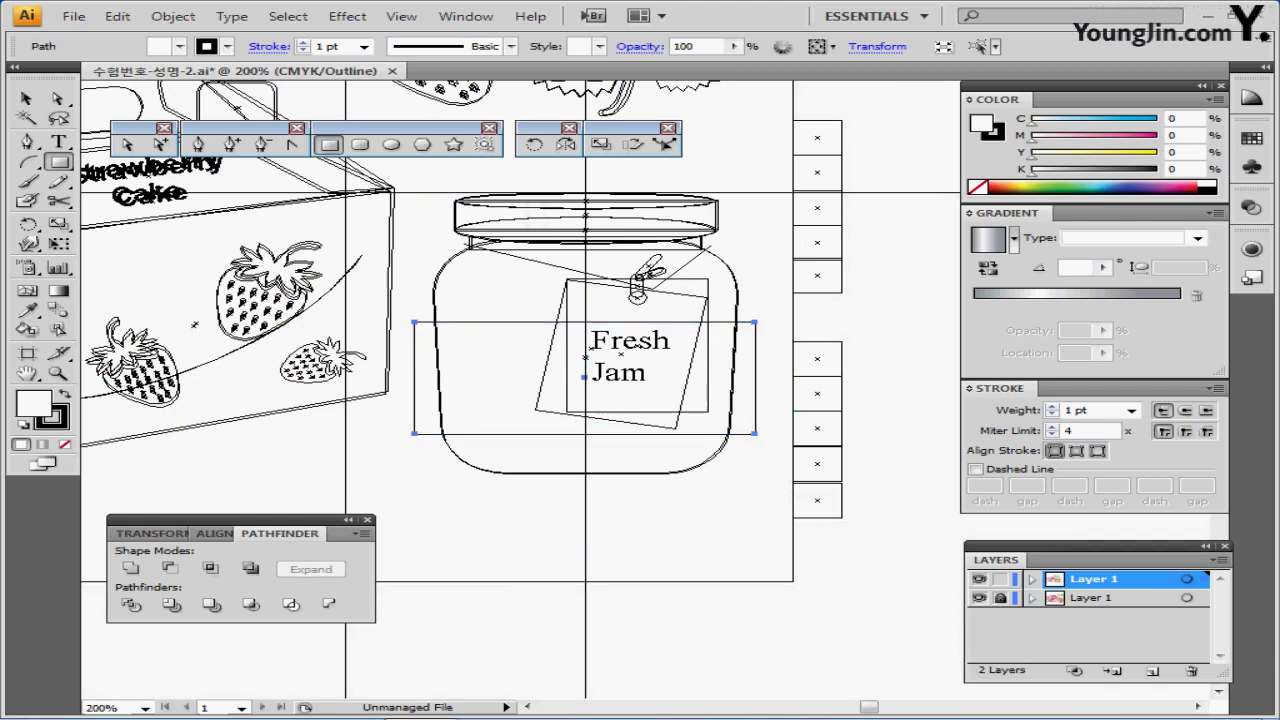
{"action": "key", "text": "ctrl+y"}
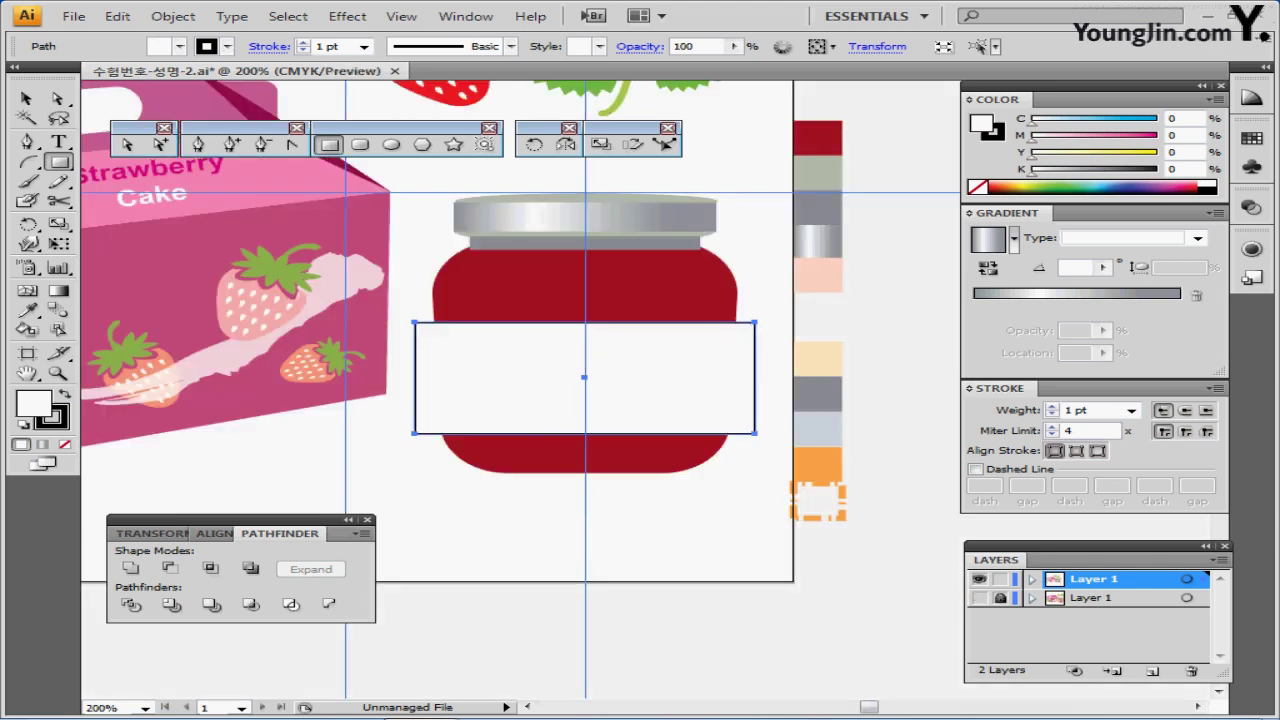
{"action": "key", "text": "ctrl+shift+a"}
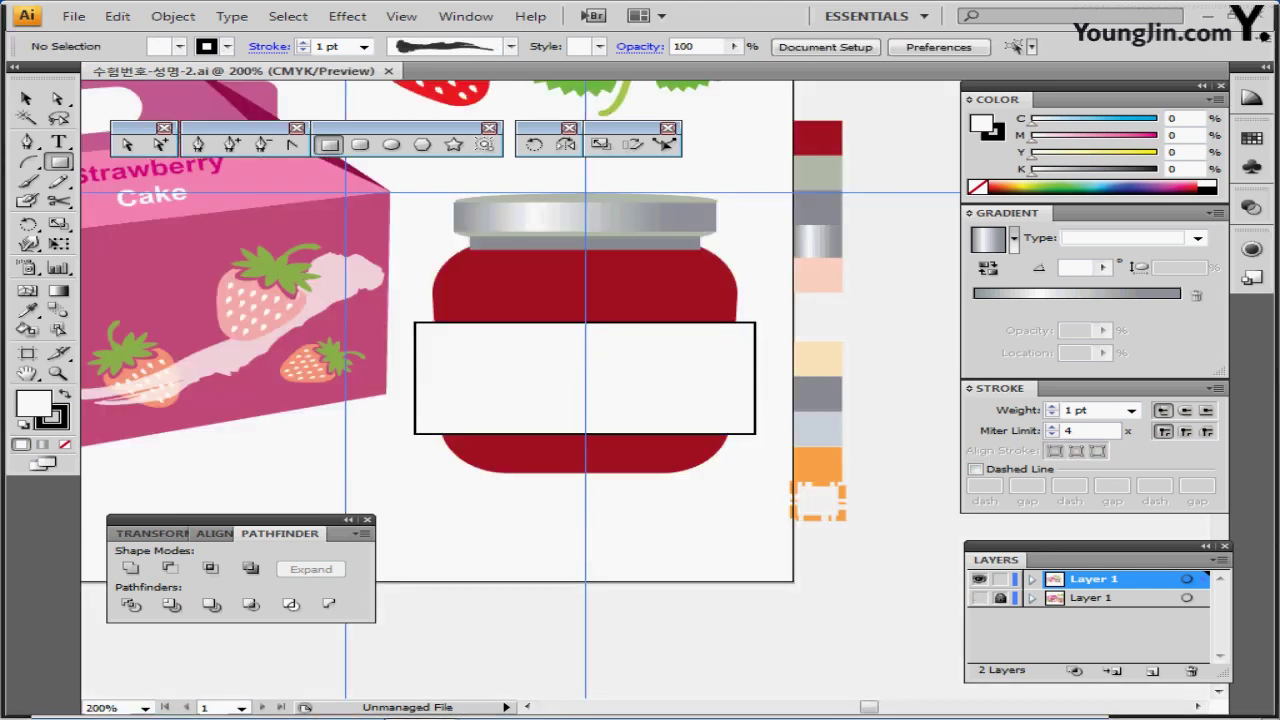
- Copy the red jar body in place in front and intersect the copy with the white rectangle to form the label
{"action": "left_click", "coordinate": [585, 378], "text": "ctrl"}
{"action": "left_click", "coordinate": [585, 290], "text": "ctrl"}
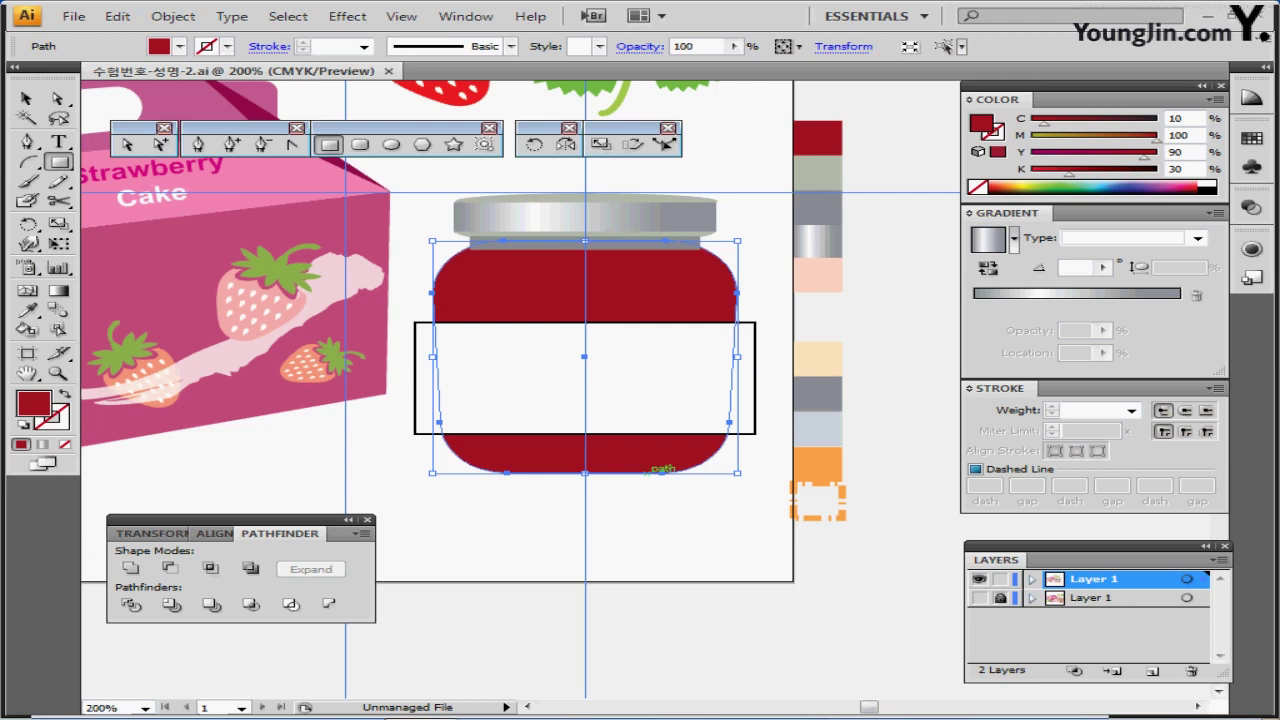
{"action": "key", "text": "ctrl+c"}
{"action": "key", "text": "ctrl+f"}
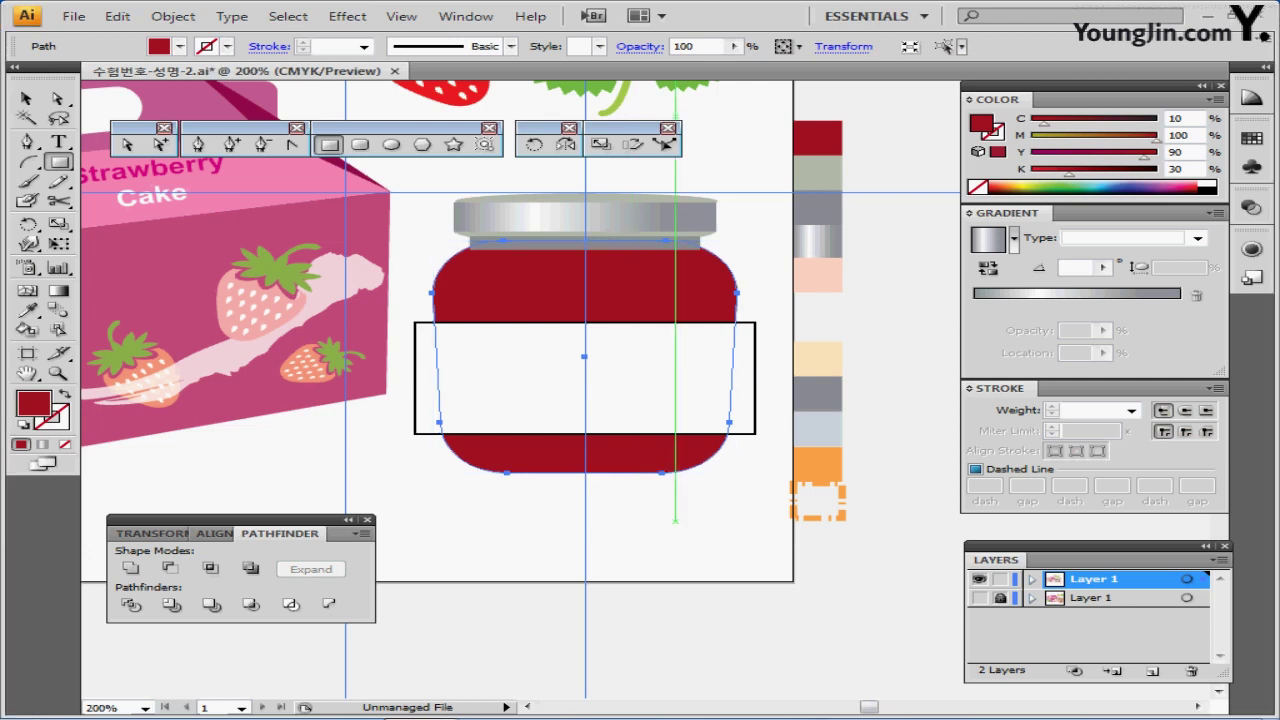
{"action": "key", "text": "v"}
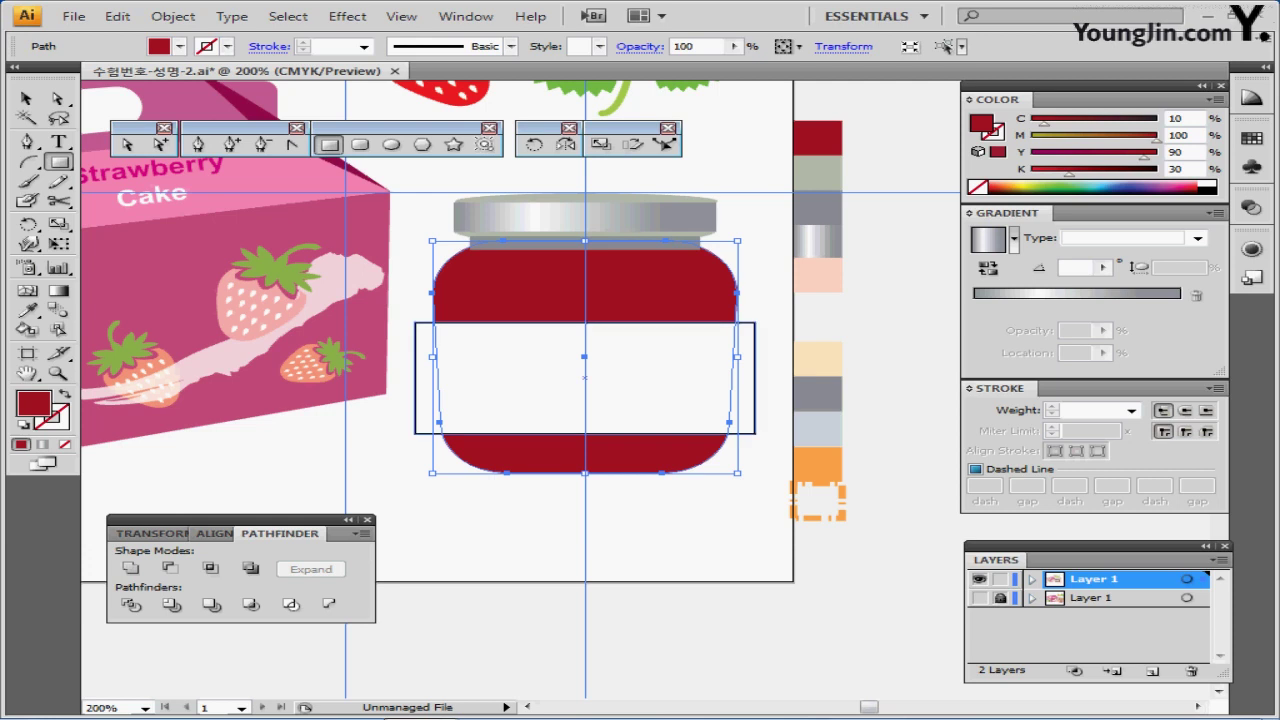
{"action": "left_click", "coordinate": [585, 378], "text": "ctrl+shift"}
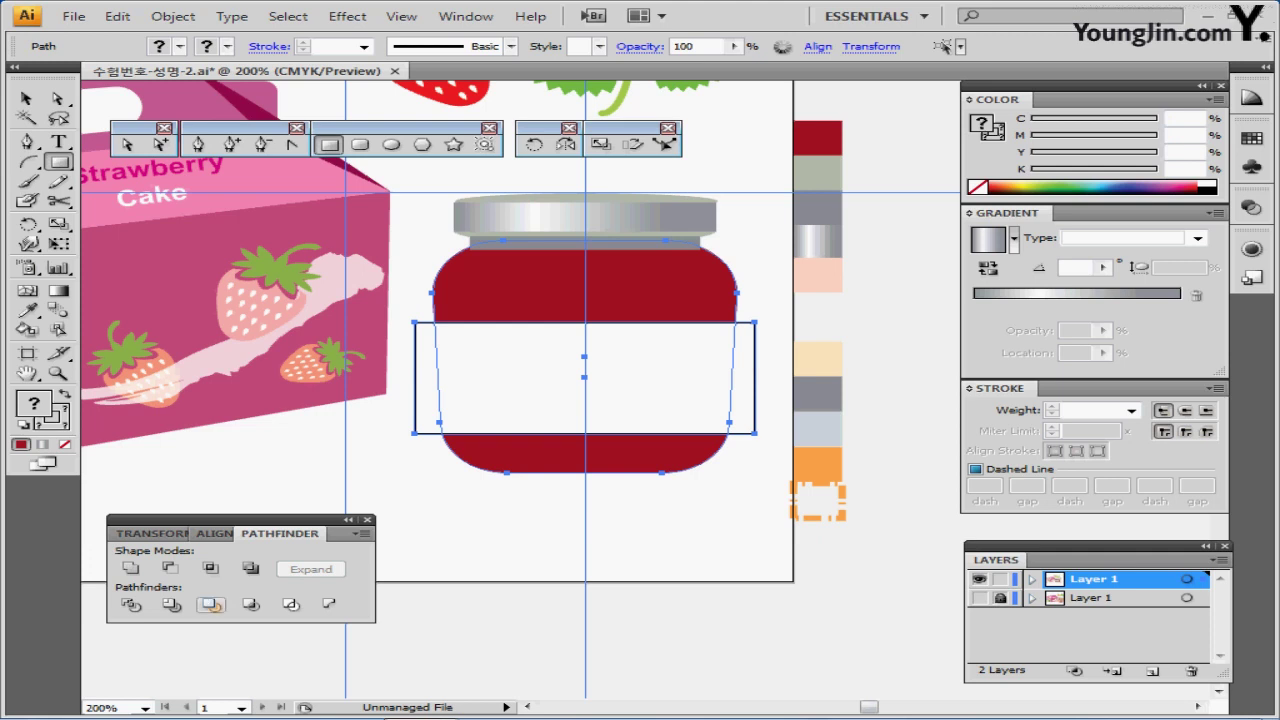
{"action": "left_click", "coordinate": [209, 568]}
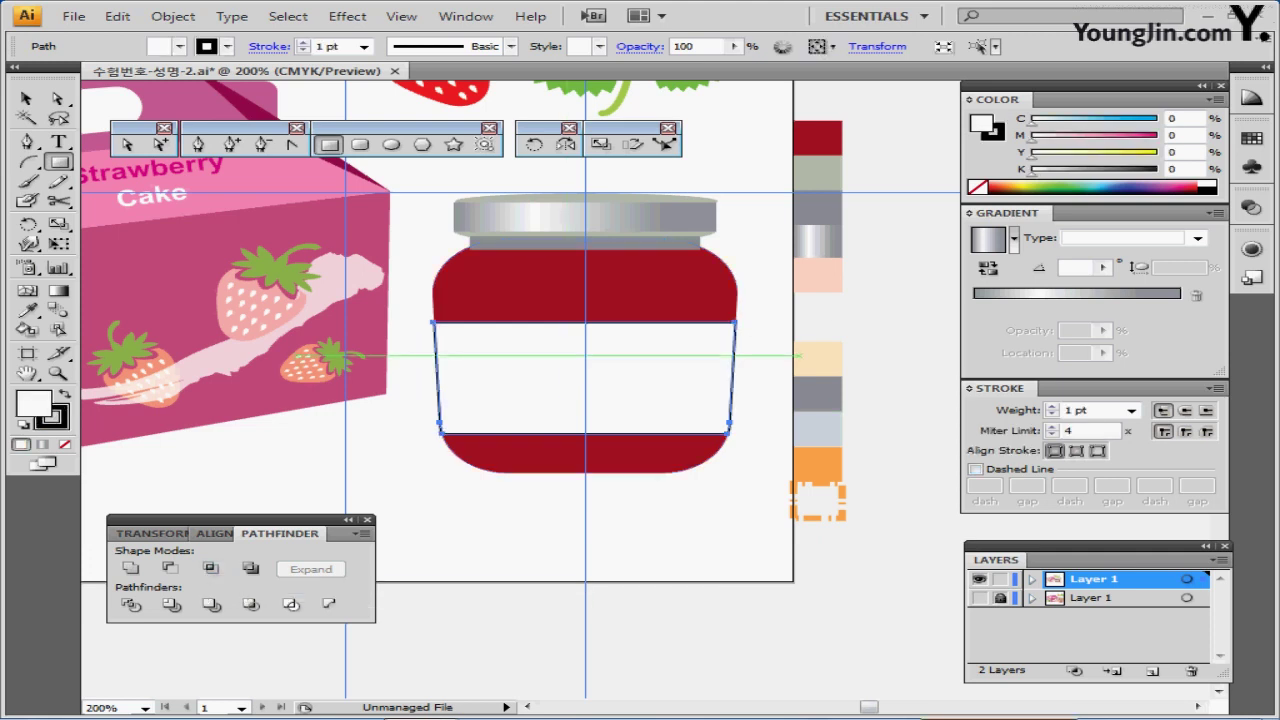
- Fill the label with the light pink M 20 Y 20 sample colour, without a stroke, and save
{"action": "key", "text": "i"}
{"action": "left_click", "coordinate": [817, 275]}
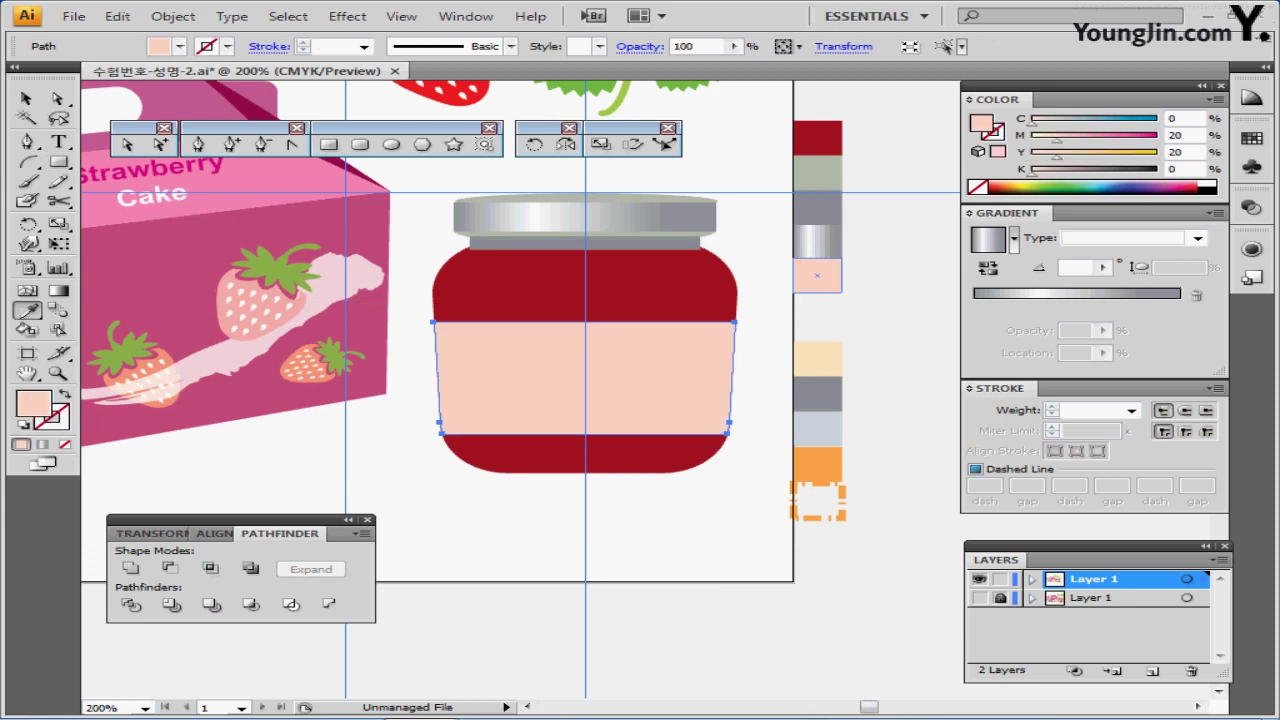
{"action": "key", "text": "v"}
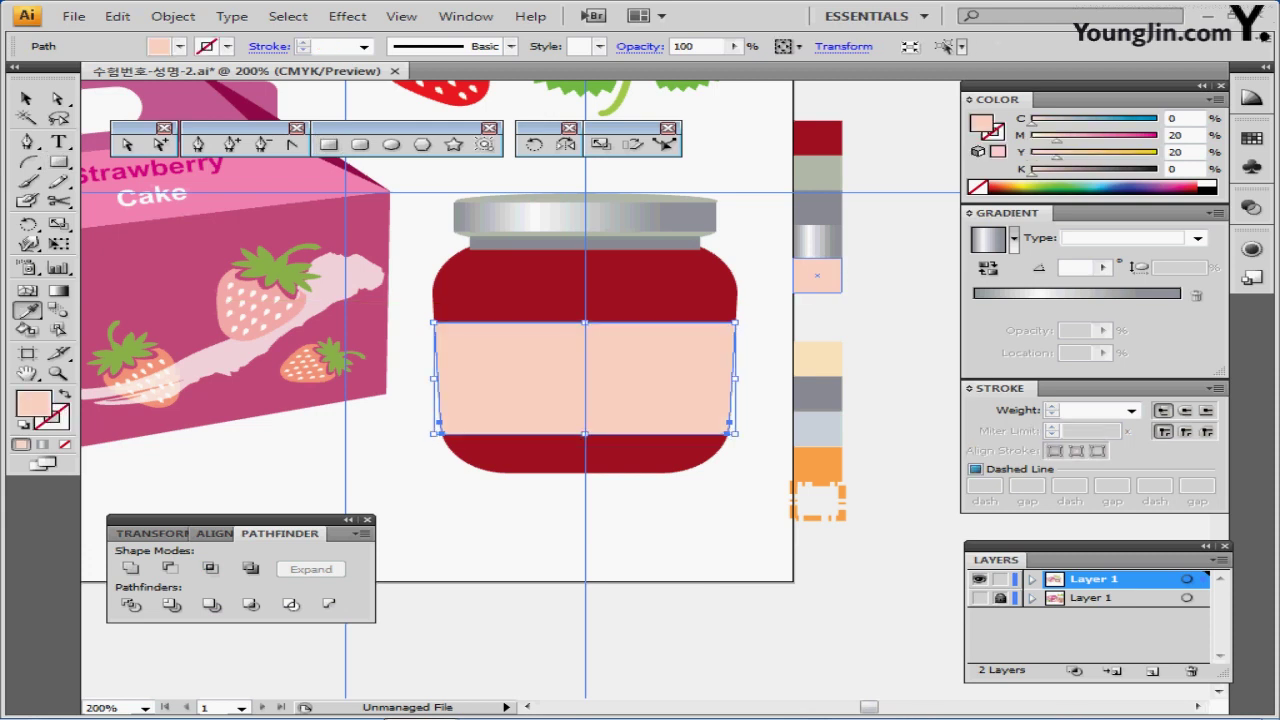
{"action": "key", "text": "ctrl+s"}
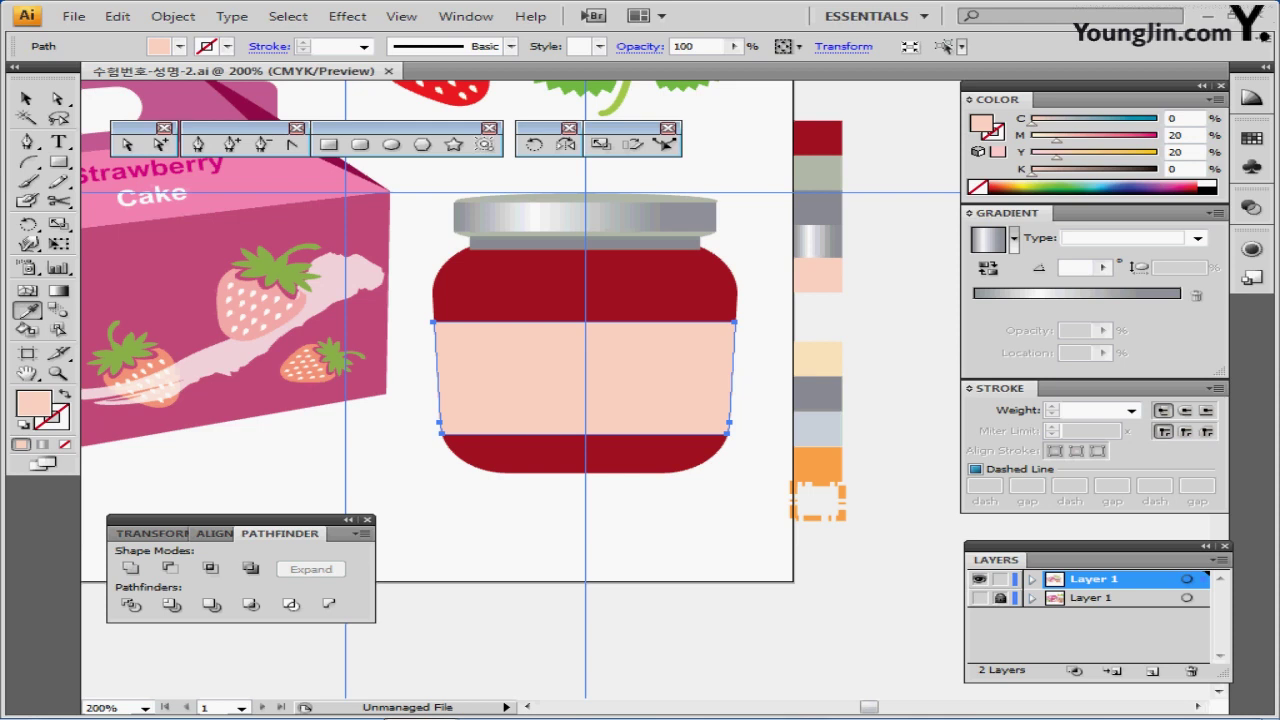
- Duplicate the pink label in place in front and fill the copy with the red strawberry pattern swatch
{"action": "key", "text": "ctrl+shift+b"}
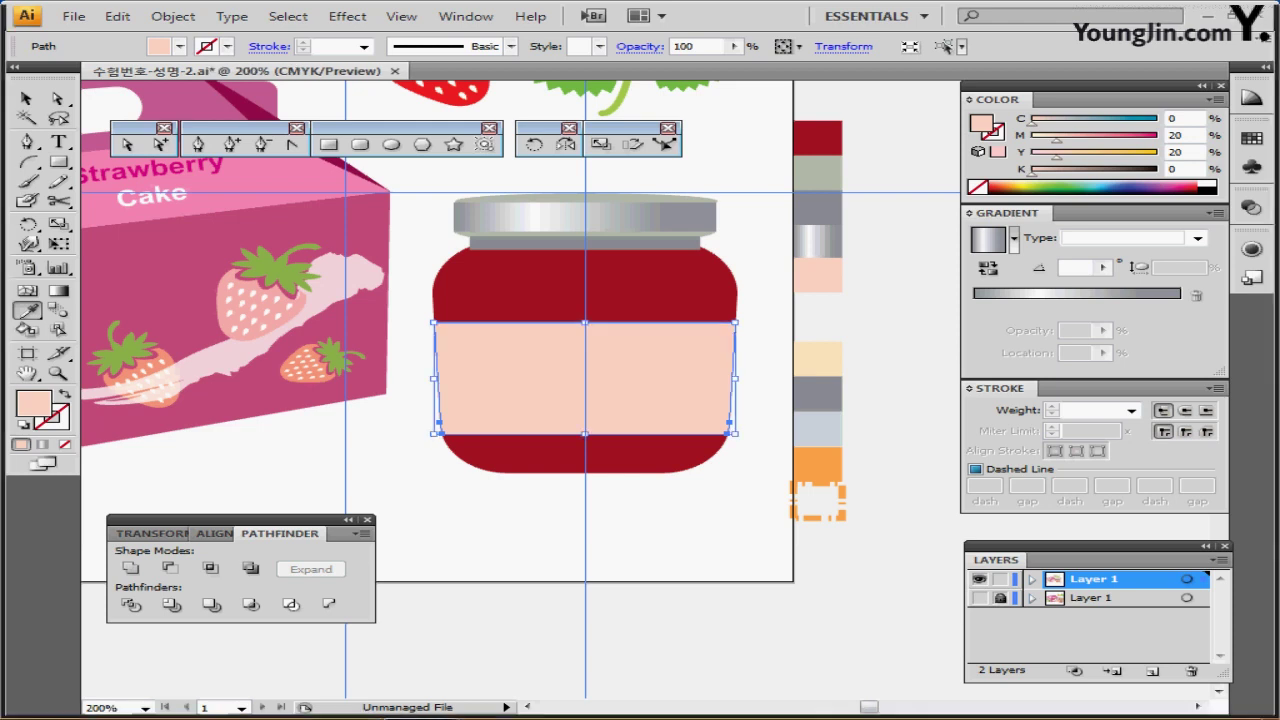
{"action": "key", "text": "ctrl+shift+b"}
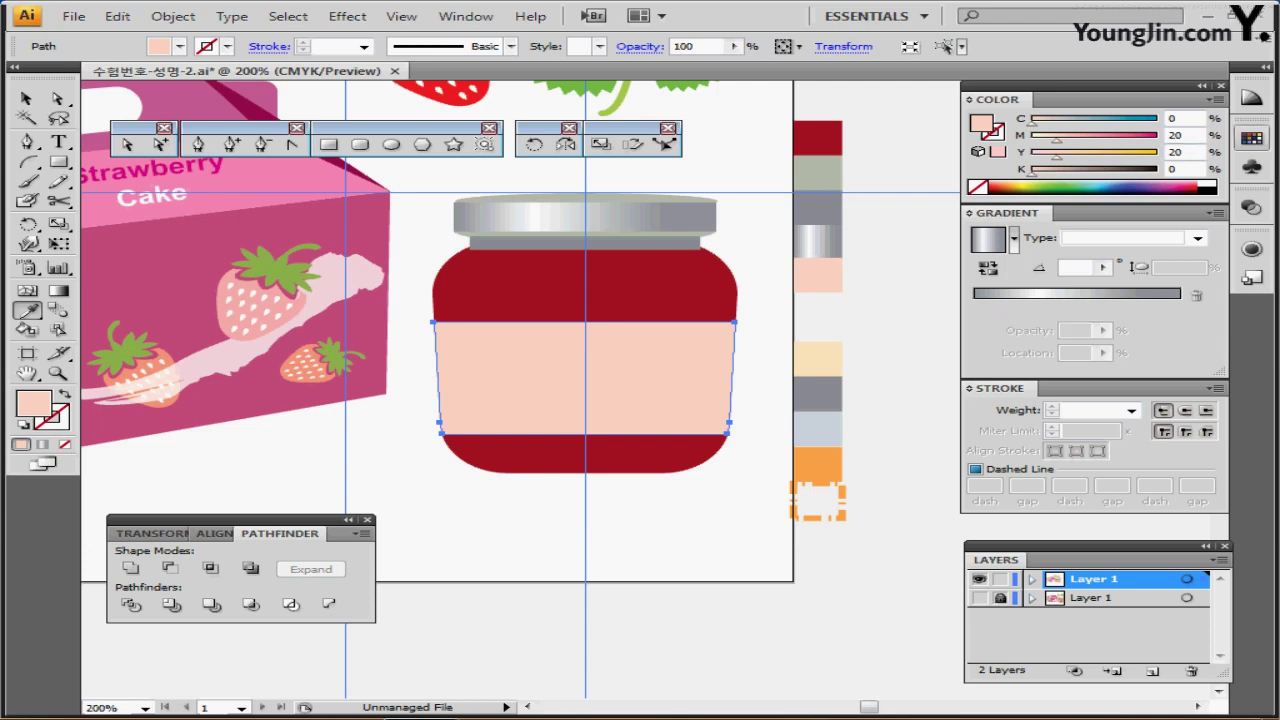
{"action": "left_click", "coordinate": [1251, 138]}
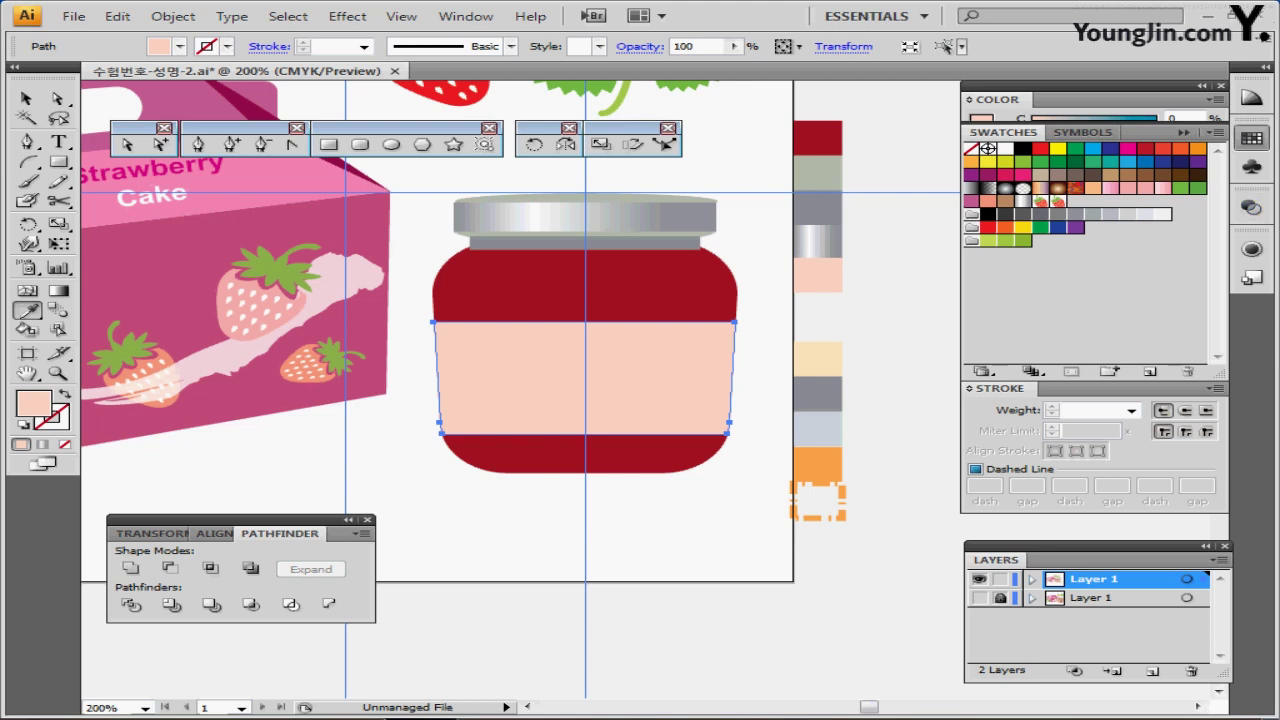
{"action": "left_click", "coordinate": [1057, 201]}
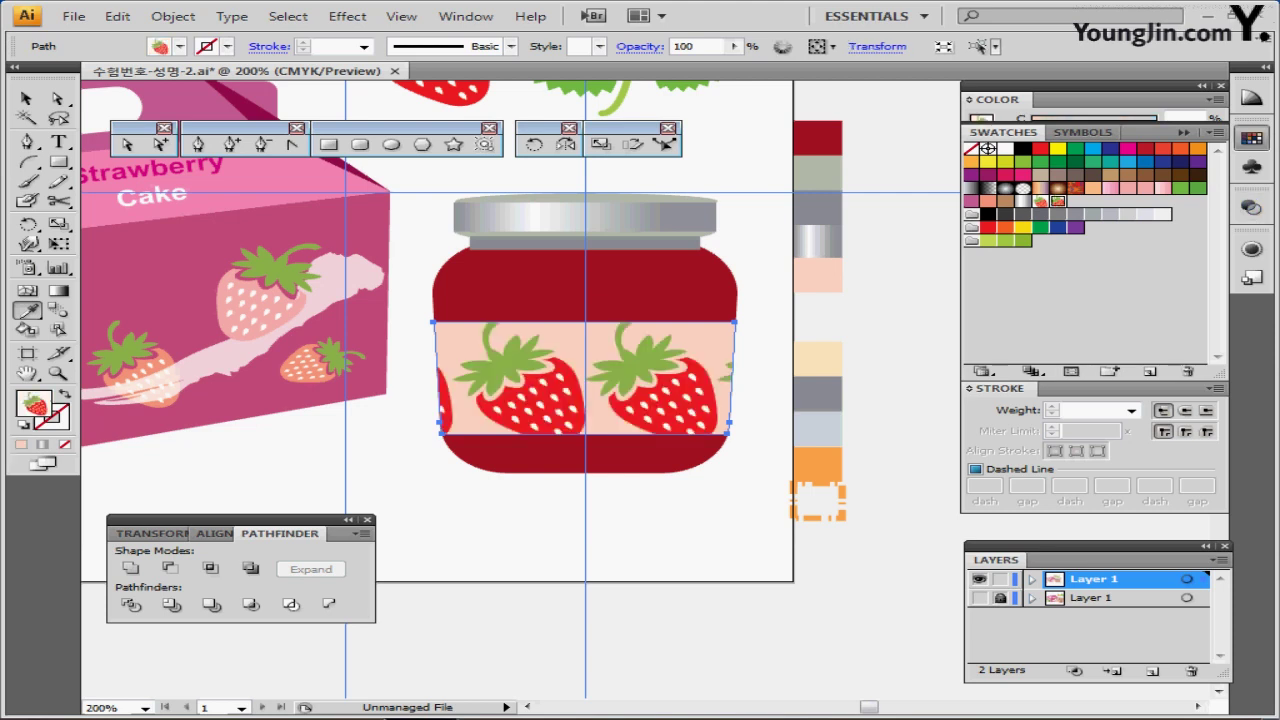
{"action": "left_click", "coordinate": [1251, 138]}
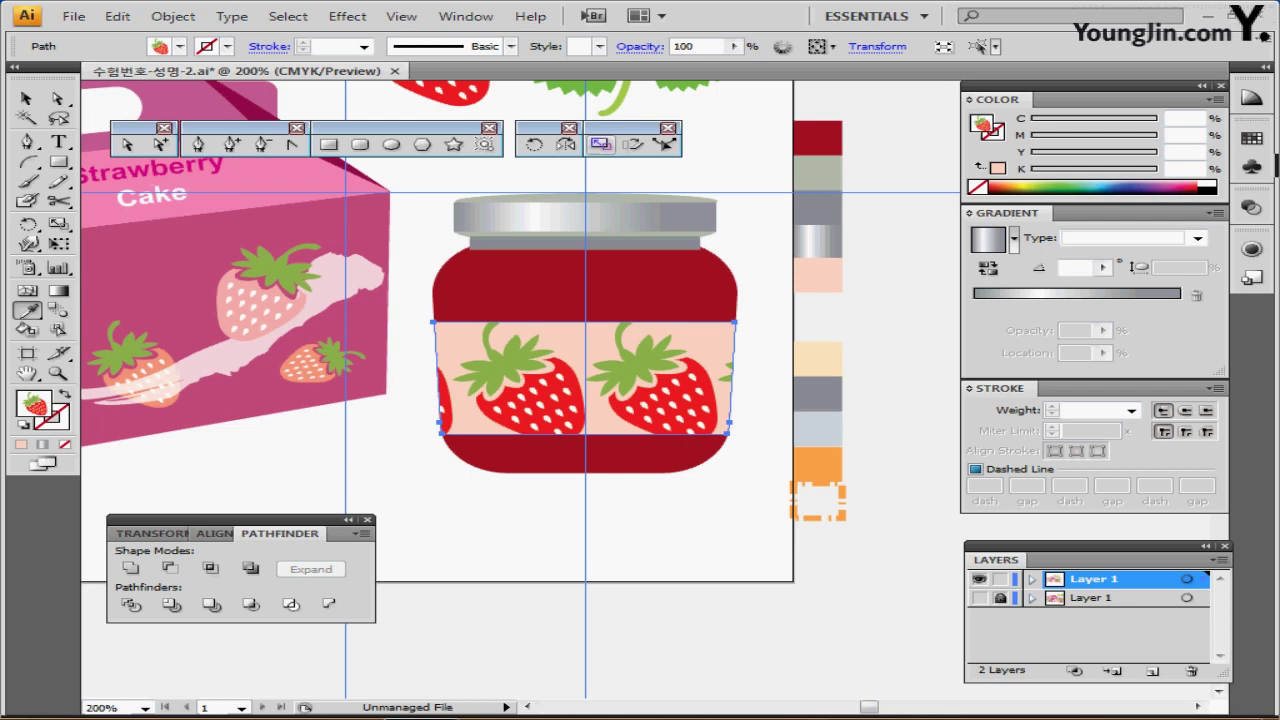
- Scale only the strawberry pattern inside the label to a uniform 30%, leaving the label shape unscaled
{"action": "double_click", "coordinate": [600, 143]}
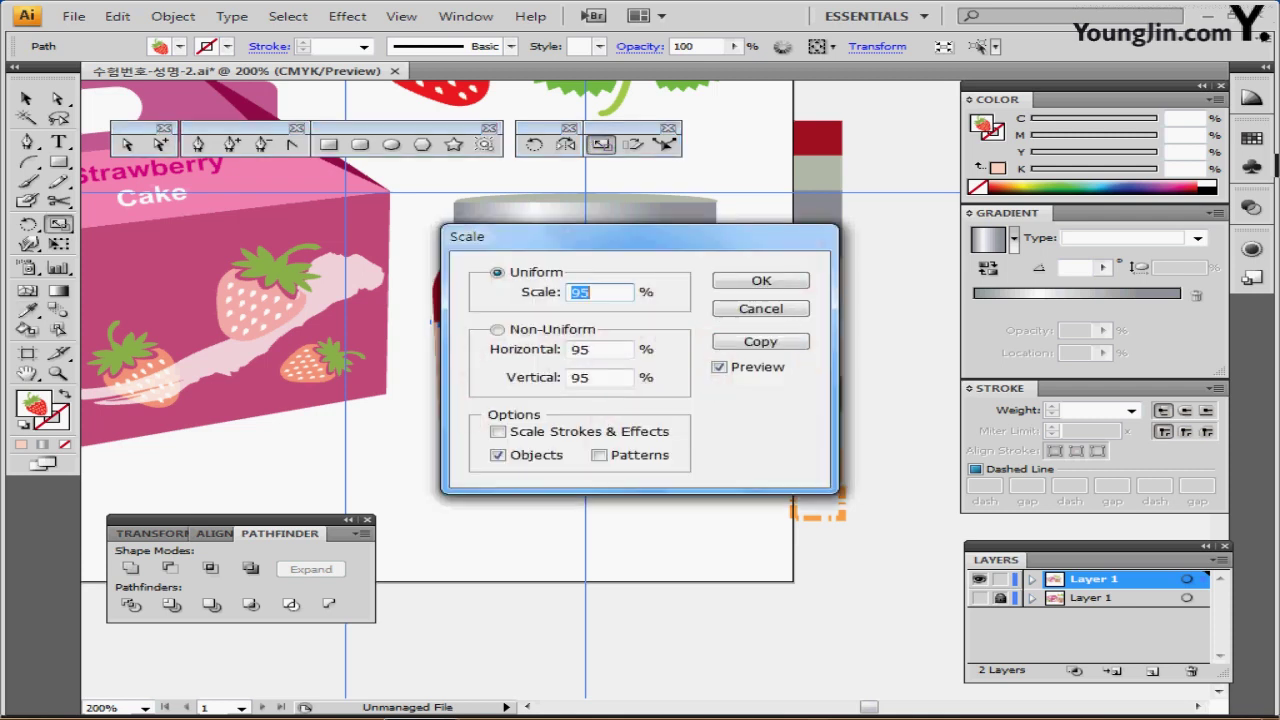
{"action": "left_click_drag", "start_coordinate": [520, 236], "coordinate": [872, 270]}
{"action": "type", "text": "30"}
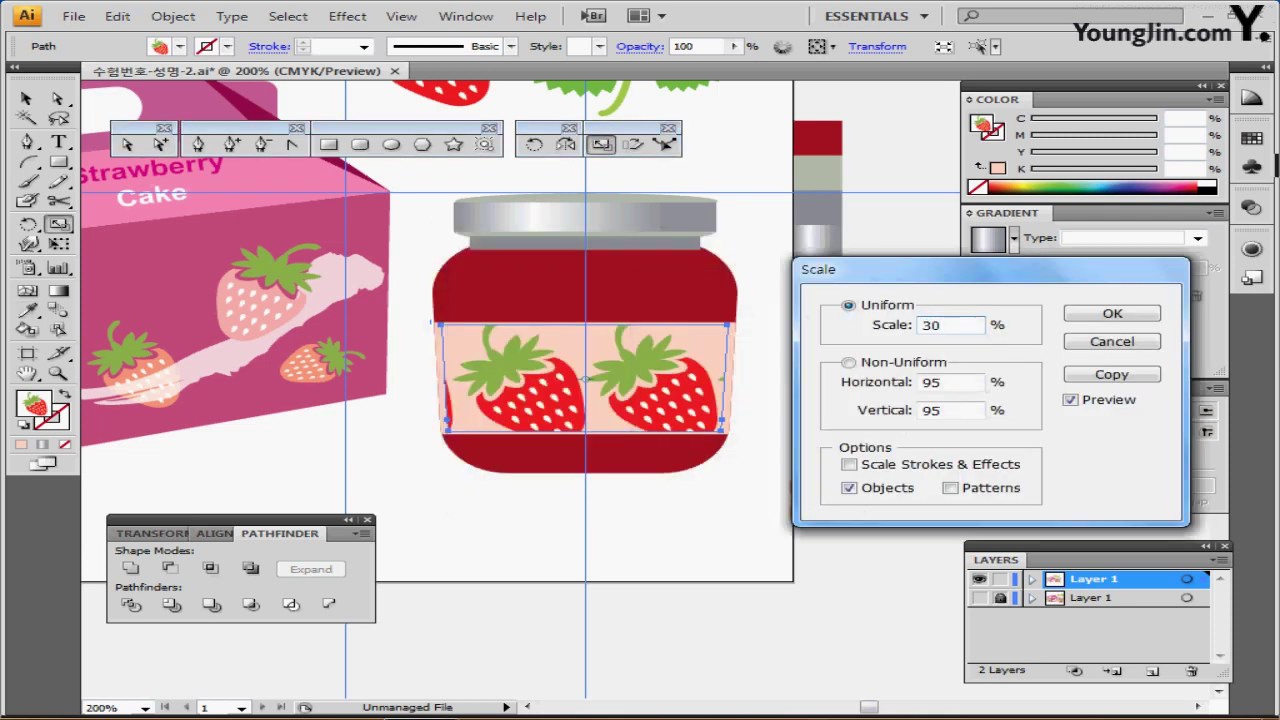
{"action": "key", "text": "Tab"}
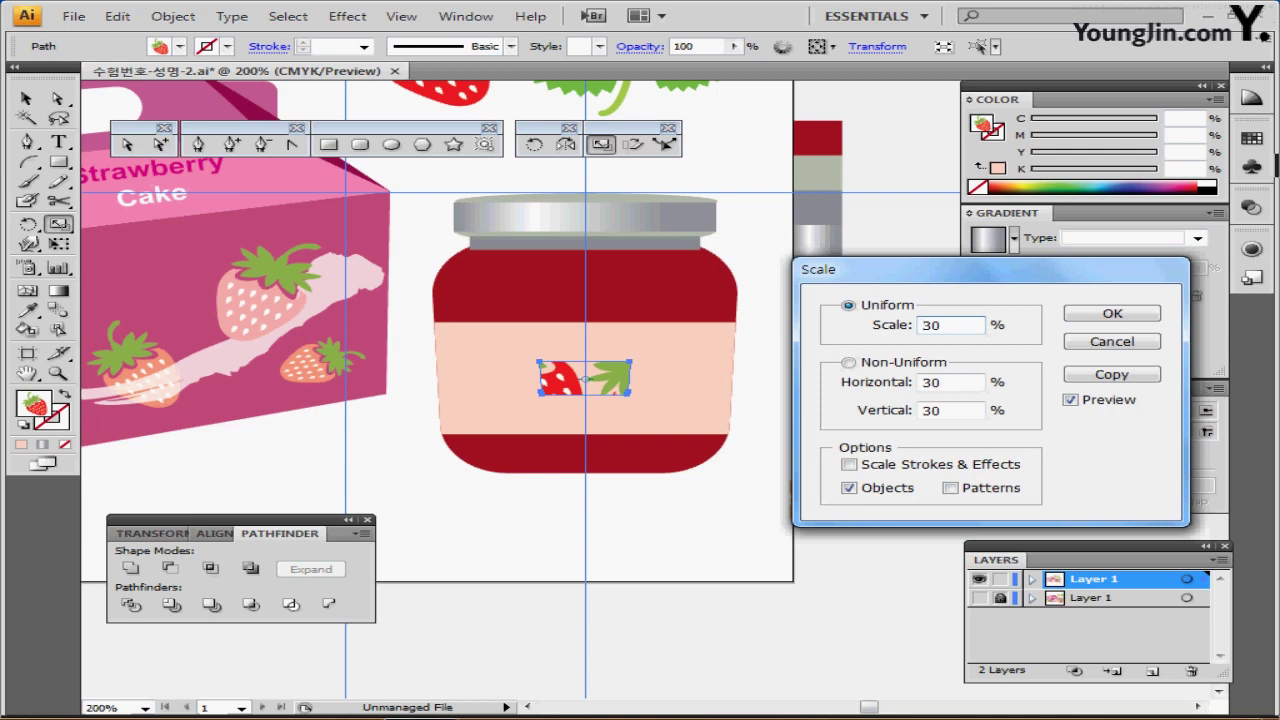
{"action": "left_click", "coordinate": [849, 488]}
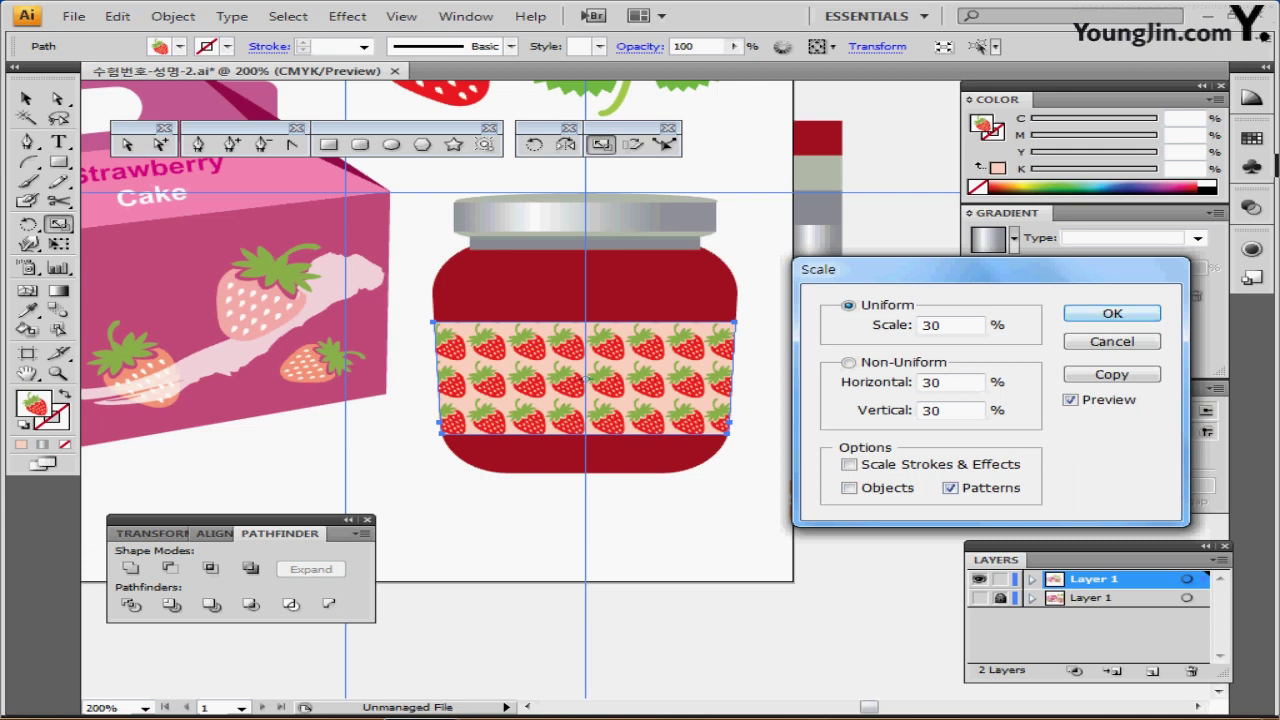
{"action": "key", "text": "Return"}
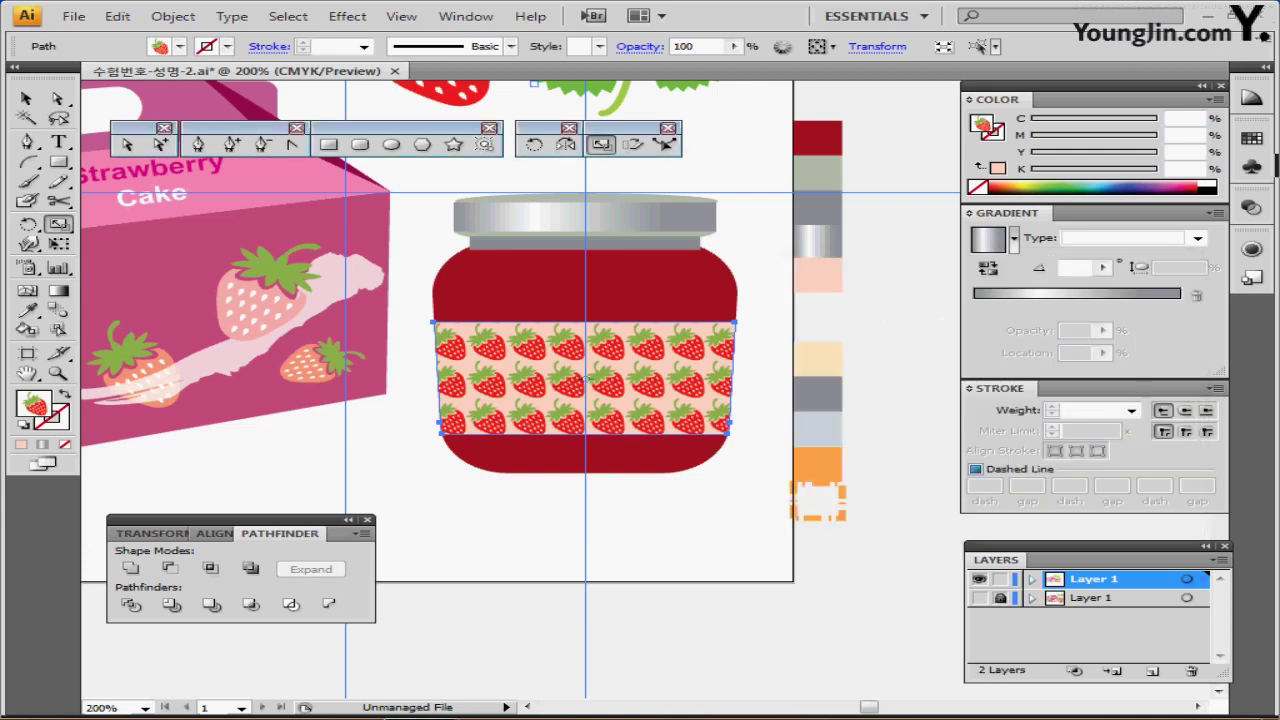
- Set the strawberry-patterned label's opacity to 60%, deselect it and save the file
{"action": "left_click", "coordinate": [690, 47]}
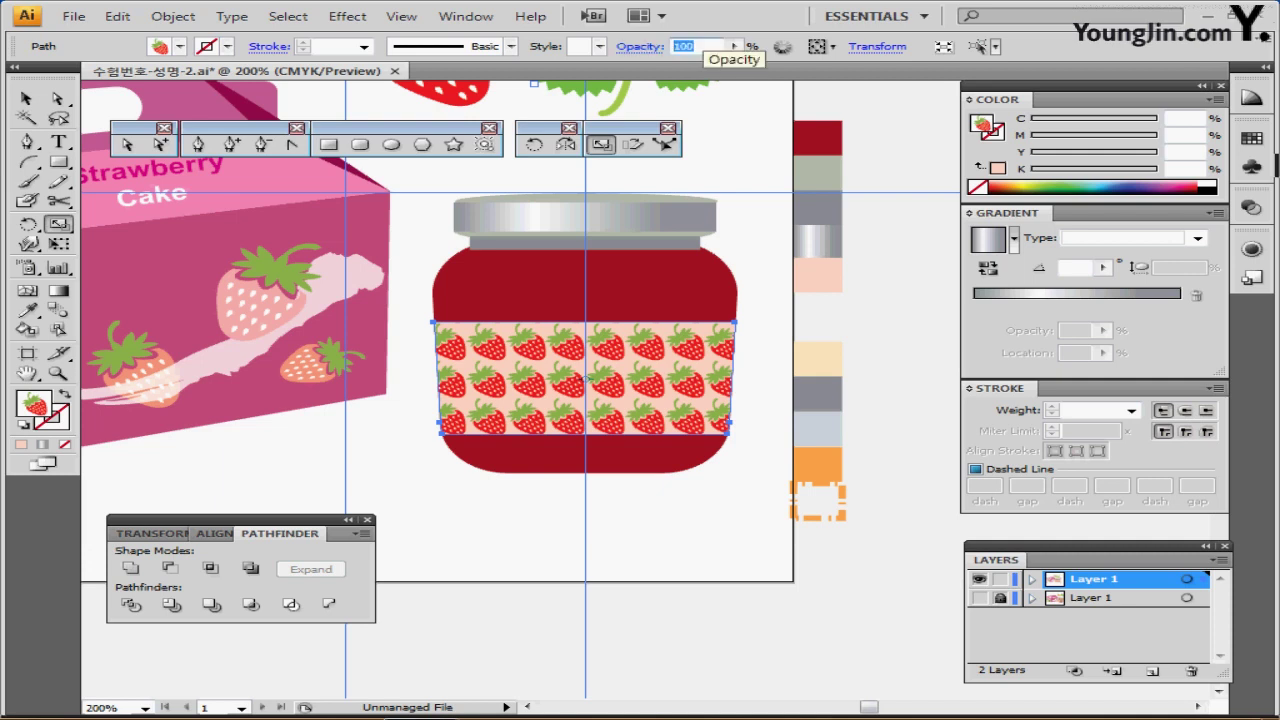
{"action": "type", "text": "60"}
{"action": "key", "text": "Return"}
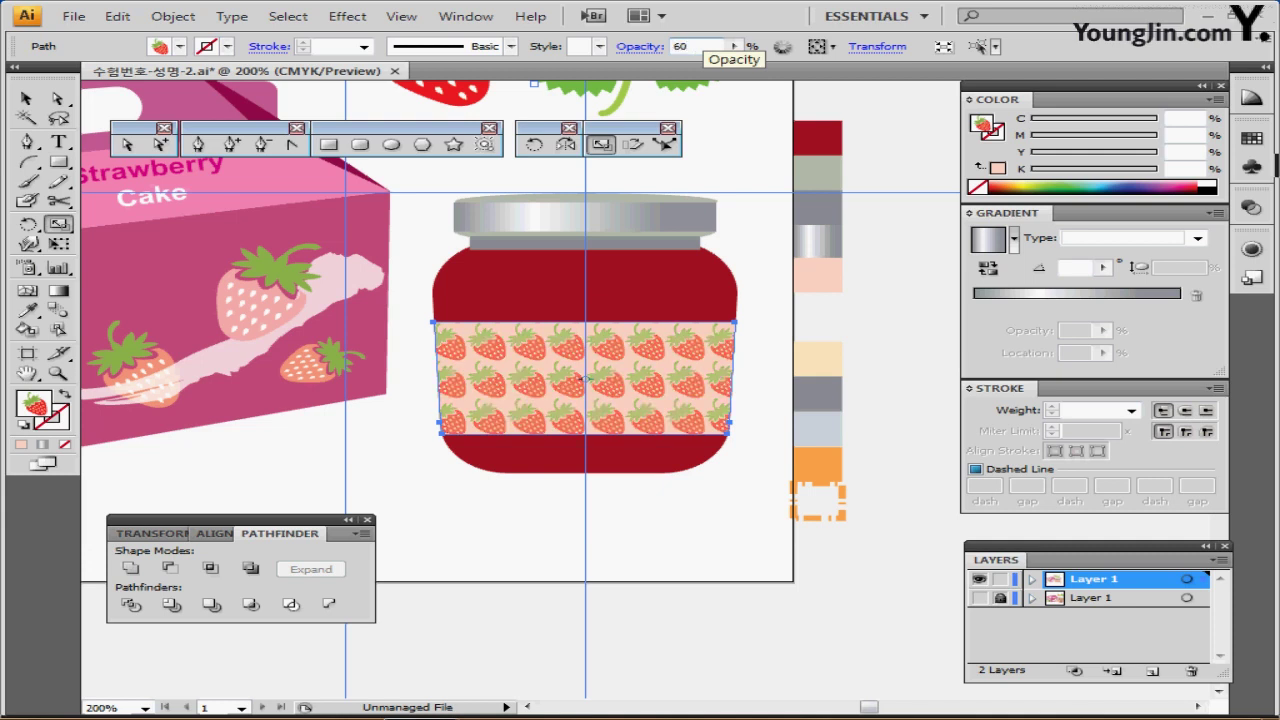
{"action": "key", "text": "ctrl"}
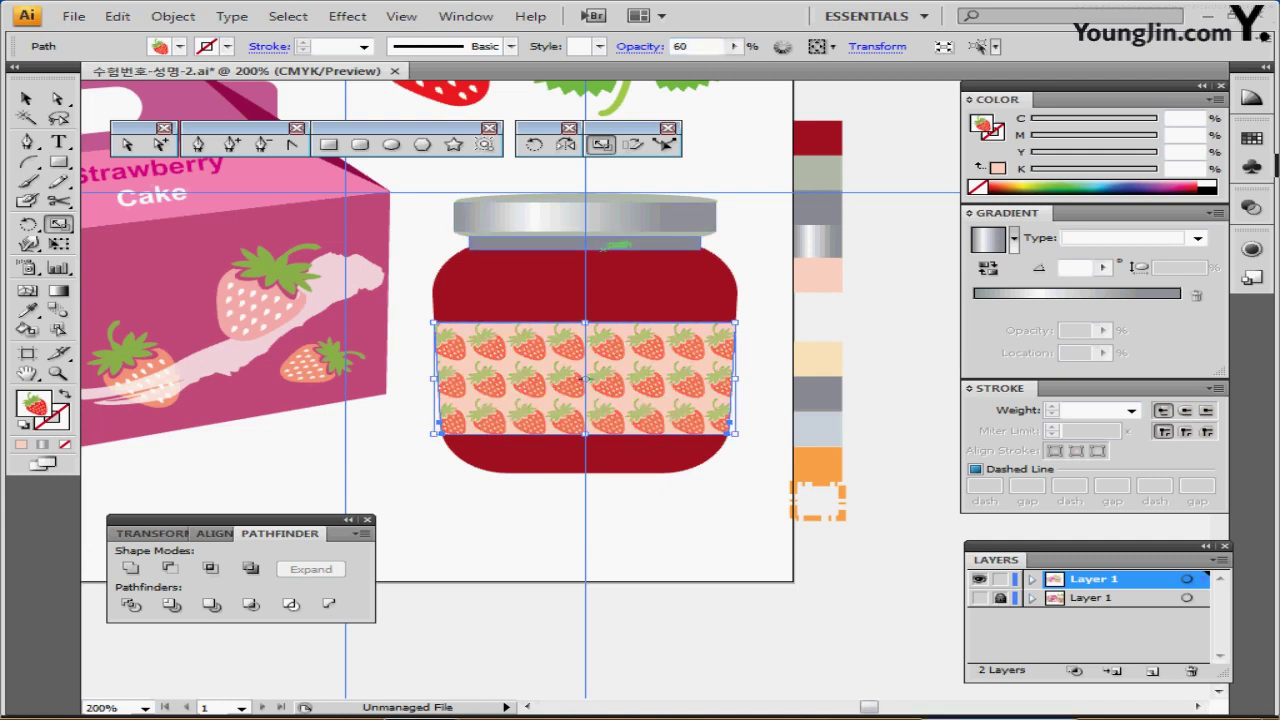
{"action": "key", "text": "ctrl+shift+a"}
{"action": "key", "text": "ctrl+s"}
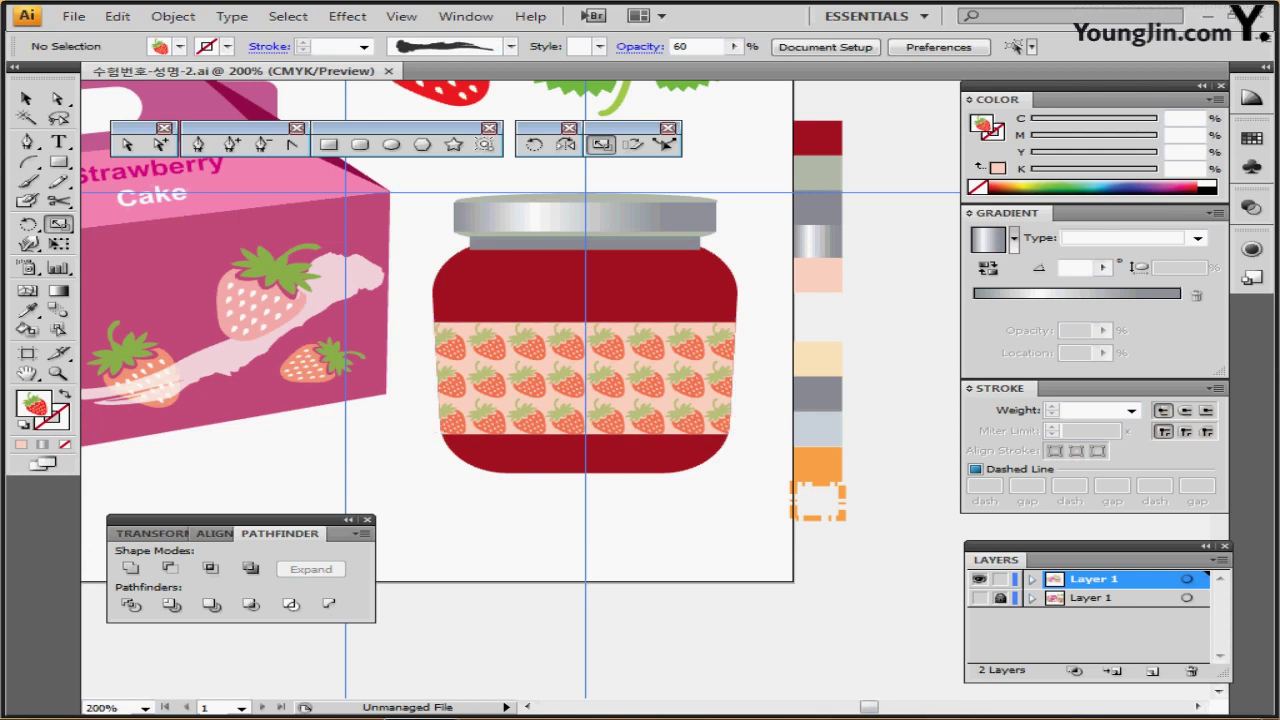
- Create a 20 mm by 25 mm rectangle on the jar, filled with the cream M 10 Y 30 sample colour and without a stroke
{"action": "key", "text": "ctrl+plus"}
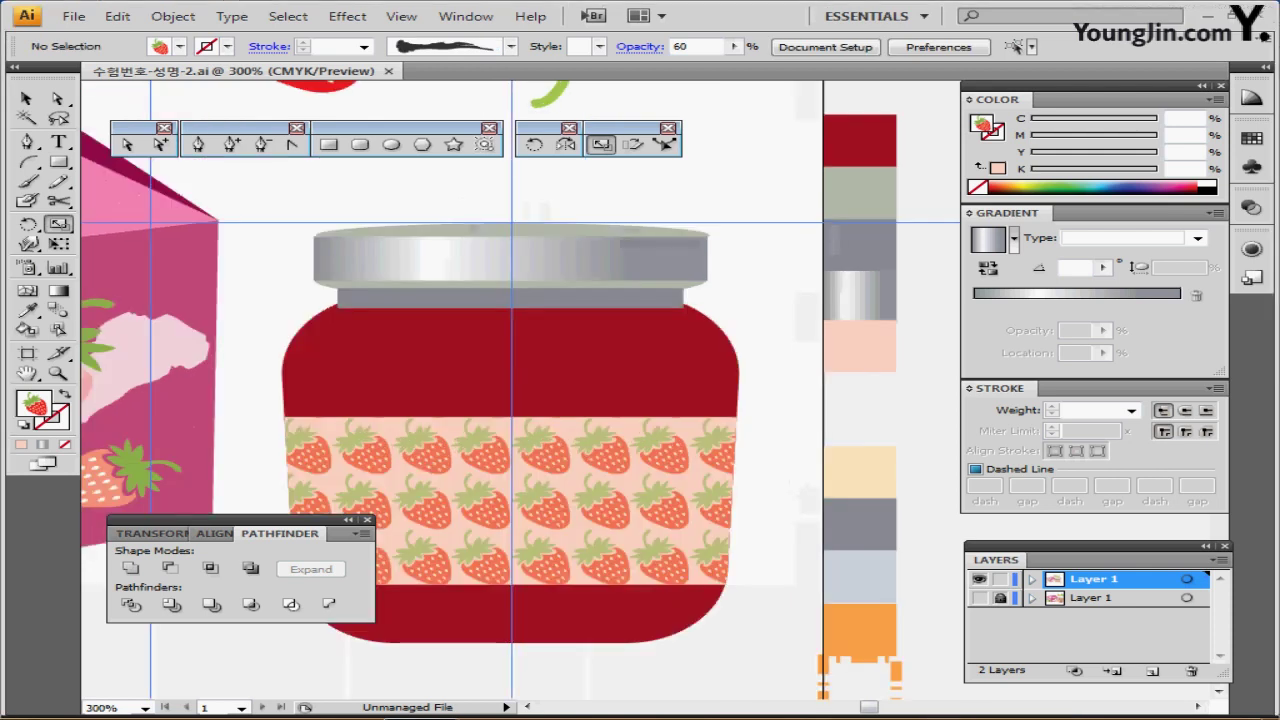
{"action": "left_click_drag", "start_coordinate": [520, 400], "coordinate": [538, 361]}
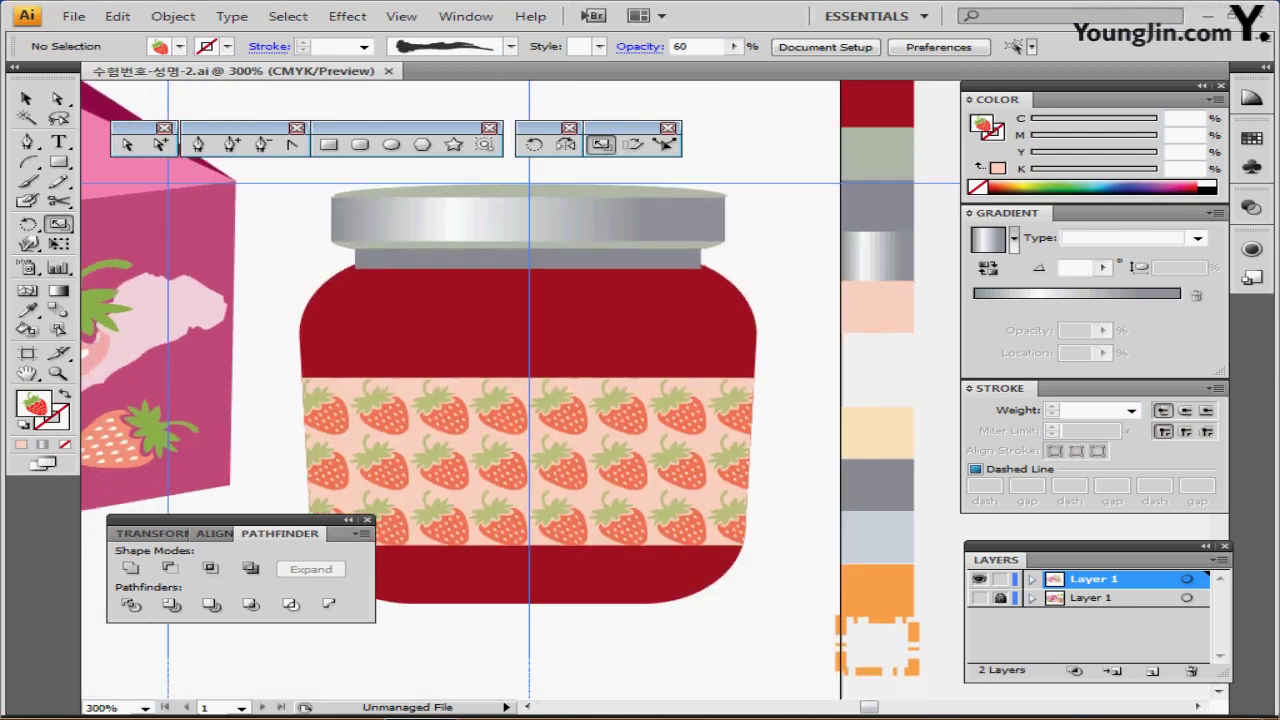
{"action": "left_click", "coordinate": [328, 145]}
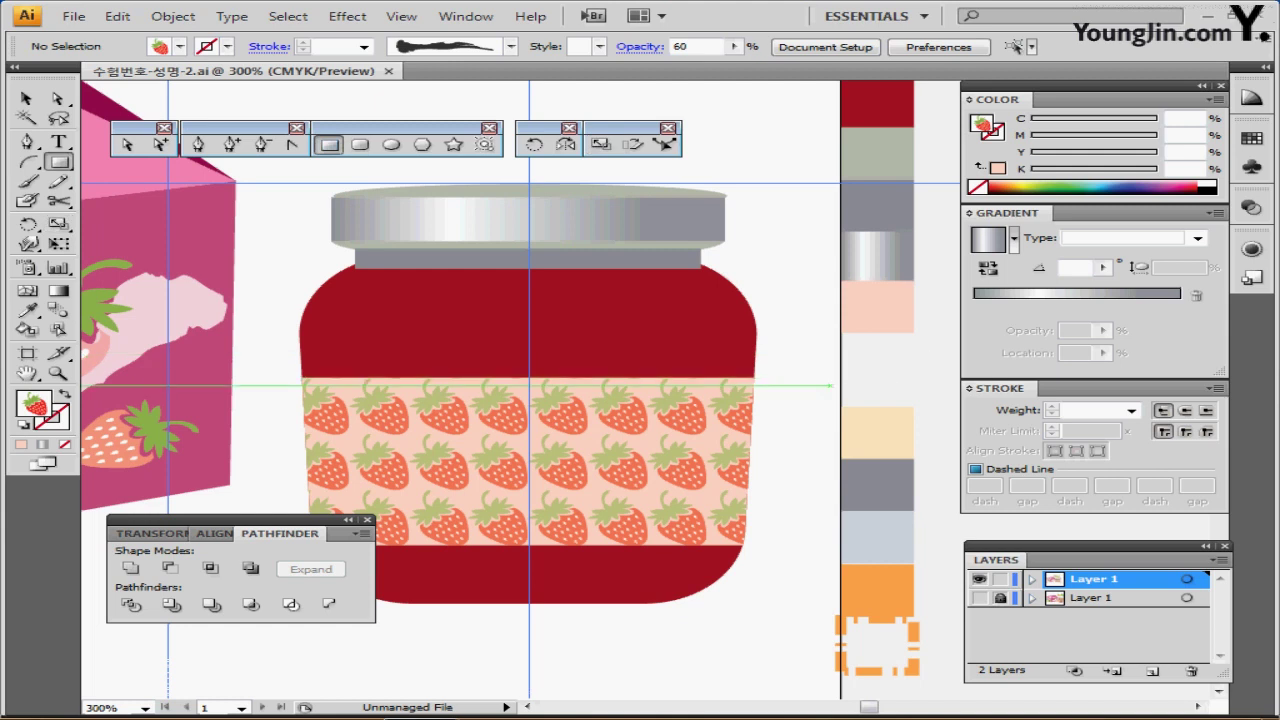
{"action": "left_click_drag", "start_coordinate": [820, 385], "coordinate": [803, 391]}
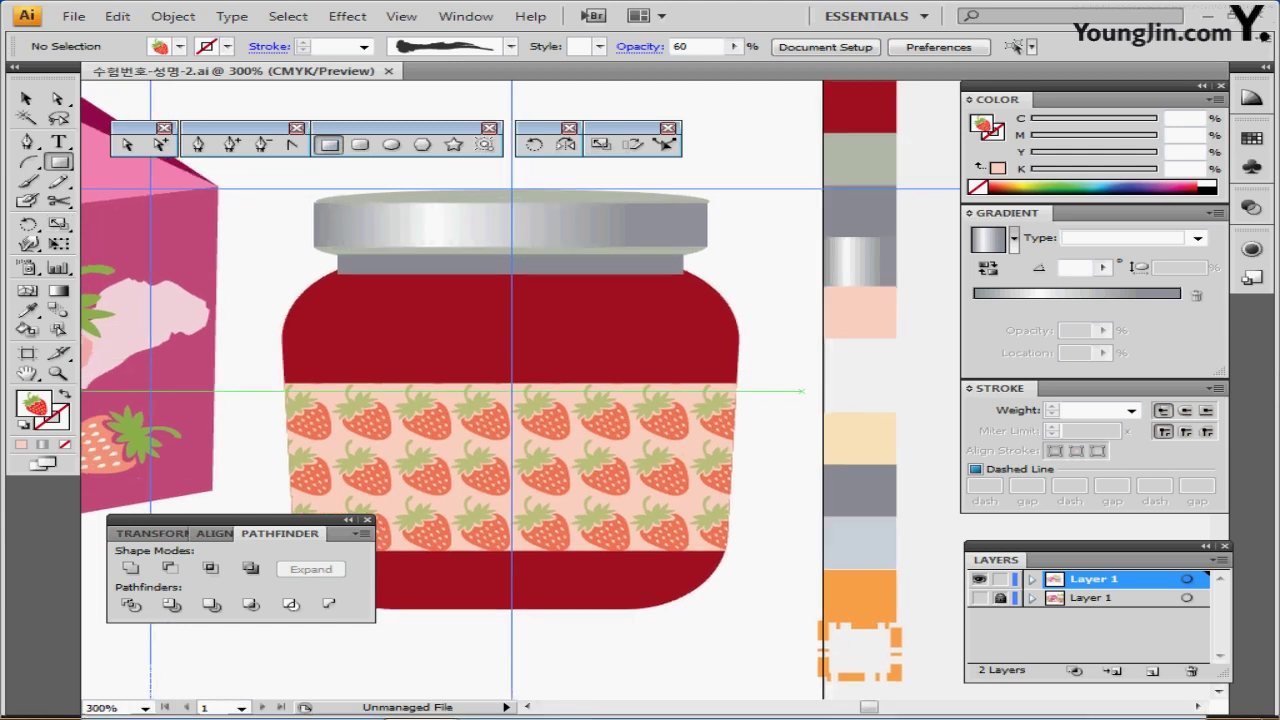
{"action": "left_click", "coordinate": [861, 438], "text": "ctrl"}
{"action": "key", "text": "ctrl+shift+a"}
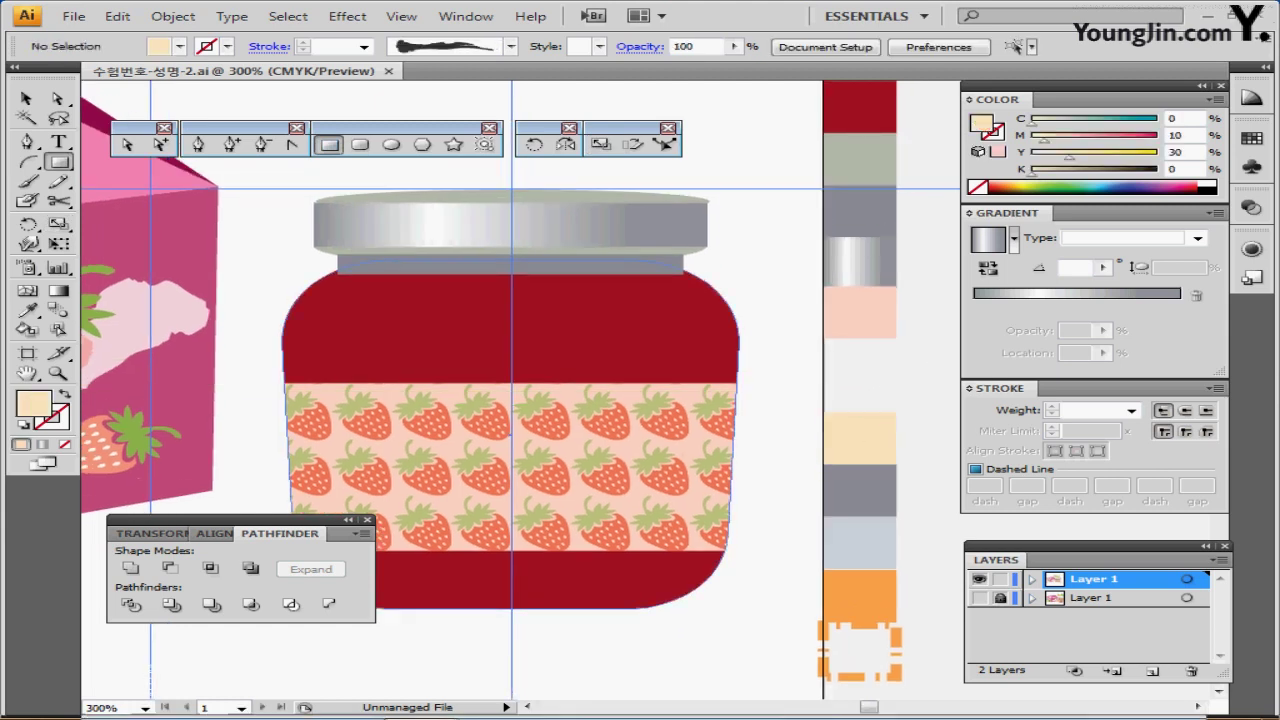
{"action": "left_click", "coordinate": [428, 284]}
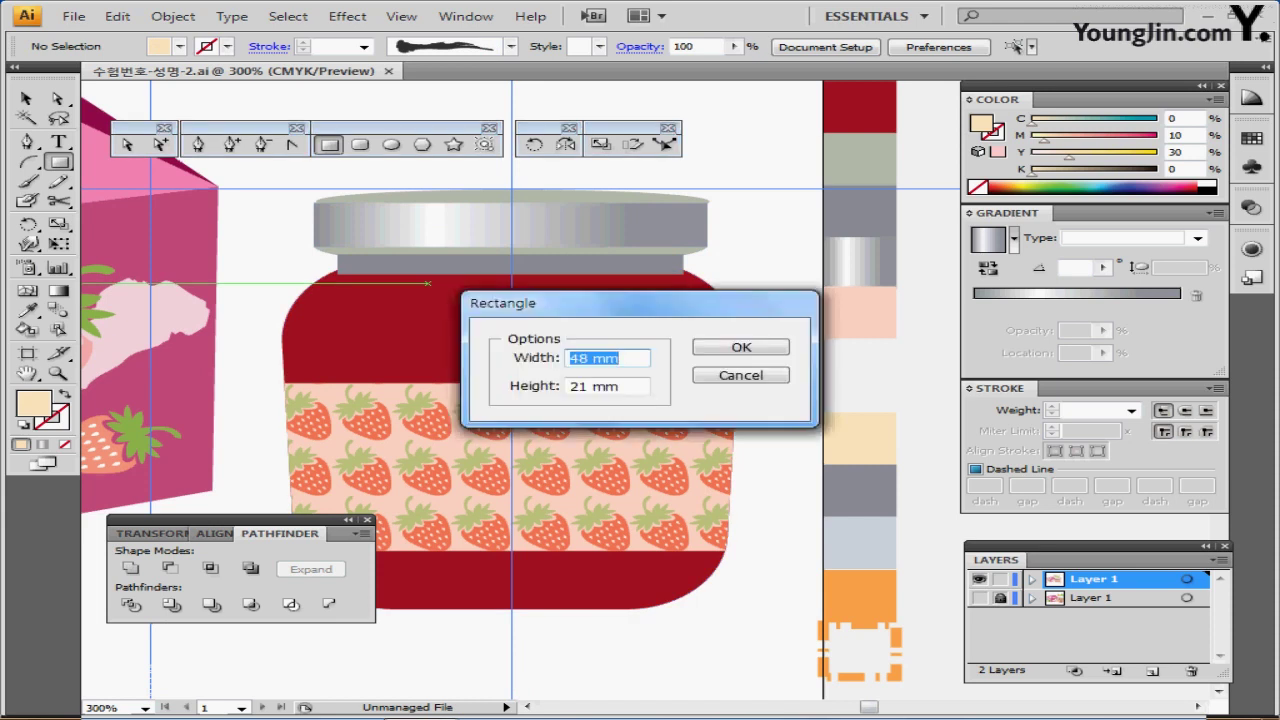
{"action": "type", "text": "20"}
{"action": "key", "text": "Tab"}
{"action": "type", "text": "25"}
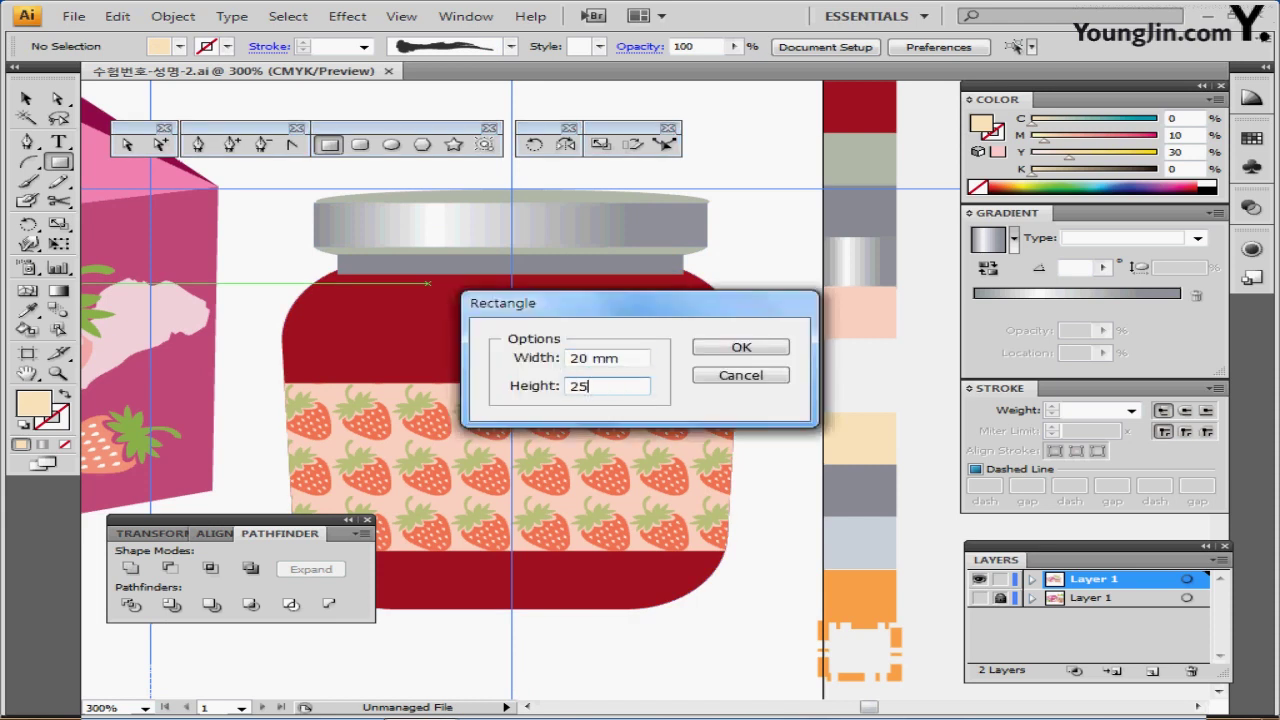
{"action": "key", "text": "Return"}
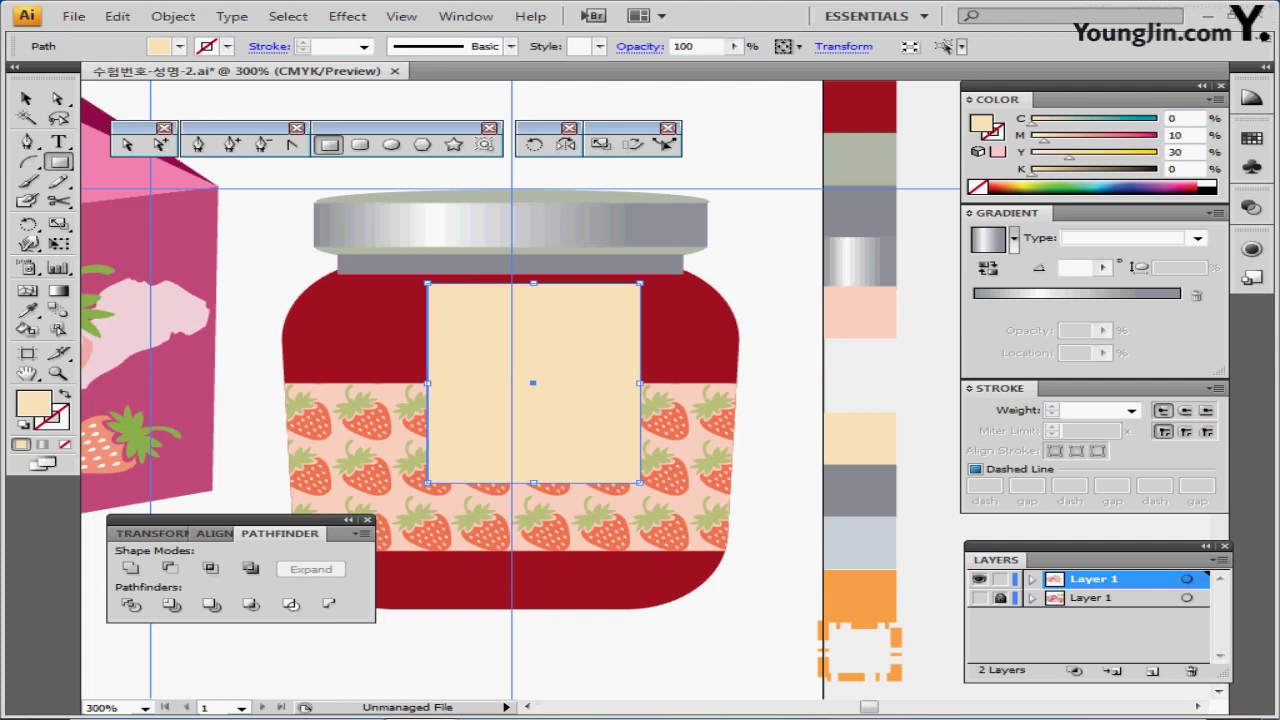
- Move the cream rectangle onto the upright reference tag outline in outline view, return to the colour preview and save
{"action": "left_click_drag", "start_coordinate": [574, 396], "coordinate": [585, 405]}
{"action": "key", "text": "ctrl+s"}
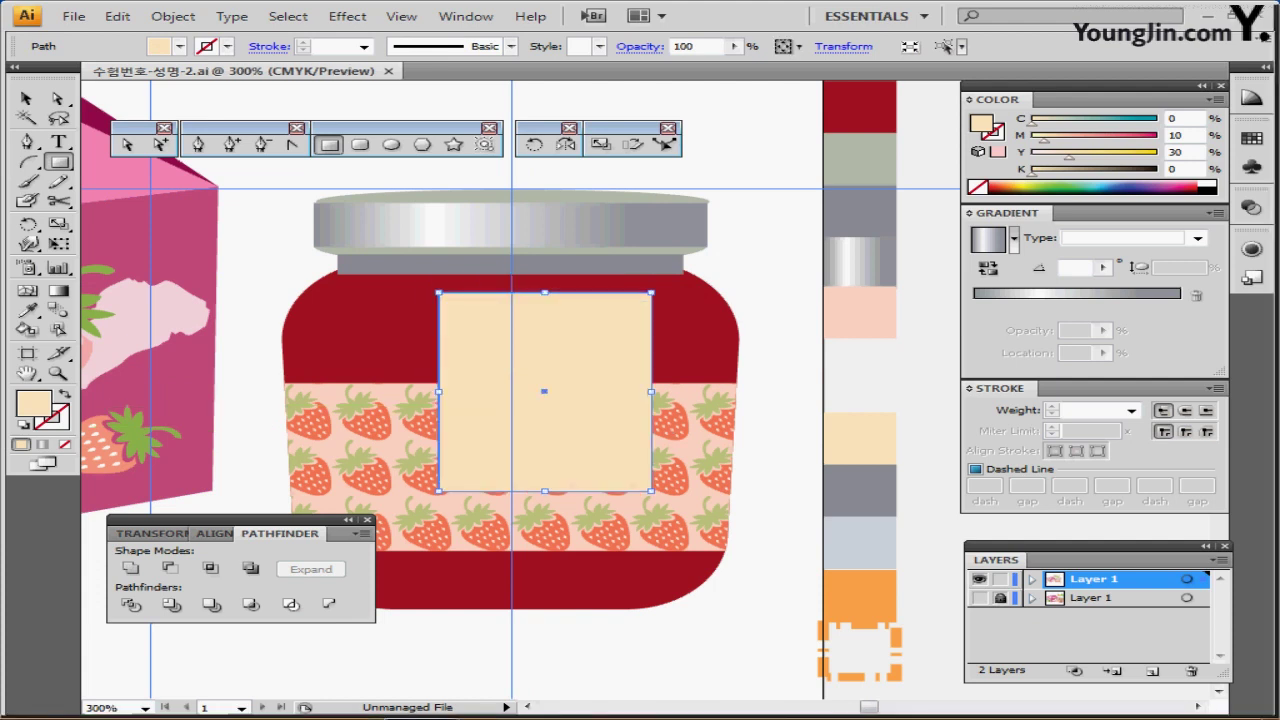
{"action": "key", "text": "ctrl+y"}
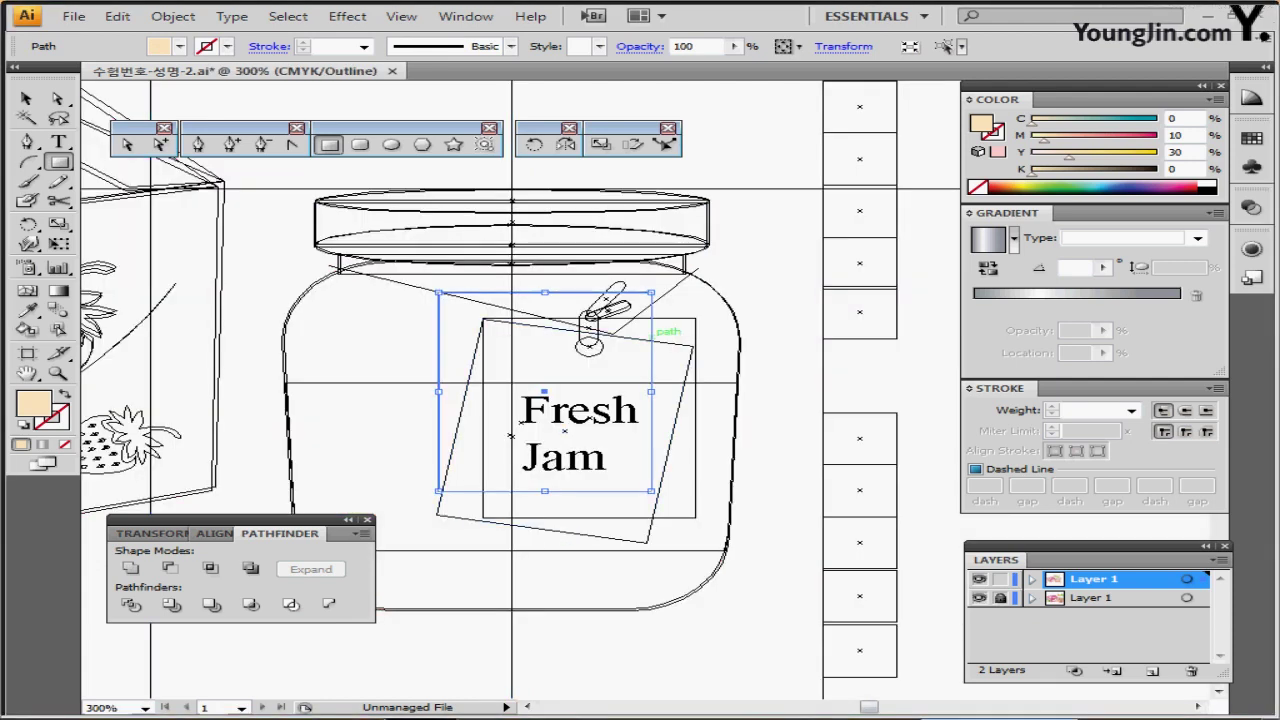
{"action": "left_click_drag", "start_coordinate": [655, 334], "coordinate": [700, 360]}
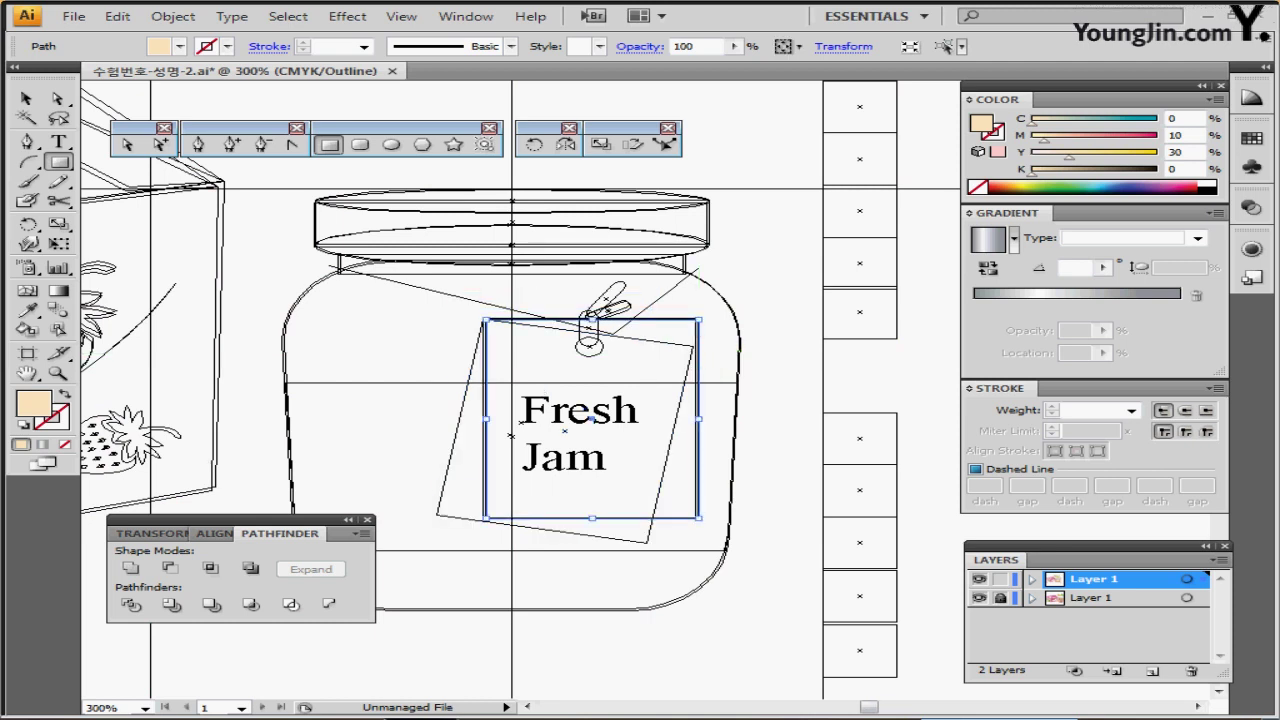
{"action": "key", "text": "ctrl+y"}
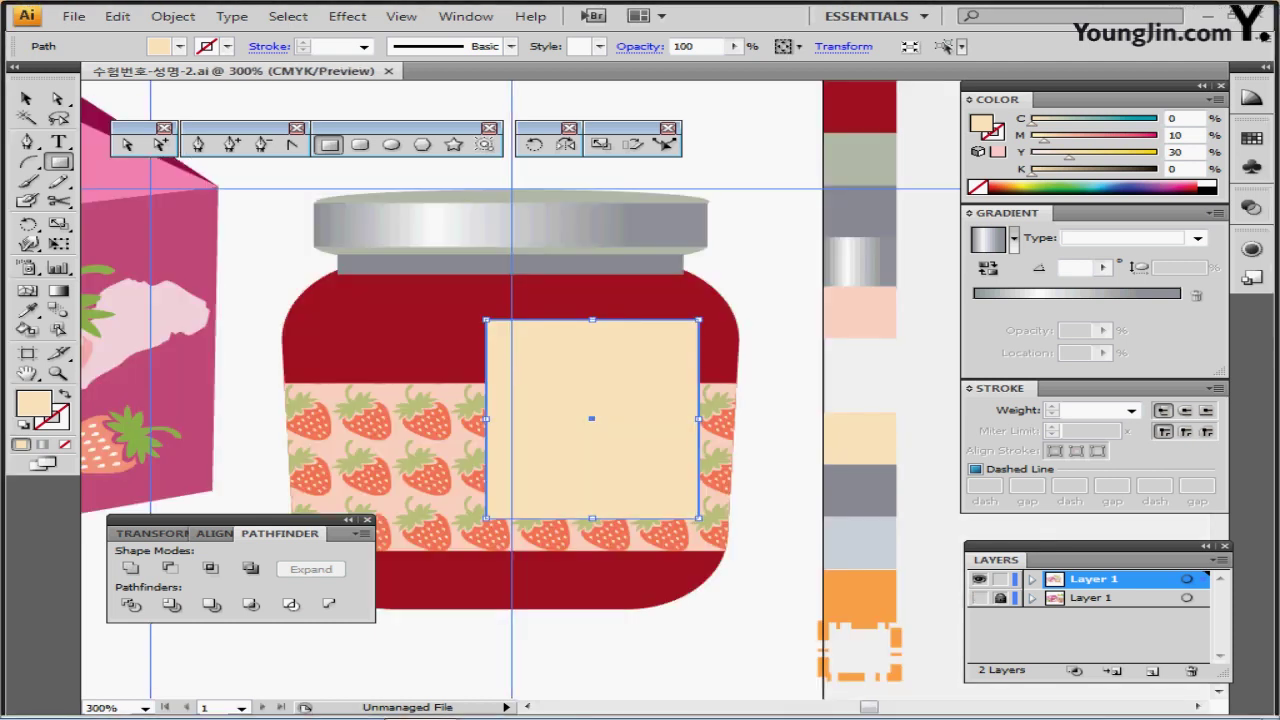
- Draw a small ellipse centred near the cream tag's upper edge and fill it with the grey C 50 M 40 Y 40 sample colour
{"action": "key", "text": "ctrl+plus"}
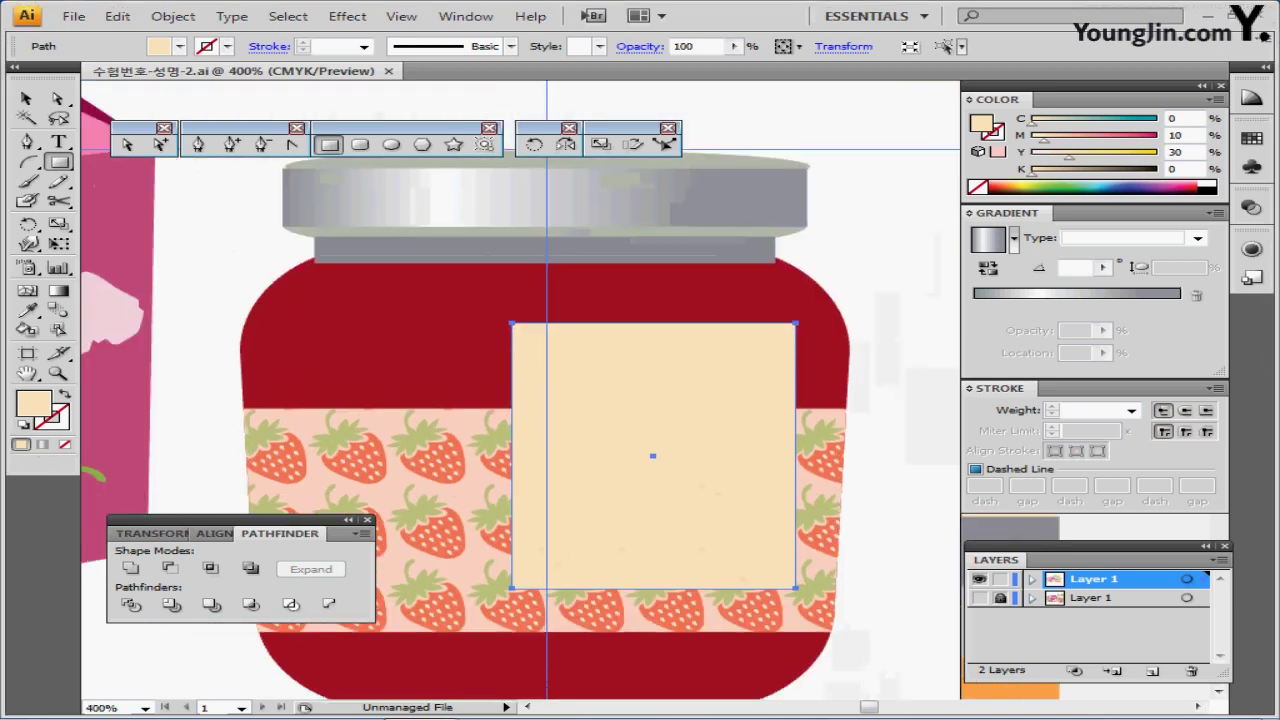
{"action": "left_click_drag", "start_coordinate": [700, 360], "coordinate": [670, 326]}
{"action": "left_click", "coordinate": [392, 145]}
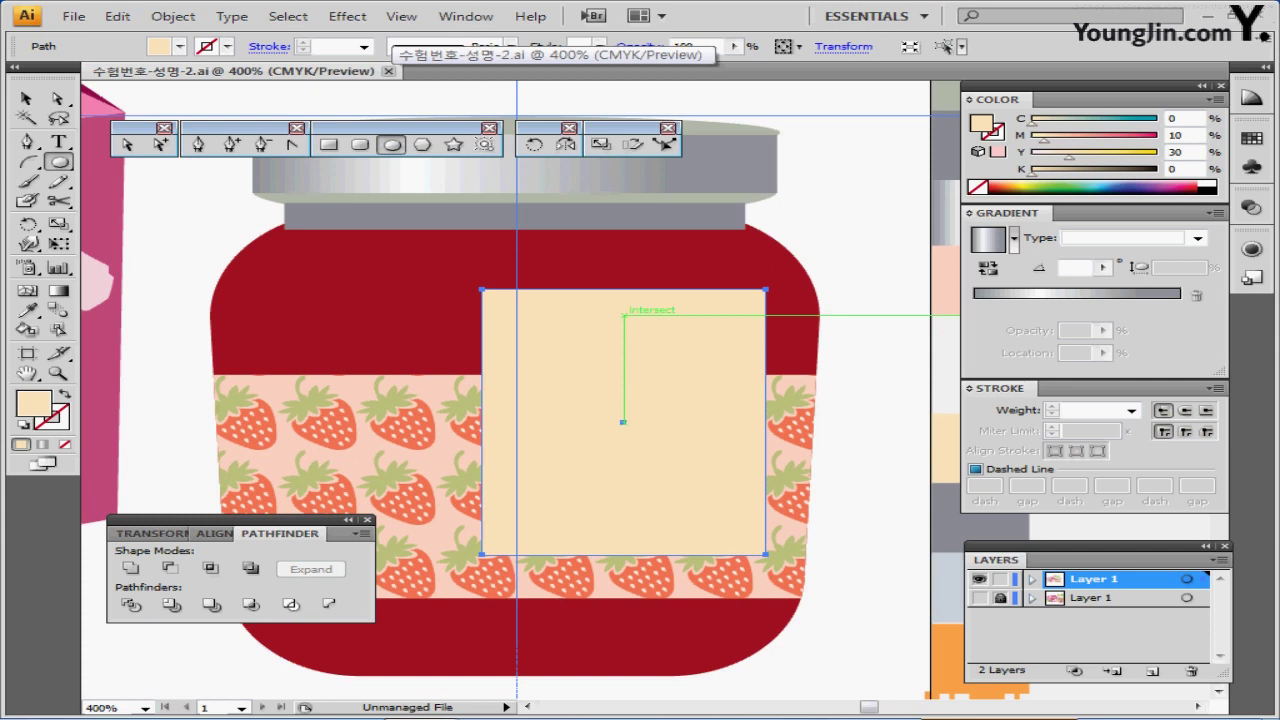
{"action": "mouse_move", "coordinate": [623, 315]}
{"action": "left_mouse_down"}
{"action": "mouse_move", "coordinate": [632, 322]}
{"action": "mouse_move", "coordinate": [605, 316]}
{"action": "left_mouse_up"}
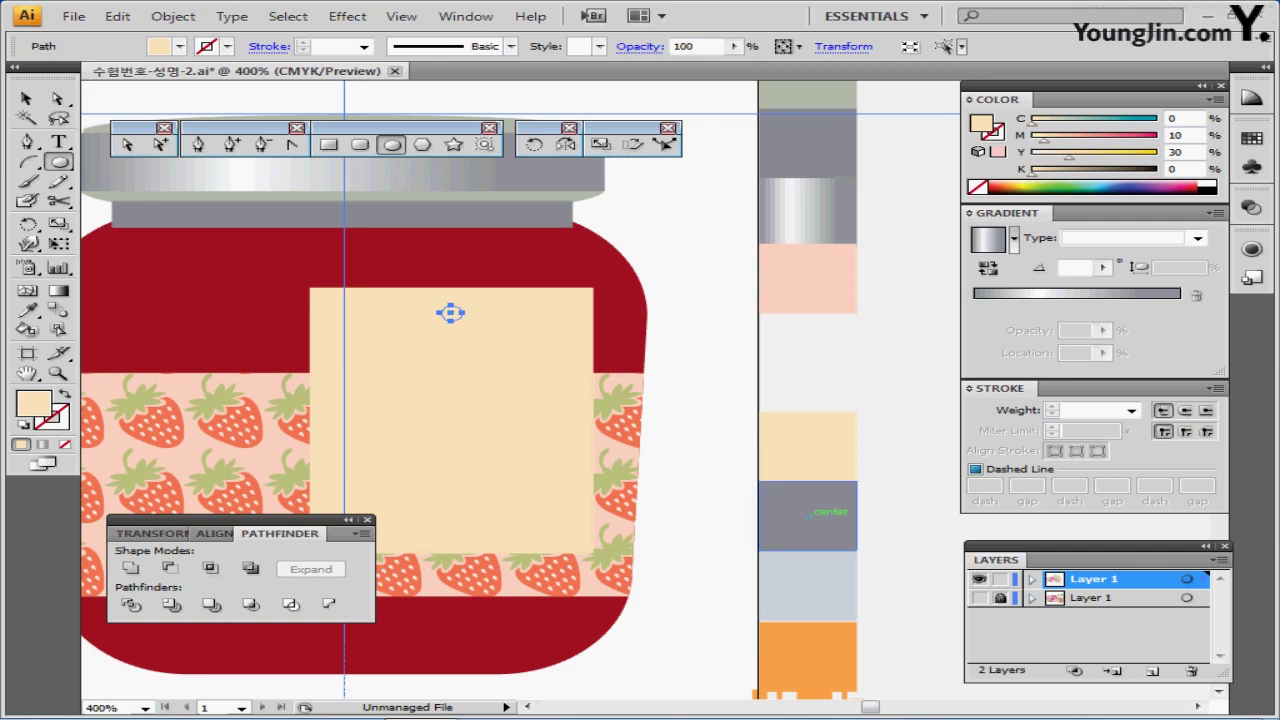
{"action": "key", "text": "i"}
{"action": "left_click", "coordinate": [808, 514]}
{"action": "key", "text": "ctrl"}
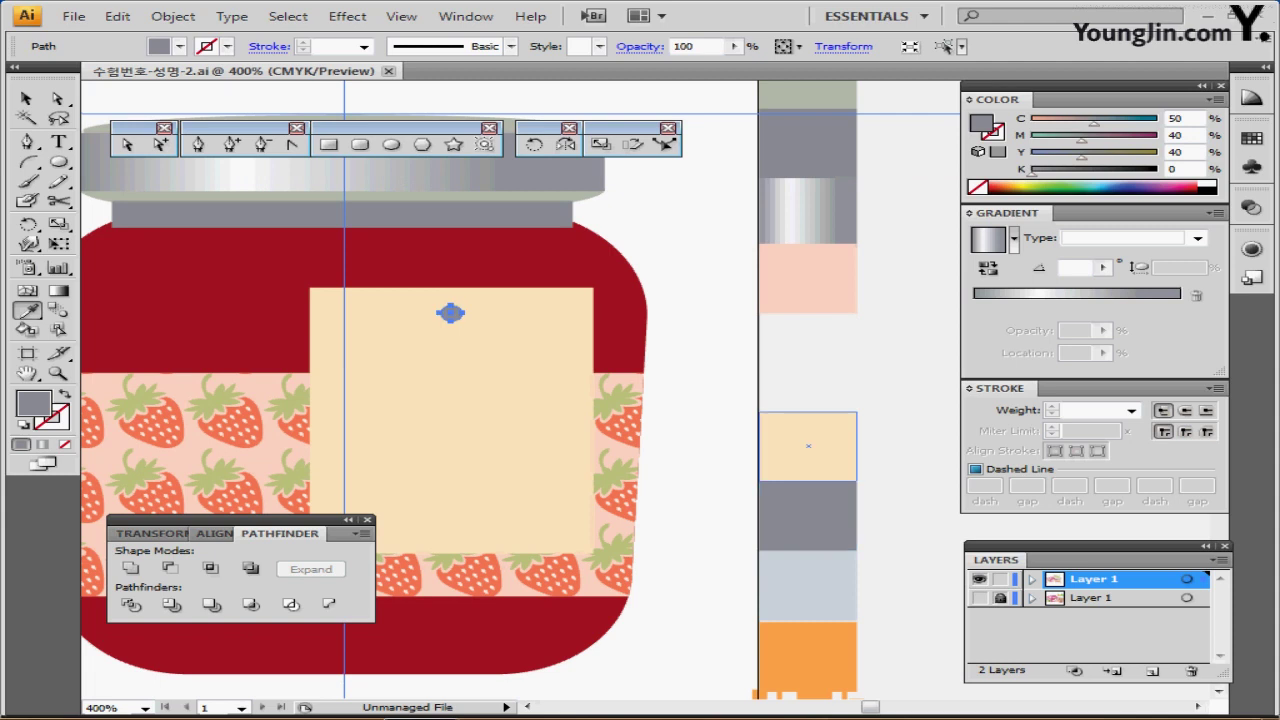
- Move the red "Fresh Jam" text from beside the artboard onto the middle of the cream tag and save
{"action": "scroll", "coordinate": [808, 445], "scroll_direction": "down", "scroll_amount": 1}
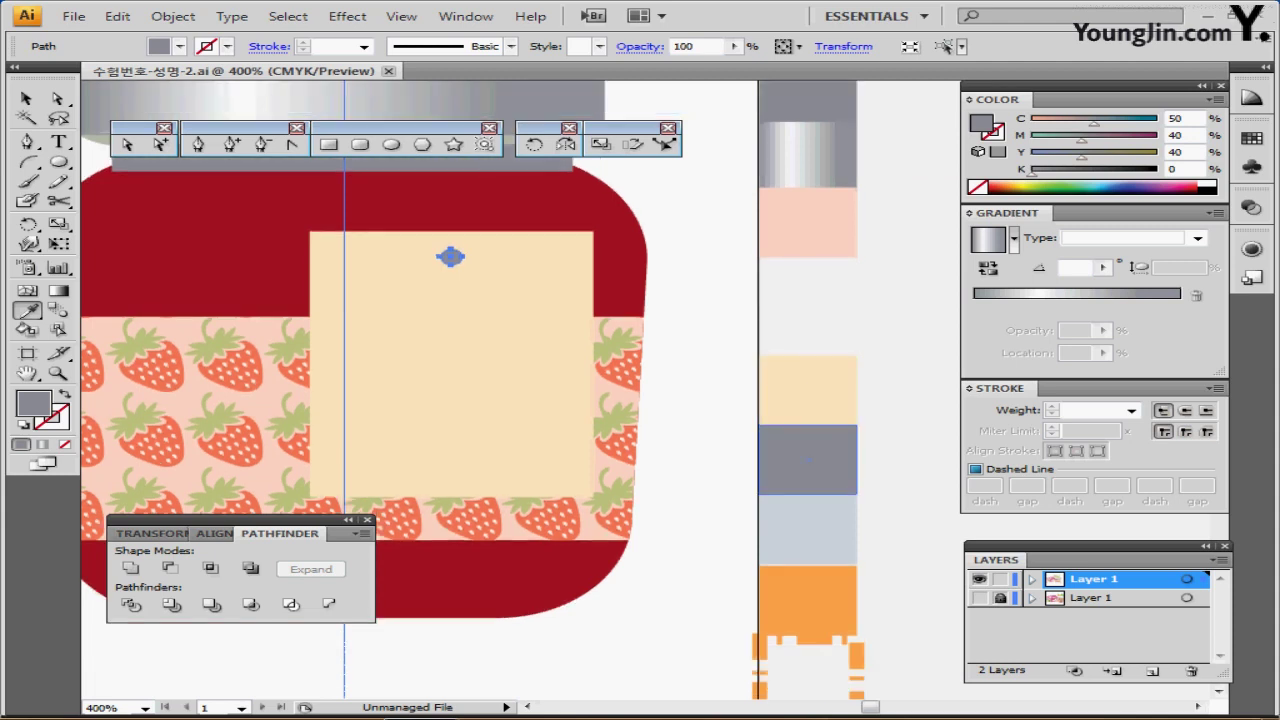
{"action": "key", "text": "ctrl+minus"}
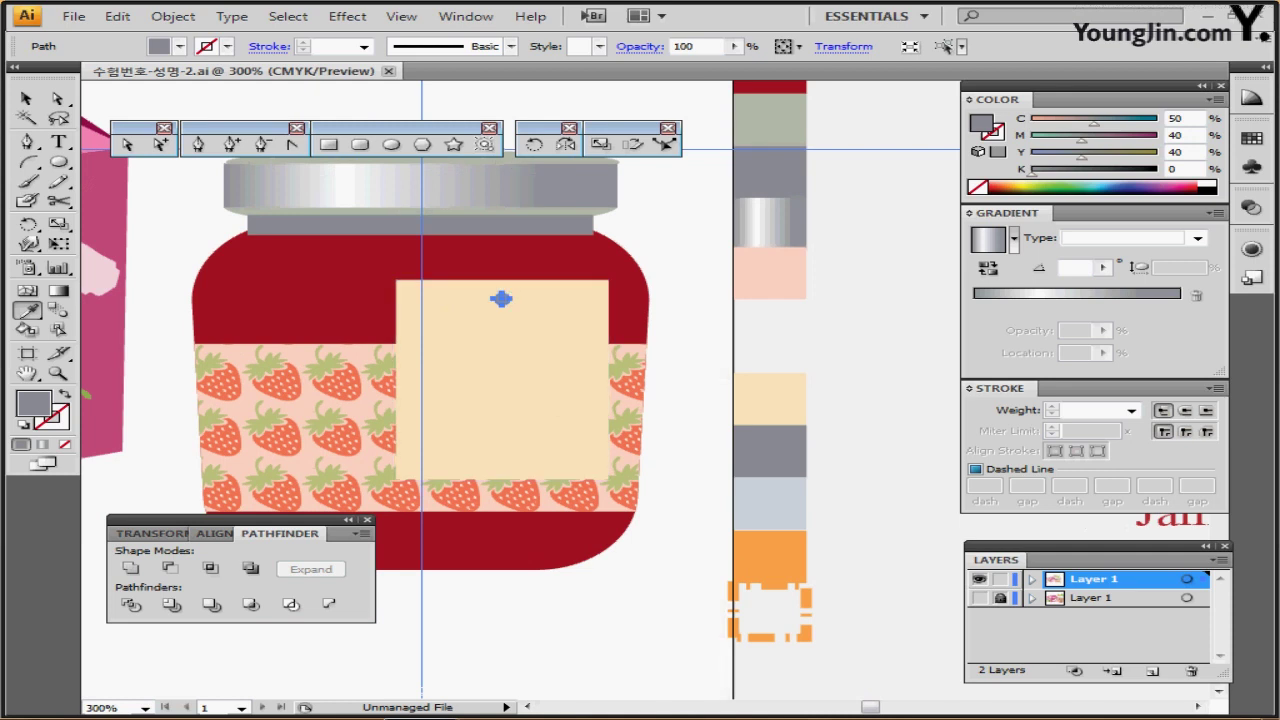
{"action": "key", "text": "ctrl+shift+a"}
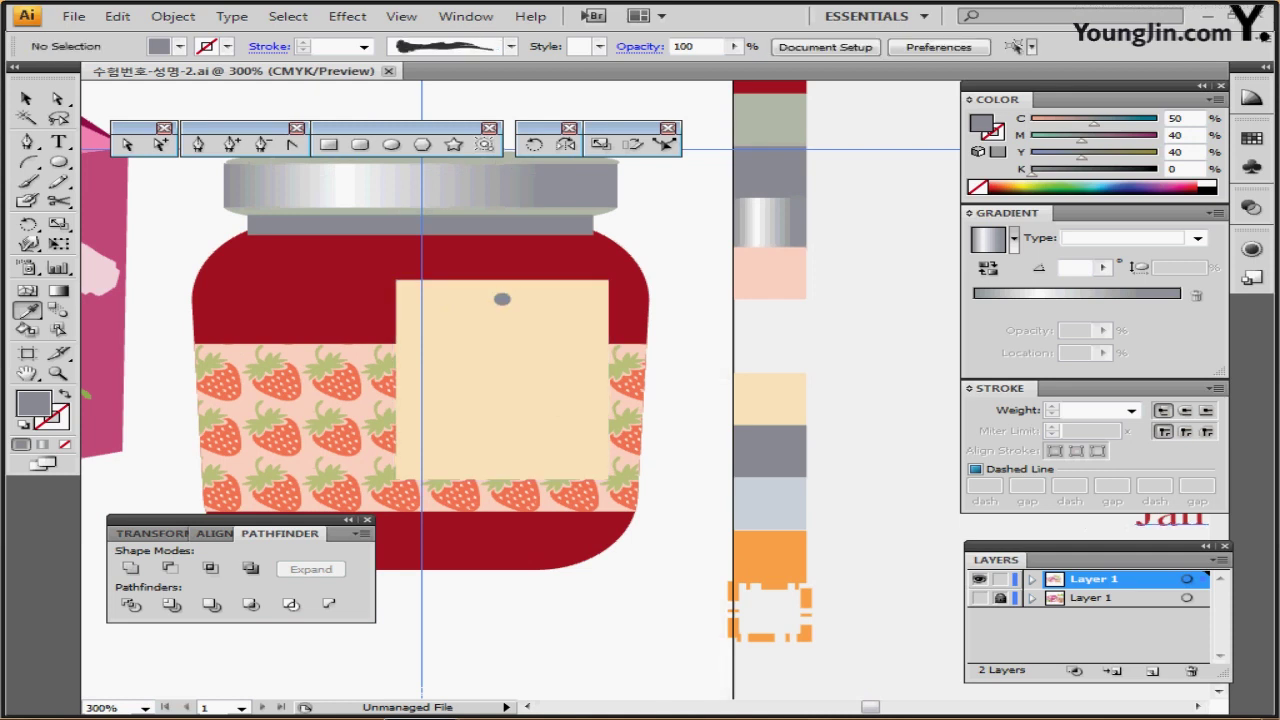
{"action": "left_click", "coordinate": [1168, 519], "text": "ctrl"}
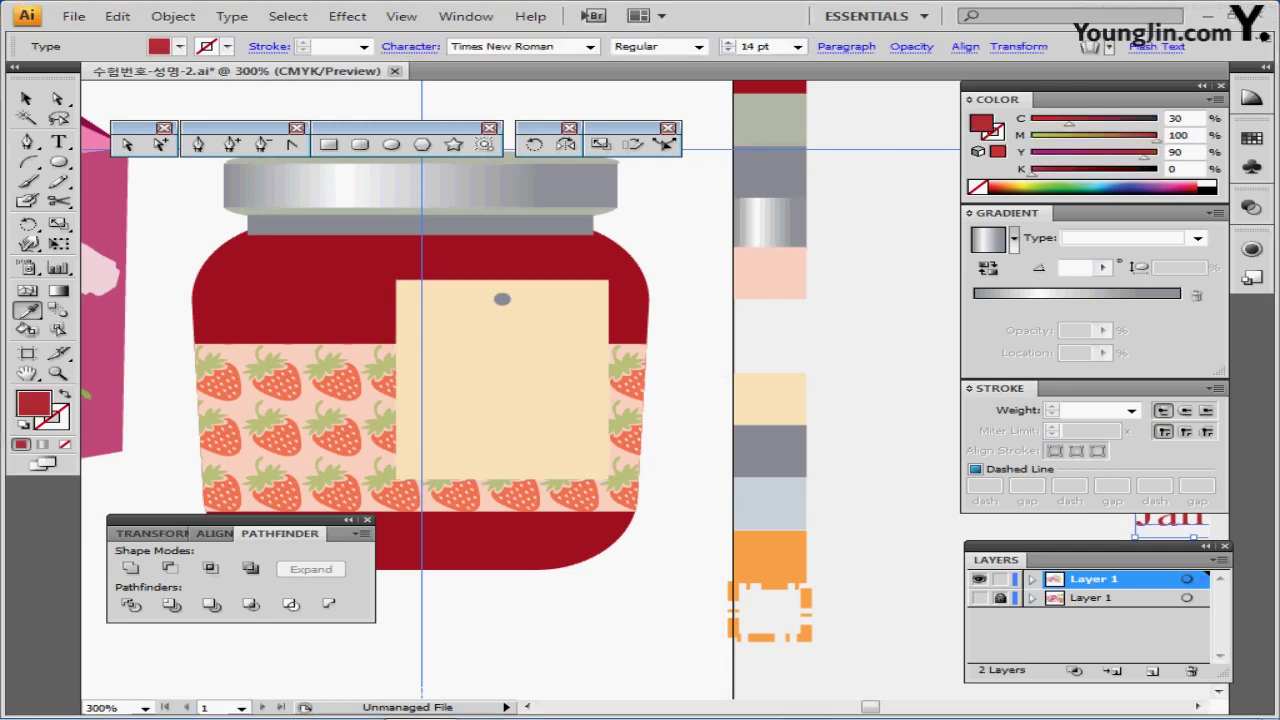
{"action": "key", "text": "ctrl+h"}
{"action": "key", "text": "ctrl+h"}
{"action": "left_click_drag", "start_coordinate": [1160, 524], "coordinate": [505, 424]}
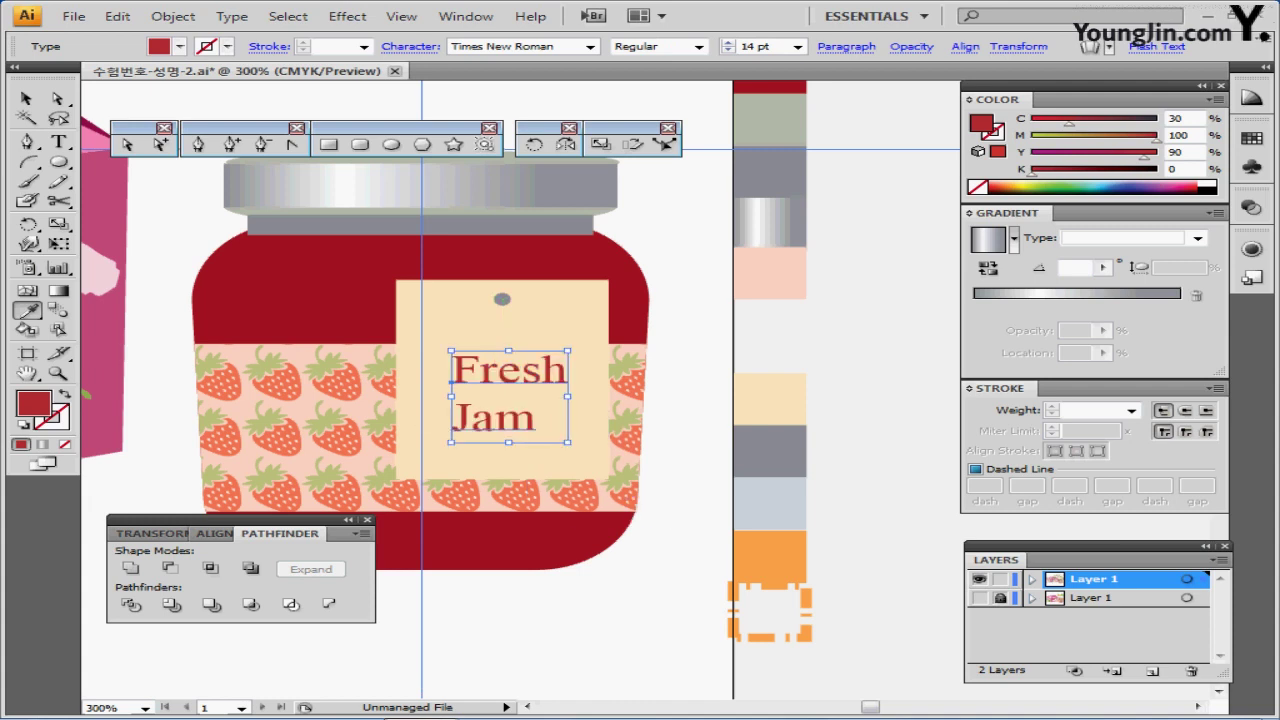
{"action": "key", "text": "ctrl+s"}
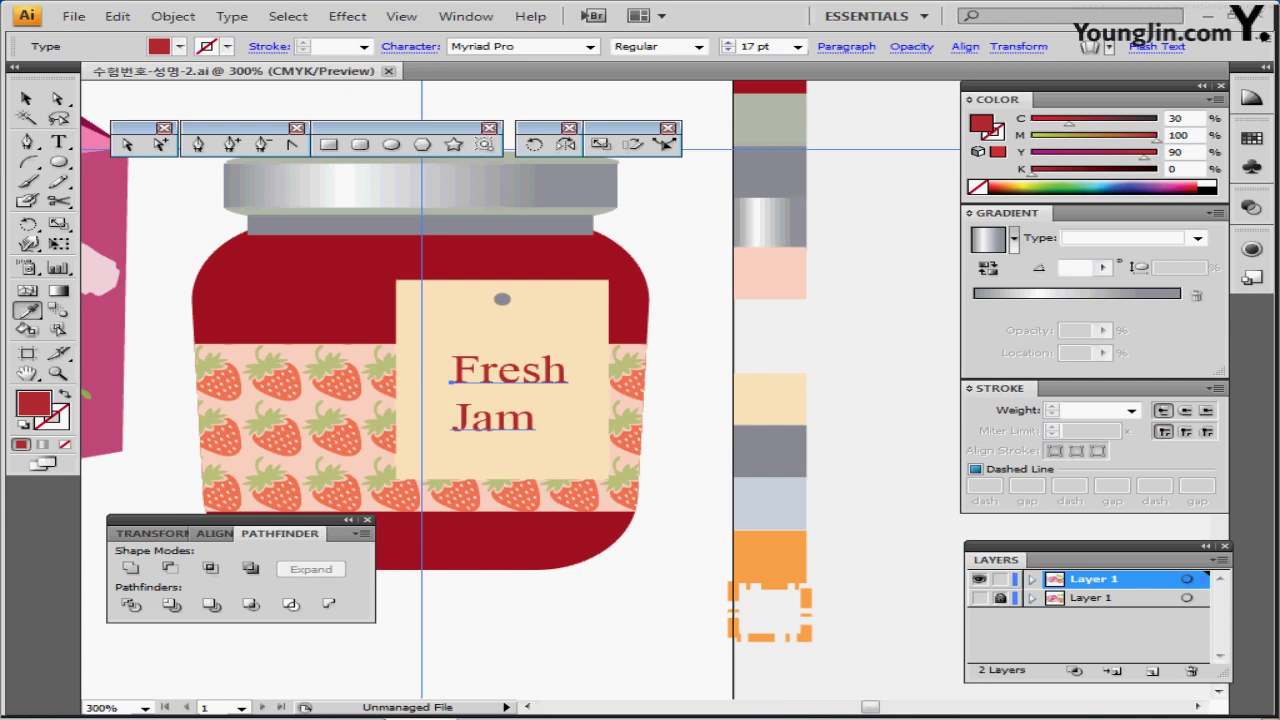
{"action": "left_click", "coordinate": [846, 46]}
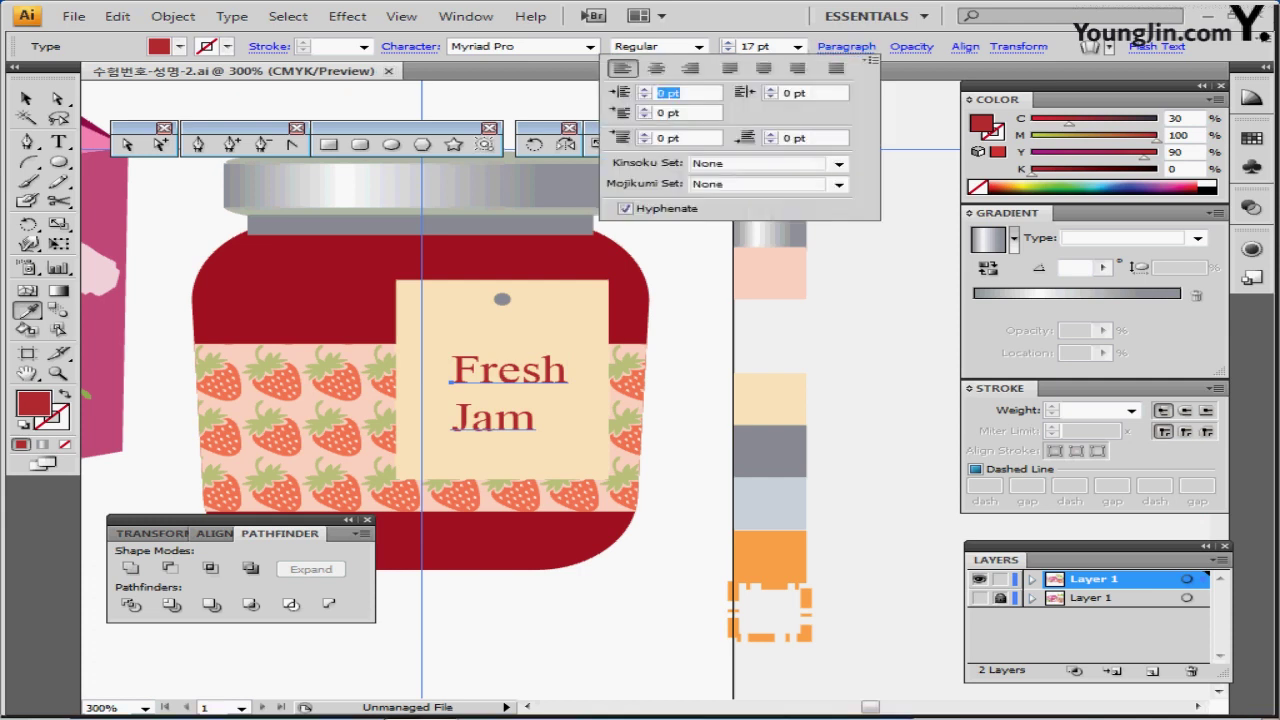
{"action": "left_click", "coordinate": [688, 93]}
{"action": "key", "text": "Escape"}
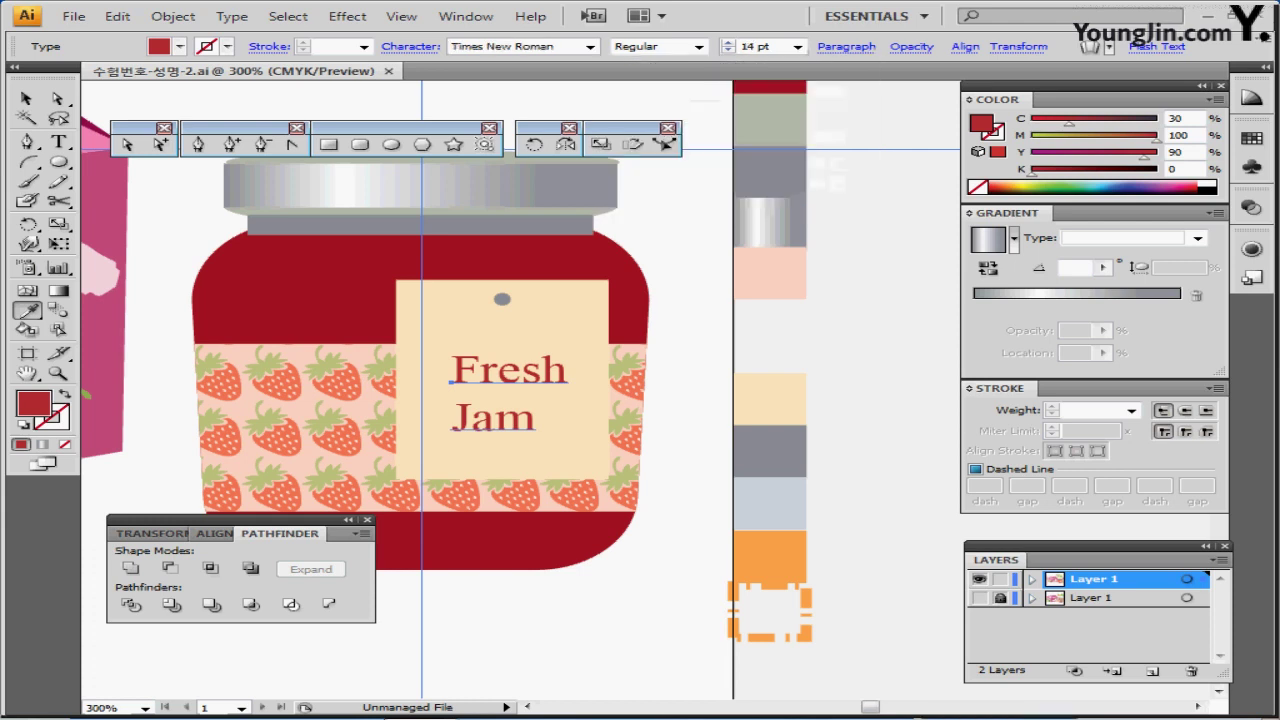
- Centre the cream tag, its grey ellipse and the "Fresh Jam" text horizontally on one another, and save
{"action": "key", "text": "ctrl+shift+a"}
{"action": "left_click", "coordinate": [503, 318], "text": "ctrl"}
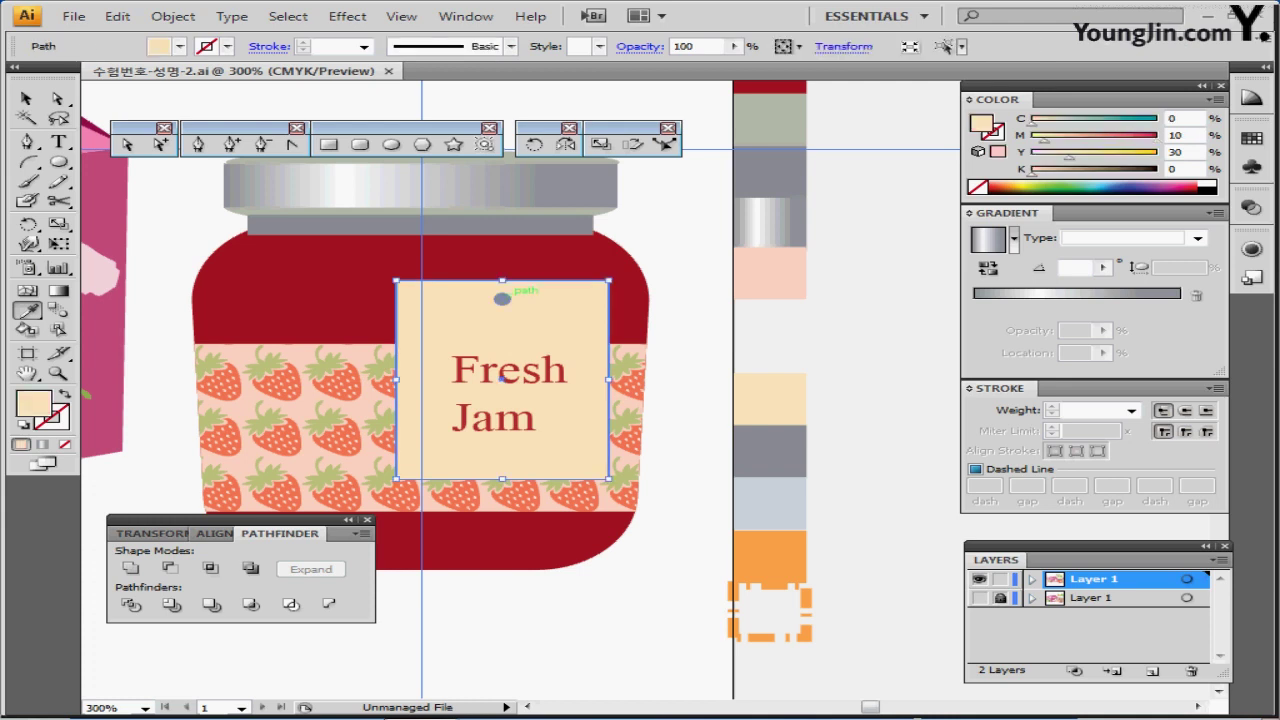
{"action": "left_click", "coordinate": [502, 298], "text": "shift"}
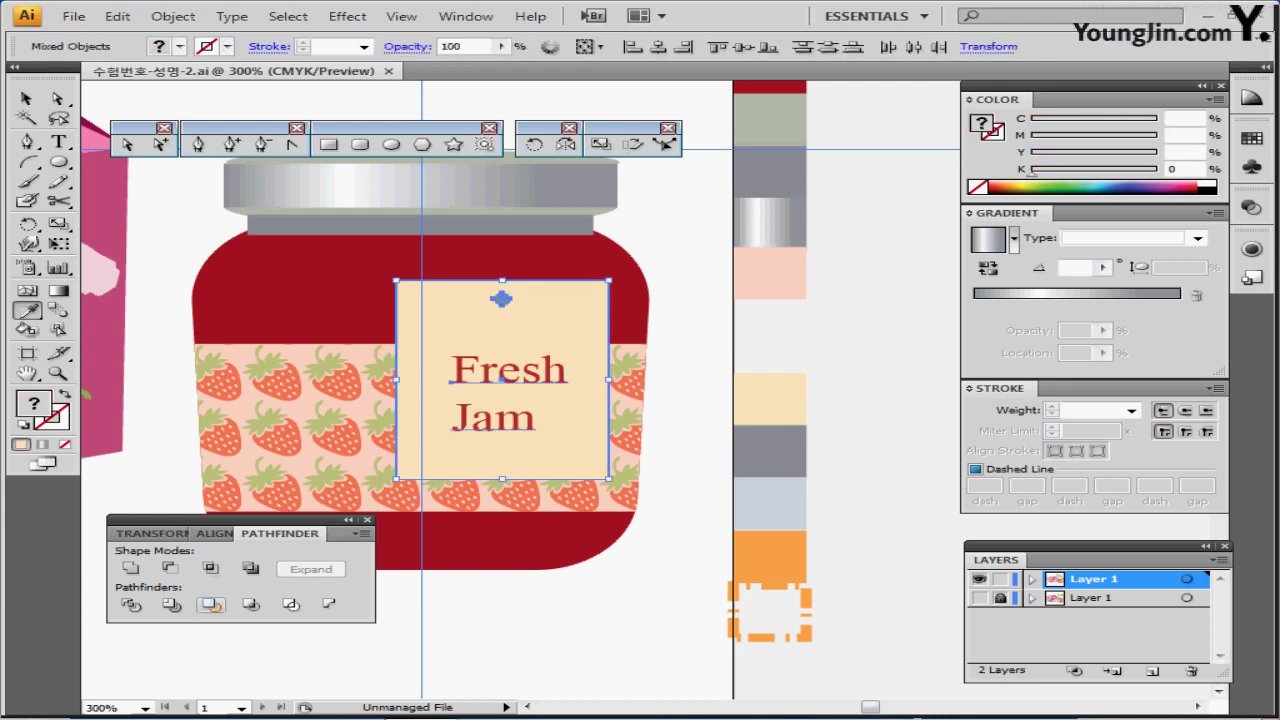
{"action": "left_click", "coordinate": [215, 533]}
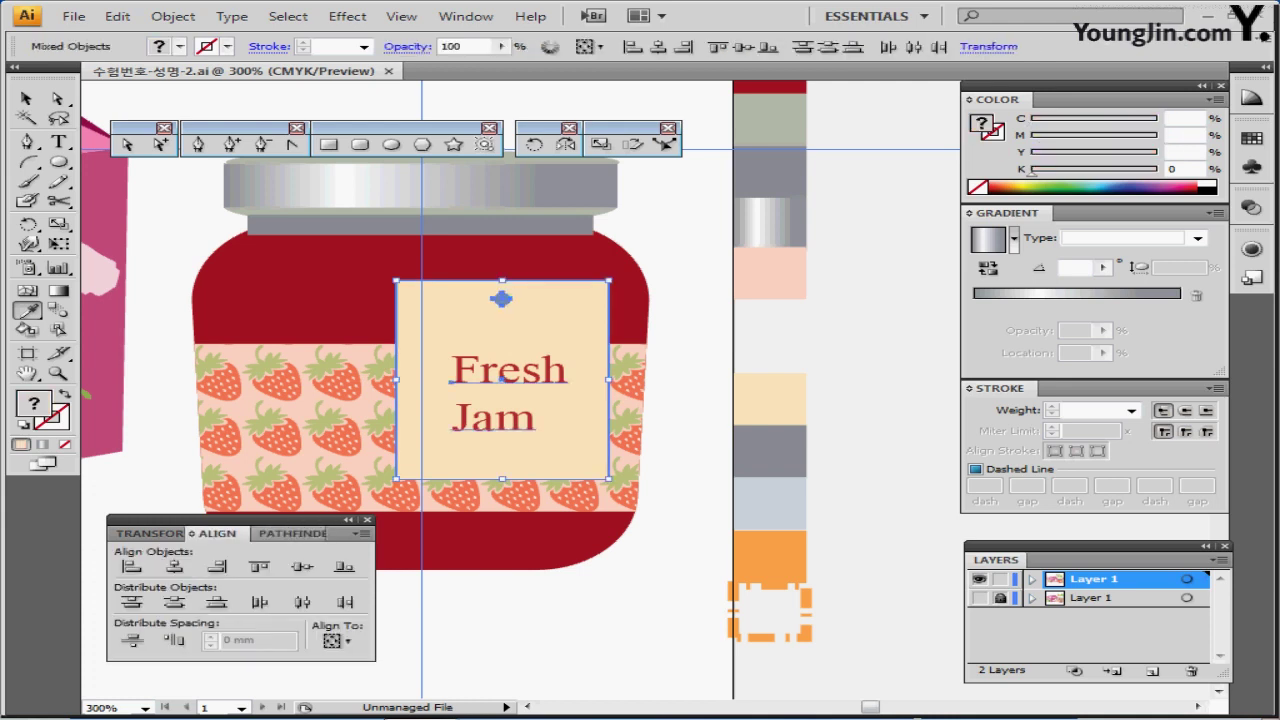
{"action": "left_click", "coordinate": [174, 567]}
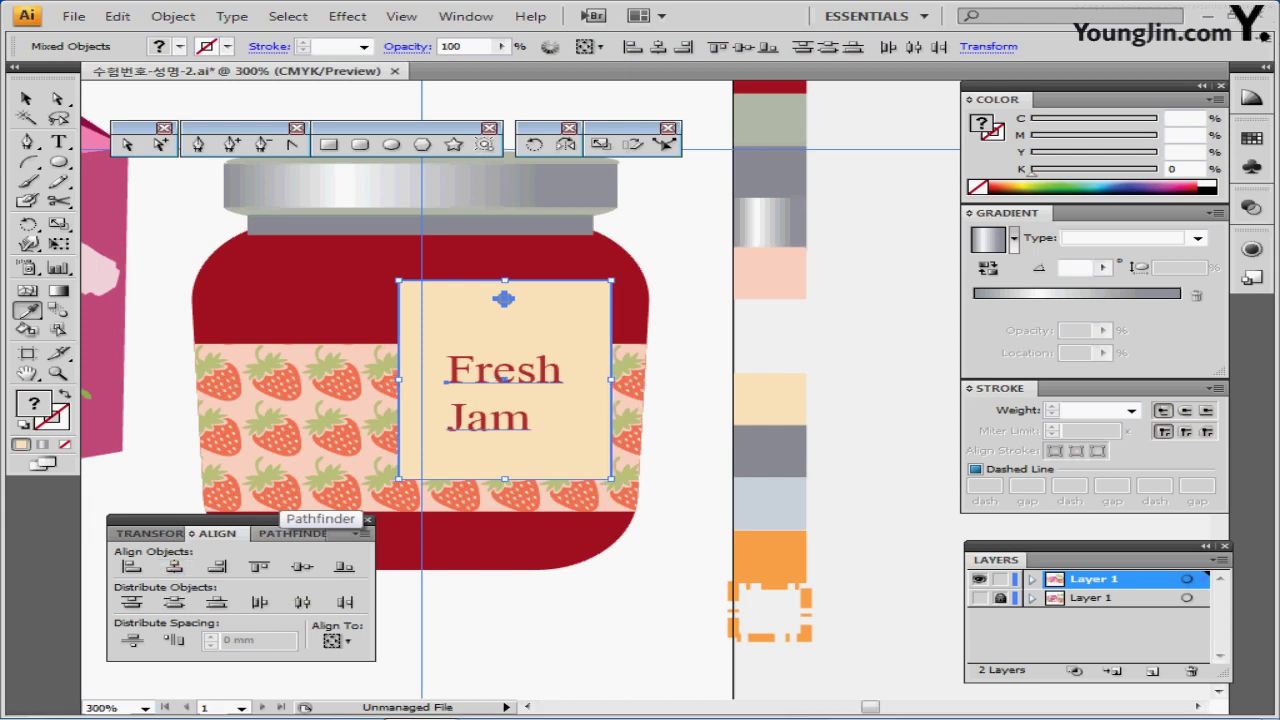
{"action": "key", "text": "ctrl+s"}
{"action": "key", "text": "ctrl+shift+a"}
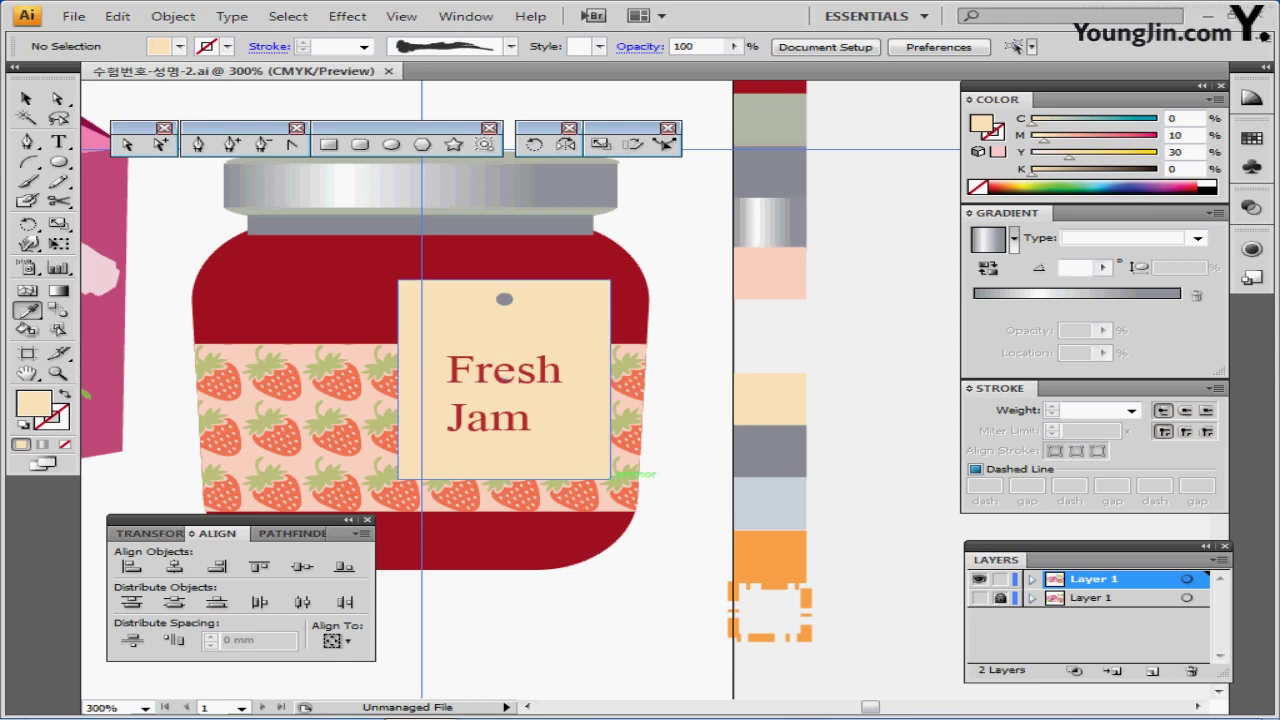
- Make a copy of the cream tag rotated -10° about its upper-left corner
{"action": "left_click_drag", "start_coordinate": [612, 479], "coordinate": [676, 419]}
{"action": "left_click", "coordinate": [606, 453]}
{"action": "key", "text": "ctrl+equal"}
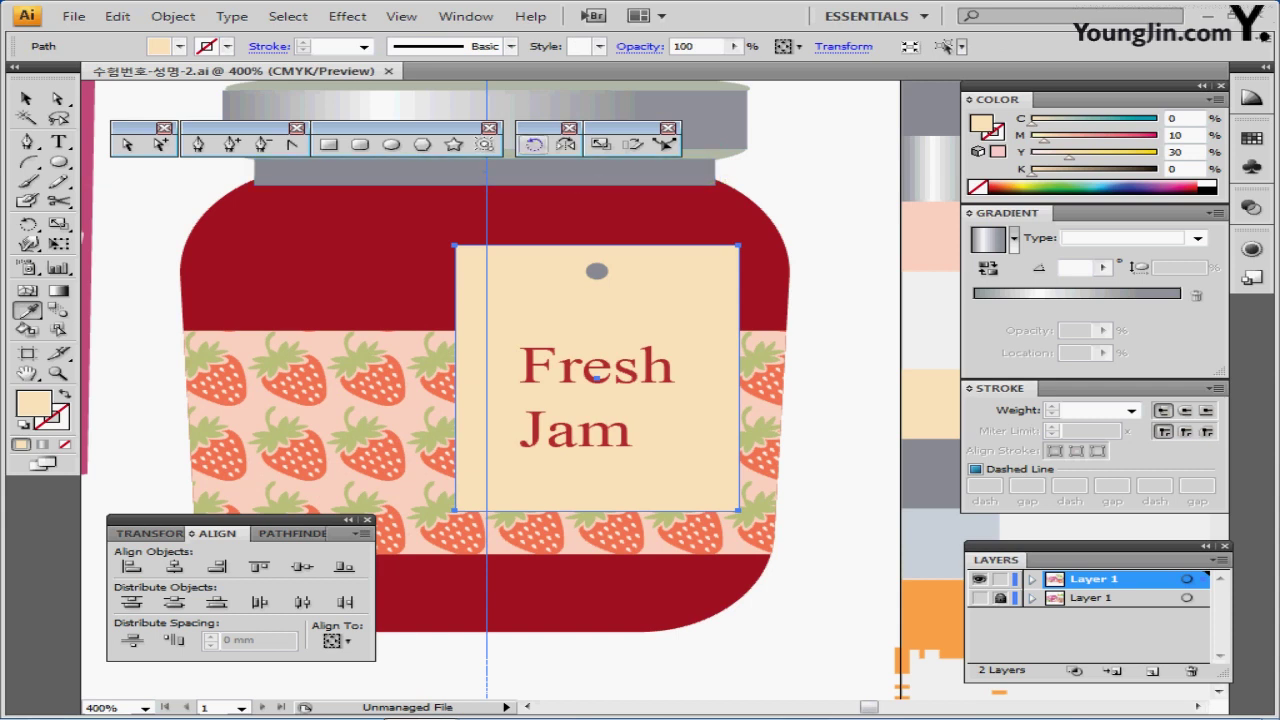
{"action": "left_click", "coordinate": [533, 144]}
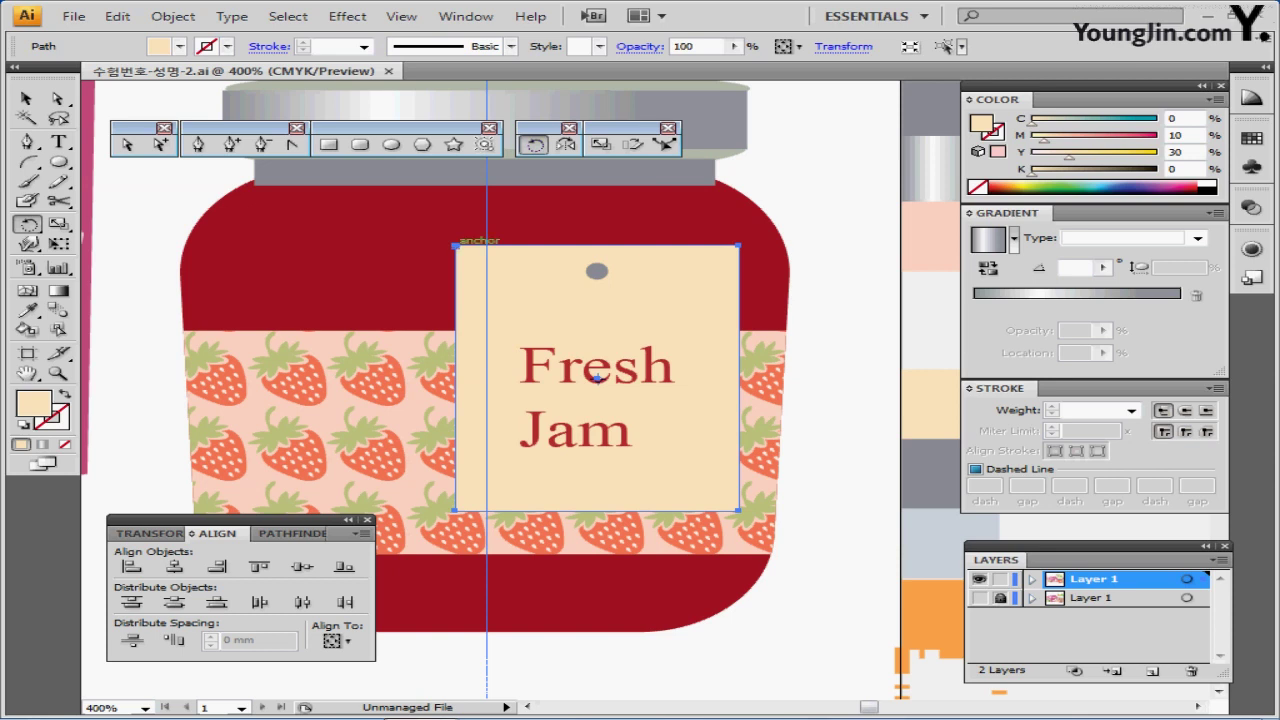
{"action": "left_click", "coordinate": [456, 245], "text": "alt"}
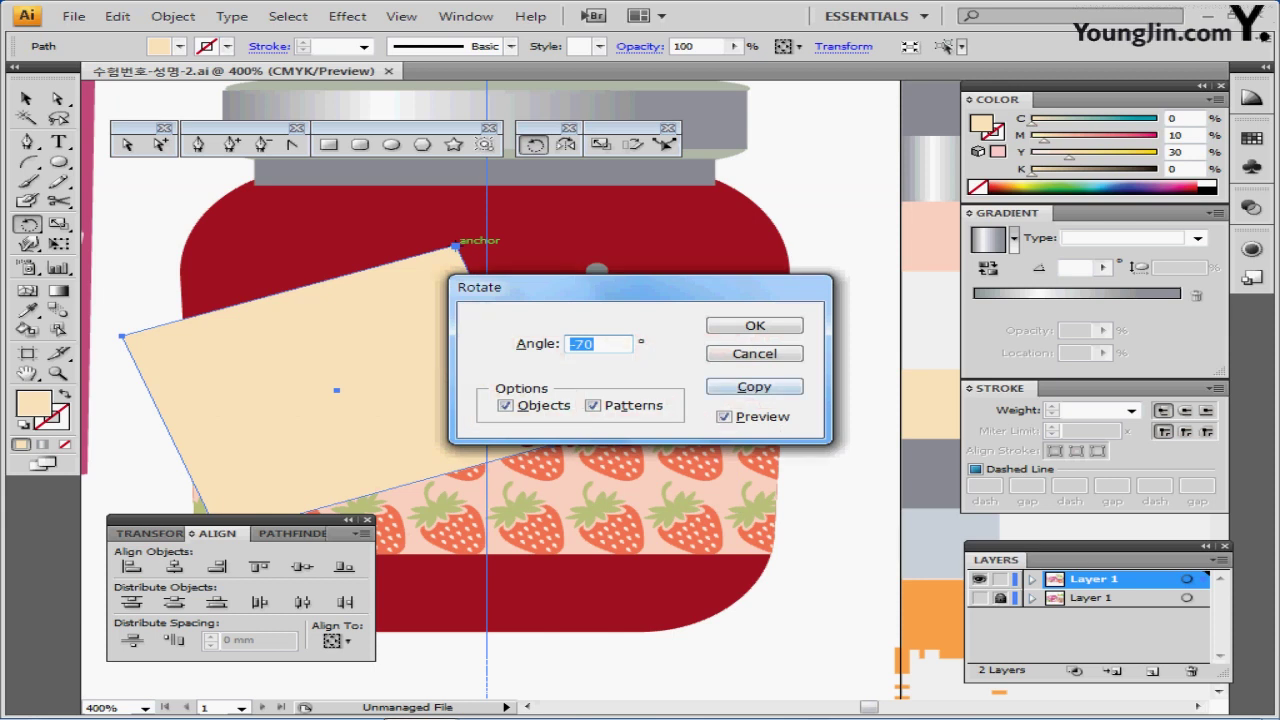
{"action": "type", "text": "-10"}
{"action": "left_click_drag", "start_coordinate": [620, 287], "coordinate": [725, 262]}
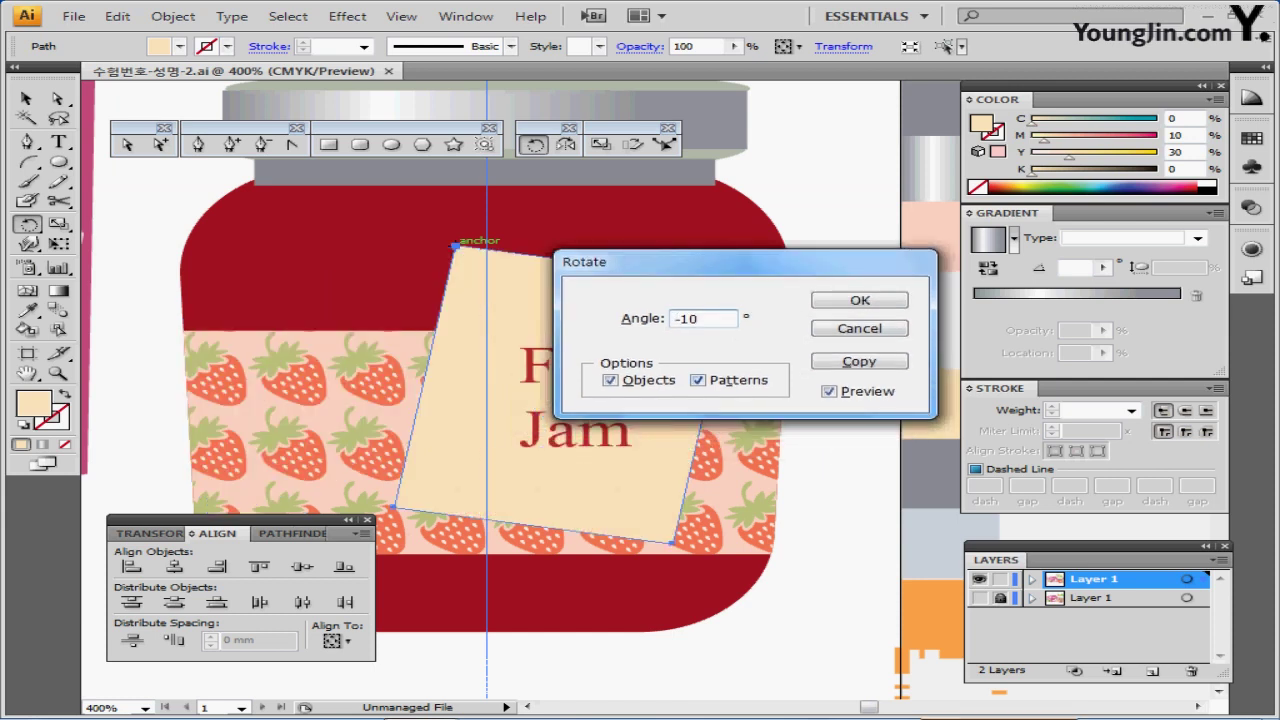
{"action": "left_click_drag", "start_coordinate": [650, 261], "coordinate": [808, 203]}
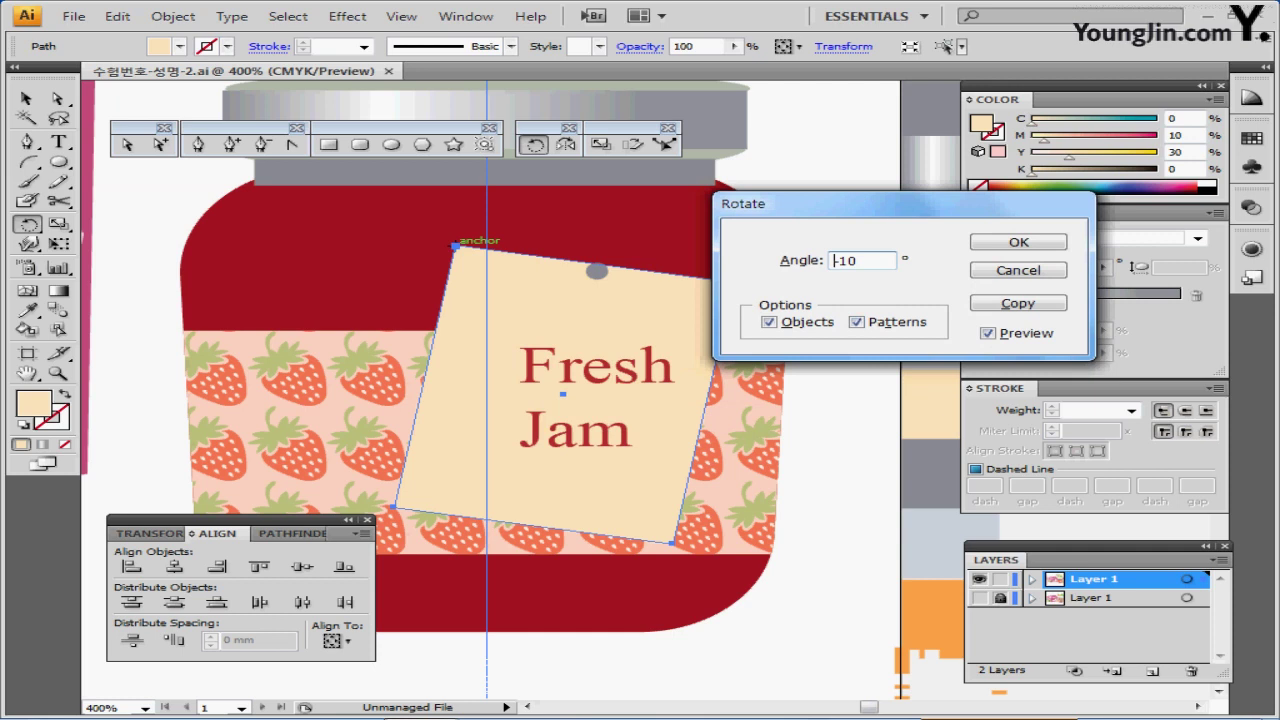
{"action": "left_click", "coordinate": [769, 322]}
{"action": "left_click", "coordinate": [769, 322]}
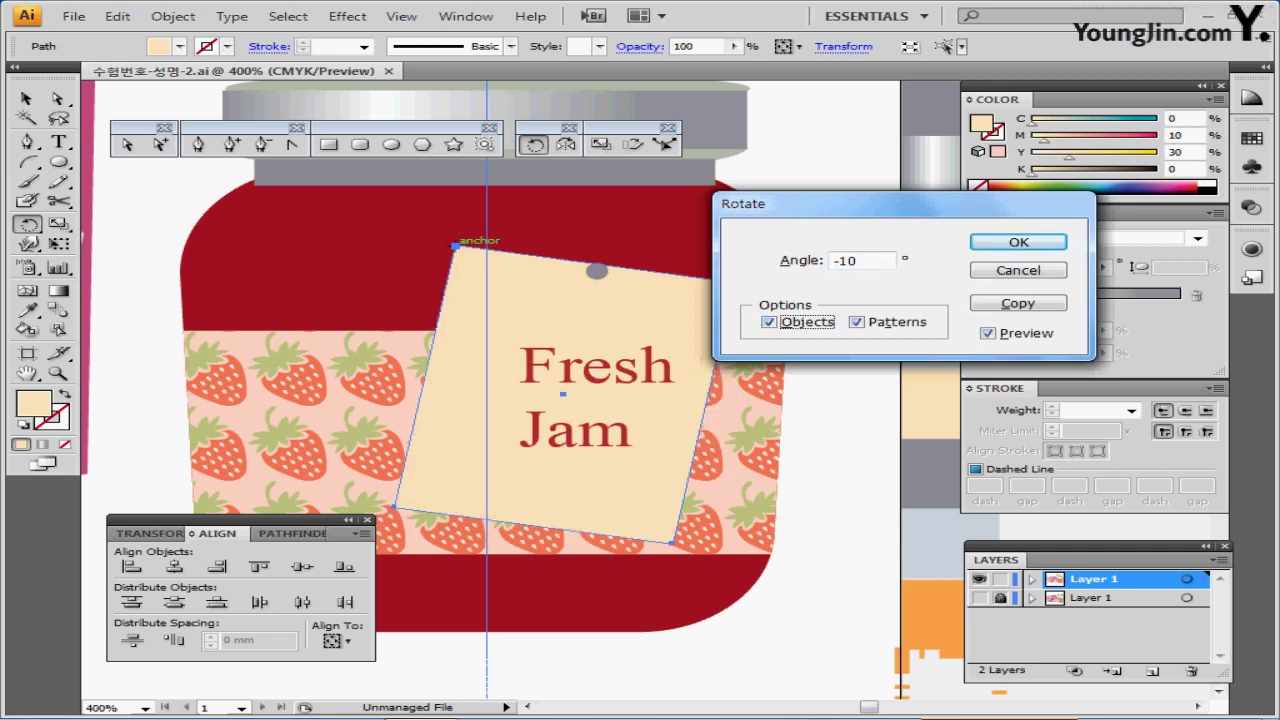
{"action": "left_click", "coordinate": [1018, 303]}
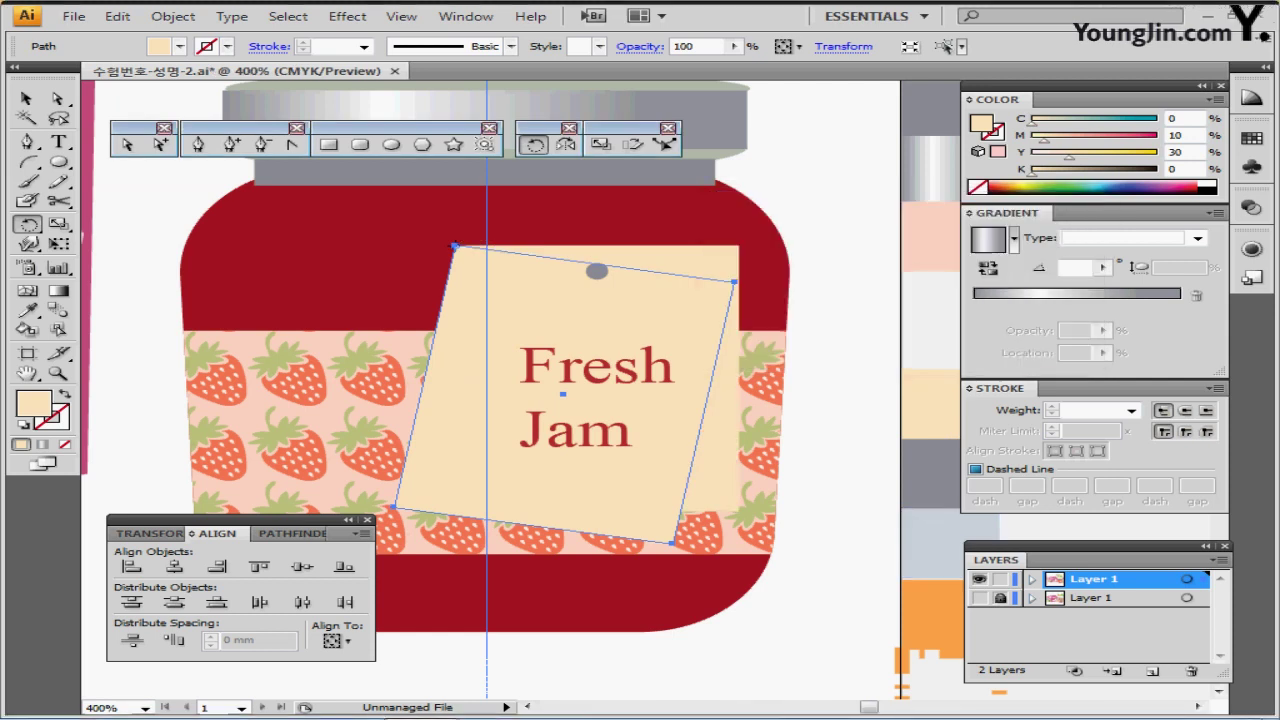
- Fill the rotated tag copy with the C 20 M 10 Y 10 sample colour, send it behind the cream tag, and save
{"action": "left_click_drag", "start_coordinate": [951, 542], "coordinate": [878, 532]}
{"action": "key", "text": "i"}
{"action": "left_click", "coordinate": [878, 532]}
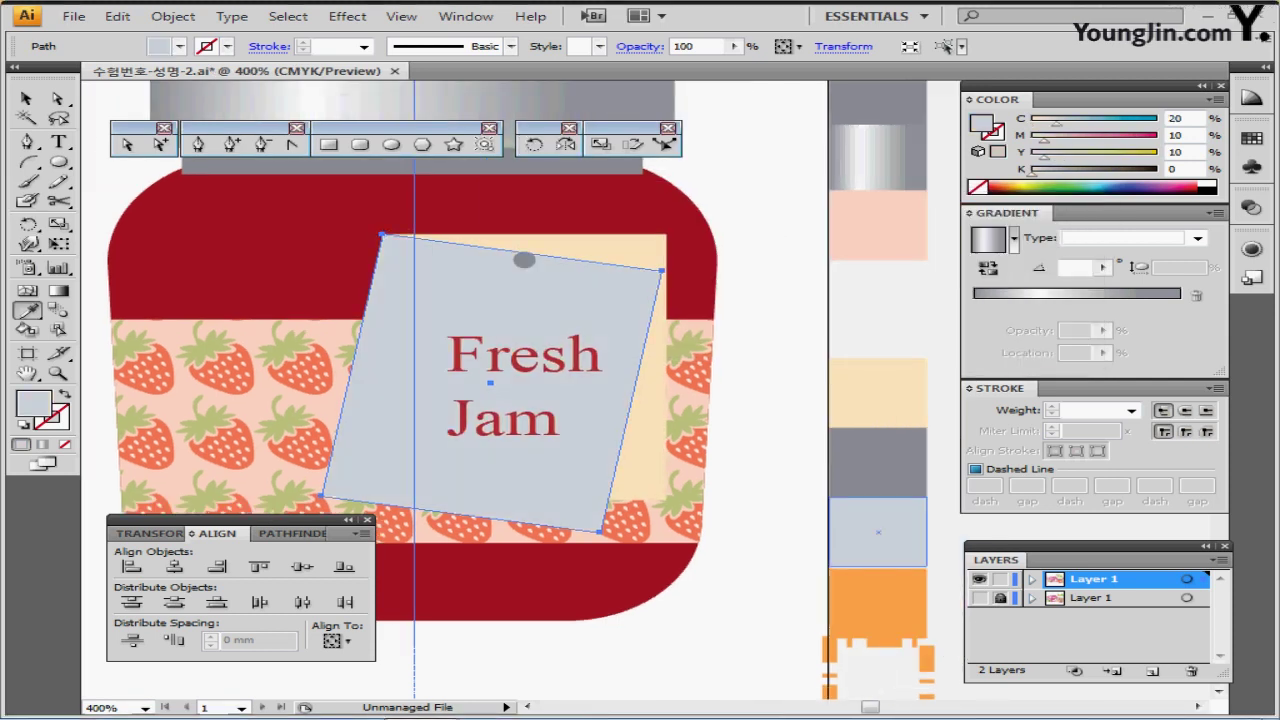
{"action": "key", "text": "ctrl+["}
{"action": "key", "text": "ctrl+["}
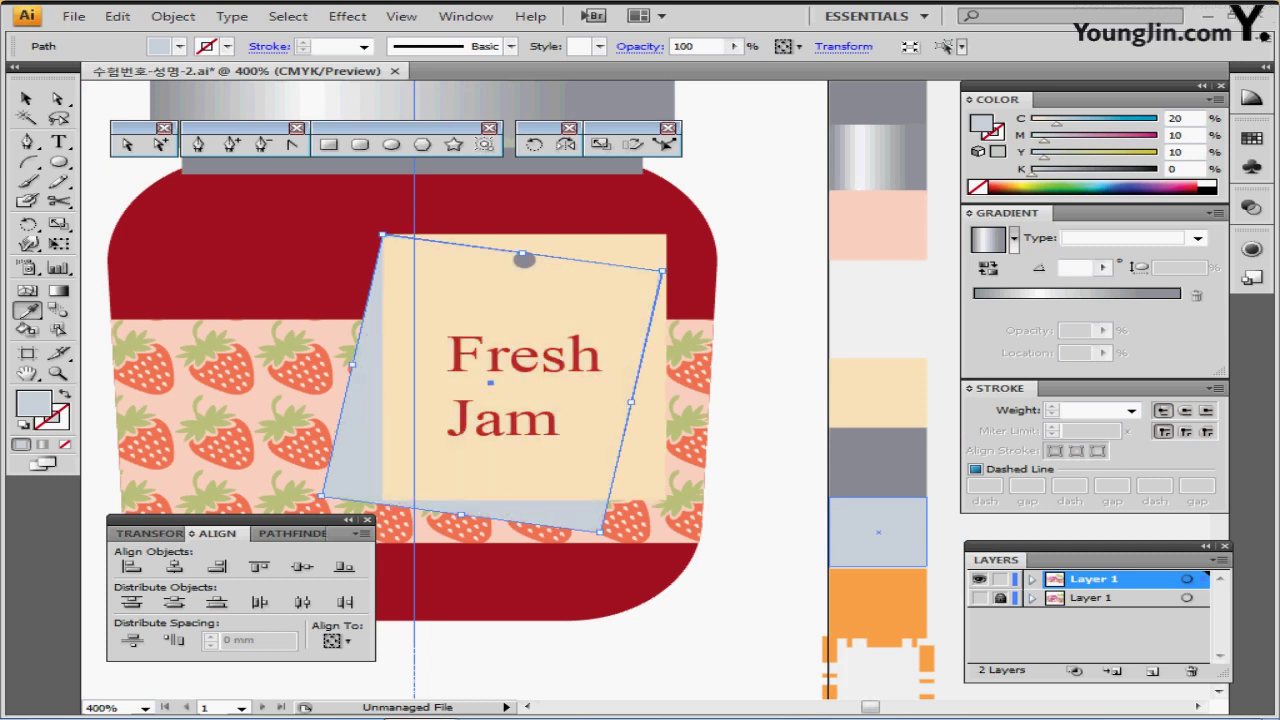
{"action": "key", "text": "ctrl+s"}
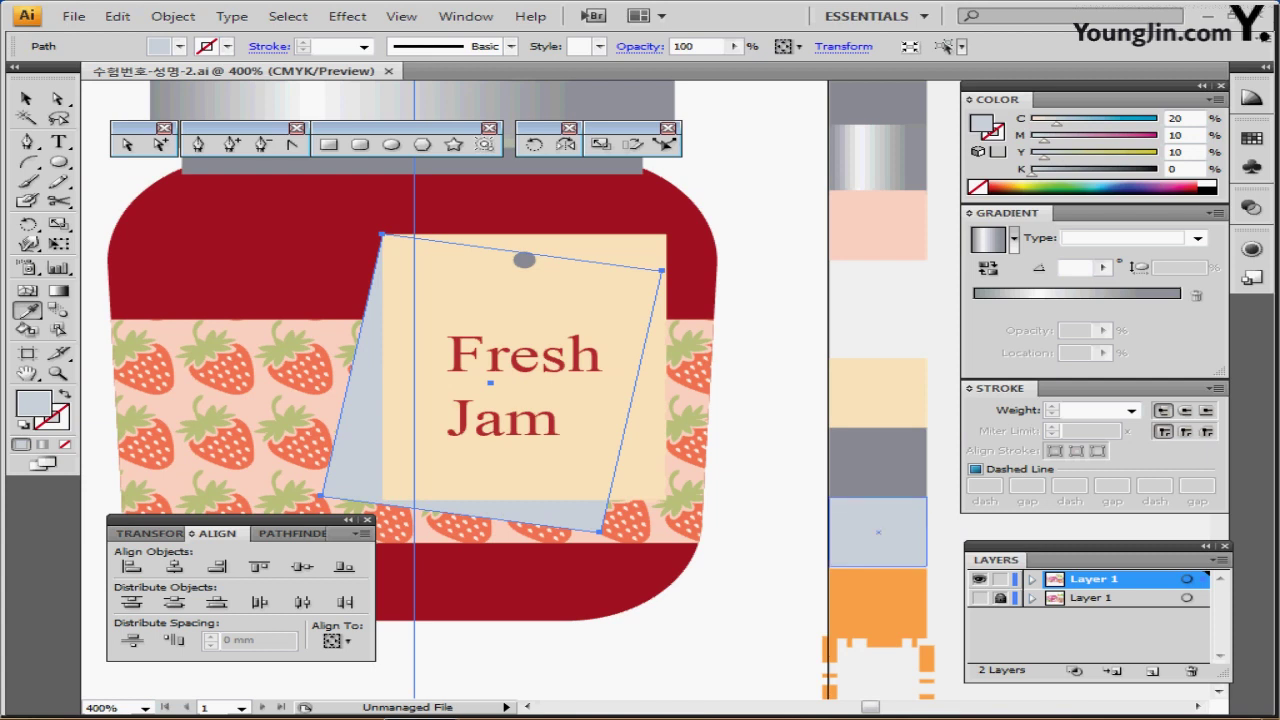
- Pick up the orange M 40 Y 80 sample colour and show the reference layer beneath the artwork's outline view around the tag hole
{"action": "key", "text": "ctrl+equal"}
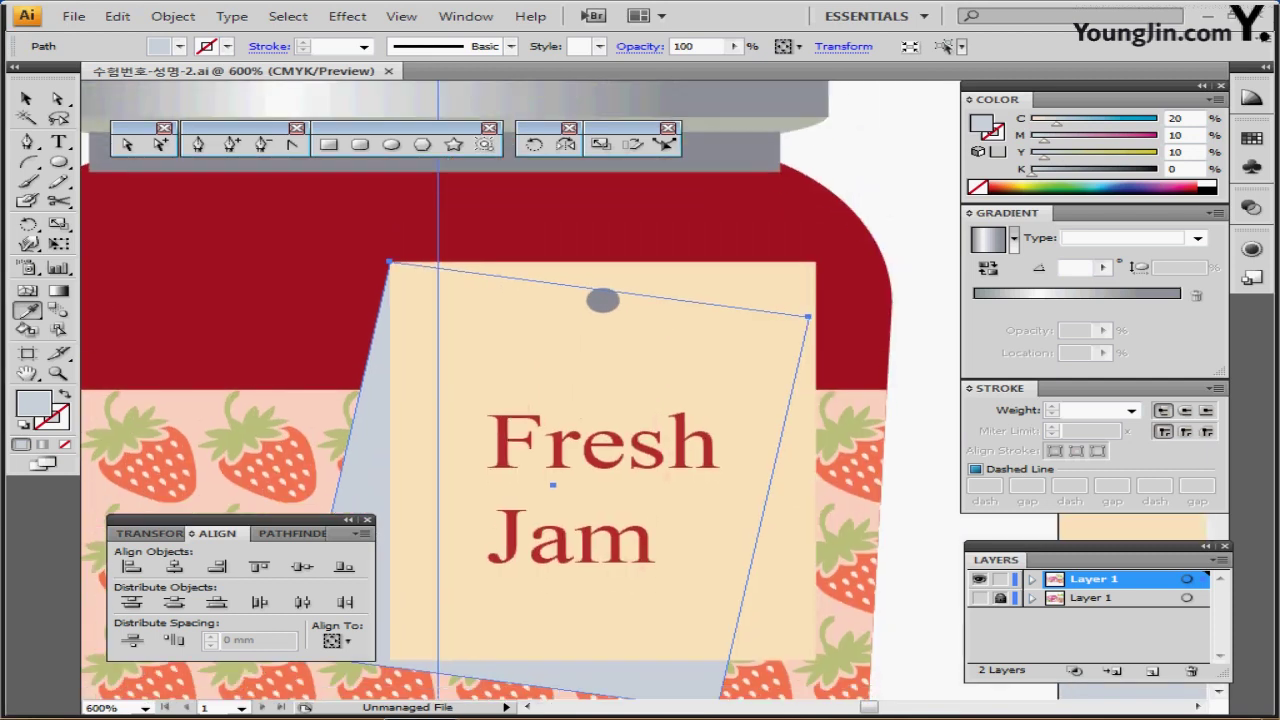
{"action": "key", "text": "ctrl+minus"}
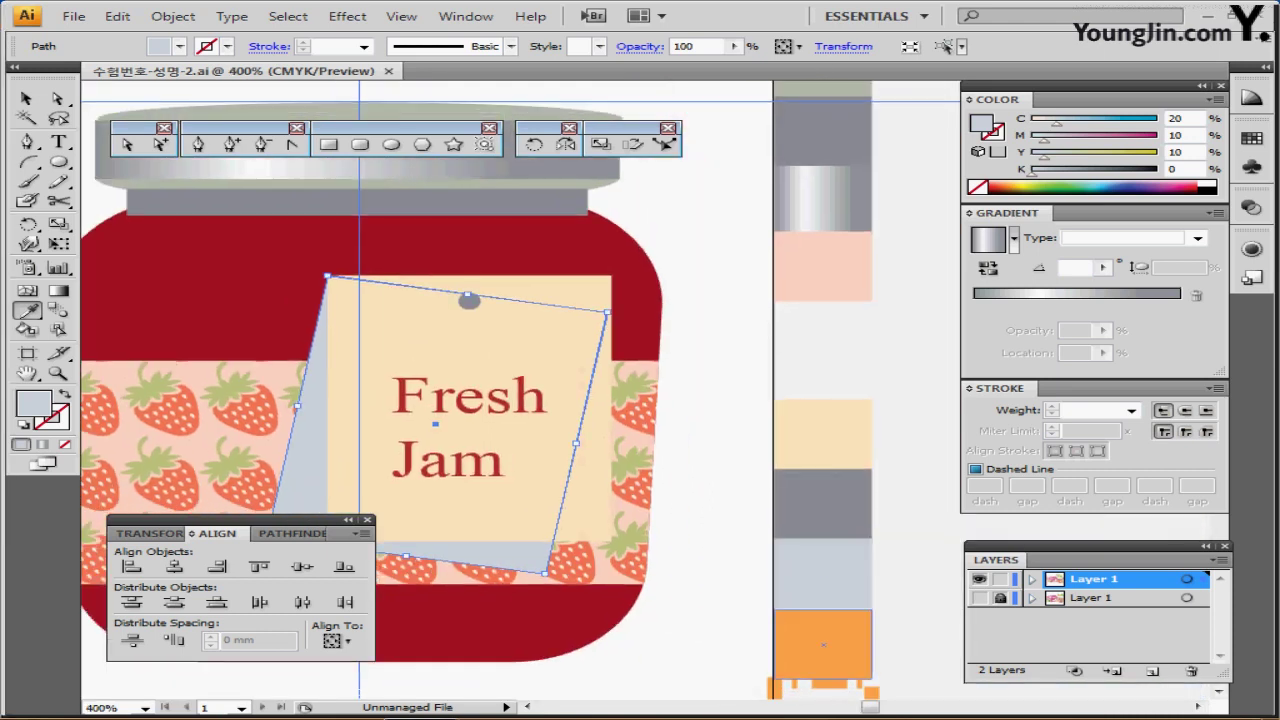
{"action": "left_click", "coordinate": [823, 645], "text": "ctrl"}
{"action": "left_click", "coordinate": [360, 145]}
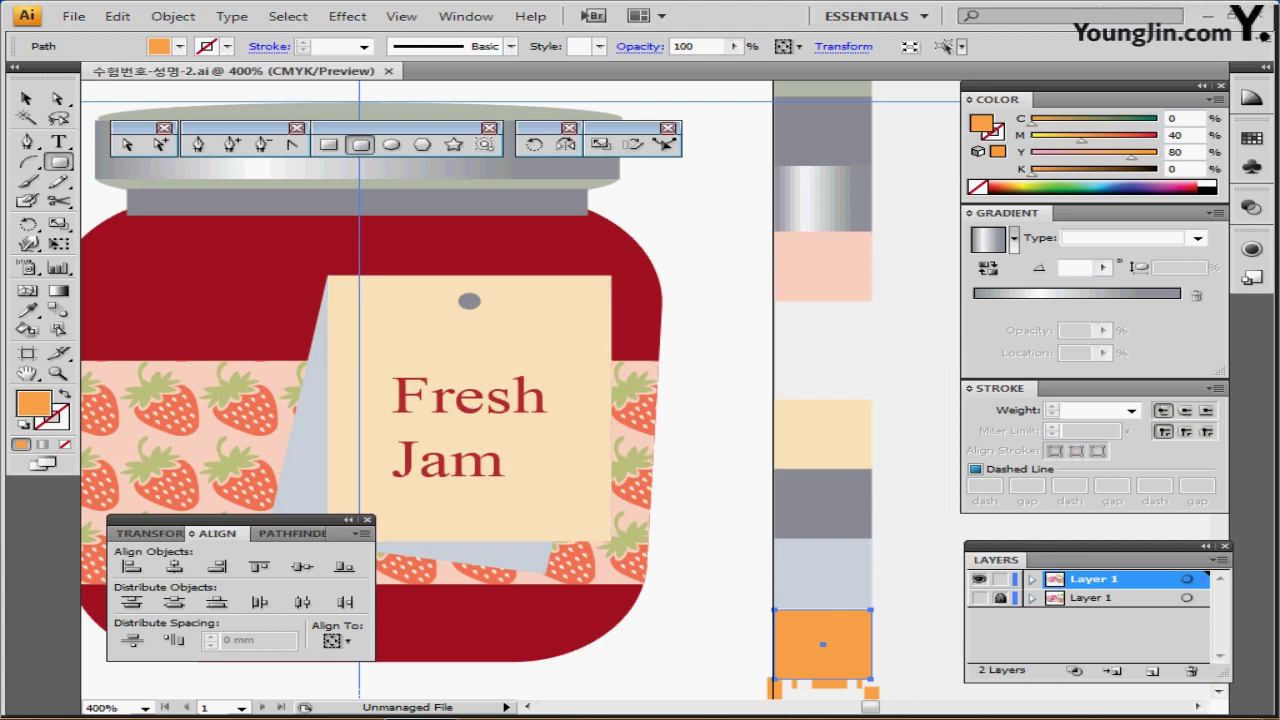
{"action": "left_click", "coordinate": [979, 598]}
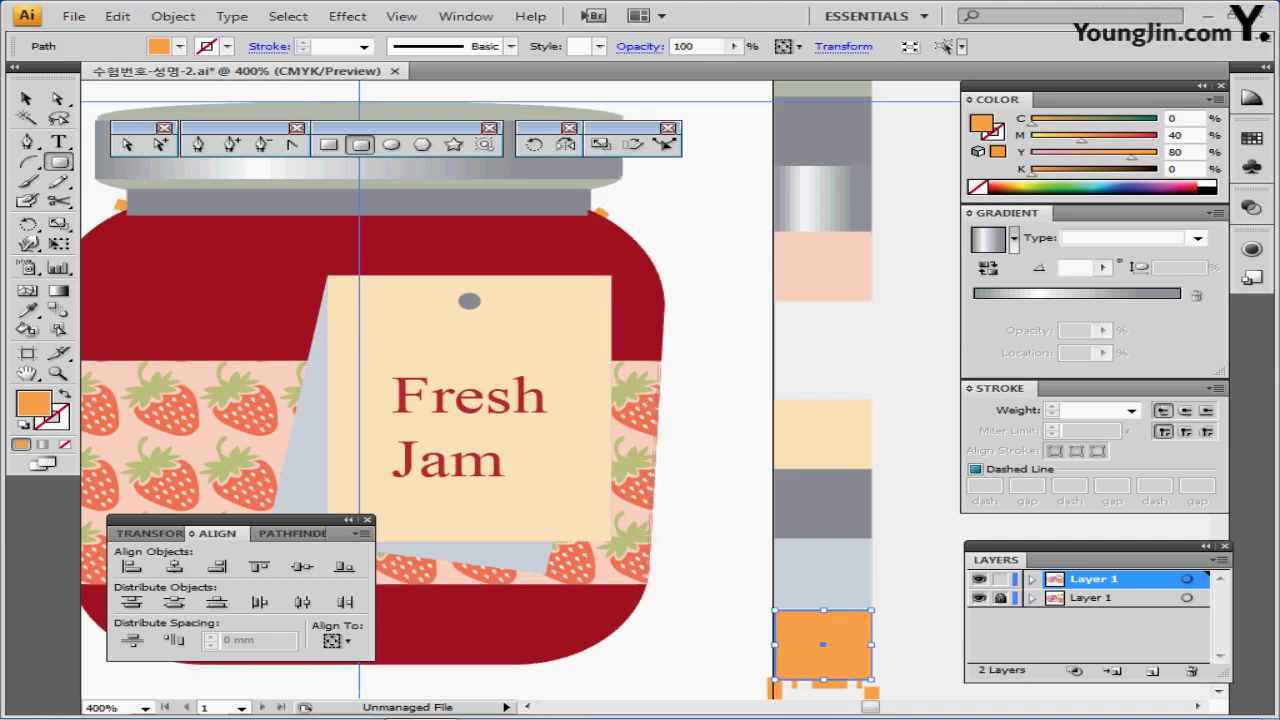
{"action": "left_click", "coordinate": [979, 579], "text": "ctrl"}
{"action": "left_click", "coordinate": [474, 318], "text": "ctrl"}
{"action": "left_click", "coordinate": [474, 318], "text": "ctrl"}
{"action": "left_click_drag", "start_coordinate": [474, 318], "coordinate": [287, 234]}
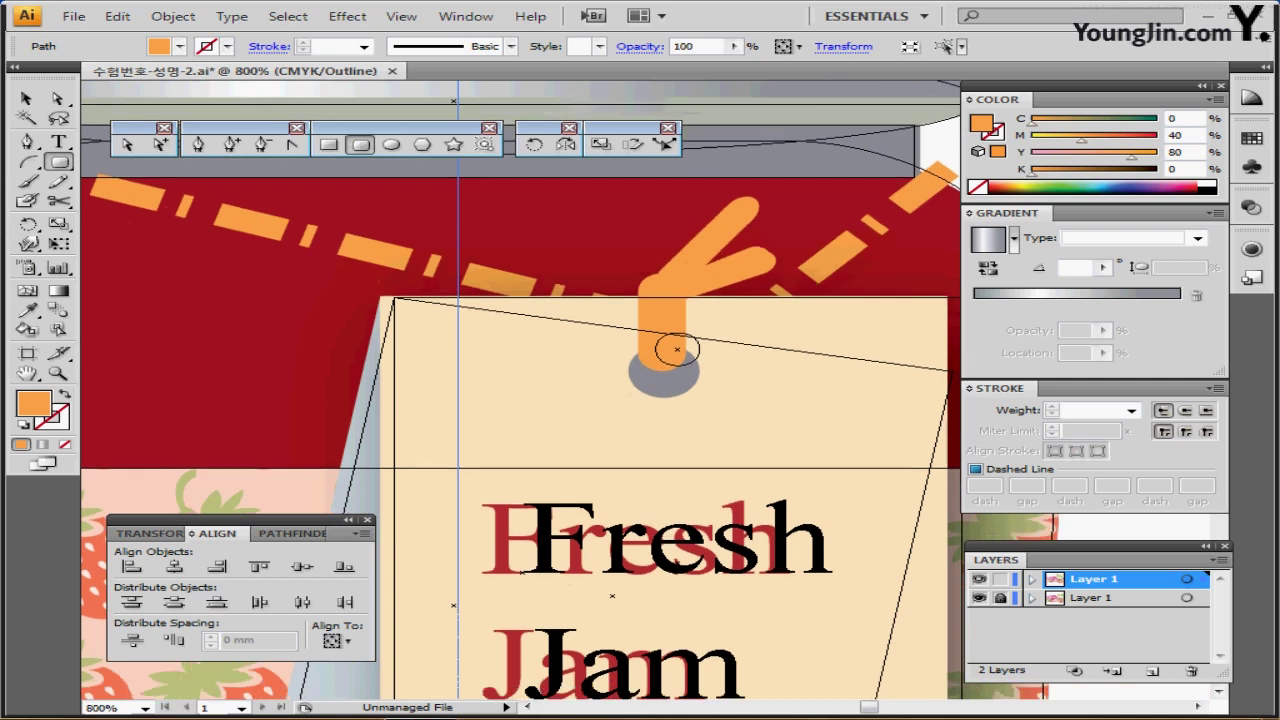
- Nudge both tag shapes, the ellipse and the "Fresh Jam" text slightly left to line up with the reference tag
{"action": "left_click_drag", "start_coordinate": [309, 294], "coordinate": [432, 378]}
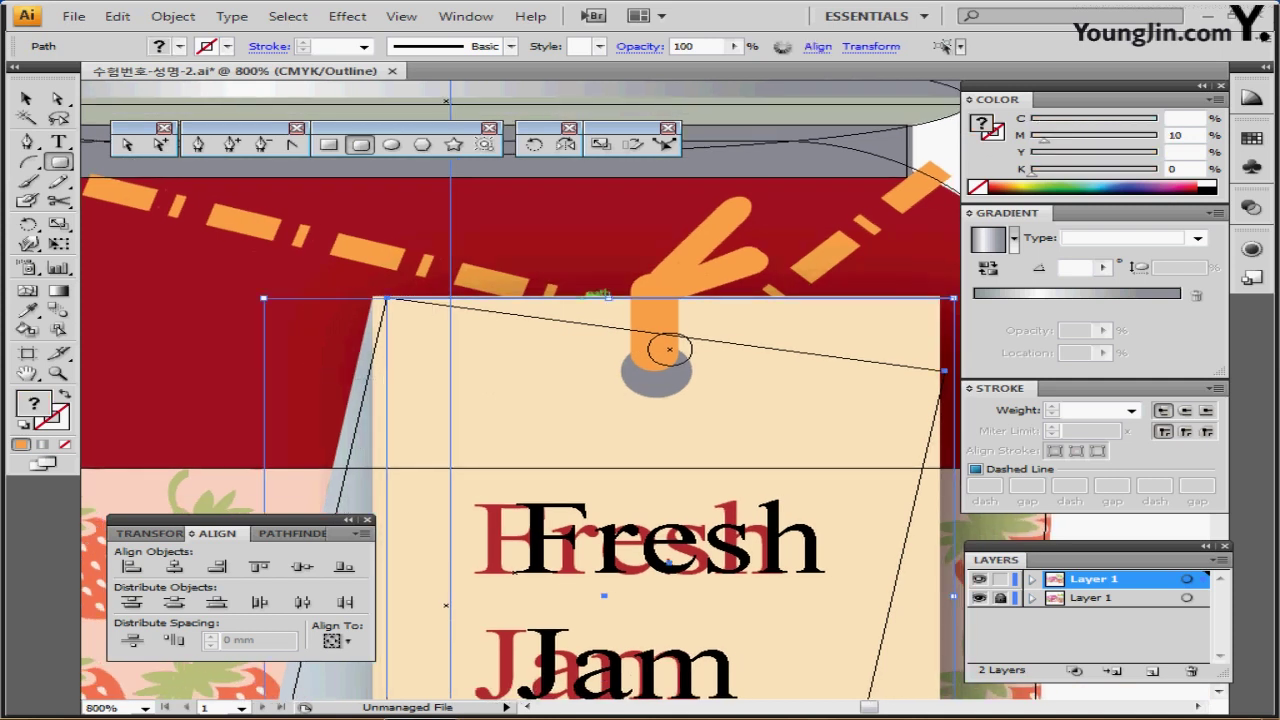
{"action": "key", "text": "ctrl+shift+a"}
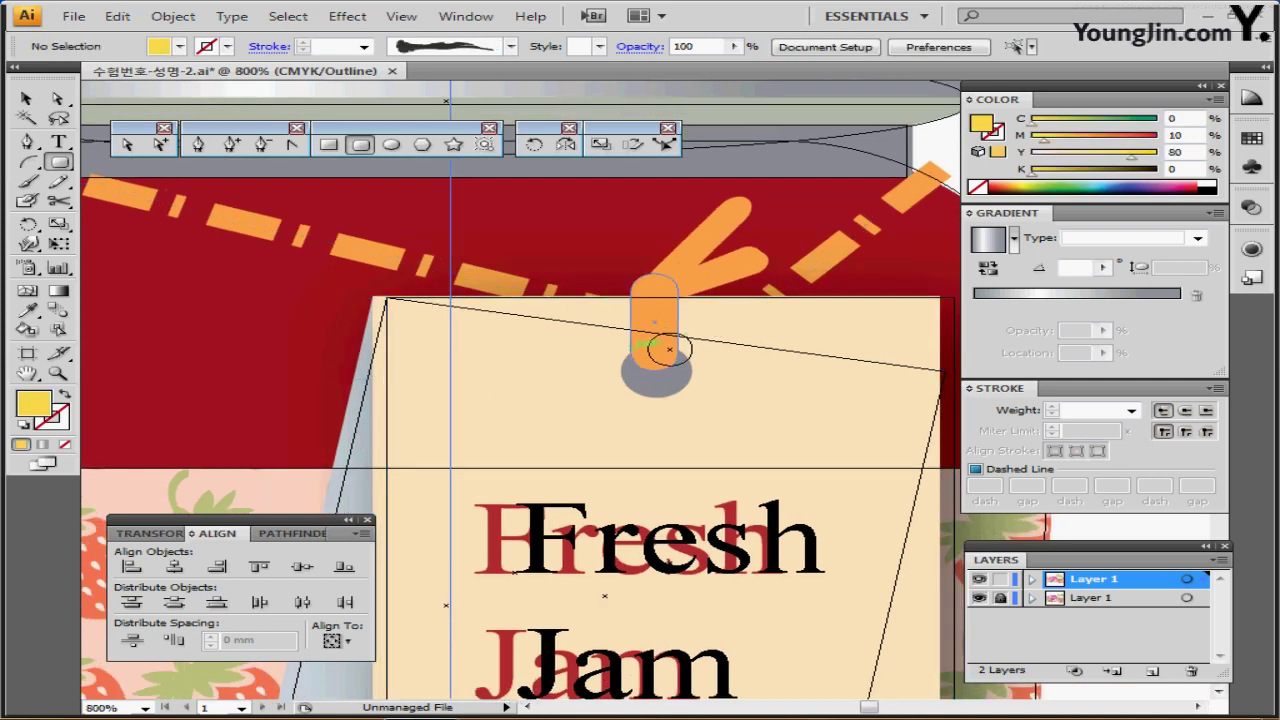
{"action": "left_click", "coordinate": [670, 350]}
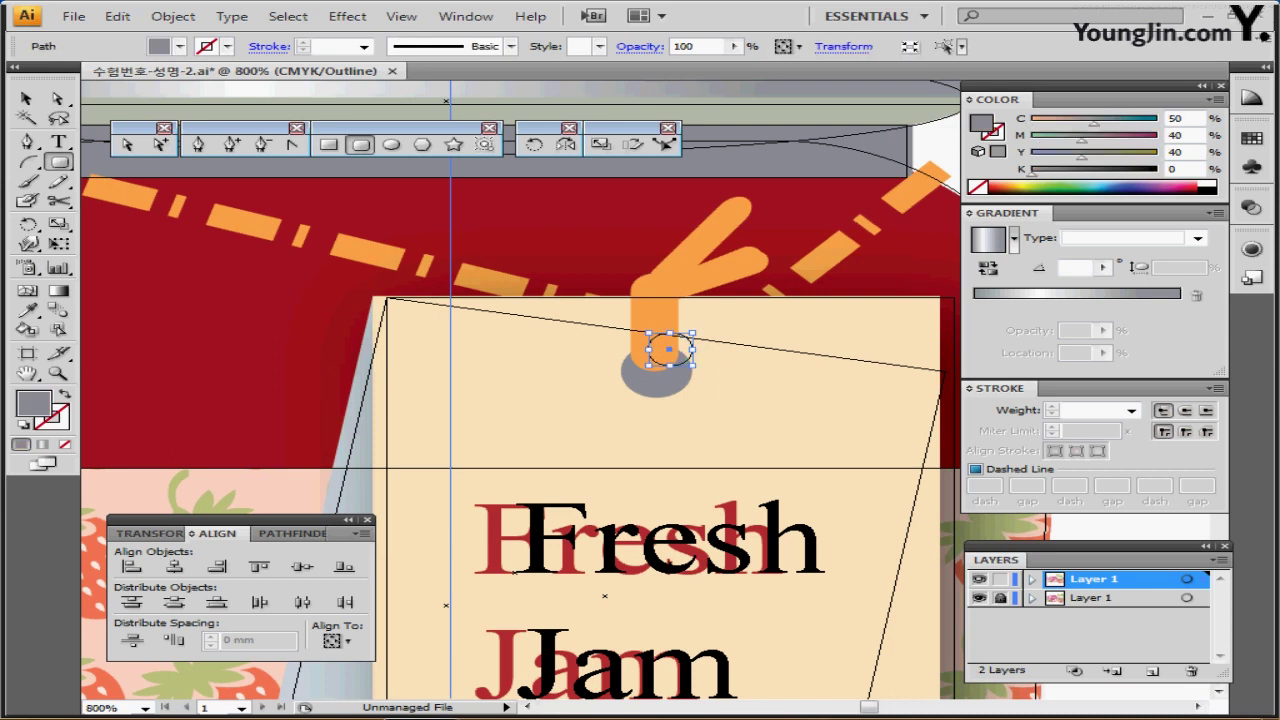
{"action": "key", "text": "ctrl+a"}
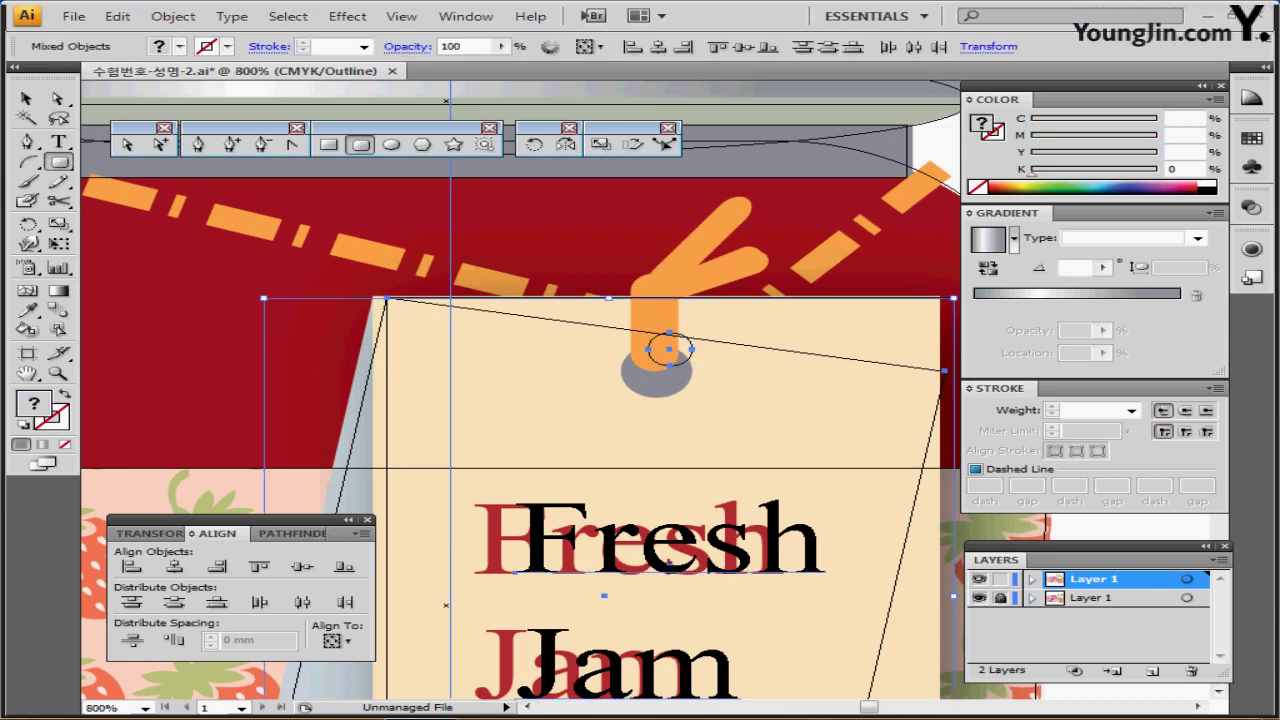
{"action": "key", "text": "Left"}
{"action": "key", "text": "Left"}
{"action": "key", "text": "Left"}
{"action": "key", "text": "Left"}
{"action": "key", "text": "Left"}
{"action": "key", "text": "Right"}
{"action": "key", "text": "Right"}
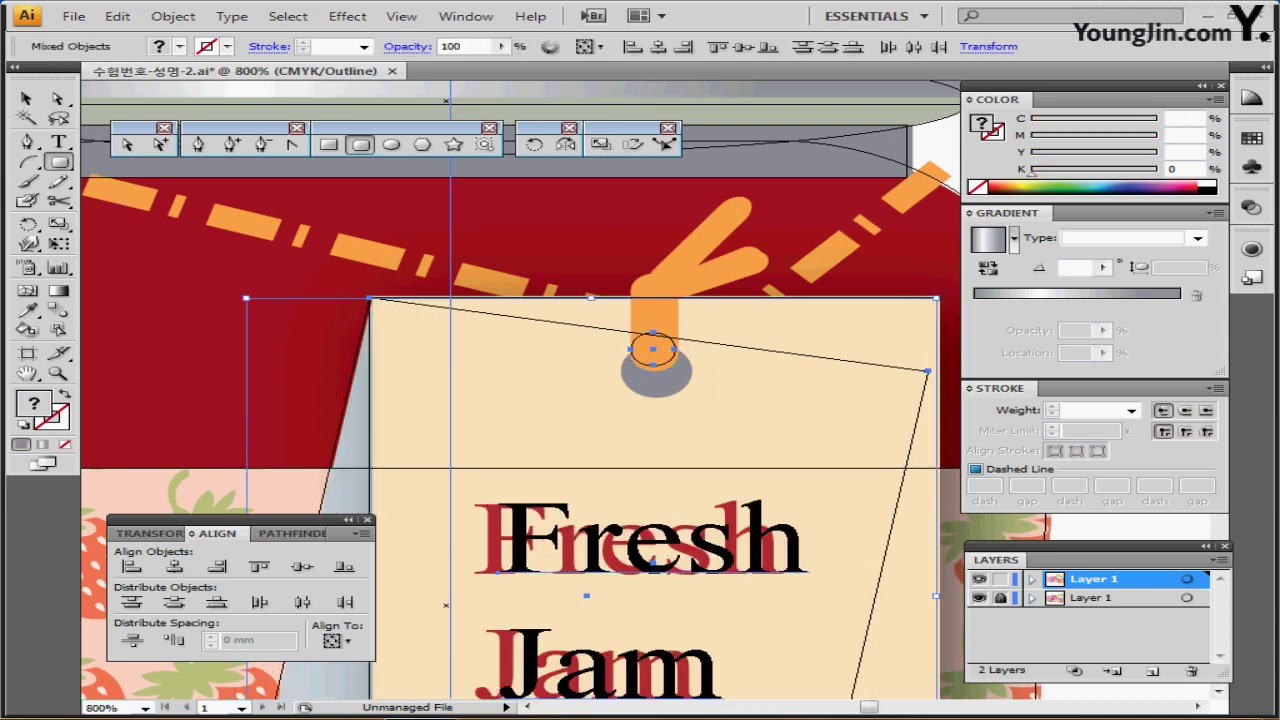
- Enlarge the grey ellipse and place it over the reference tag's hole
{"action": "left_click", "coordinate": [728, 352], "text": "ctrl"}
{"action": "left_click", "coordinate": [674, 354], "text": "ctrl"}
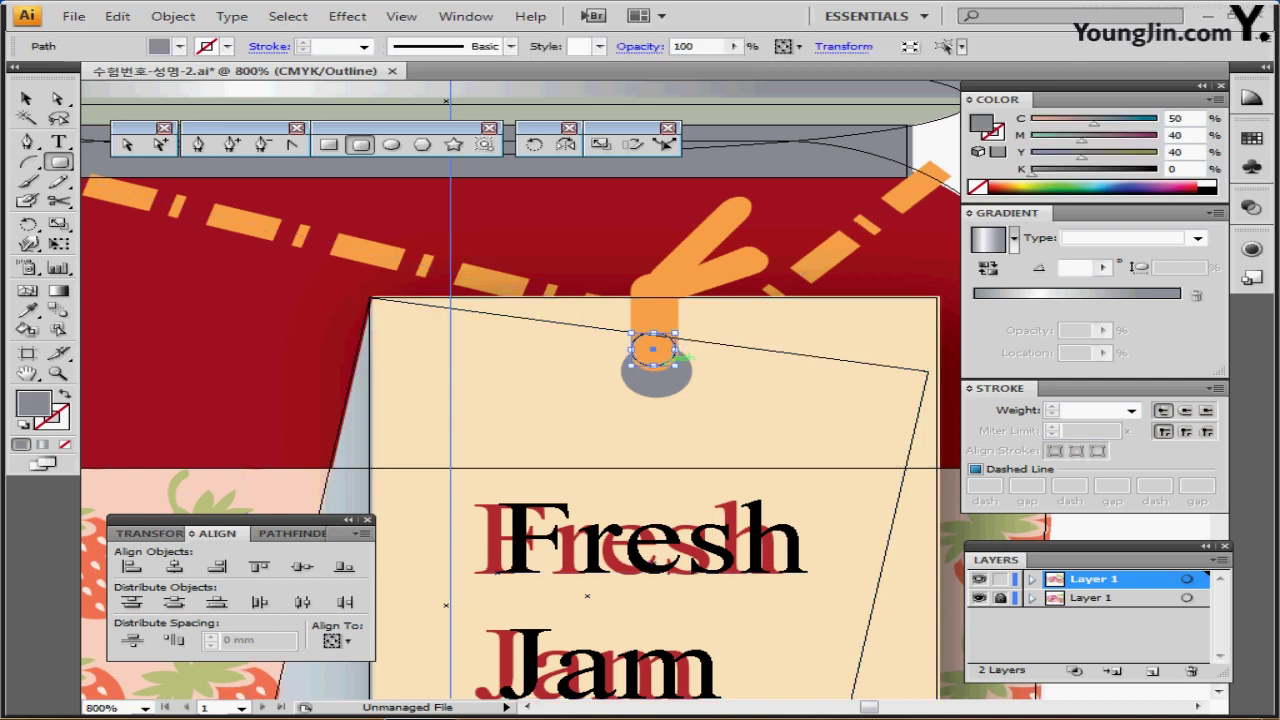
{"action": "mouse_move", "coordinate": [675, 366]}
{"action": "left_mouse_down"}
{"action": "mouse_move", "coordinate": [701, 387]}
{"action": "mouse_move", "coordinate": [662, 366]}
{"action": "left_mouse_up"}
{"action": "key", "text": "ctrl+shift+a"}
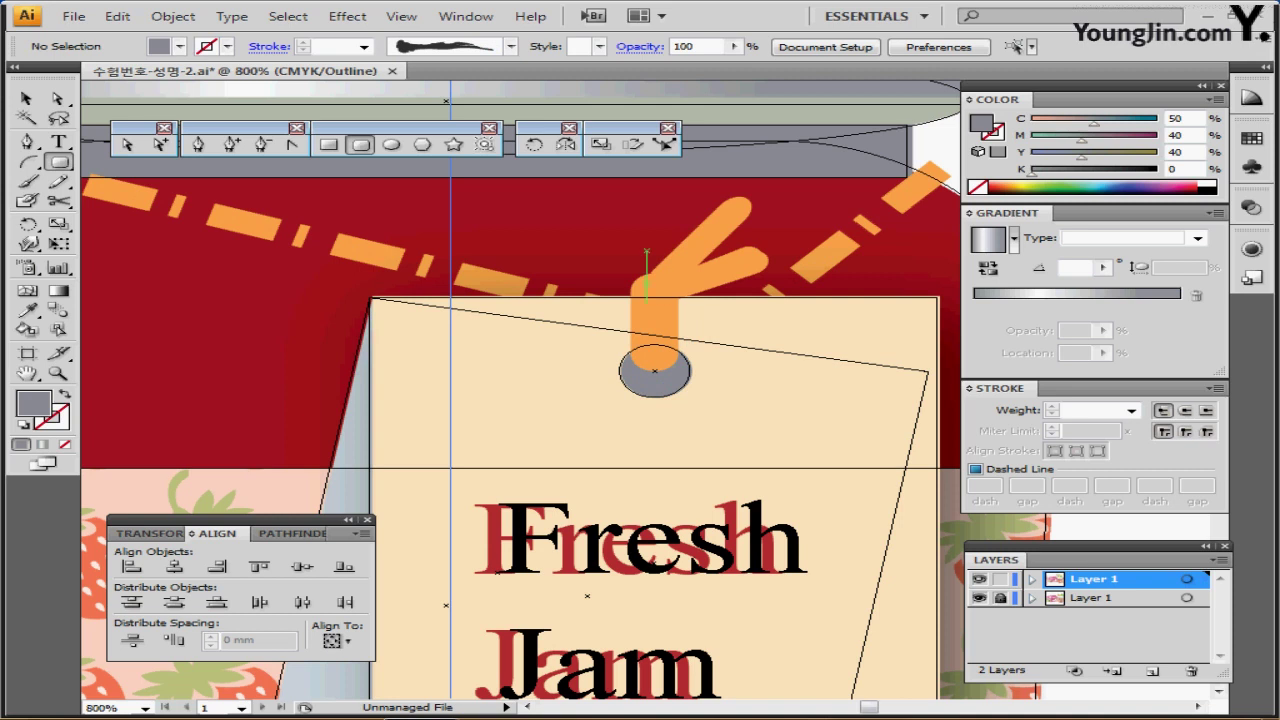
- Draw an upright orange M 40 Y 80 rounded rectangle over the reference string, running from the hole past the tag's upper edge
{"action": "left_click", "coordinate": [636, 333], "text": "ctrl"}
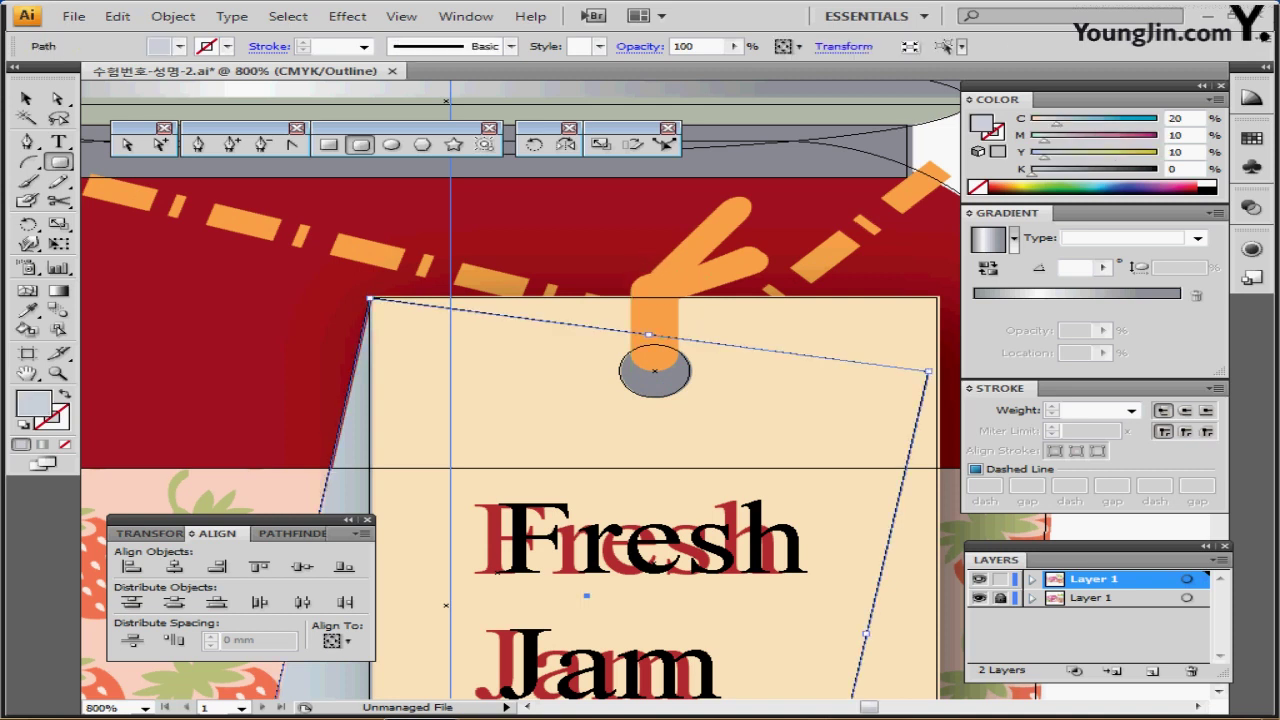
{"action": "key", "text": "ctrl+shift+a"}
{"action": "key", "text": "i"}
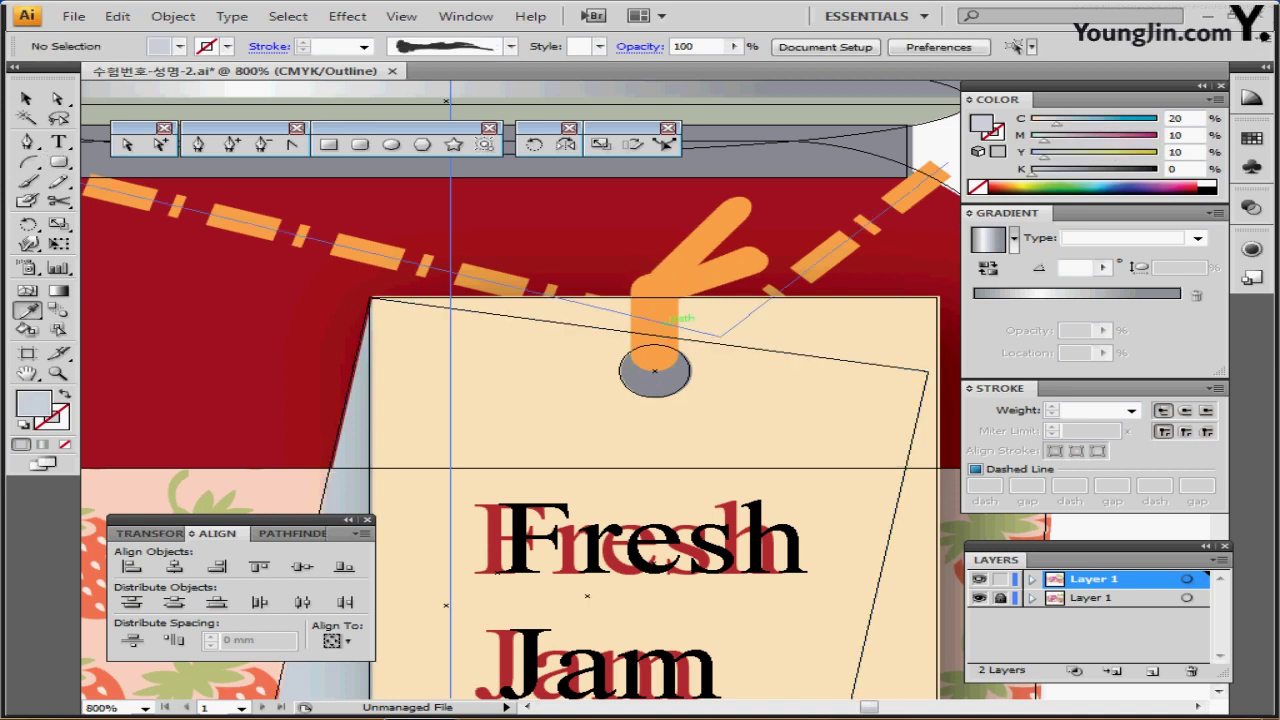
{"action": "left_click", "coordinate": [655, 315]}
{"action": "key", "text": "l"}
{"action": "left_click", "coordinate": [360, 144]}
{"action": "left_click_drag", "start_coordinate": [631, 277], "coordinate": [681, 368]}
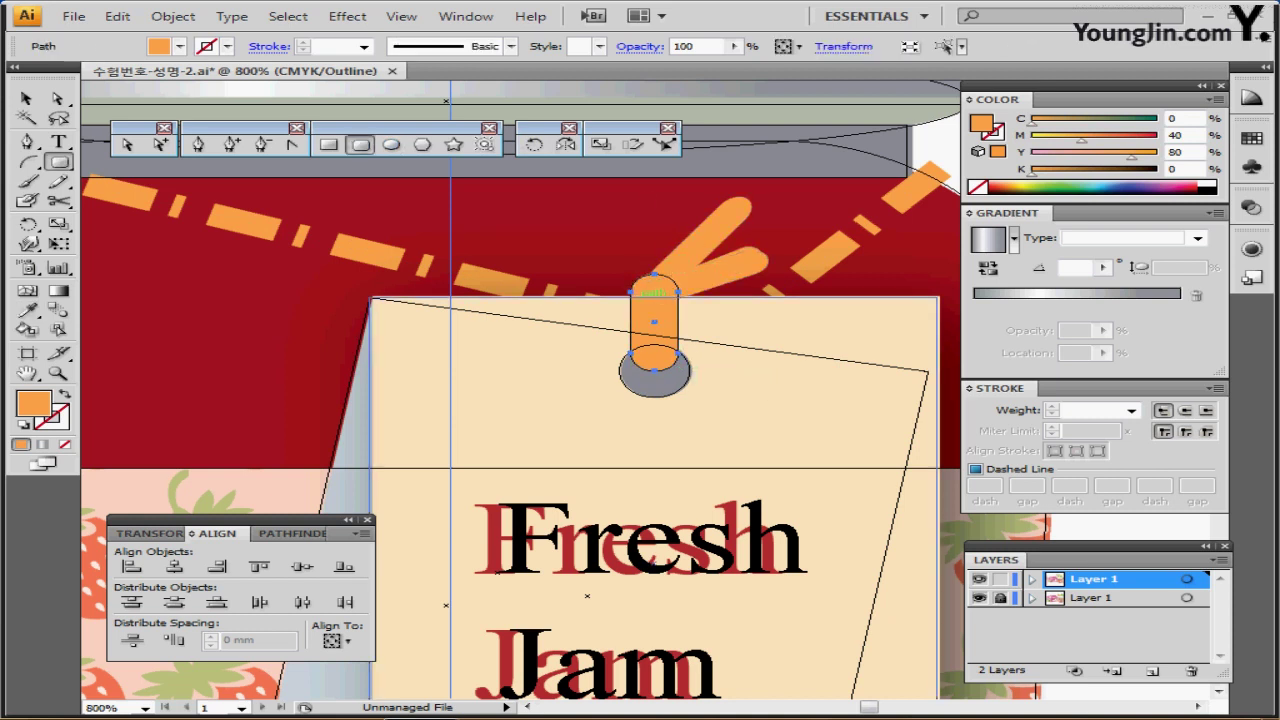
- Add a thin slanted orange rounded bar rising to the right from the upright string, following the lower reference strand
{"action": "left_click_drag", "start_coordinate": [645, 297], "coordinate": [780, 252]}
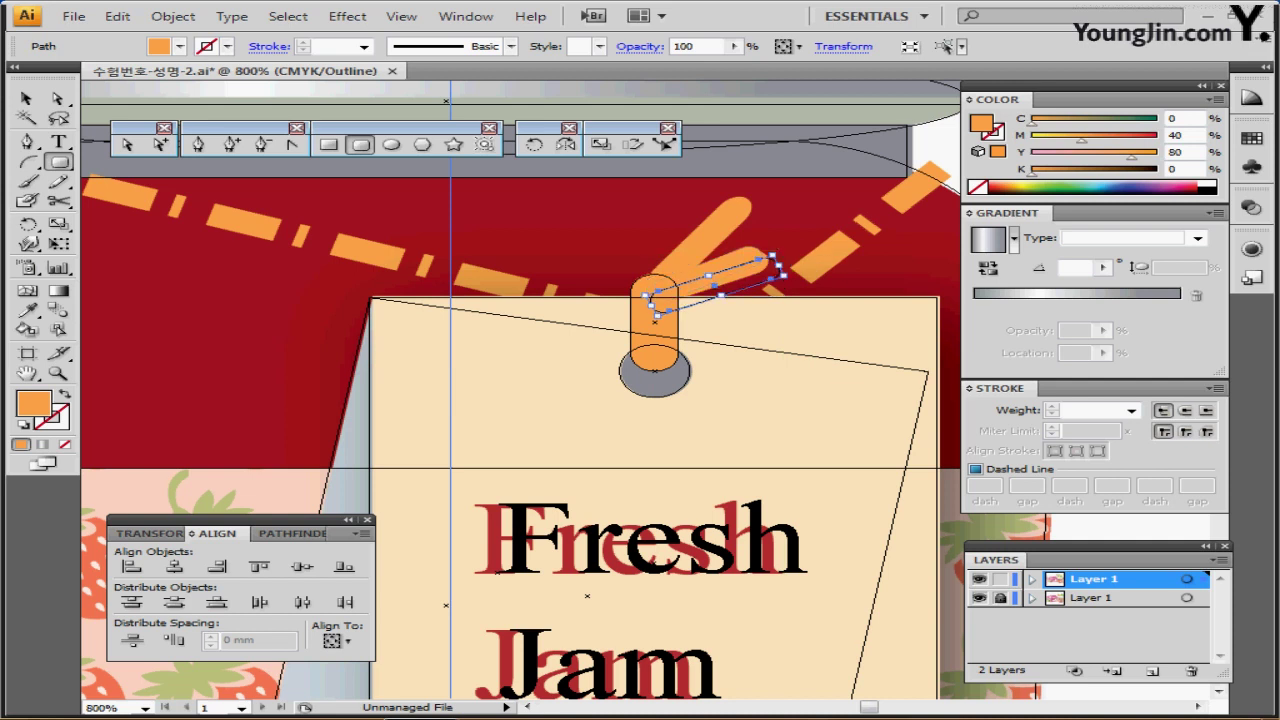
{"action": "key", "text": "ctrl+y"}
{"action": "left_click_drag", "start_coordinate": [775, 282], "coordinate": [774, 263]}
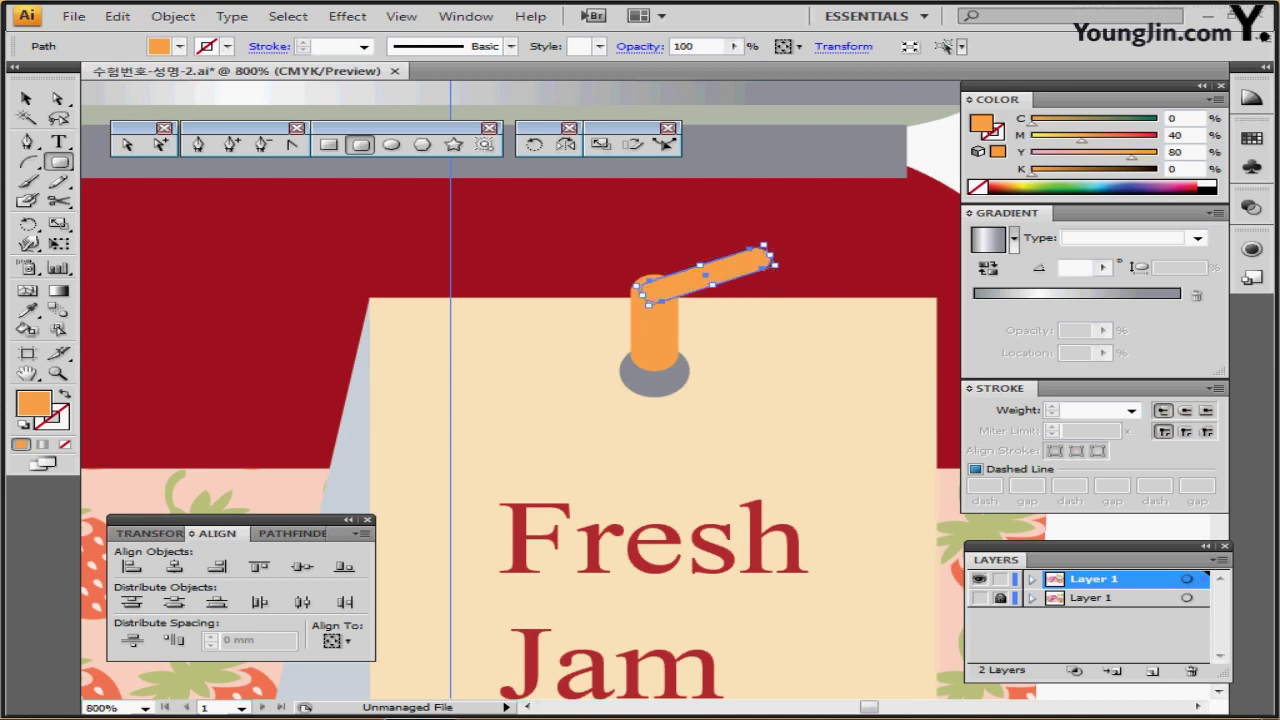
{"action": "key", "text": "ctrl+shift+a"}
- Copy the two slanted string strands from the reference layer in place into the artwork layer and delete the hand-drawn slanted bar
{"action": "key", "text": "ctrl+y"}
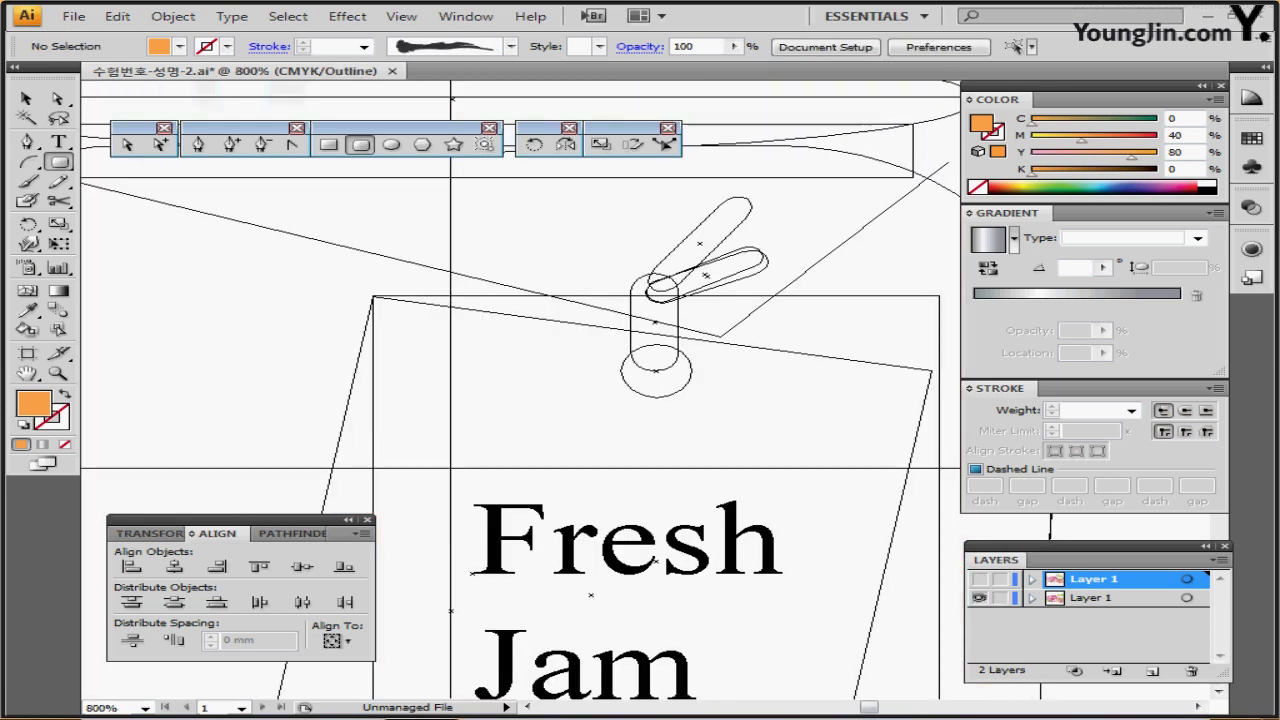
{"action": "left_click", "coordinate": [766, 257], "text": "ctrl"}
{"action": "key", "text": "Delete"}
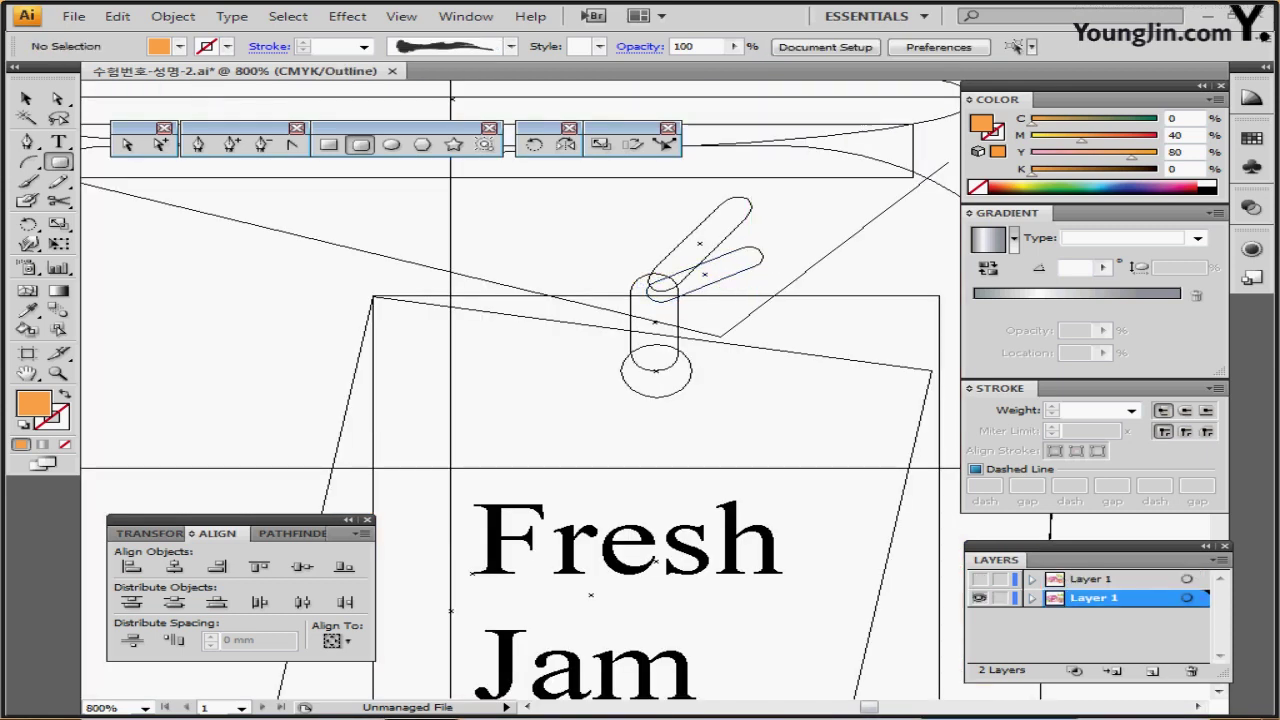
{"action": "left_click_drag", "start_coordinate": [770, 193], "coordinate": [643, 304]}
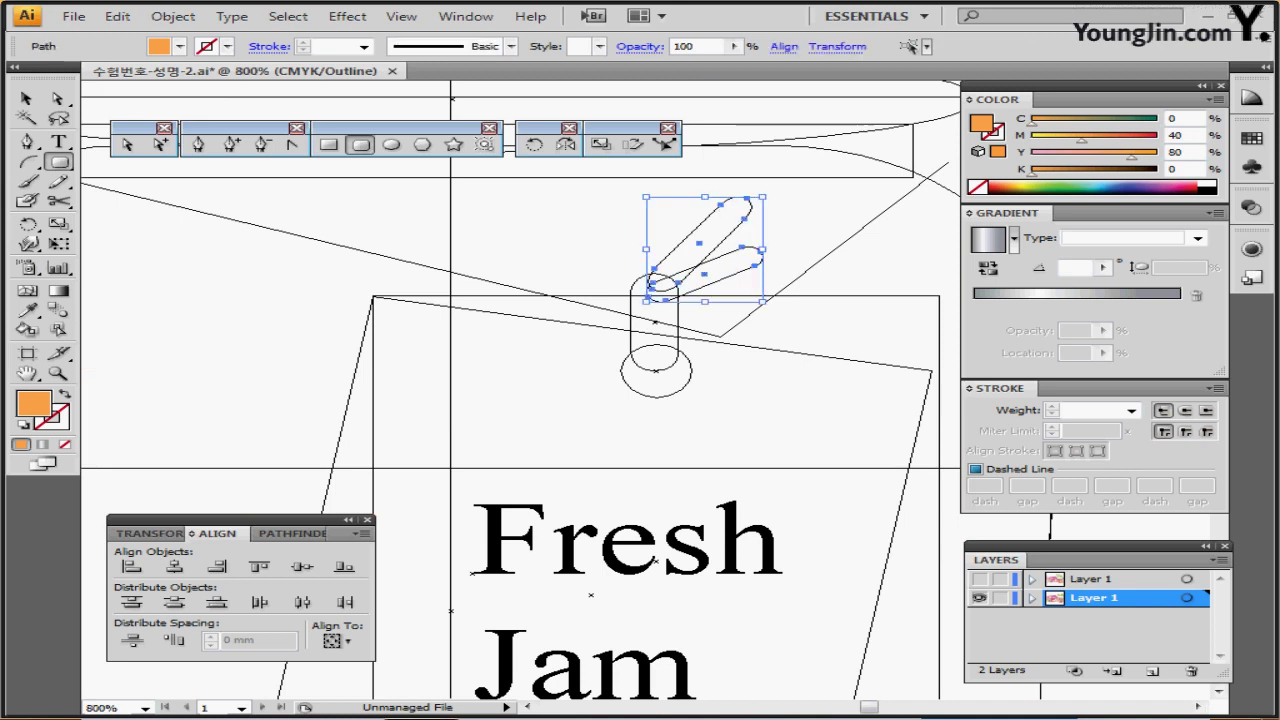
{"action": "key", "text": "ctrl+shift+a"}
{"action": "key", "text": "ctrl+y"}
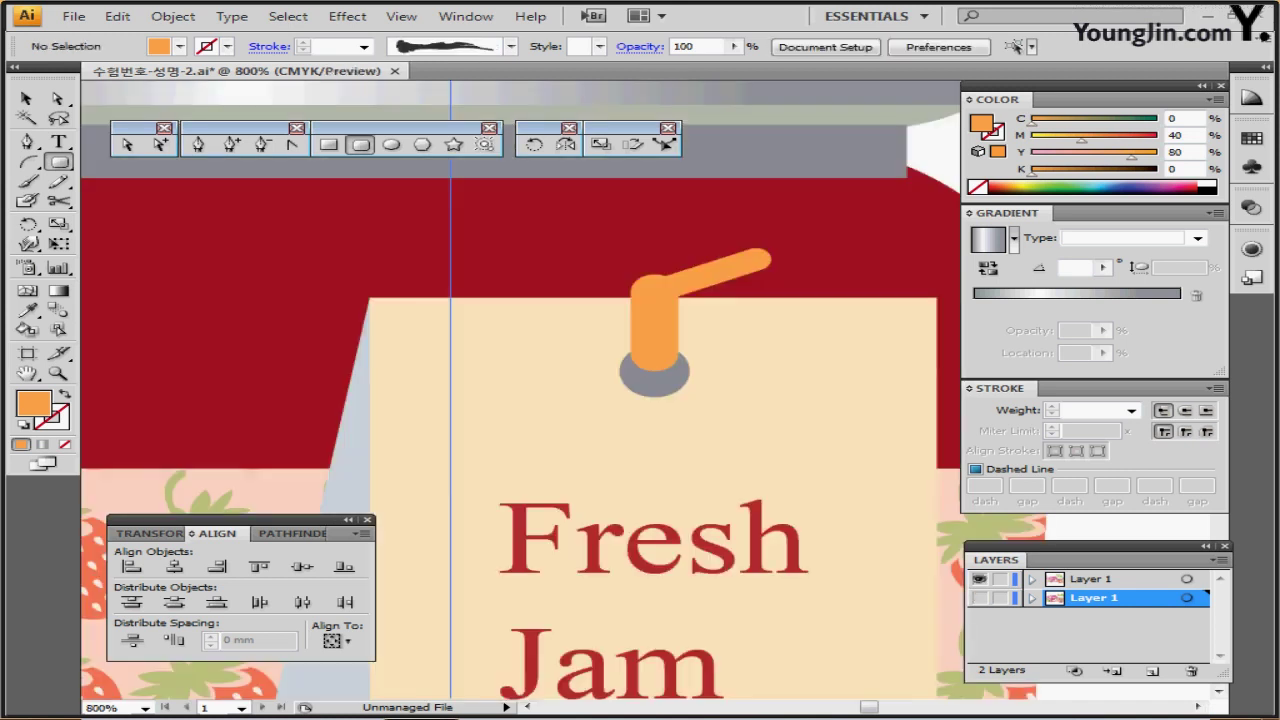
{"action": "key", "text": "ctrl+z"}
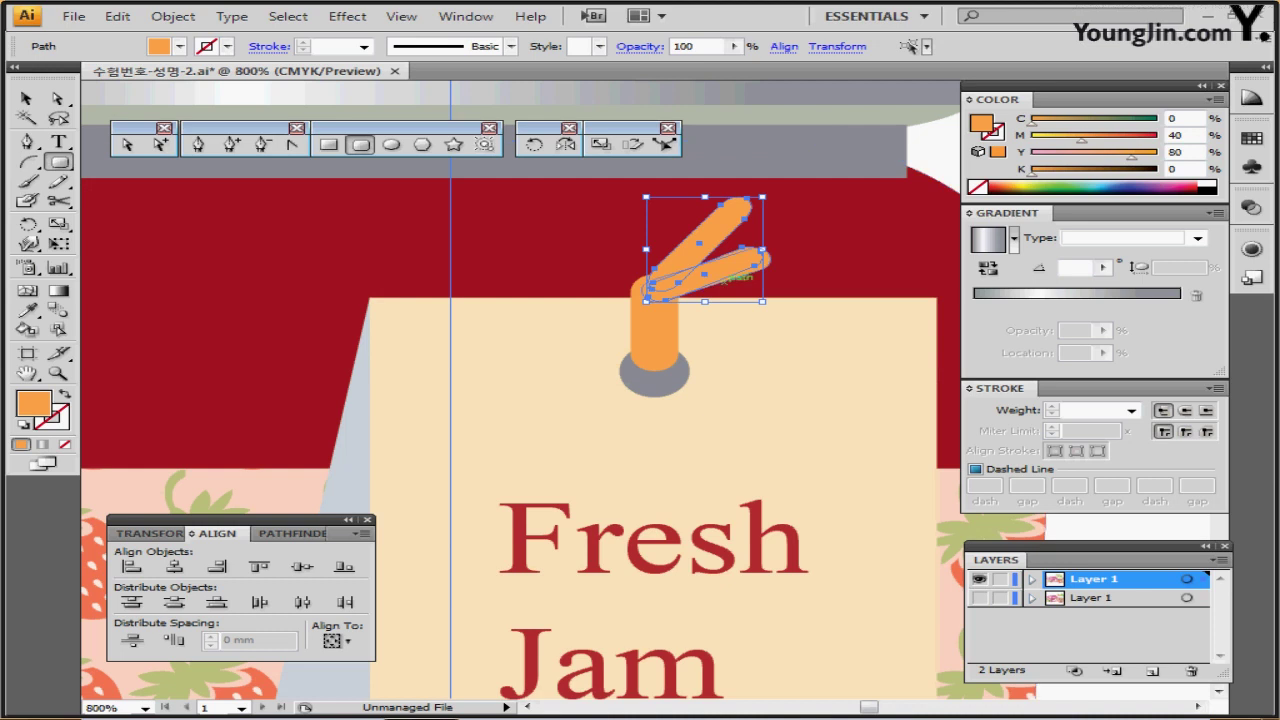
{"action": "left_click", "coordinate": [764, 256], "text": "ctrl"}
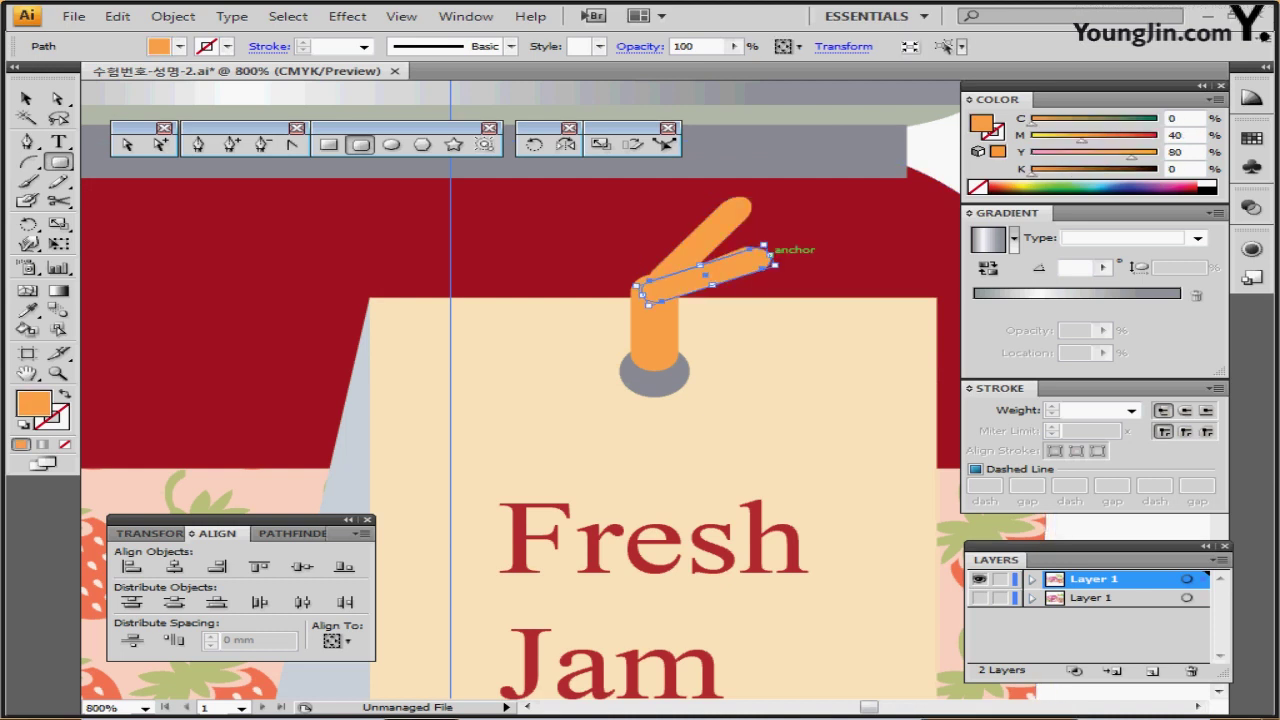
{"action": "key", "text": "ctrl+shift+a"}
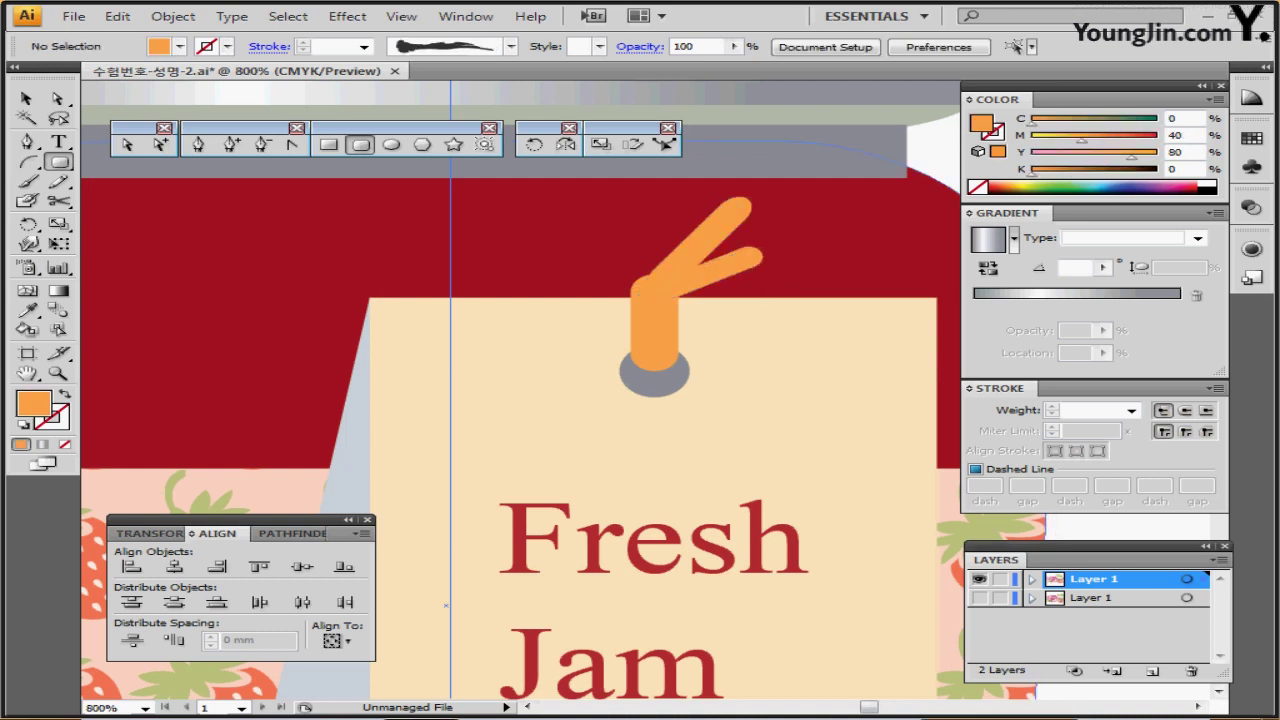
- Trace the jar's long string over the locked reference outline as an open three-point path dipping to the tag, and hide the reference layer again
{"action": "key", "text": "ctrl+minus"}
{"action": "key", "text": "ctrl+minus"}
{"action": "key", "text": "ctrl+minus"}
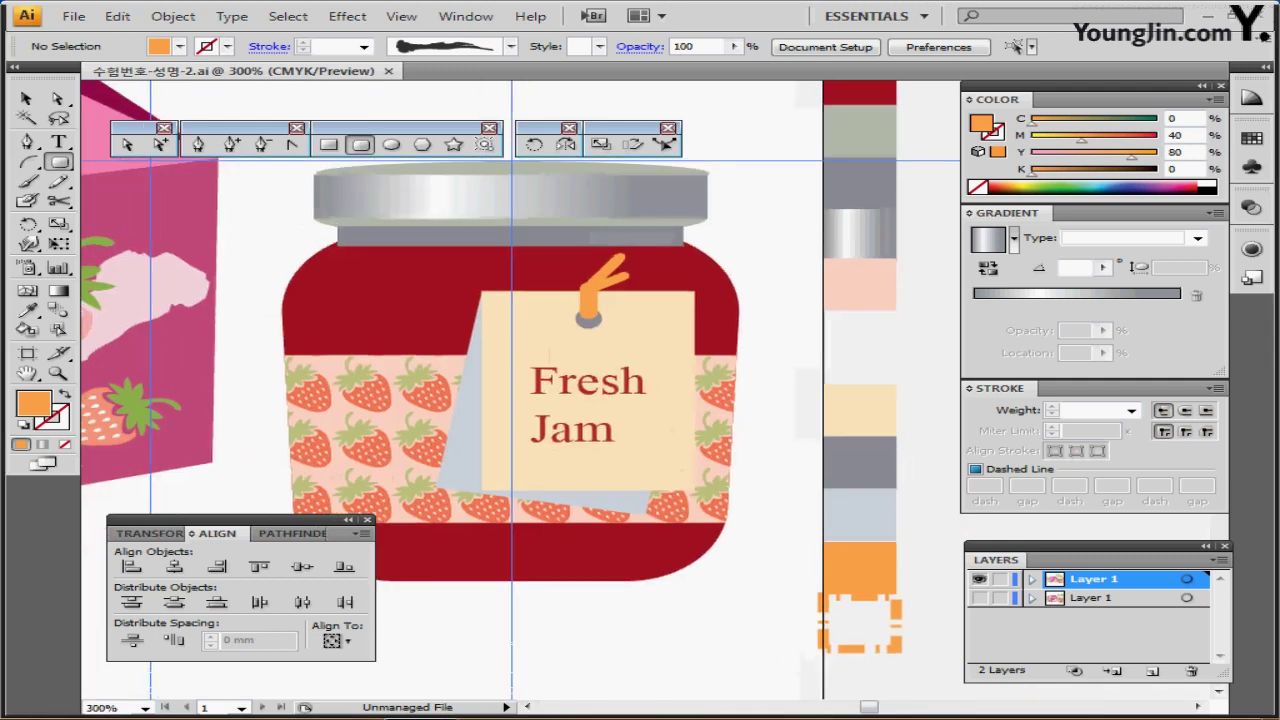
{"action": "key", "text": "ctrl+plus"}
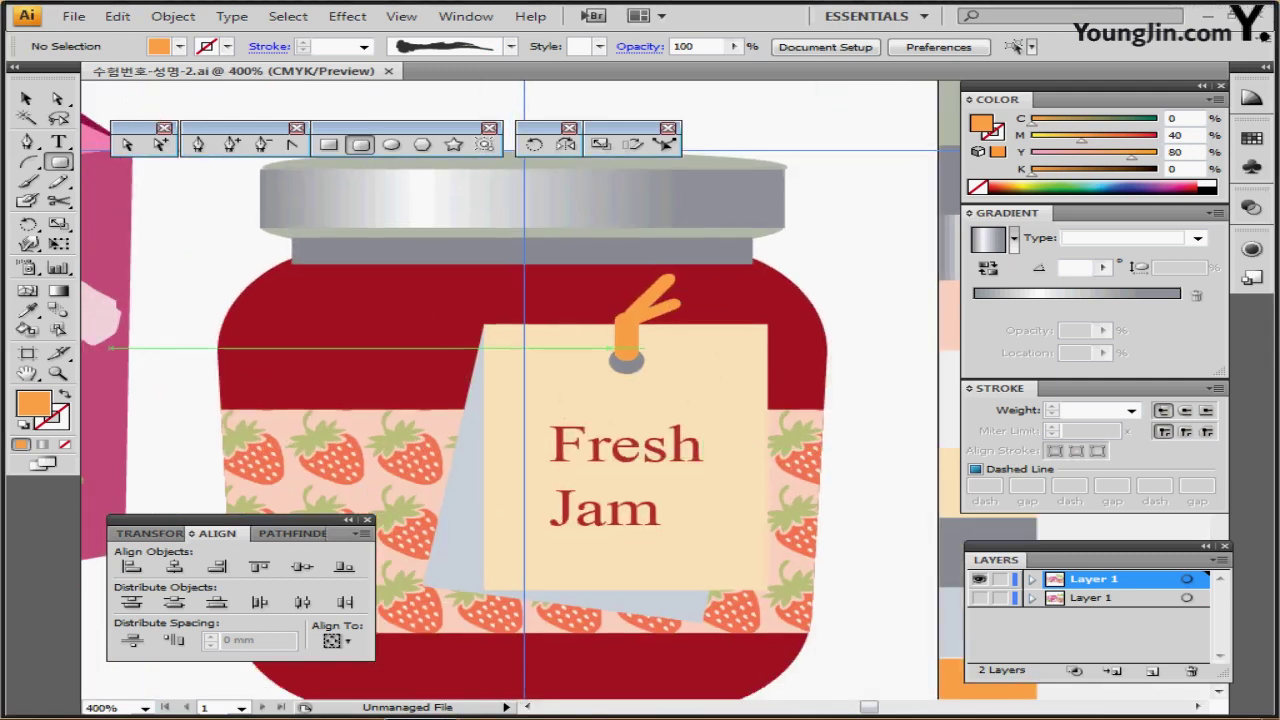
{"action": "key", "text": "p"}
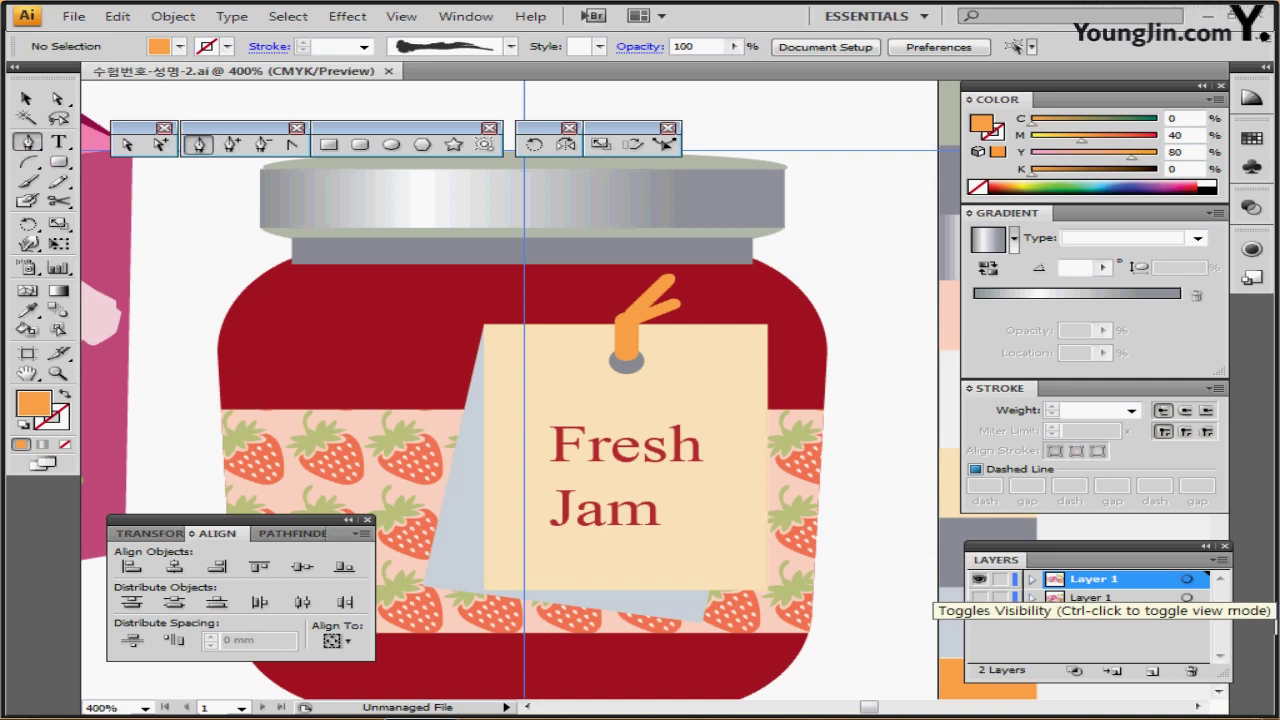
{"action": "left_click", "coordinate": [1000, 597]}
{"action": "key", "text": "ctrl+y"}
{"action": "left_click", "coordinate": [980, 598]}
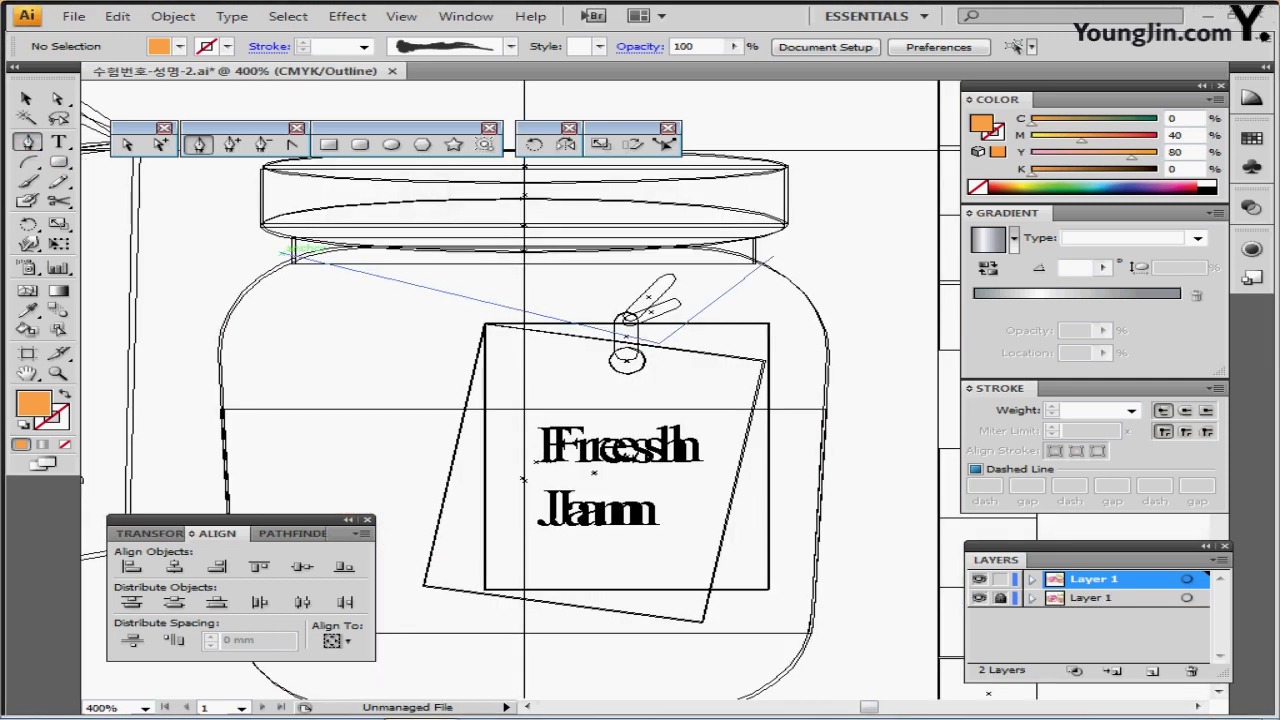
{"action": "left_click", "coordinate": [281, 252]}
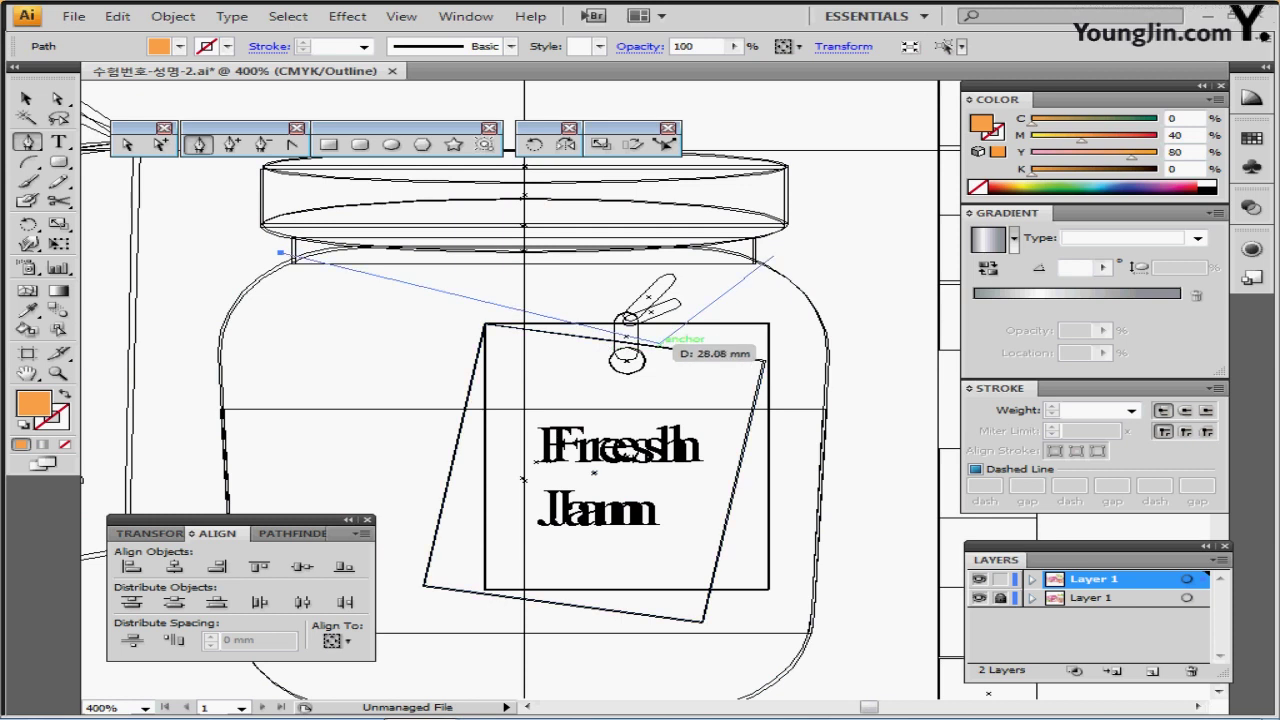
{"action": "left_click", "coordinate": [659, 344]}
{"action": "left_click", "coordinate": [773, 257]}
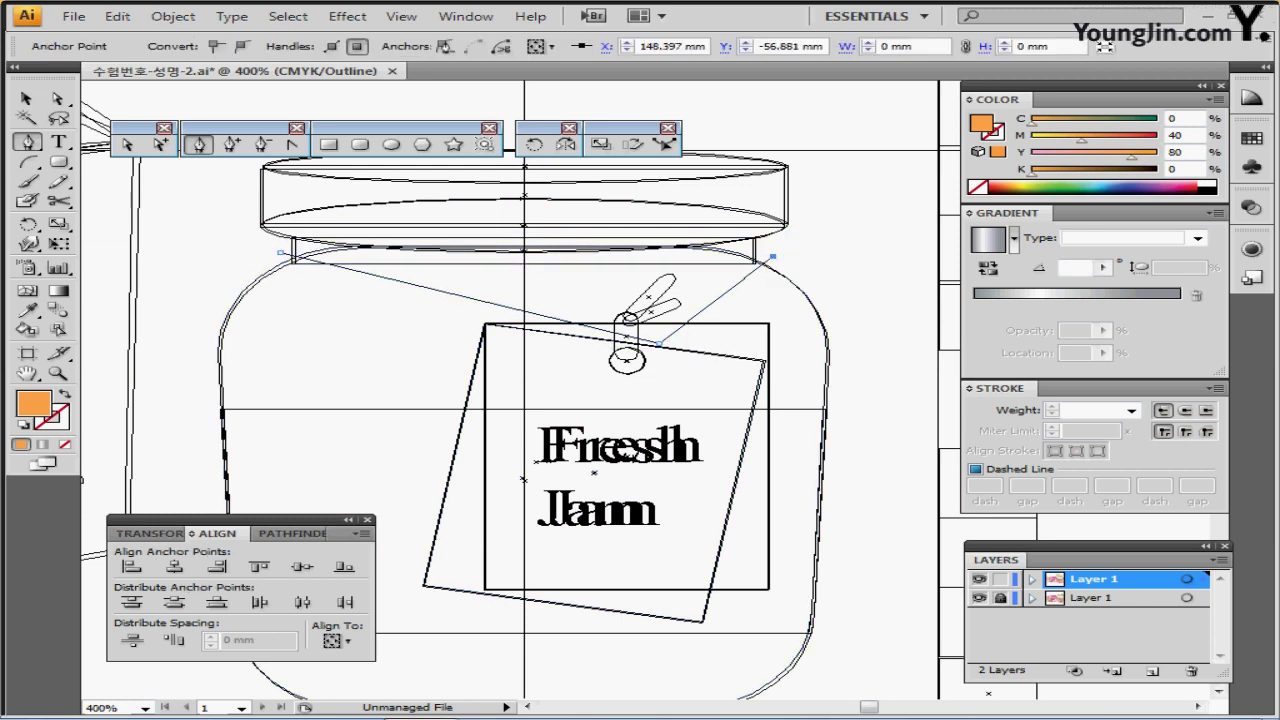
{"action": "left_click", "coordinate": [980, 598]}
{"action": "key", "text": "ctrl+y"}
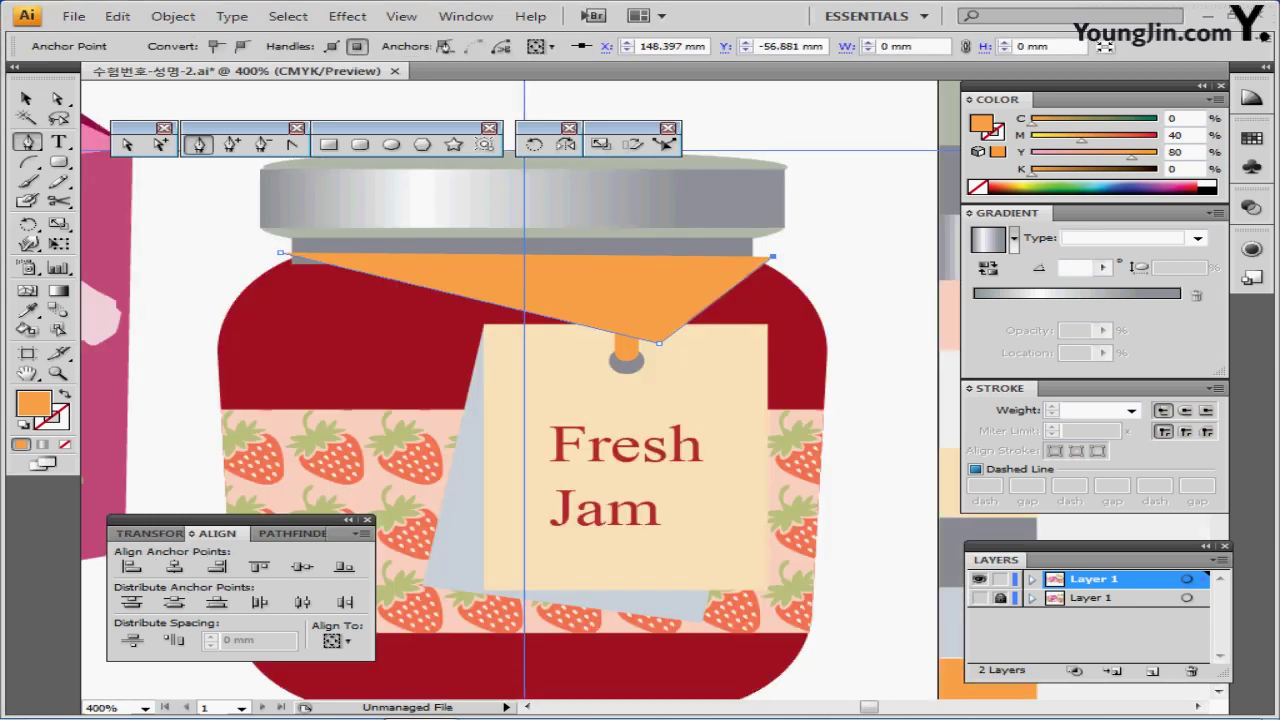
- Give the string path no fill and the sample swatch's orange dashed stroke: 3 pt weight with a 7, 2, 1, 3 pt dash pattern
{"action": "key", "text": "shift+x"}
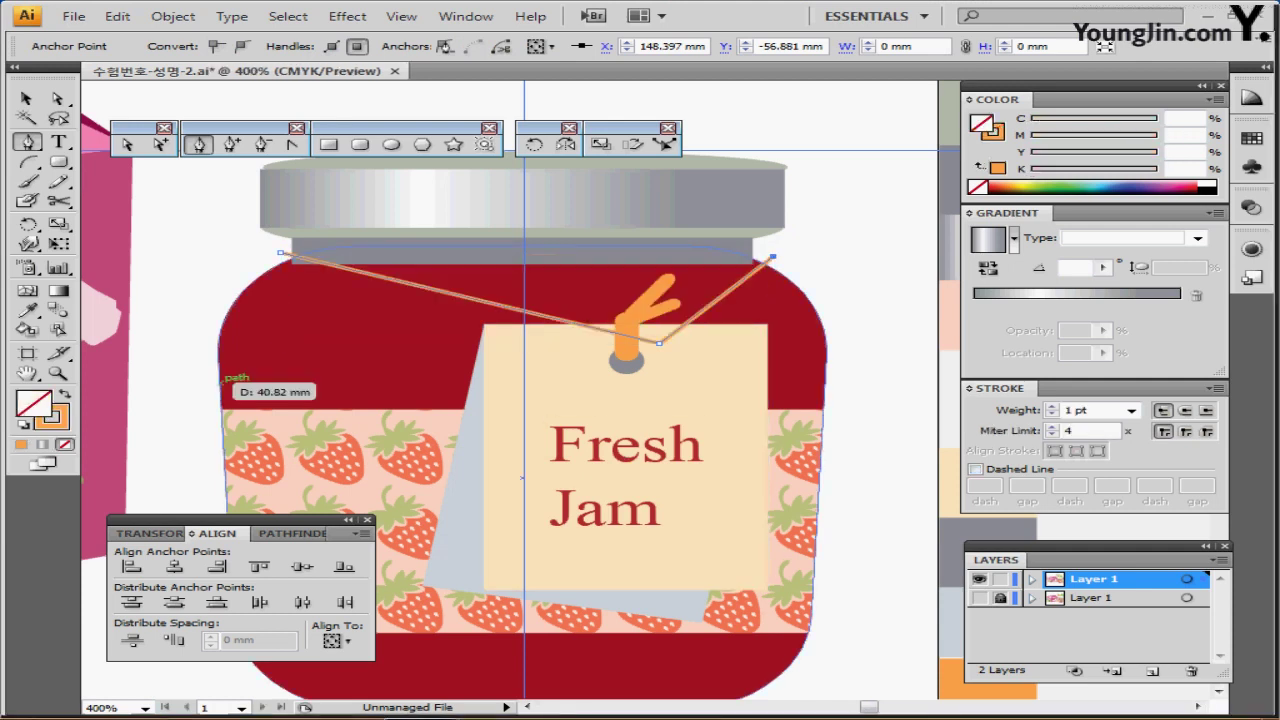
{"action": "left_click_drag", "start_coordinate": [226, 350], "coordinate": [99, 339]}
{"action": "left_click_drag", "start_coordinate": [614, 341], "coordinate": [529, 291]}
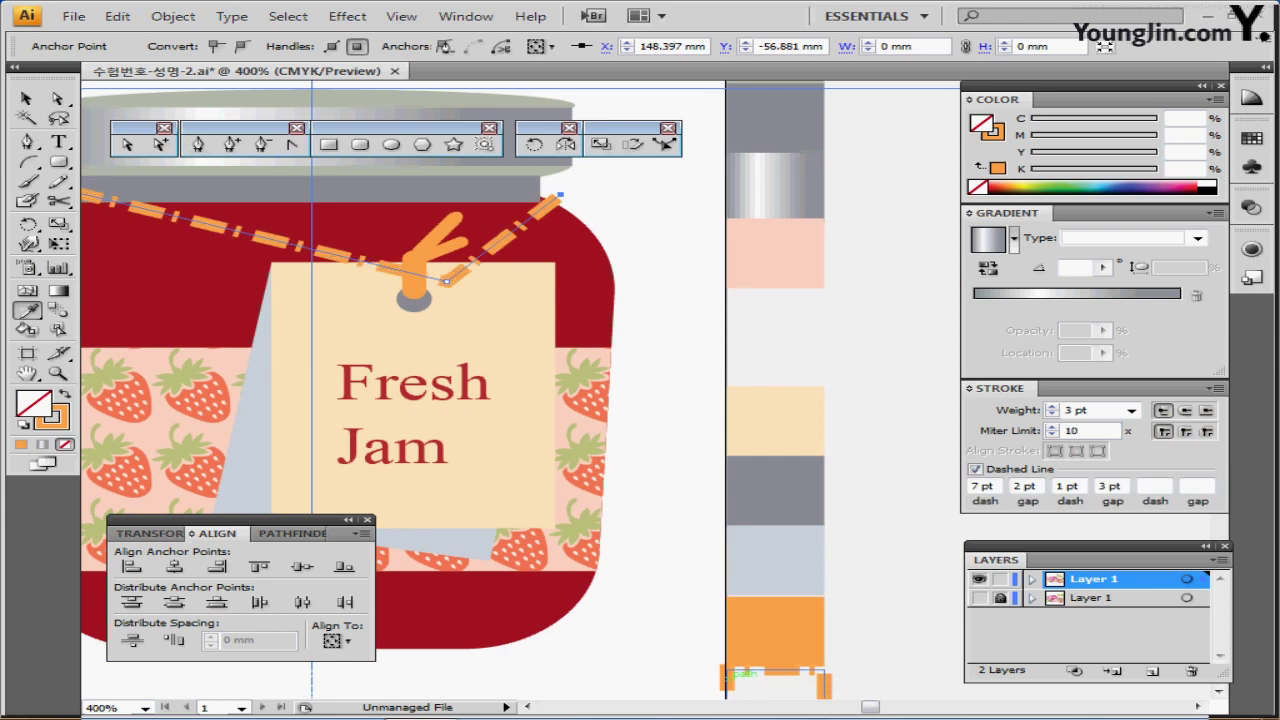
{"action": "mouse_move", "coordinate": [500, 400]}
{"action": "left_mouse_down"}
{"action": "mouse_move", "coordinate": [602, 440]}
{"action": "mouse_move", "coordinate": [555, 434]}
{"action": "left_mouse_up"}
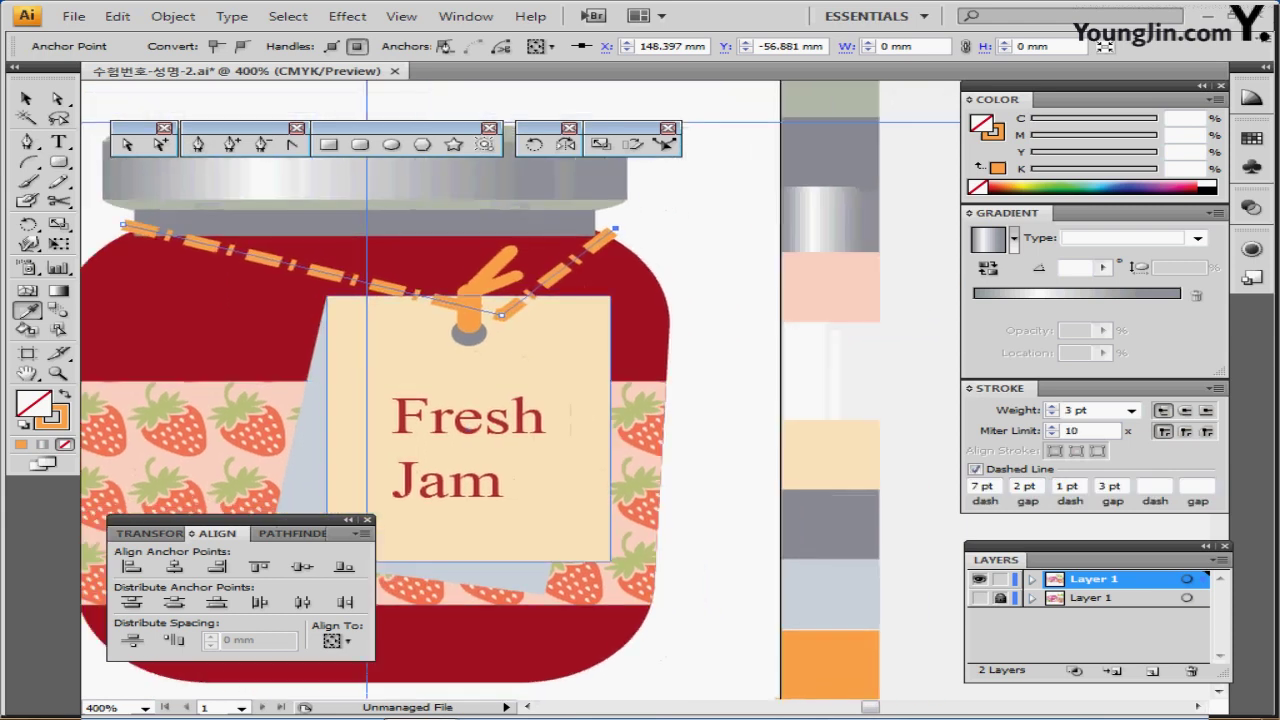
{"action": "left_click", "coordinate": [970, 213]}
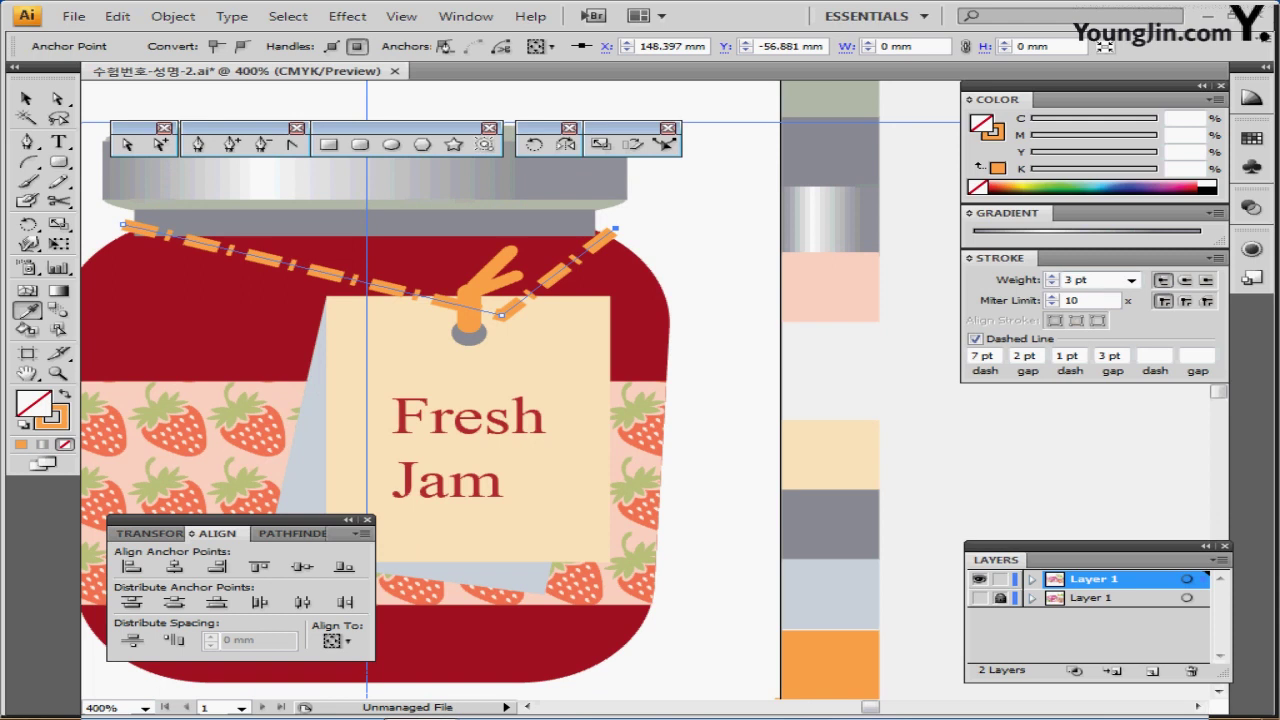
{"action": "double_click", "coordinate": [1076, 280]}
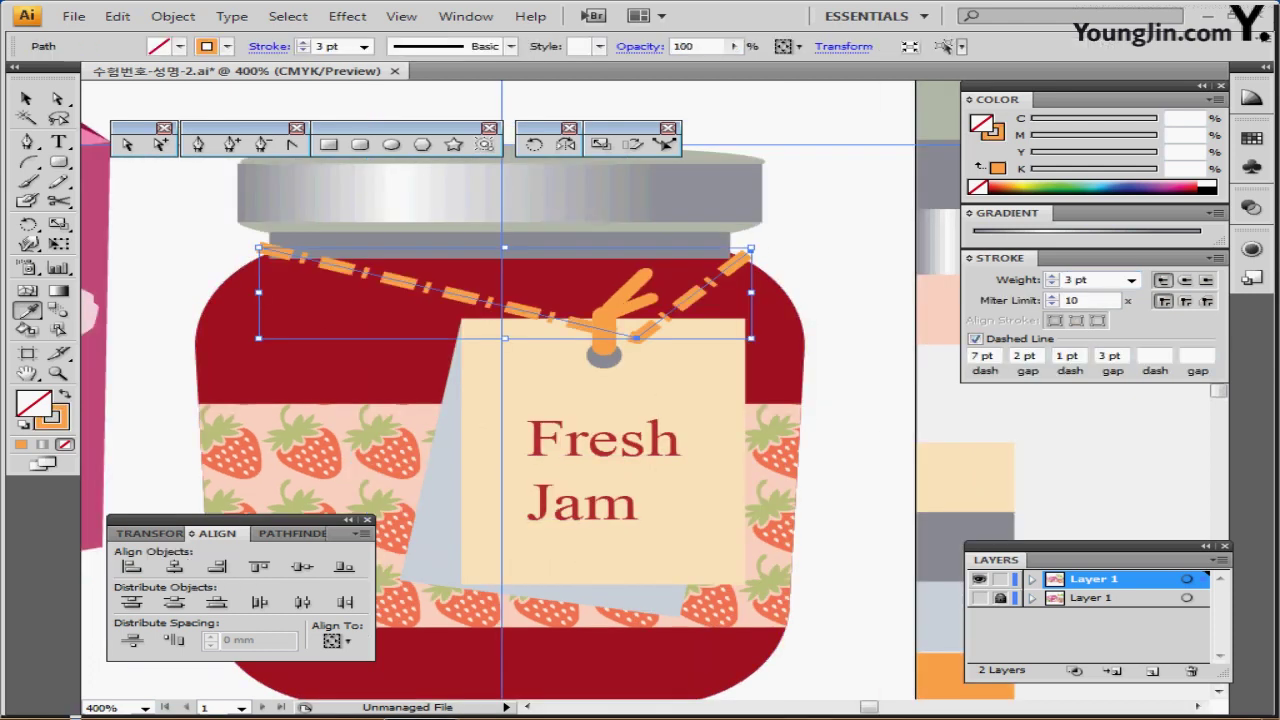
- Send the dashed string behind the cream tag sheet and clear the selection
{"action": "key", "text": "ctrl+["}
{"action": "key", "text": "ctrl+minus"}
{"action": "key", "text": "ctrl+minus"}
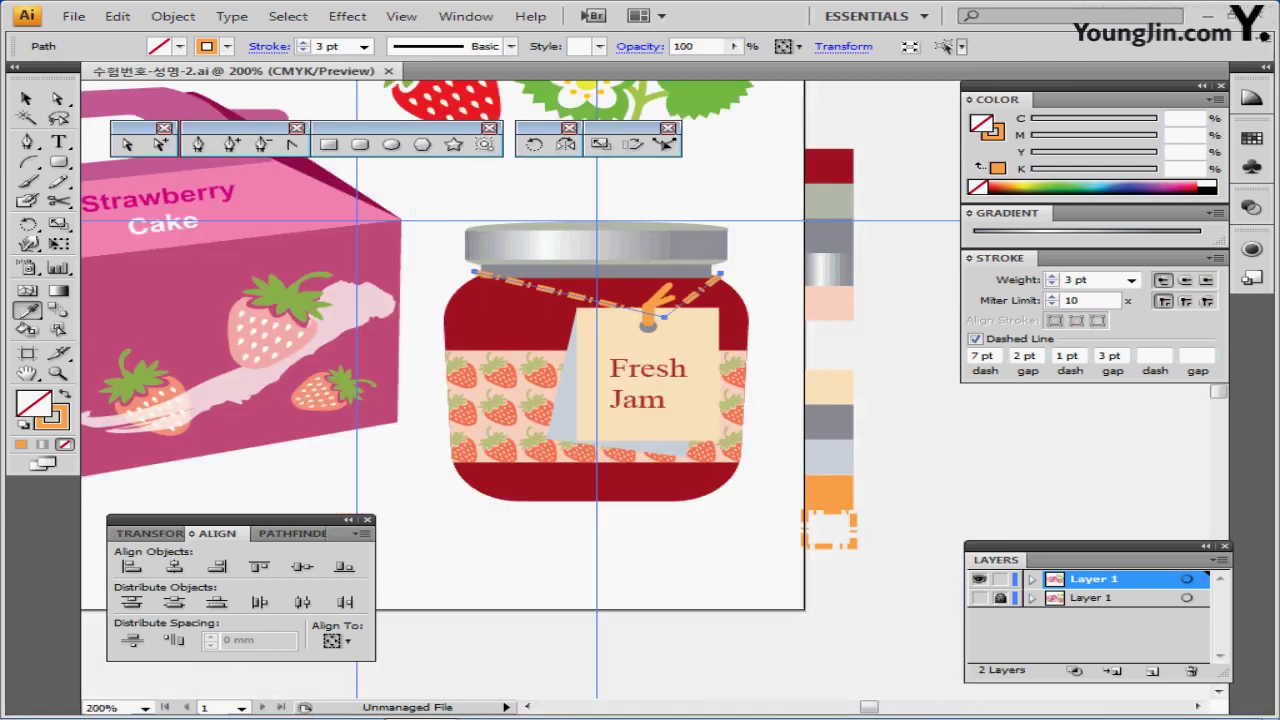
{"action": "key", "text": "a"}
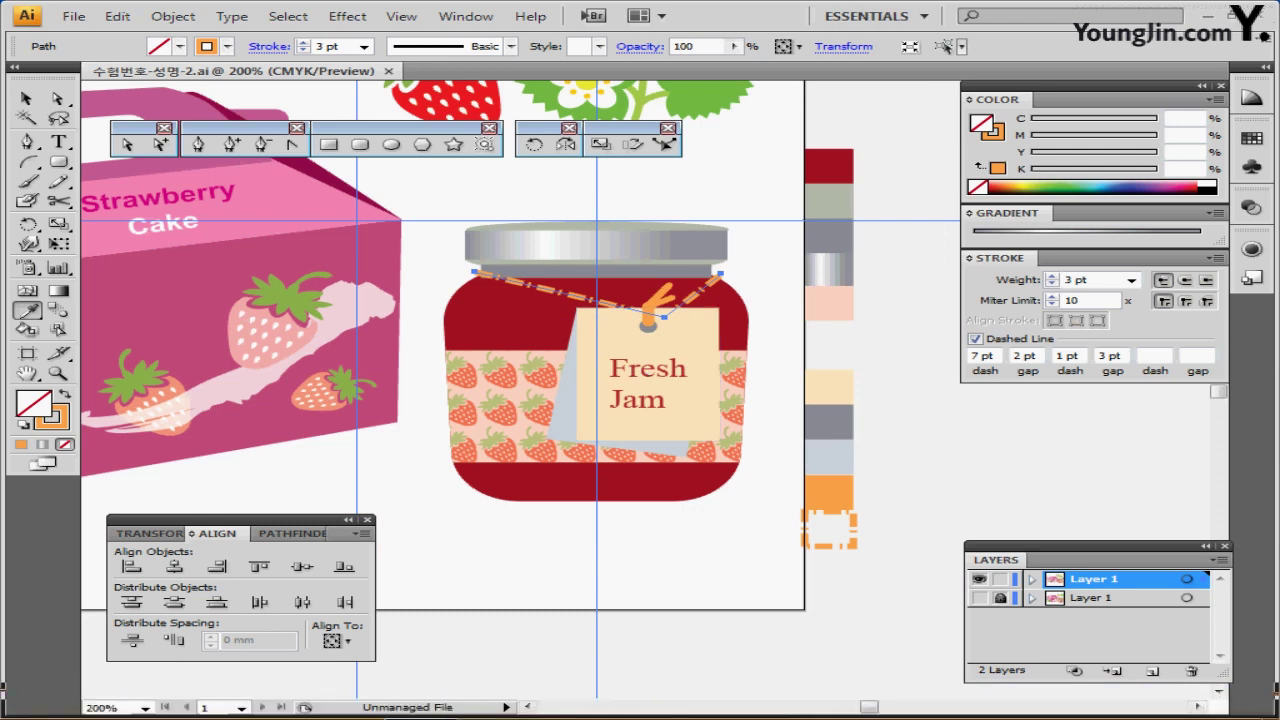
{"action": "left_click", "coordinate": [27, 98]}
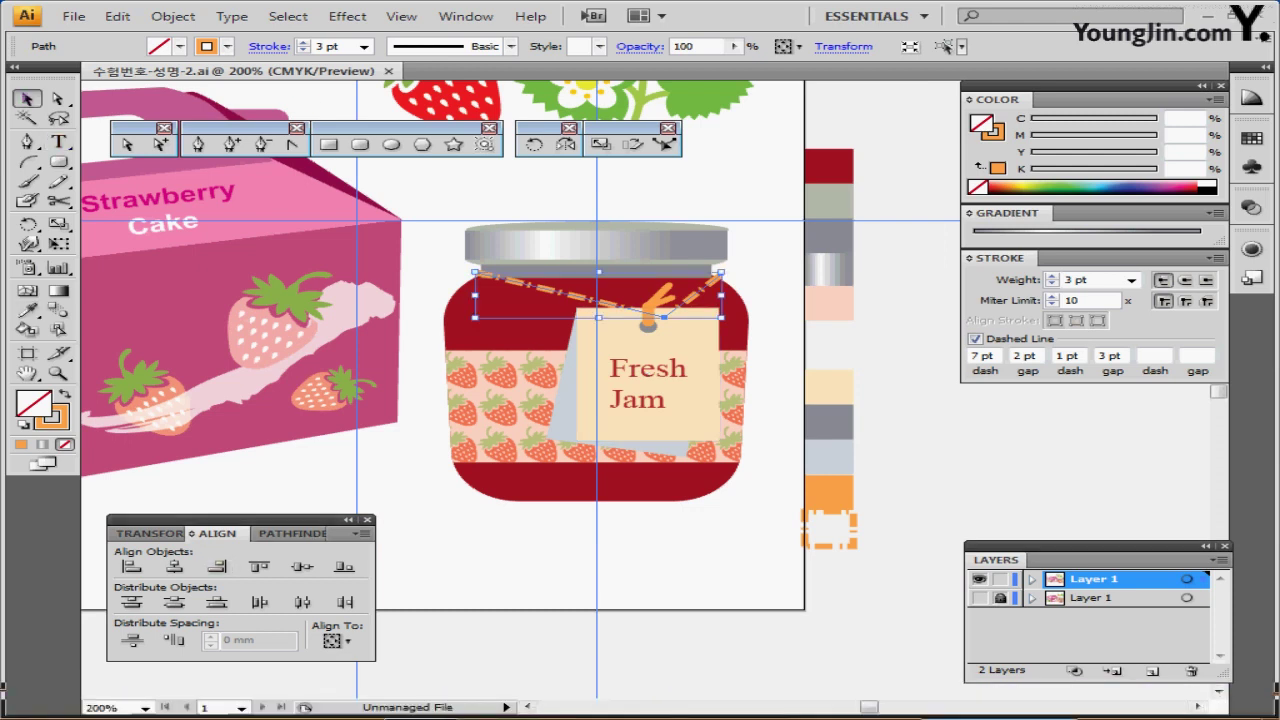
{"action": "key", "text": "ctrl+shift+a"}
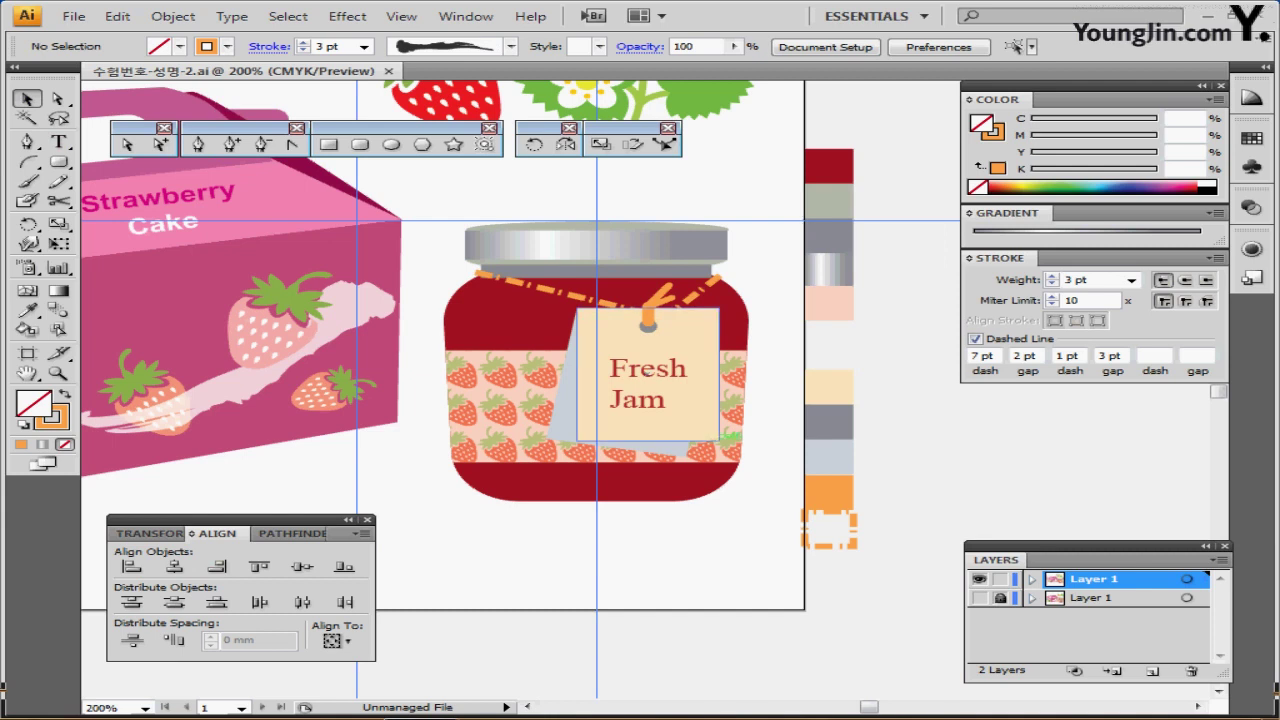
- Start a Drop Shadow effect on the cream tag sheet in Multiply mode at 75% opacity, with the preview on
{"action": "left_click", "coordinate": [647, 380]}
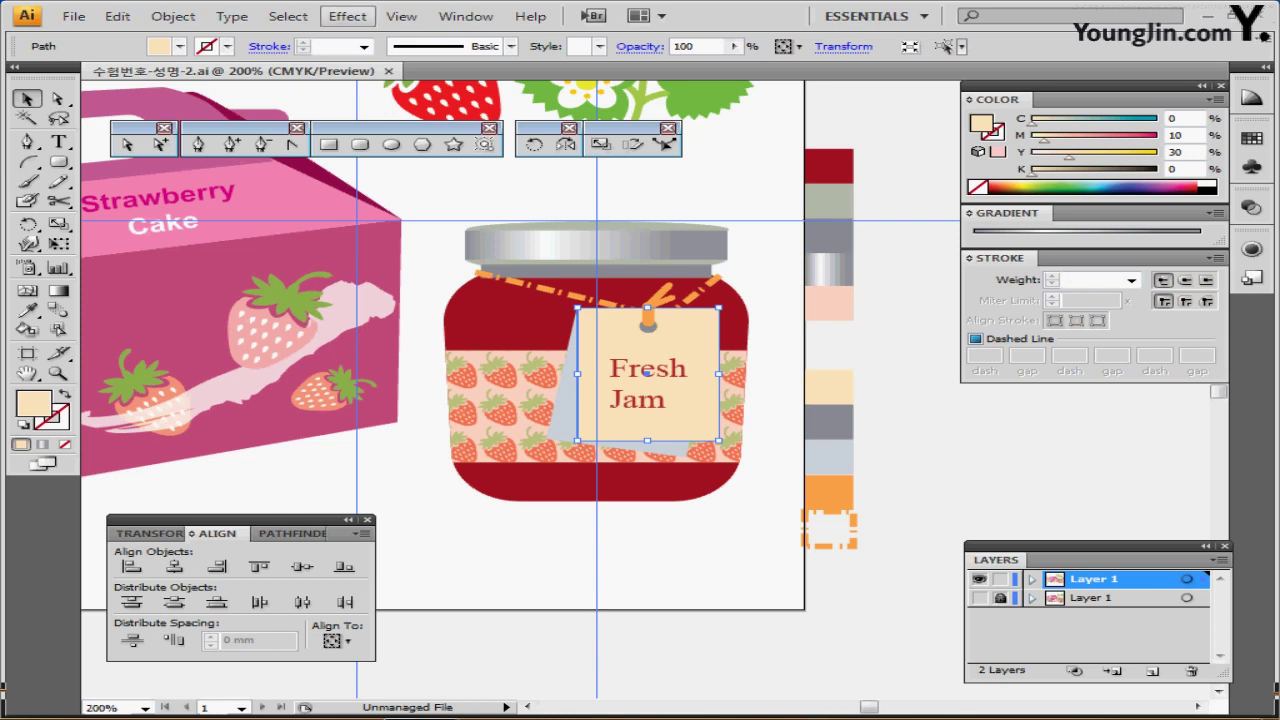
{"action": "left_click", "coordinate": [347, 16]}
{"action": "mouse_move", "coordinate": [560, 229]}
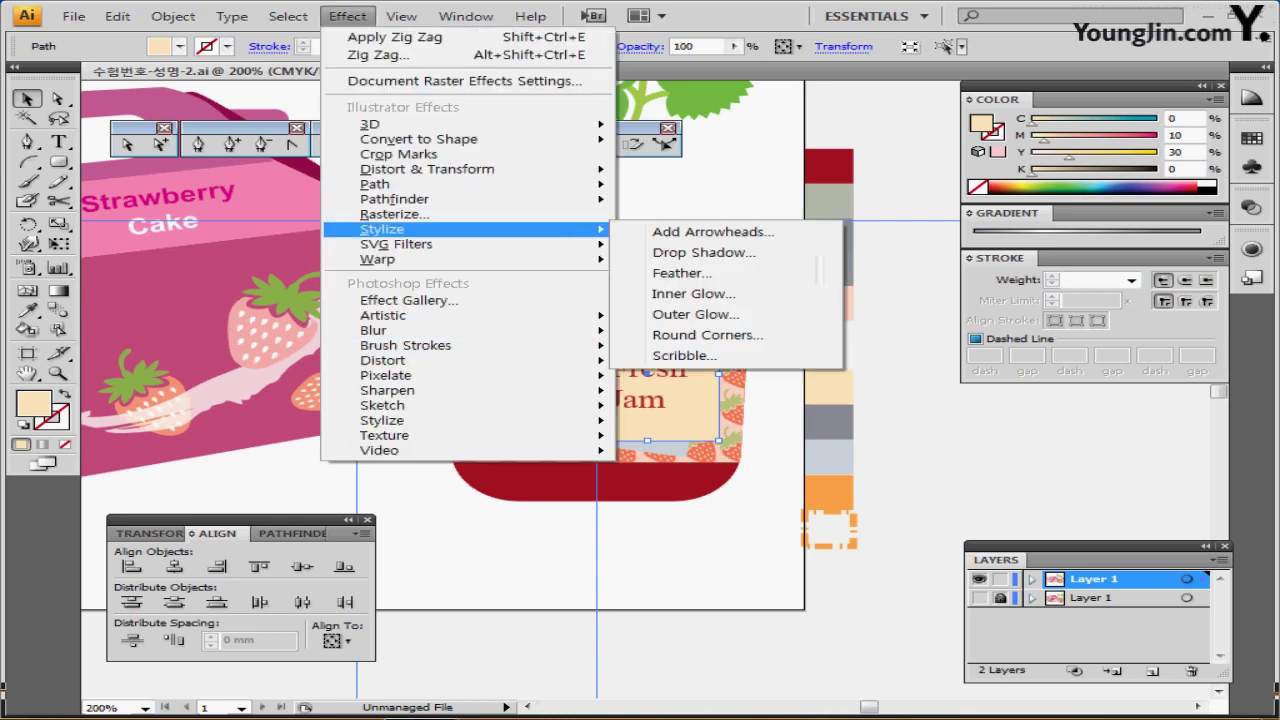
{"action": "left_click", "coordinate": [690, 254]}
{"action": "left_click_drag", "start_coordinate": [492, 229], "coordinate": [925, 335]}
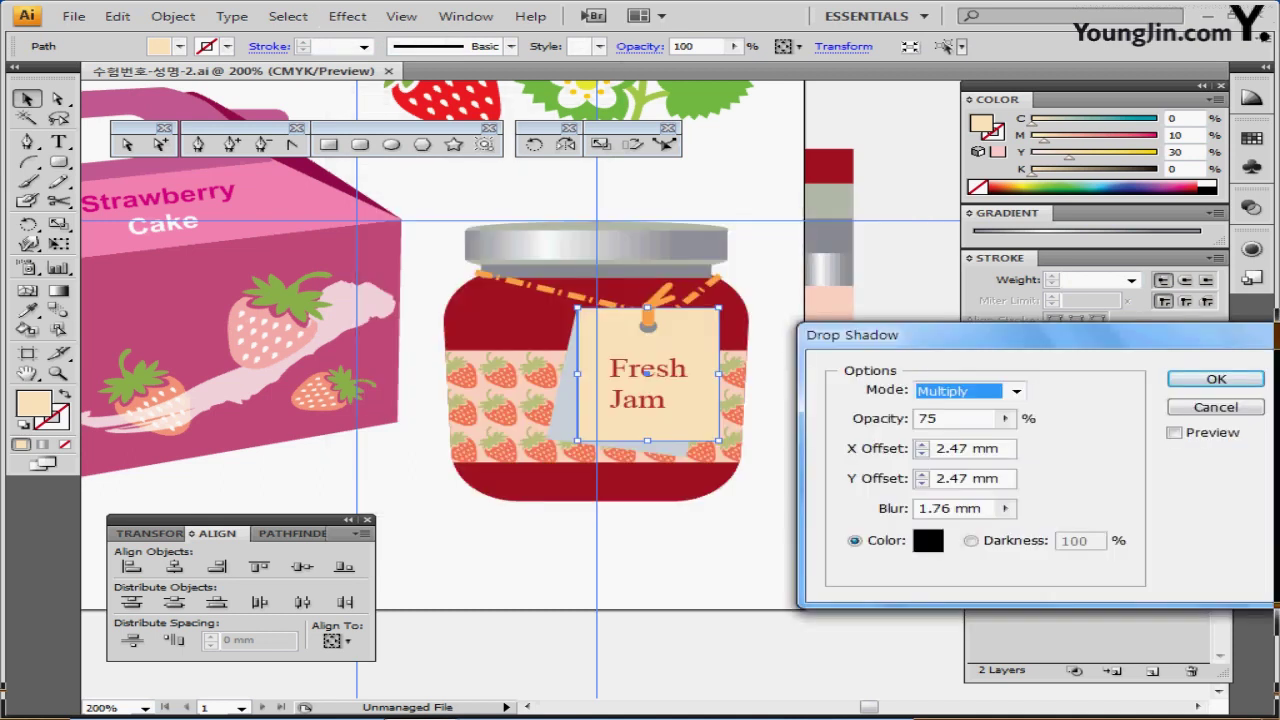
{"action": "key", "text": "alt+p"}
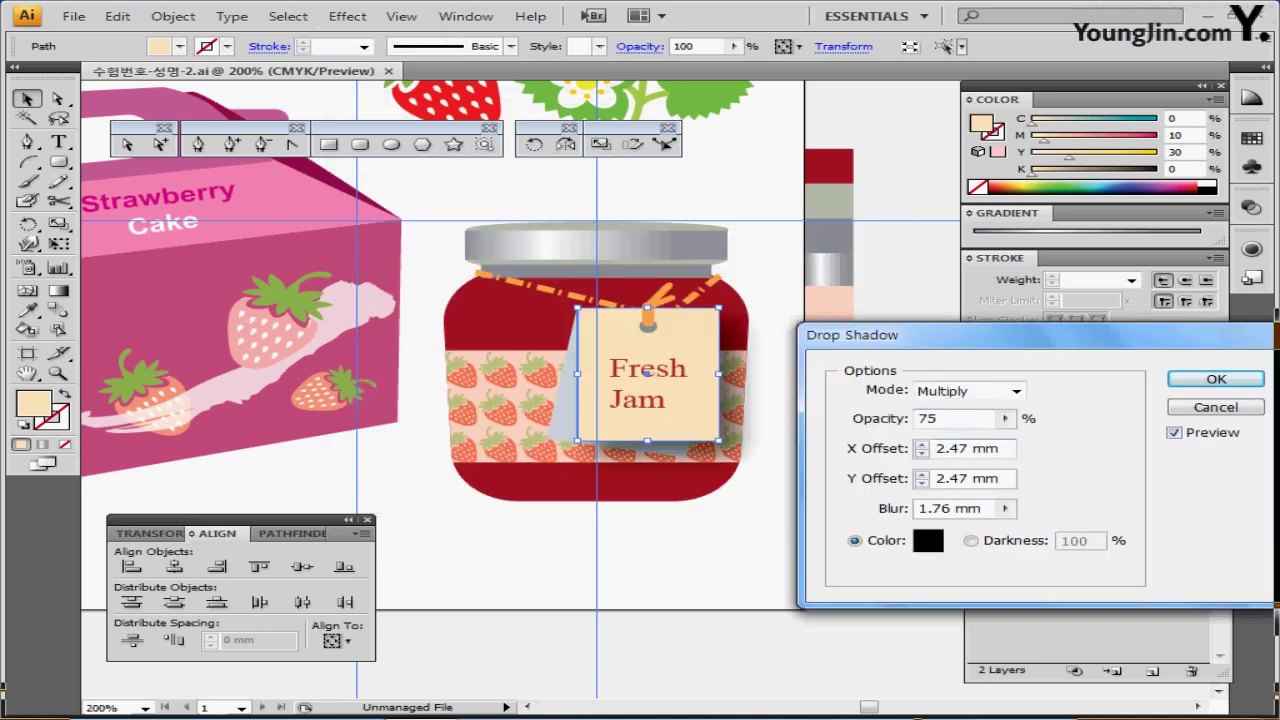
- Set the tag's drop shadow to 1 mm X and Y offsets and a 1.5 mm blur, and apply it
{"action": "key", "text": "alt+x"}
{"action": "type", "text": "1"}
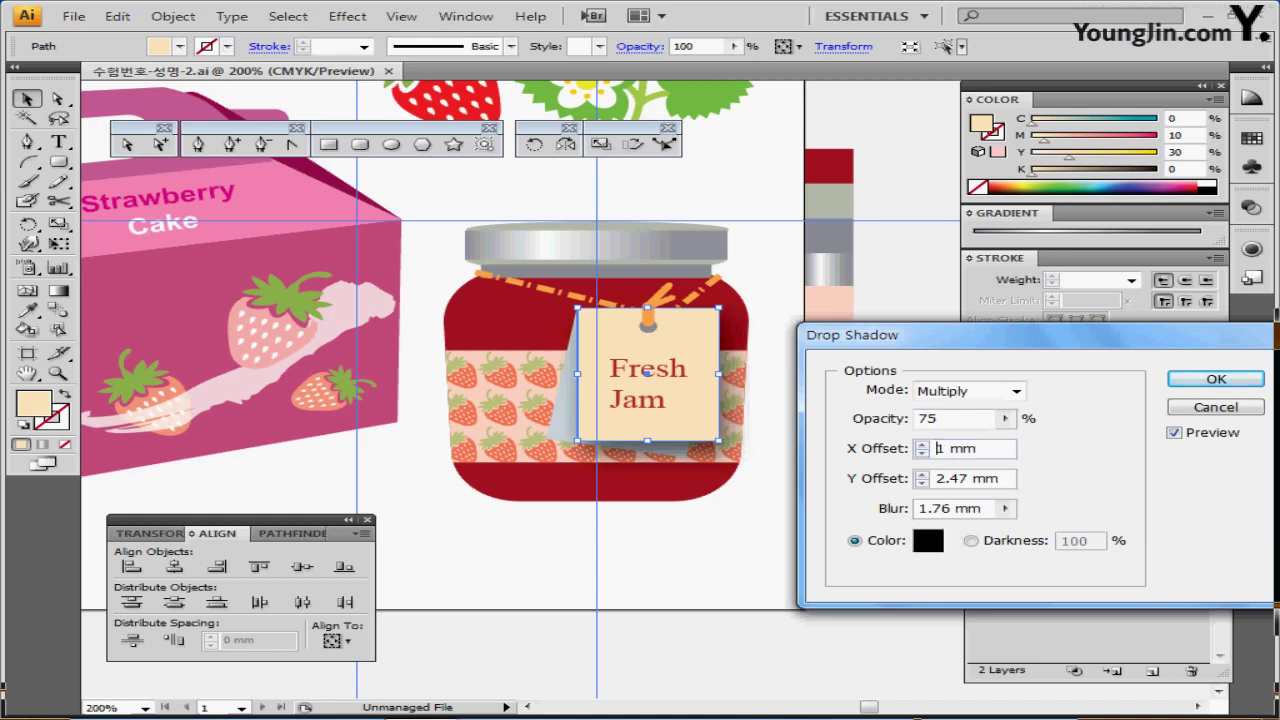
{"action": "key", "text": "alt+y"}
{"action": "type", "text": "1"}
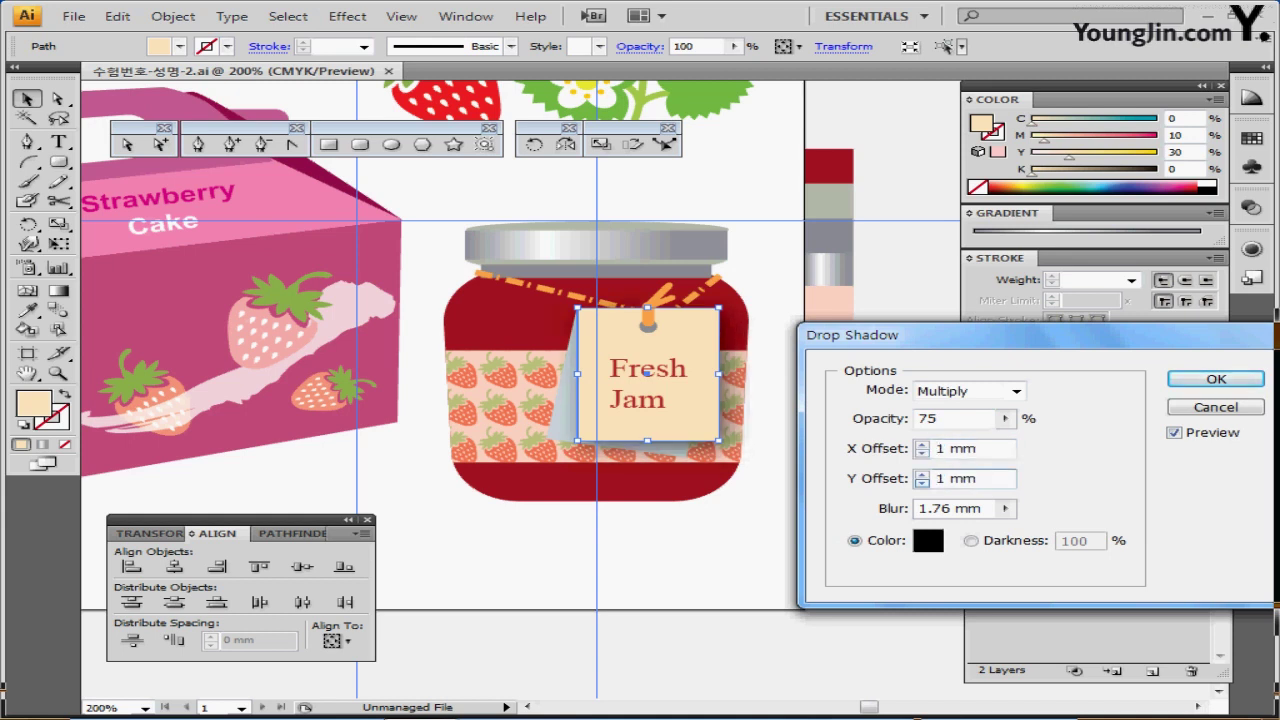
{"action": "left_click_drag", "start_coordinate": [983, 509], "coordinate": [932, 509]}
{"action": "type", "text": "5"}
{"action": "key", "text": "Tab"}
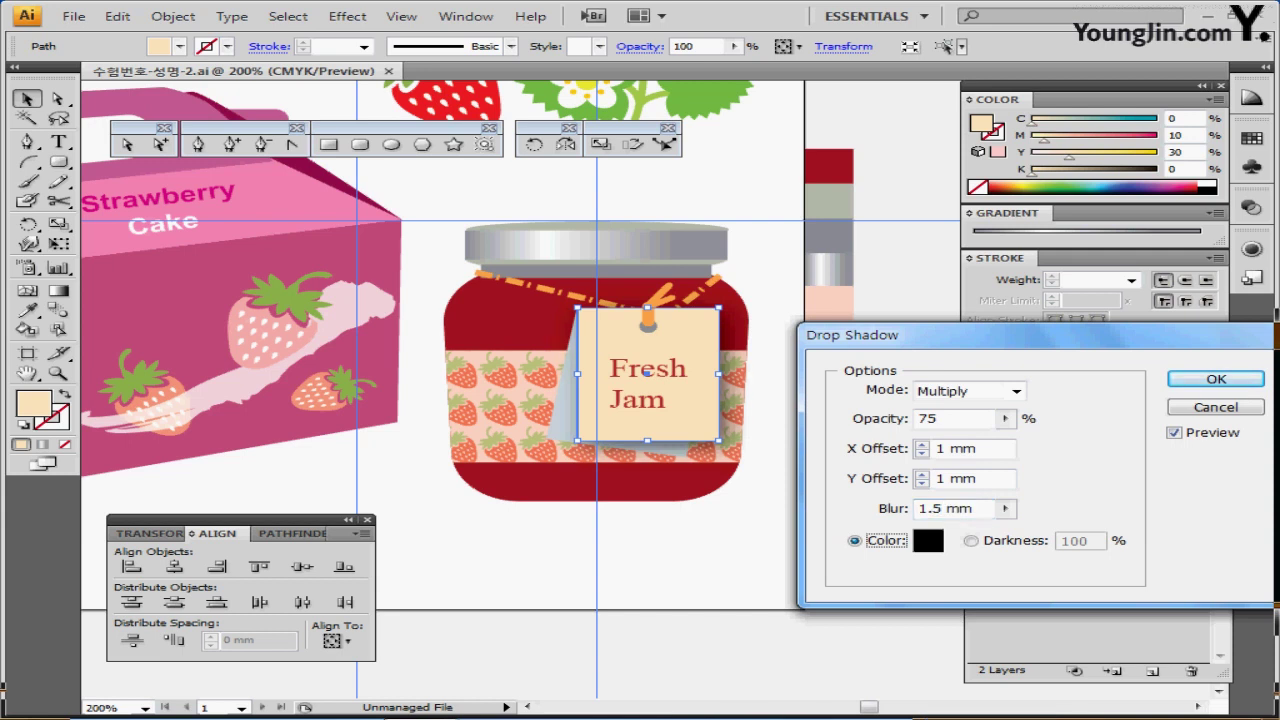
{"action": "key", "text": "Return"}
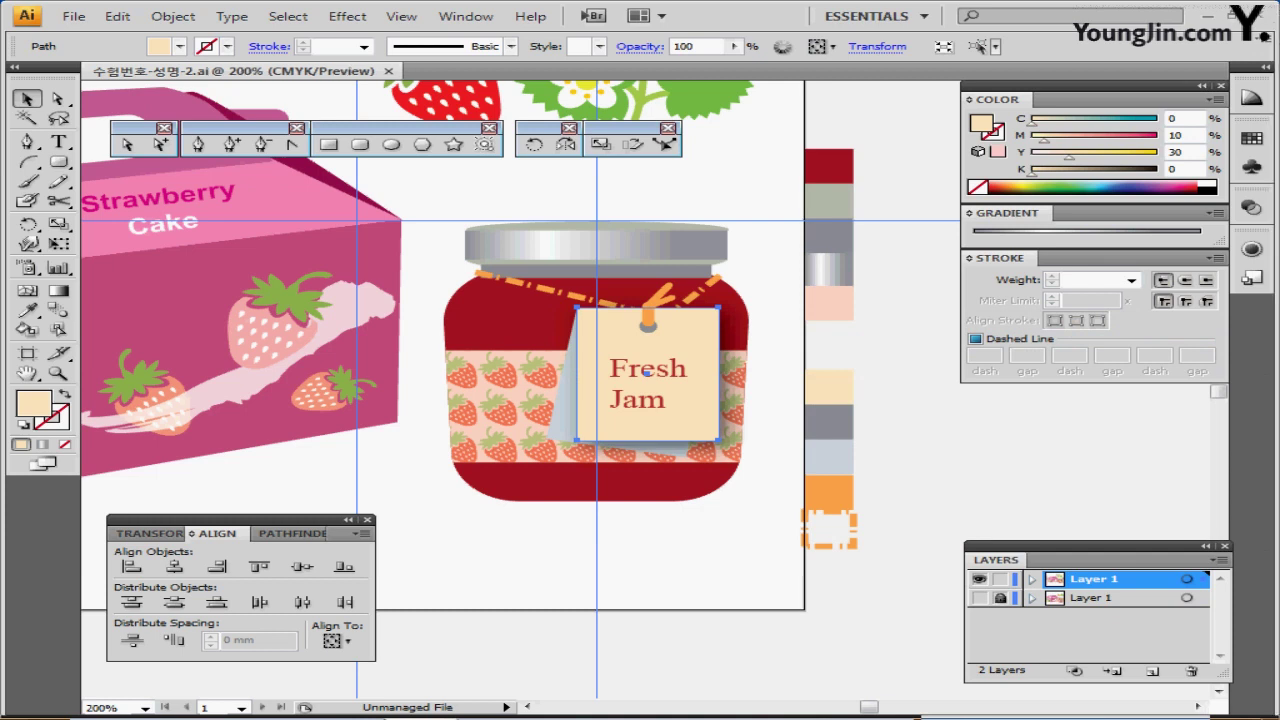
- Hide the guides and review the completed cake box and jam jar artwork
{"action": "key", "text": "ctrl+minus"}
{"action": "left_click_drag", "start_coordinate": [560, 400], "coordinate": [625, 400]}
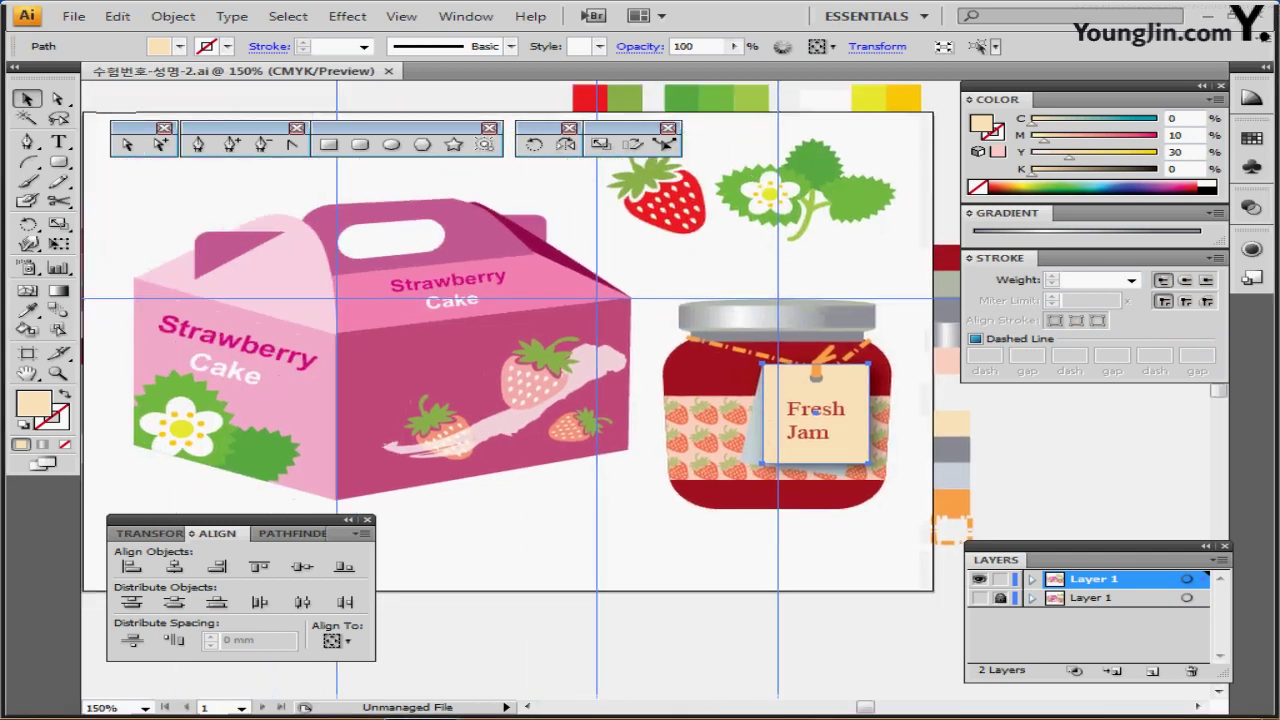
{"action": "key", "text": "ctrl+semicolon"}
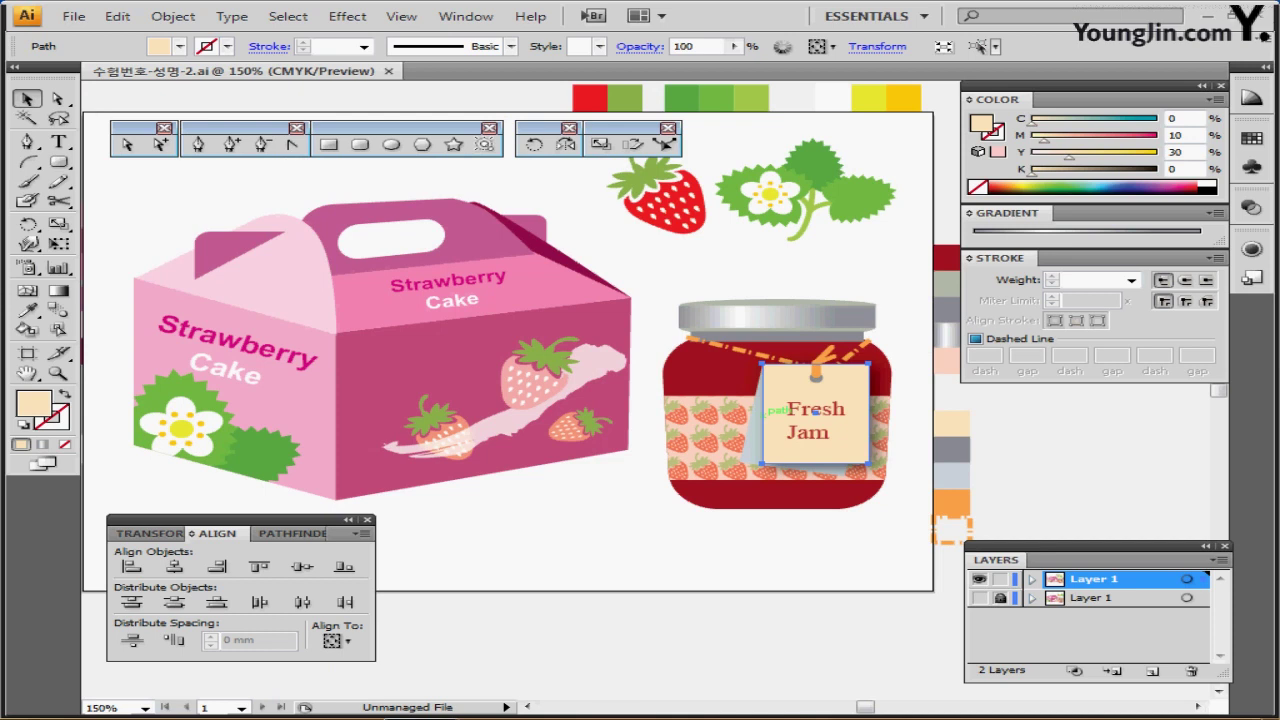
{"action": "scroll", "coordinate": [510, 372], "scroll_direction": "up", "scroll_amount": 1}
{"action": "left_click_drag", "start_coordinate": [900, 415], "coordinate": [830, 400]}
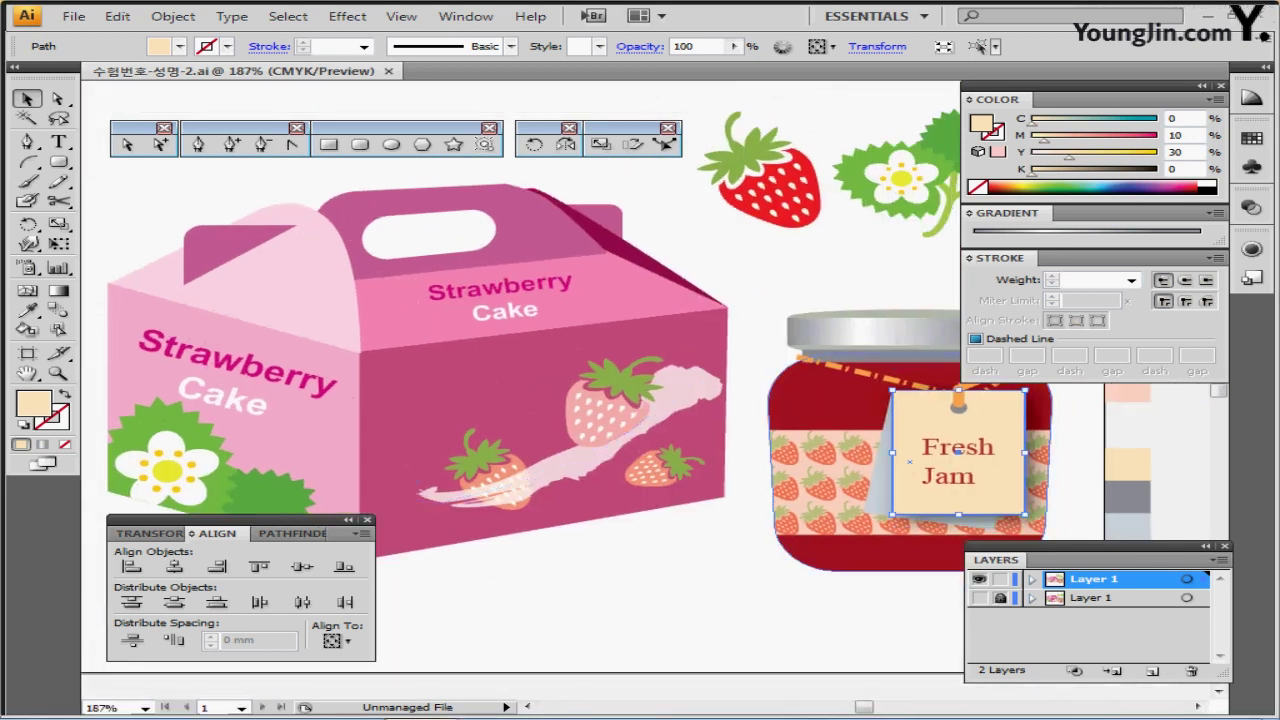